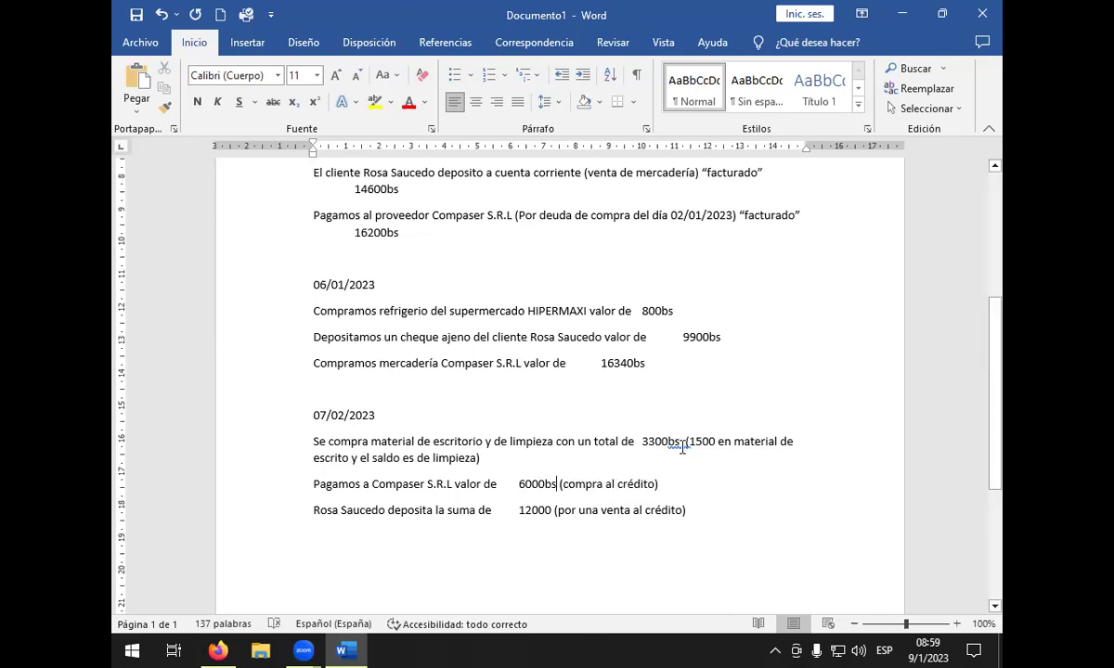
- Remove the extra space before "(1500" and add the unit "bs" after the 12000 deposit amount in the 07/02/2023 entries
{"action": "key", "text": "Delete"}
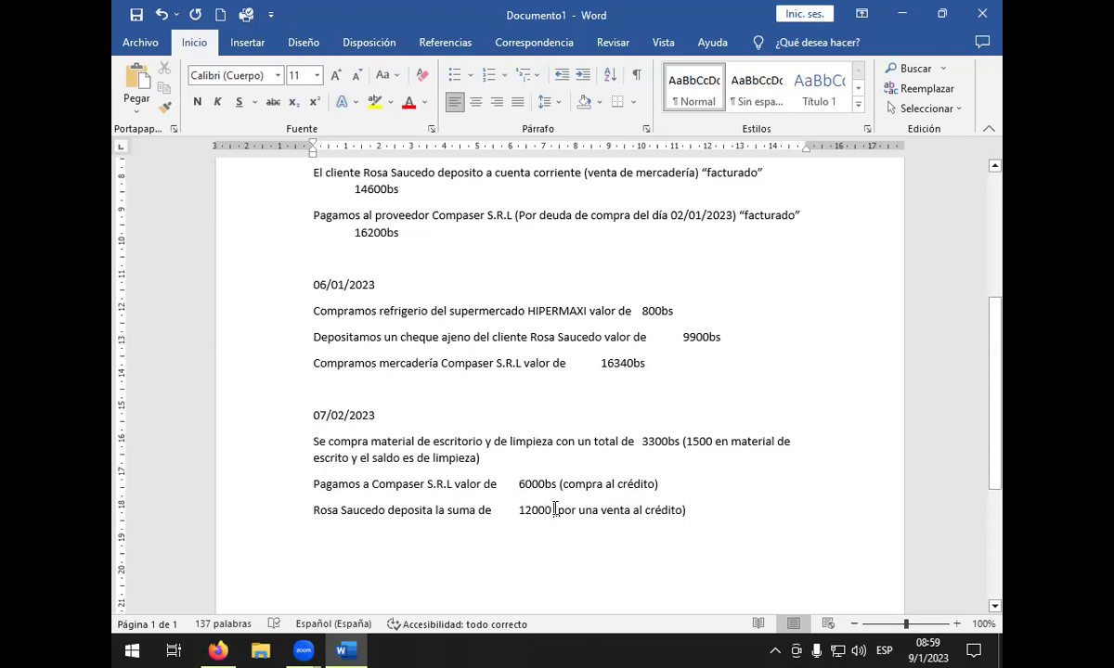
{"action": "type", "text": "bs"}
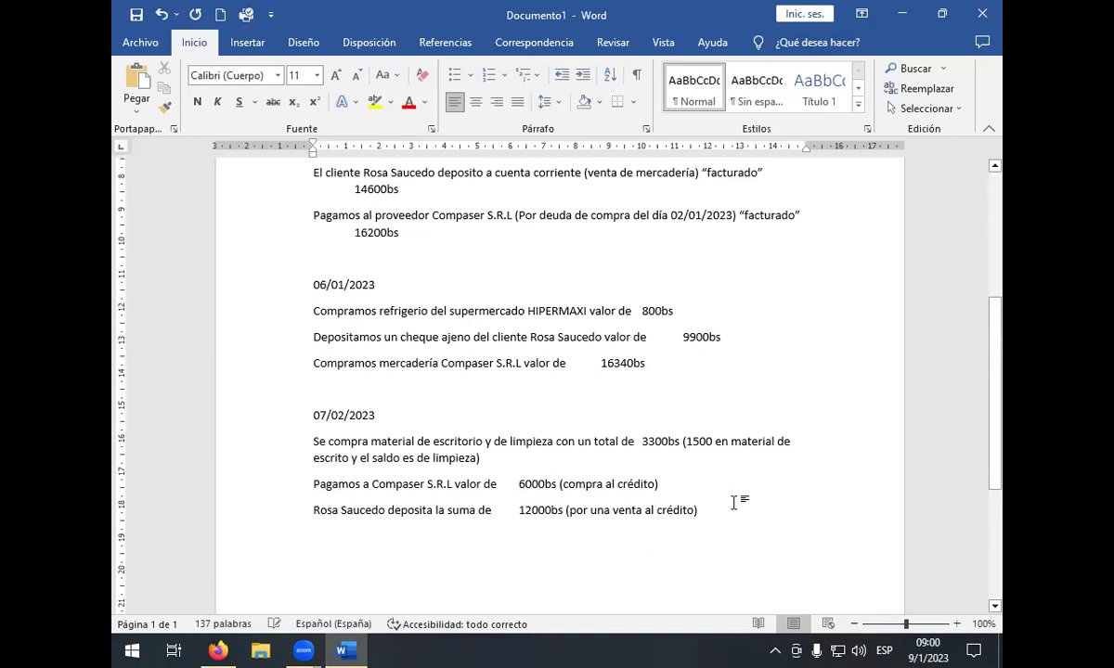
{"action": "scroll", "coordinate": [733, 502], "scroll_direction": "up", "scroll_amount": 2}
{"action": "scroll", "coordinate": [743, 501], "scroll_direction": "down", "scroll_amount": 2}
{"action": "scroll", "coordinate": [743, 501], "scroll_direction": "up", "scroll_amount": 5}
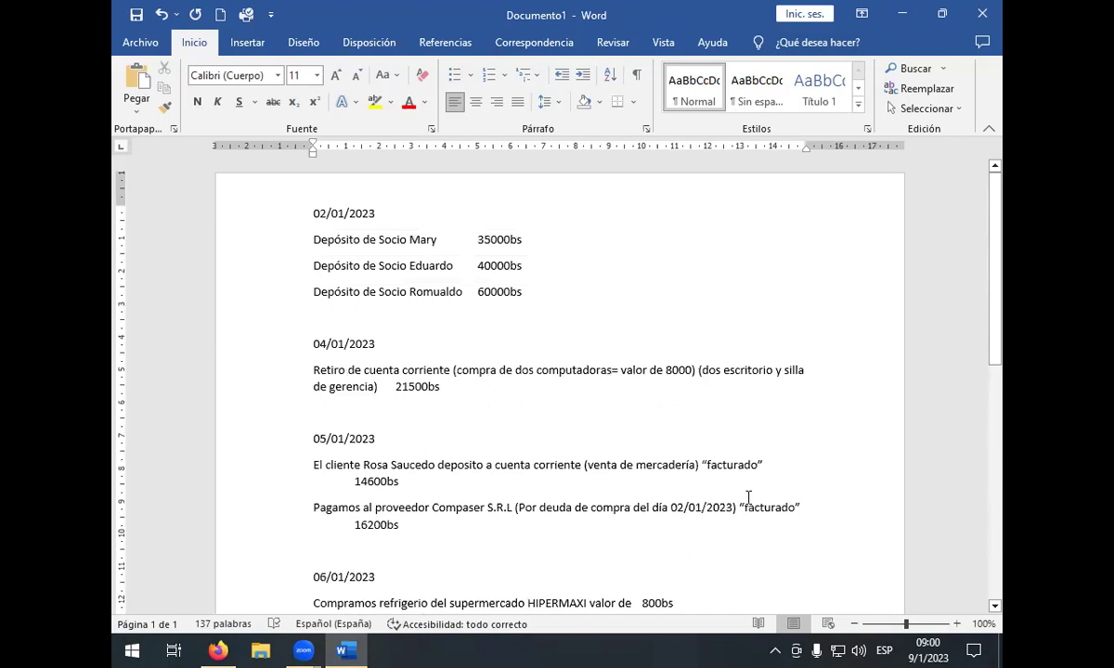
{"action": "scroll", "coordinate": [749, 499], "scroll_direction": "down", "scroll_amount": 8}
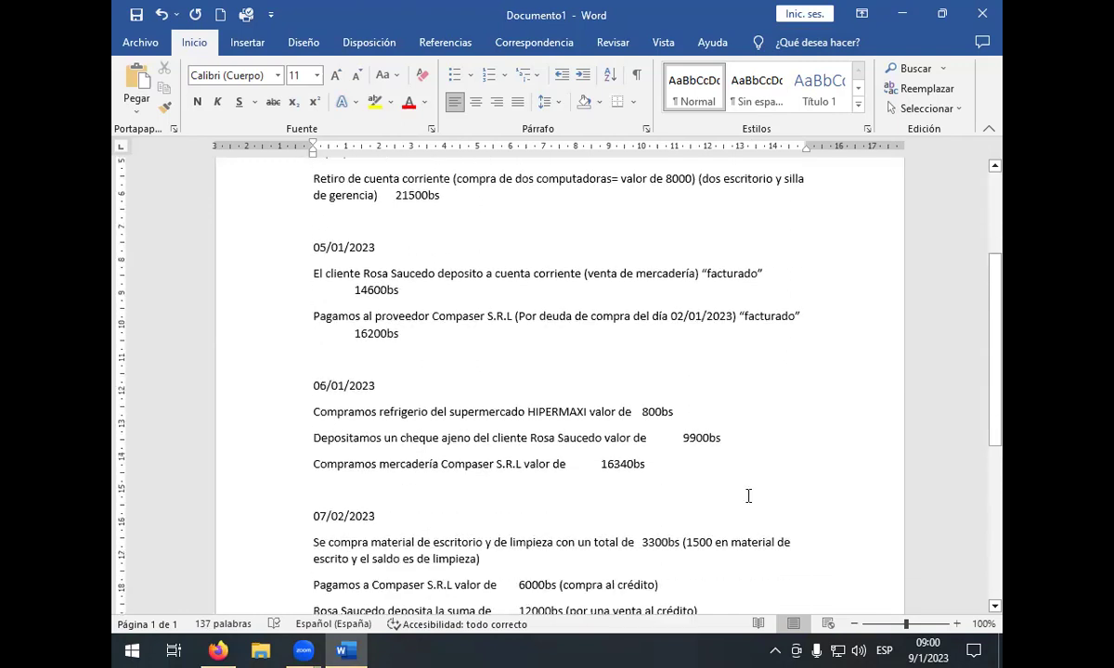
- Switch to Excel and create a blank workbook in a maximized window, dismissing the Office licence notice
{"action": "left_click", "coordinate": [127, 653]}
{"action": "scroll", "coordinate": [301, 496], "scroll_direction": "down", "scroll_amount": 5}
{"action": "scroll", "coordinate": [288, 511], "scroll_direction": "down", "scroll_amount": 3}
{"action": "scroll", "coordinate": [297, 492], "scroll_direction": "up", "scroll_amount": 10}
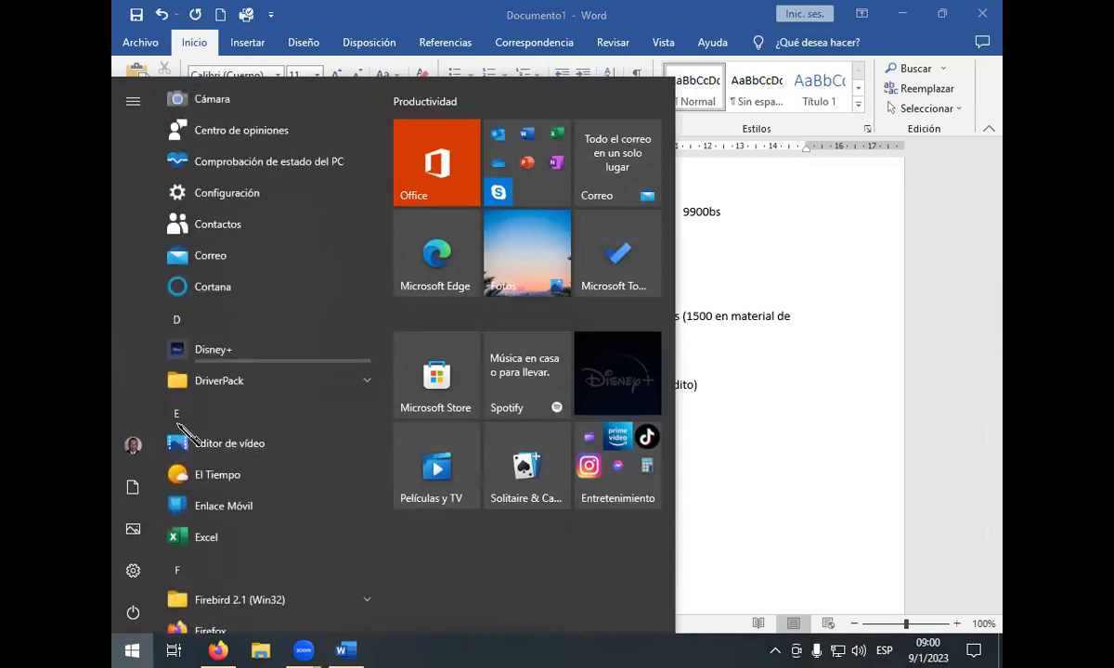
{"action": "left_click", "coordinate": [206, 539]}
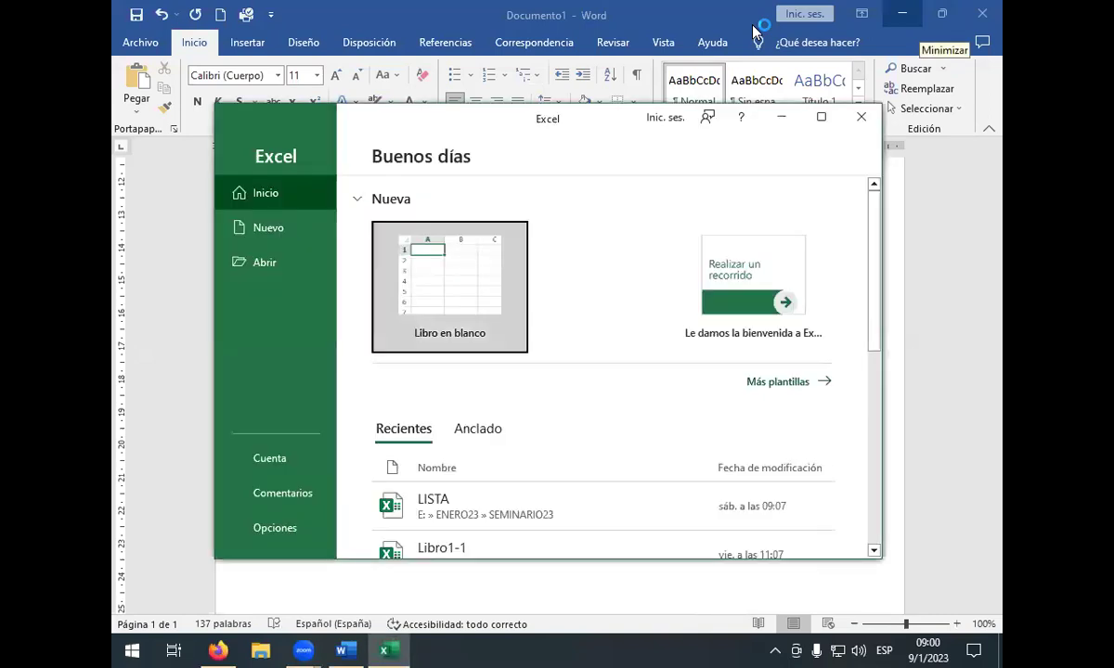
{"action": "left_click", "coordinate": [820, 117]}
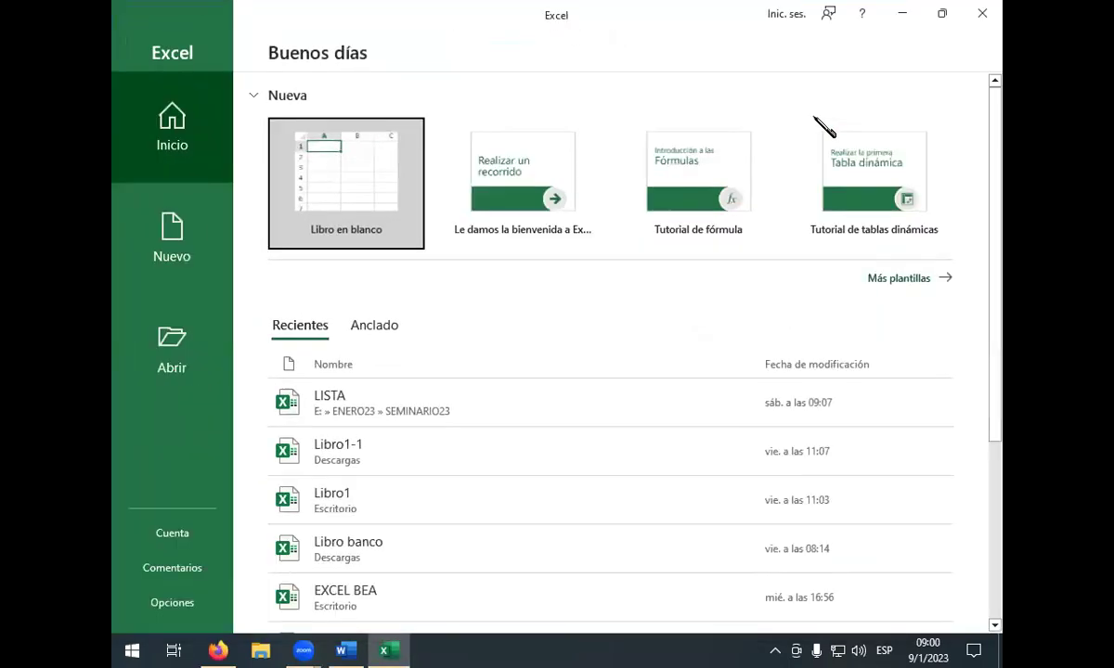
{"action": "left_click", "coordinate": [296, 172]}
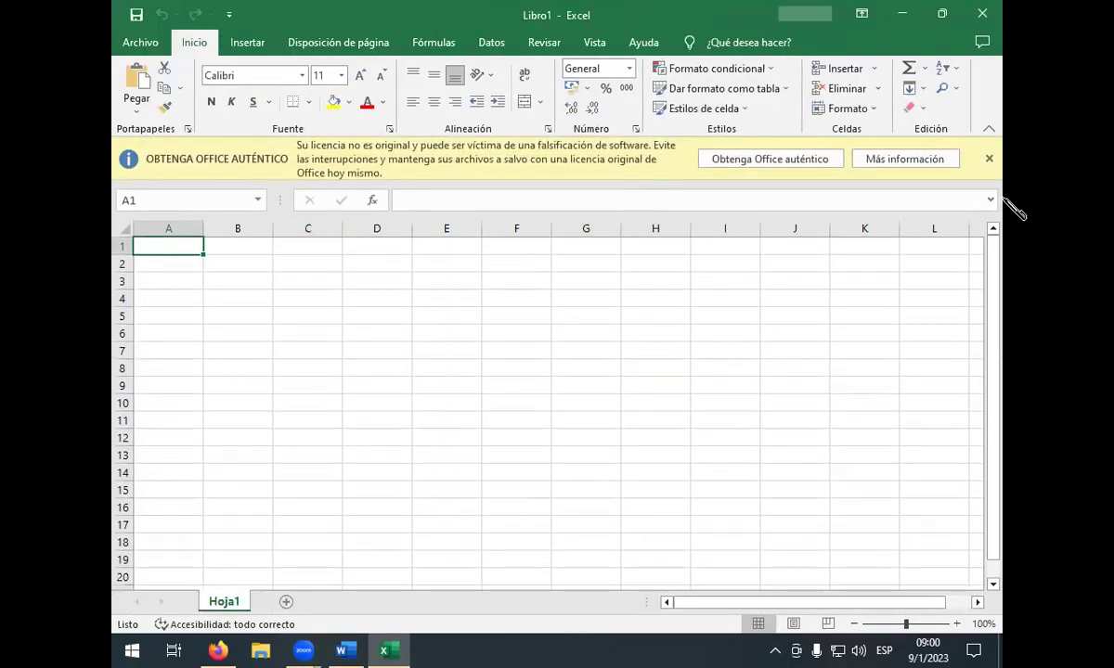
{"action": "left_click", "coordinate": [988, 159]}
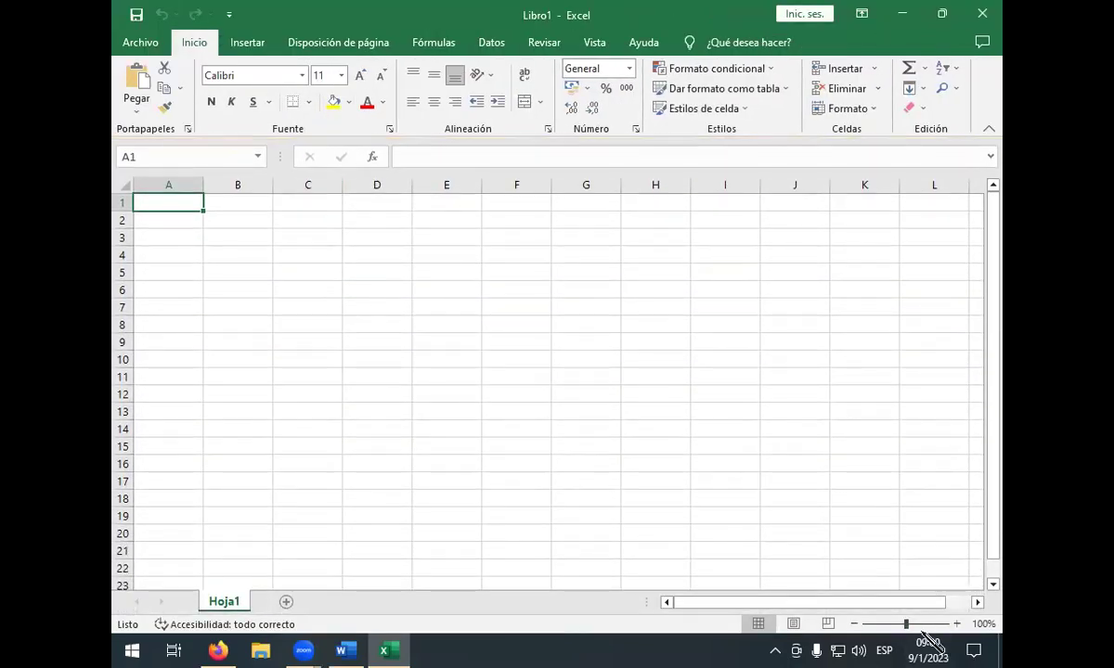
- Merge and centre cells A1:E1 with middle vertical alignment, and enter the title "LIBRO DIARIO"
{"action": "left_click_drag", "start_coordinate": [907, 624], "coordinate": [898, 623]}
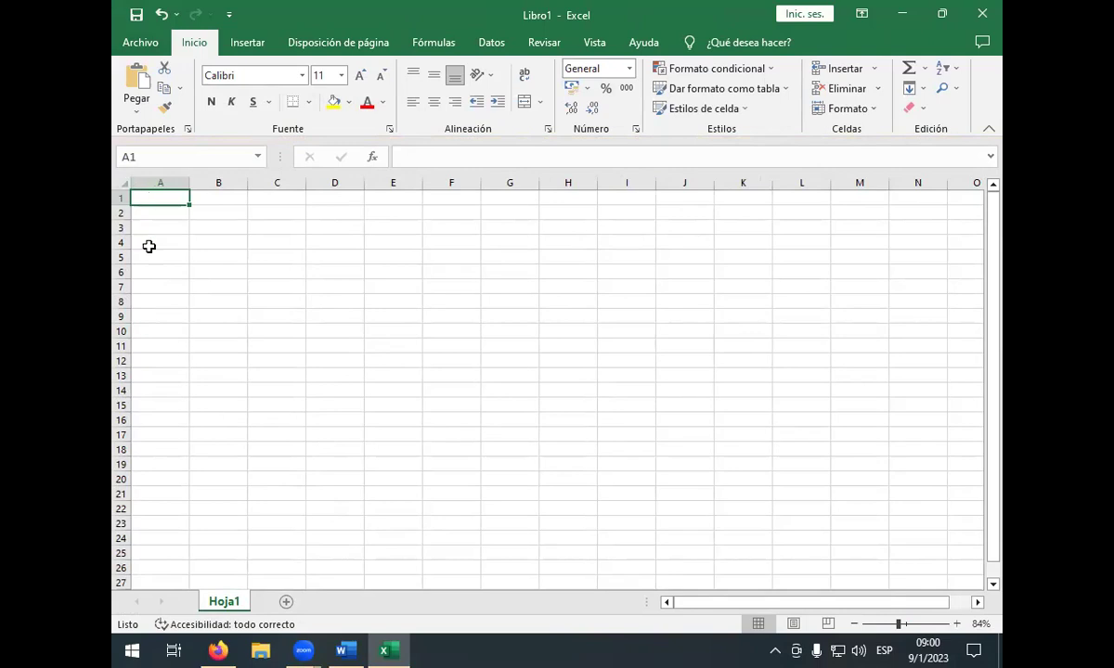
{"action": "mouse_move", "coordinate": [217, 650]}
{"action": "left_click_drag", "start_coordinate": [159, 205], "coordinate": [194, 212]}
{"action": "left_click_drag", "start_coordinate": [363, 204], "coordinate": [154, 186]}
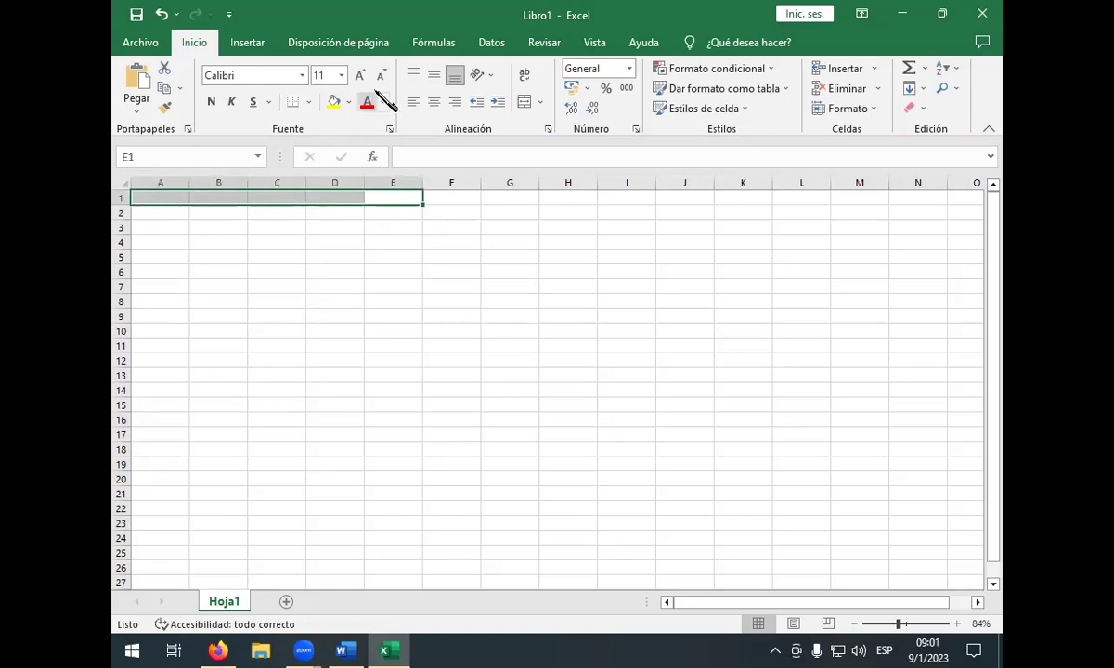
{"action": "left_click", "coordinate": [522, 101]}
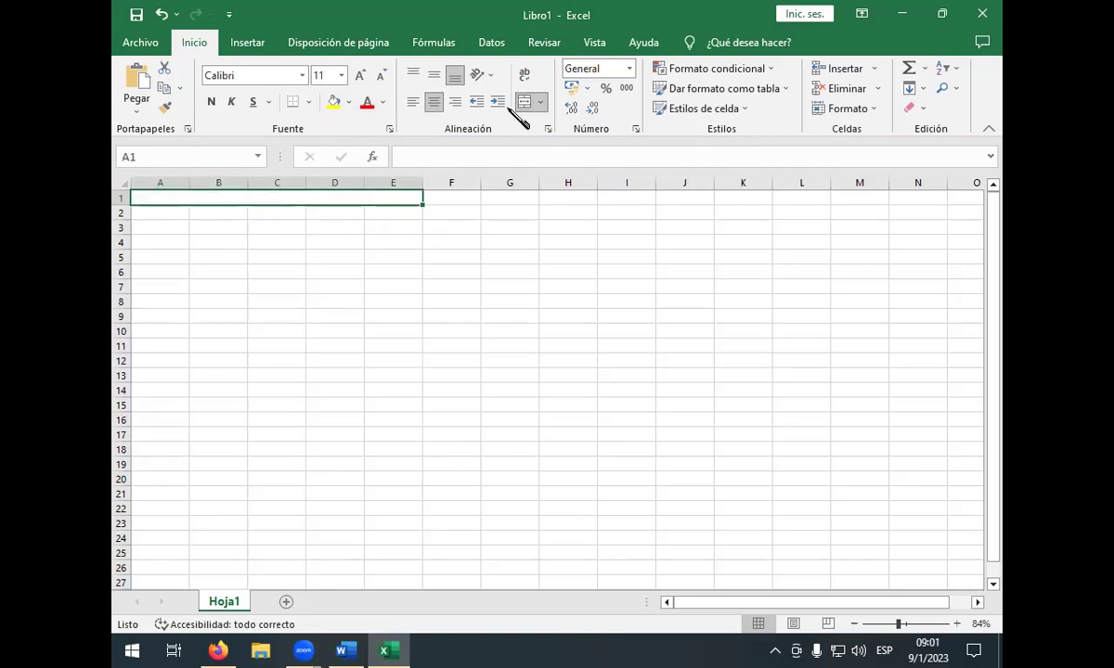
{"action": "left_click", "coordinate": [434, 75]}
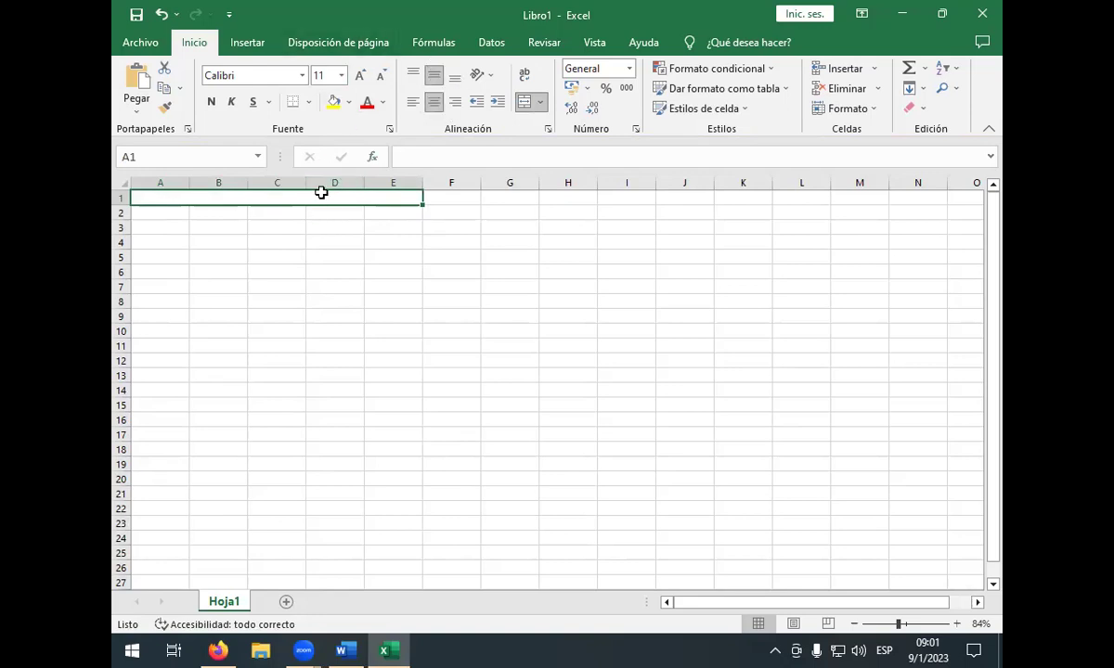
{"action": "key", "text": "F2"}
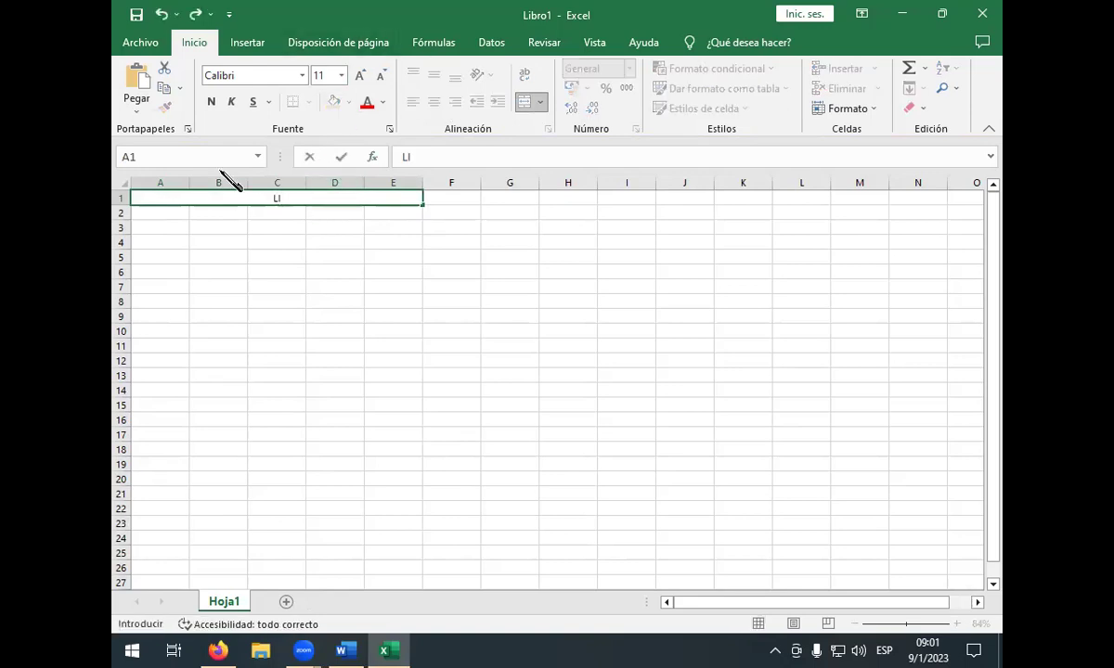
{"action": "type", "text": "LIBRO DIARIO"}
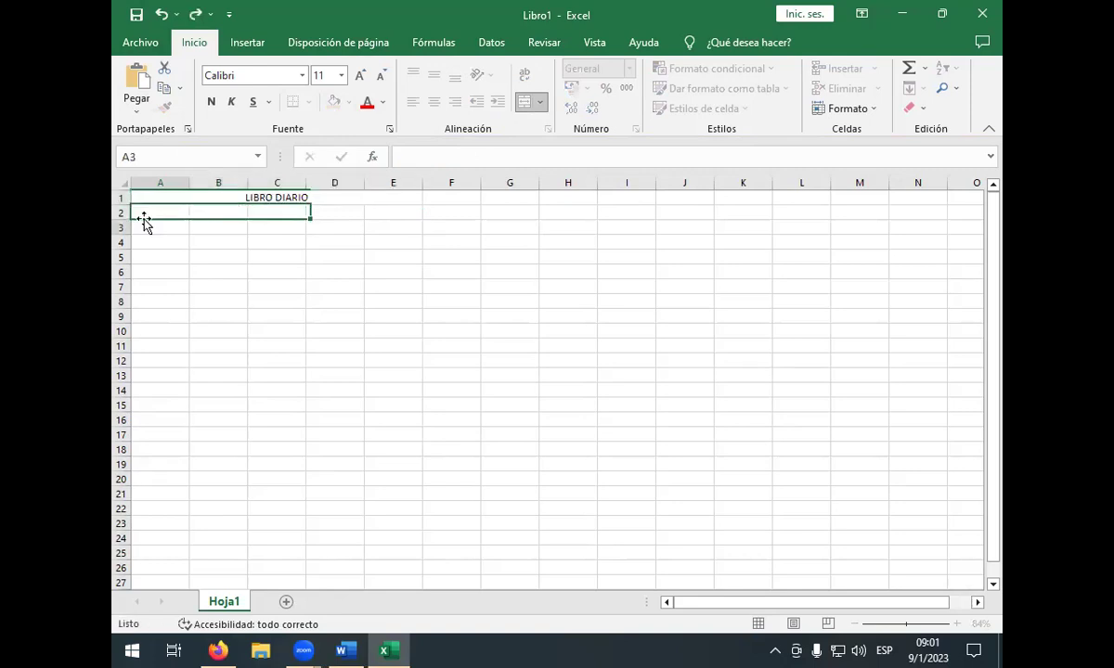
- Enter the column headings FECHA, DETALLE, FOLIO, DEBE and HABER in cells A2 to E2
{"action": "left_click", "coordinate": [144, 217]}
{"action": "type", "text": "FECHA"}
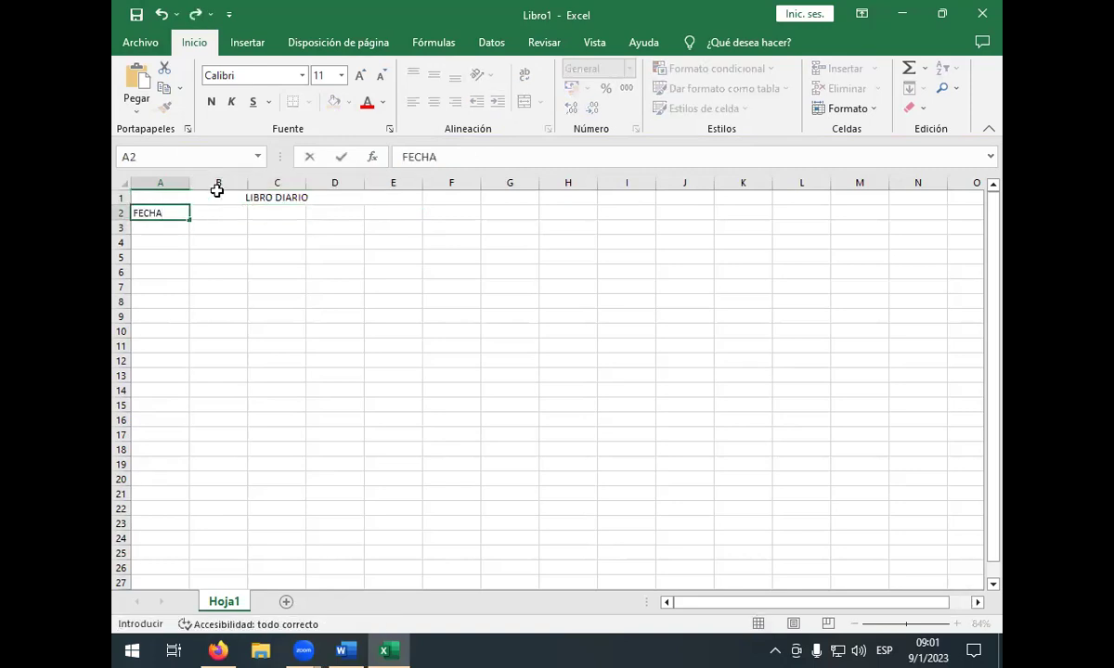
{"action": "key", "text": "Tab"}
{"action": "type", "text": "DETA"}
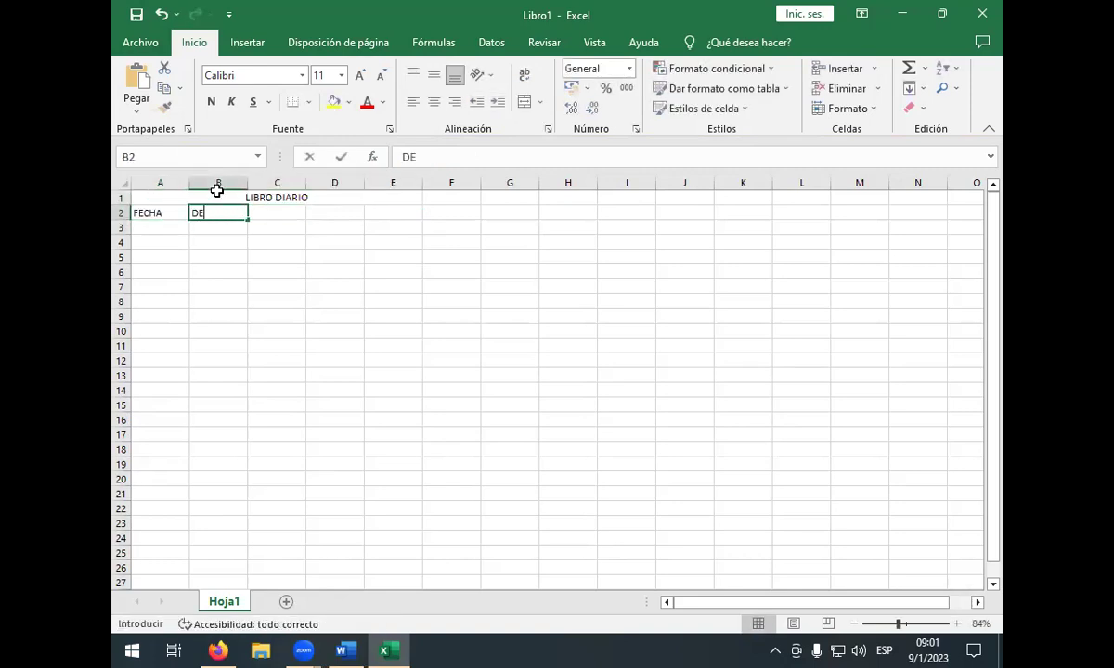
{"action": "key", "text": "Tab"}
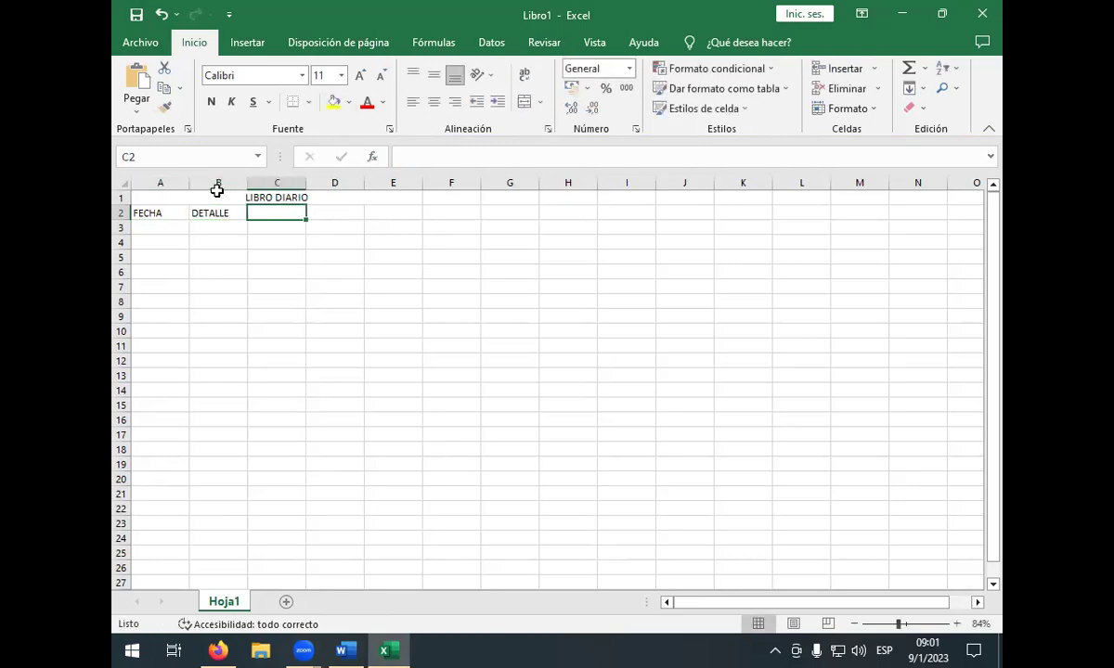
{"action": "type", "text": "FOLIO"}
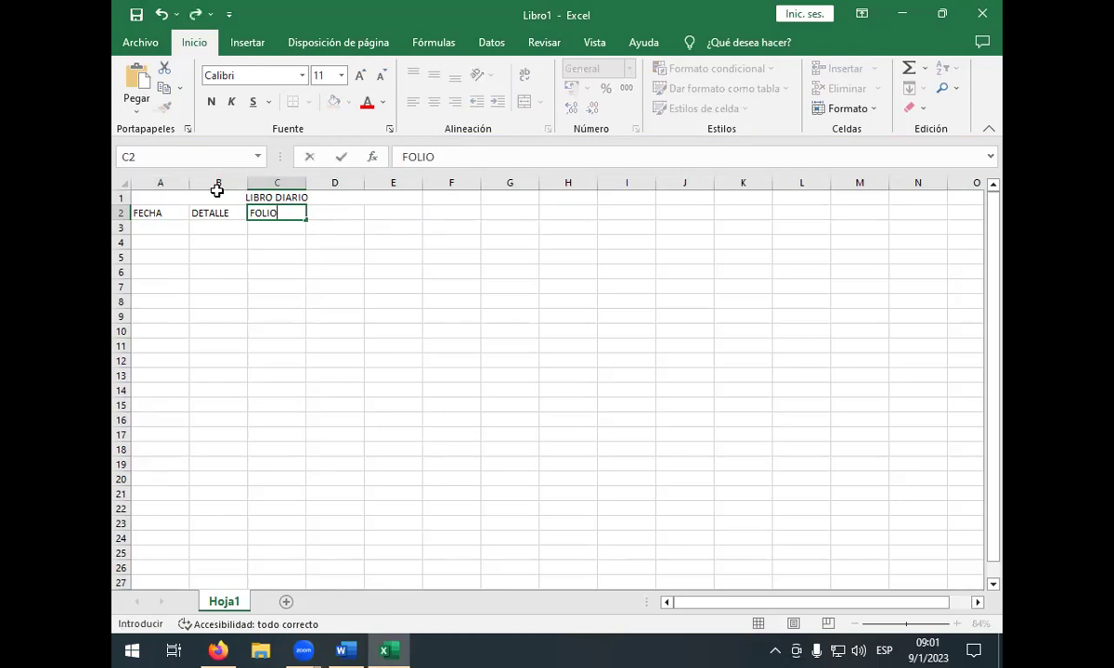
{"action": "key", "text": "Tab"}
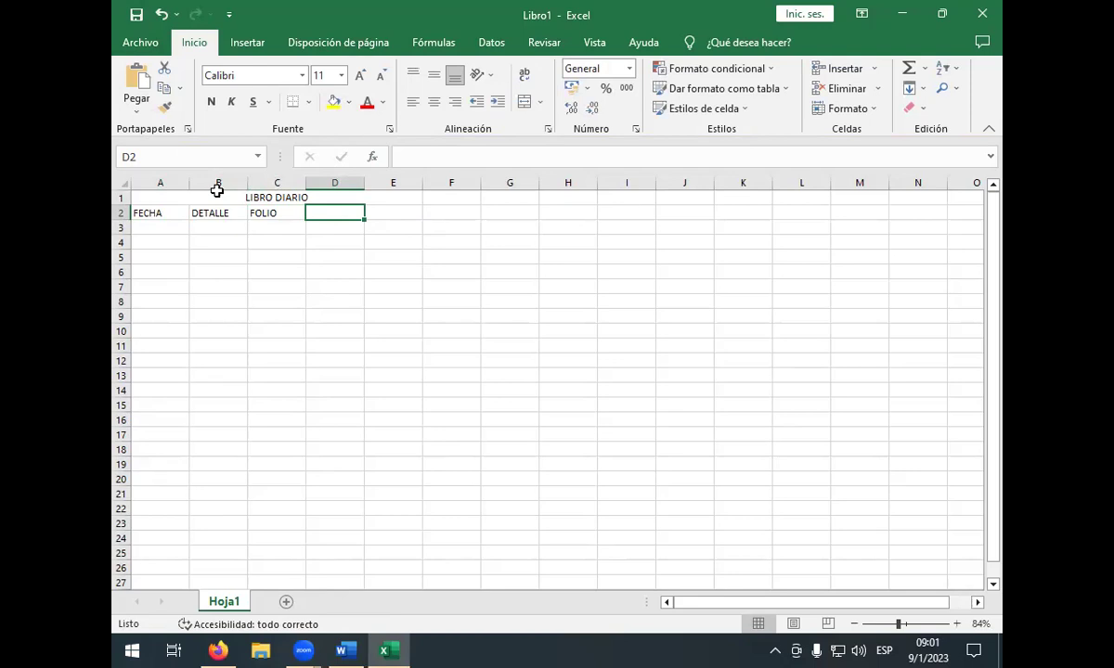
{"action": "type", "text": "DEBE"}
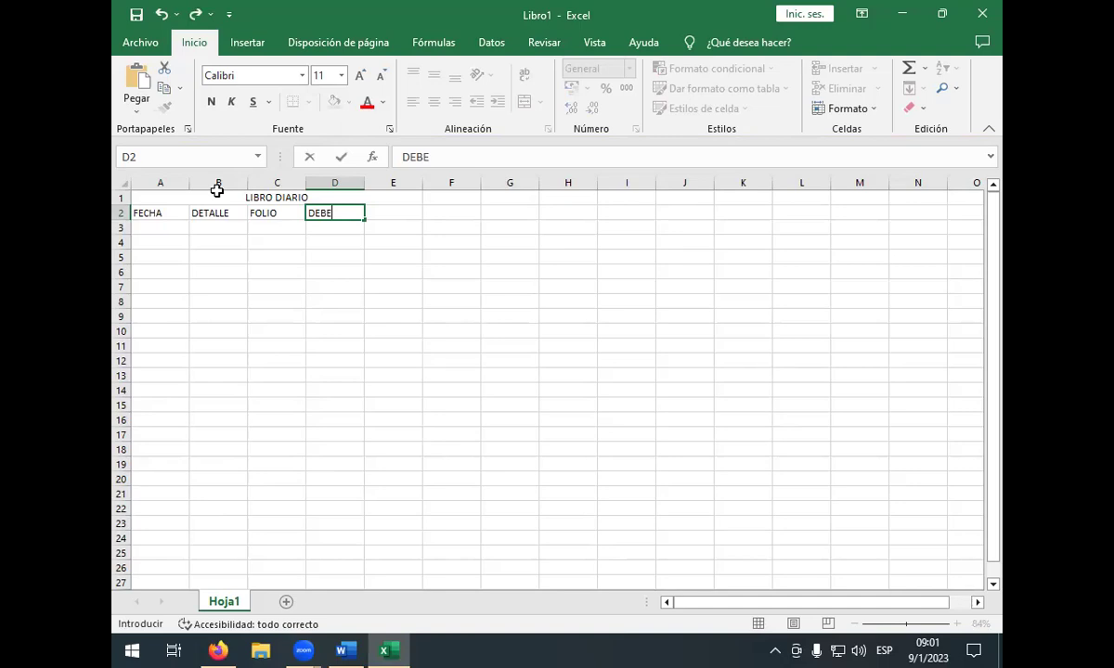
{"action": "key", "text": "Tab"}
{"action": "type", "text": "H"}
{"action": "key", "text": "BackSpace"}
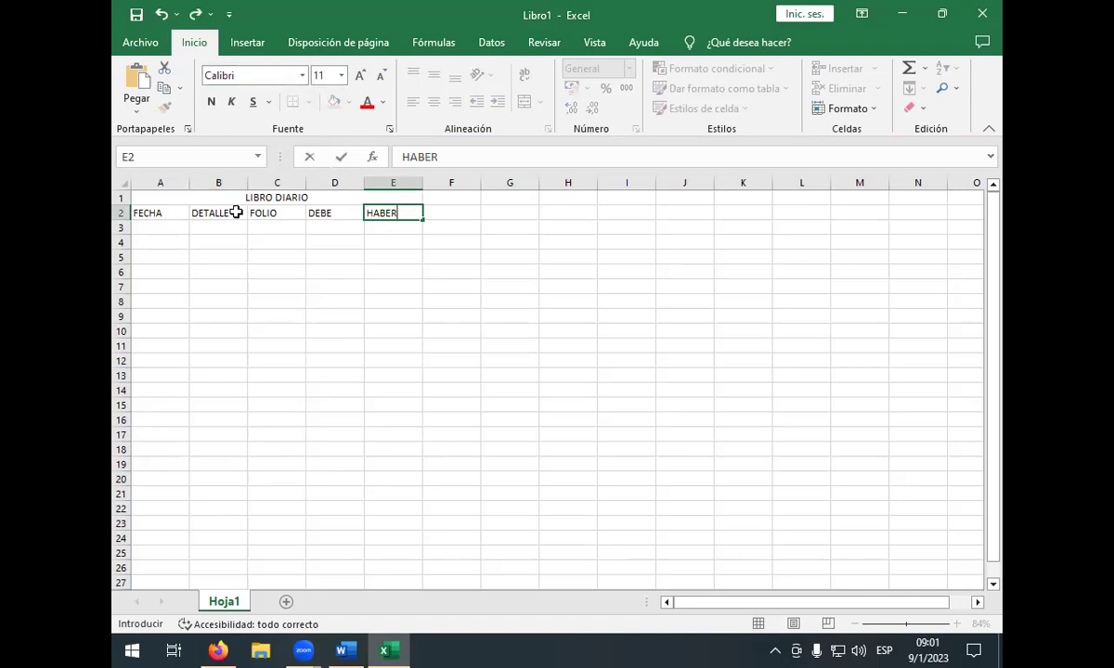
{"action": "left_click", "coordinate": [246, 226]}
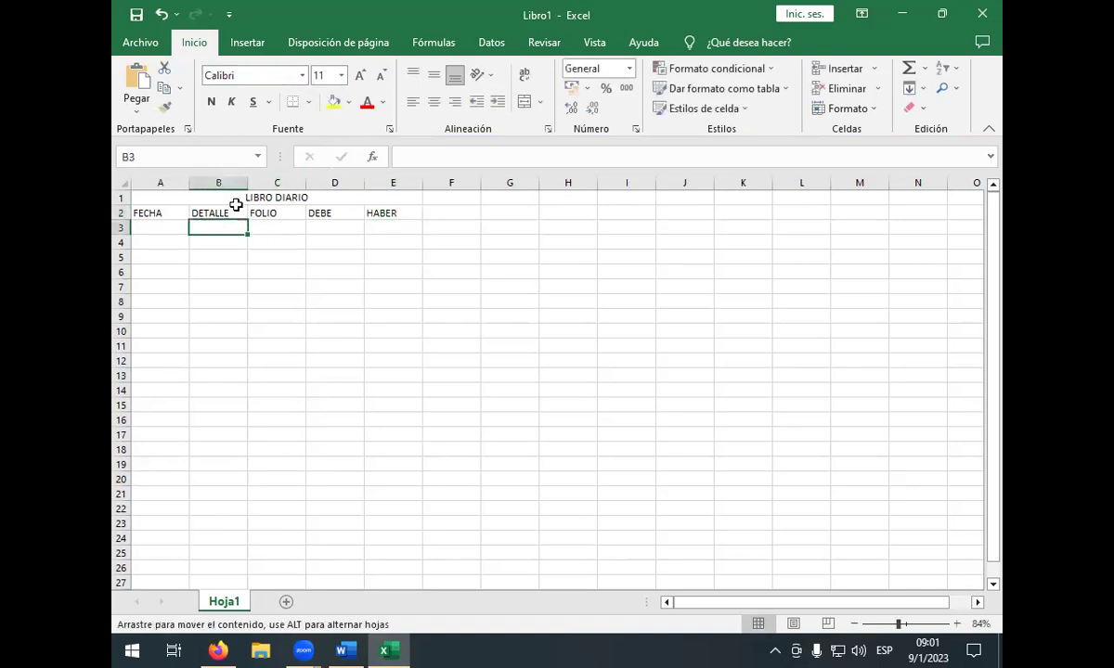
- Widen the DETALLE column and centre cells B3:B10 below its heading horizontally and vertically
{"action": "left_click_drag", "start_coordinate": [242, 185], "coordinate": [357, 182]}
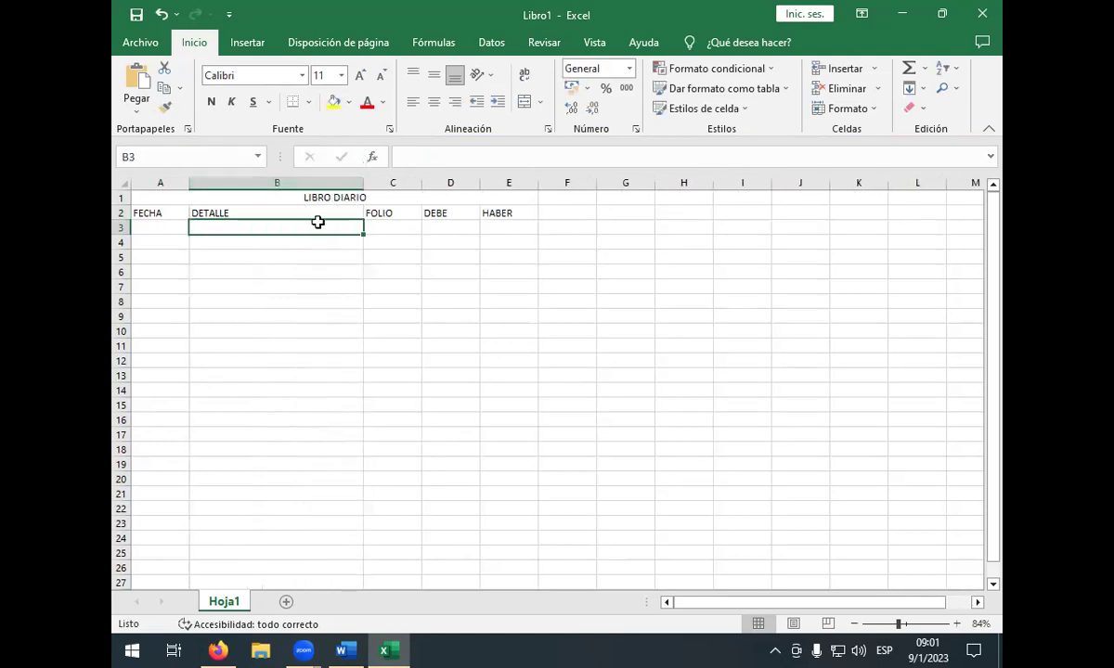
{"action": "left_click", "coordinate": [434, 74]}
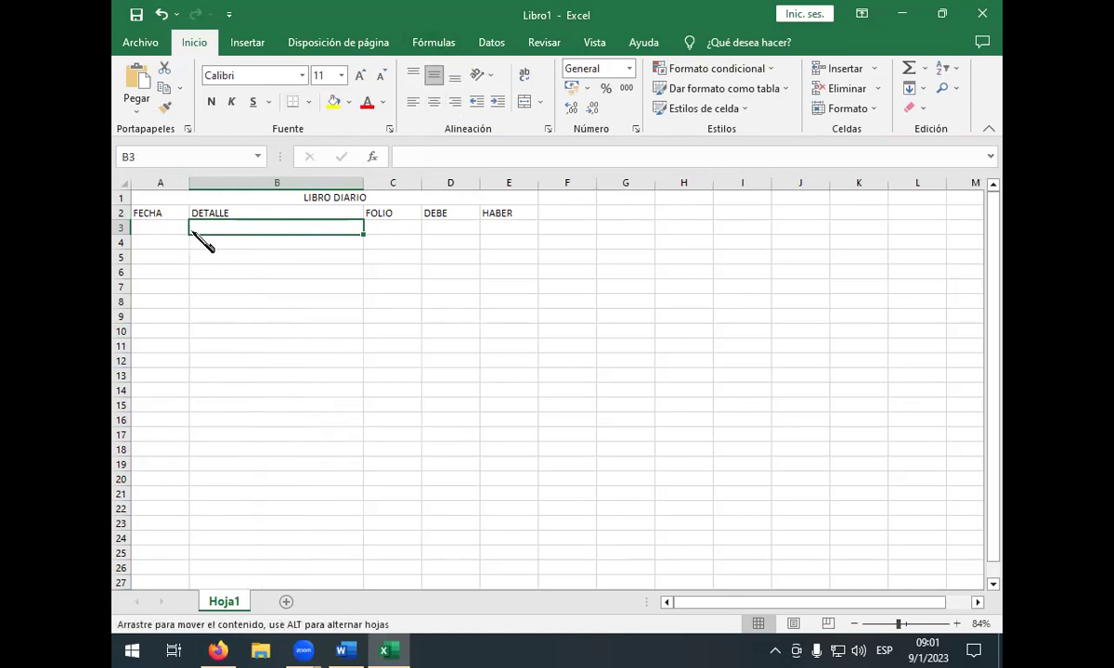
{"action": "left_click_drag", "start_coordinate": [195, 232], "coordinate": [223, 332]}
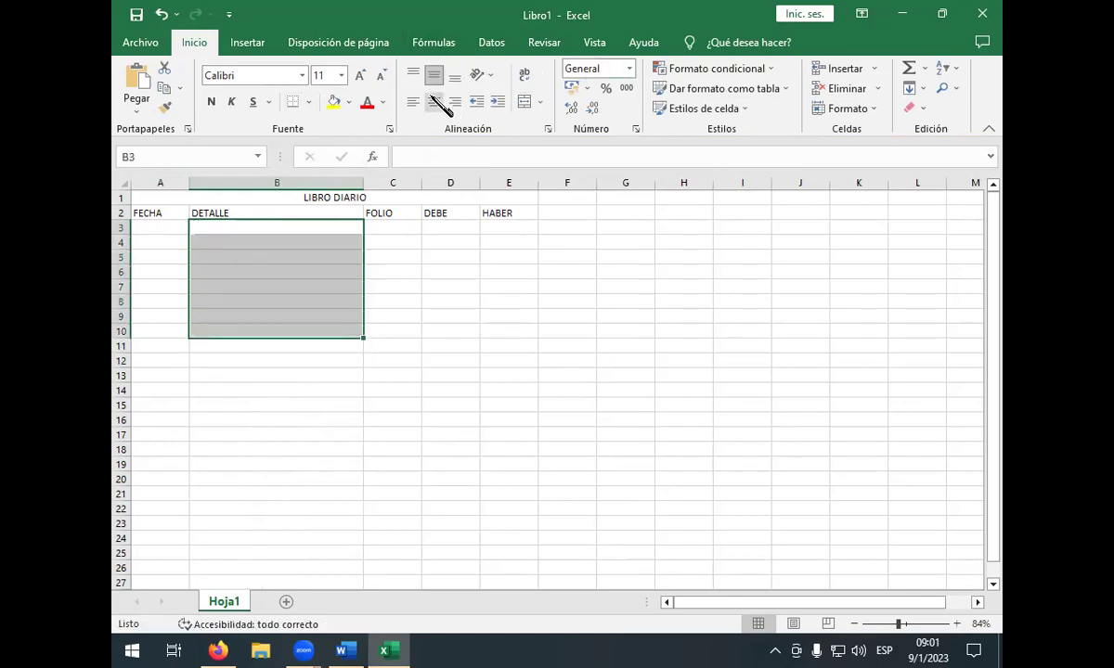
- Copy the first date, 02/01/2023, from the Word document into cell A3 under FECHA in Excel
{"action": "left_click", "coordinate": [150, 227]}
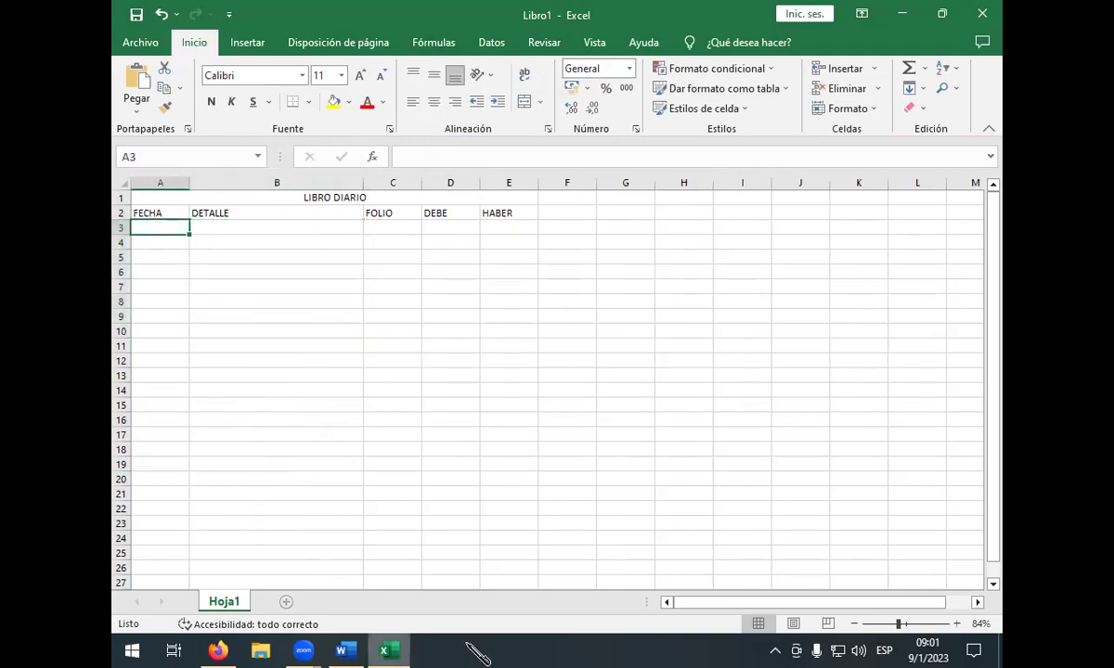
{"action": "left_click", "coordinate": [343, 651]}
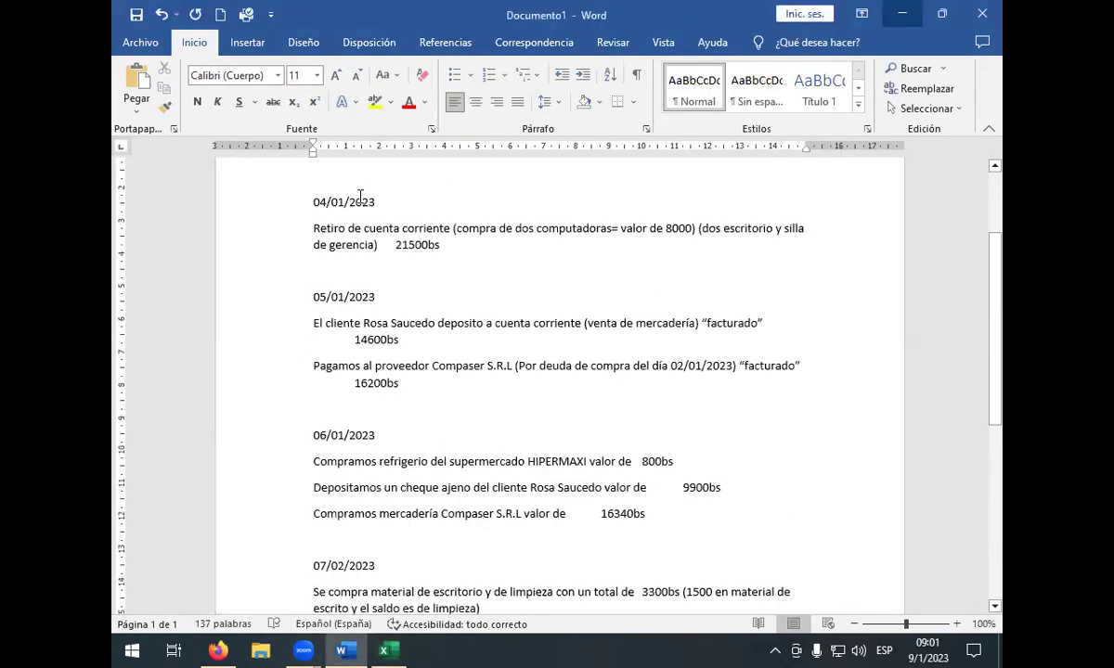
{"action": "scroll", "coordinate": [371, 214], "scroll_direction": "up", "scroll_amount": 3}
{"action": "left_click_drag", "start_coordinate": [379, 224], "coordinate": [295, 213]}
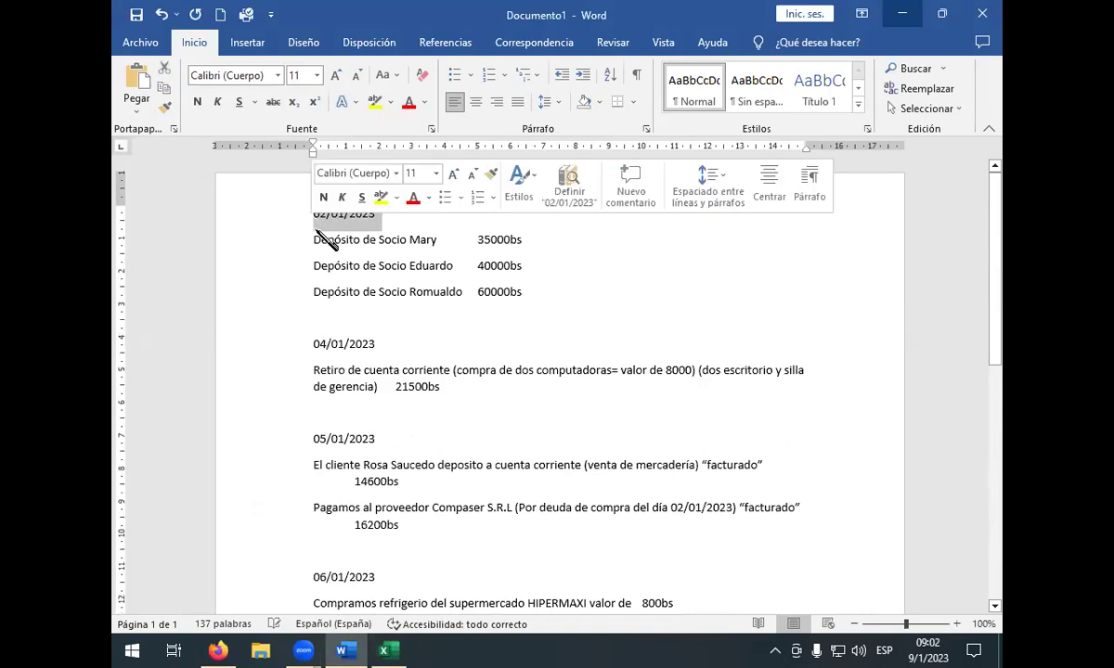
{"action": "key", "text": "alt+Tab"}
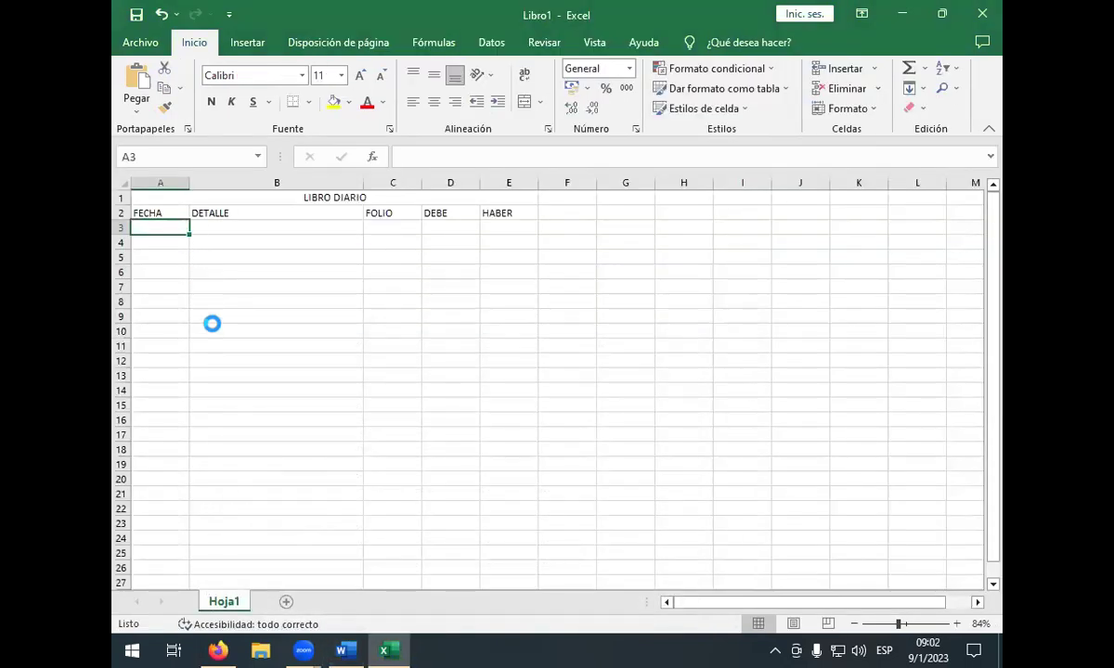
{"action": "type", "text": "2/1/2023"}
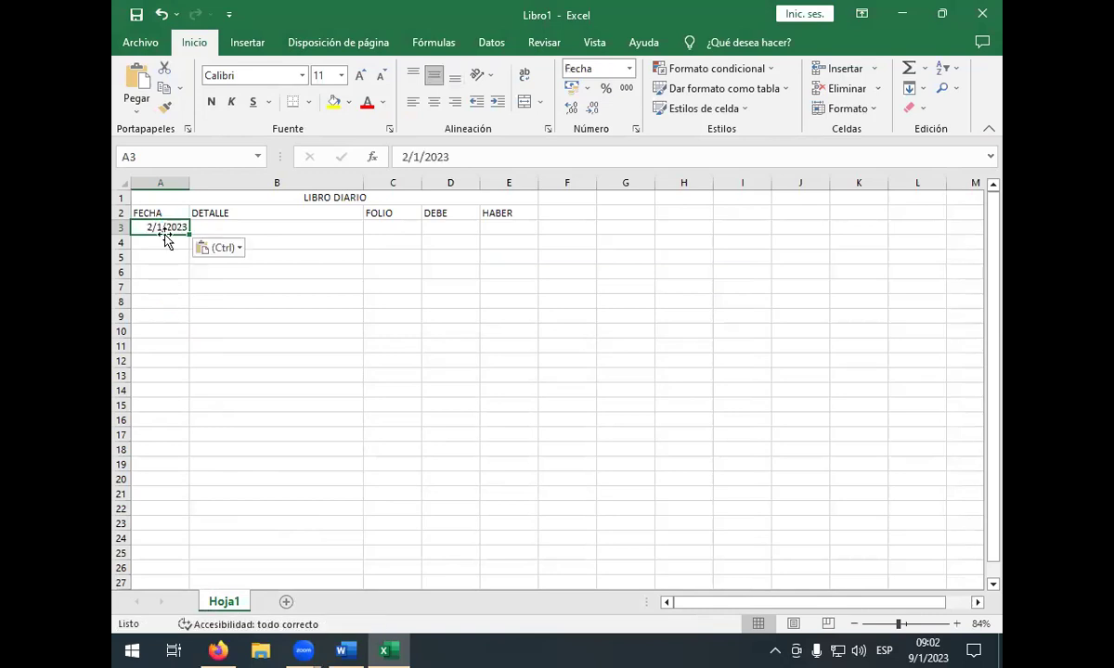
- Align the date in cell A3 to the left
{"action": "left_click", "coordinate": [262, 232]}
{"action": "left_click", "coordinate": [158, 227]}
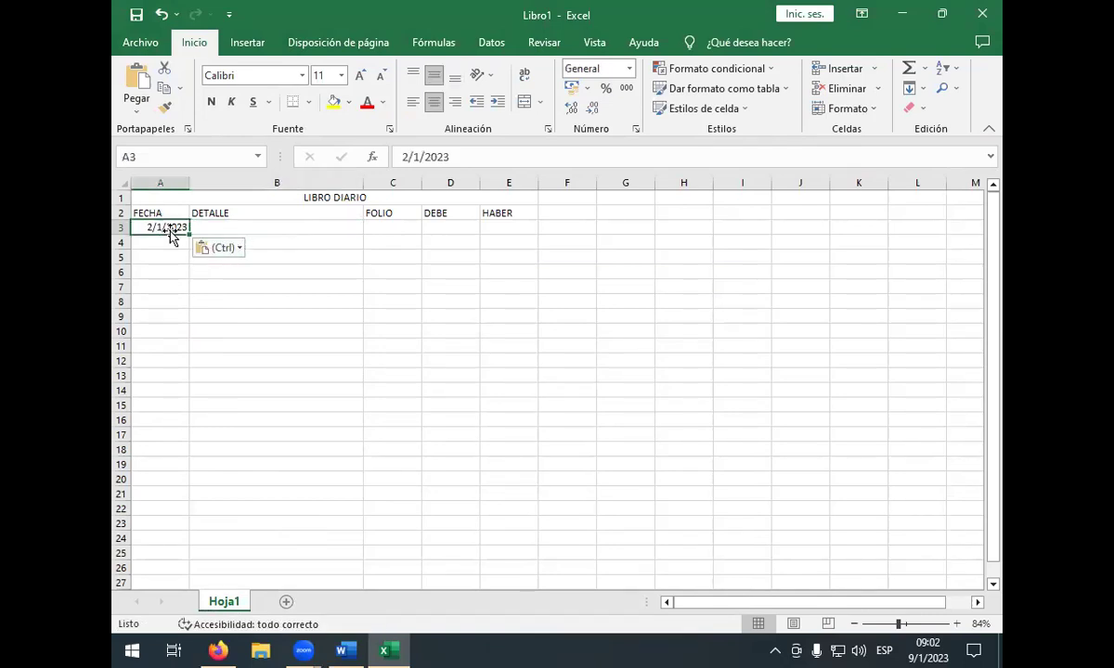
{"action": "left_click", "coordinate": [413, 101]}
- Copy the first deposit's description under 02/01/2023 from the Word document into cell B3 under DETALLE in Excel
{"action": "left_click", "coordinate": [286, 237]}
{"action": "left_click", "coordinate": [293, 225]}
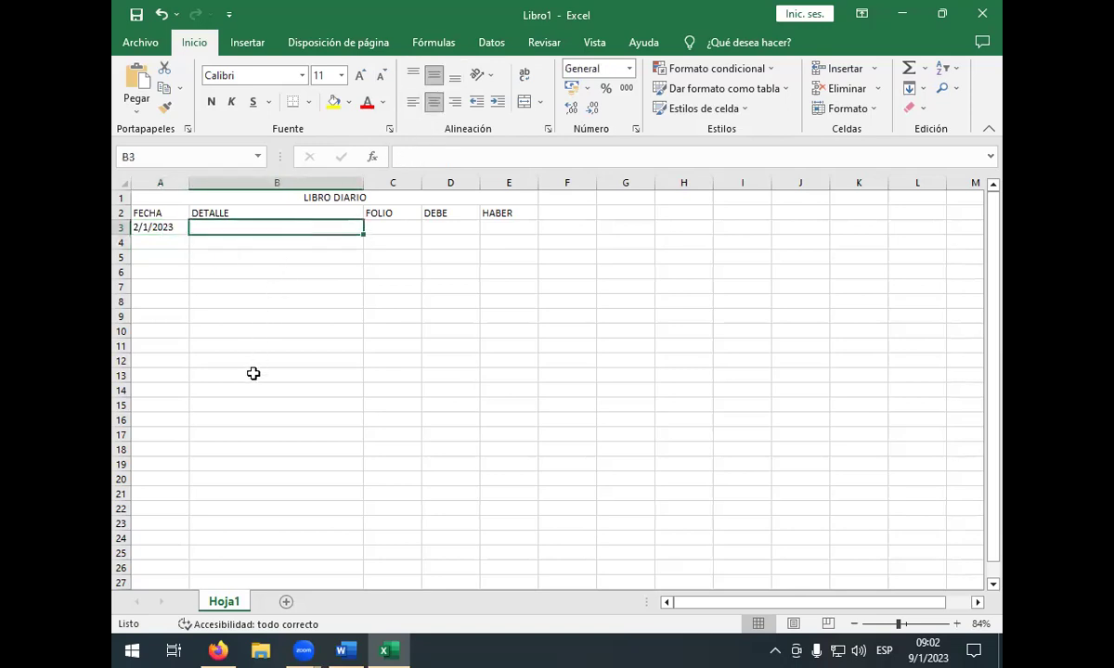
{"action": "left_click", "coordinate": [342, 651]}
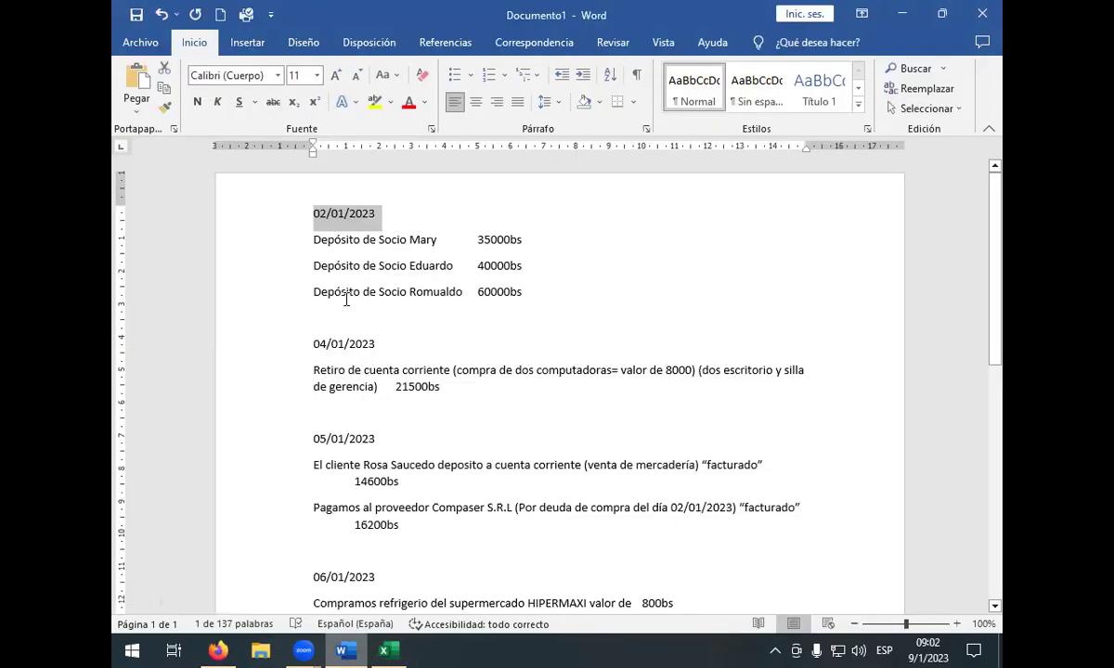
{"action": "left_click_drag", "start_coordinate": [436, 239], "coordinate": [313, 241]}
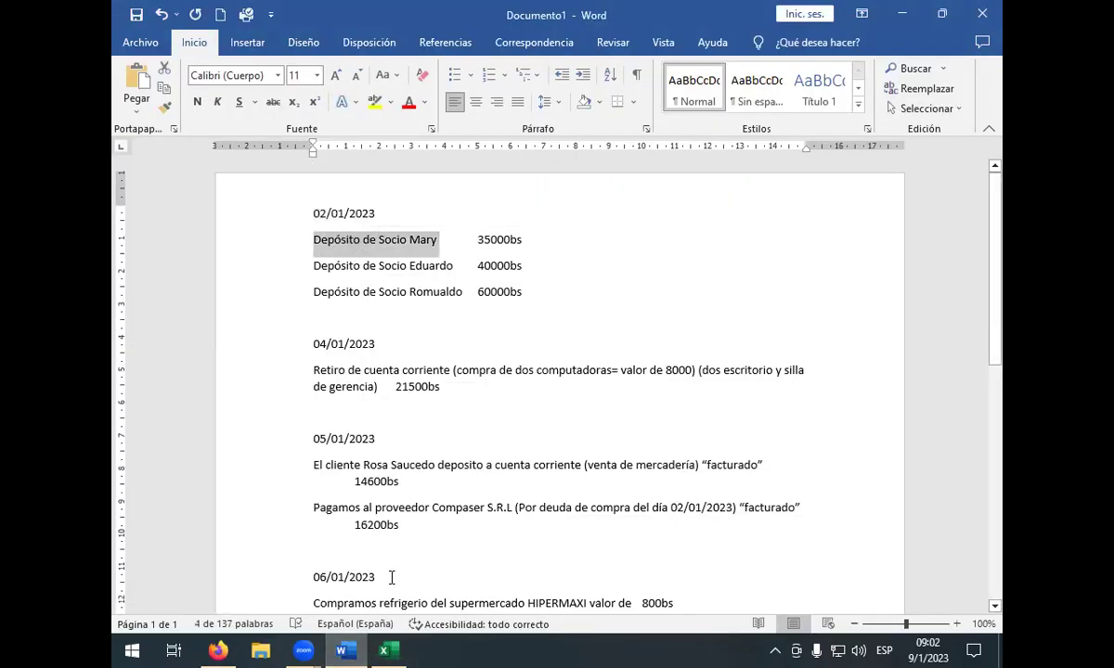
{"action": "left_click", "coordinate": [384, 651]}
{"action": "key", "text": "ctrl+b"}
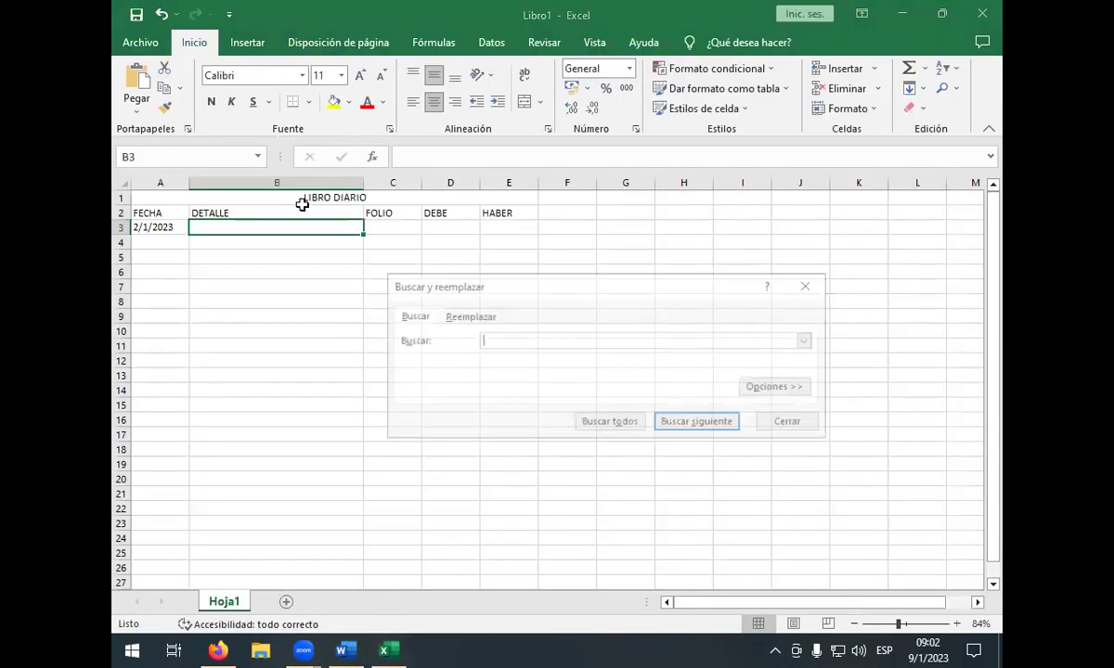
{"action": "left_click", "coordinate": [790, 425]}
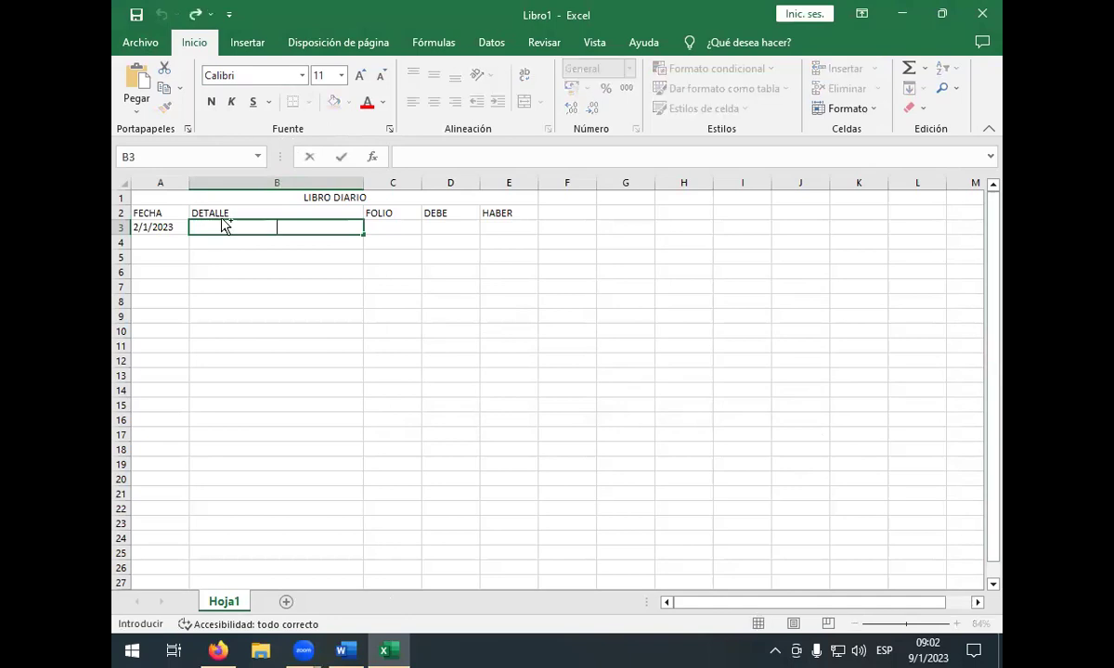
{"action": "type", "text": "Depósito de Socio Mary"}
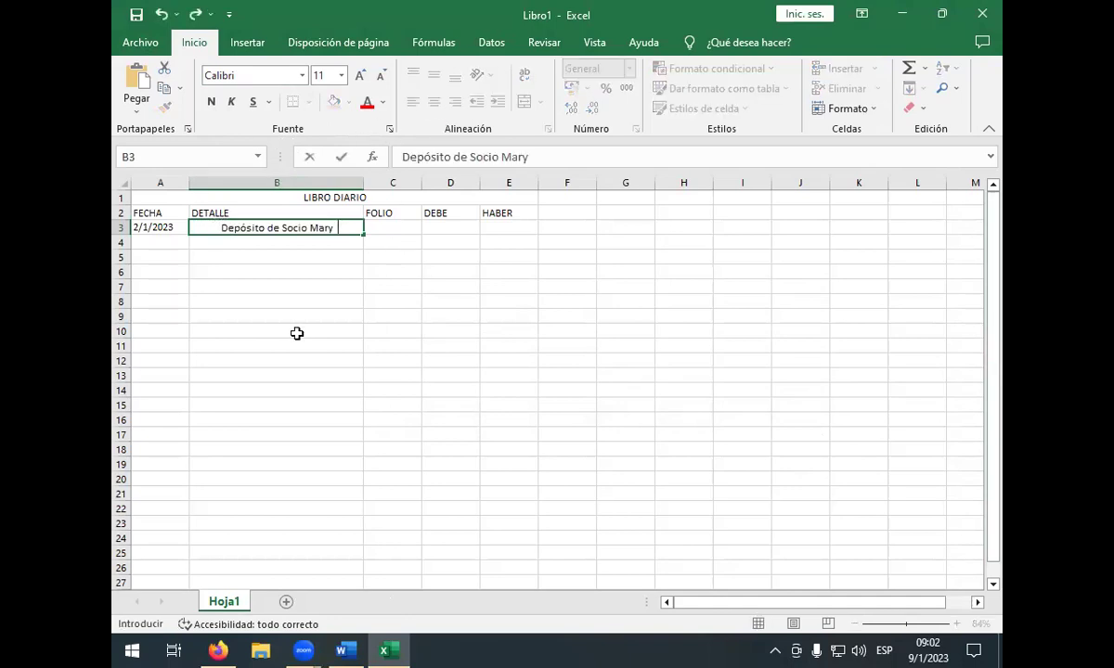
{"action": "left_click_drag", "start_coordinate": [283, 329], "coordinate": [286, 316]}
{"action": "left_click", "coordinate": [317, 228]}
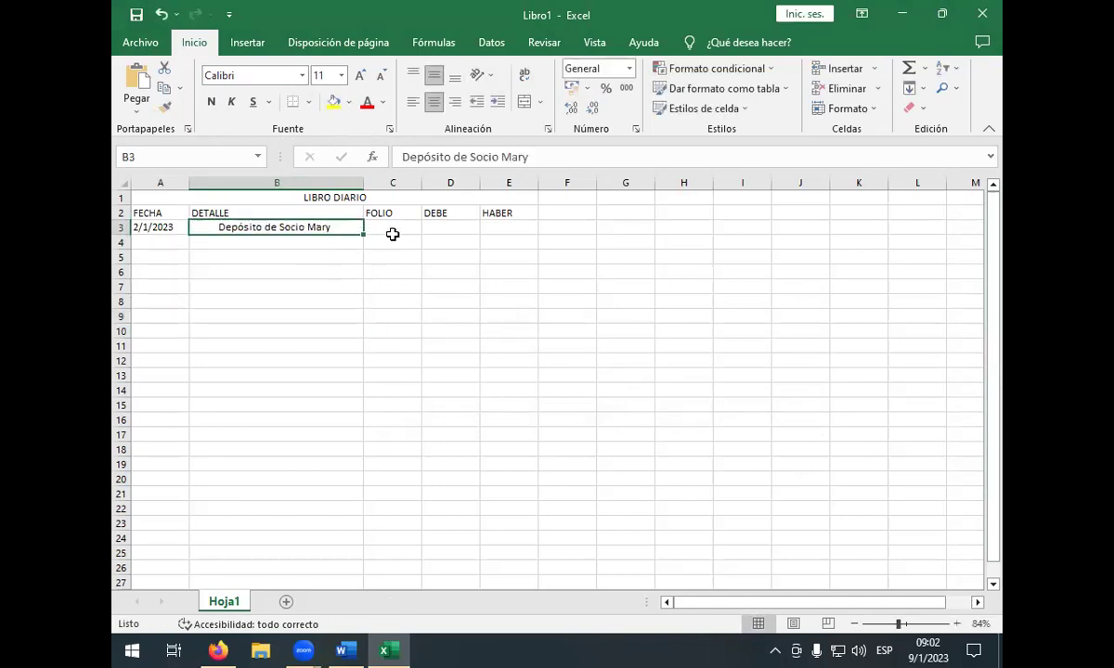
- Clear the deposit description from cell B3
{"action": "left_click", "coordinate": [393, 234]}
{"action": "left_click", "coordinate": [345, 232]}
{"action": "key", "text": "BackSpace"}
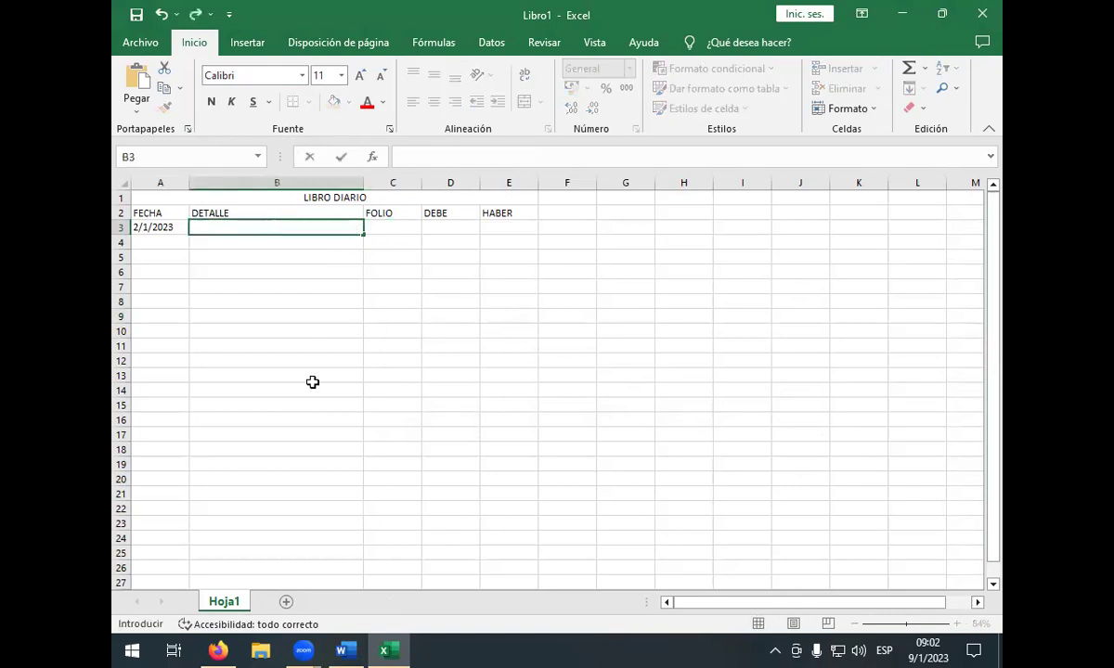
{"action": "left_click_drag", "start_coordinate": [313, 384], "coordinate": [311, 373]}
{"action": "left_click", "coordinate": [299, 226]}
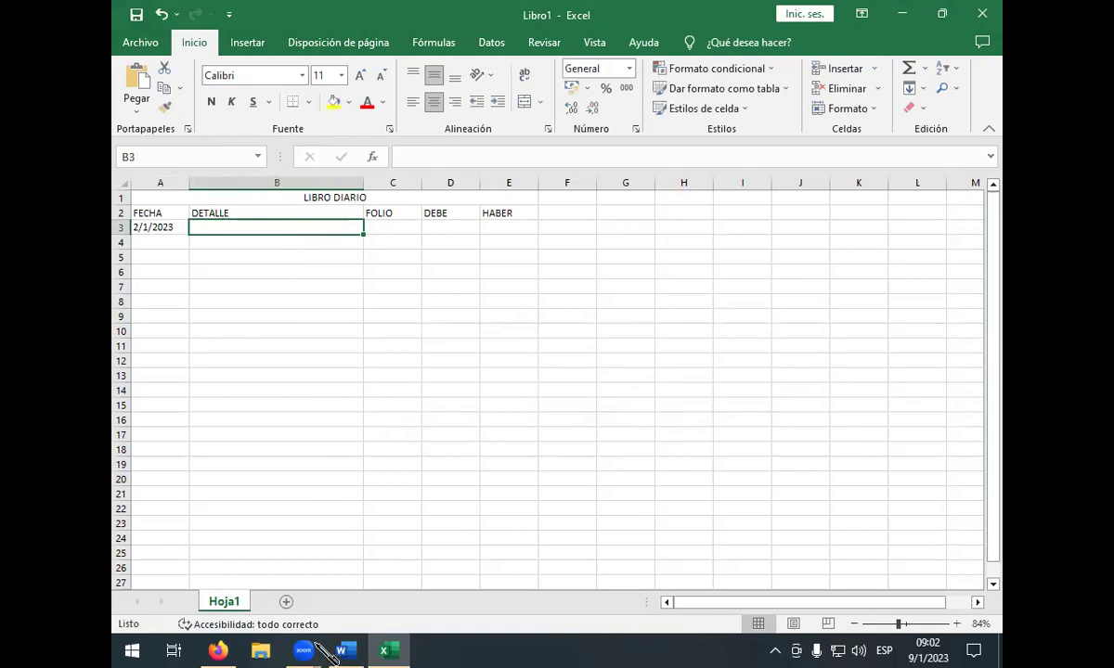
- Switch to the Word document and review the partner deposits listed under 02/01/2023
{"action": "left_click", "coordinate": [345, 651]}
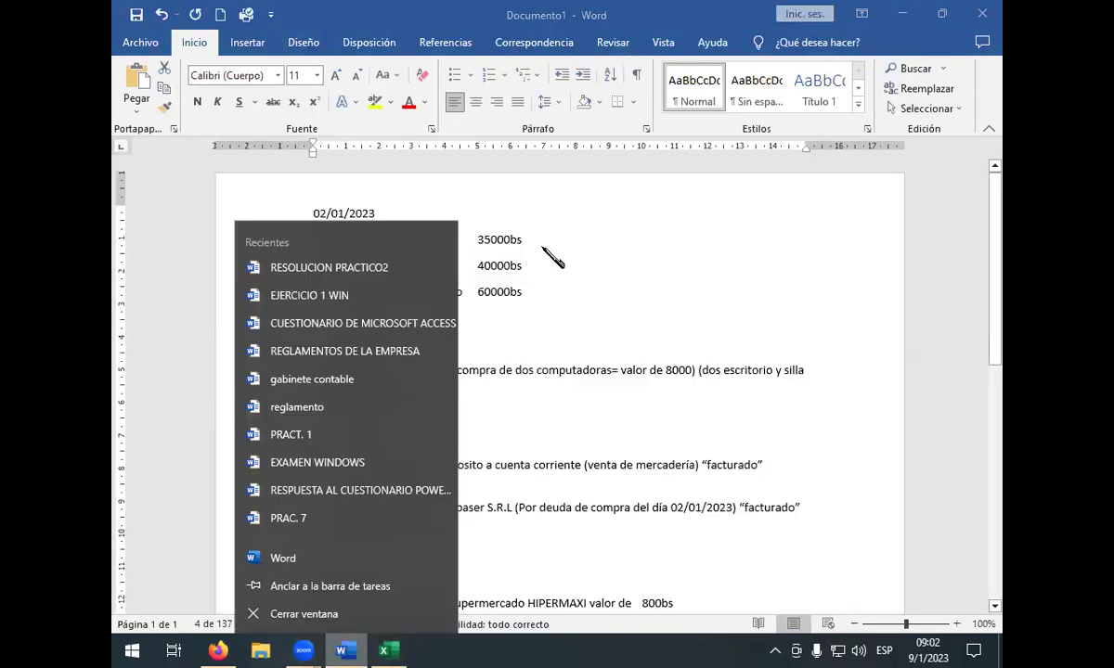
{"action": "left_click", "coordinate": [545, 249]}
{"action": "left_click", "coordinate": [557, 241]}
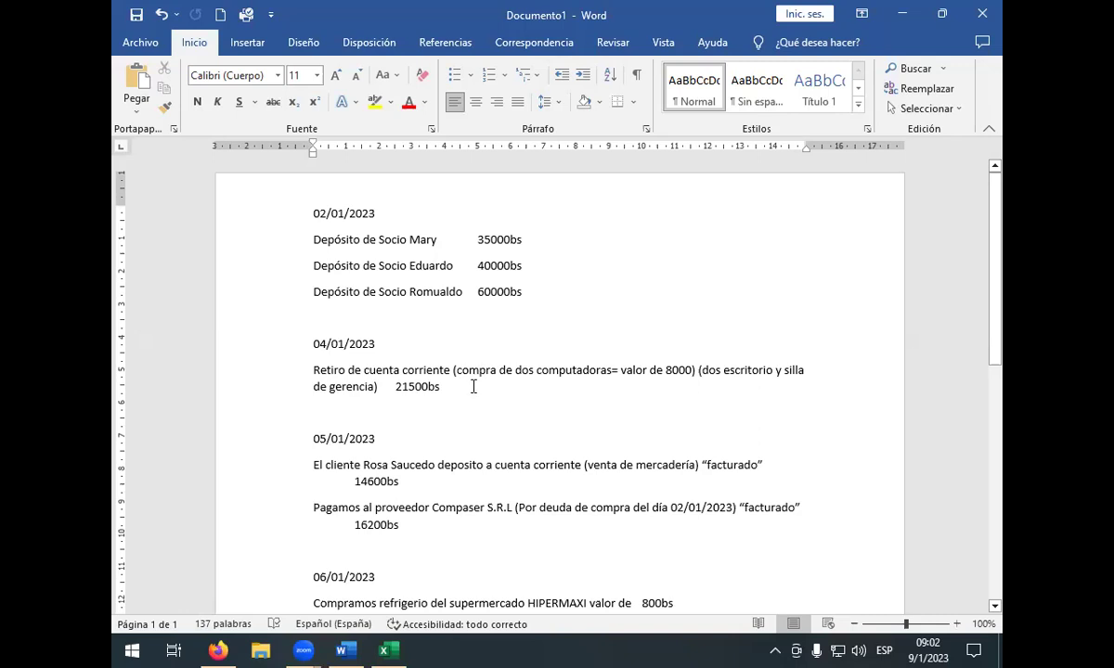
{"action": "left_click", "coordinate": [139, 644]}
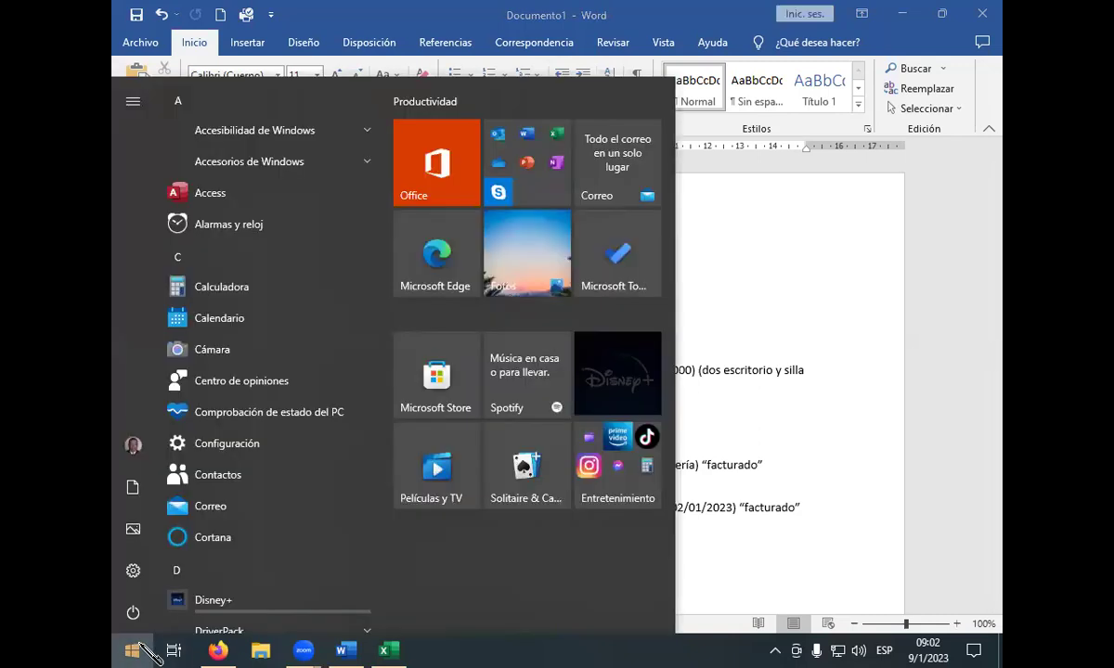
{"action": "scroll", "coordinate": [240, 483], "scroll_direction": "down", "scroll_amount": 3}
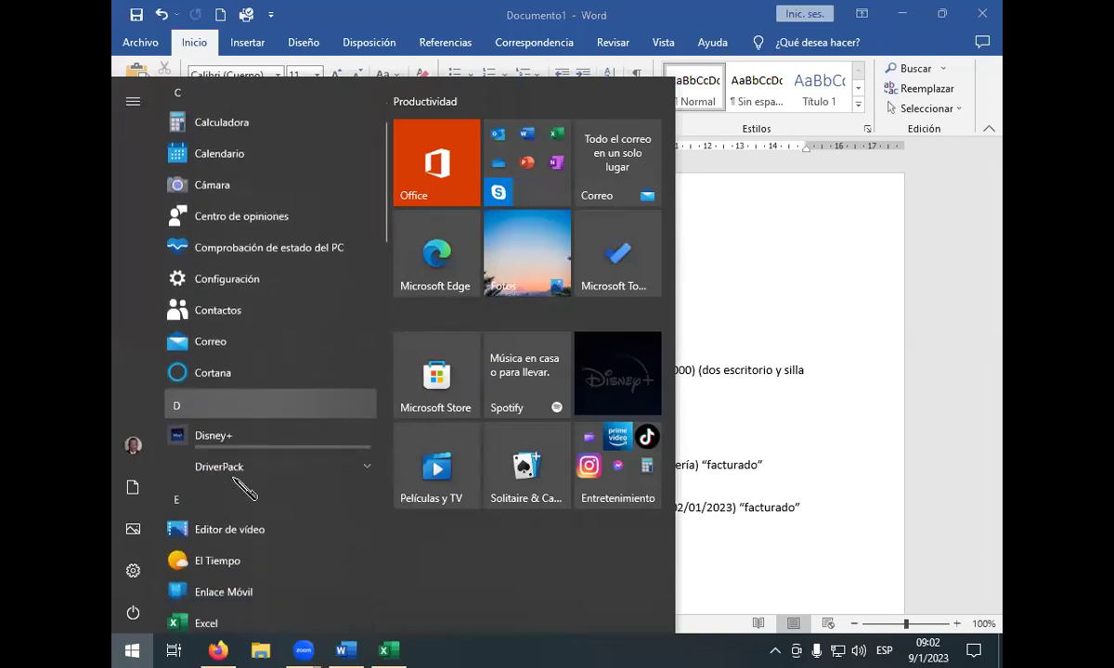
{"action": "scroll", "coordinate": [239, 483], "scroll_direction": "down", "scroll_amount": 4}
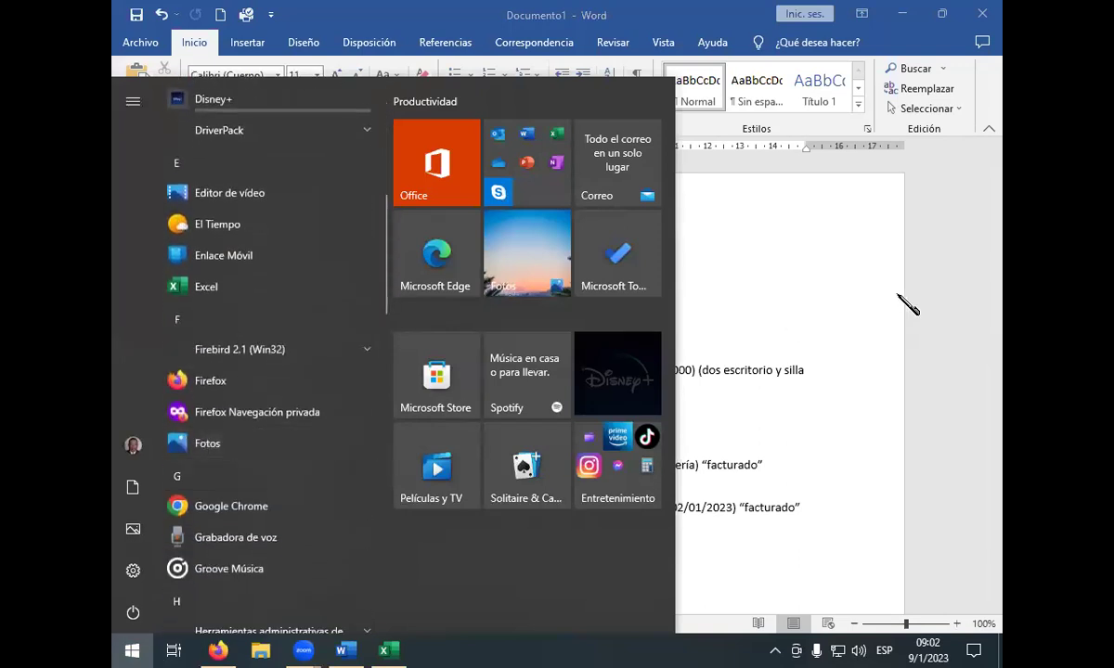
{"action": "left_click", "coordinate": [784, 309]}
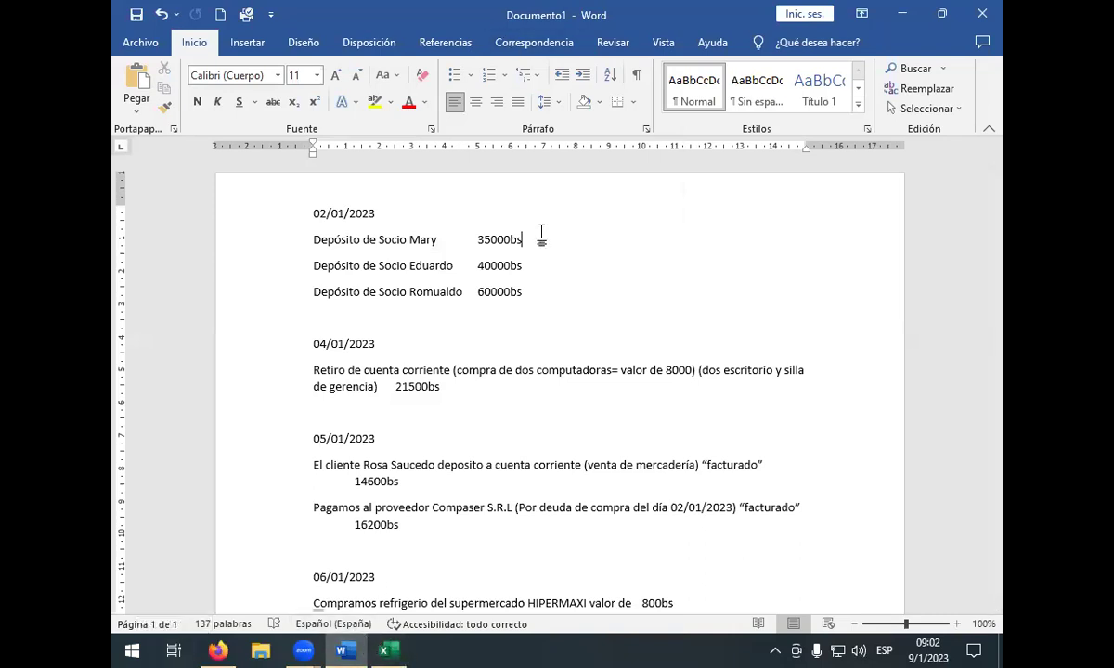
- Check the three deposit amounts in Word, then add them in Excel cell D3 under DEBE with the formula +35000+40000+60000
{"action": "left_click_drag", "start_coordinate": [478, 241], "coordinate": [523, 294]}
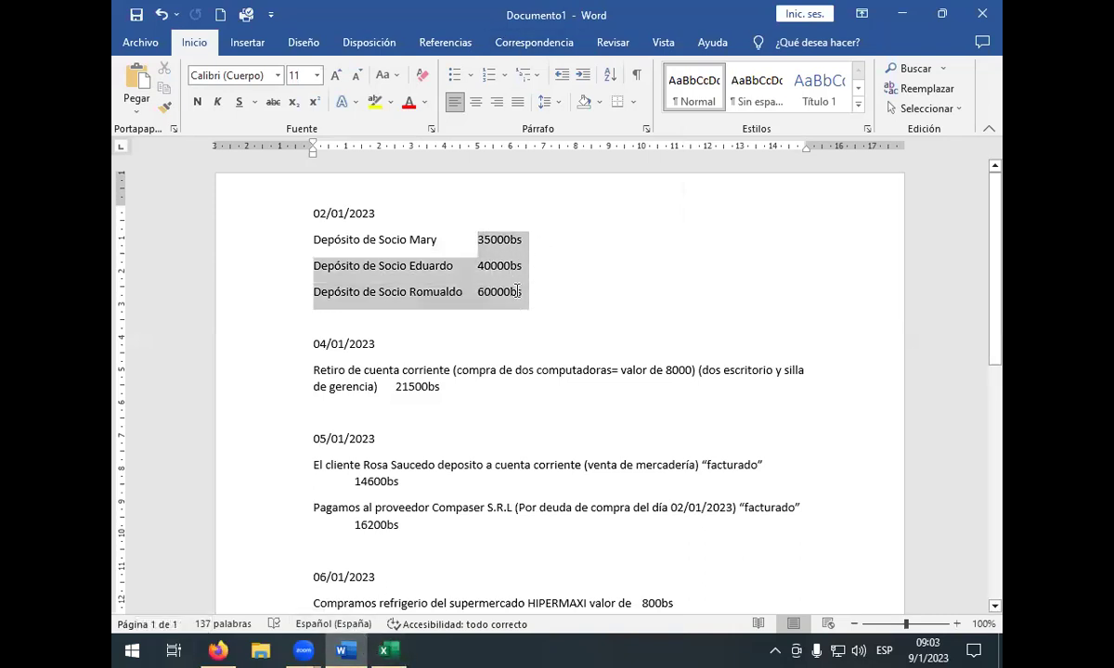
{"action": "left_click", "coordinate": [521, 291]}
{"action": "left_click", "coordinate": [385, 650]}
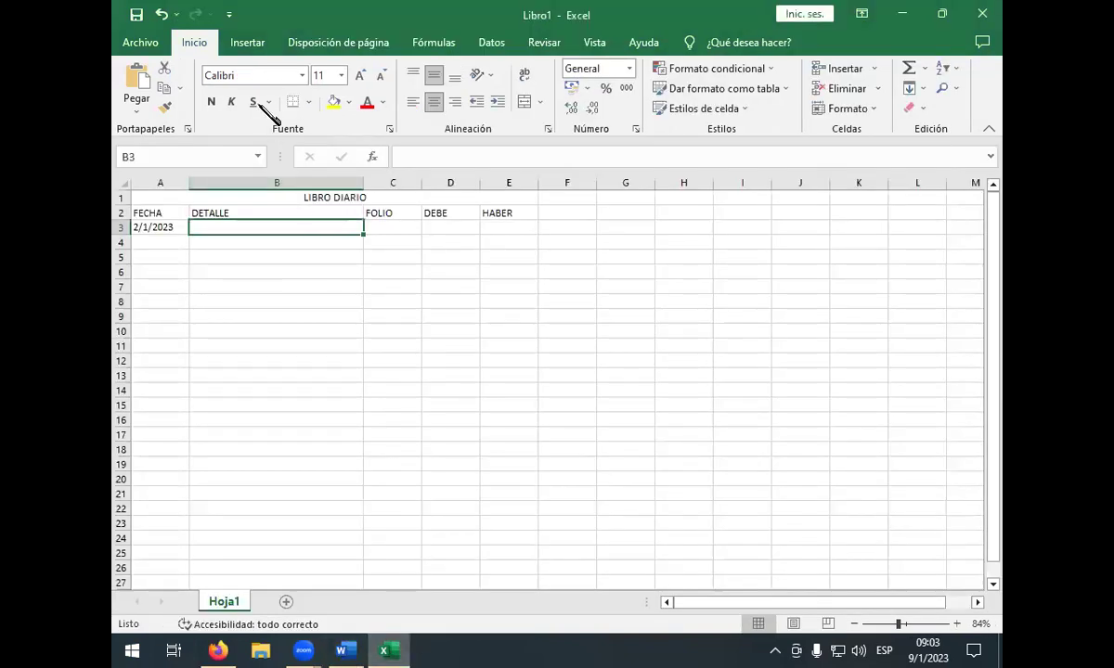
{"action": "left_click", "coordinate": [570, 227]}
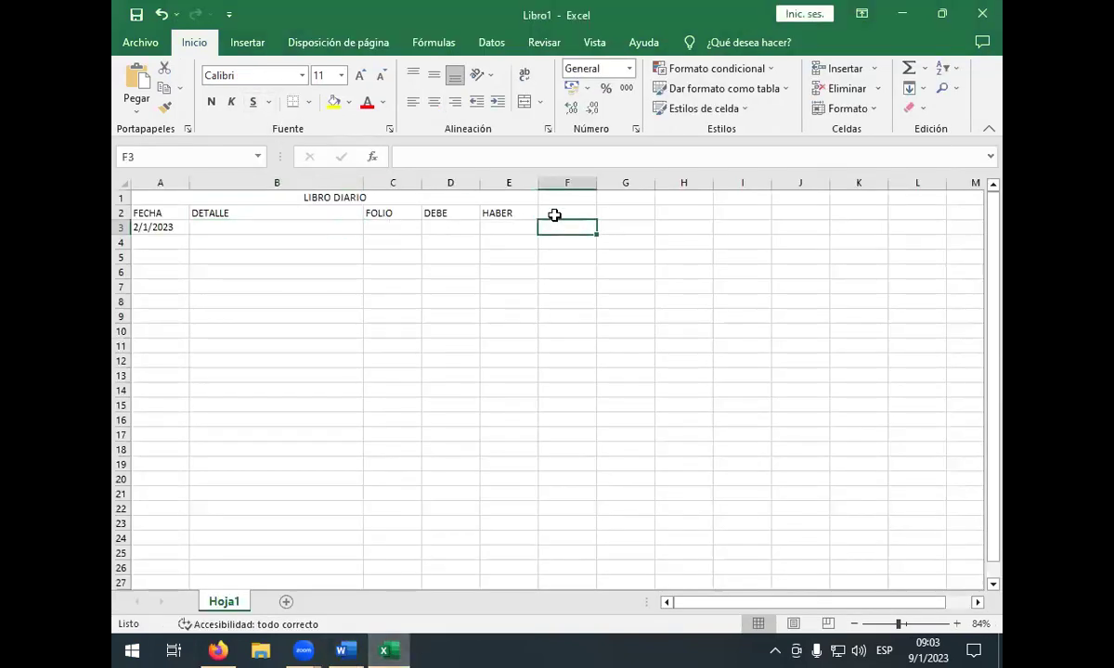
{"action": "left_click", "coordinate": [435, 227]}
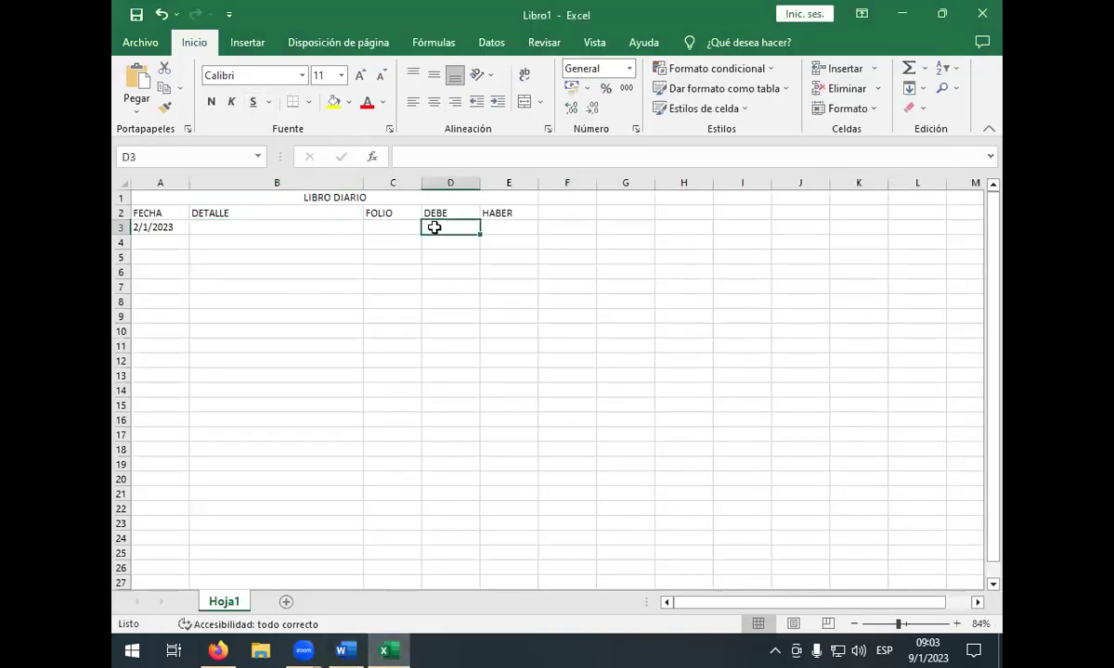
{"action": "type", "text": "+"}
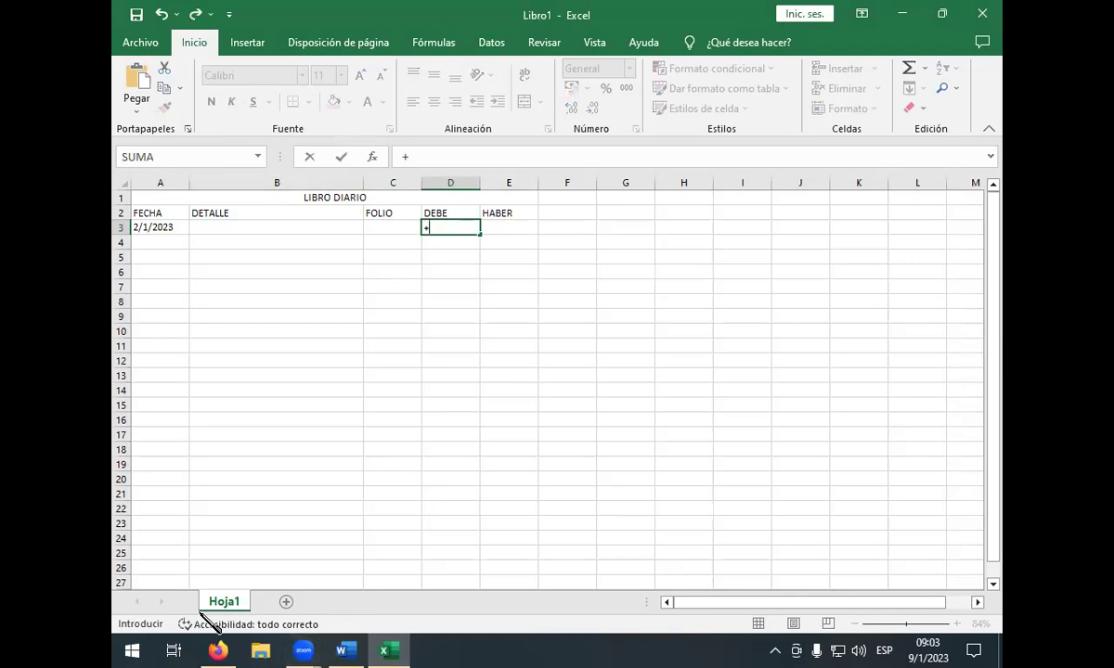
{"action": "type", "text": "35000"}
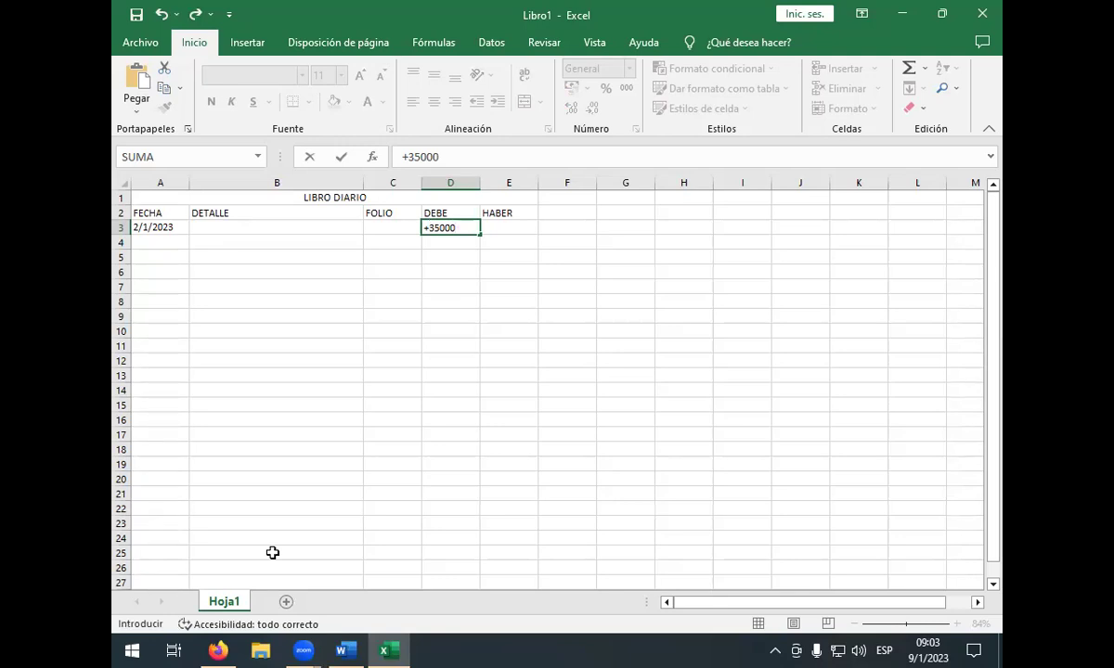
{"action": "type", "text": "+40000+60000"}
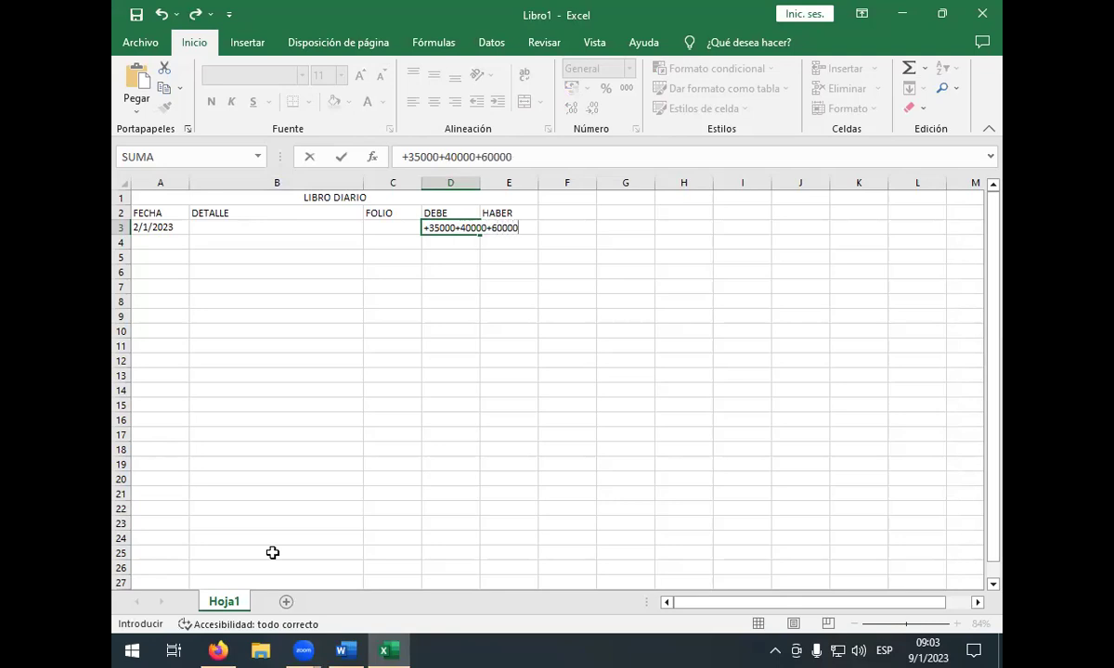
{"action": "key", "text": "Return"}
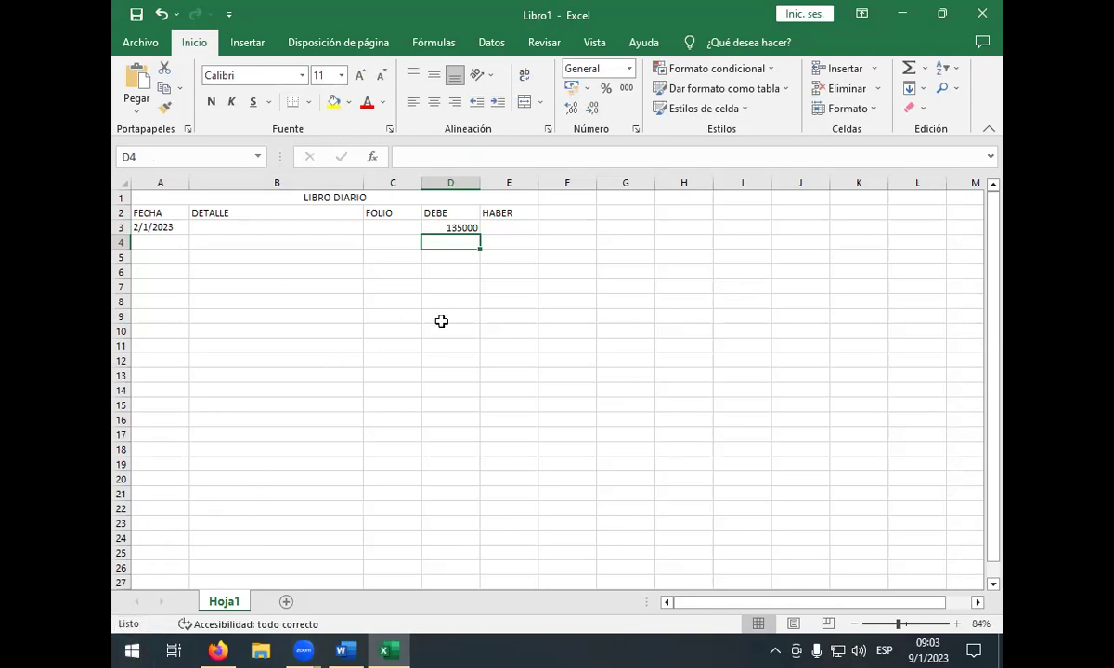
{"action": "left_click", "coordinate": [462, 226]}
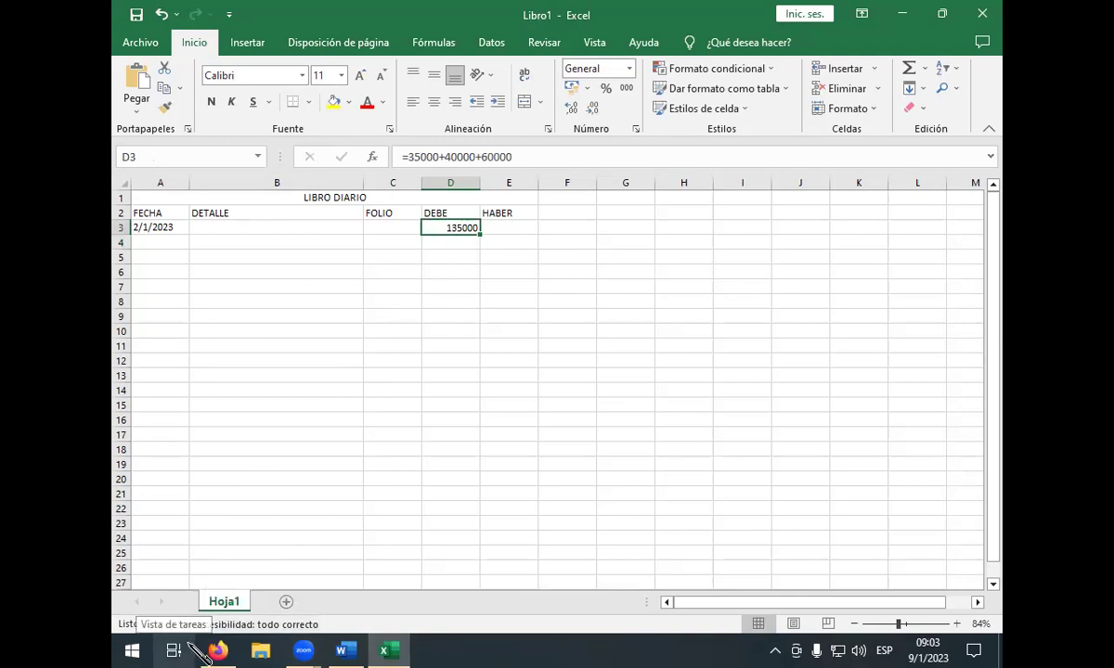
- Enter the account "Cuenta Corriente Banco Santa Cruz" in cell B3 and widen the DETALLE column to give it more room
{"action": "left_click", "coordinate": [314, 223]}
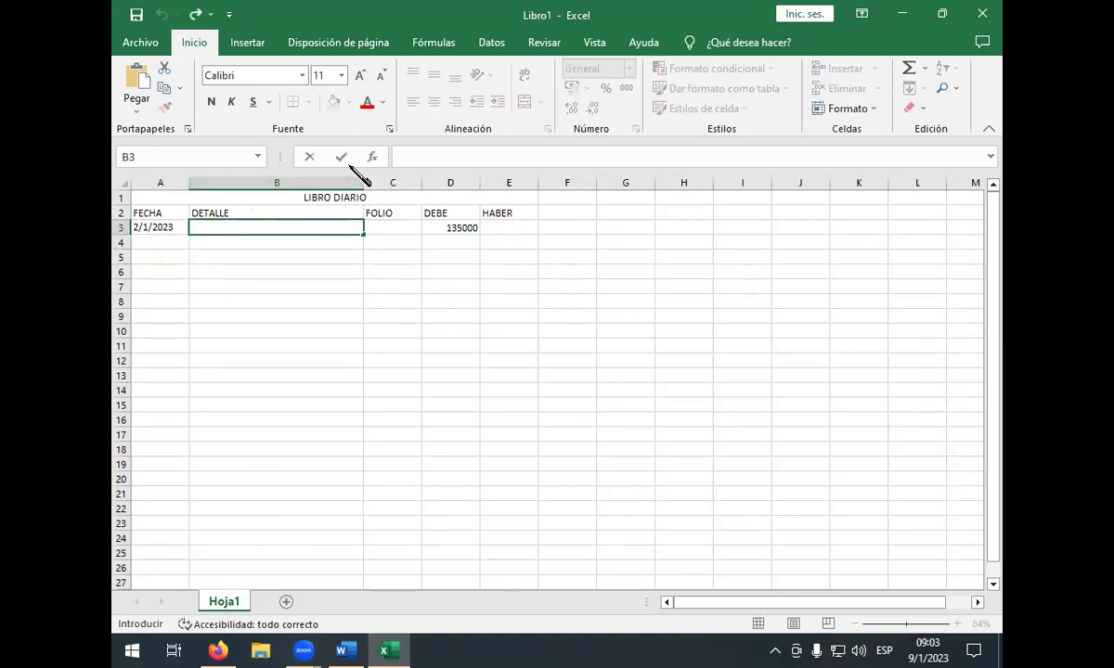
{"action": "left_click", "coordinate": [294, 289]}
{"action": "left_click", "coordinate": [304, 226]}
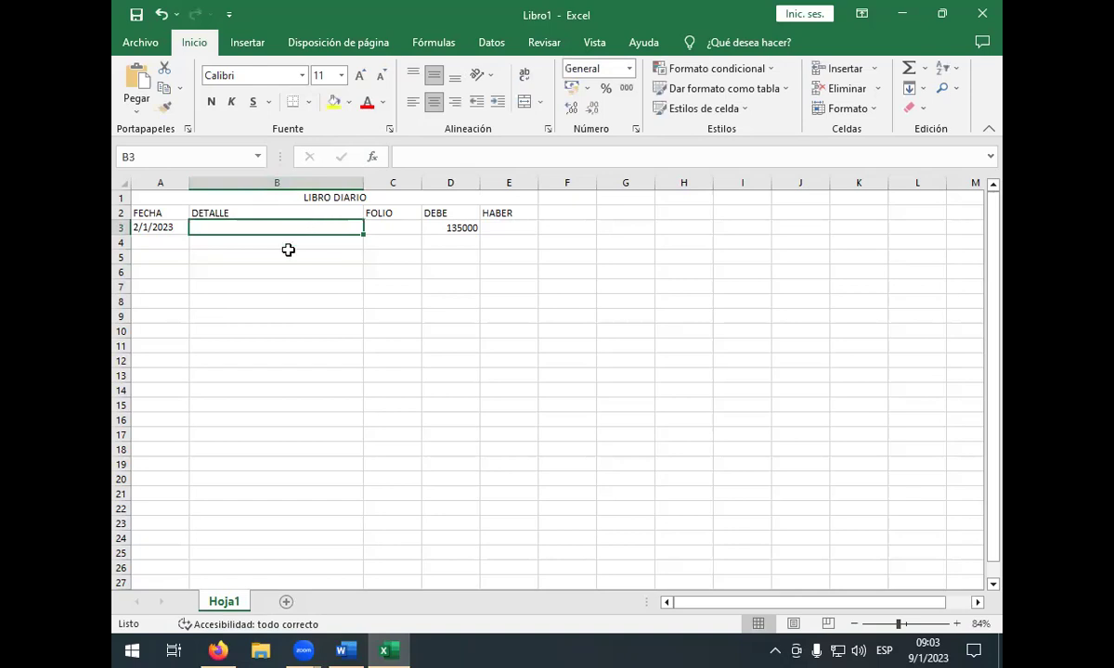
{"action": "type", "text": "CAJA"}
{"action": "key", "text": "BackSpace"}
{"action": "key", "text": "BackSpace"}
{"action": "key", "text": "BackSpace"}
{"action": "type", "text": "uen"}
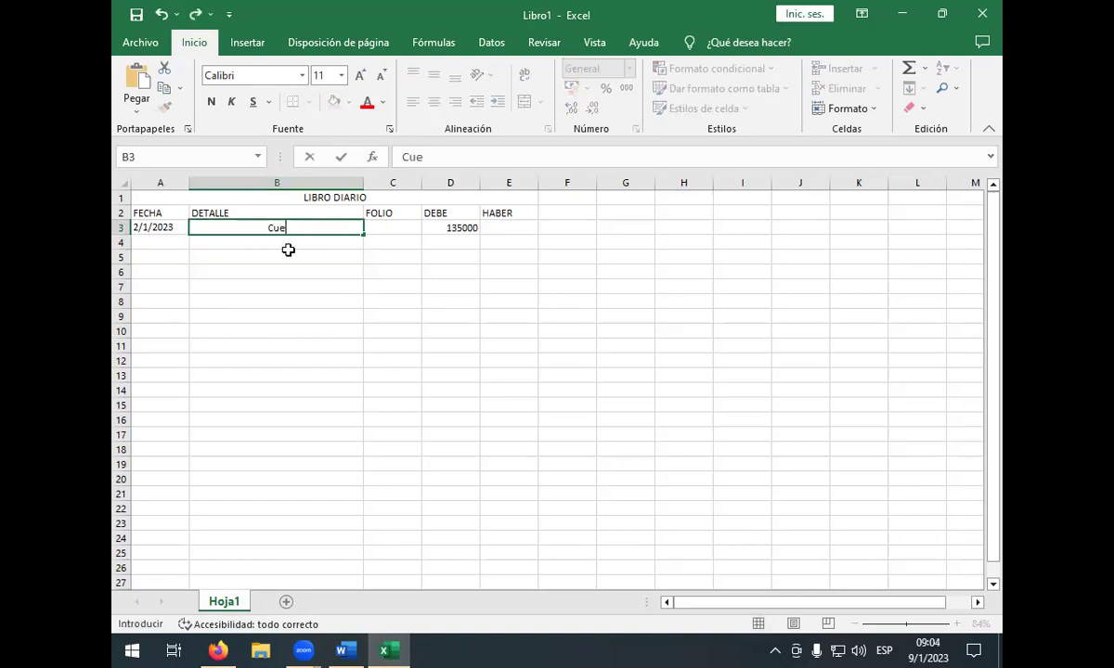
{"action": "key", "text": "BackSpace"}
{"action": "type", "text": "nta Corriwe"}
{"action": "key", "text": "BackSpace"}
{"action": "key", "text": "BackSpace"}
{"action": "type", "text": "ente"}
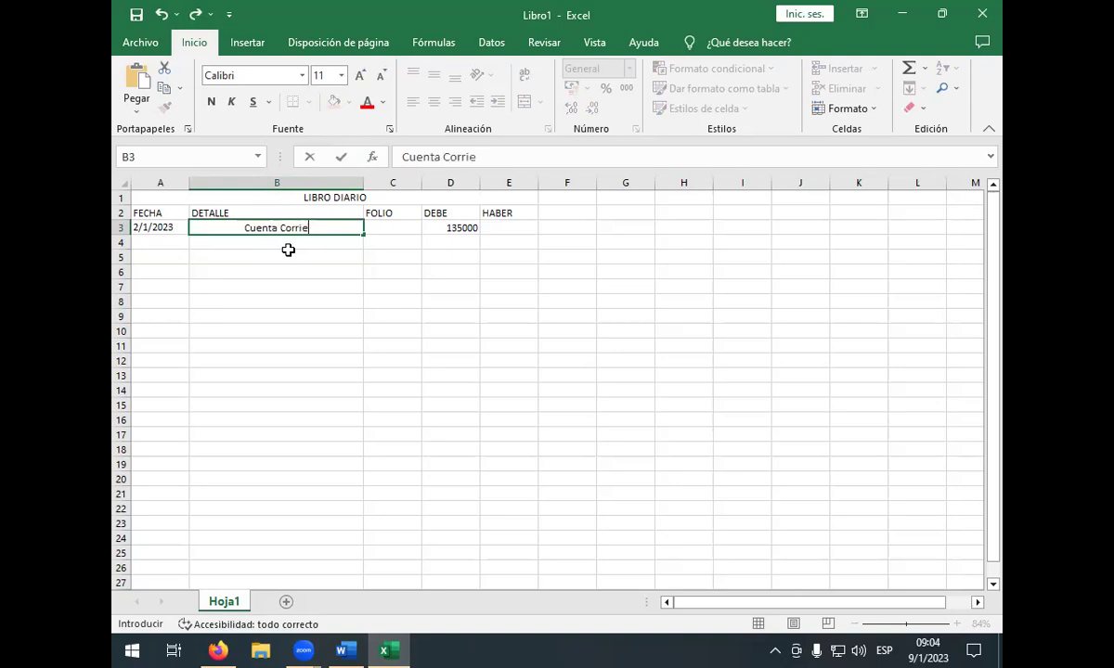
{"action": "key", "text": "BackSpace"}
{"action": "type", "text": "Banco"}
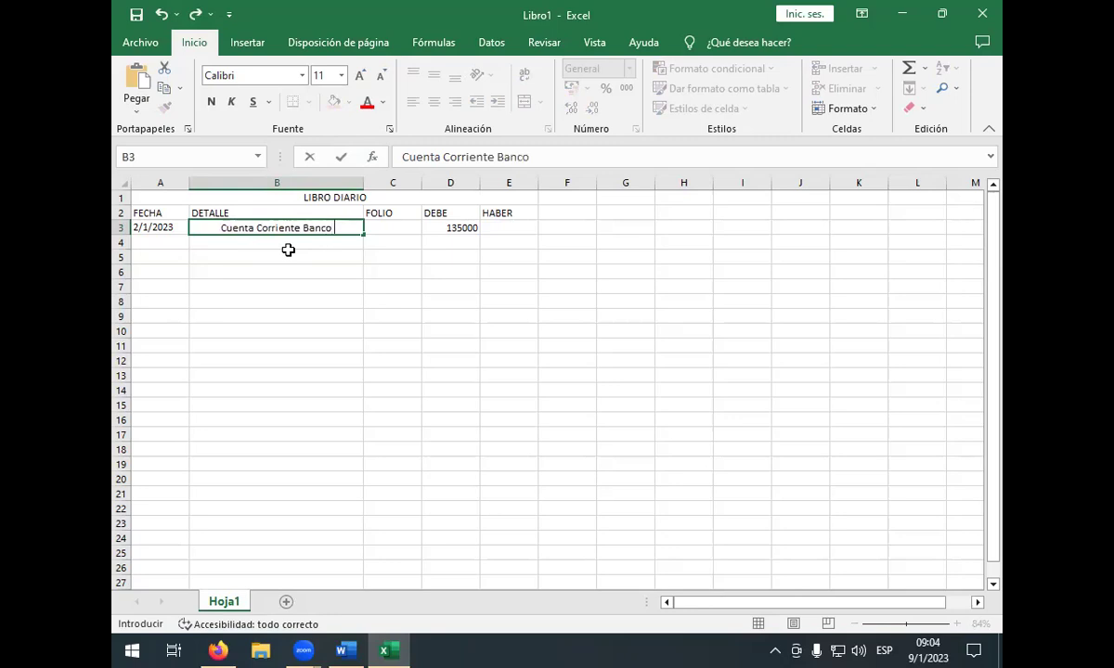
{"action": "type", "text": " San"}
{"action": "key", "text": "BackSpace"}
{"action": "type", "text": "b"}
{"action": "key", "text": "BackSpace"}
{"action": "type", "text": "nta CC"}
{"action": "key", "text": "BackSpace"}
{"action": "type", "text": "ruz"}
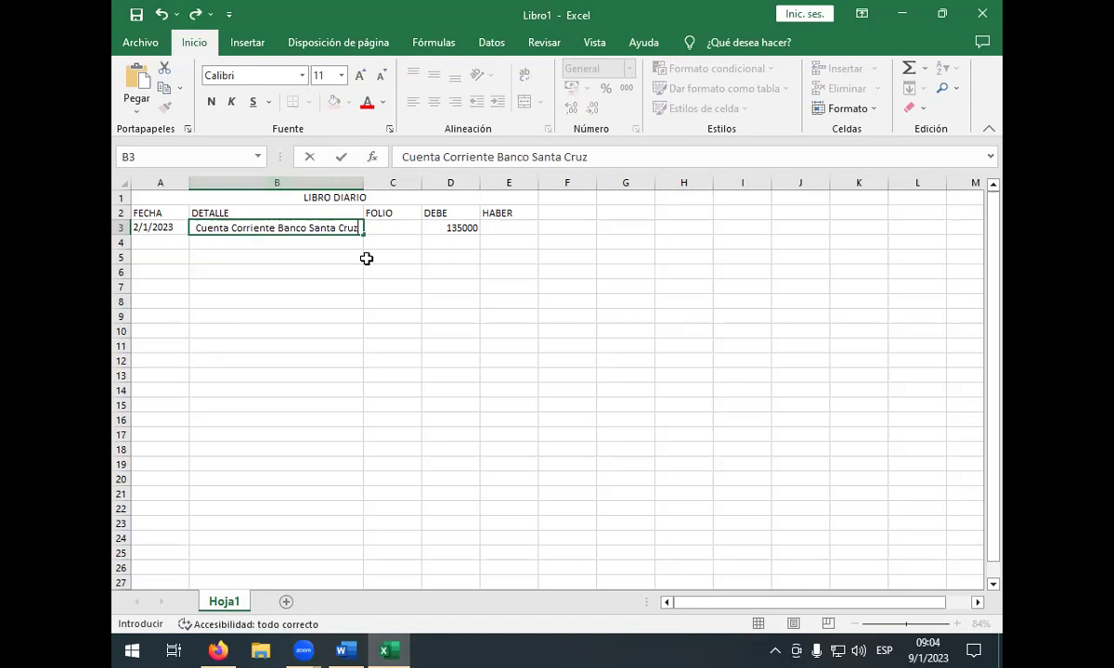
{"action": "key", "text": "Return"}
{"action": "left_click_drag", "start_coordinate": [361, 180], "coordinate": [419, 183]}
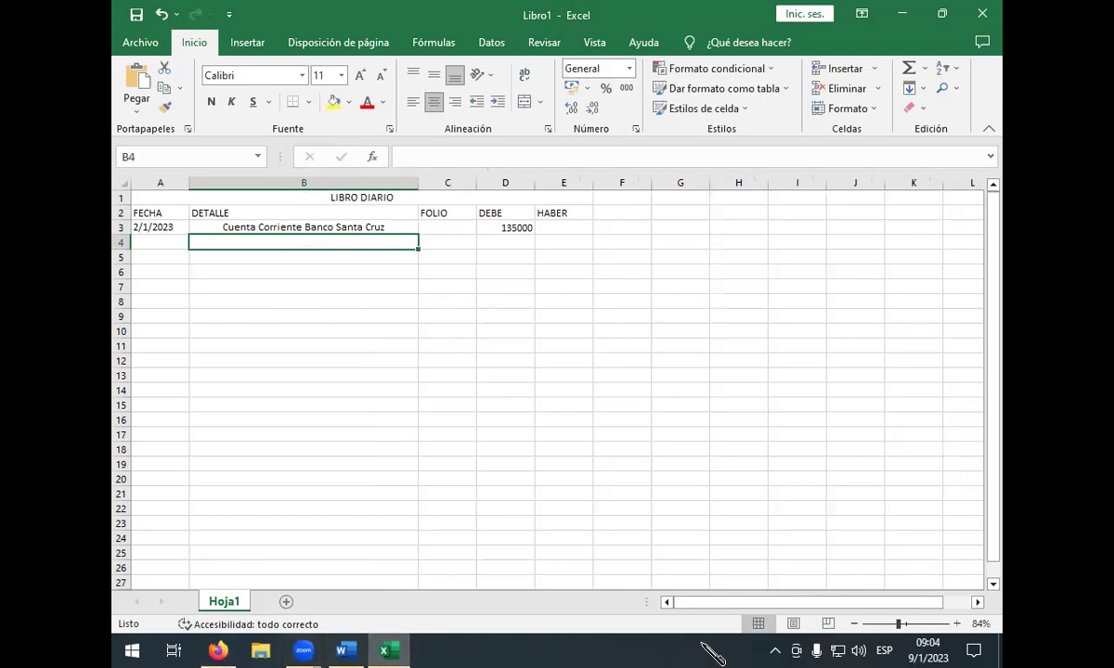
- Review the 02/01/2023 partner deposits in the Word document again and return to the Excel journal
{"action": "left_click", "coordinate": [345, 651]}
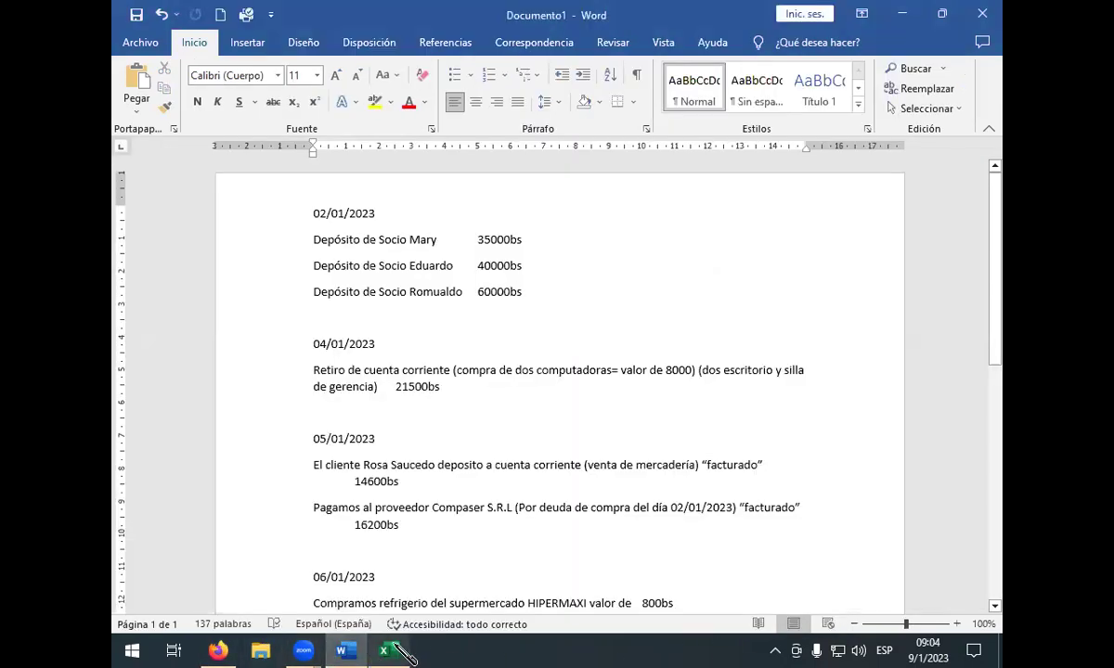
{"action": "left_click", "coordinate": [388, 651]}
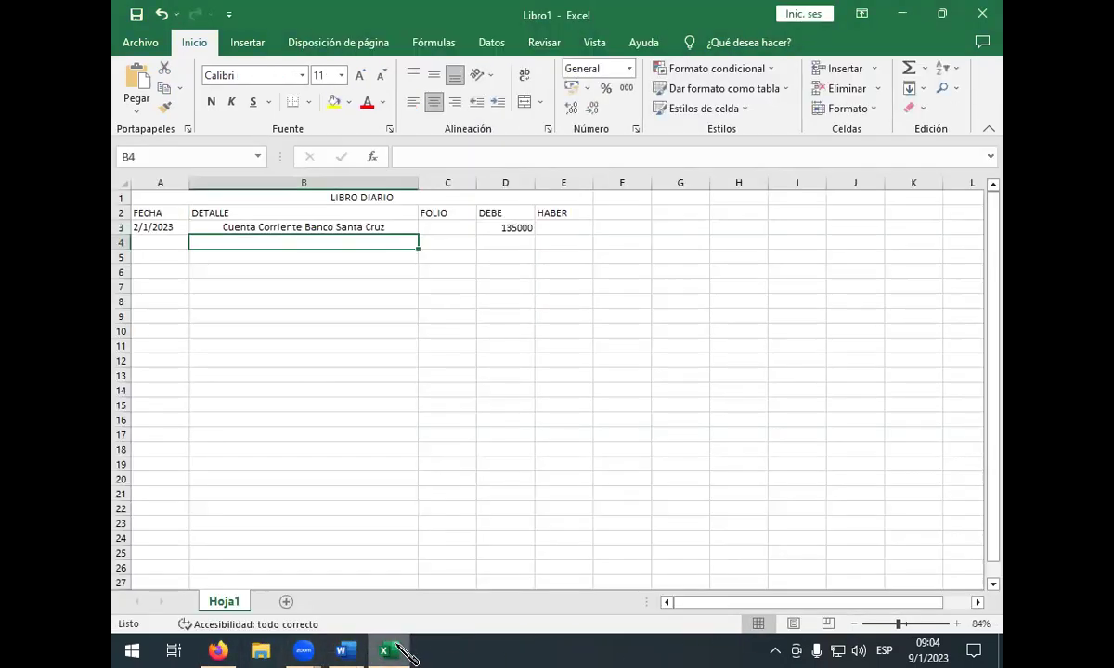
{"action": "left_click", "coordinate": [349, 650]}
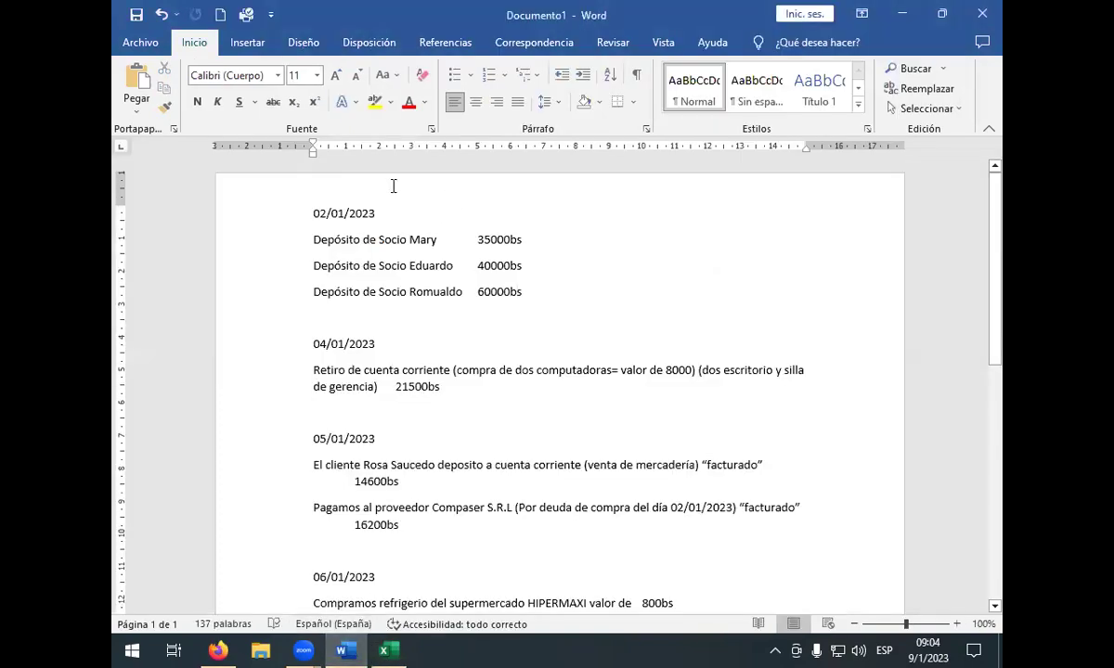
{"action": "left_click", "coordinate": [383, 650]}
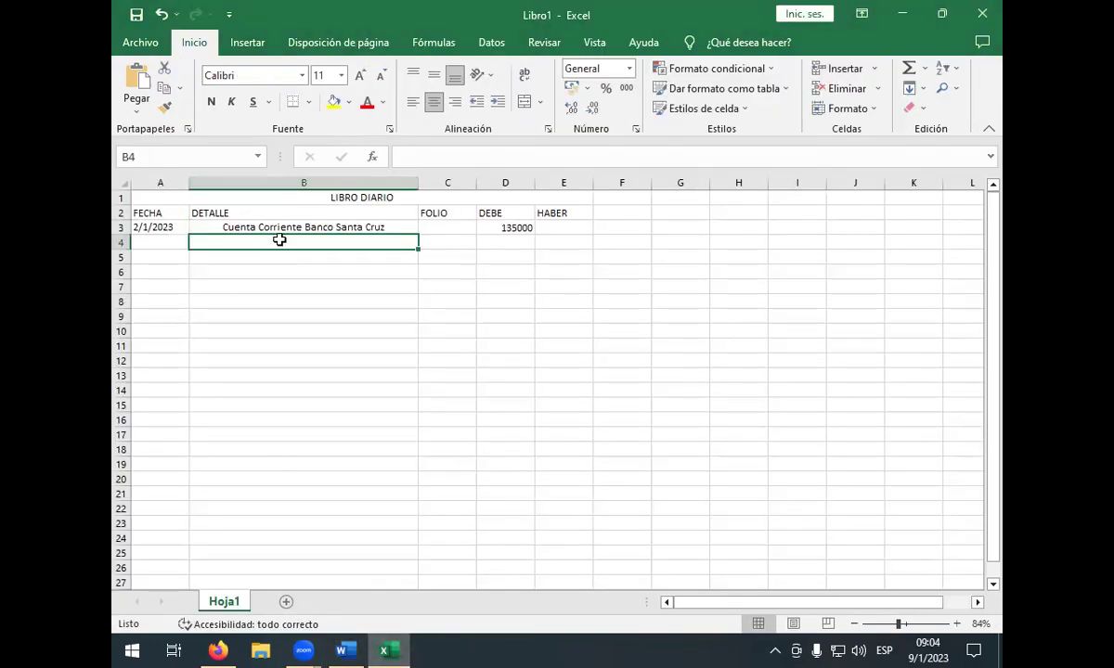
- Enter the account "Capital Social" in cell B4 under DETALLE
{"action": "type", "text": "Ca"}
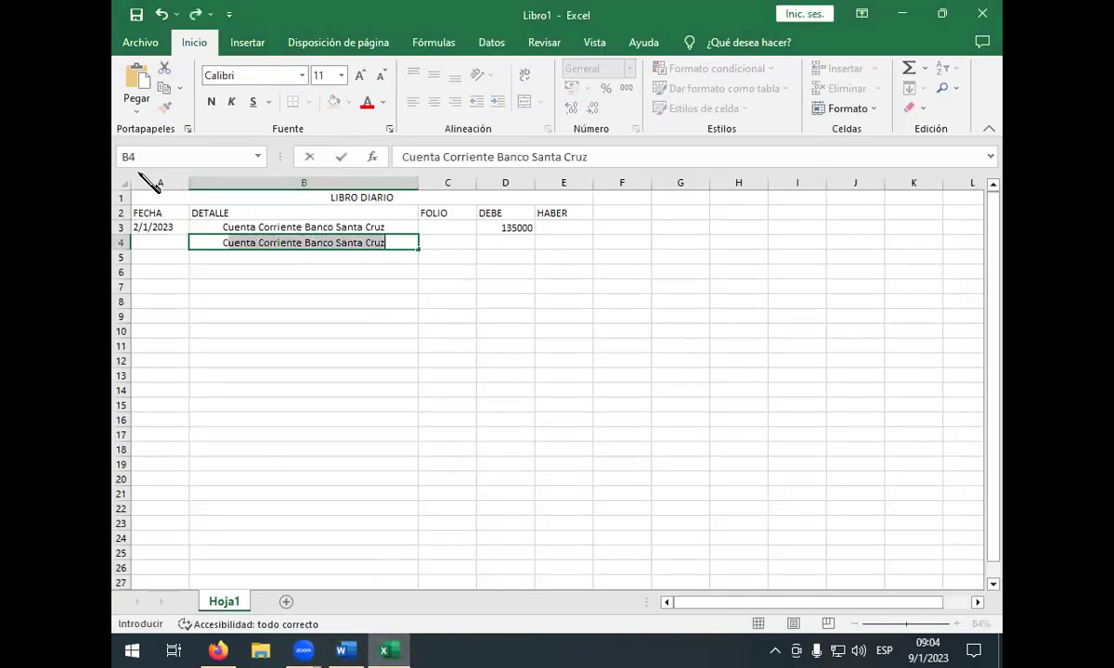
{"action": "type", "text": "p"}
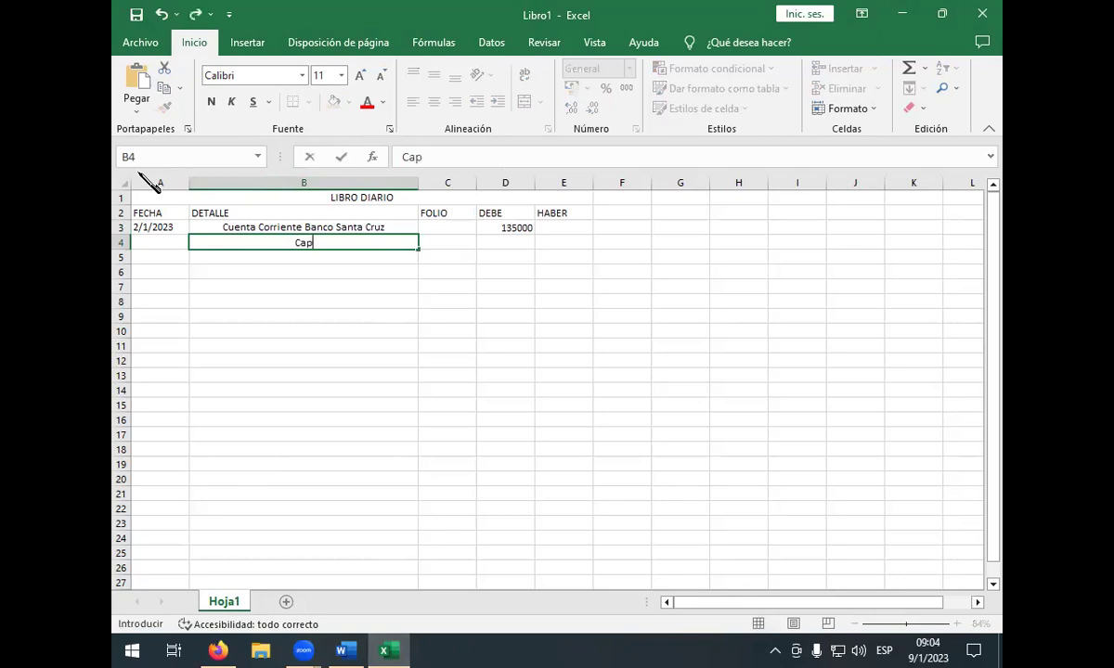
{"action": "type", "text": "ital Social"}
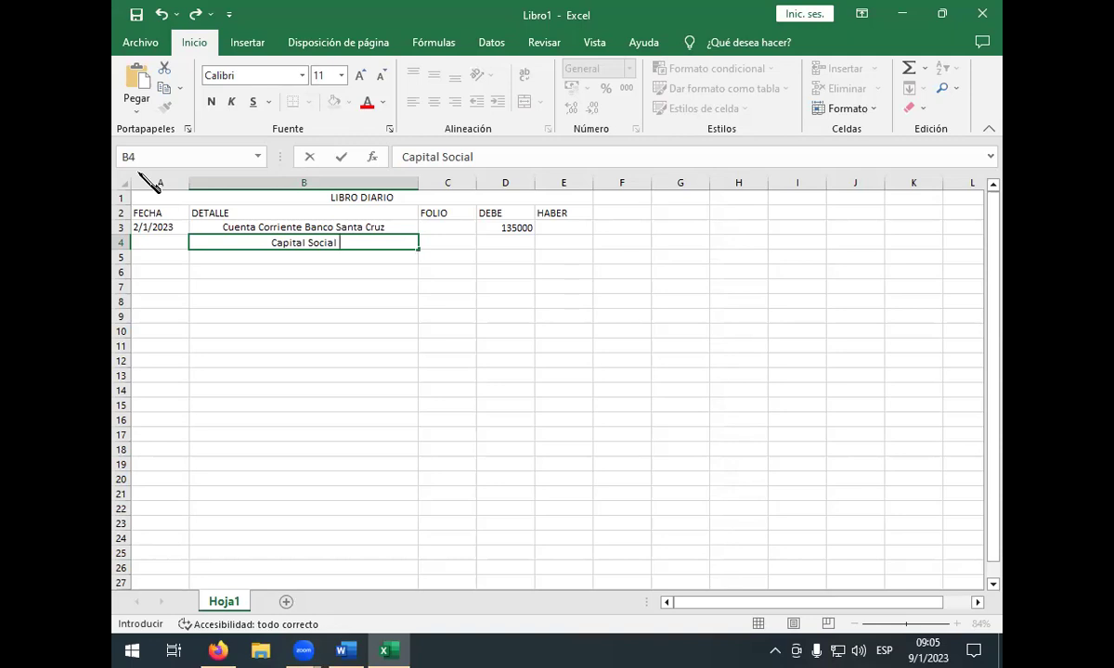
- Enter the credit amount 135000 for Capital Social in cell E4 under HABER
{"action": "key", "text": "Tab"}
{"action": "key", "text": "Tab"}
{"action": "key", "text": "Tab"}
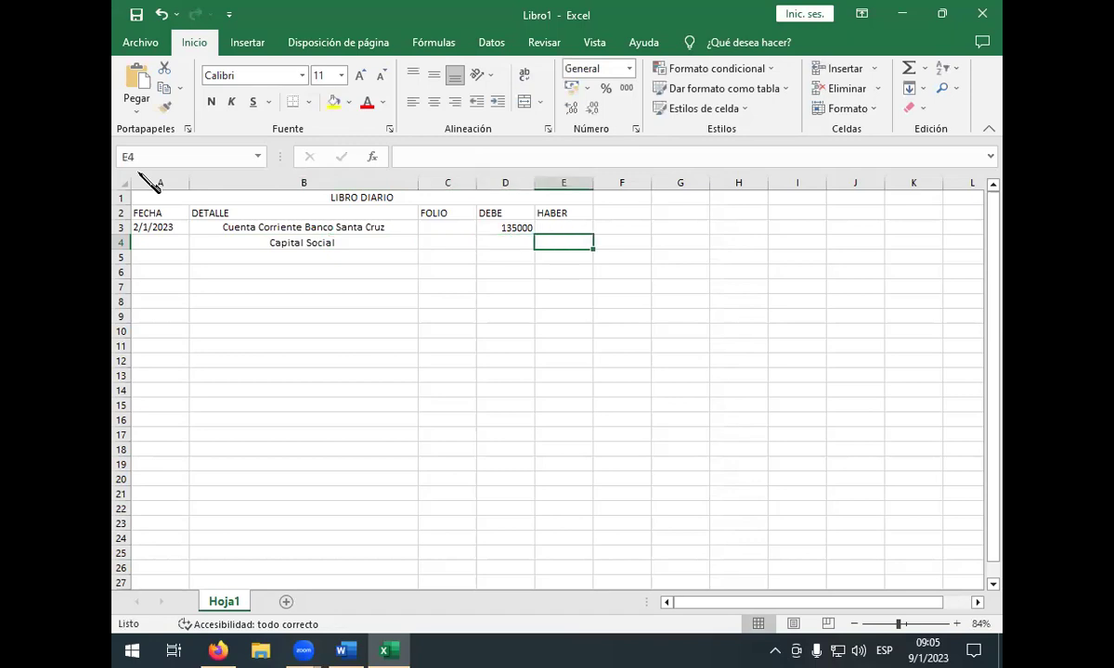
{"action": "type", "text": "35"}
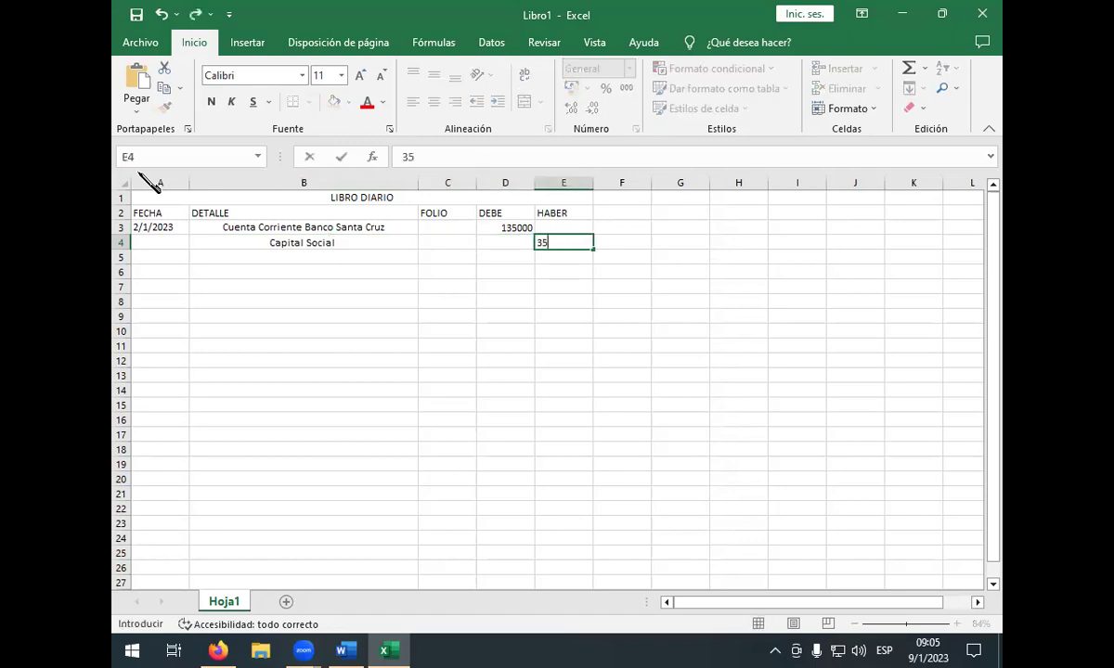
{"action": "key", "text": "BackSpace"}
{"action": "key", "text": "BackSpace"}
{"action": "type", "text": "13500"}
{"action": "key", "text": "BackSpace"}
{"action": "key", "text": "BackSpace"}
{"action": "key", "text": "BackSpace"}
{"action": "type", "text": "5000"}
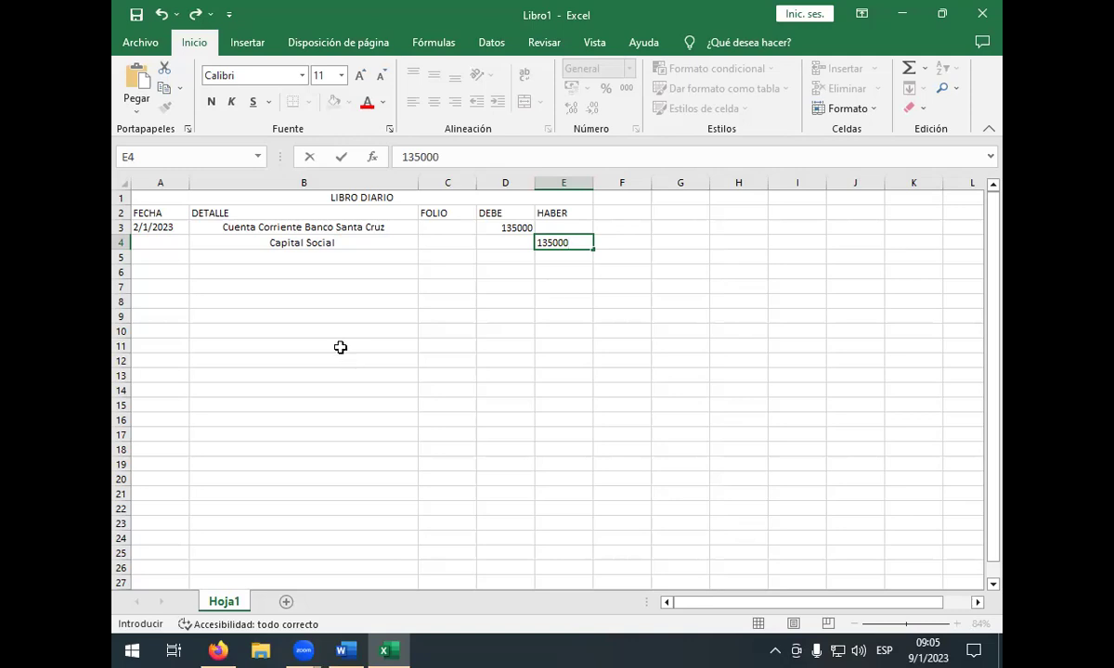
{"action": "left_click", "coordinate": [308, 266]}
{"action": "key", "text": "Down"}
{"action": "key", "text": "Down"}
{"action": "key", "text": "shift+Down"}
{"action": "left_click", "coordinate": [316, 258]}
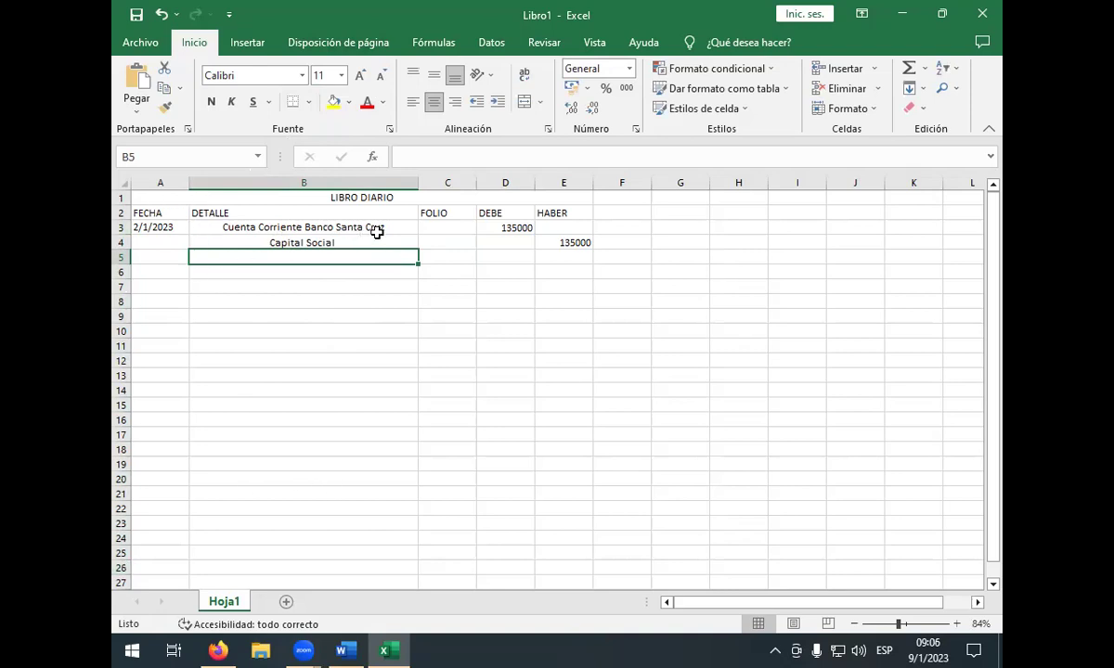
{"action": "left_click", "coordinate": [428, 242]}
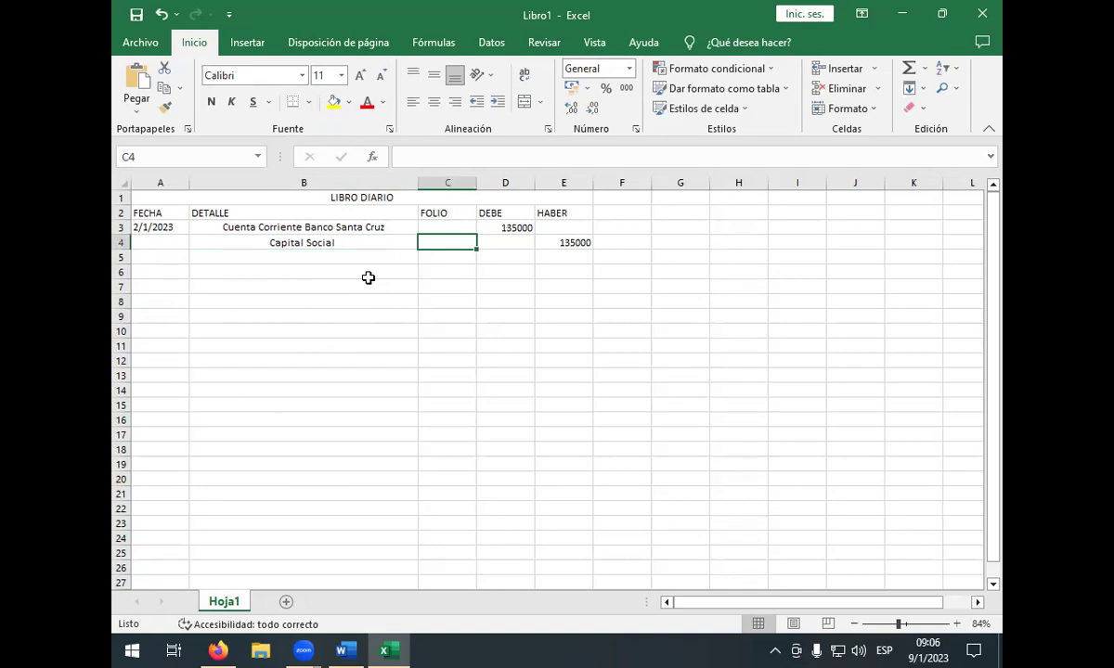
{"action": "type", "text": "-"}
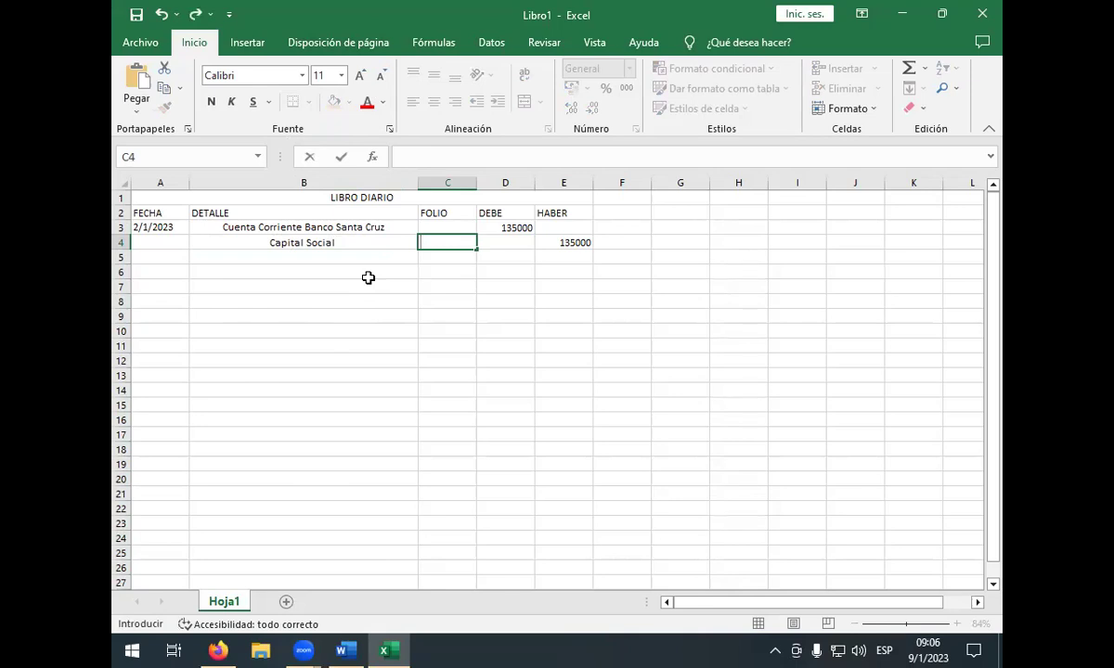
{"action": "left_click", "coordinate": [264, 259]}
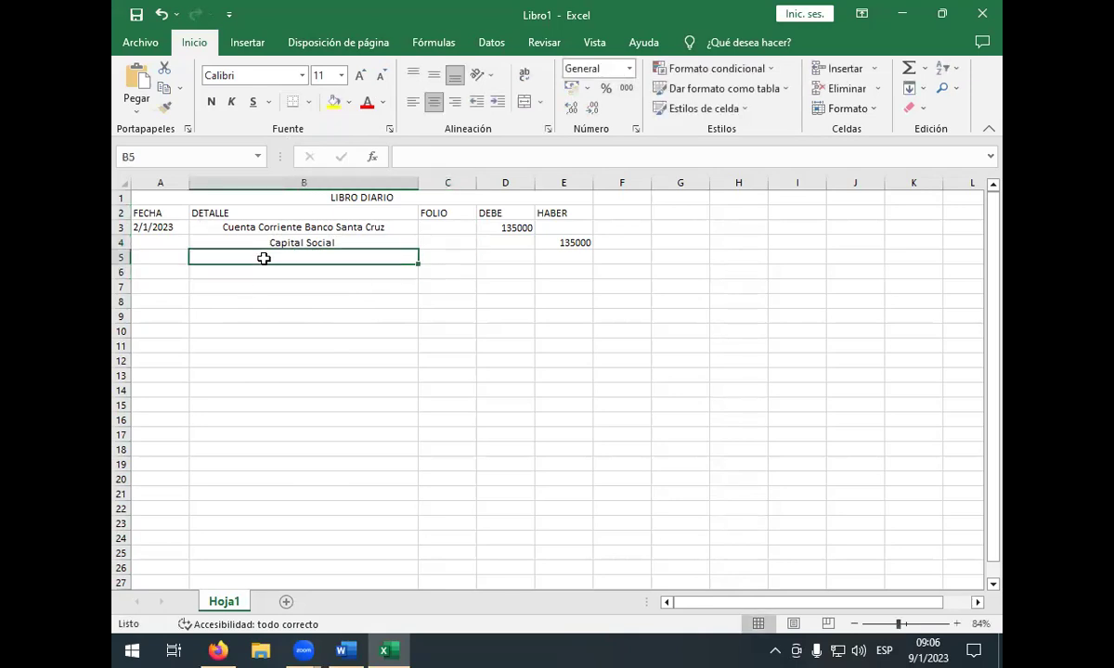
- Copy the date 04/01/2023 from the Word document into cell A6 of the Excel journal under FECHA
{"action": "left_click", "coordinate": [340, 651]}
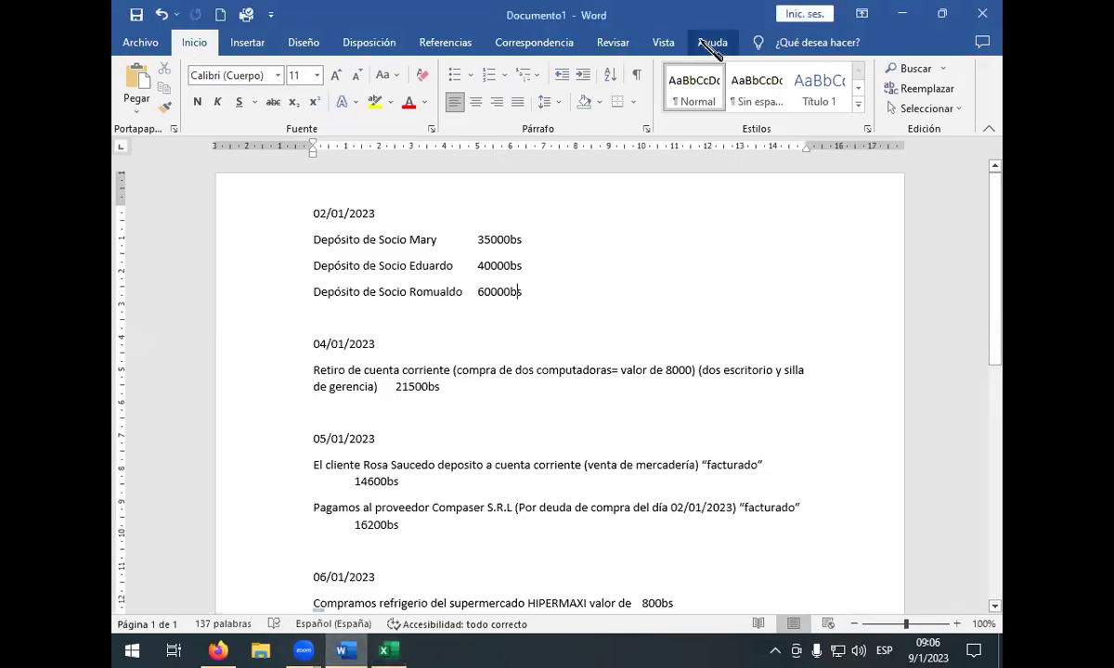
{"action": "scroll", "coordinate": [397, 402], "scroll_direction": "down", "scroll_amount": 1}
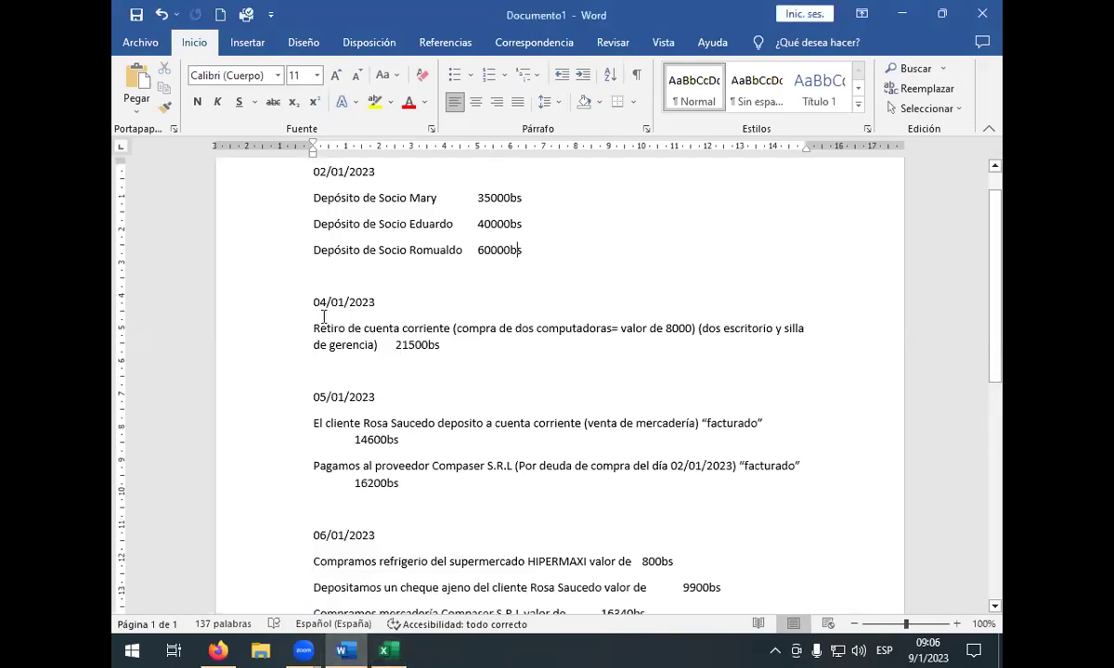
{"action": "left_click", "coordinate": [312, 302]}
{"action": "left_click_drag", "start_coordinate": [336, 309], "coordinate": [382, 306]}
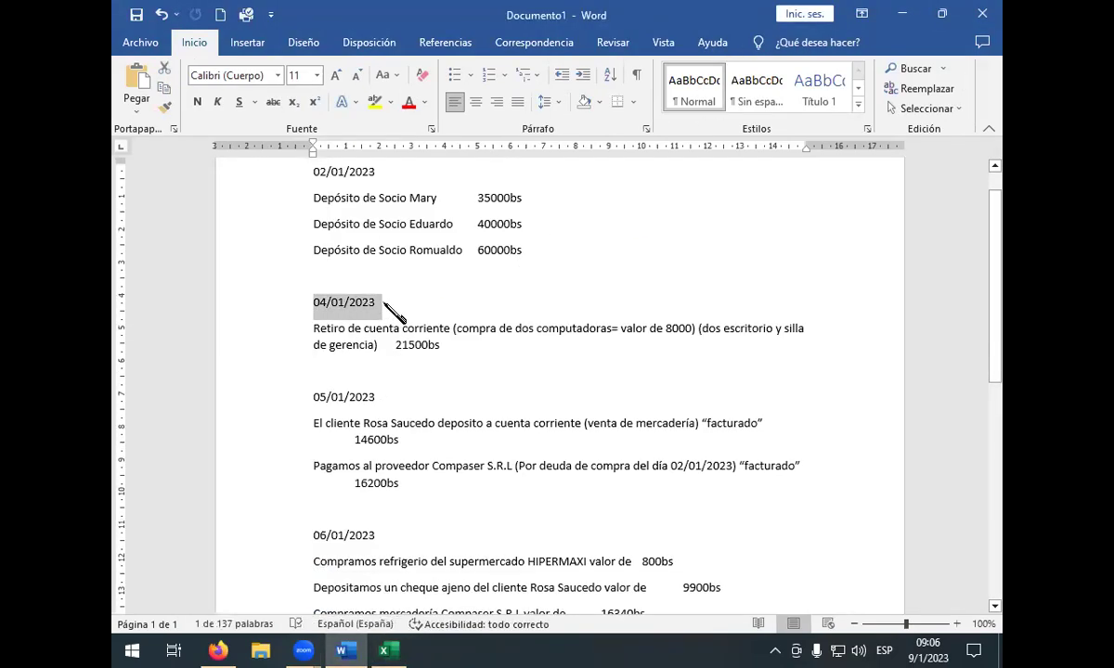
{"action": "left_click", "coordinate": [399, 650]}
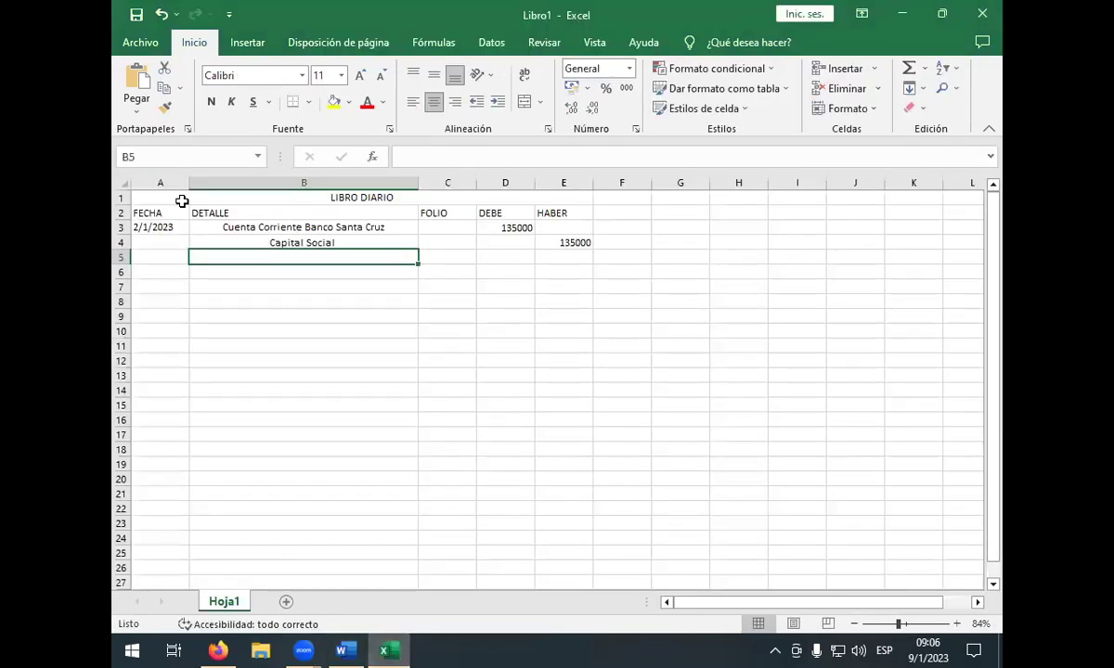
{"action": "left_click", "coordinate": [153, 271]}
{"action": "type", "text": "4/1/2023"}
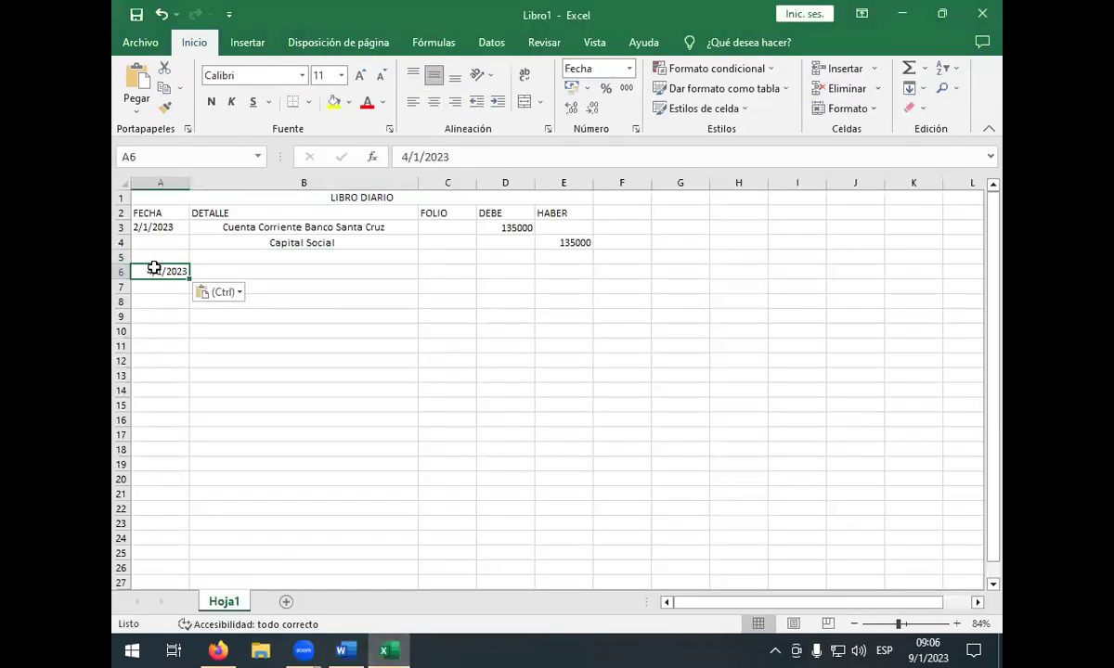
- Arrange the Excel journal and the Word document side by side and zoom Word out to 80% so its text fits
{"action": "left_click", "coordinate": [256, 268]}
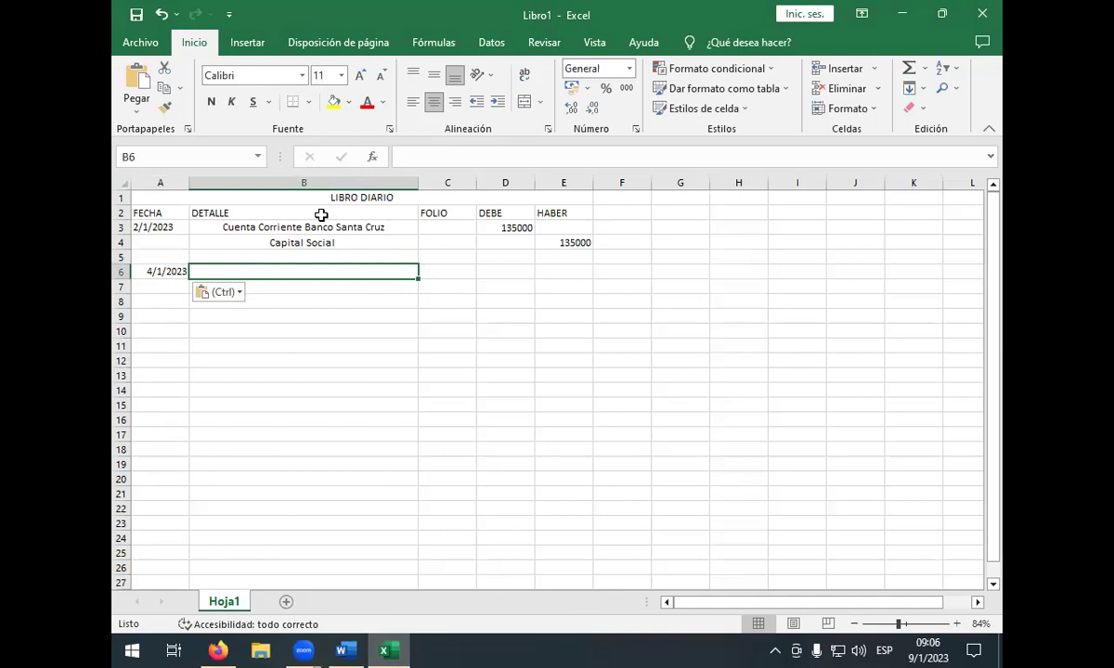
{"action": "key", "text": "super+Left"}
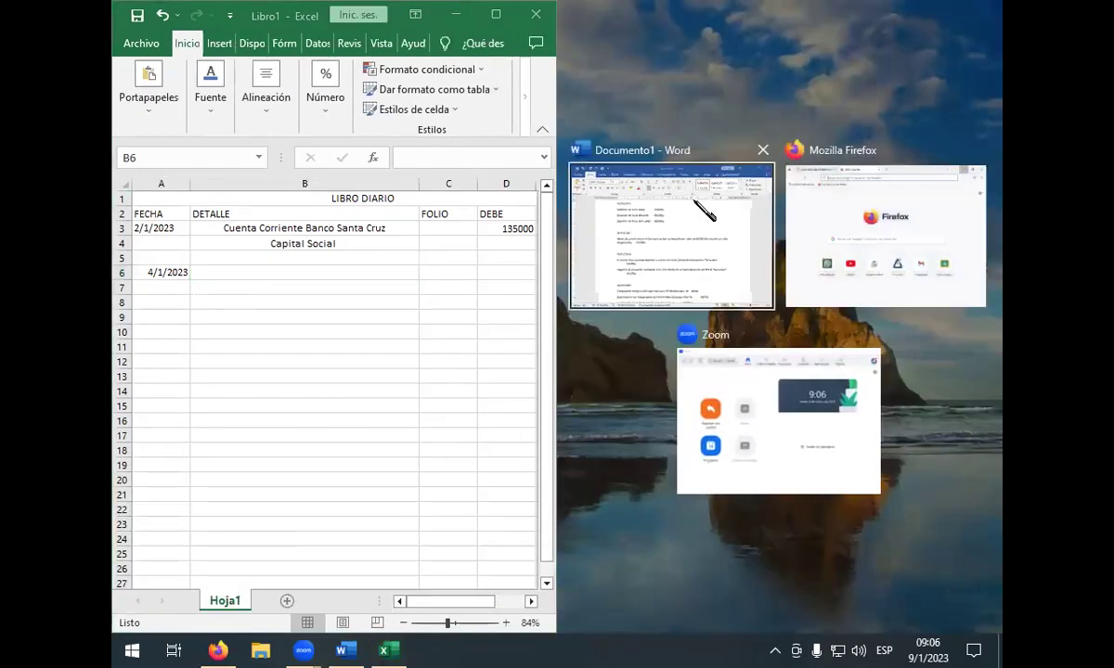
{"action": "left_click", "coordinate": [704, 216]}
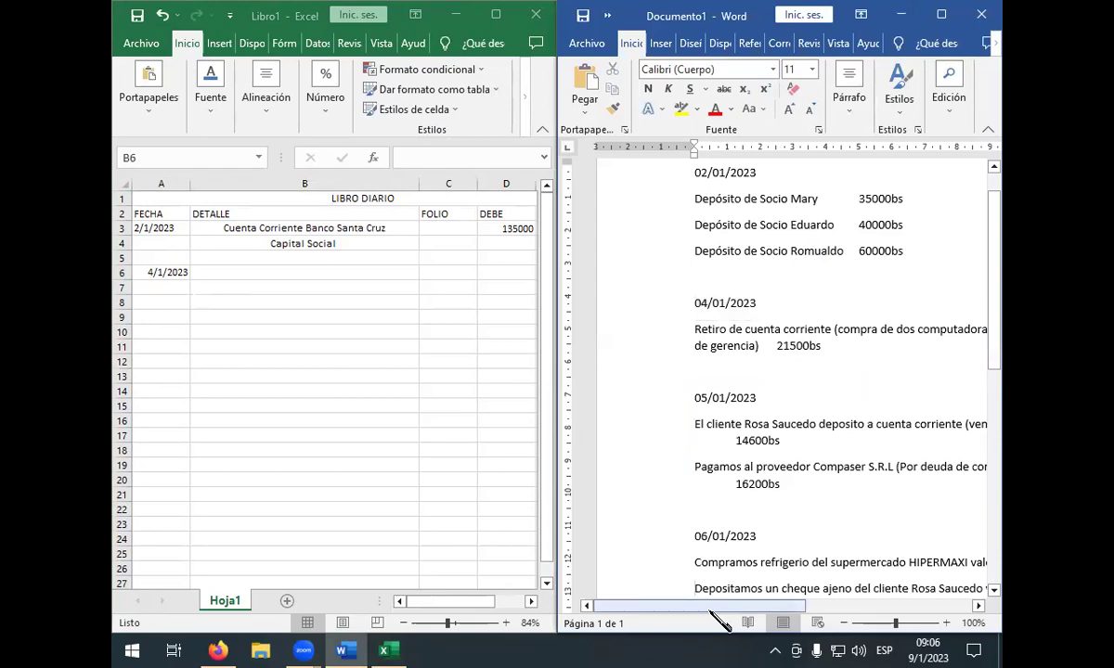
{"action": "scroll", "coordinate": [777, 621], "scroll_direction": "right", "scroll_amount": 5}
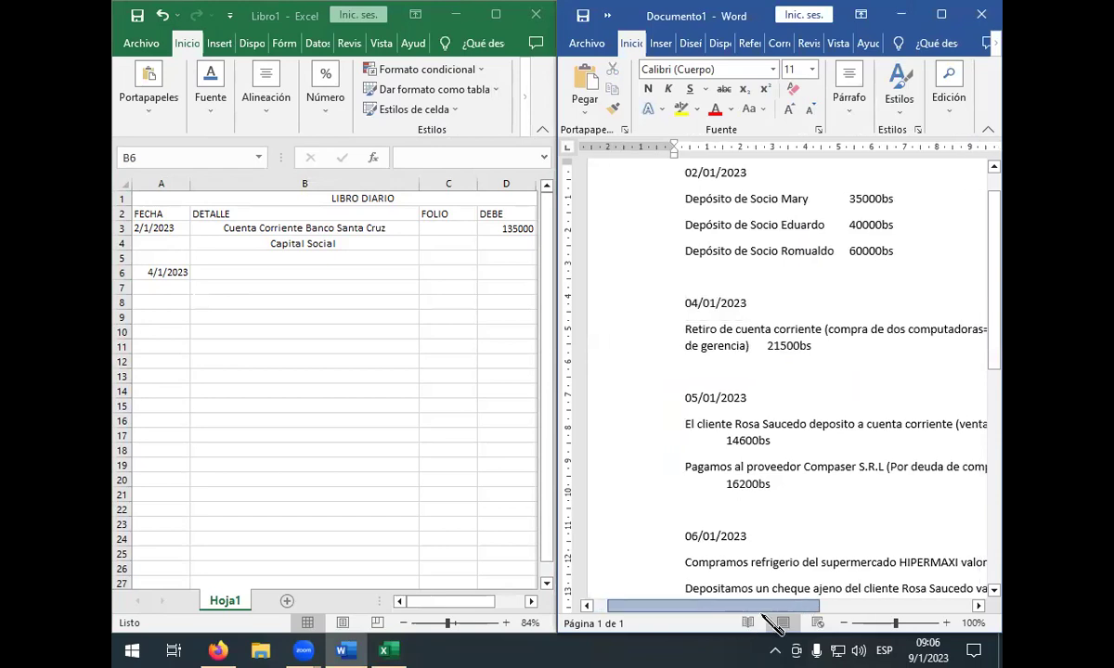
{"action": "left_click", "coordinate": [842, 622]}
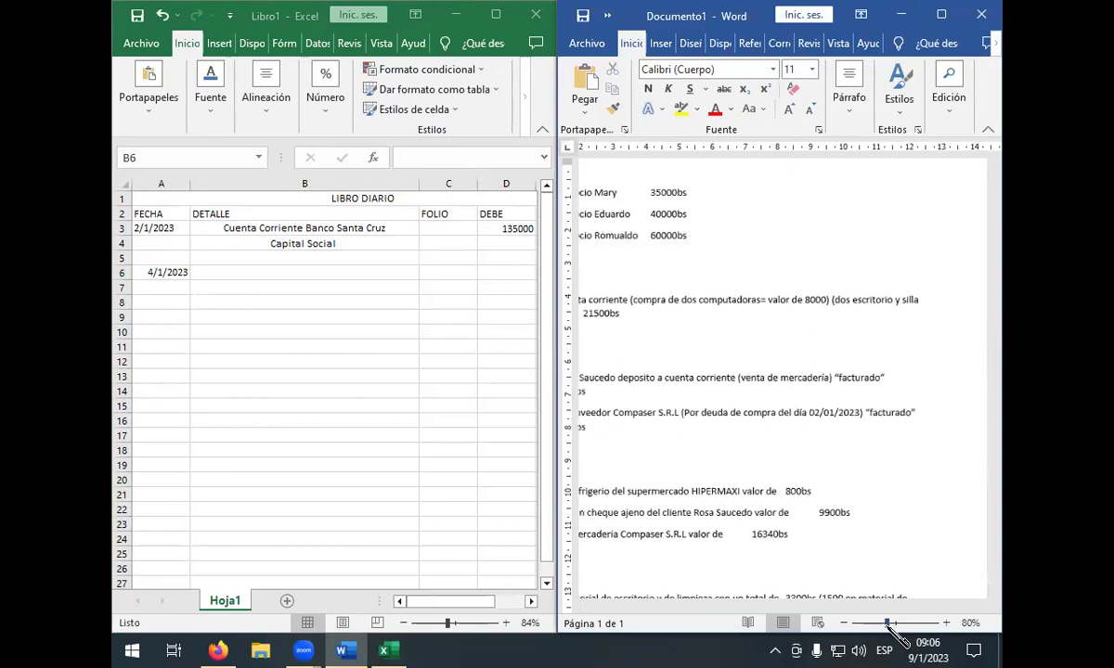
{"action": "left_click", "coordinate": [842, 622]}
{"action": "left_click_drag", "start_coordinate": [811, 609], "coordinate": [762, 608]}
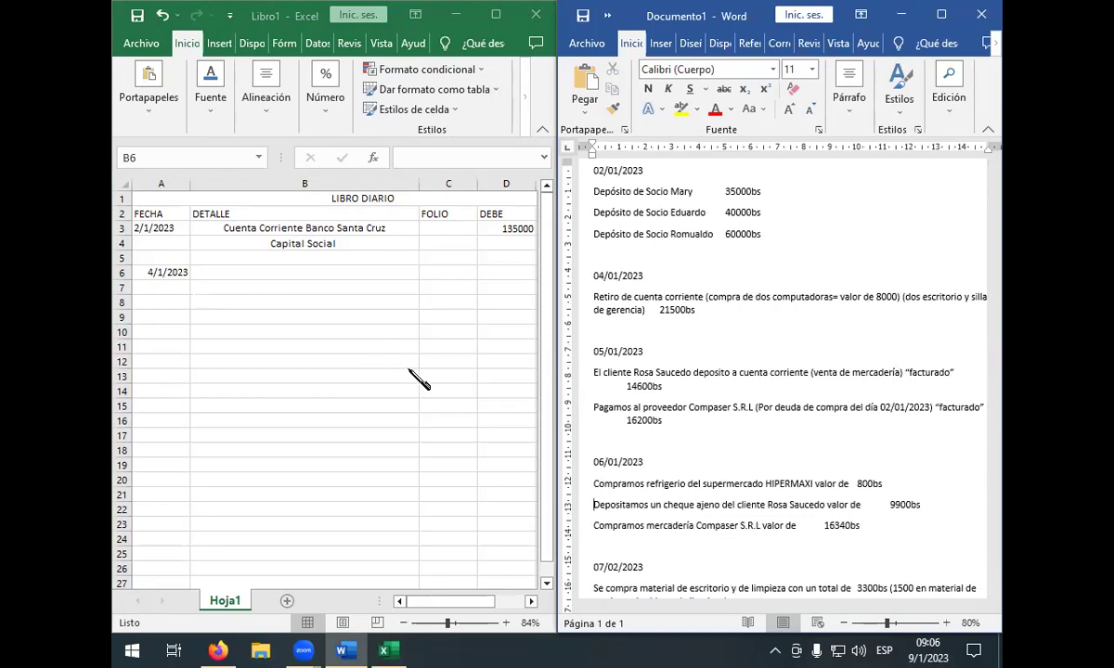
- Zoom the Excel journal out to 75% to fit its columns beside the Word document
{"action": "left_click", "coordinate": [447, 623]}
{"action": "key", "text": "ctrl+v"}
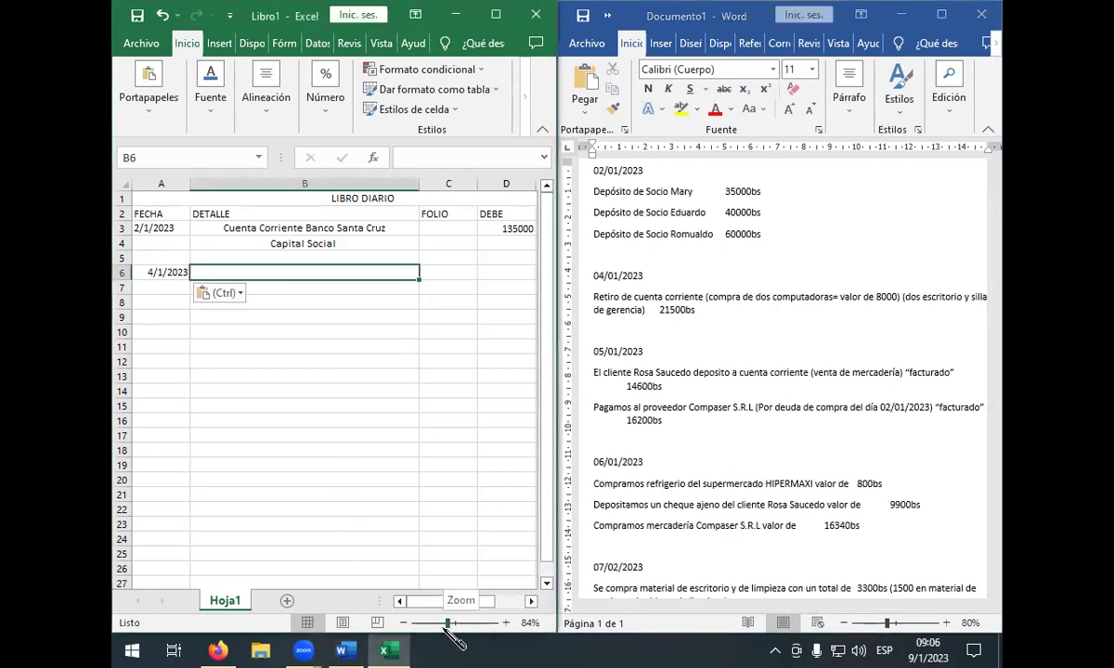
{"action": "left_click_drag", "start_coordinate": [447, 623], "coordinate": [443, 623]}
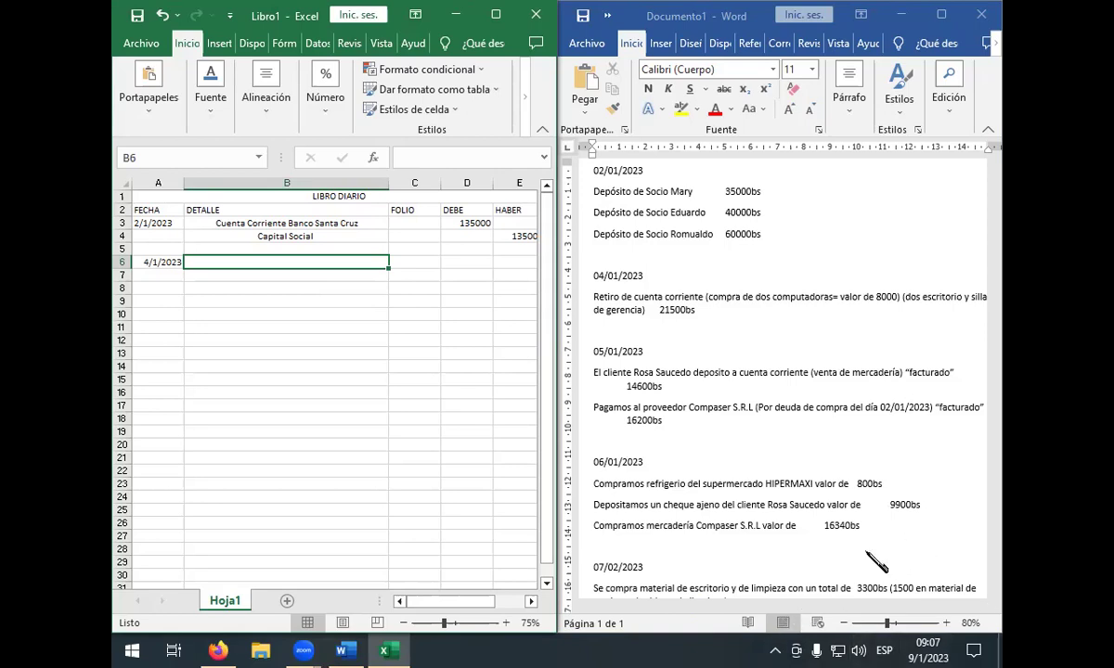
{"action": "mouse_move", "coordinate": [869, 612]}
{"action": "left_mouse_down"}
{"action": "mouse_move", "coordinate": [882, 618]}
{"action": "mouse_move", "coordinate": [863, 614]}
{"action": "left_mouse_up"}
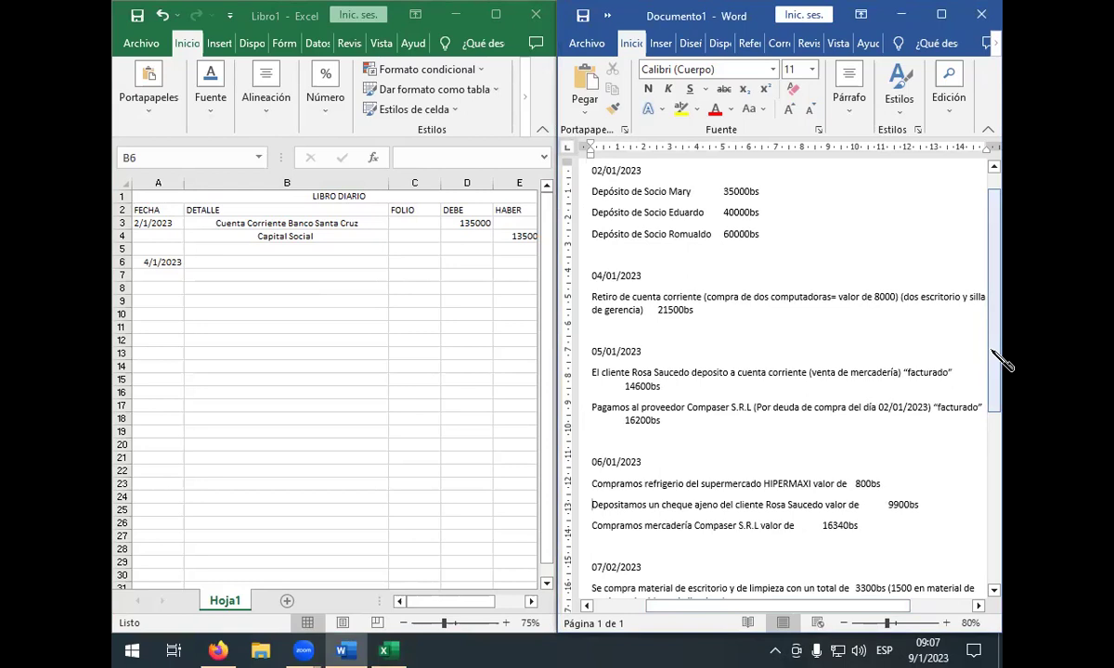
- Left-align the 4/1/2023 date in cell A6
{"action": "left_click", "coordinate": [149, 267]}
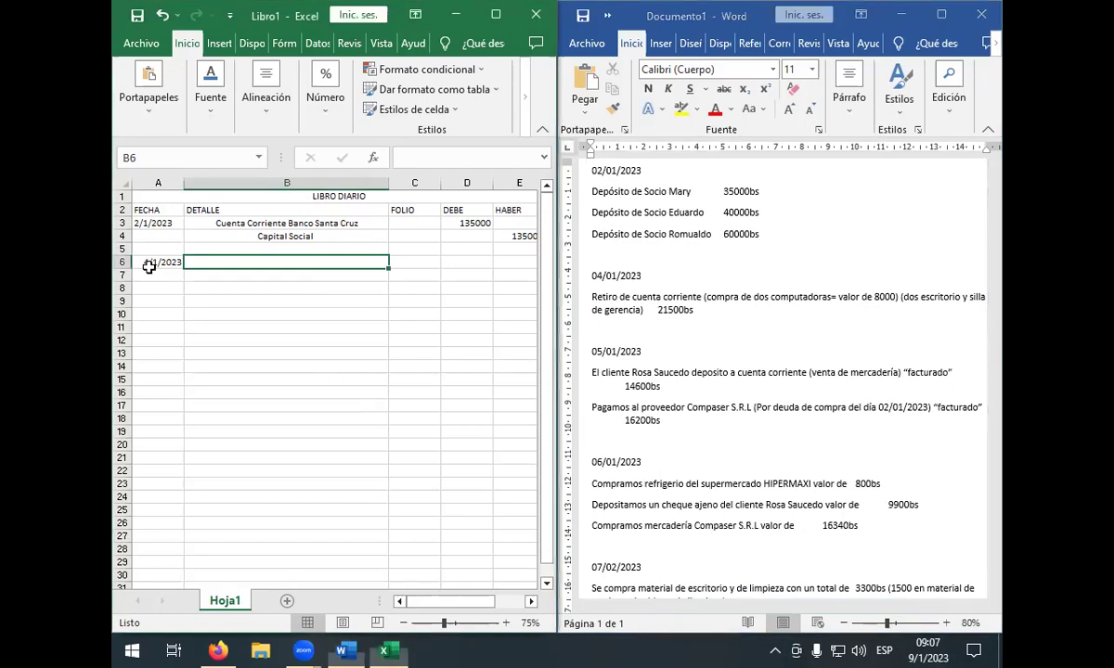
{"action": "left_click", "coordinate": [148, 264]}
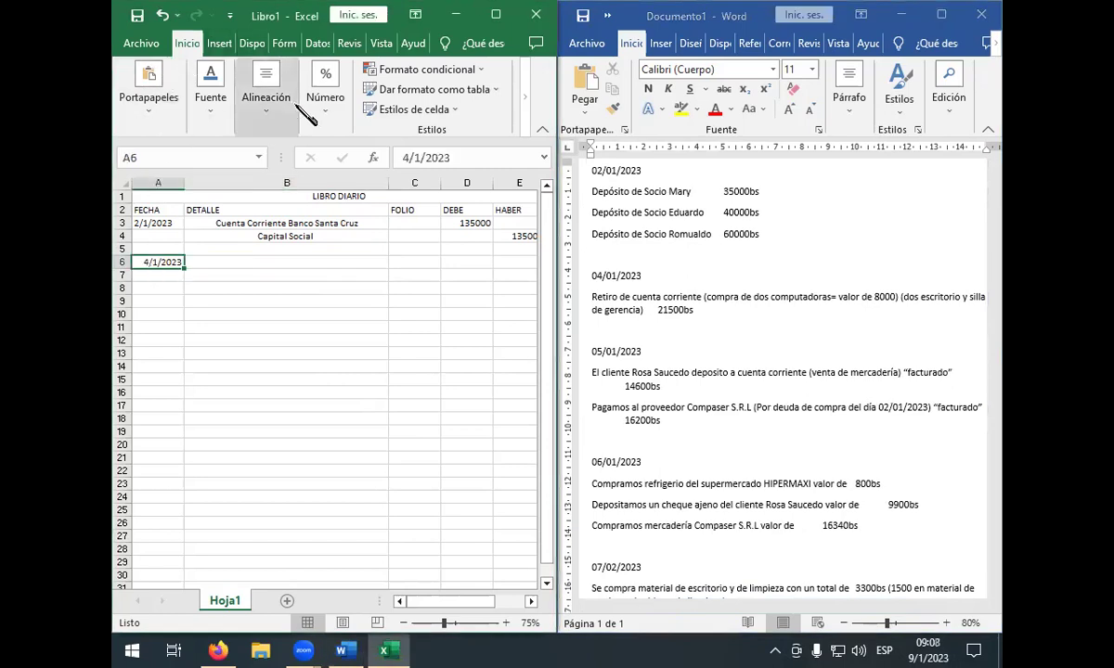
{"action": "left_click", "coordinate": [208, 124]}
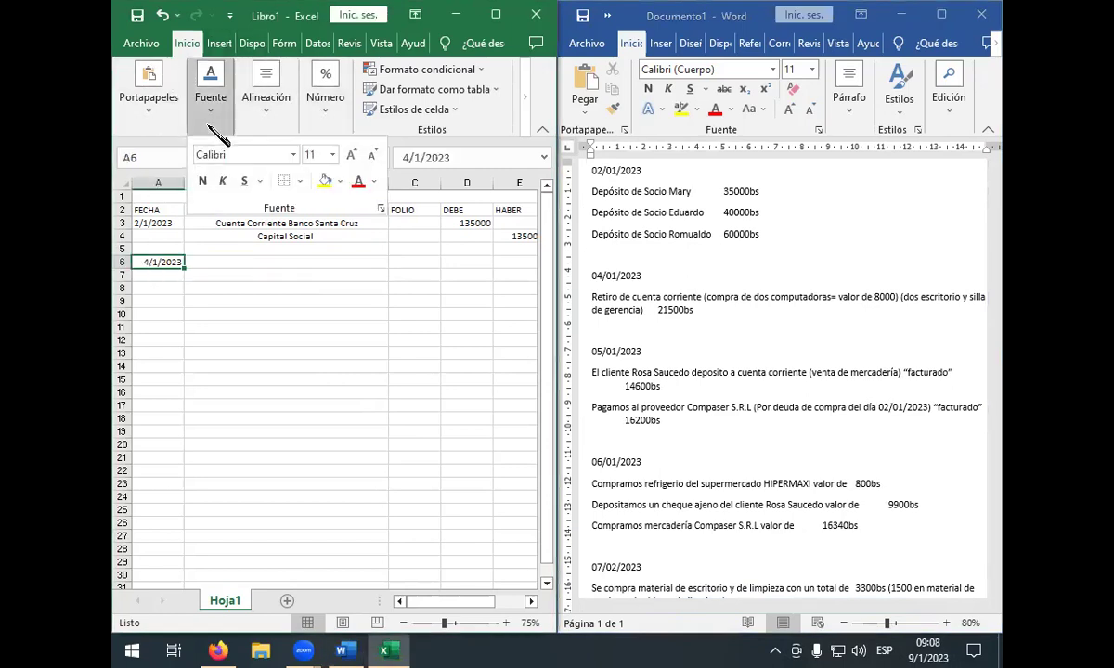
{"action": "left_click", "coordinate": [278, 125]}
{"action": "left_click", "coordinate": [279, 125]}
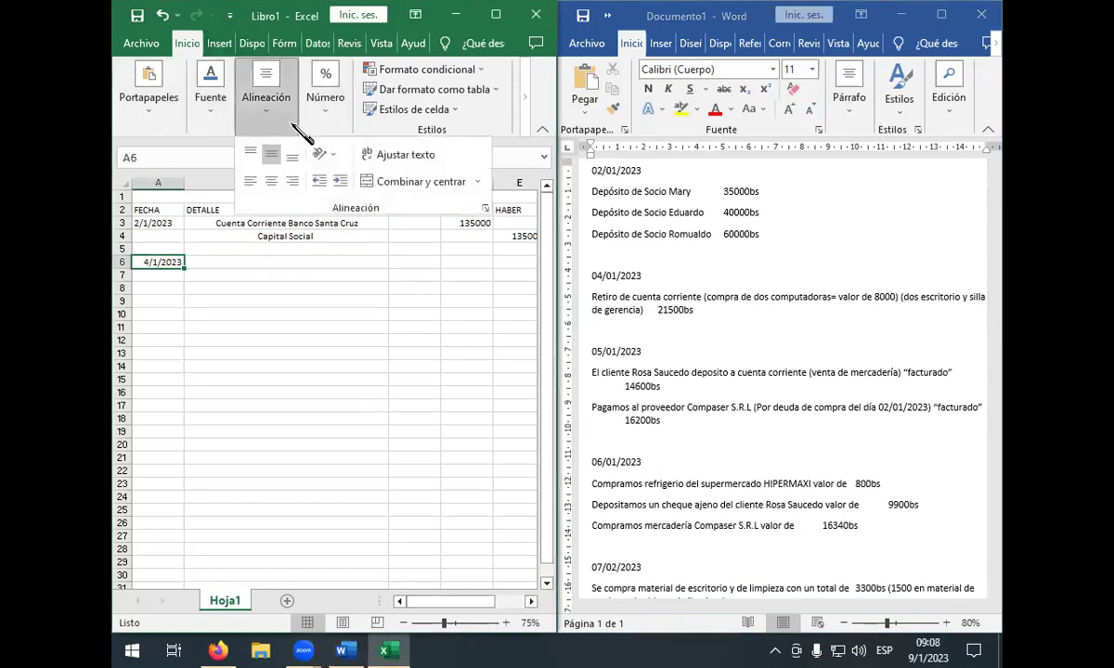
{"action": "left_click", "coordinate": [251, 181]}
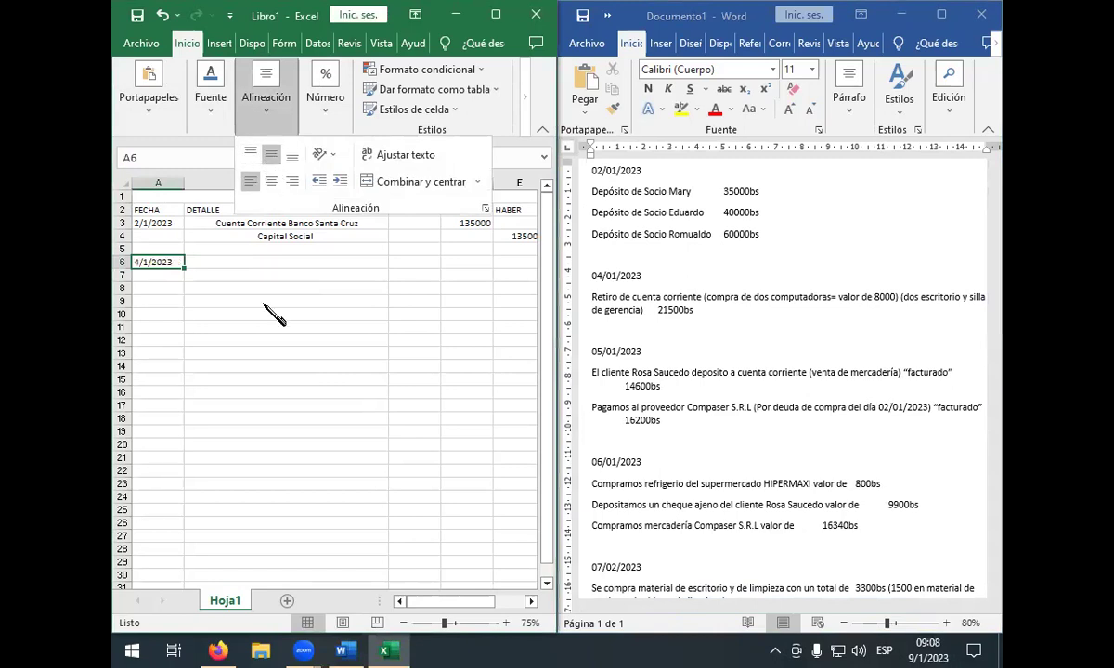
- Enter the account "Equipo De Computacion" in cell B6 under DETALLE for the 4/1/2023 entry
{"action": "left_click", "coordinate": [249, 271]}
{"action": "left_click", "coordinate": [248, 275]}
{"action": "left_click", "coordinate": [243, 262]}
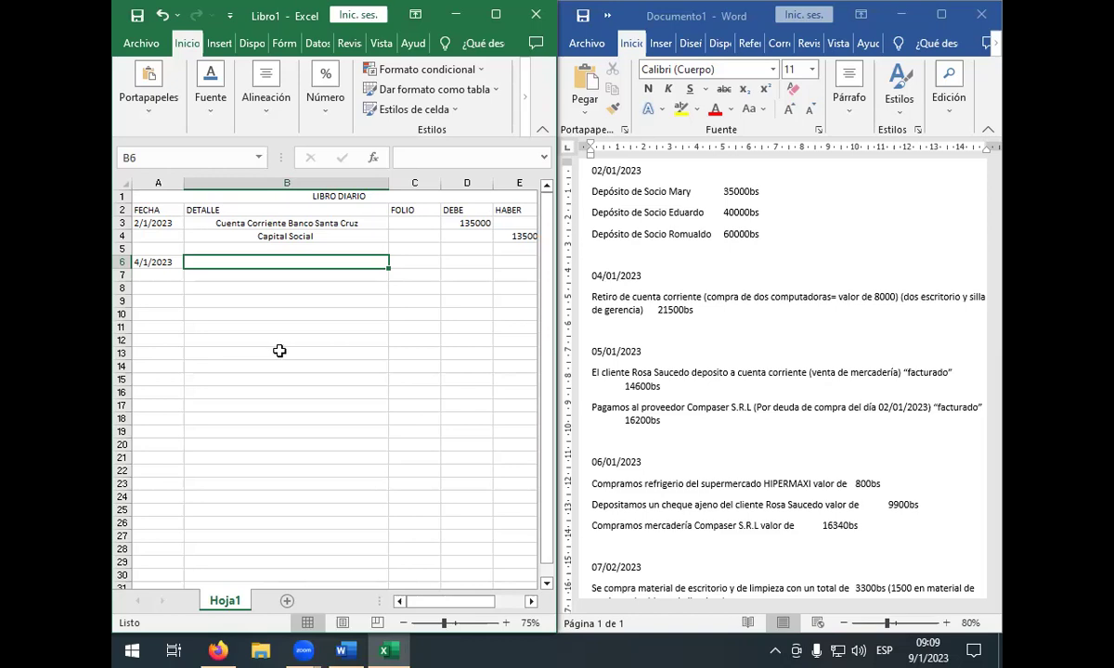
{"action": "type", "text": "e"}
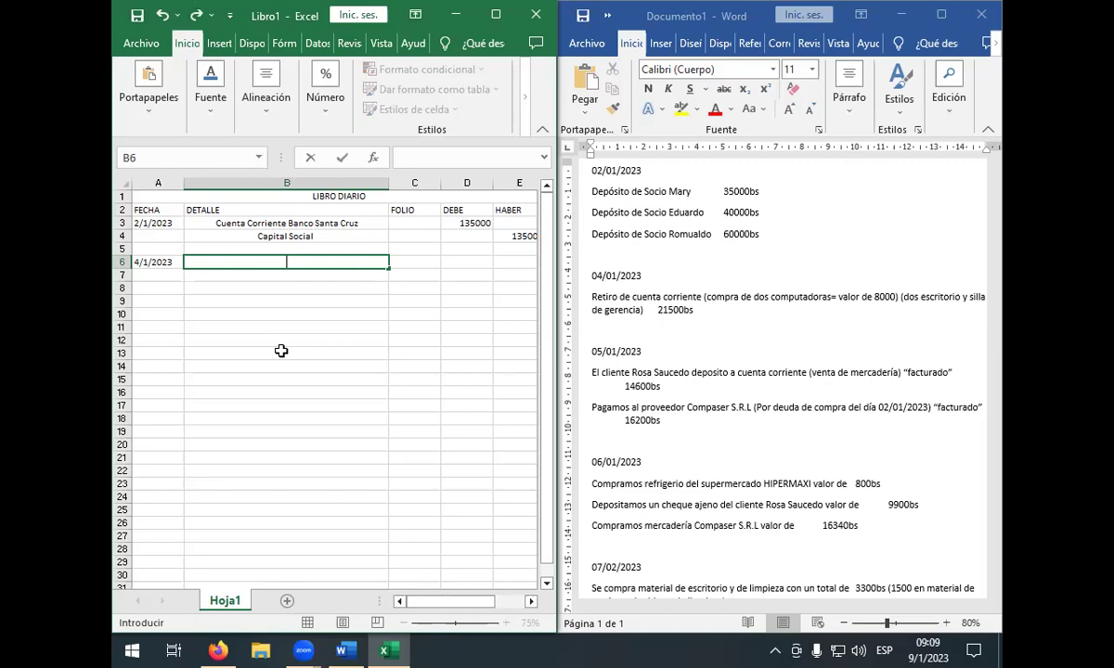
{"action": "key", "text": "BackSpace"}
{"action": "type", "text": "Equipo De"}
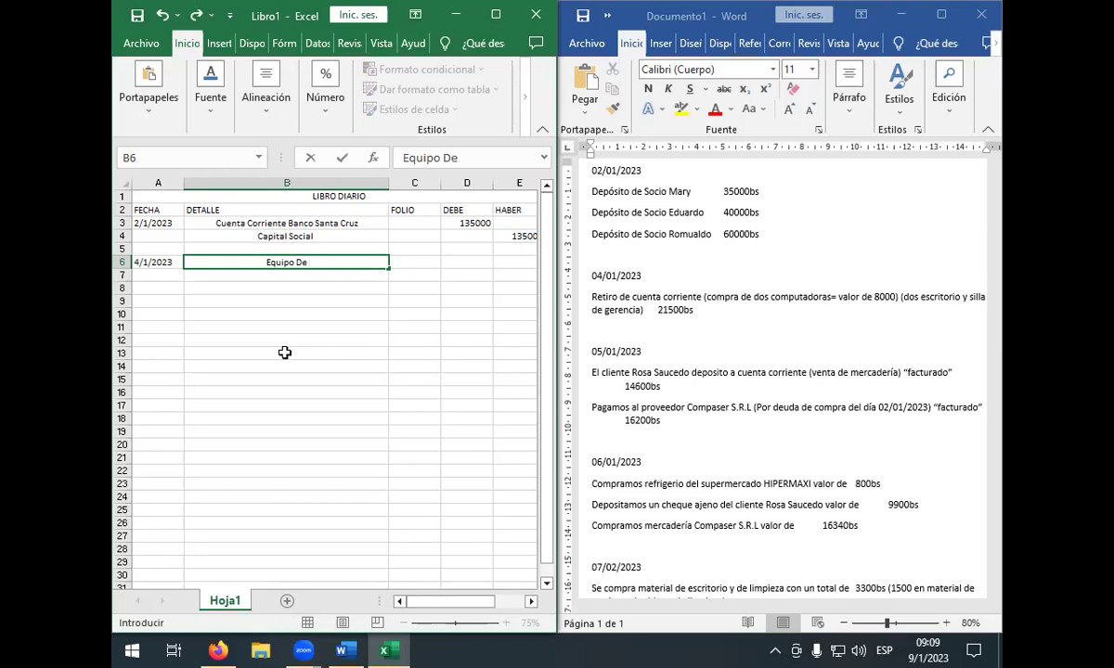
{"action": "type", "text": " Compura"}
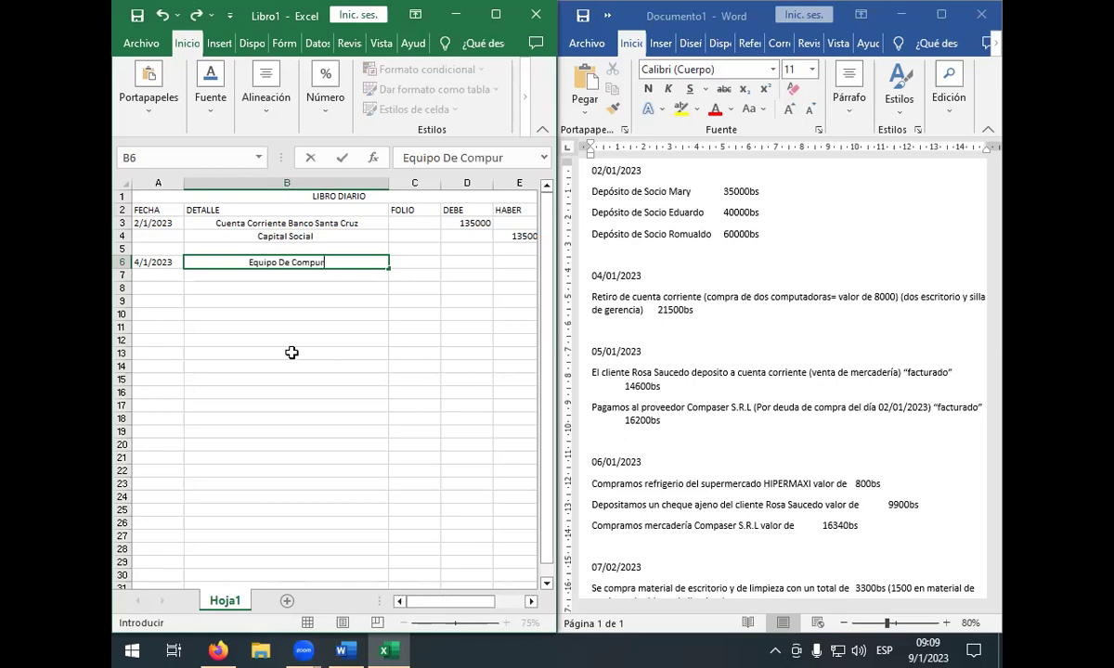
{"action": "key", "text": "BackSpace"}
{"action": "key", "text": "BackSpace"}
{"action": "type", "text": "r"}
{"action": "key", "text": "BackSpace"}
{"action": "type", "text": "taci"}
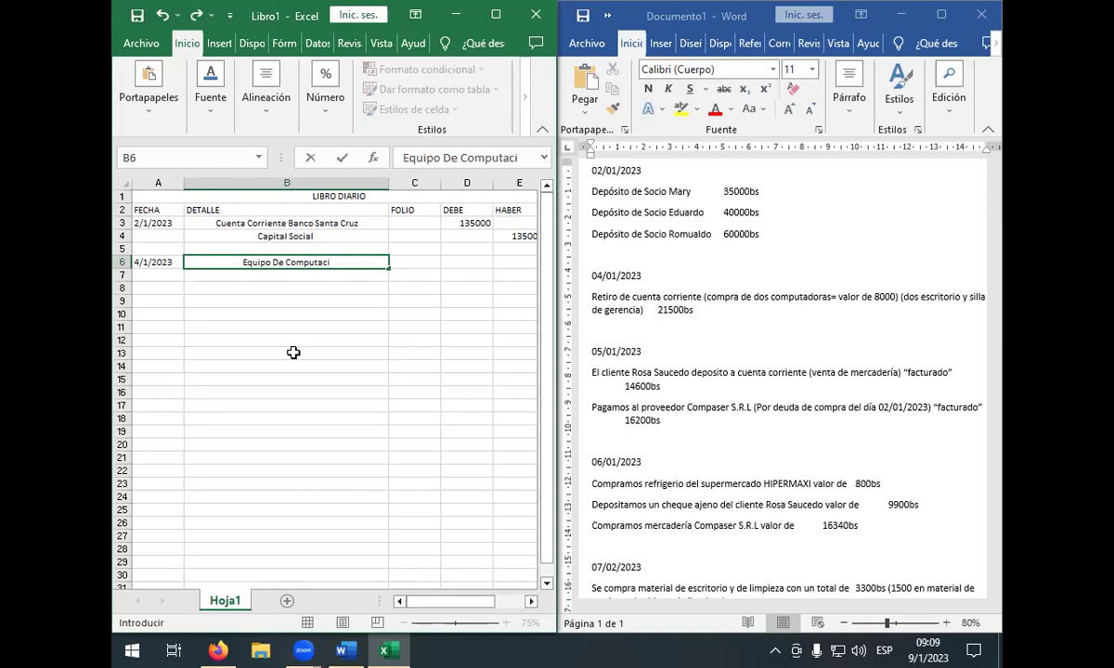
{"action": "type", "text": "on"}
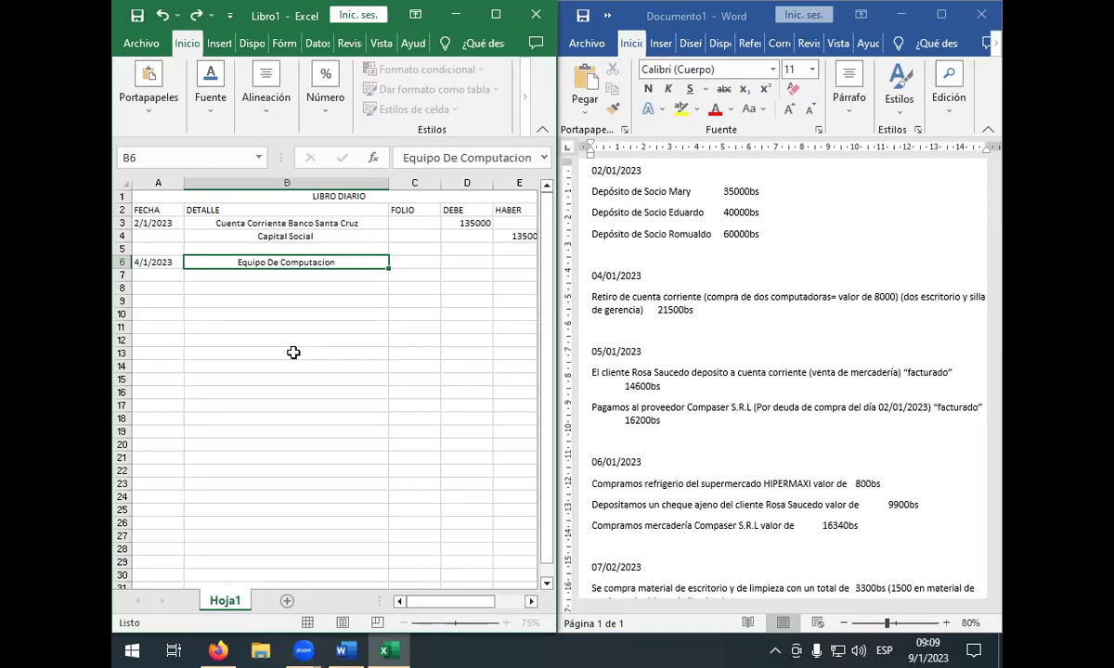
- Enter the account "Muebles Y Enseres" in cell B7 under DETALLE for the 4/1/2023 entry
{"action": "key", "text": "Return"}
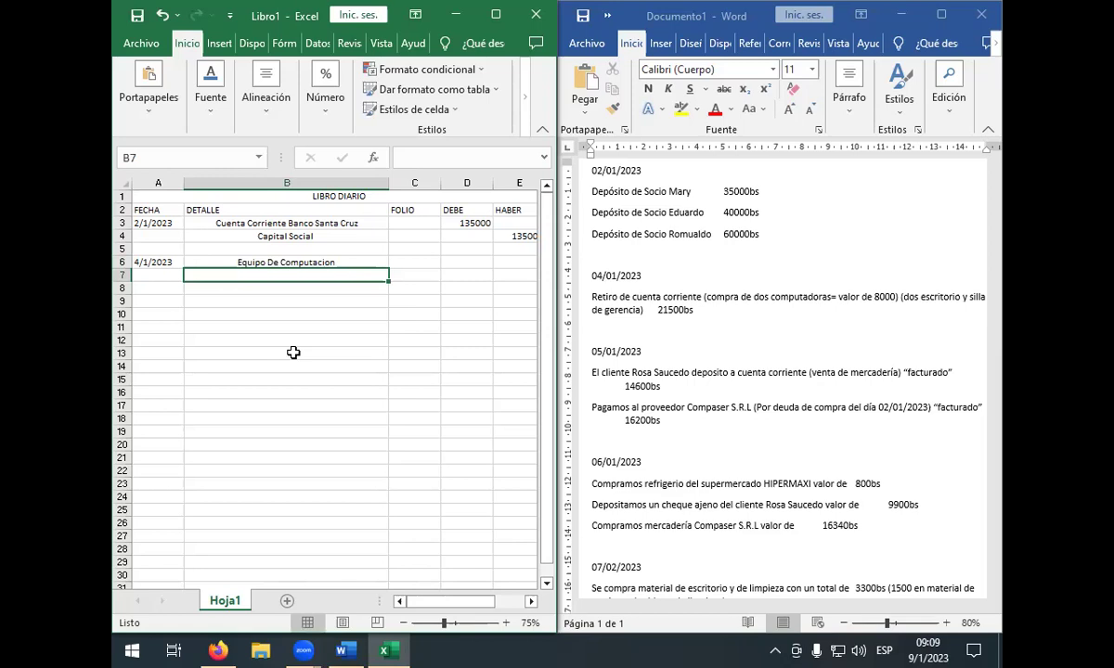
{"action": "type", "text": "Muebles y"}
{"action": "key", "text": "BackSpace"}
{"action": "type", "text": "Y Enser"}
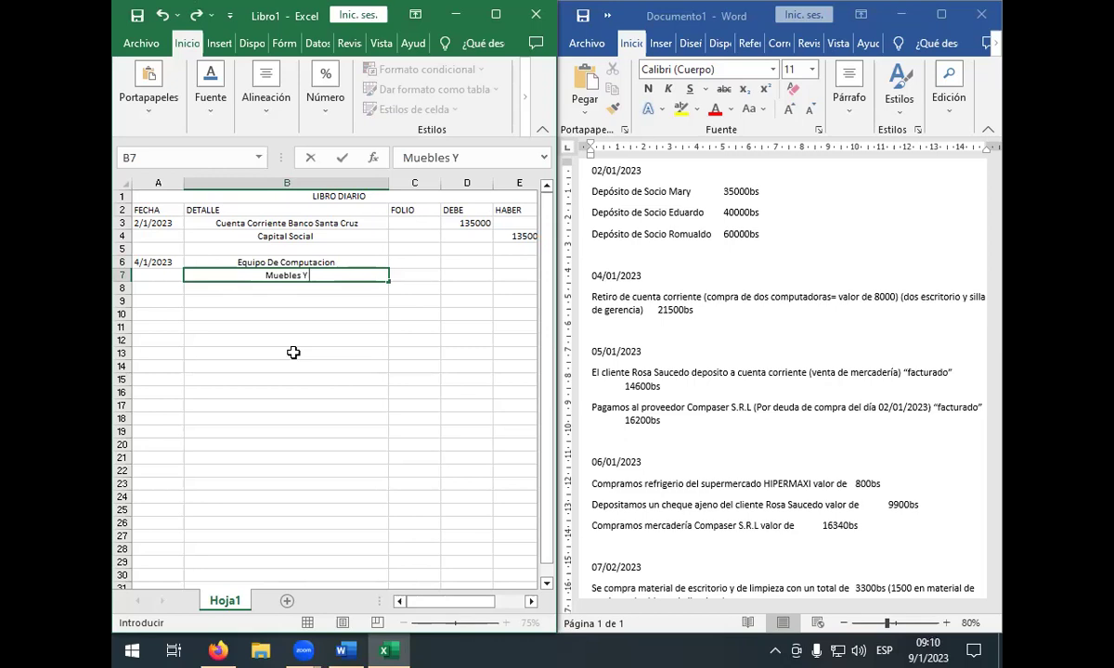
{"action": "type", "text": "es"}
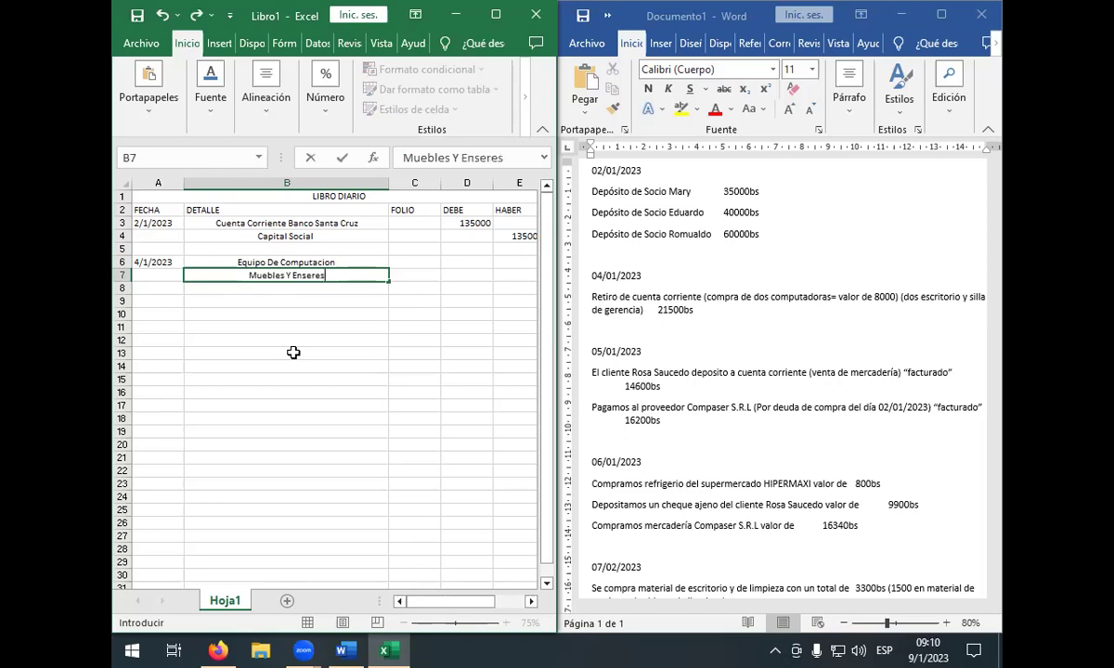
{"action": "key", "text": "Return"}
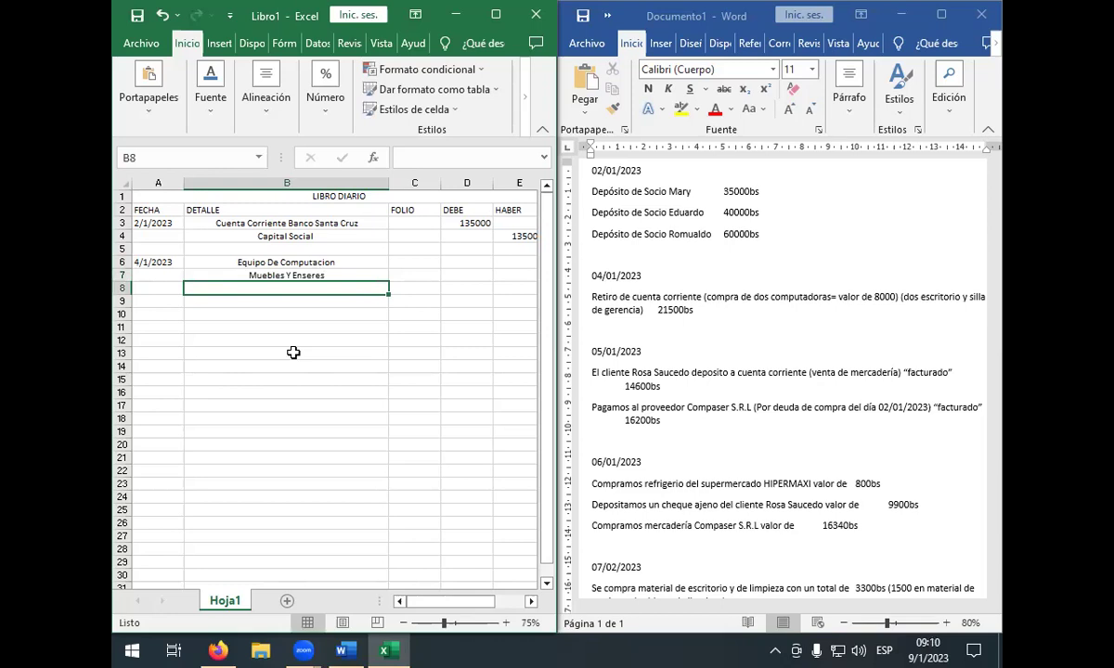
- Enter the account "Credito Fiscal" in cell B8 below Muebles Y Enseres
{"action": "type", "text": "Credito"}
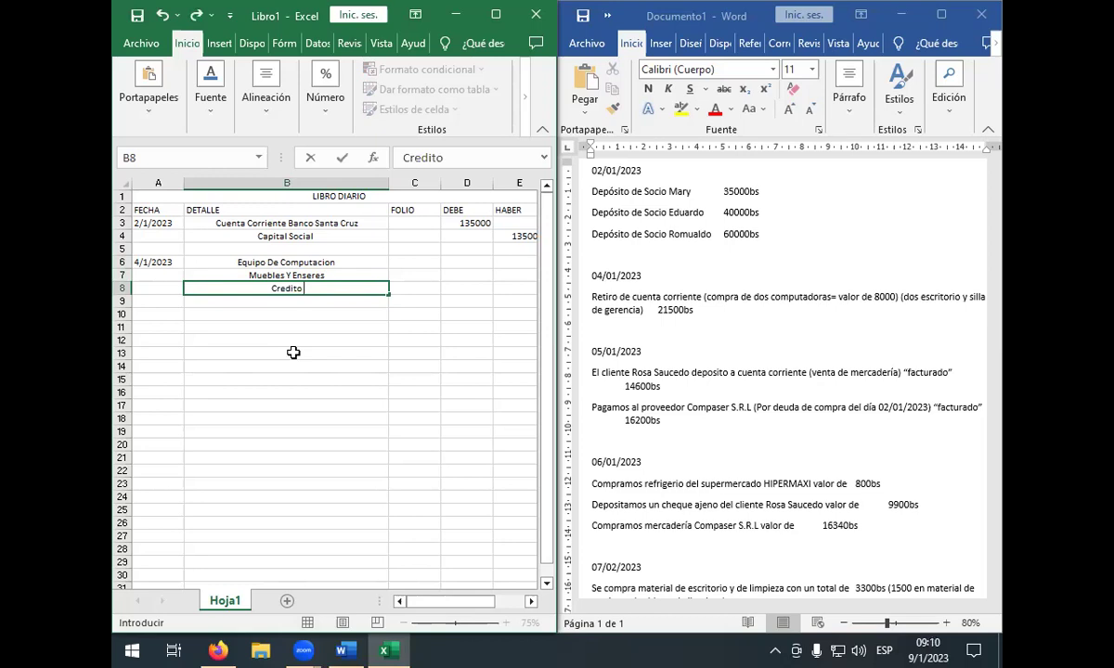
{"action": "type", "text": " Fiscal"}
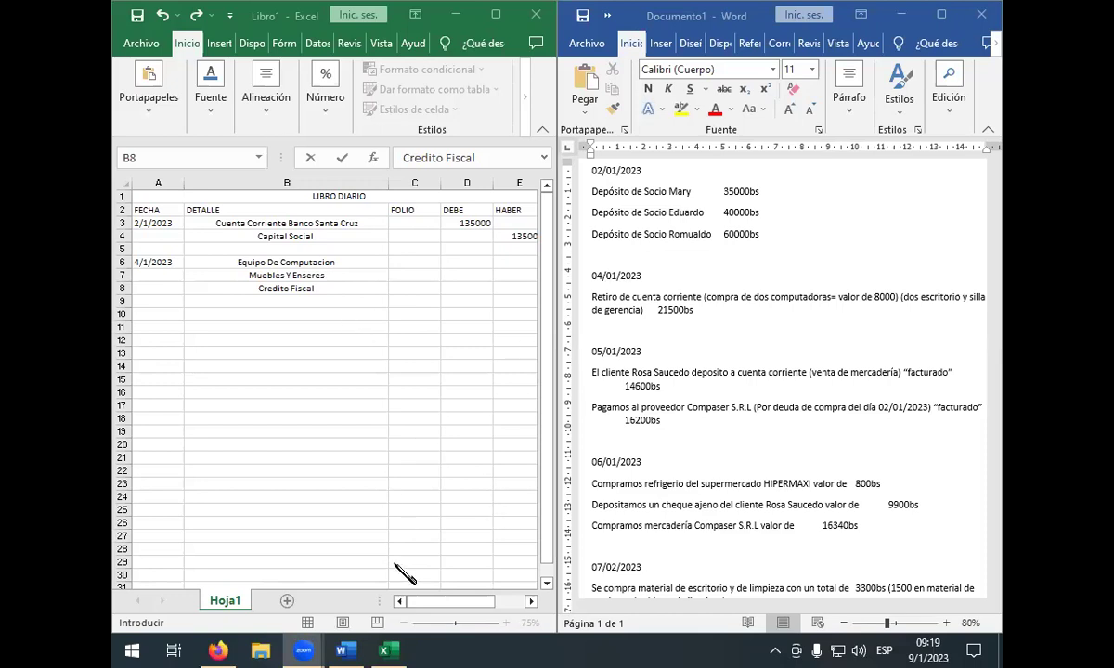
{"action": "left_click", "coordinate": [449, 602]}
{"action": "mouse_move", "coordinate": [473, 604]}
{"action": "left_mouse_down"}
{"action": "mouse_move", "coordinate": [498, 605]}
{"action": "mouse_move", "coordinate": [467, 606]}
{"action": "left_mouse_up"}
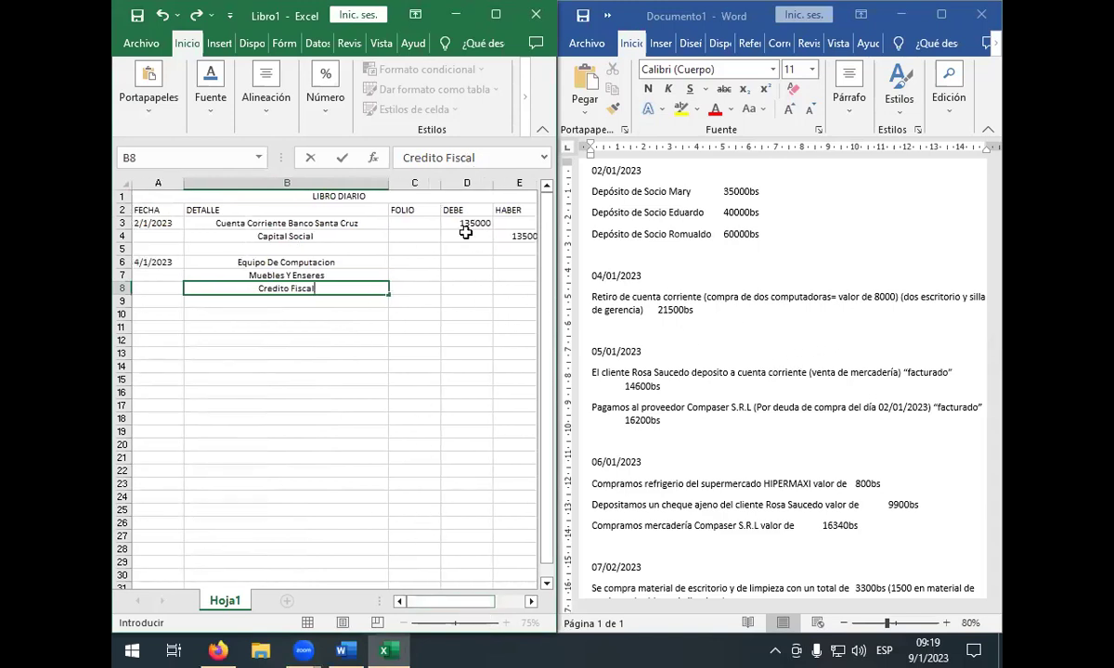
{"action": "left_click", "coordinate": [464, 264]}
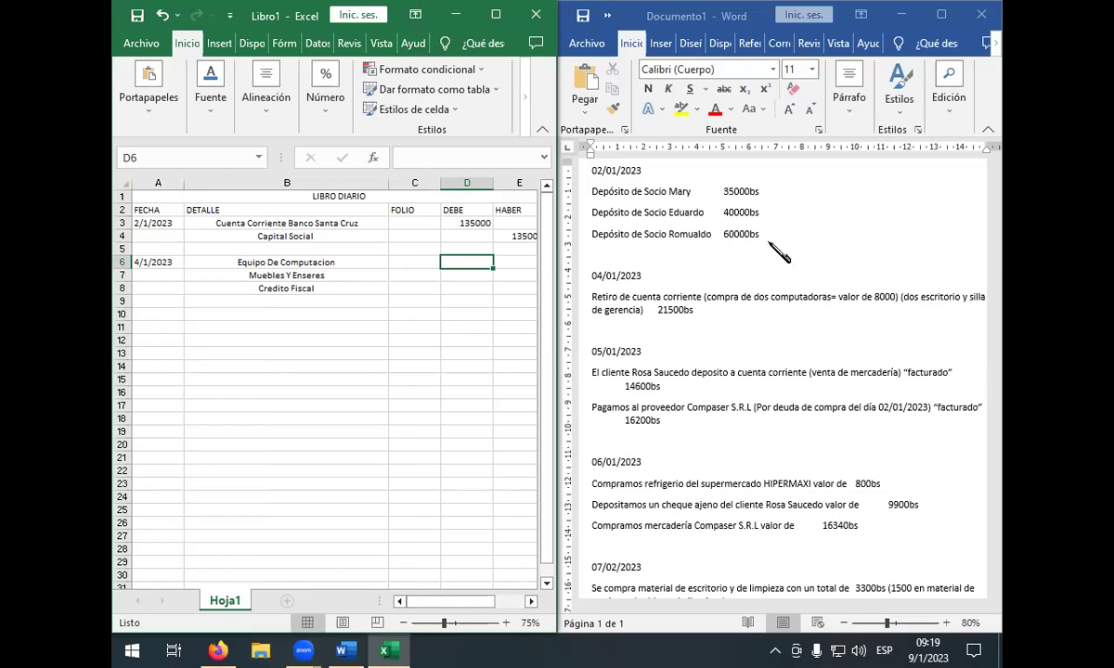
- Replace the account name in cell B8 with "Credito Fiscal 13%"
{"action": "left_click", "coordinate": [320, 290]}
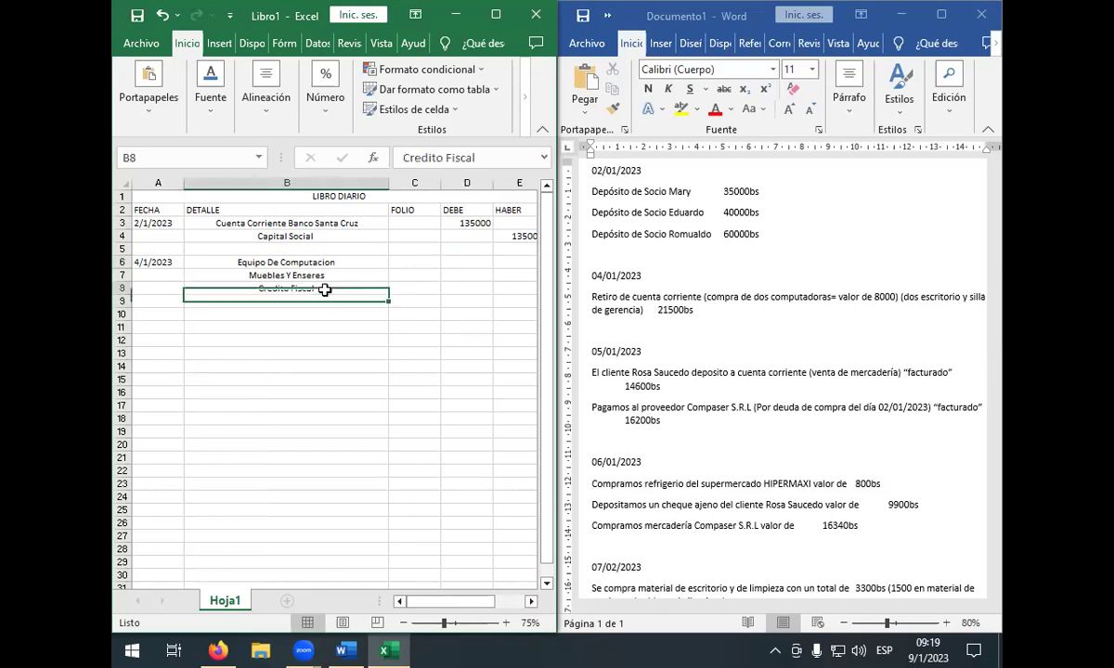
{"action": "type", "text": "13"}
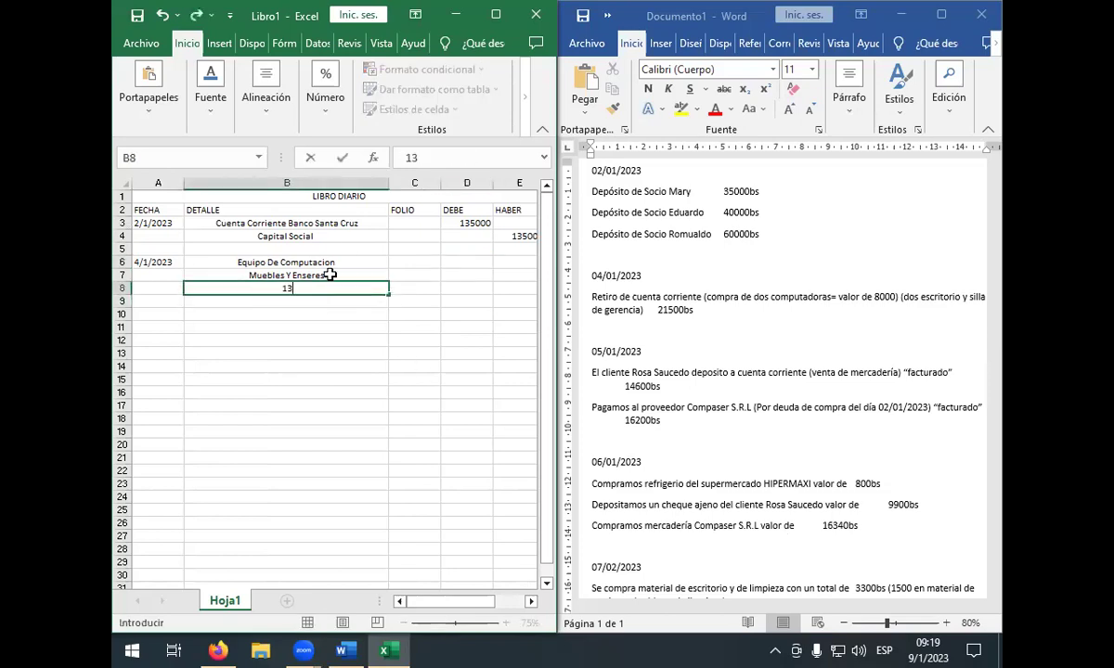
{"action": "type", "text": "%"}
{"action": "left_click", "coordinate": [279, 289]}
{"action": "type", "text": "c"}
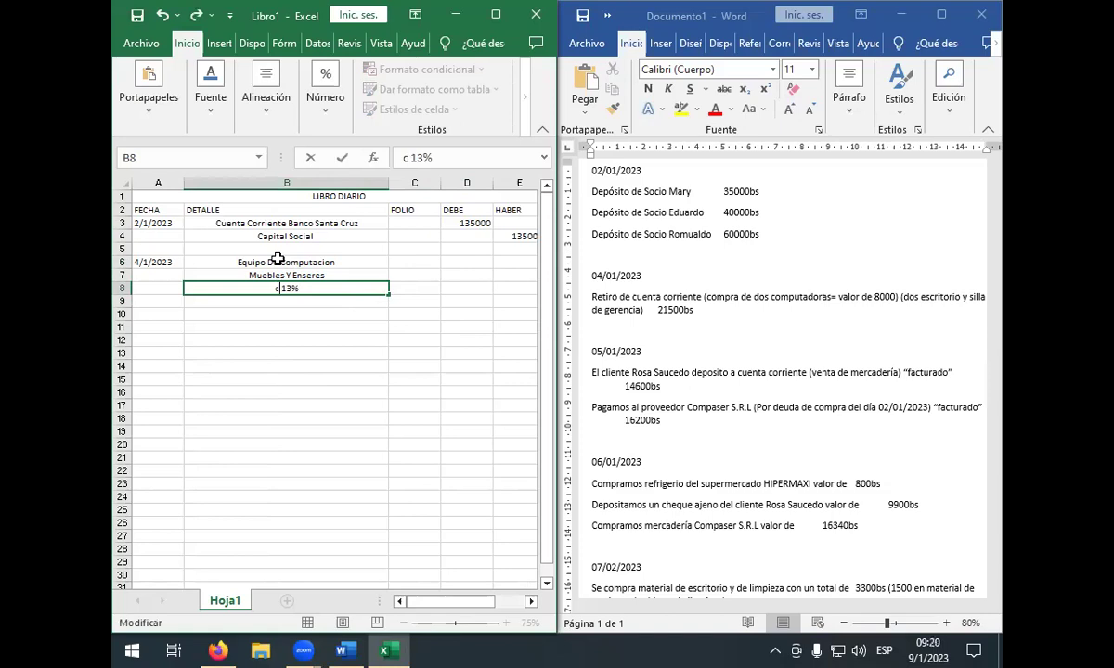
{"action": "key", "text": "BackSpace"}
{"action": "type", "text": "C"}
{"action": "type", "text": "redito"}
{"action": "type", "text": " F"}
{"action": "type", "text": "isacl"}
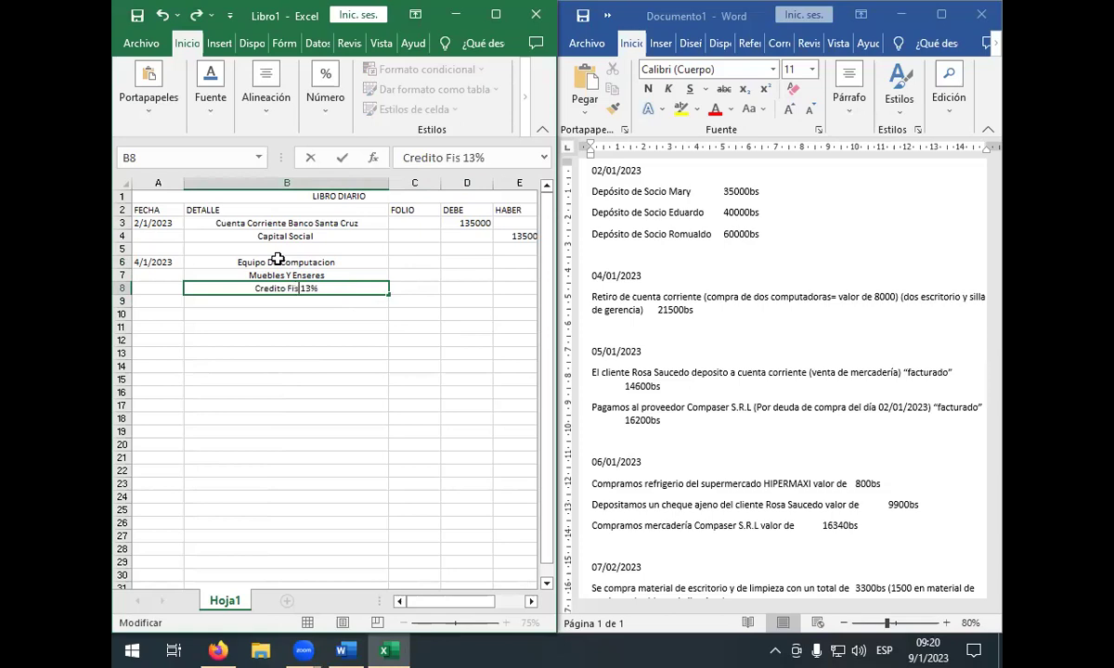
{"action": "key", "text": "BackSpace"}
{"action": "key", "text": "BackSpace"}
{"action": "key", "text": "BackSpace"}
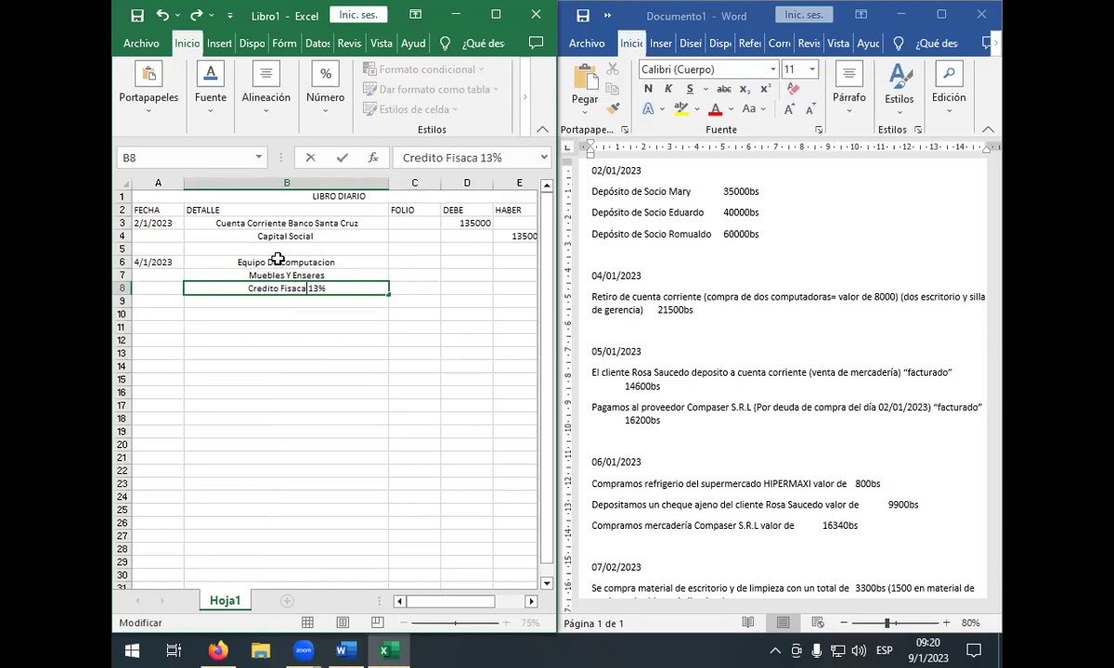
{"action": "type", "text": "cal"}
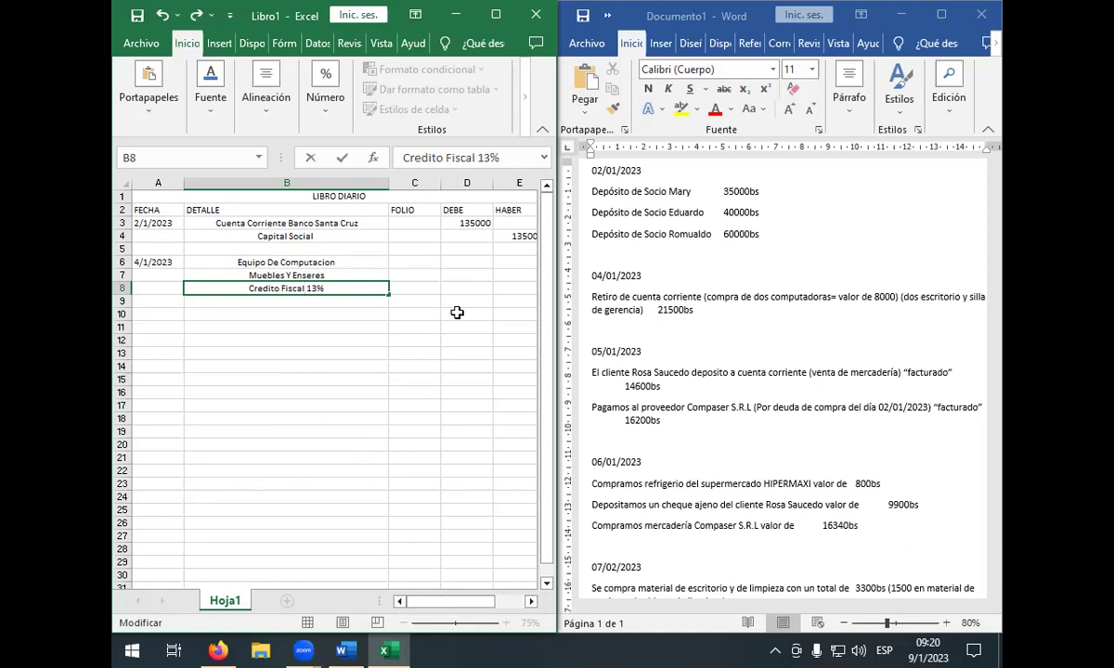
{"action": "left_click", "coordinate": [469, 286]}
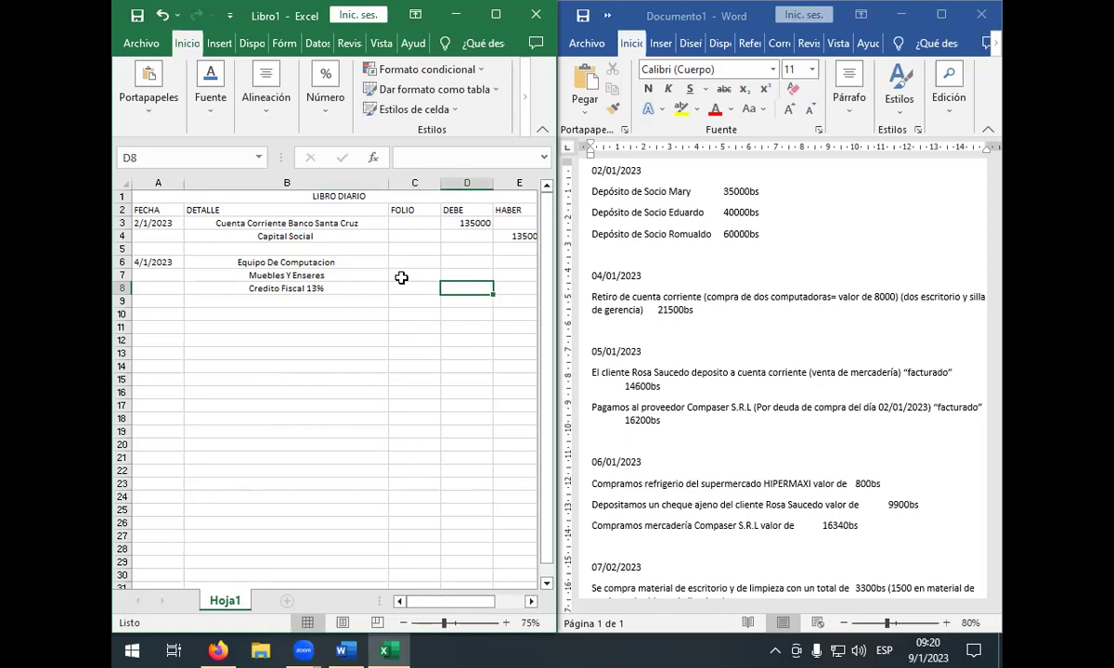
- Enter 8000 as the DEBE amount for Equipo De Computacion in cell D6
{"action": "key", "text": "Up"}
{"action": "type", "text": "800"}
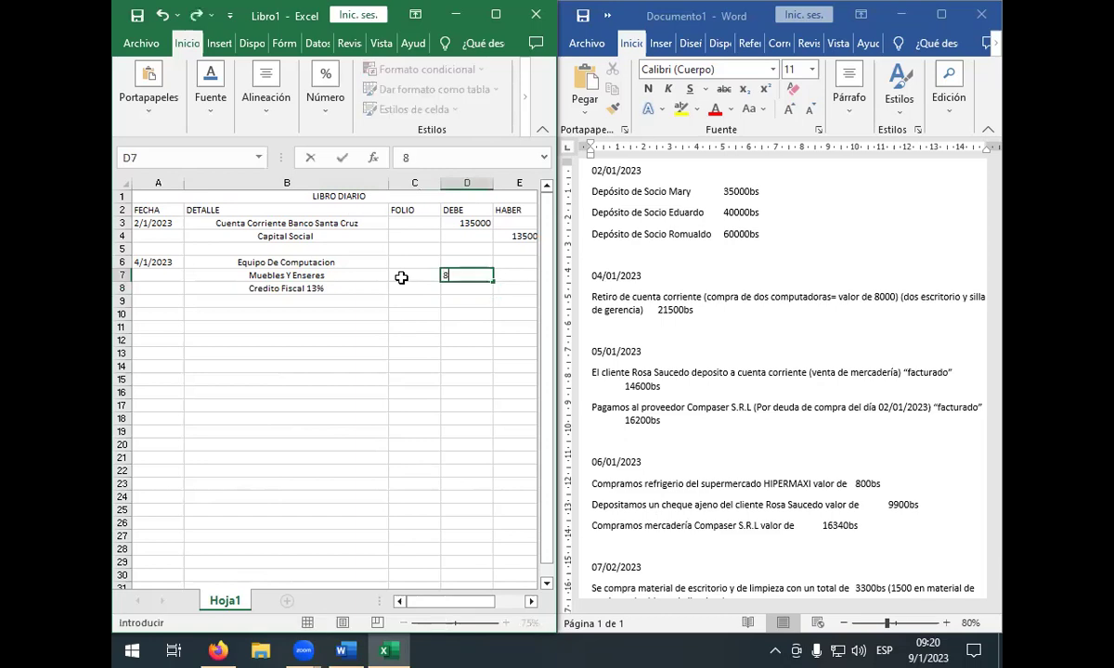
{"action": "key", "text": "BackSpace"}
{"action": "key", "text": "BackSpace"}
{"action": "key", "text": "BackSpace"}
{"action": "key", "text": "Up"}
{"action": "type", "text": "8"}
{"action": "key", "text": "BackSpace"}
{"action": "type", "text": "8000"}
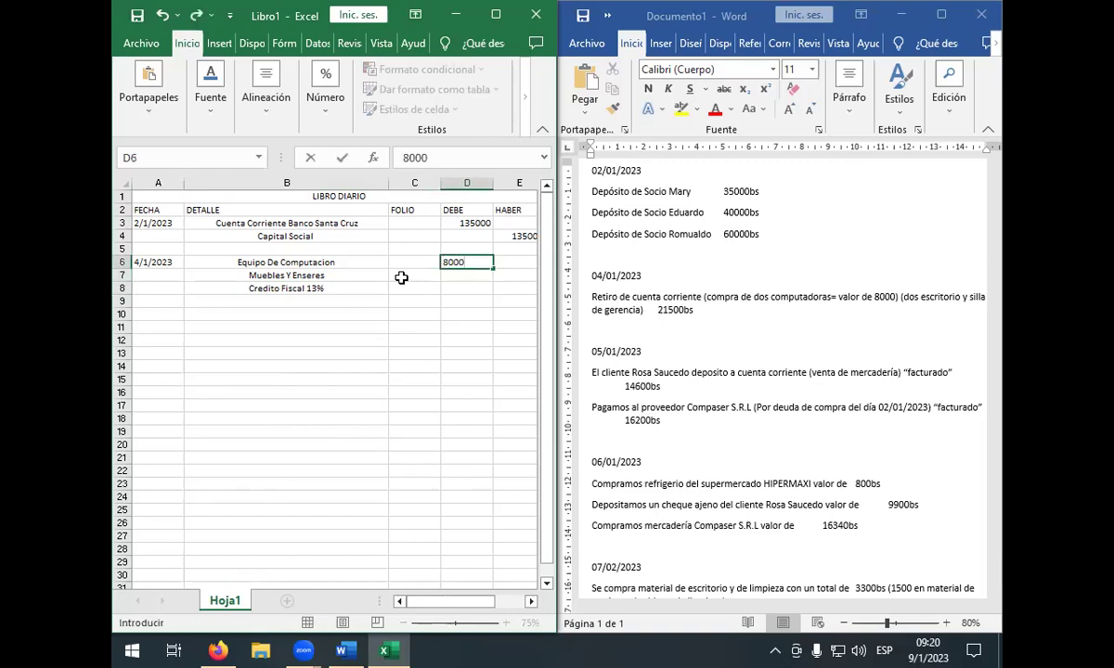
{"action": "key", "text": "Left"}
{"action": "key", "text": "Left"}
{"action": "key", "text": "Right"}
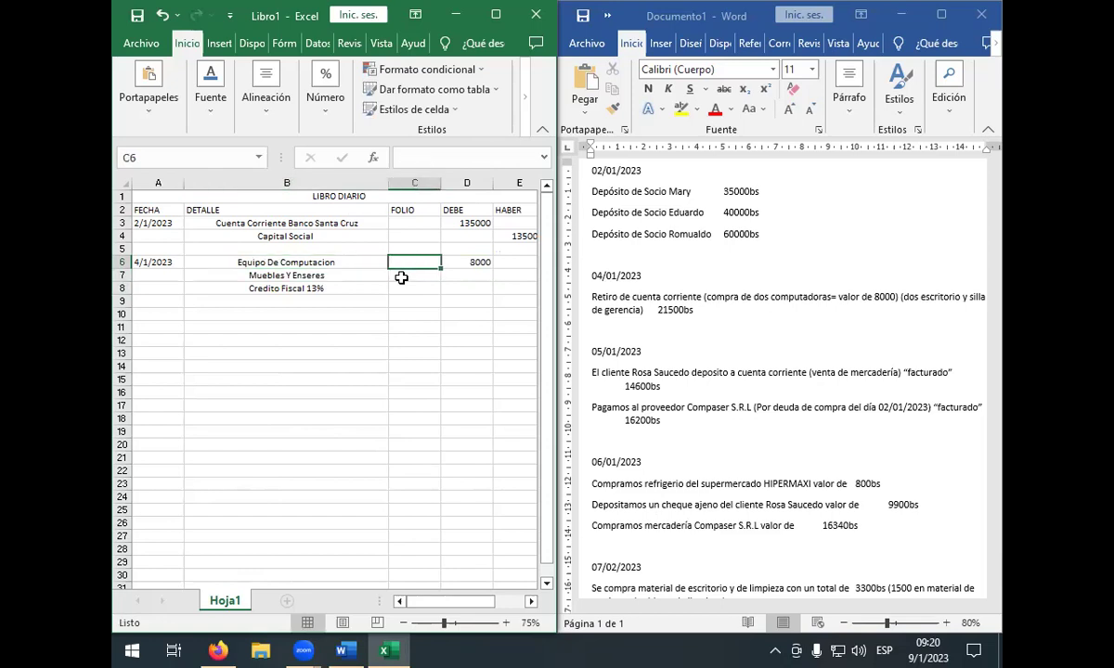
- Replace the Equipo De Computacion DEBE amount in D6 with the formula +8000*87%
{"action": "key", "text": "Right"}
{"action": "type", "text": "+8"}
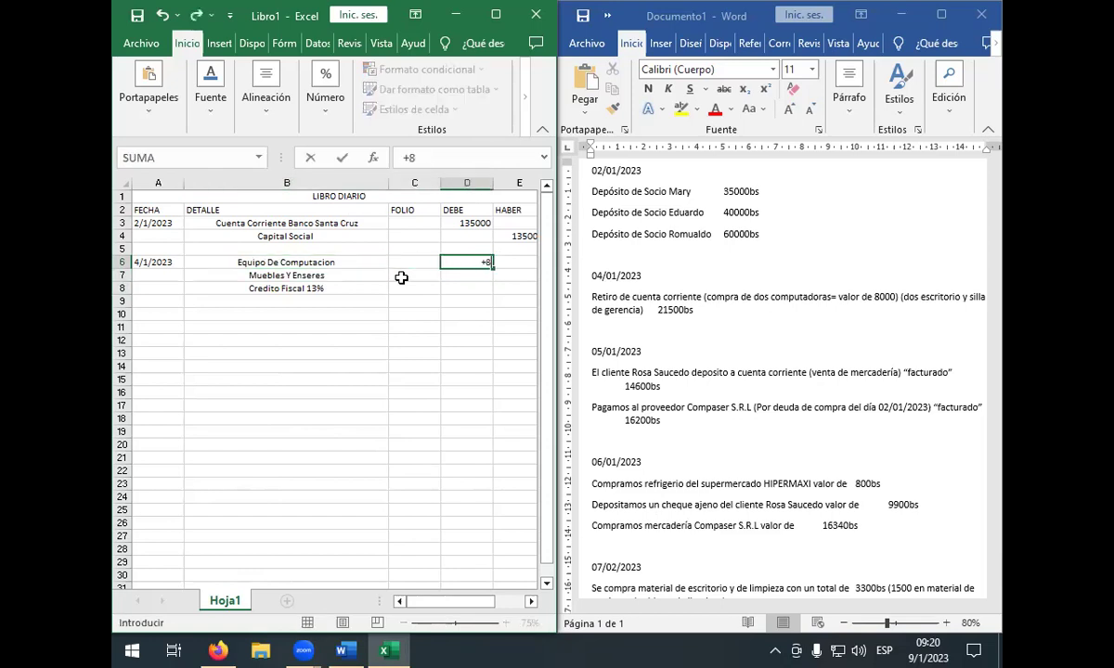
{"action": "type", "text": "000*87%"}
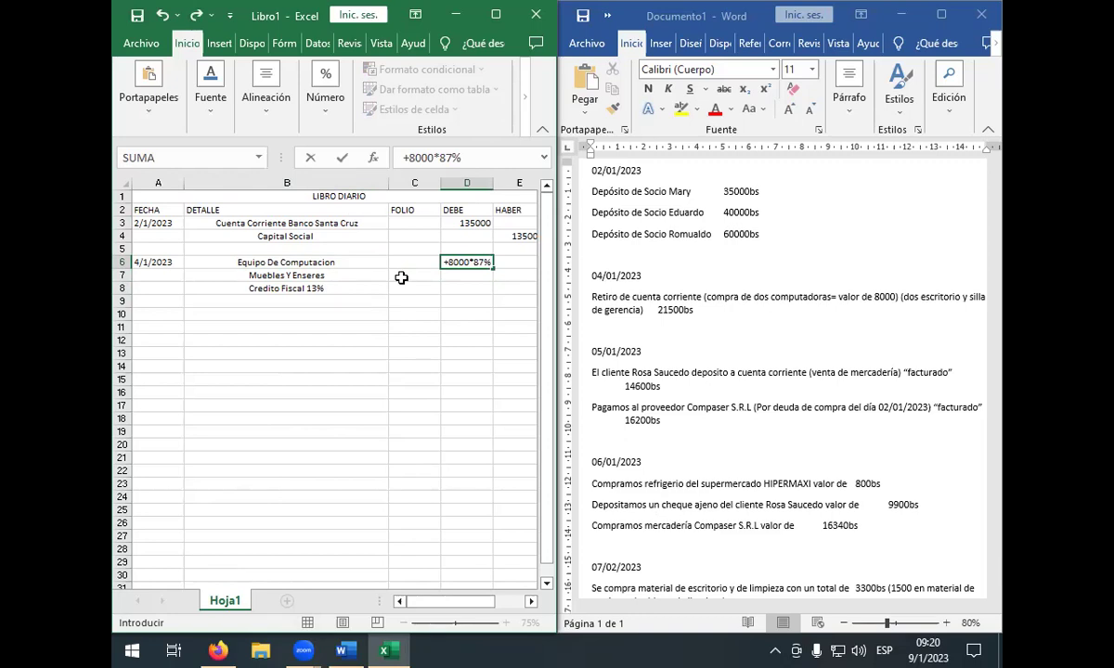
{"action": "key", "text": "Return"}
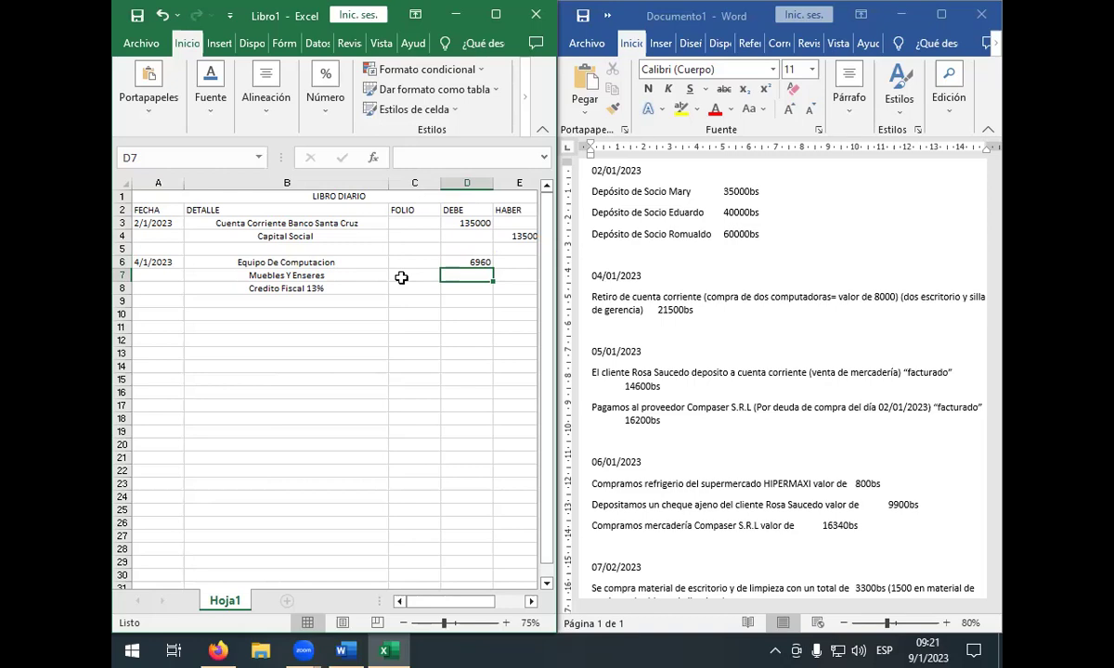
- Enter the formula +21500-8000 as the DEBE amount for Muebles Y Enseres in cell D7
{"action": "type", "text": "+21500*"}
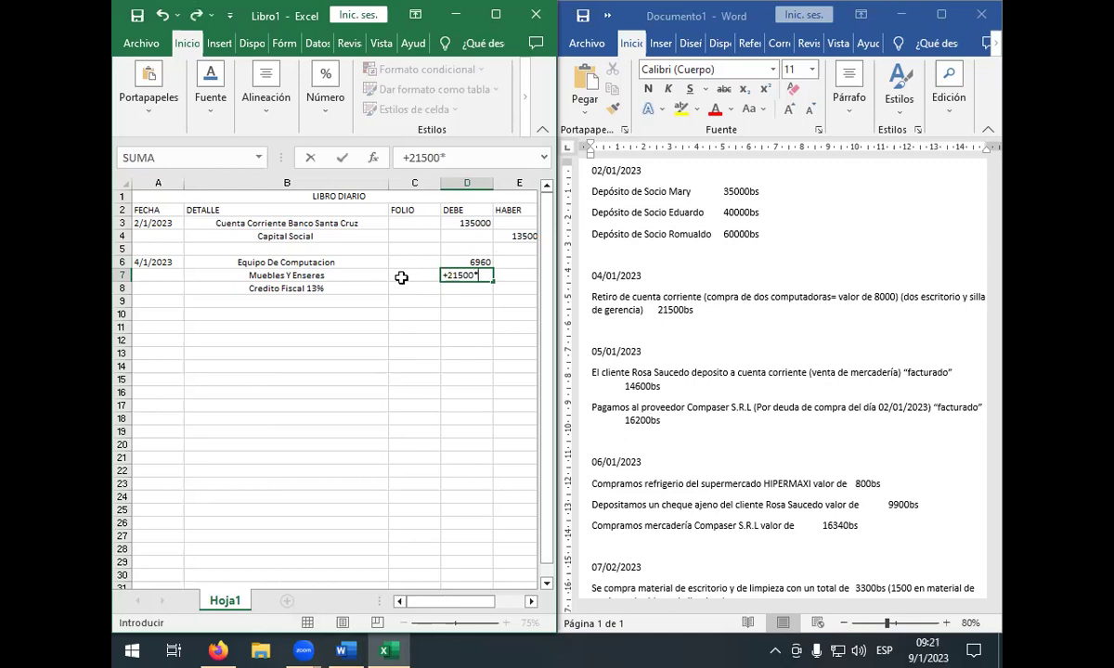
{"action": "type", "text": "-8000"}
{"action": "key", "text": "Return"}
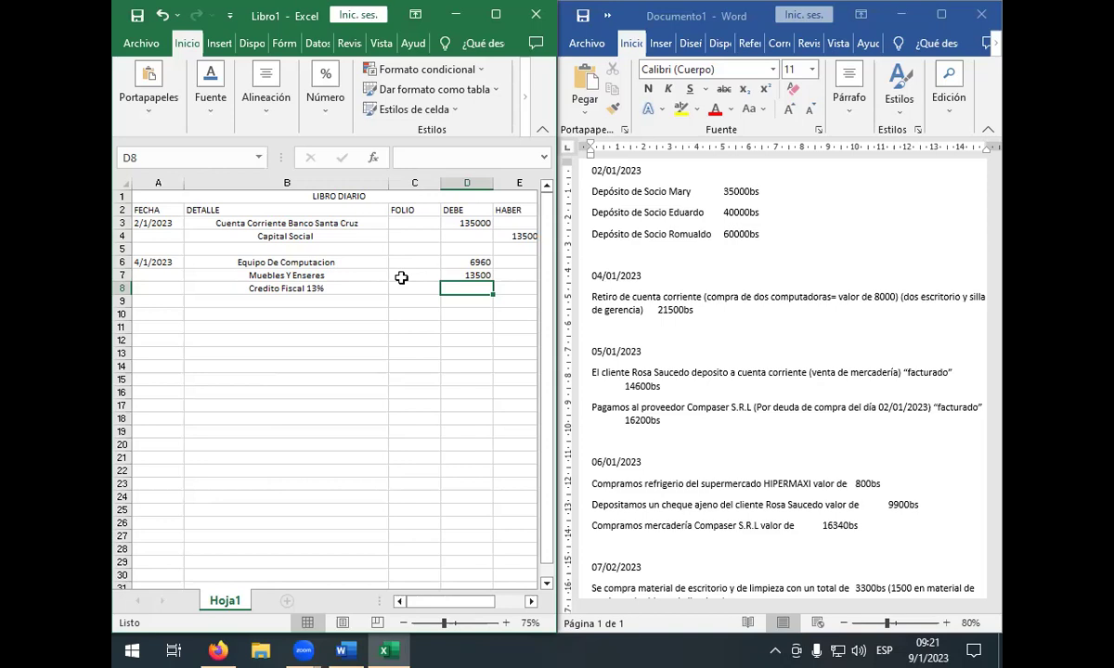
{"action": "key", "text": "Up"}
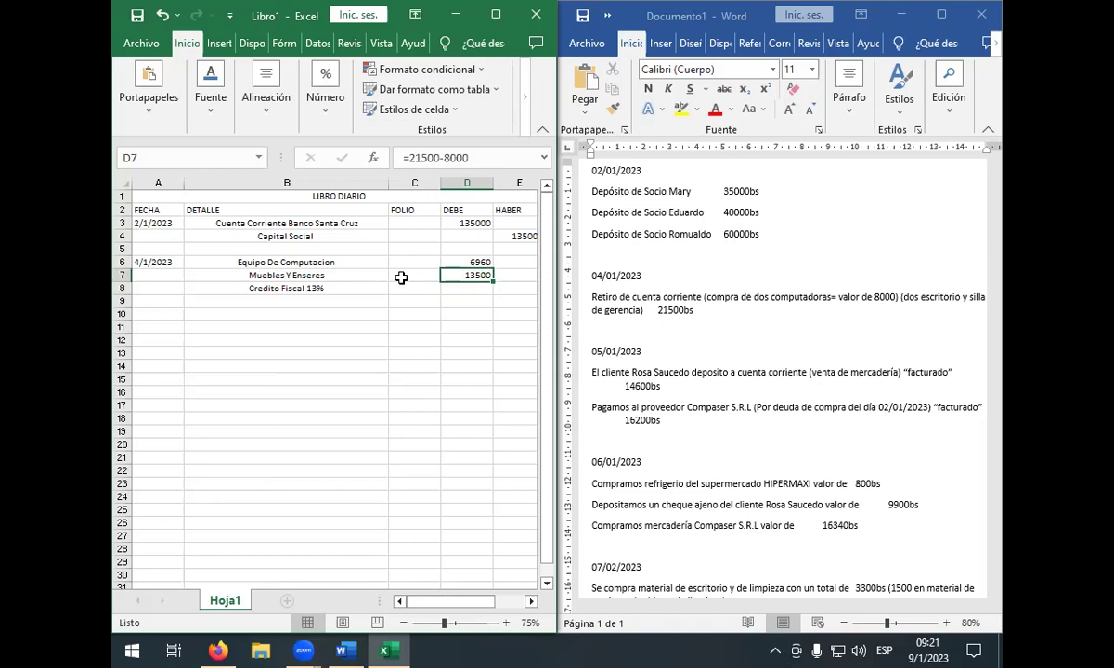
{"action": "key", "text": "Down"}
{"action": "key", "text": "Up"}
{"action": "left_click", "coordinate": [456, 156]}
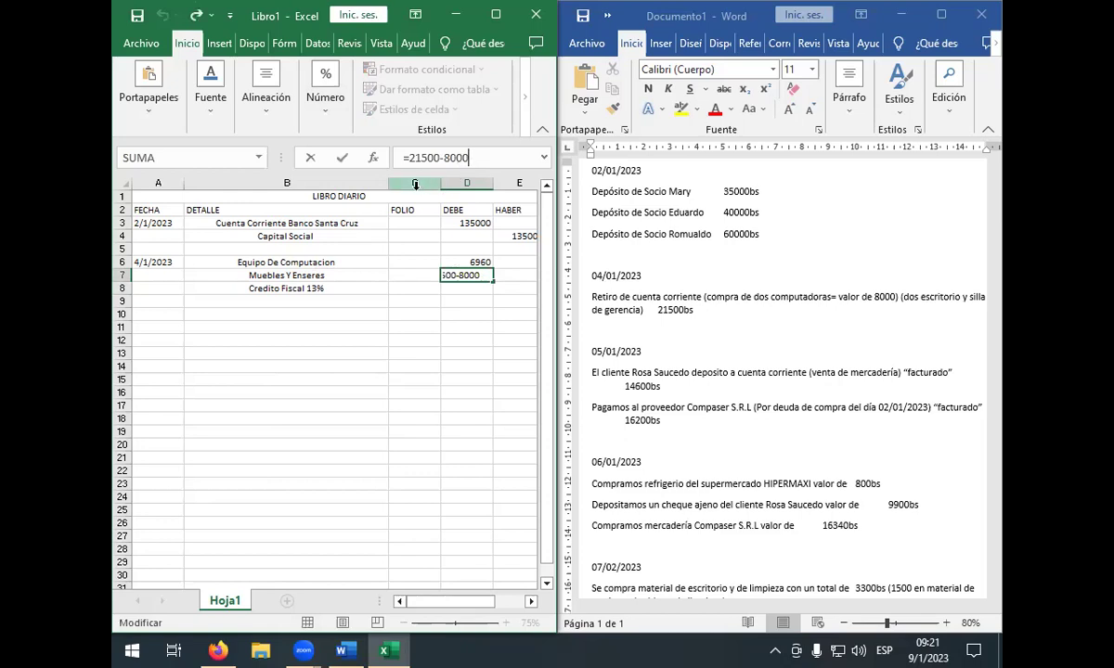
{"action": "type", "text": "("}
{"action": "type", "text": "87"}
{"action": "key", "text": "BackSpace"}
{"action": "key", "text": "BackSpace"}
{"action": "key", "text": "BackSpace"}
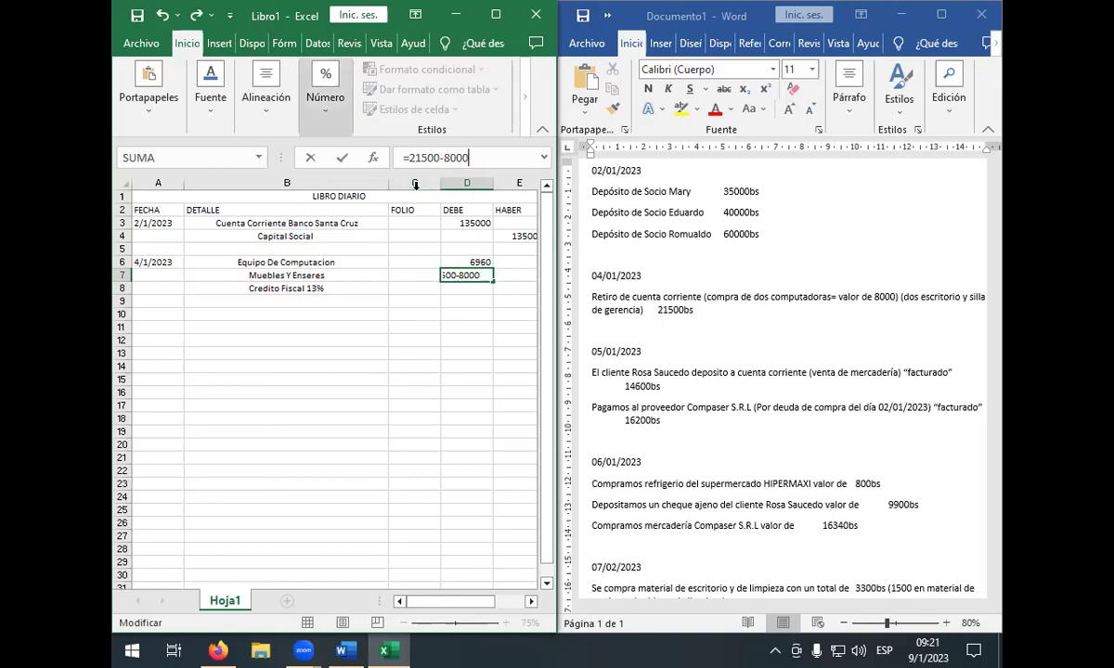
{"action": "key", "text": "Return"}
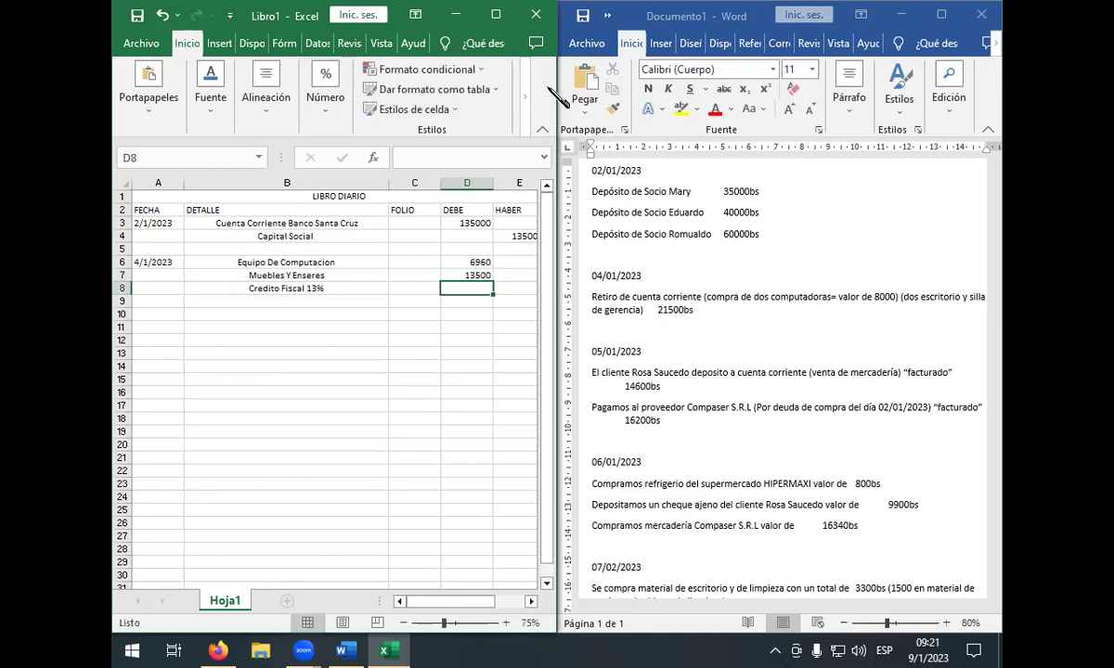
- Change the Muebles Y Enseres formula in D7 to =+(21500-8000)*87%, accepting Excel's correction that adds the multiplication sign
{"action": "double_click", "coordinate": [476, 275]}
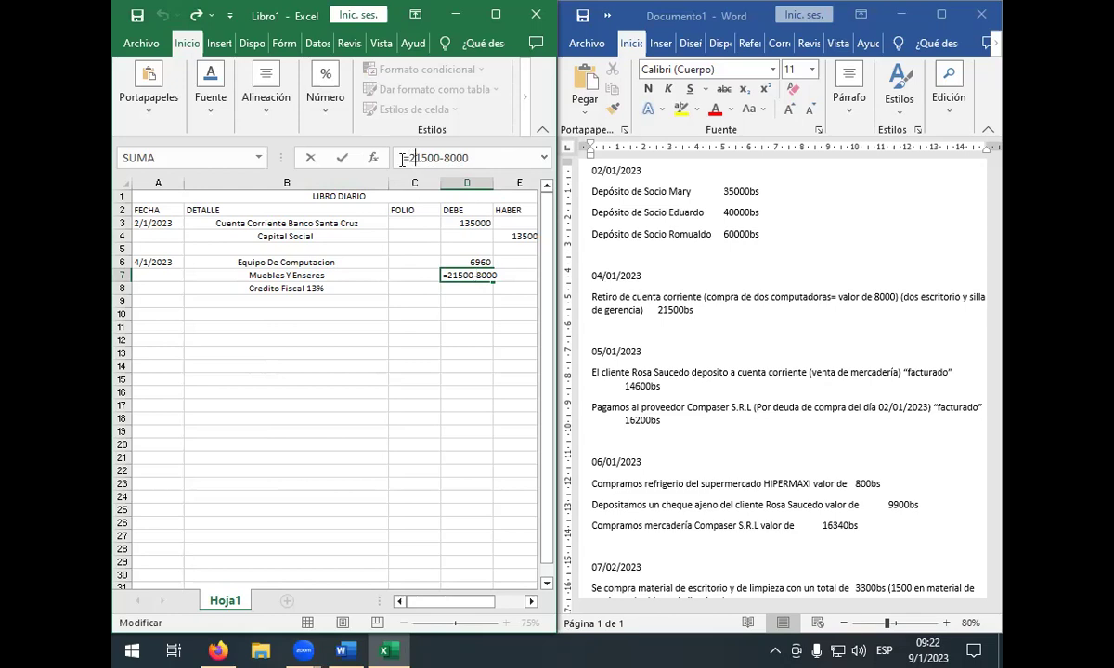
{"action": "left_click", "coordinate": [409, 159]}
{"action": "type", "text": "("}
{"action": "key", "text": "Right"}
{"action": "key", "text": "Right"}
{"action": "key", "text": "Right"}
{"action": "key", "text": "Right"}
{"action": "key", "text": "Right"}
{"action": "key", "text": "Right"}
{"action": "key", "text": "Right"}
{"action": "key", "text": "Right"}
{"action": "key", "text": "Right"}
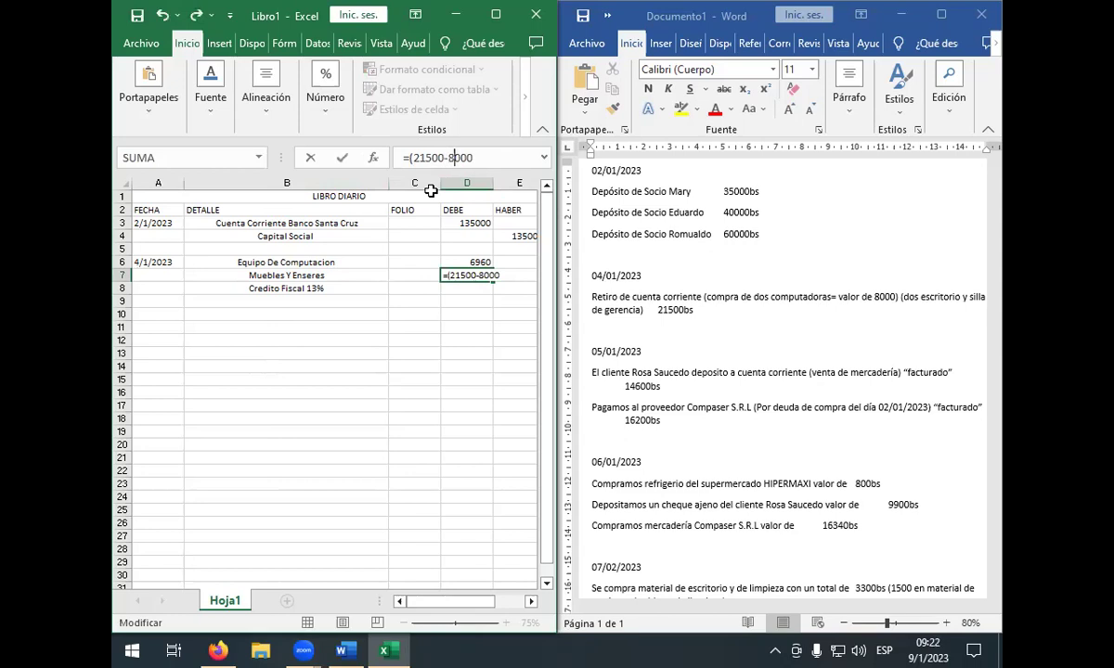
{"action": "type", "text": ")"}
{"action": "left_click", "coordinate": [406, 157]}
{"action": "left_click", "coordinate": [483, 160]}
{"action": "type", "text": "87&"}
{"action": "key", "text": "BackSpace"}
{"action": "type", "text": "%"}
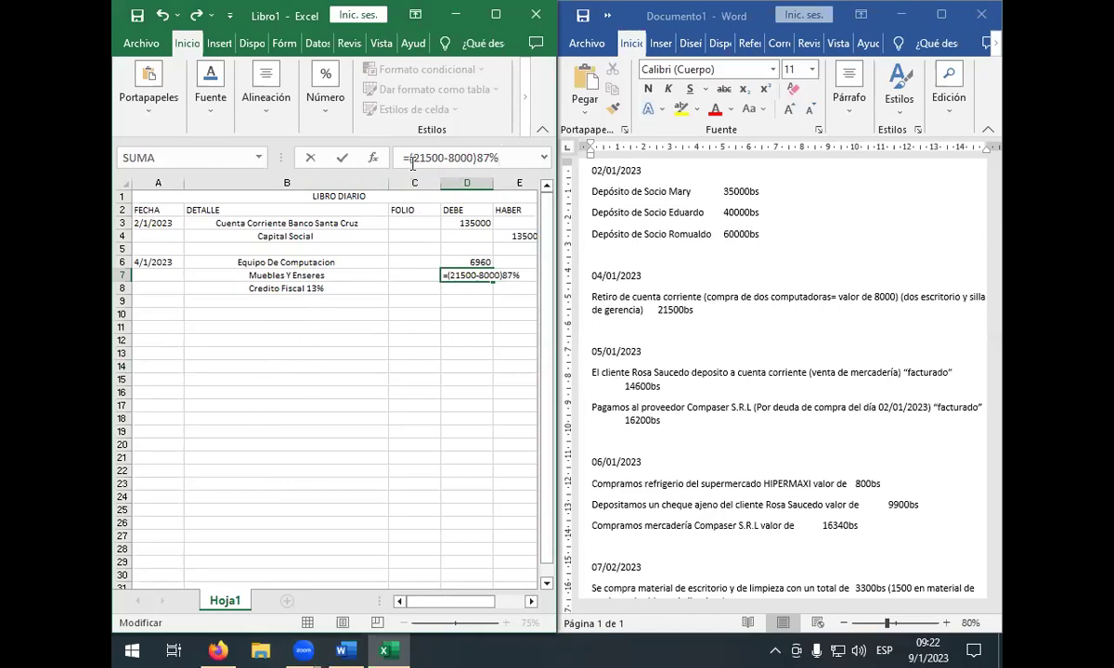
{"action": "type", "text": "+"}
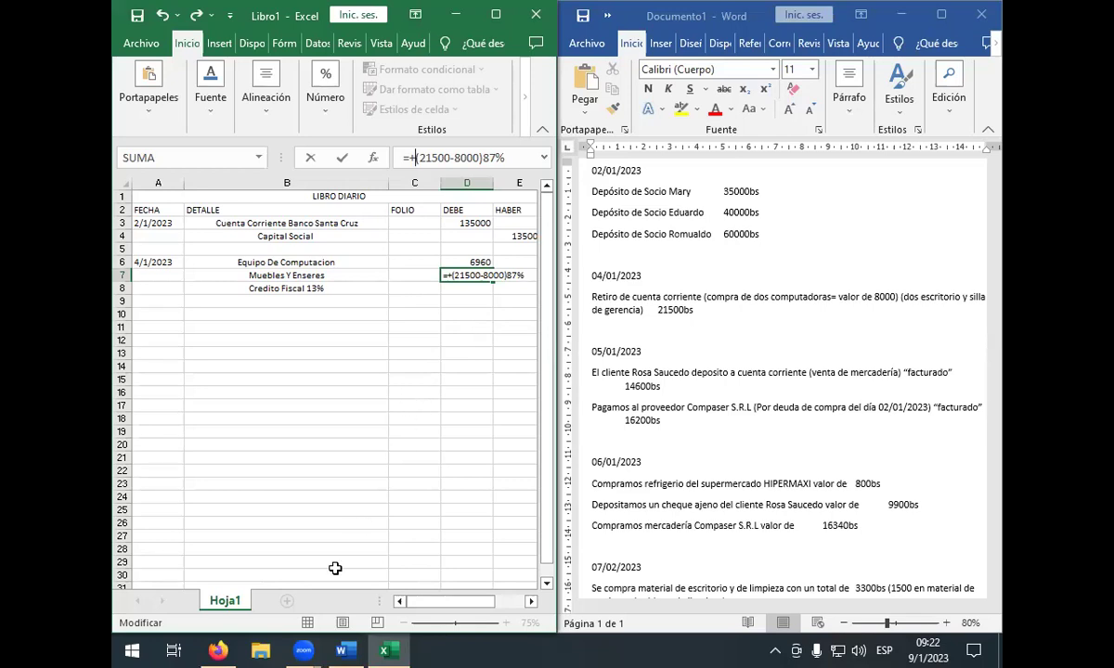
{"action": "mouse_move", "coordinate": [232, 648]}
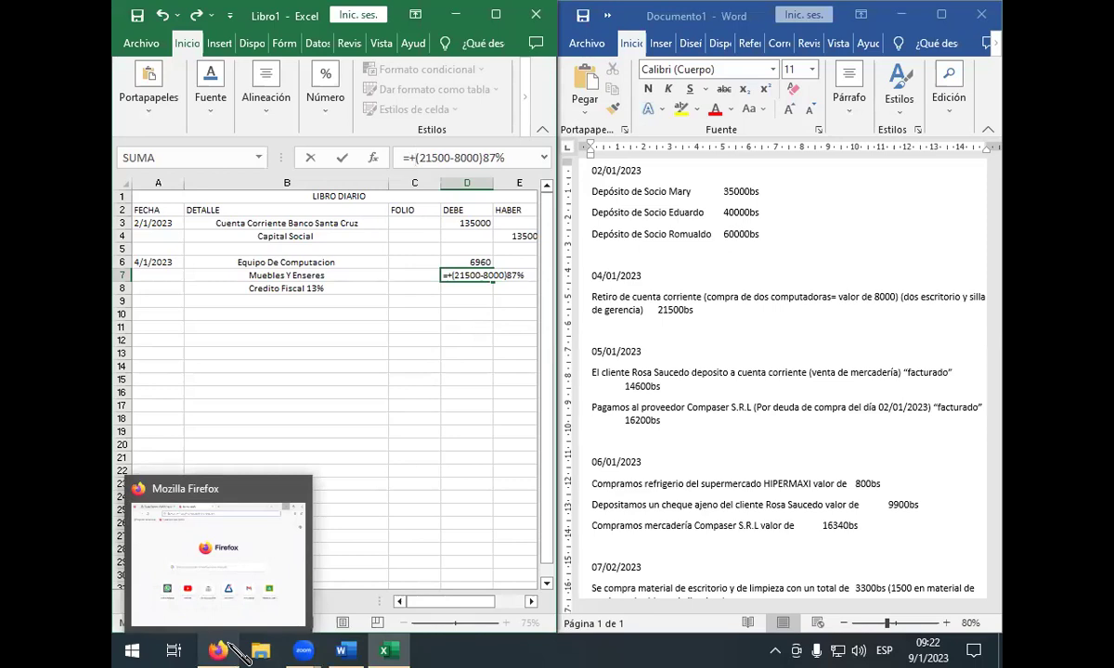
{"action": "key", "text": "Return"}
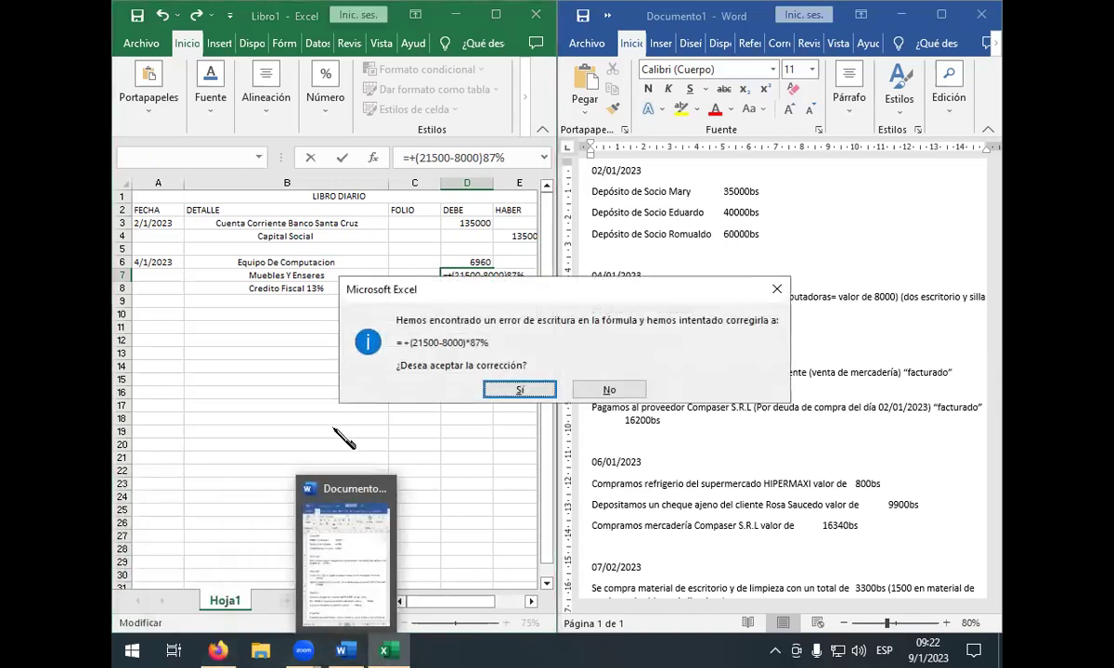
{"action": "left_click", "coordinate": [519, 390]}
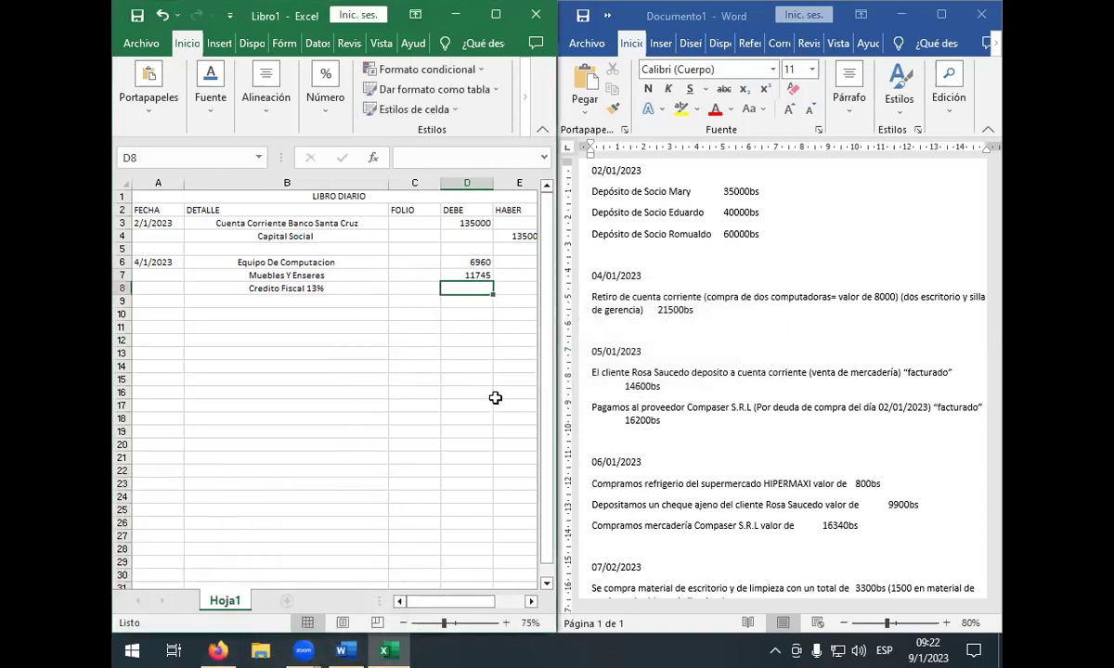
- Inspect the formula behind the Muebles Y Enseres amount in cell D7 without changing it
{"action": "left_click", "coordinate": [486, 273]}
{"action": "double_click", "coordinate": [481, 271]}
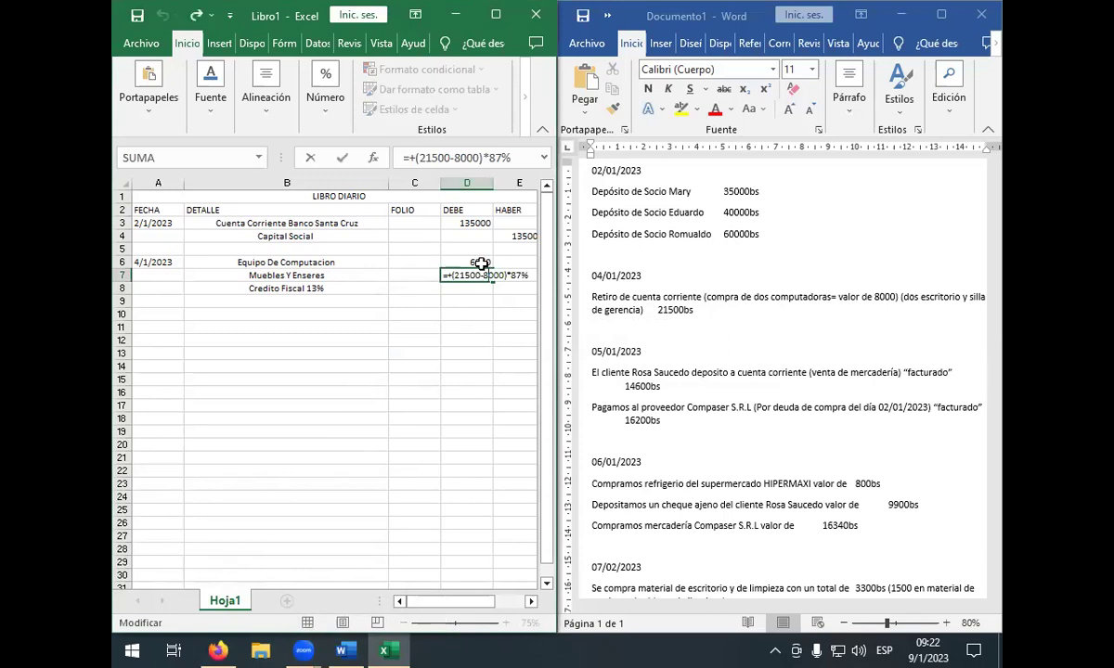
{"action": "key", "text": "Return"}
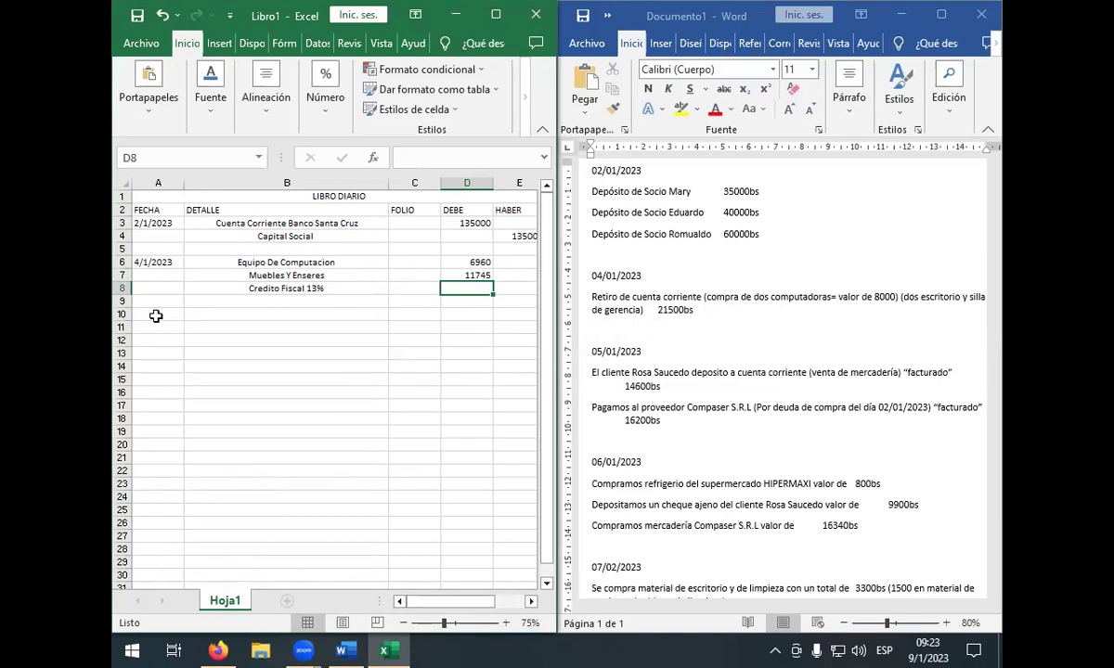
- Enter the formula +21500*13% as the DEBE amount for Credito Fiscal 13% in cell D8
{"action": "key", "text": "F2"}
{"action": "type", "text": "+"}
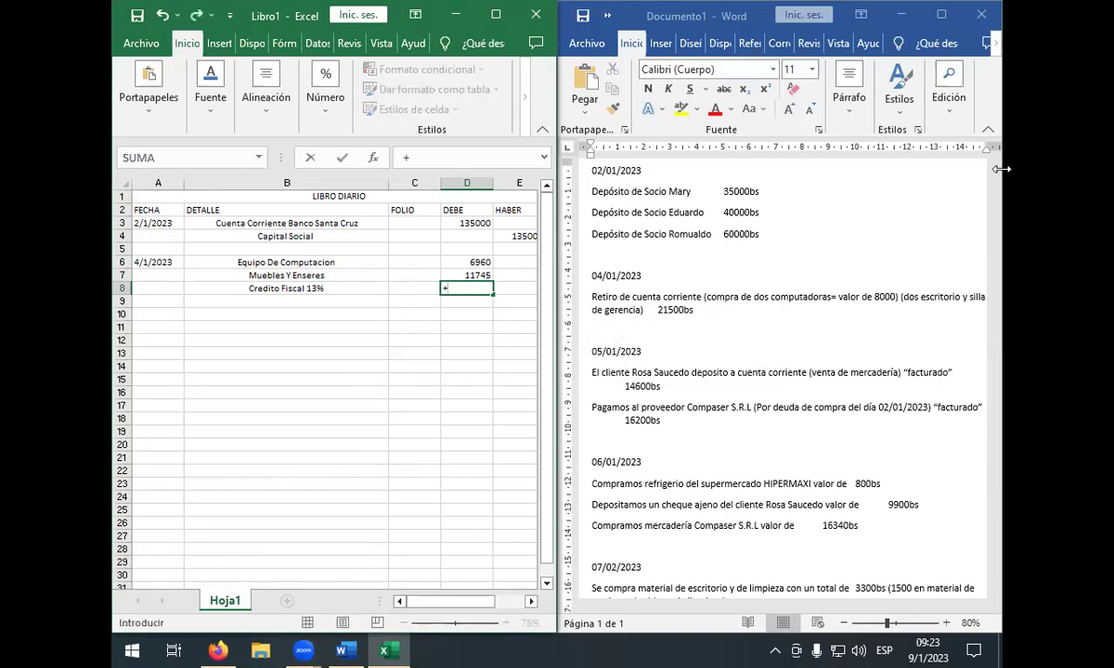
{"action": "left_click", "coordinate": [478, 262]}
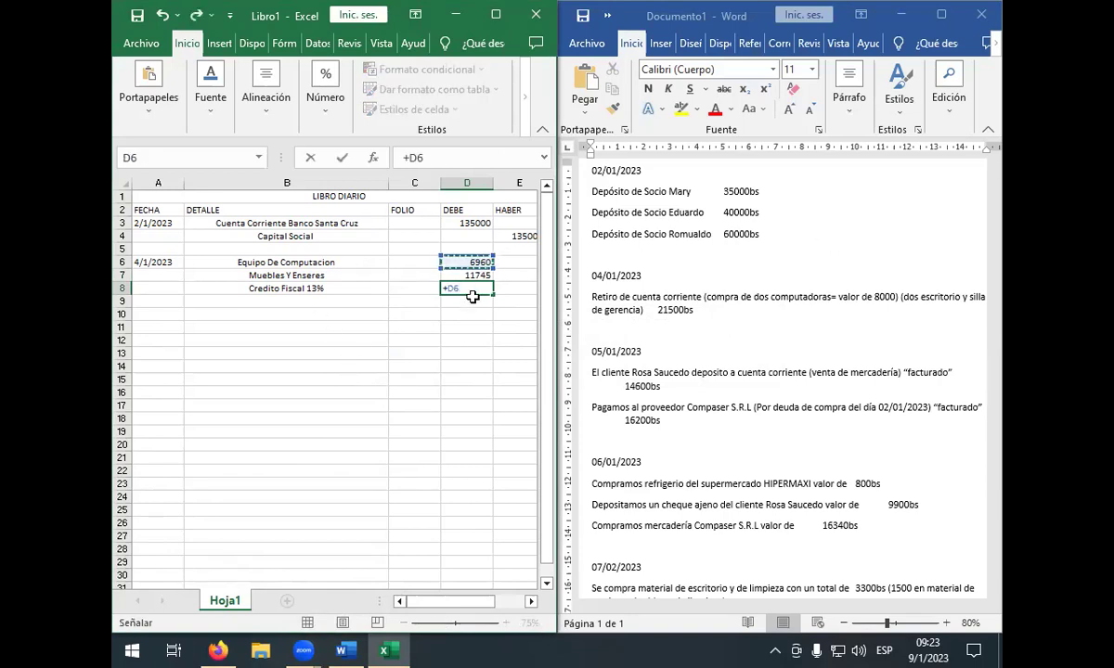
{"action": "key", "text": "BackSpace"}
{"action": "key", "text": "BackSpace"}
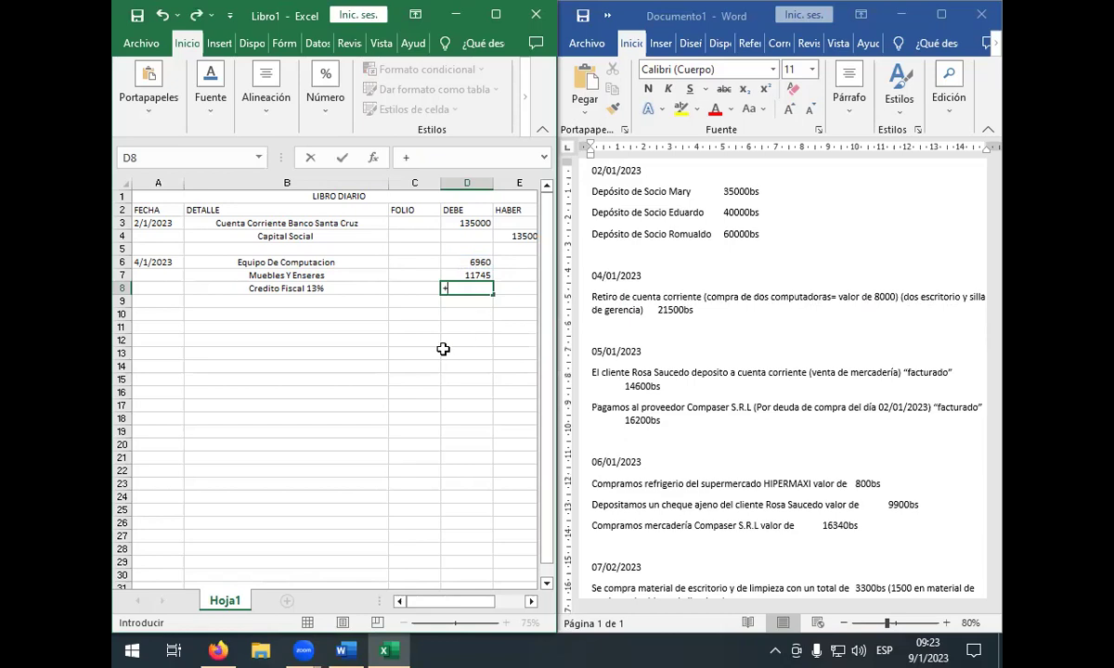
{"action": "type", "text": "2"}
{"action": "type", "text": "500"}
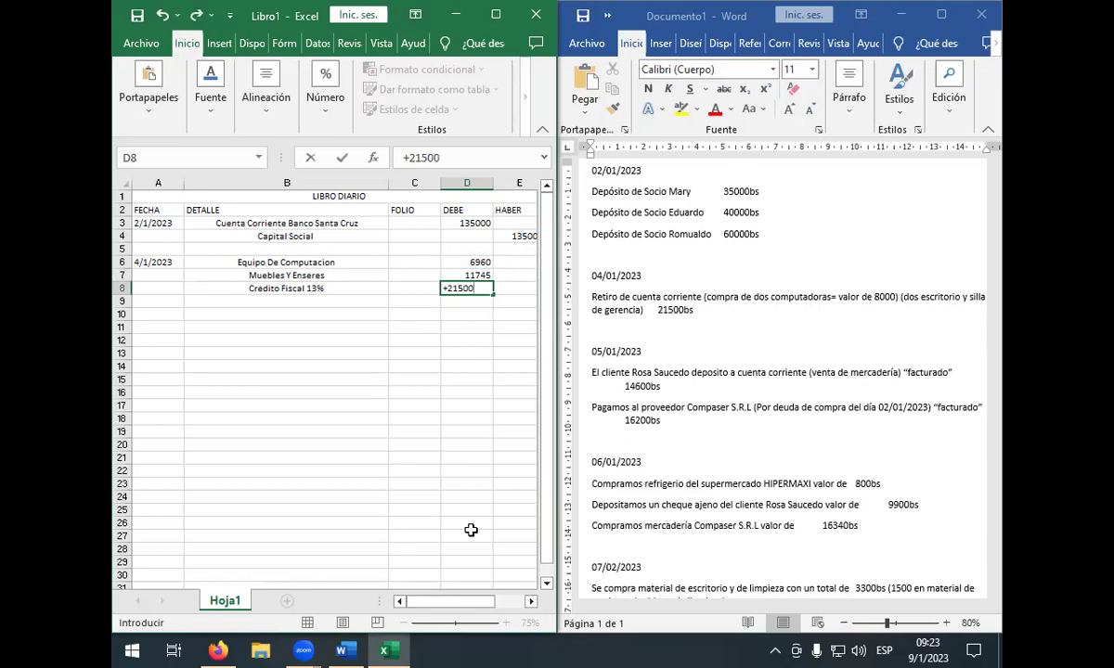
{"action": "key", "text": "BackSpace"}
{"action": "type", "text": "*1233"}
{"action": "key", "text": "BackSpace"}
{"action": "key", "text": "BackSpace"}
{"action": "key", "text": "BackSpace"}
{"action": "type", "text": "3%"}
{"action": "key", "text": "Return"}
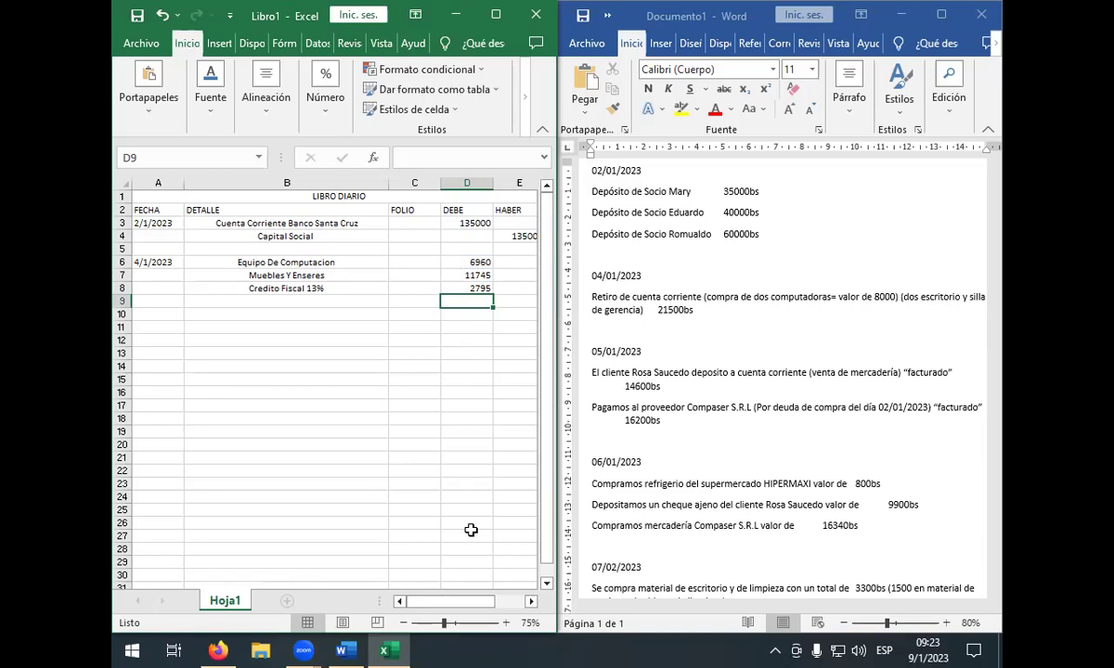
- Copy the account name Cuenta Corriente Banco Santa Cruz from B3 into B9 as the purchase's credit line
{"action": "left_click", "coordinate": [332, 224]}
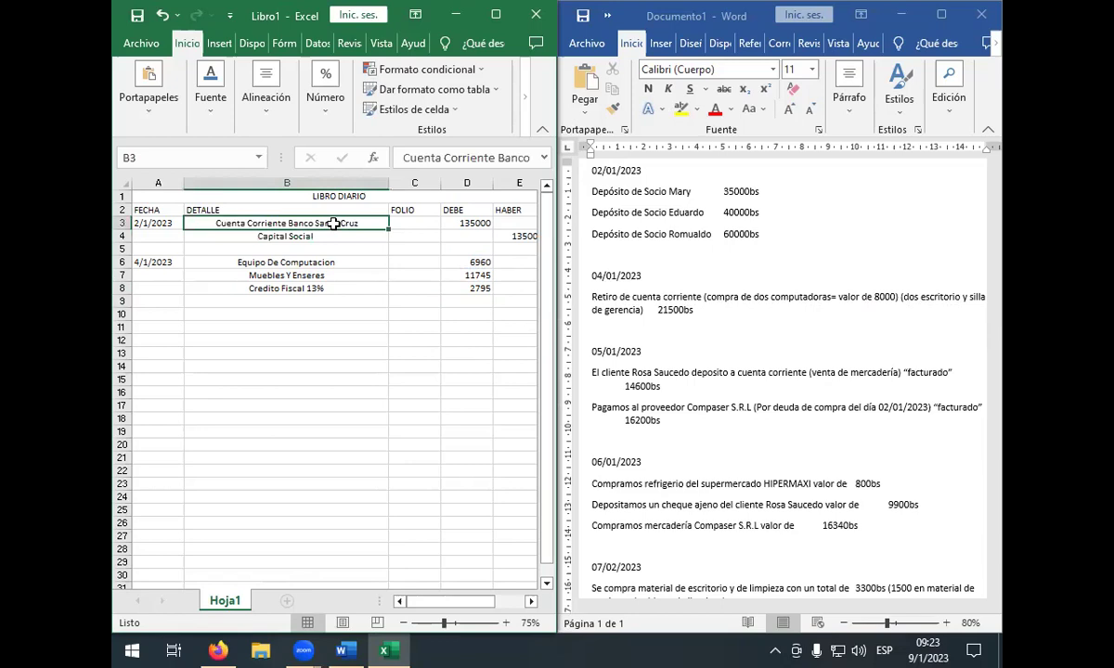
{"action": "key", "text": "ctrl+c"}
{"action": "left_click_drag", "start_coordinate": [355, 308], "coordinate": [355, 299]}
{"action": "left_click", "coordinate": [356, 300]}
{"action": "key", "text": "Return"}
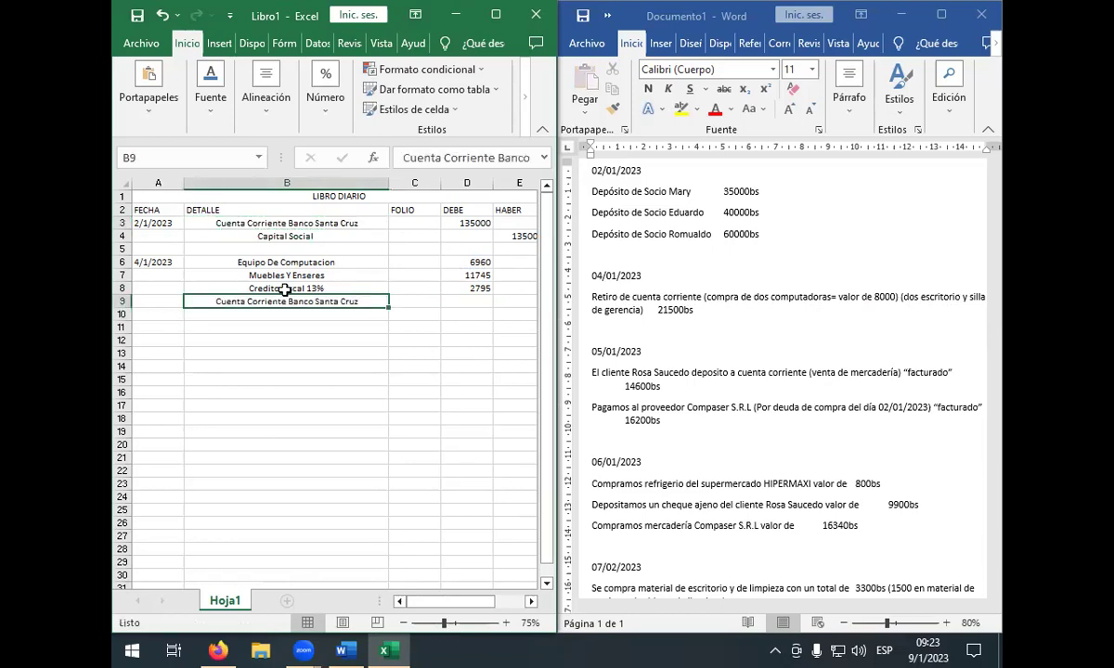
- Enter the formula +D6+D7+D8 as the HABER amount for Cuenta Corriente Banco Santa Cruz in cell E9
{"action": "key", "text": "Right"}
{"action": "key", "text": "Right"}
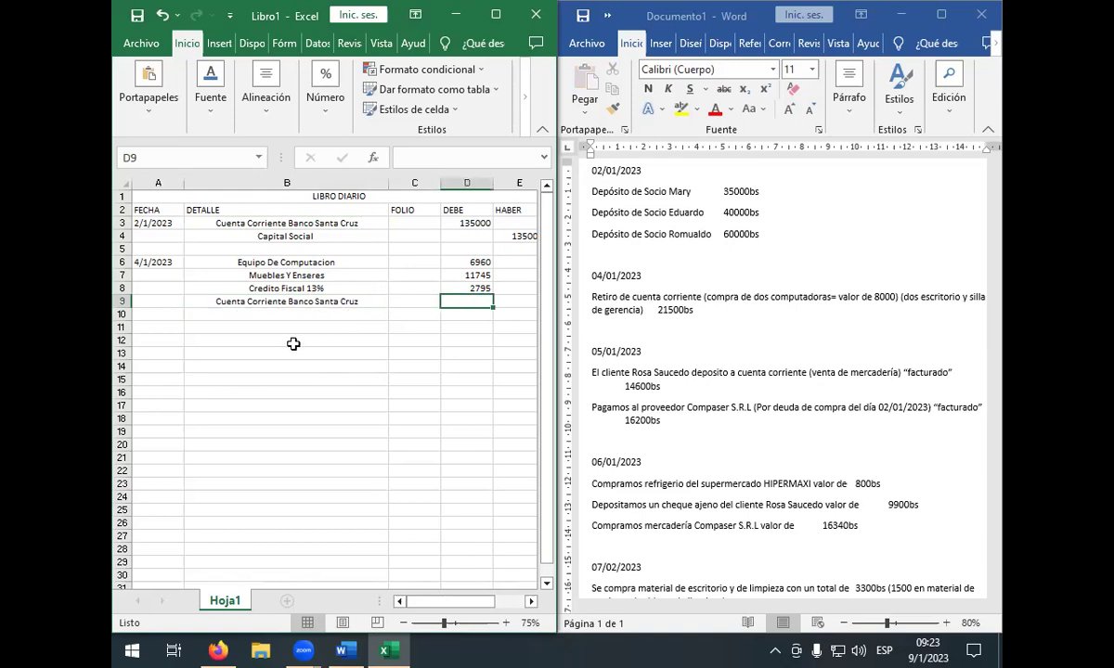
{"action": "type", "text": "218"}
{"action": "key", "text": "BackSpace"}
{"action": "key", "text": "BackSpace"}
{"action": "key", "text": "BackSpace"}
{"action": "key", "text": "Right"}
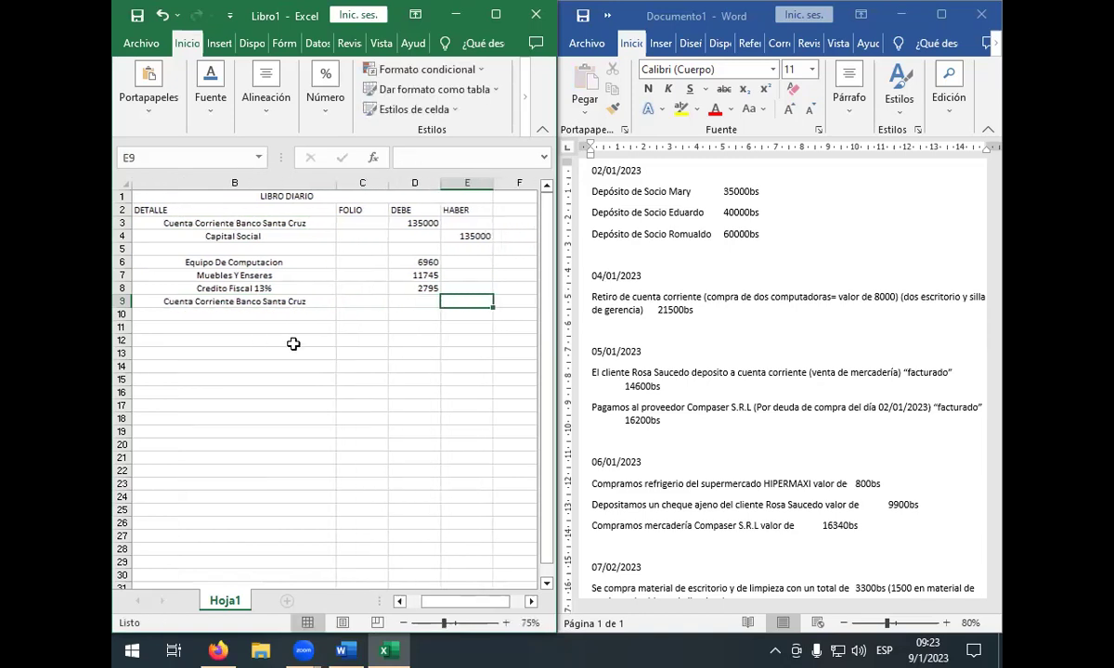
{"action": "type", "text": "21"}
{"action": "key", "text": "BackSpace"}
{"action": "key", "text": "BackSpace"}
{"action": "type", "text": "+"}
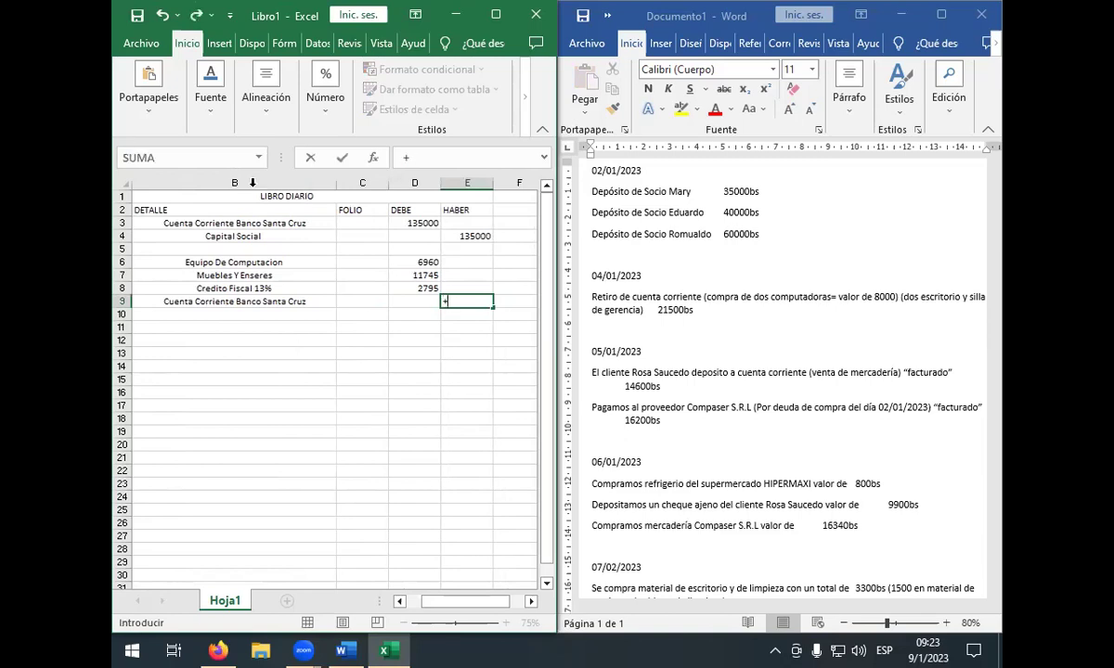
{"action": "left_click", "coordinate": [416, 262]}
{"action": "type", "text": "+"}
{"action": "left_click", "coordinate": [436, 275]}
{"action": "type", "text": "+"}
{"action": "left_click", "coordinate": [432, 288]}
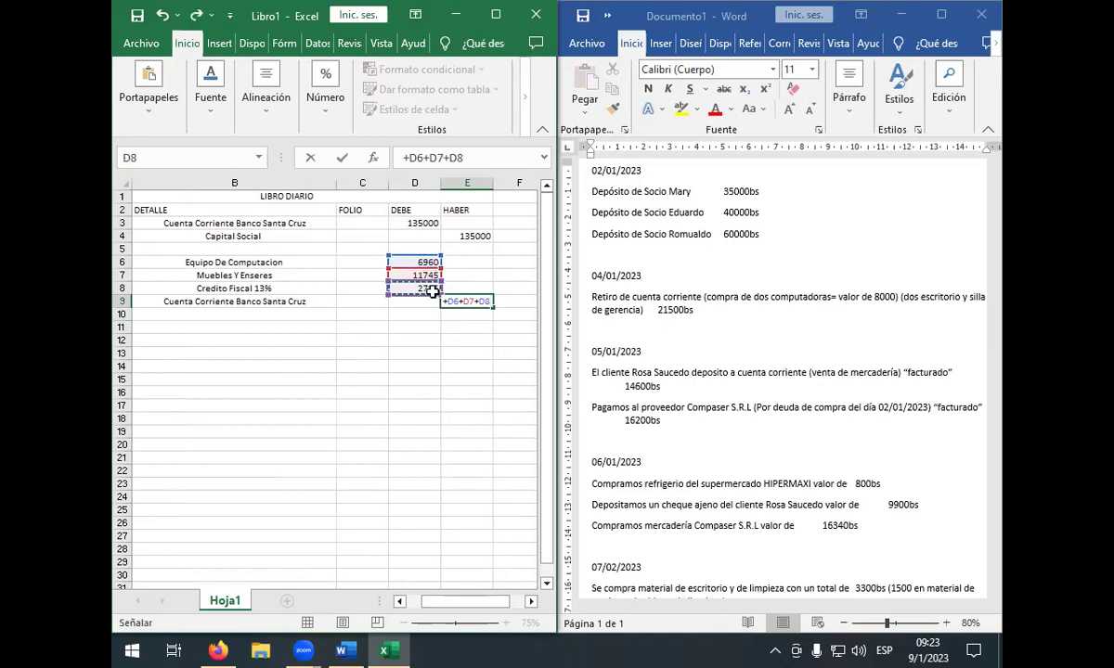
{"action": "key", "text": "Return"}
{"action": "left_click_drag", "start_coordinate": [478, 613], "coordinate": [452, 638]}
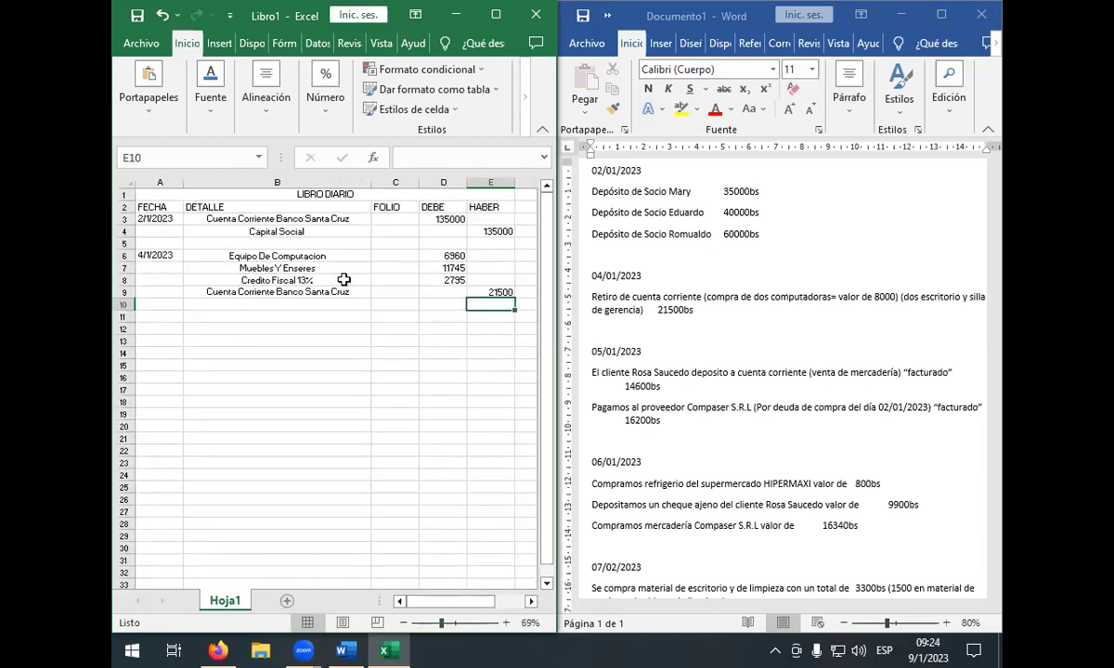
{"action": "scroll", "coordinate": [343, 297], "scroll_direction": "down", "scroll_amount": 2}
{"action": "scroll", "coordinate": [344, 298], "scroll_direction": "up", "scroll_amount": 2}
{"action": "left_click_drag", "start_coordinate": [153, 243], "coordinate": [510, 242]}
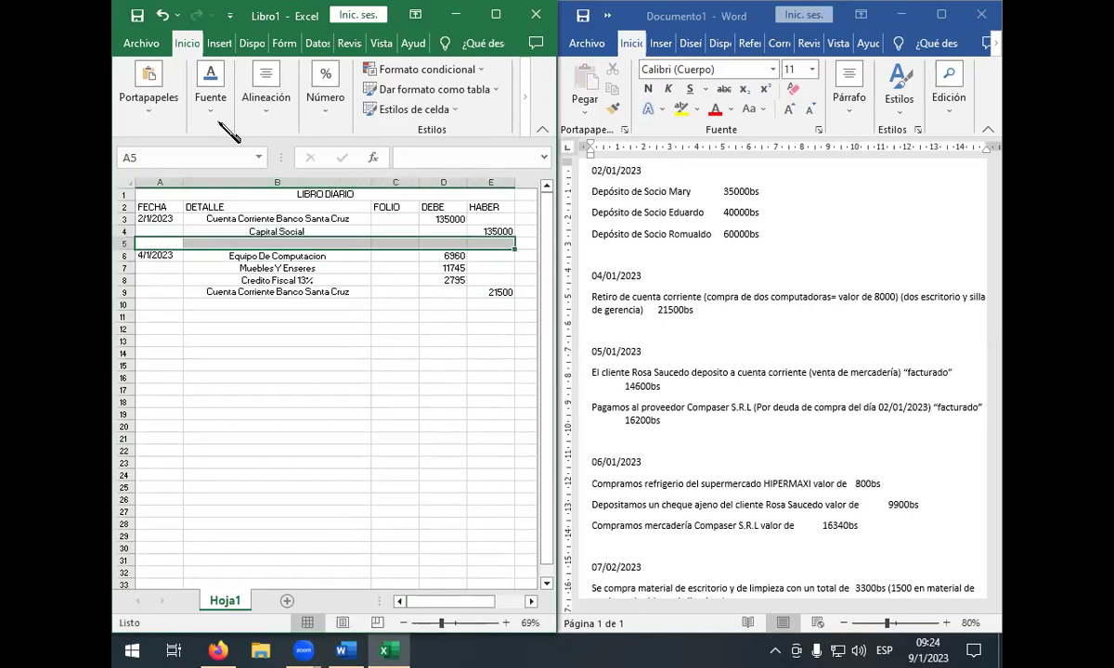
{"action": "left_click", "coordinate": [410, 340]}
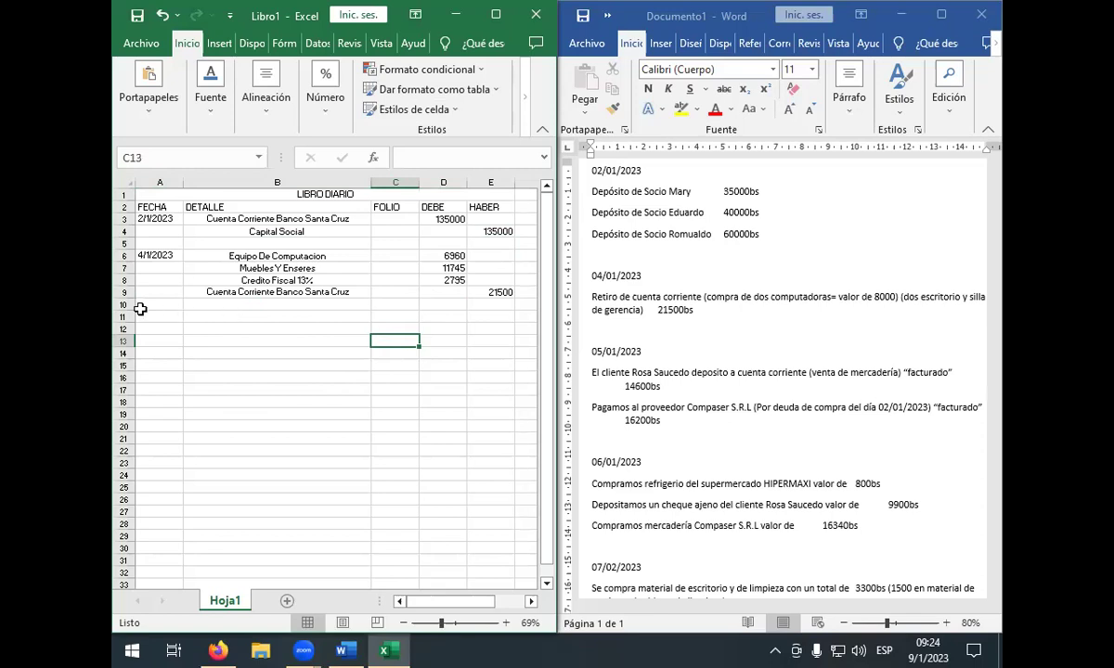
- Copy the date 05/01/2023 from the Word document into the FECHA column at cell A11
{"action": "left_click", "coordinate": [647, 357]}
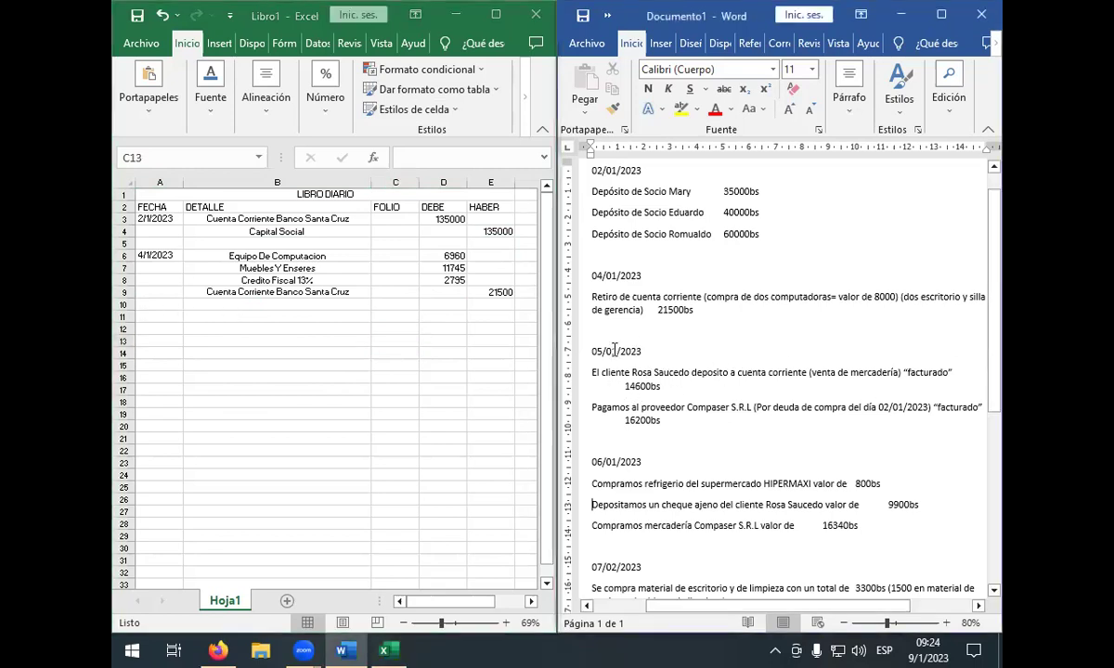
{"action": "left_click_drag", "start_coordinate": [584, 352], "coordinate": [659, 358]}
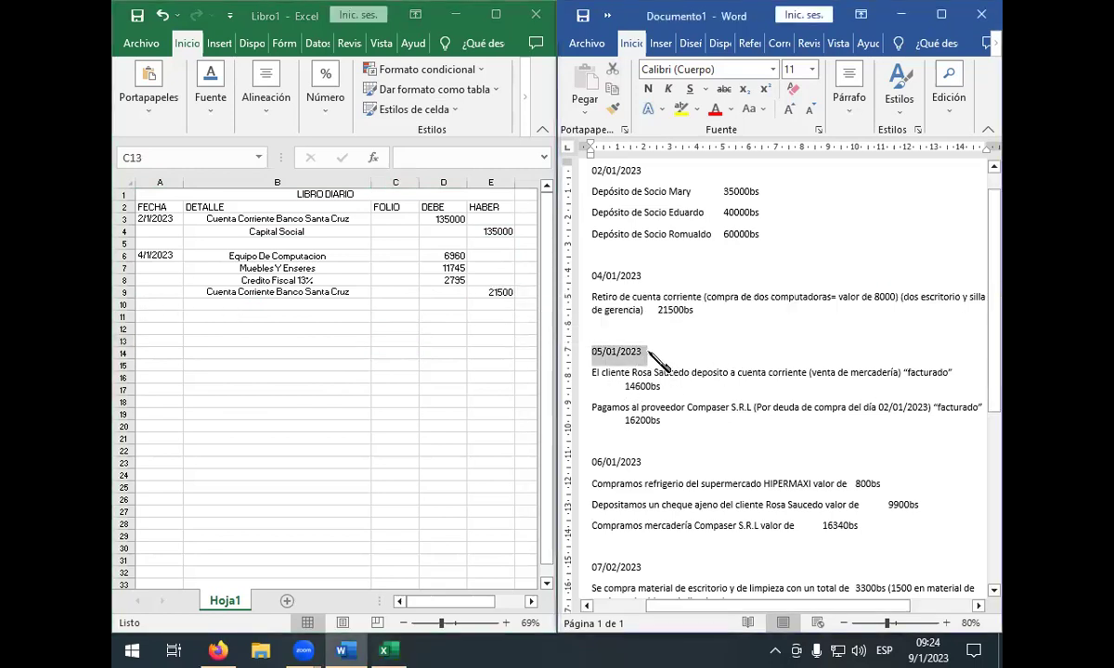
{"action": "left_click", "coordinate": [142, 311]}
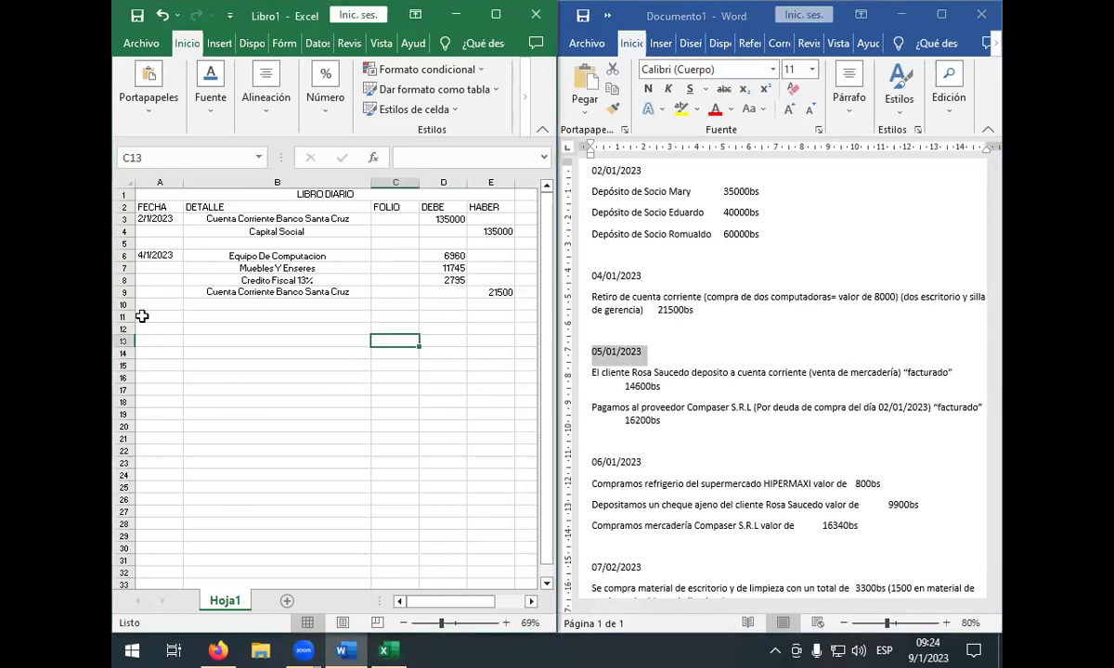
{"action": "left_click", "coordinate": [144, 315]}
{"action": "key", "text": "ctrl+v"}
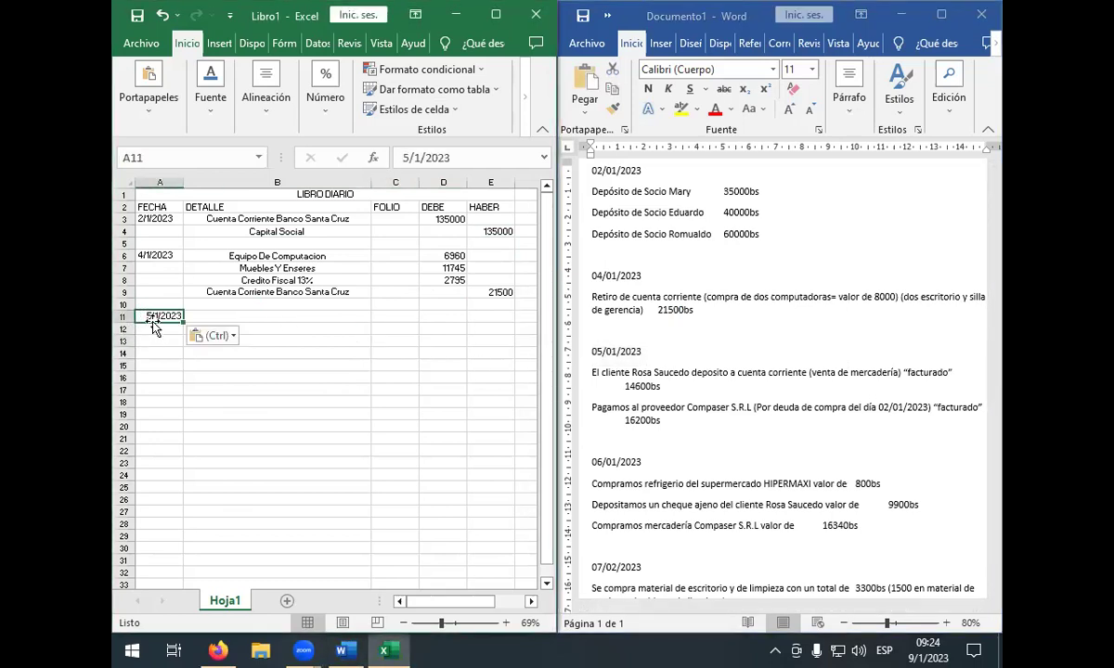
{"action": "left_click", "coordinate": [154, 327]}
{"action": "left_click", "coordinate": [206, 315]}
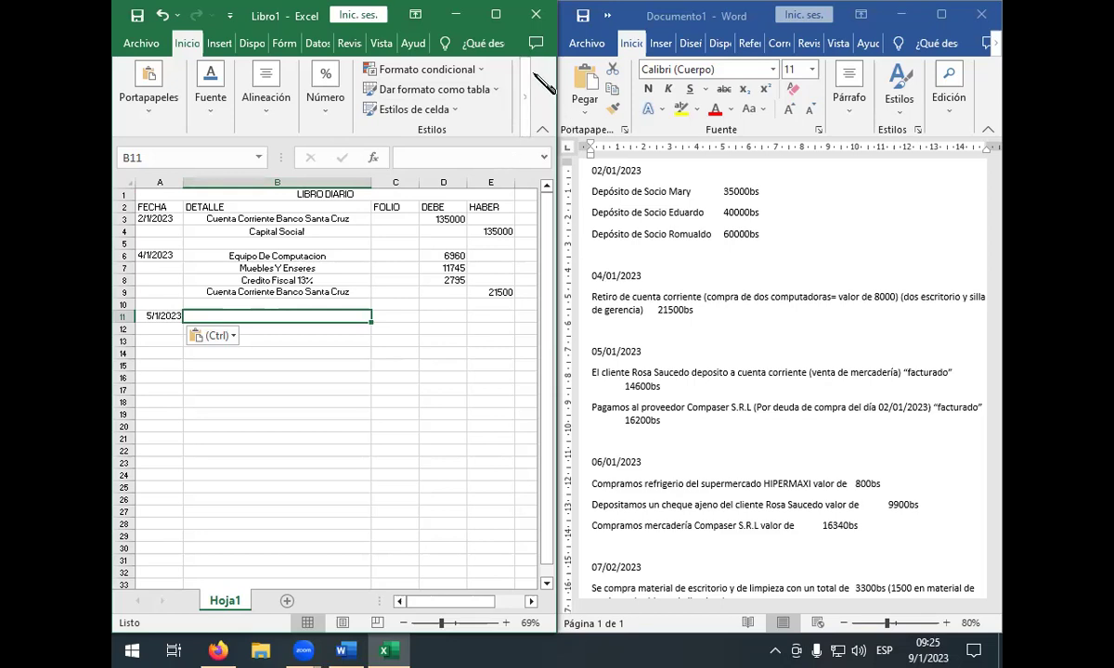
- Fill the blank separator row A5:E5 with light gray in the maximized workbook window and restore the side-by-side layout
{"action": "left_click", "coordinate": [492, 15]}
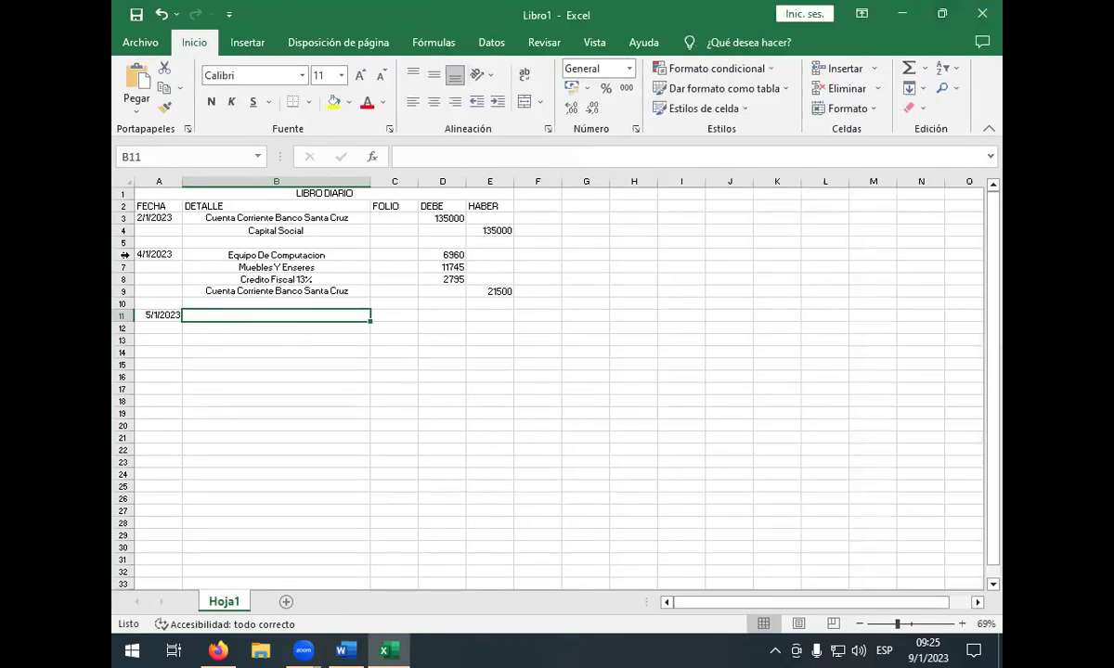
{"action": "left_click_drag", "start_coordinate": [154, 239], "coordinate": [508, 243]}
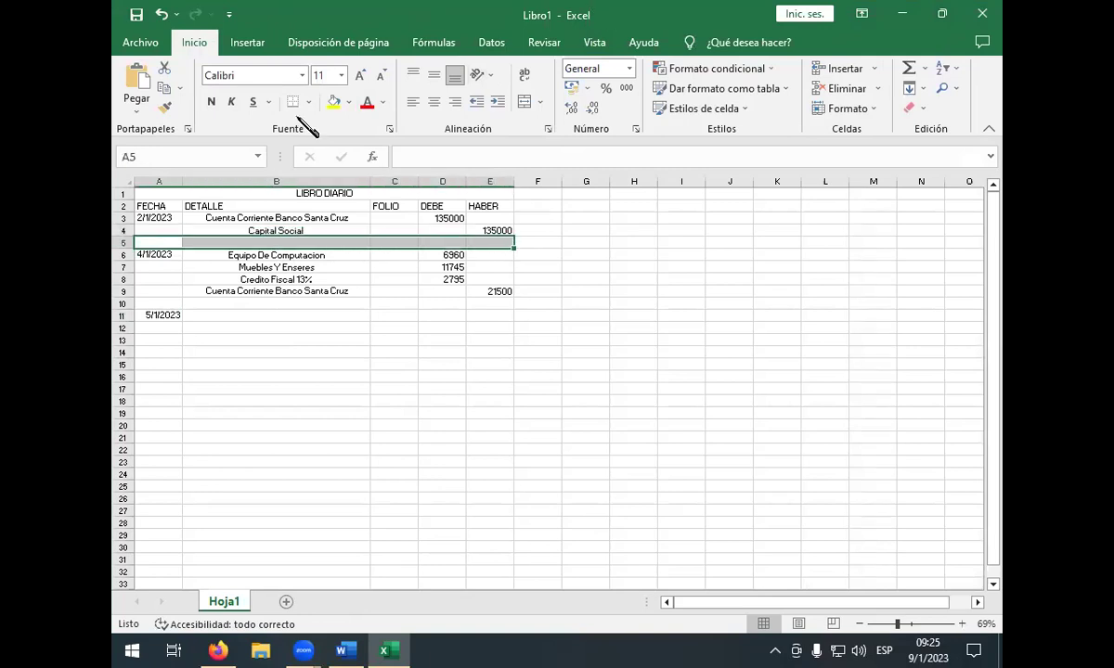
{"action": "left_click", "coordinate": [348, 103]}
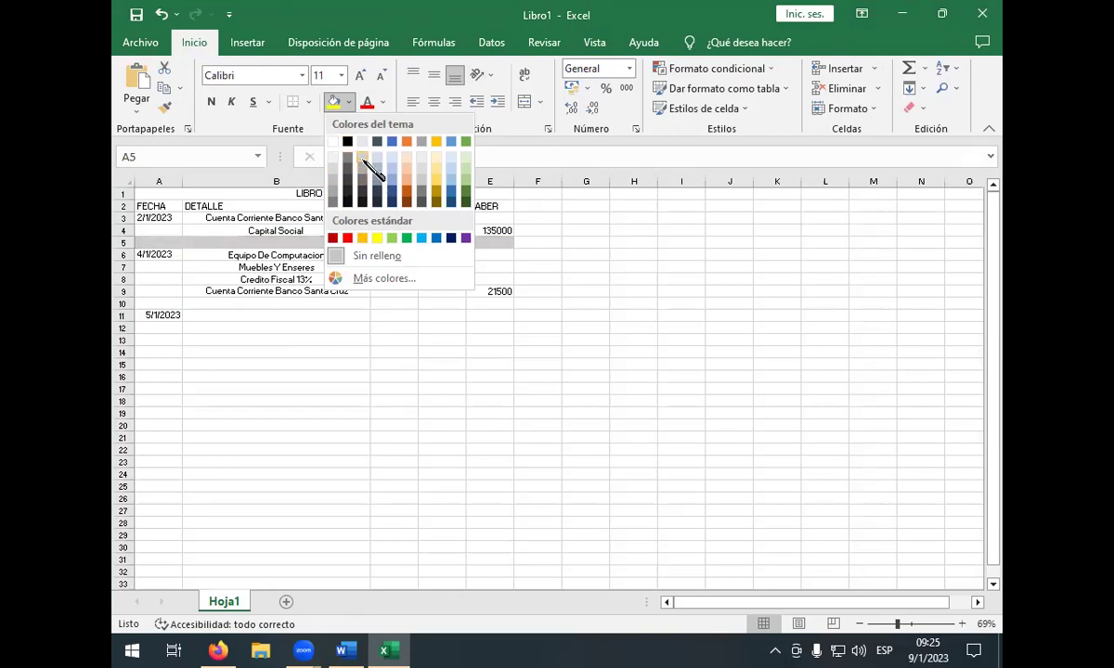
{"action": "left_click", "coordinate": [362, 158]}
{"action": "key", "text": "super+Left"}
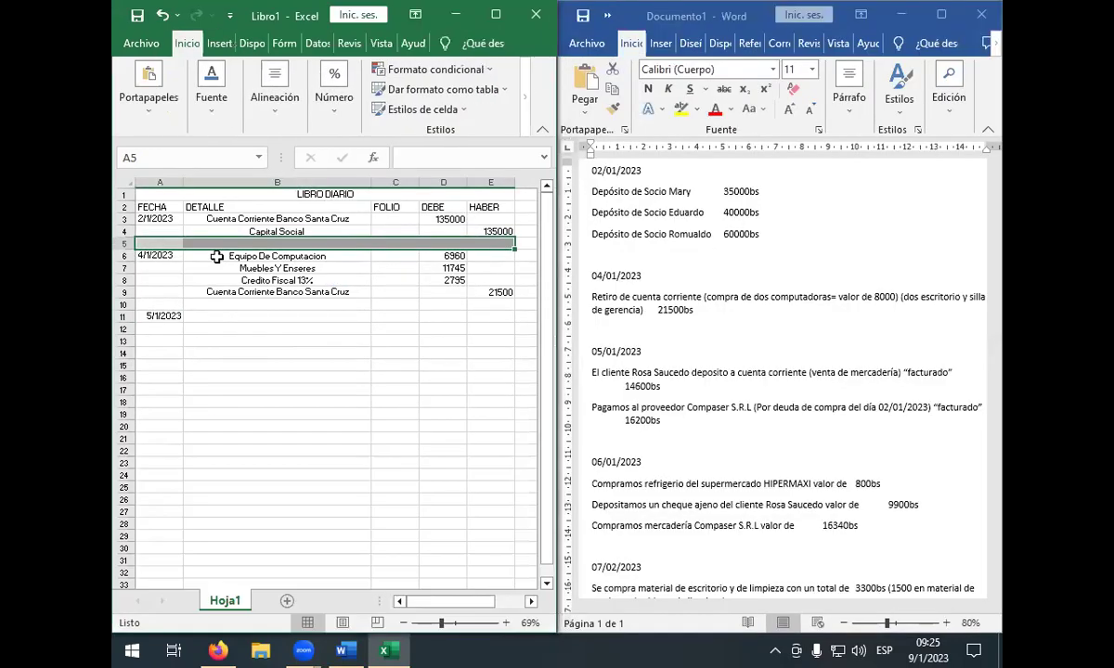
{"action": "left_click", "coordinate": [232, 316]}
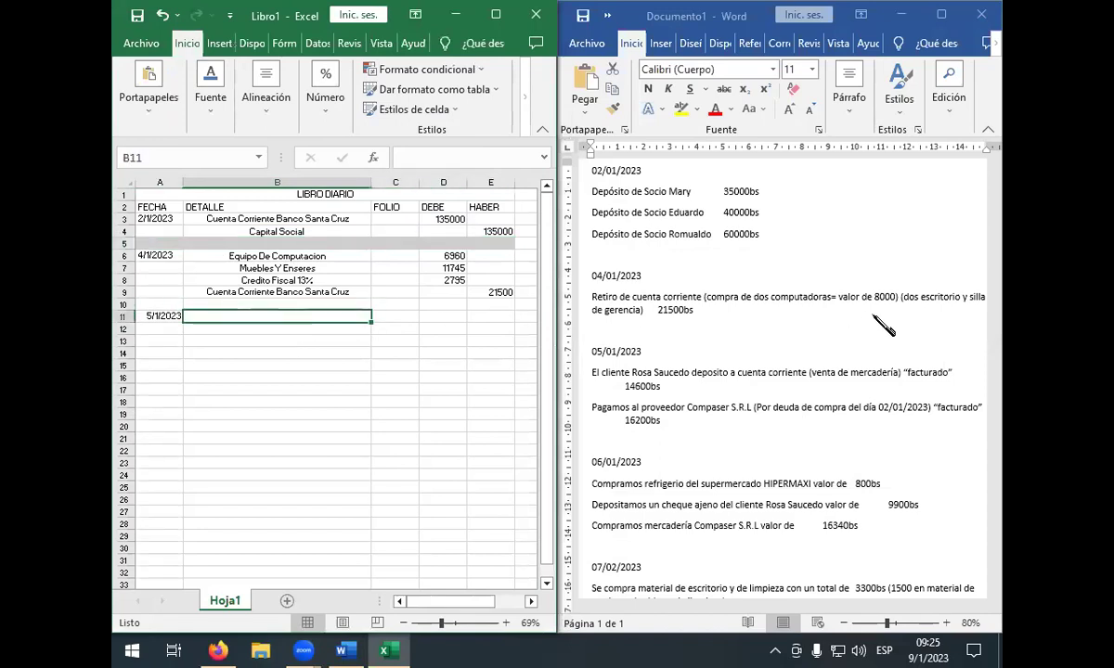
- Align the date in cell A11 to the left like the other FECHA entries
{"action": "scroll", "coordinate": [845, 360], "scroll_direction": "down", "scroll_amount": 1}
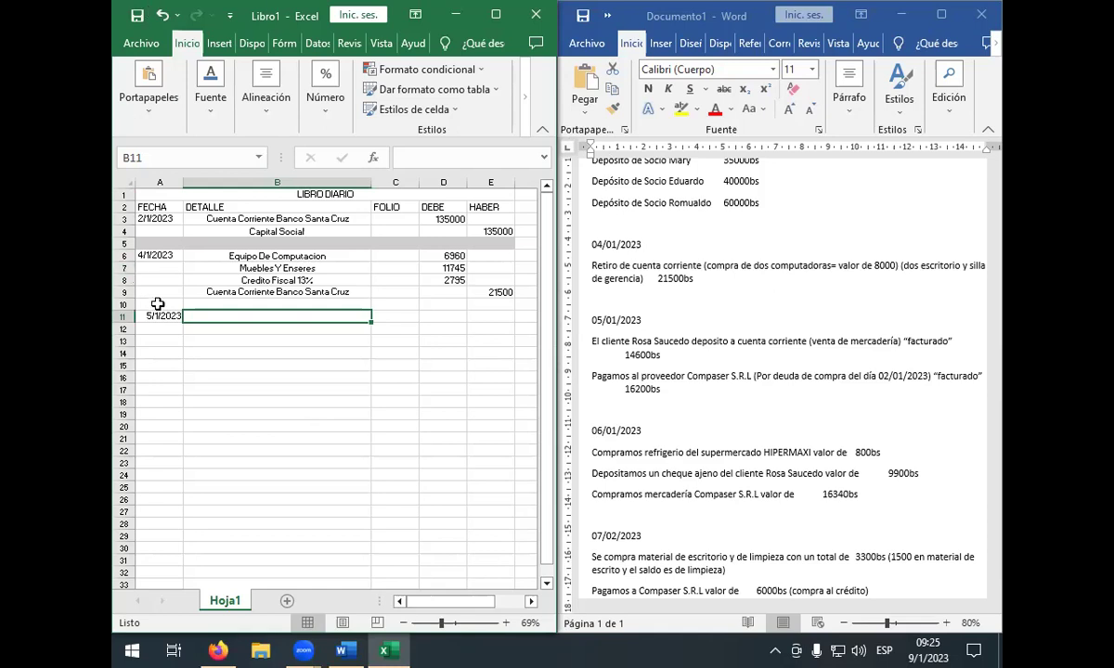
{"action": "left_click", "coordinate": [151, 316]}
{"action": "left_click", "coordinate": [266, 92]}
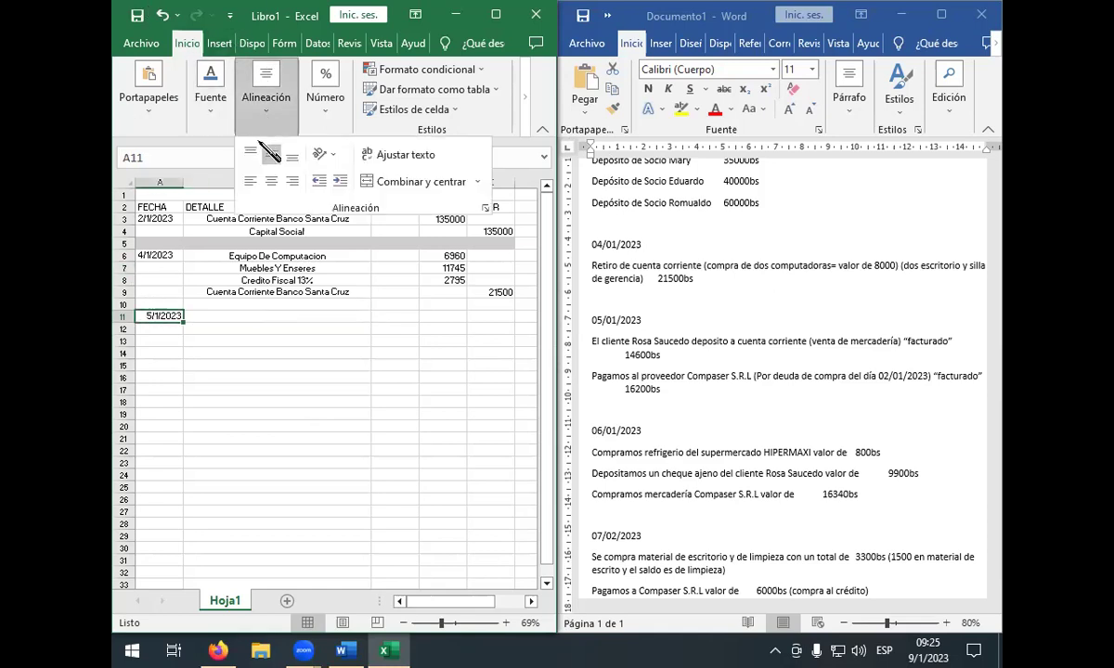
{"action": "left_click", "coordinate": [250, 181]}
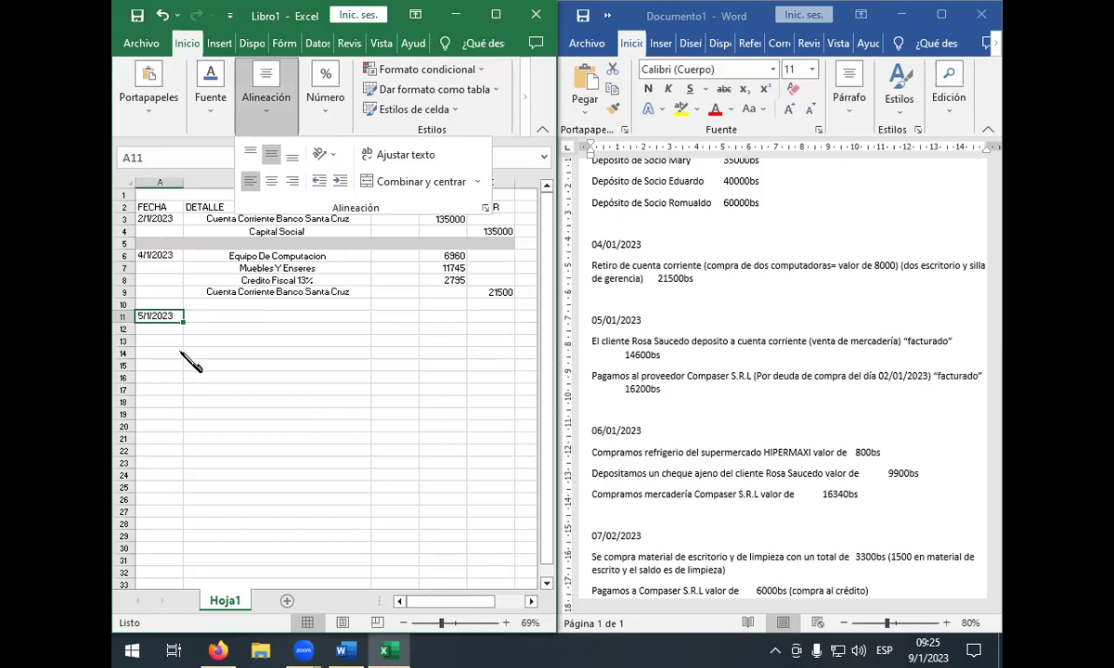
{"action": "left_click", "coordinate": [214, 292]}
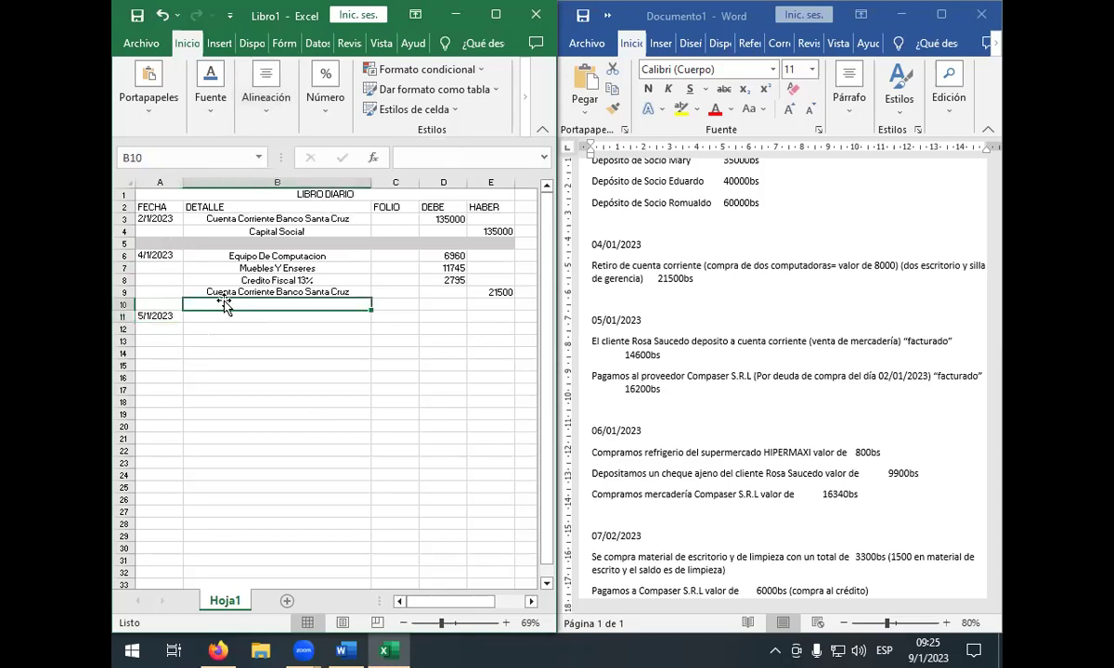
- Copy Cuenta Corriente Banco Santa Cruz from B9 into B11 as the first account of the 5/1/2023 entry
{"action": "left_click", "coordinate": [220, 319]}
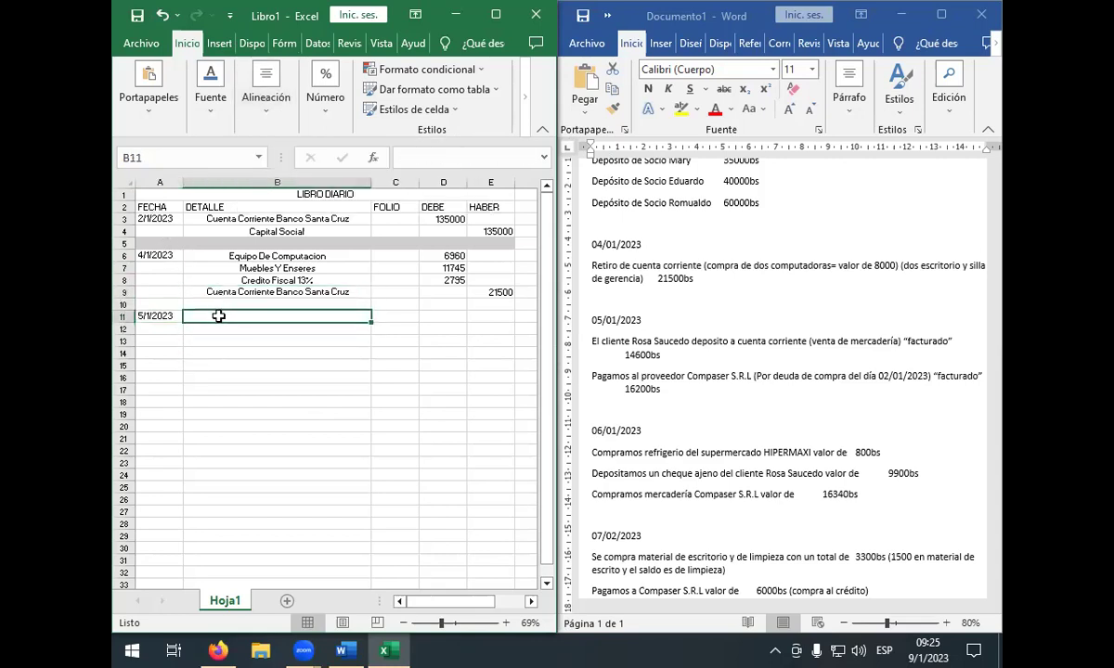
{"action": "type", "text": "5/1/2023"}
{"action": "key", "text": "BackSpace"}
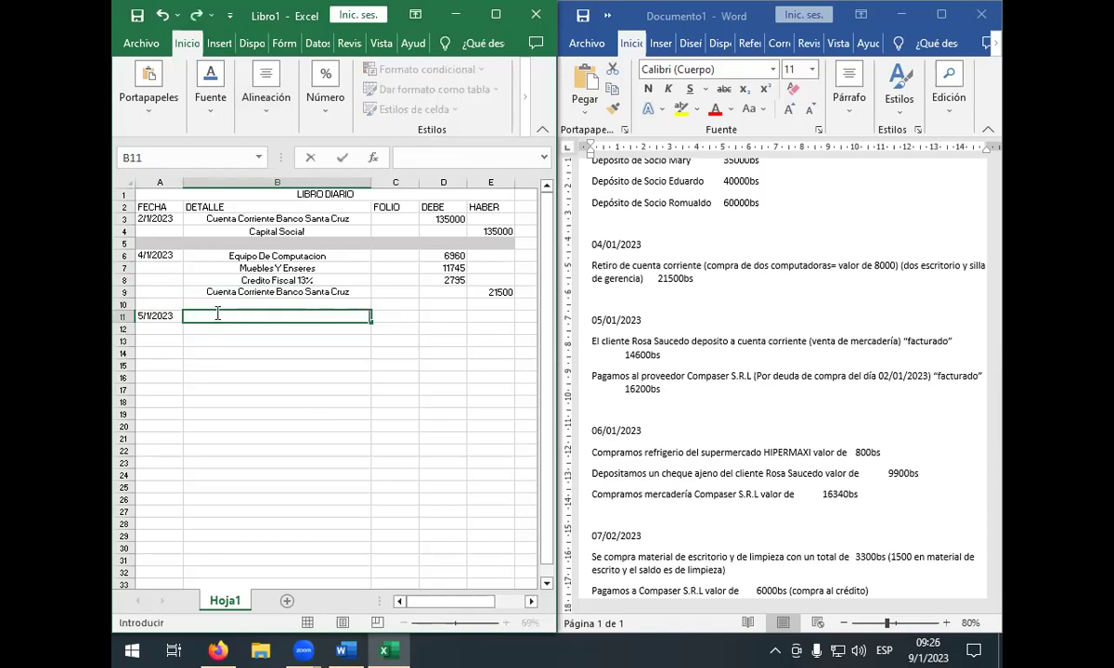
{"action": "left_click", "coordinate": [223, 295]}
{"action": "key", "text": "ctrl+c"}
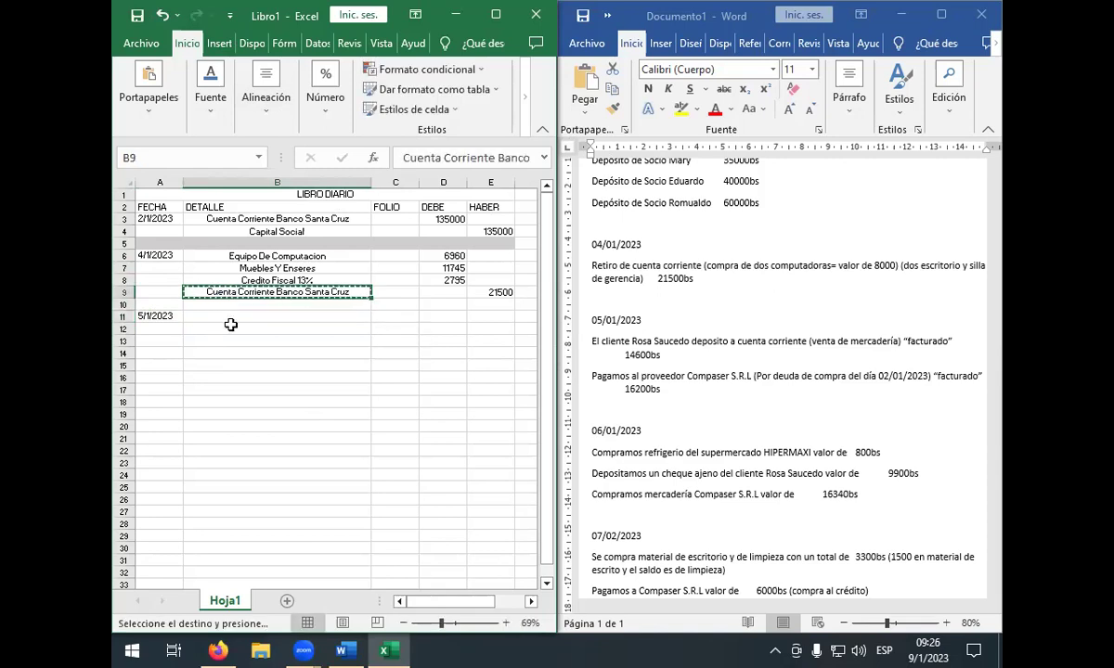
{"action": "left_click", "coordinate": [224, 315]}
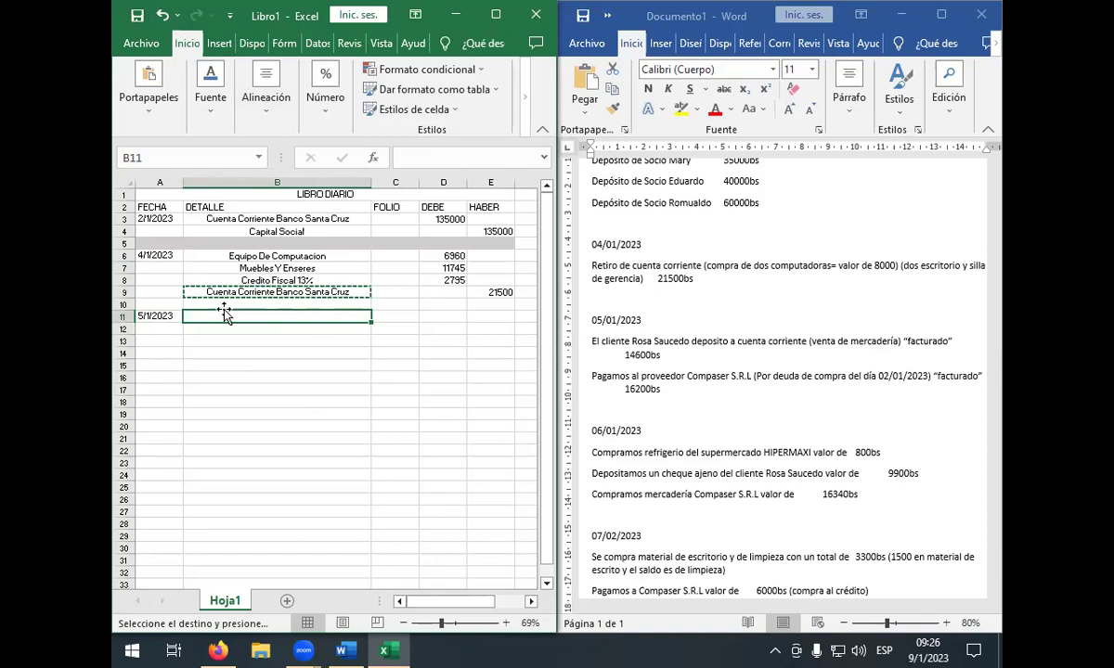
{"action": "key", "text": "Return"}
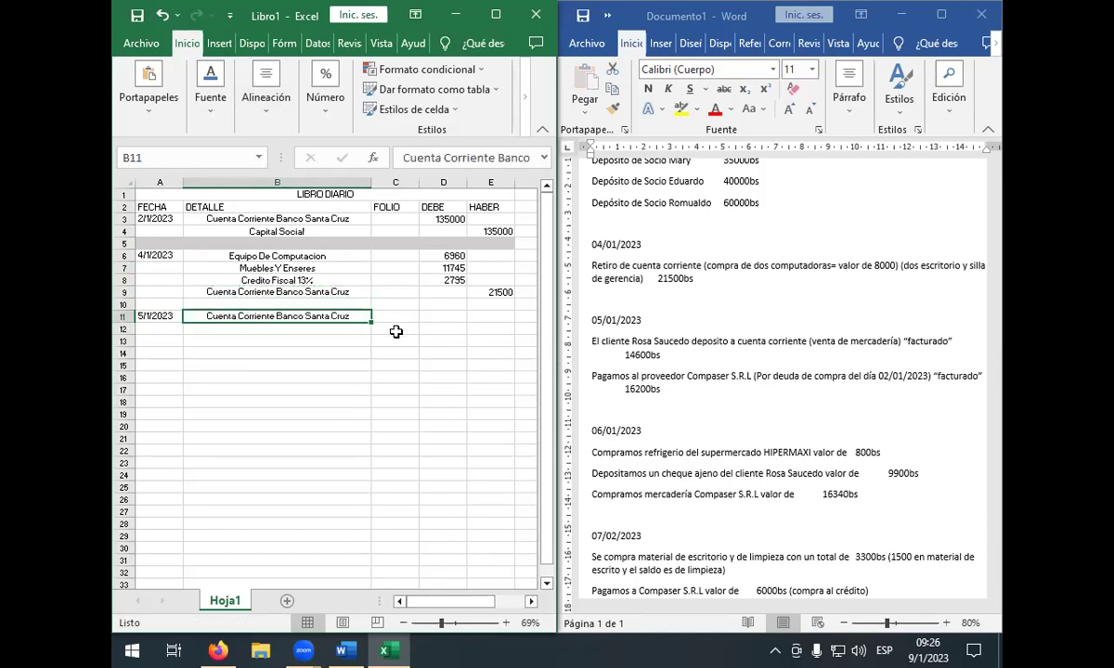
- Enter 14600 as the DEBE amount for Cuenta Corriente Banco Santa Cruz in cell D11
{"action": "left_click", "coordinate": [435, 314]}
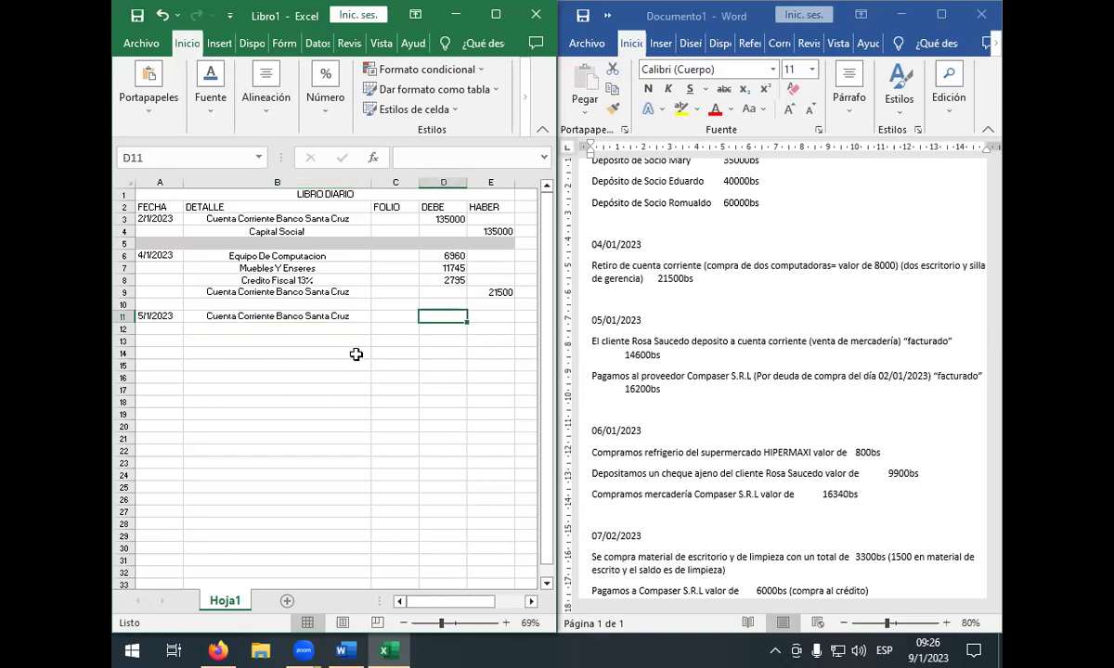
{"action": "type", "text": "14600"}
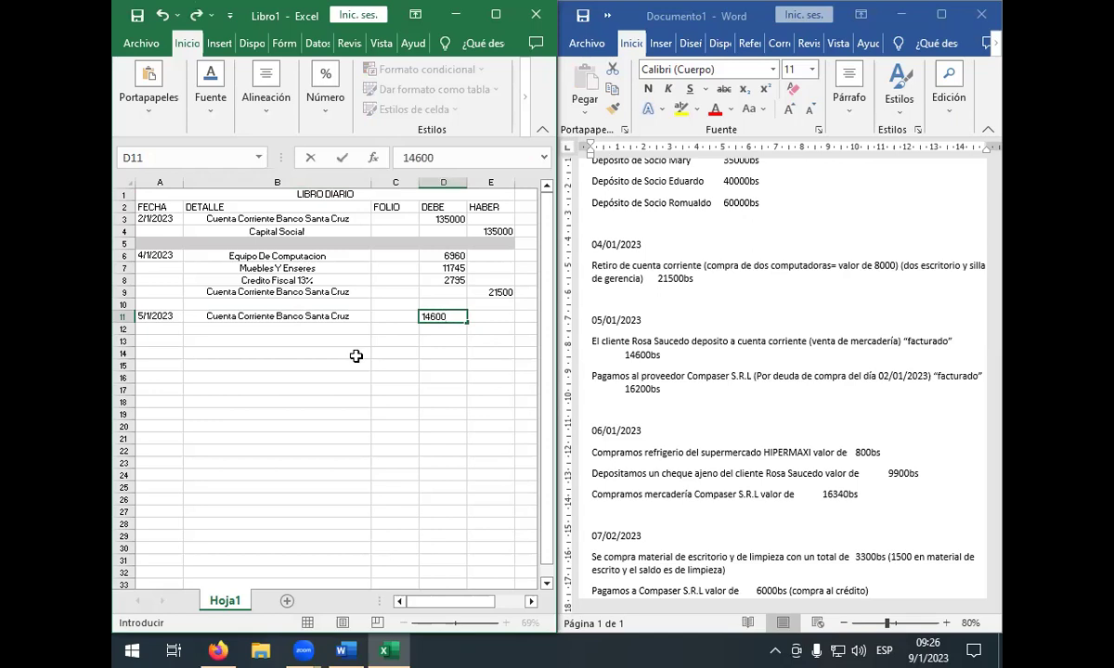
{"action": "left_click", "coordinate": [233, 339]}
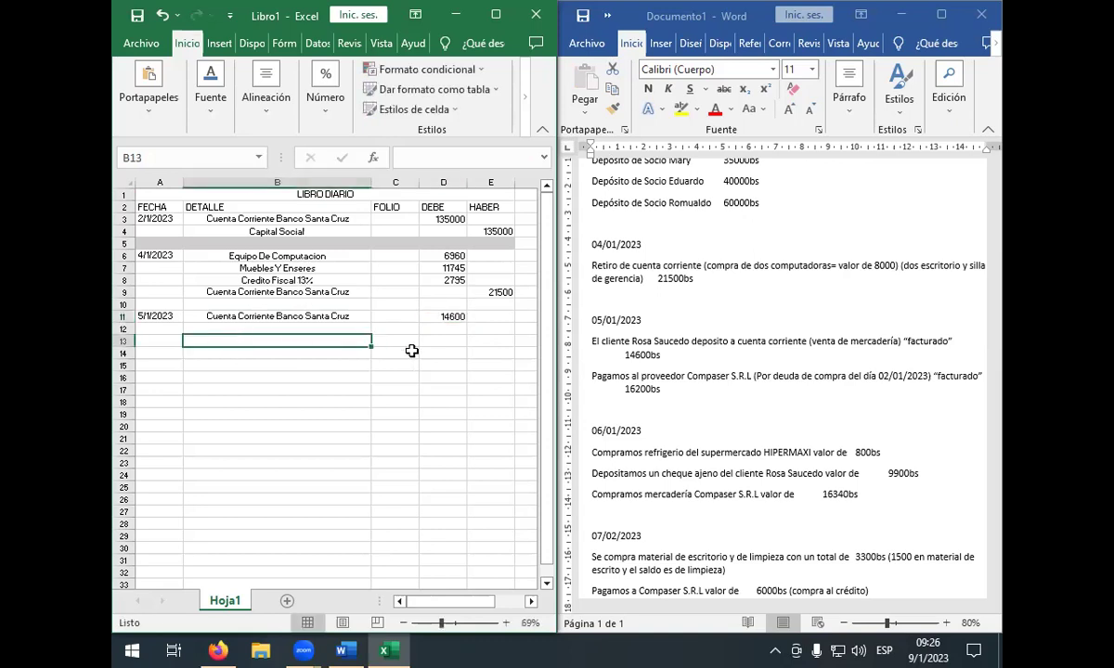
- Calculate 3% of the deposit in cell D12 of the DEBE column with the formula +14600*3%
{"action": "left_click", "coordinate": [450, 330]}
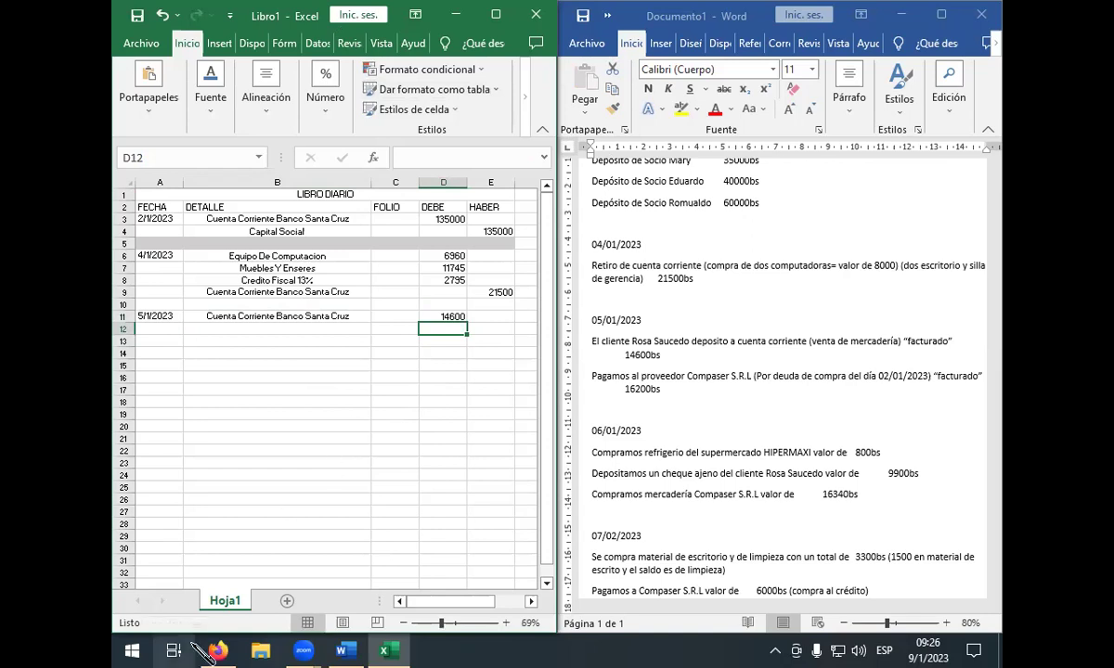
{"action": "type", "text": "14"}
{"action": "type", "text": "00"}
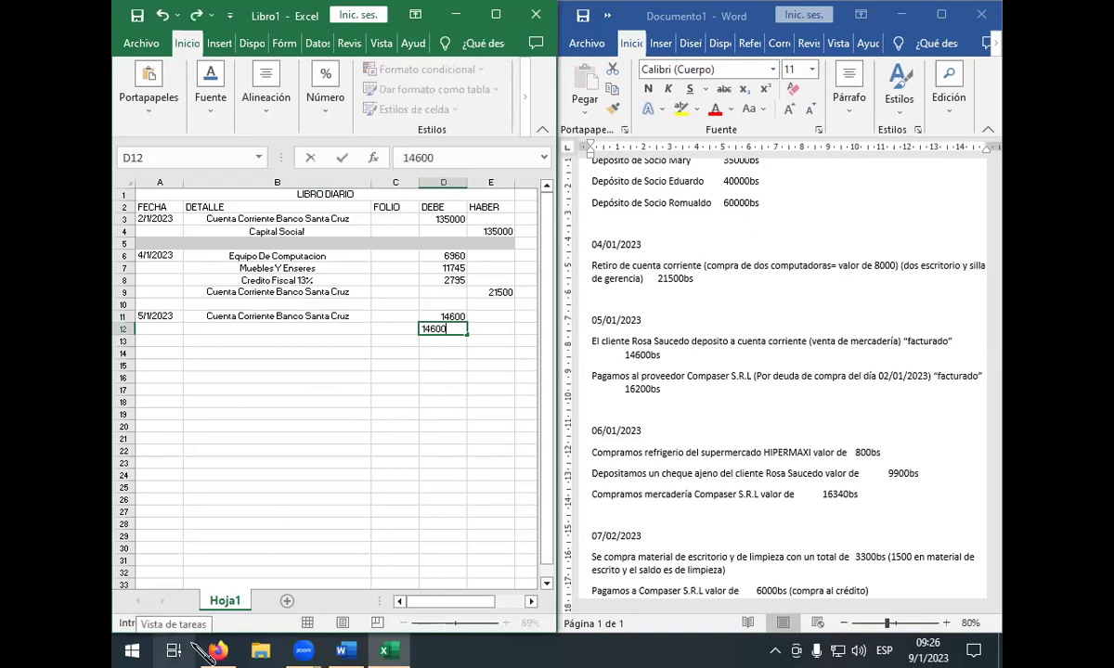
{"action": "key", "text": "BackSpace"}
{"action": "key", "text": "BackSpace"}
{"action": "key", "text": "BackSpace"}
{"action": "key", "text": "BackSpace"}
{"action": "key", "text": "BackSpace"}
{"action": "type", "text": "+147"}
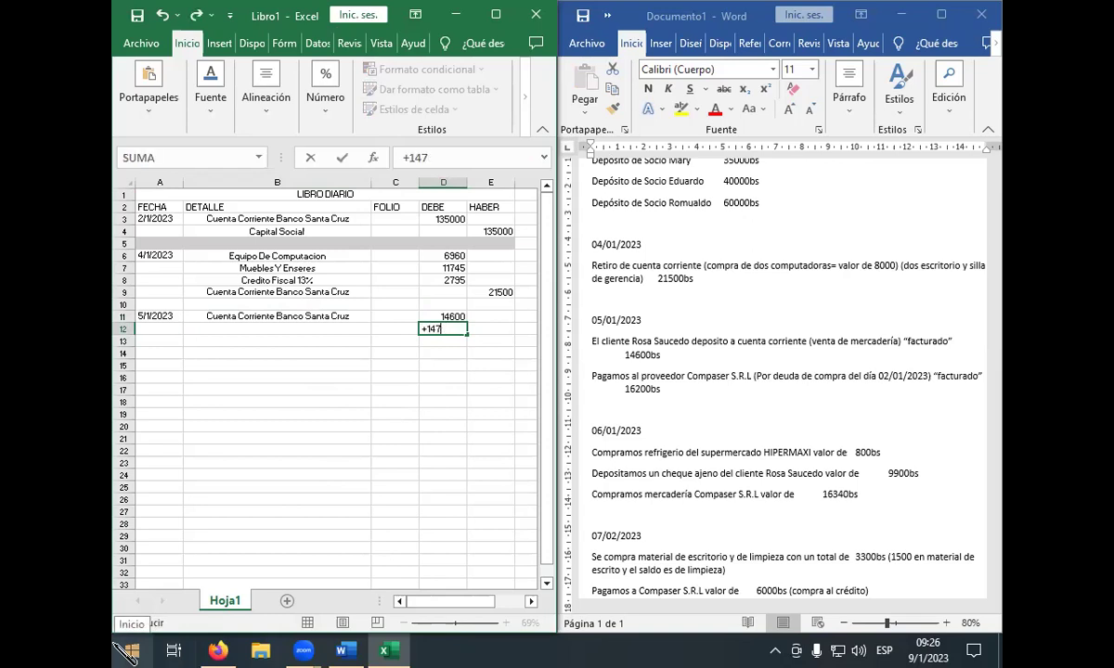
{"action": "key", "text": "BackSpace"}
{"action": "type", "text": "600"}
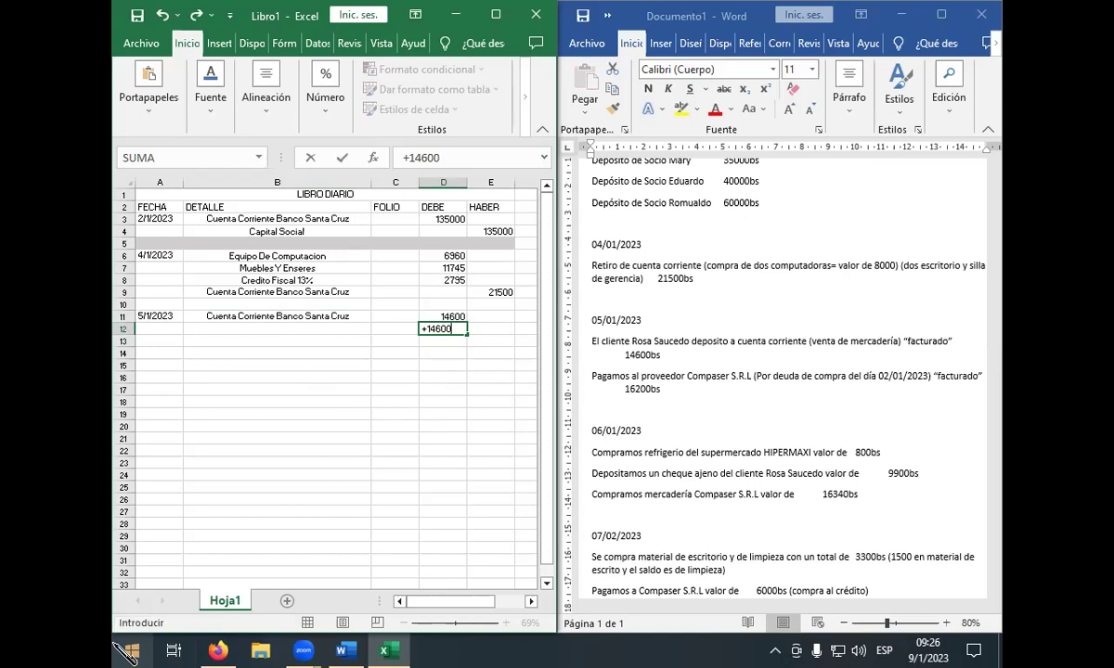
{"action": "type", "text": "*3%"}
{"action": "key", "text": "Return"}
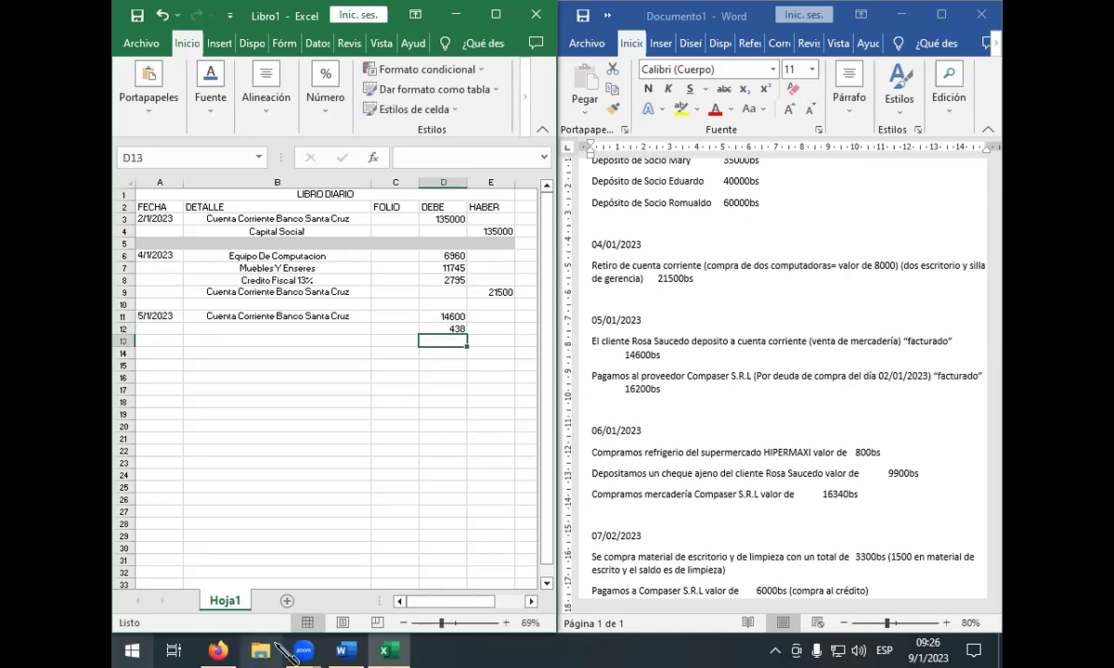
- Enter the account name Impuesto Sobre Transaccion (I.T) in cell B12 beside the 3% amount
{"action": "left_click", "coordinate": [281, 328]}
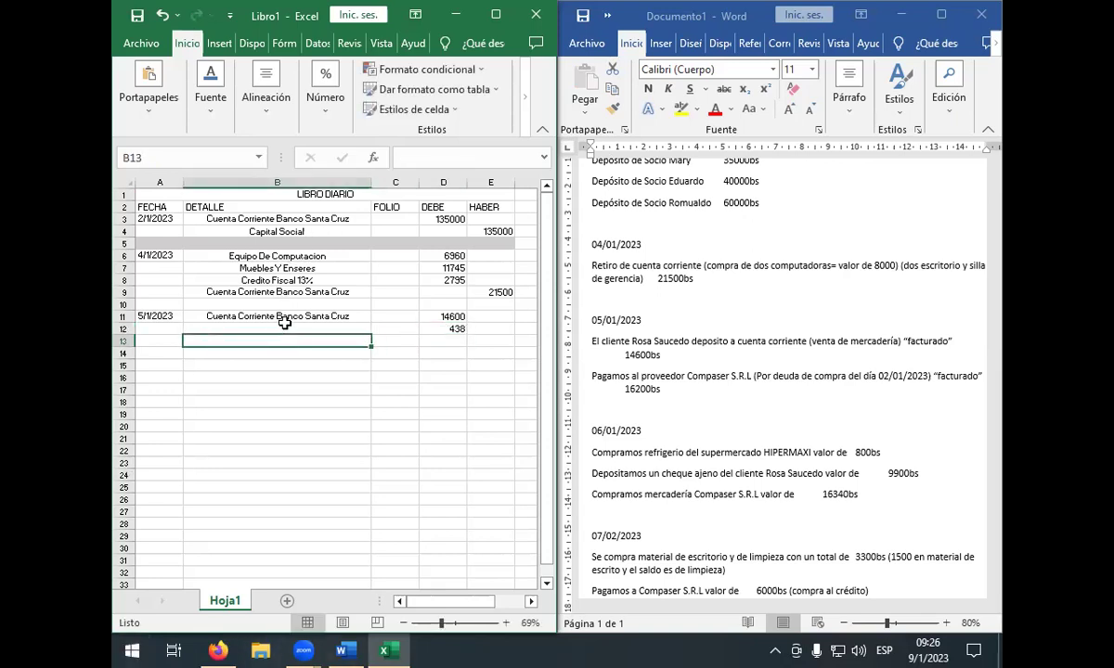
{"action": "left_click", "coordinate": [430, 329]}
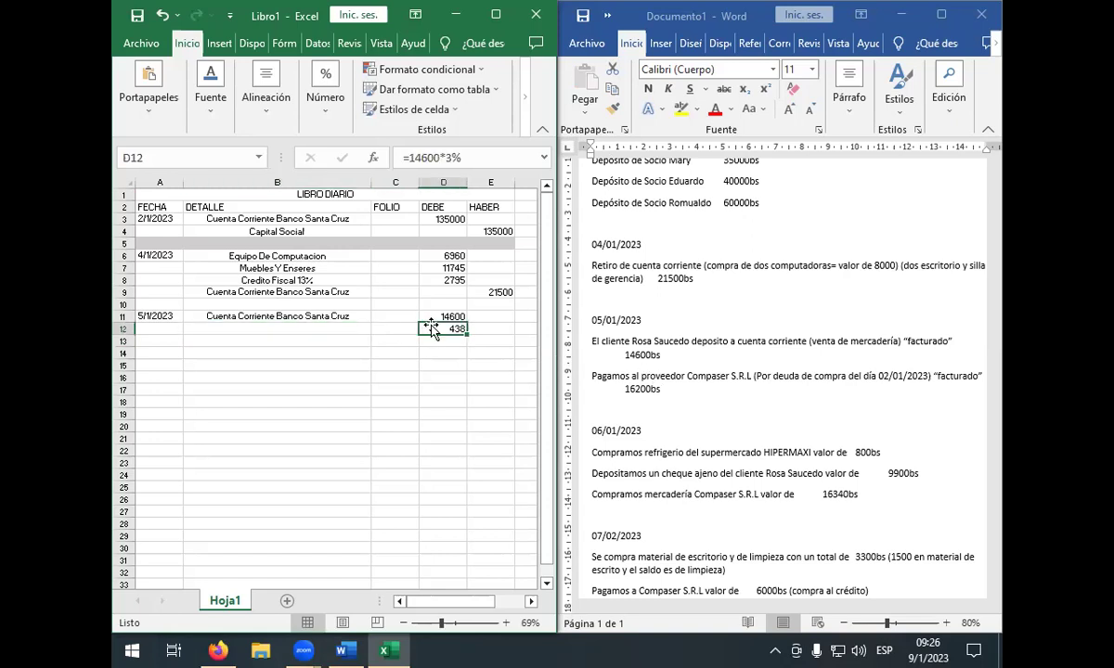
{"action": "left_click", "coordinate": [346, 329]}
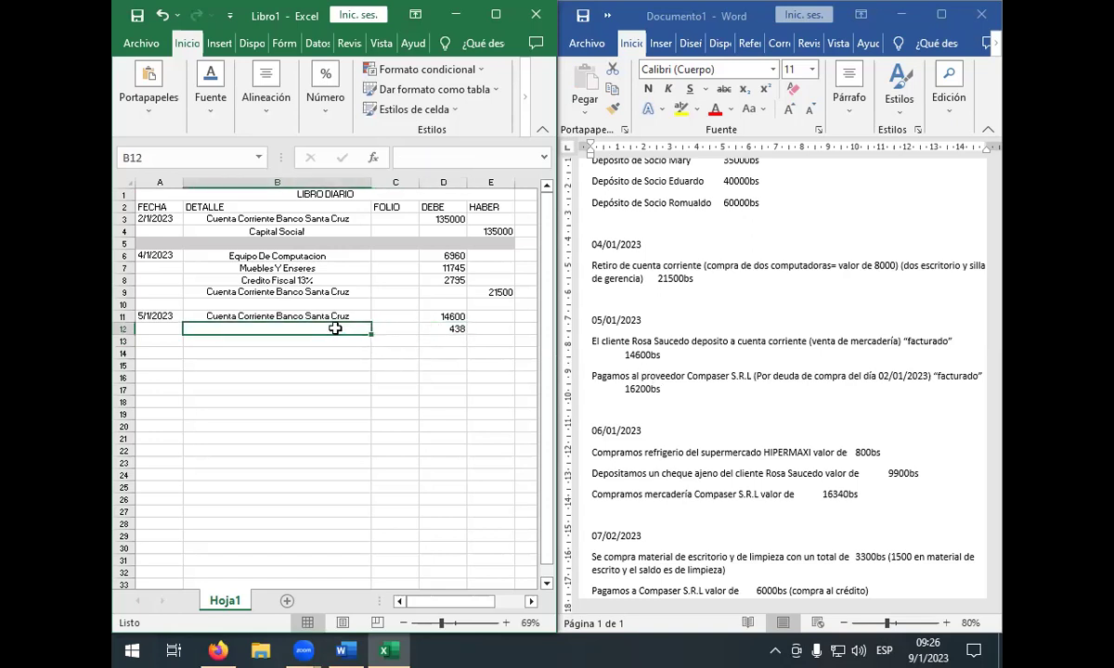
{"action": "type", "text": "Impuesto"}
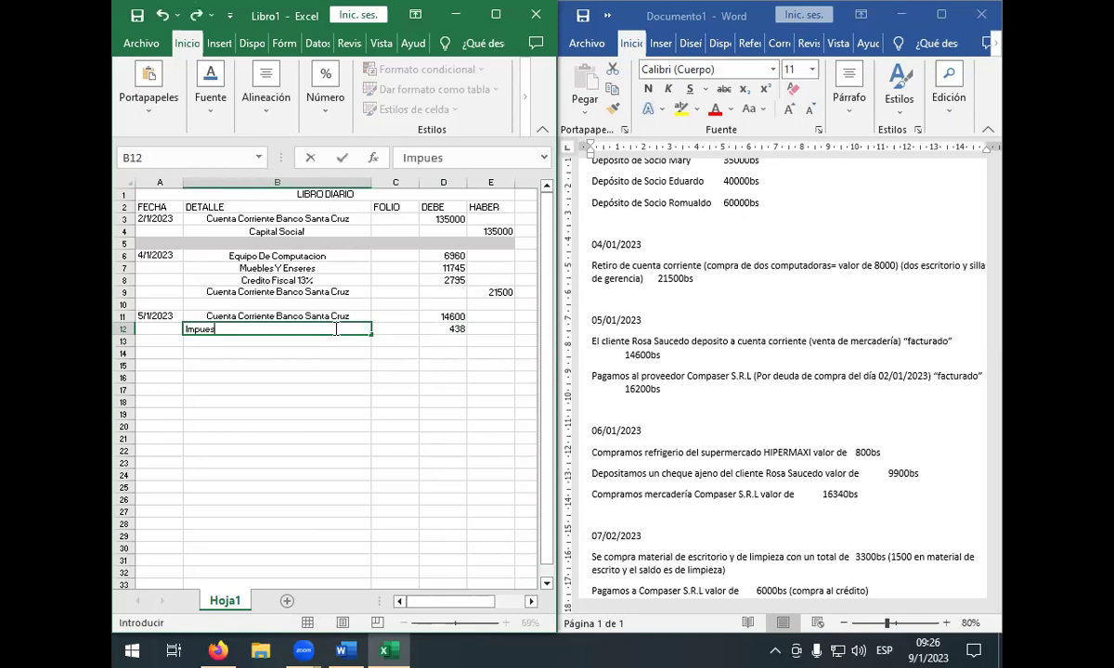
{"action": "key", "text": "BackSpace"}
{"action": "key", "text": "BackSpace"}
{"action": "type", "text": "to Sobre Tran"}
{"action": "key", "text": "BackSpace"}
{"action": "type", "text": "nsaccion"}
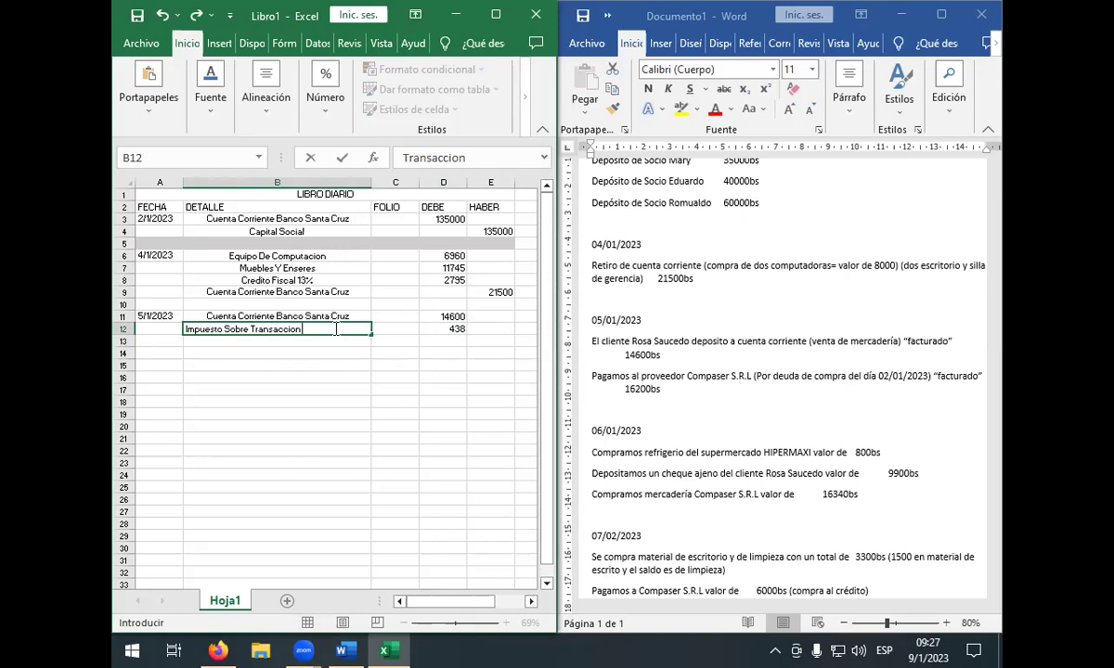
{"action": "type", "text": " (I.T)"}
{"action": "key", "text": "Return"}
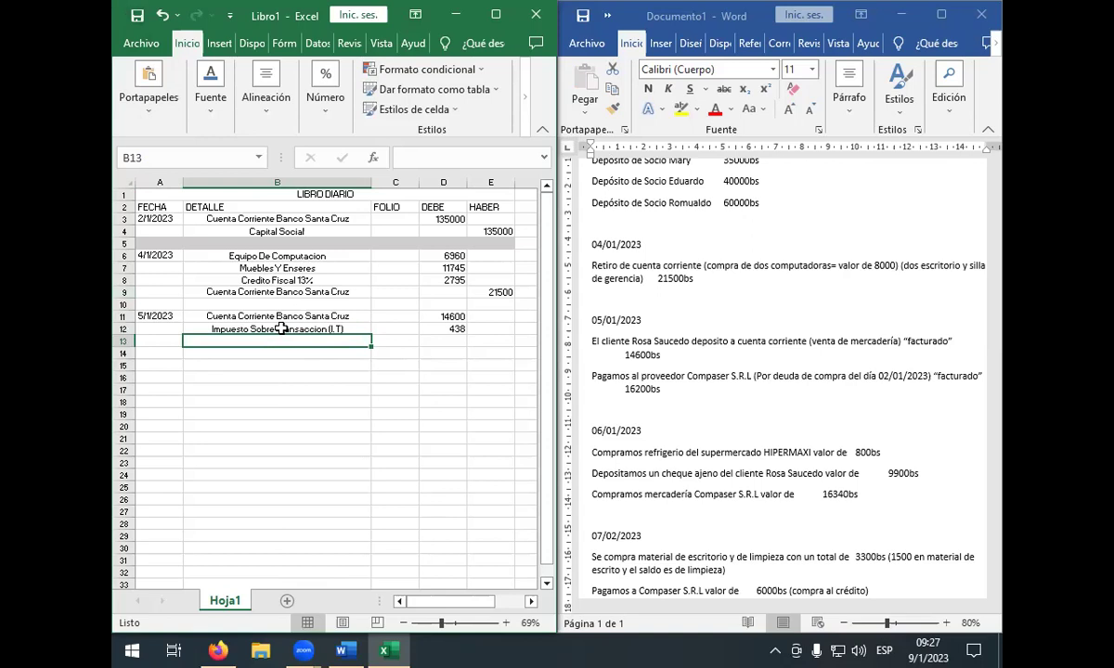
- Add the accounts Venta De Mercaderia in B13 and Credito Fiscal in B14 of the DETALLE column
{"action": "type", "text": "V"}
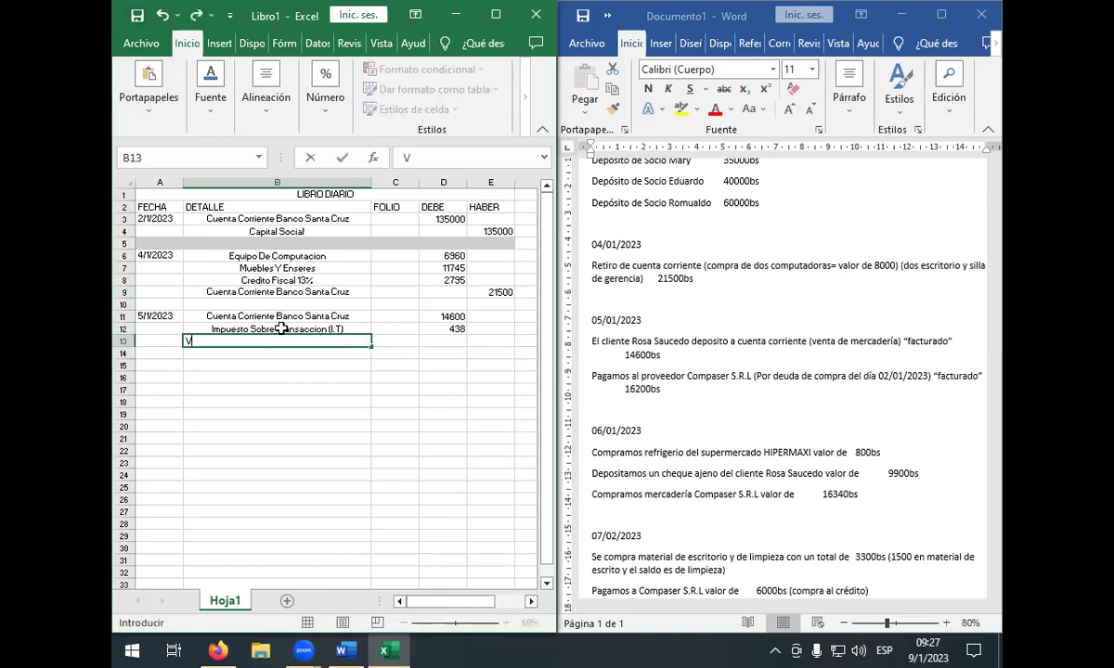
{"action": "type", "text": "enta De M"}
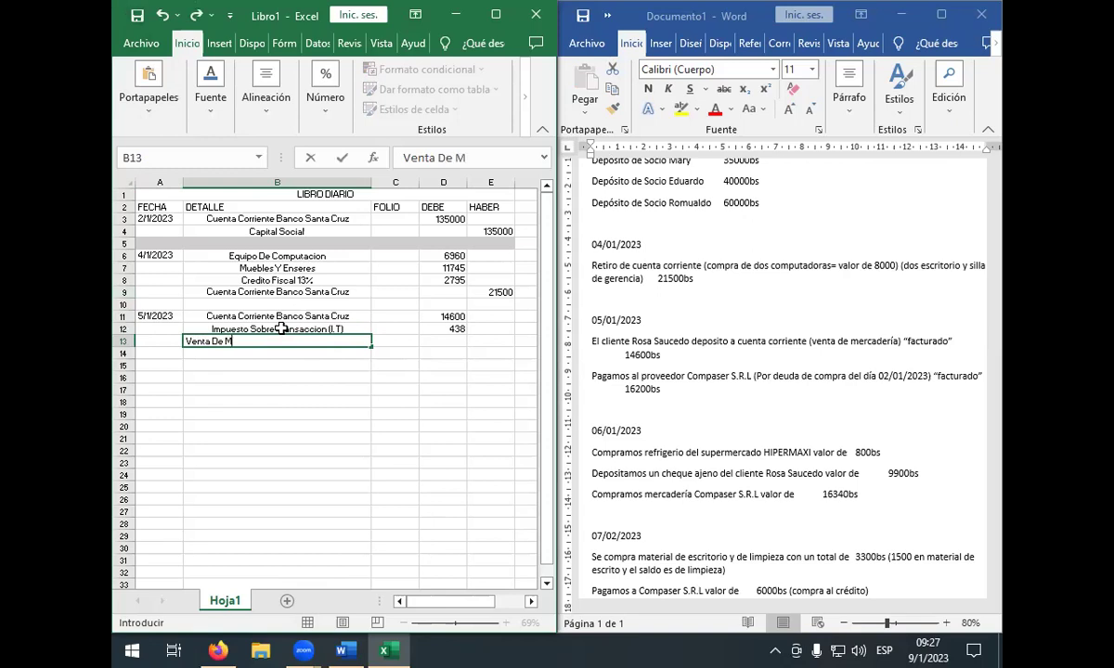
{"action": "type", "text": "ercaderia"}
{"action": "key", "text": "Return"}
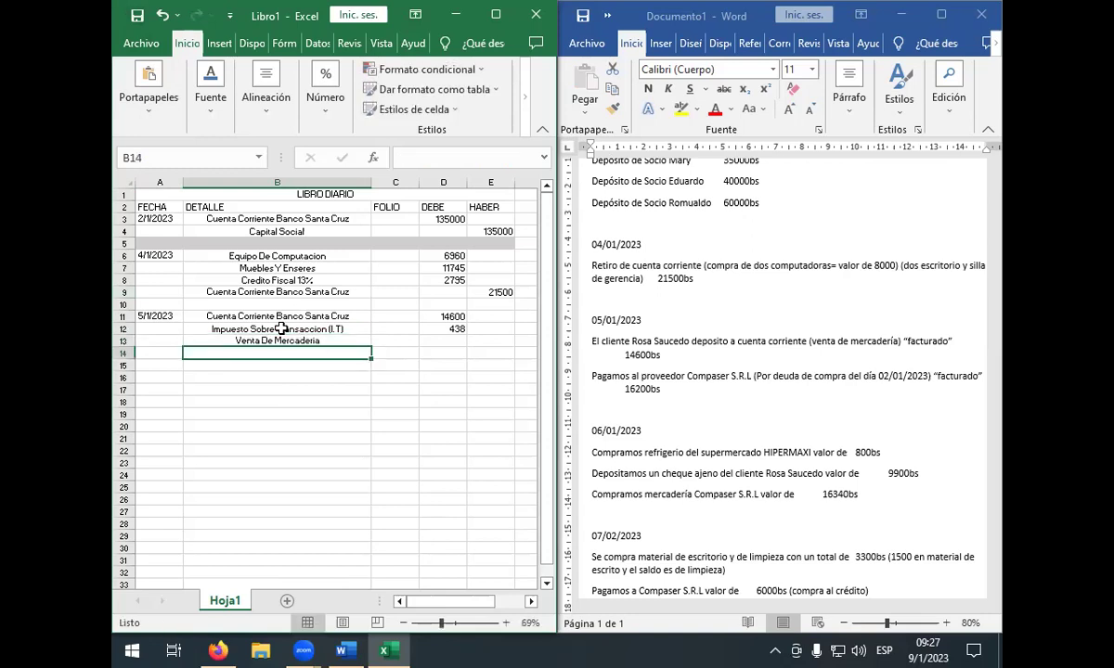
{"action": "type", "text": "C"}
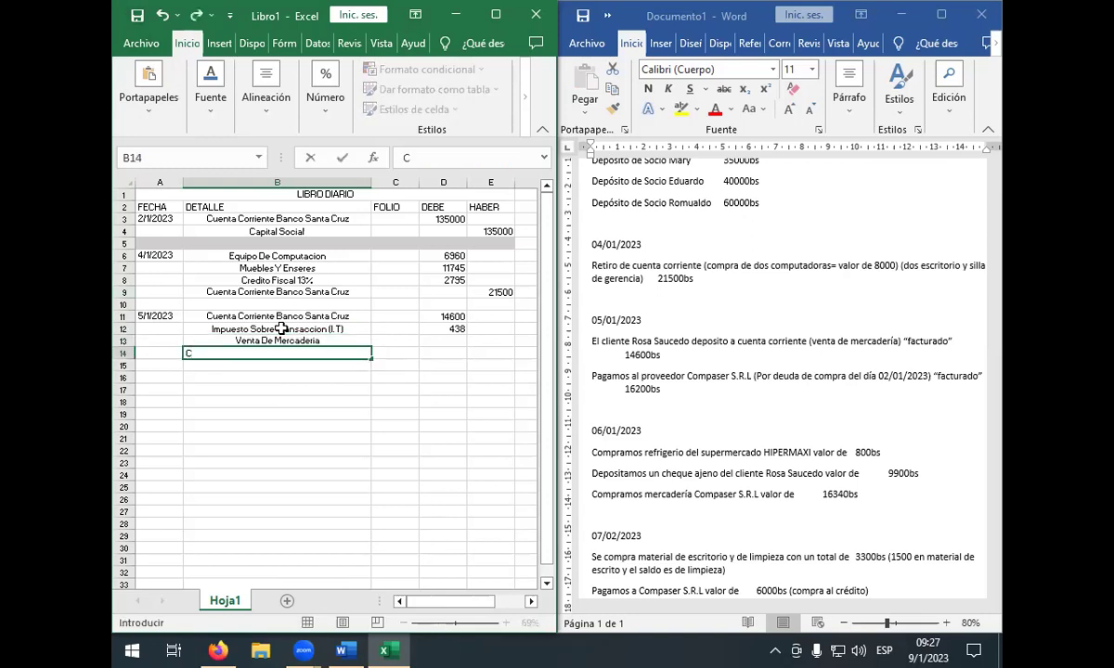
{"action": "type", "text": "redito Fiscal"}
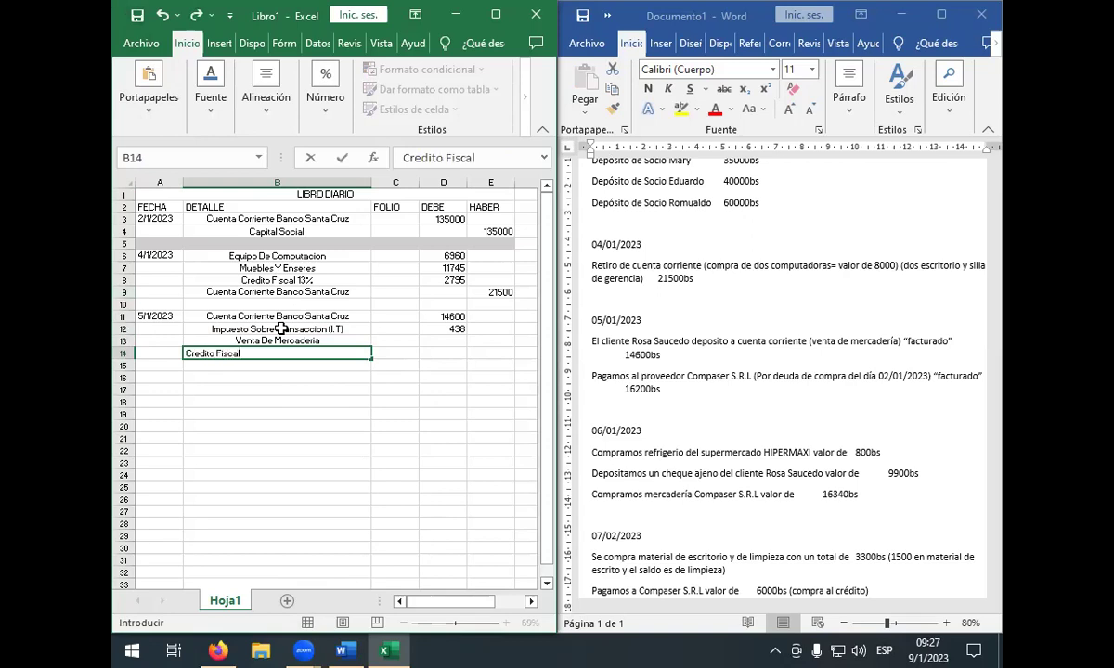
{"action": "key", "text": "Tab"}
{"action": "key", "text": "Tab"}
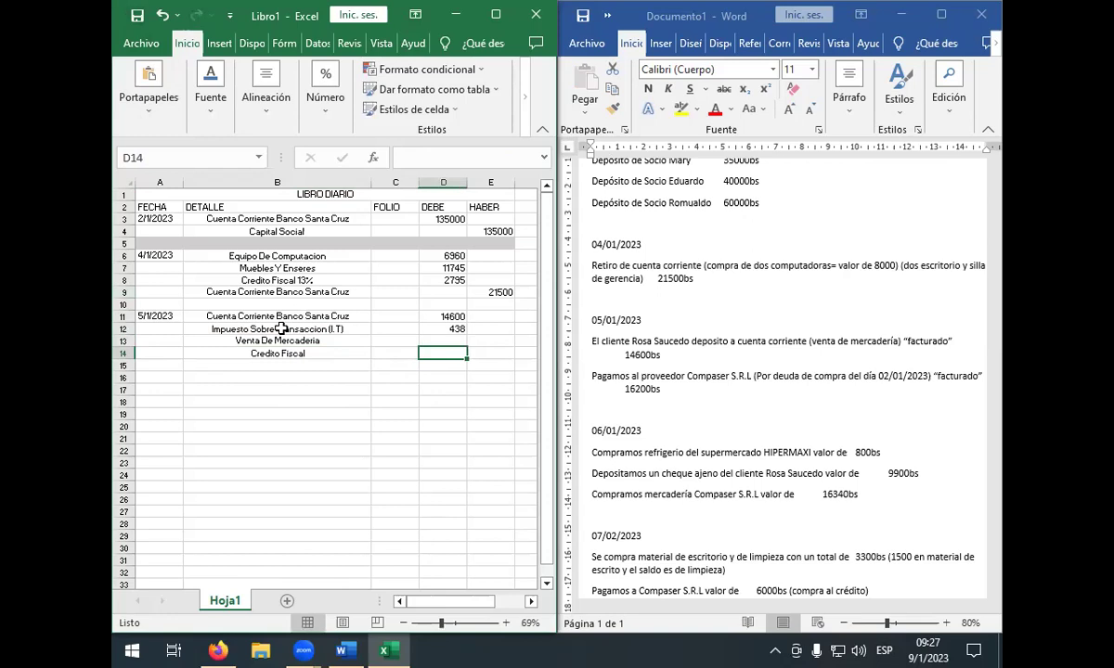
{"action": "key", "text": "Up"}
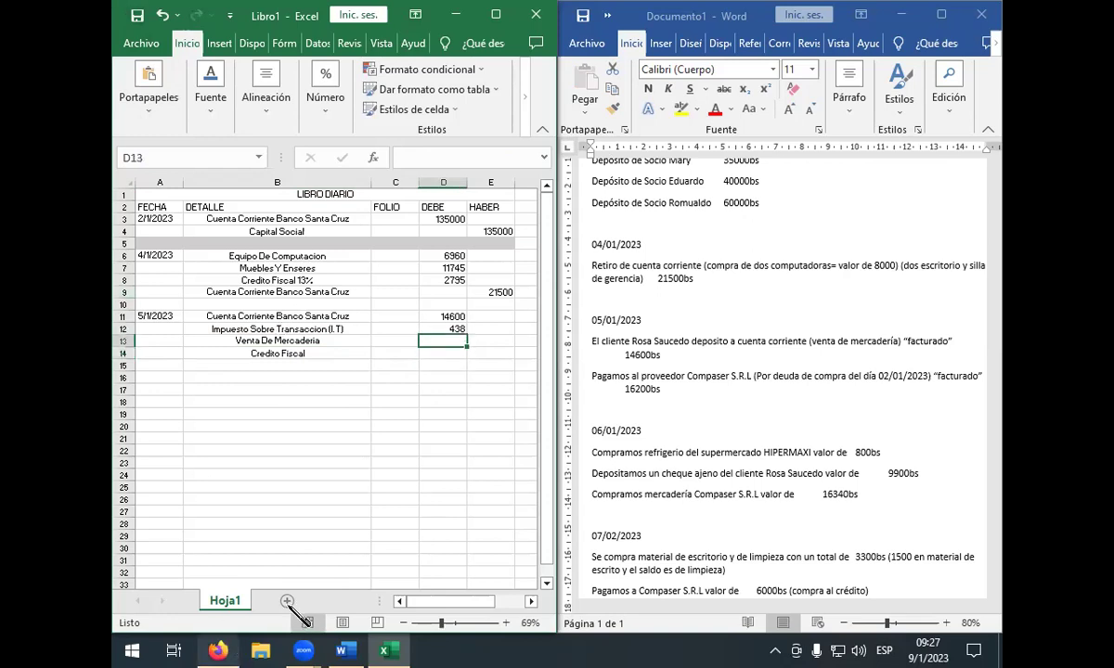
- Enter I.T Por Pagar in cell B15 as the last account of the 5/1/2023 entry
{"action": "left_click", "coordinate": [286, 376]}
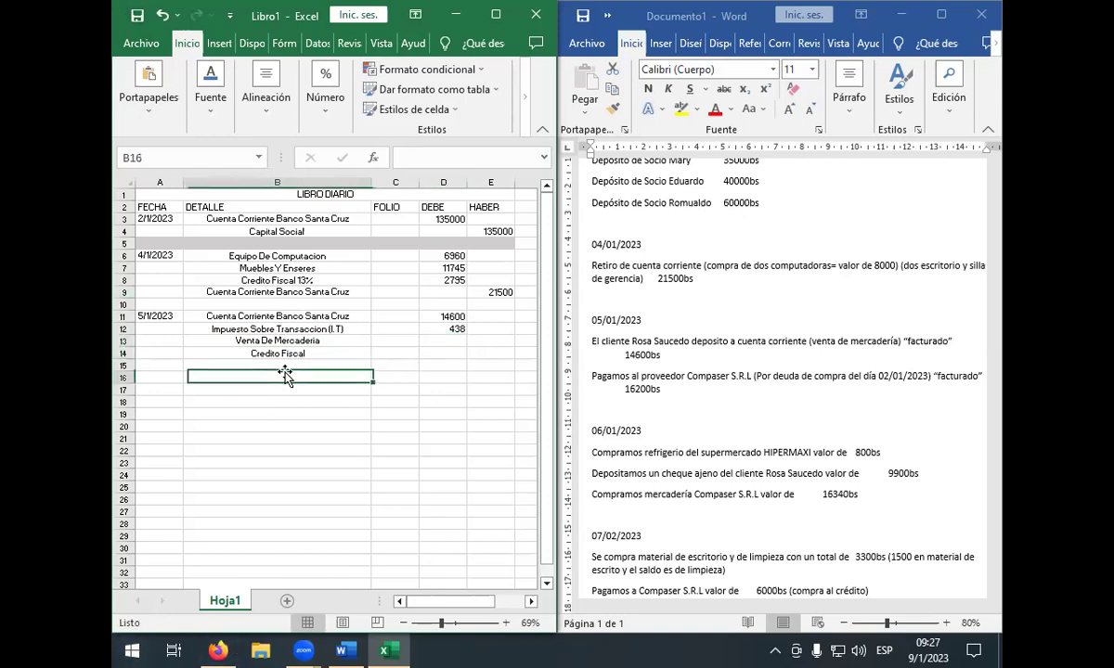
{"action": "left_click", "coordinate": [290, 367]}
{"action": "type", "text": "i"}
{"action": "key", "text": "BackSpace"}
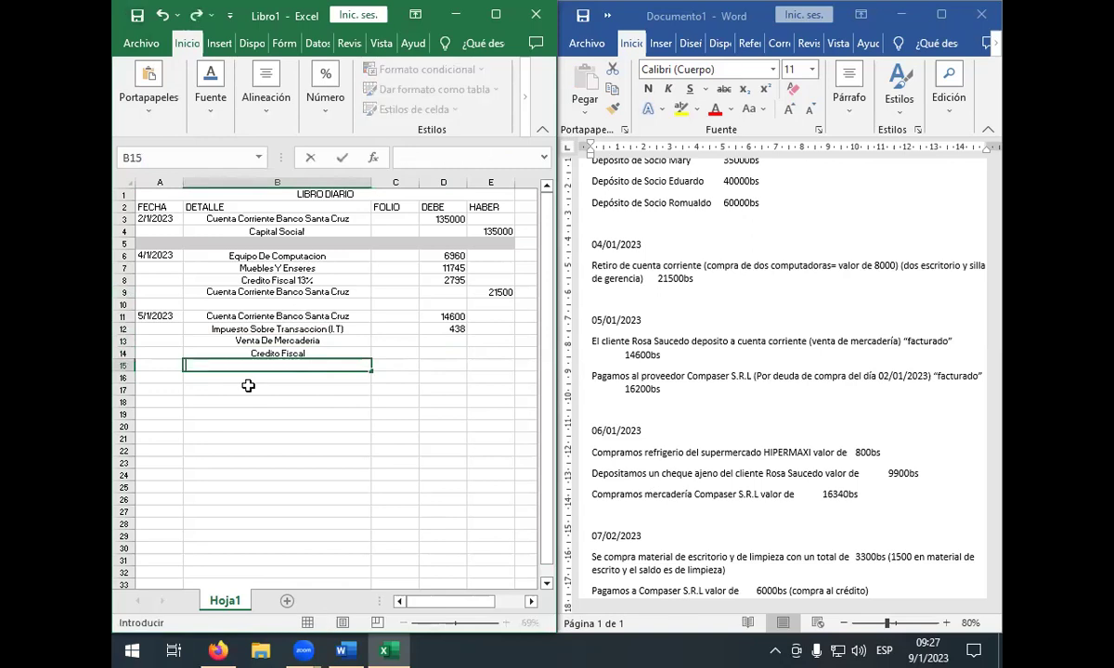
{"action": "type", "text": "mpuesto Sobre"}
{"action": "key", "text": "Escape"}
{"action": "type", "text": "I.T"}
{"action": "type", "text": " pol"}
{"action": "key", "text": "BackSpace"}
{"action": "key", "text": "BackSpace"}
{"action": "key", "text": "BackSpace"}
{"action": "key", "text": "BackSpace"}
{"action": "type", "text": "Por Pag"}
{"action": "key", "text": "BackSpace"}
{"action": "key", "text": "BackSpace"}
{"action": "type", "text": "agar"}
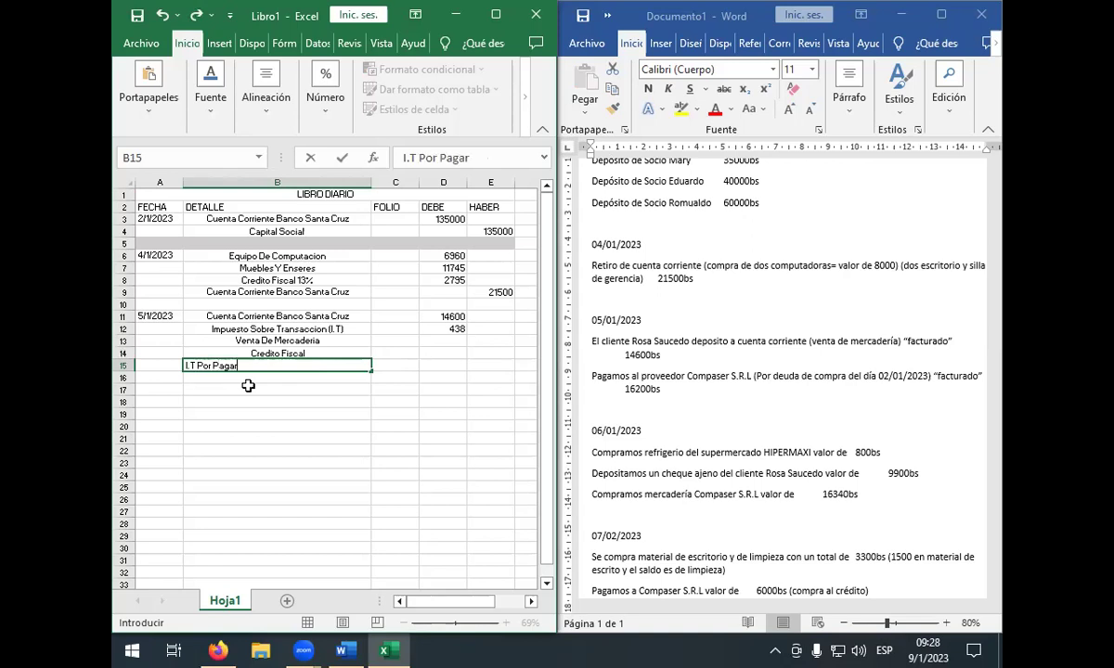
{"action": "left_click", "coordinate": [430, 339]}
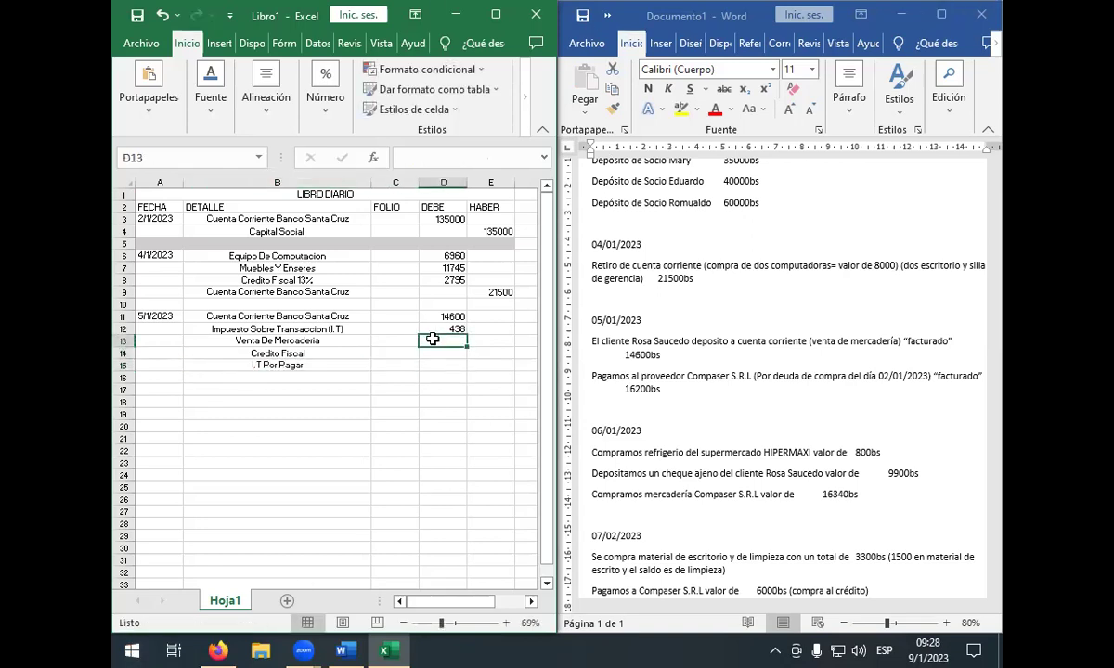
- Calculate the HABER amount for Venta De Mercaderia in E13 with the formula +D11*87%
{"action": "type", "text": "+"}
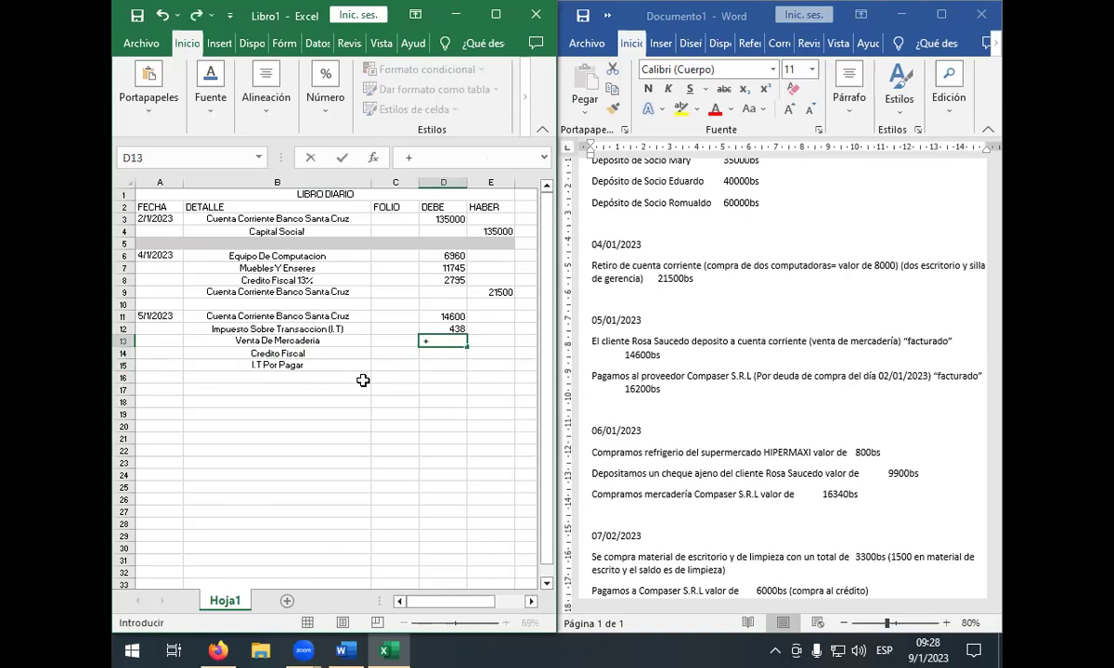
{"action": "key", "text": "BackSpace"}
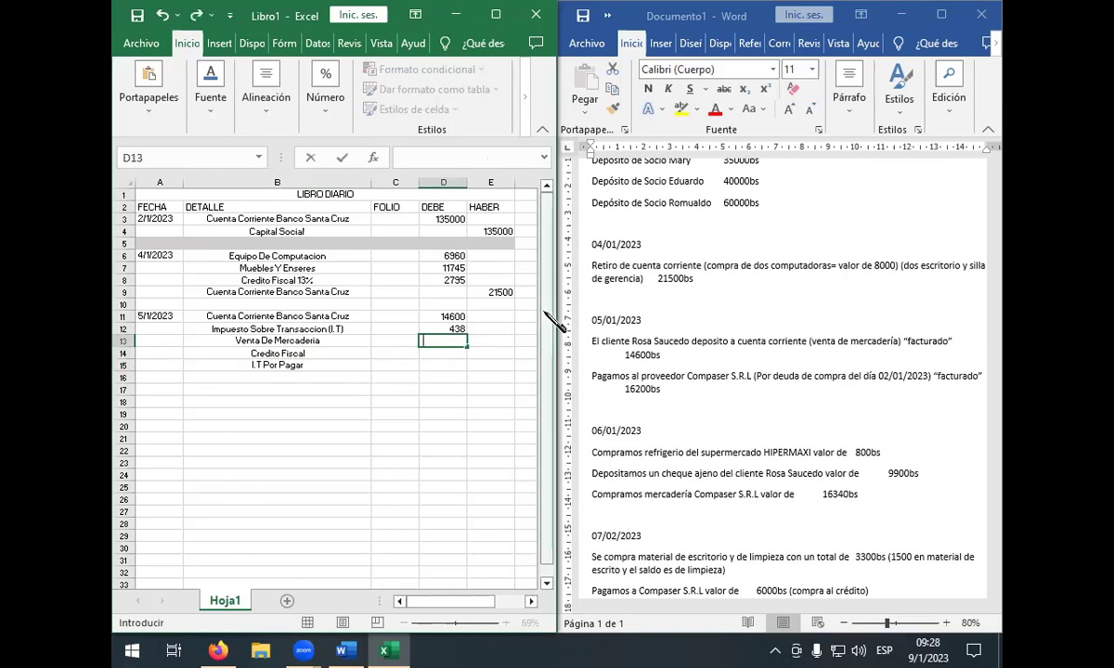
{"action": "key", "text": "Tab"}
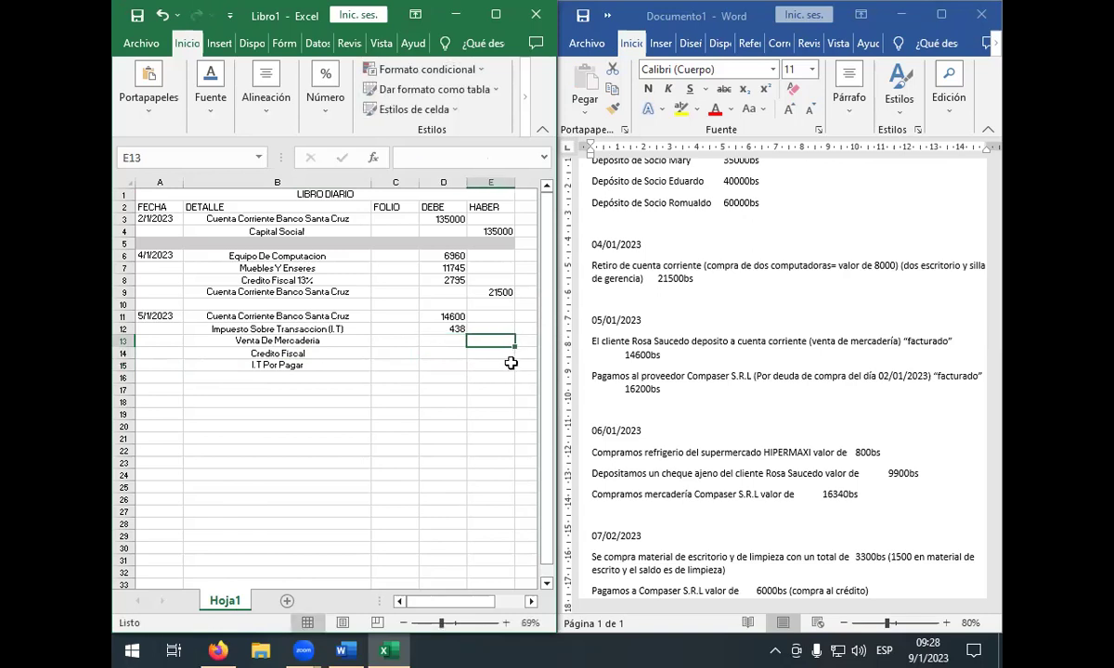
{"action": "type", "text": "+"}
{"action": "left_click", "coordinate": [444, 315]}
{"action": "left_click", "coordinate": [479, 343]}
{"action": "type", "text": "+"}
{"action": "left_click", "coordinate": [452, 318]}
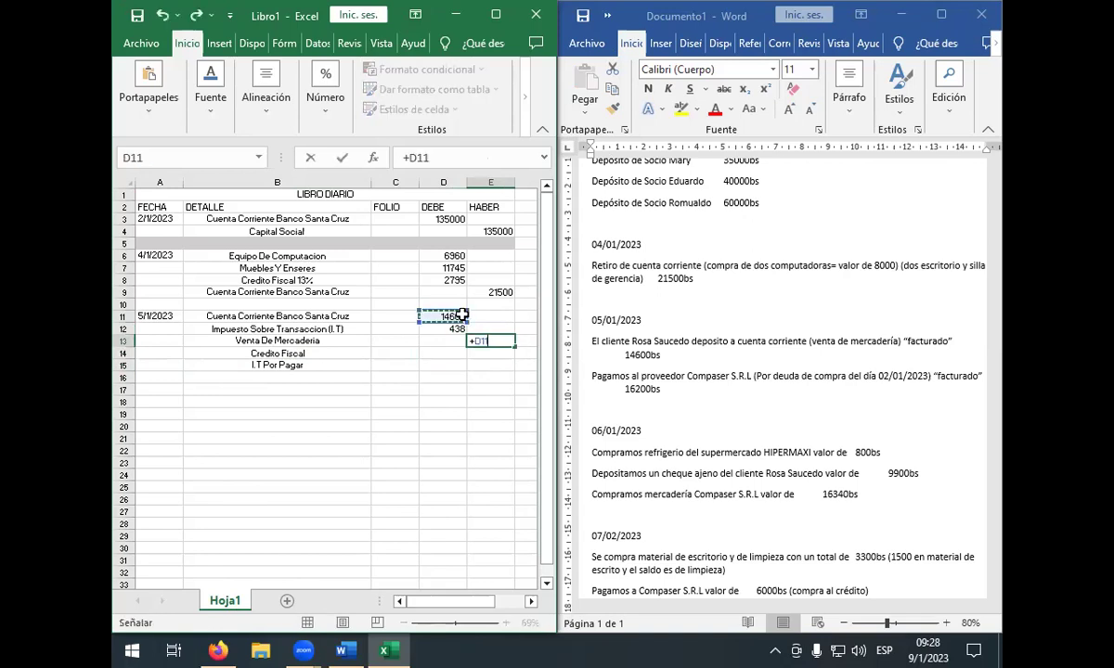
{"action": "type", "text": "*1"}
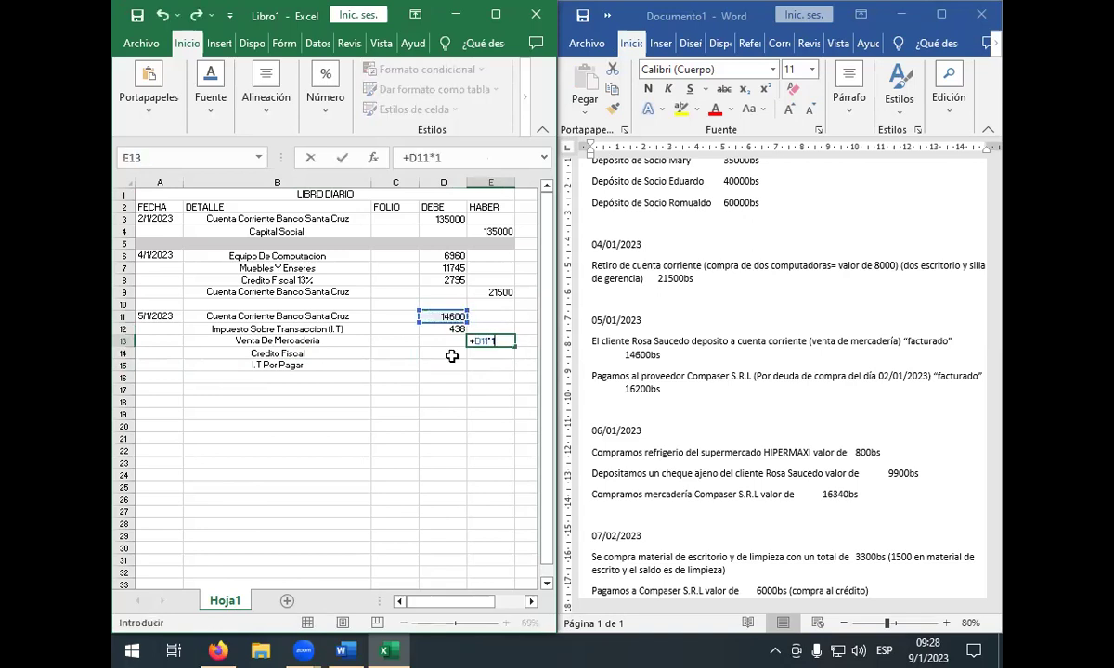
{"action": "key", "text": "BackSpace"}
{"action": "type", "text": "87&%"}
{"action": "key", "text": "BackSpace"}
{"action": "key", "text": "BackSpace"}
{"action": "type", "text": "%"}
{"action": "key", "text": "Return"}
- Calculate the HABER amount for Credito Fiscal in E14 with the formula +D11*13%
{"action": "type", "text": "+"}
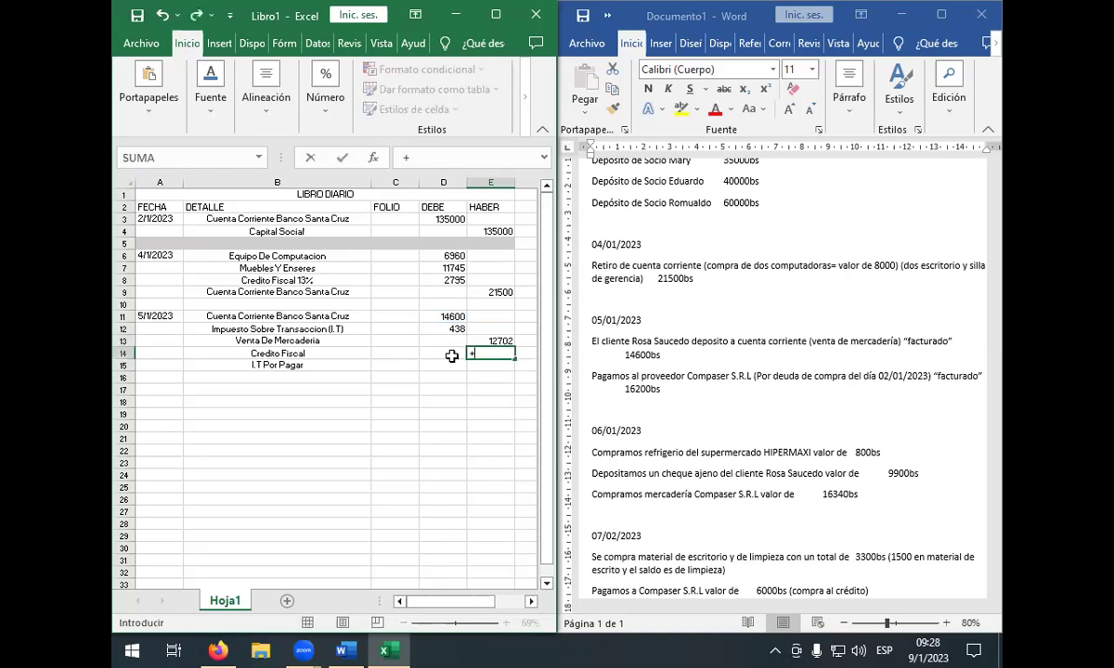
{"action": "left_click", "coordinate": [445, 317]}
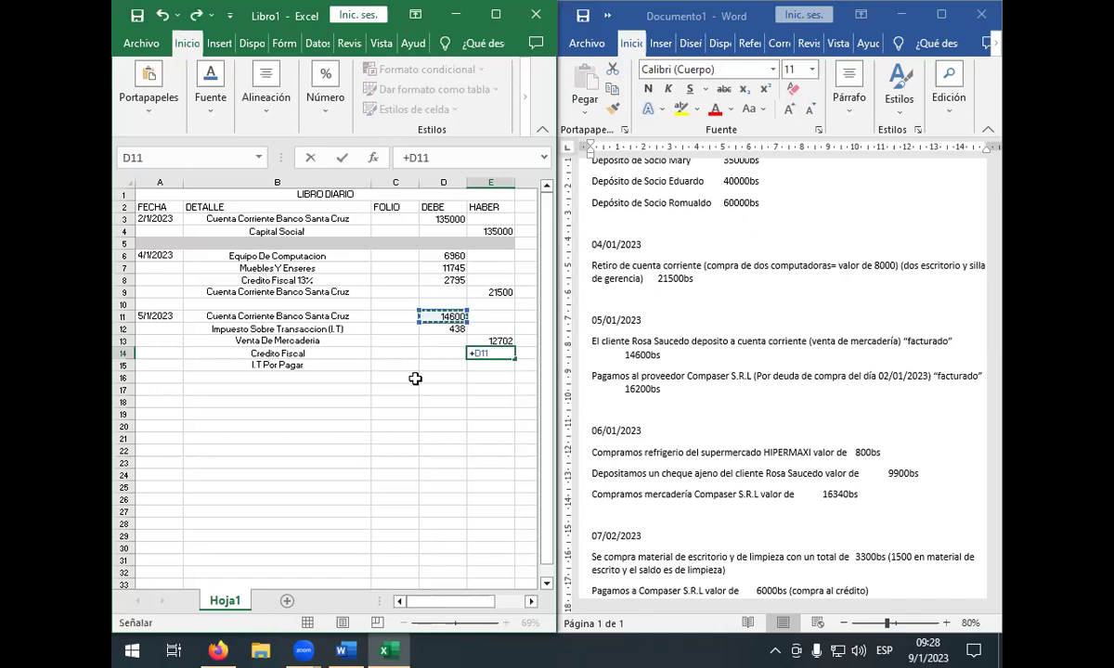
{"action": "type", "text": "13"}
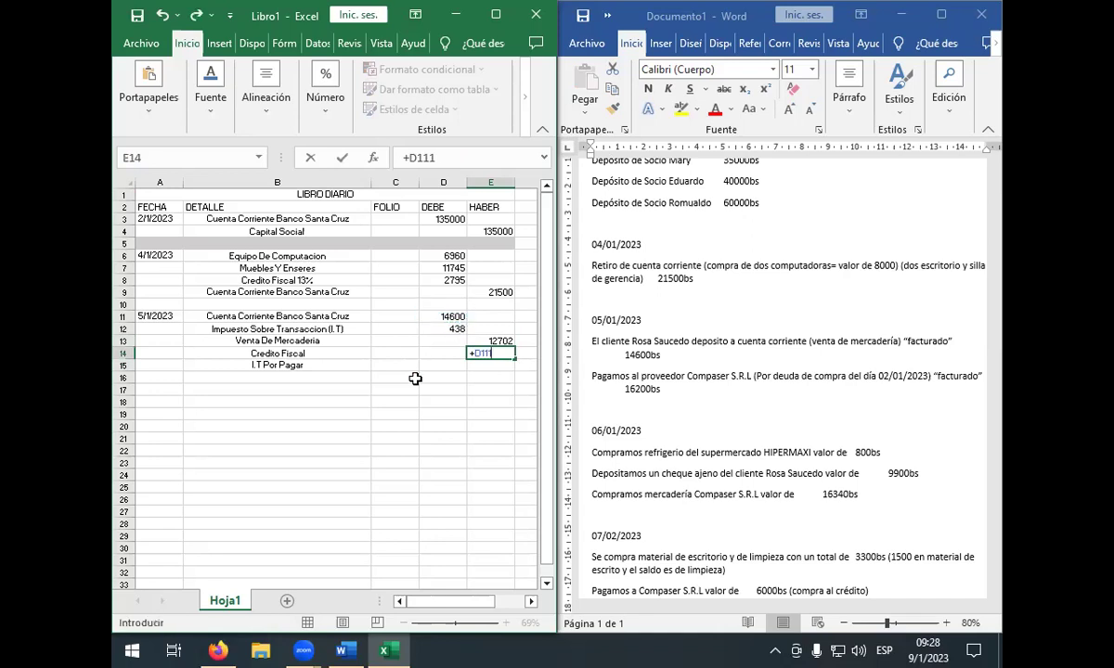
{"action": "key", "text": "BackSpace"}
{"action": "key", "text": "BackSpace"}
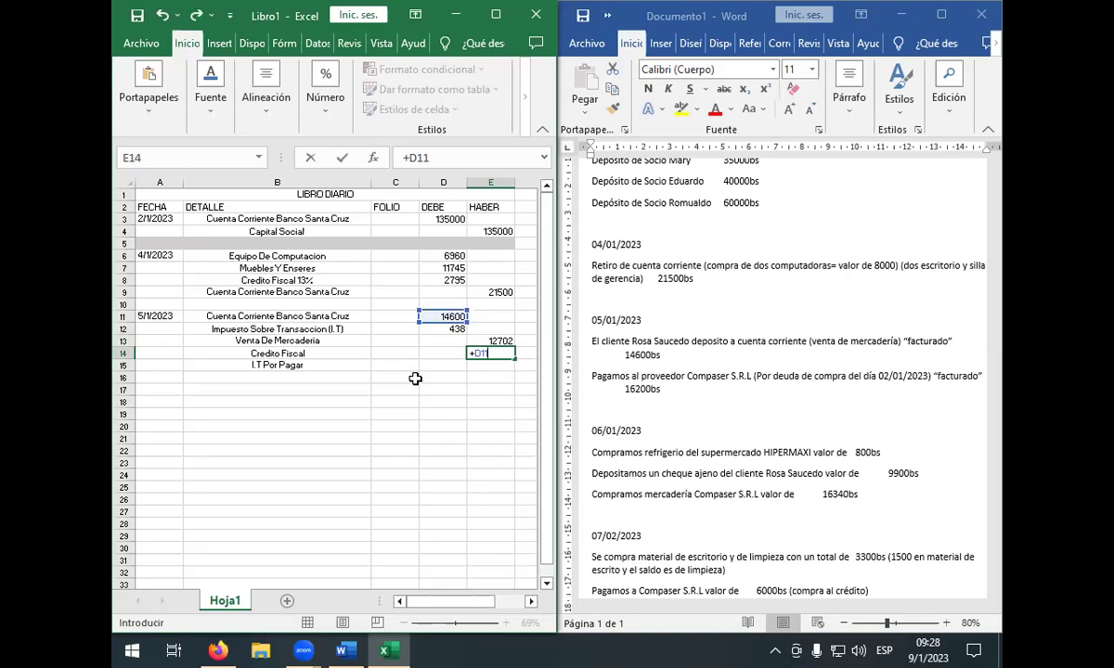
{"action": "type", "text": "*13%"}
{"action": "key", "text": "Return"}
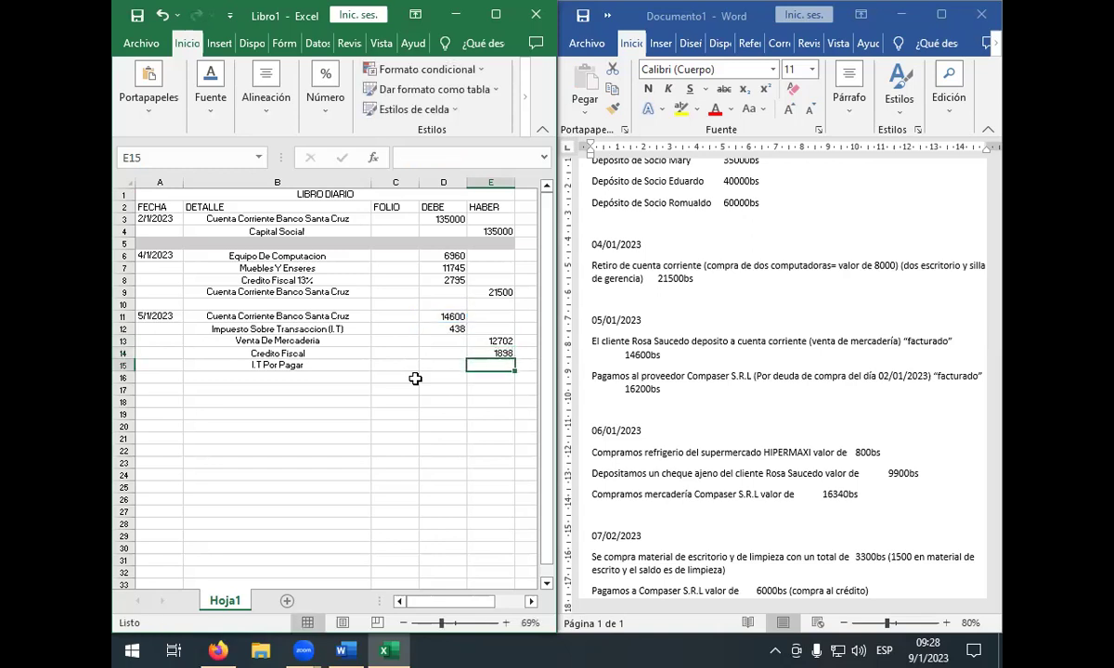
- Calculate the HABER amount for I.T Por Pagar in E15 with the formula +D11*3%
{"action": "type", "text": "+"}
{"action": "left_click", "coordinate": [450, 317]}
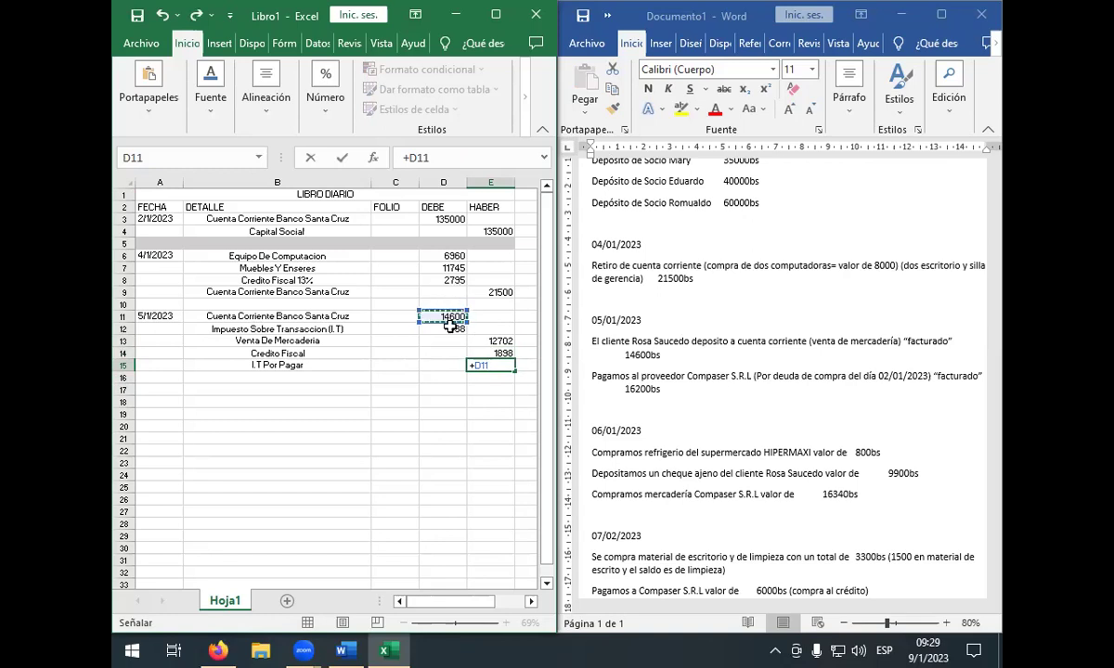
{"action": "type", "text": "*3"}
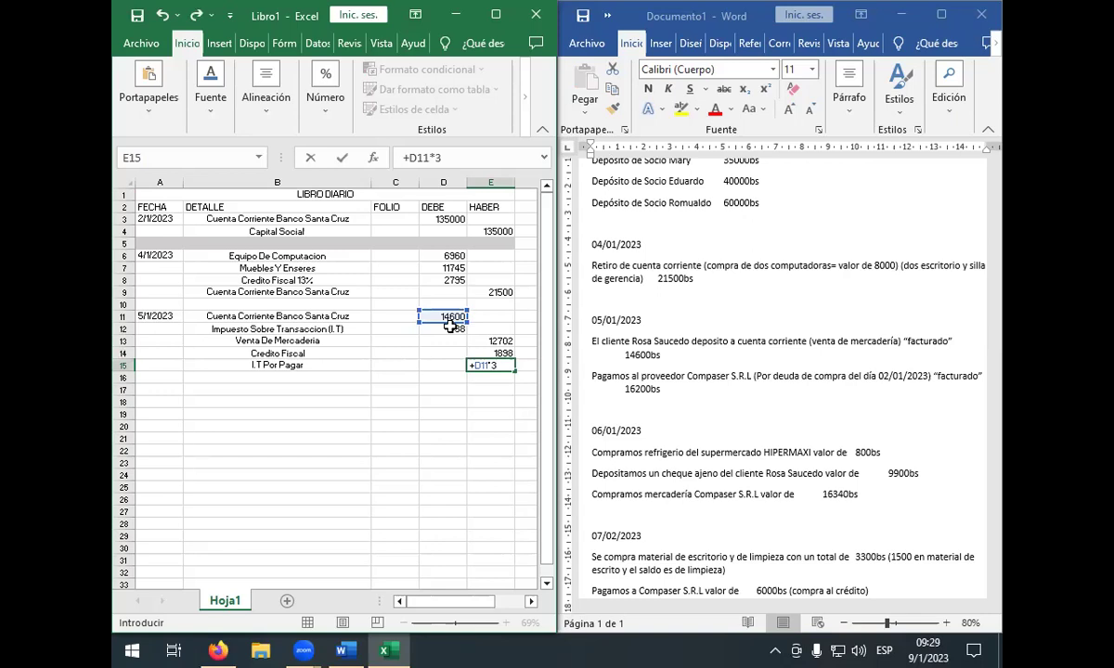
{"action": "type", "text": "%"}
{"action": "key", "text": "Return"}
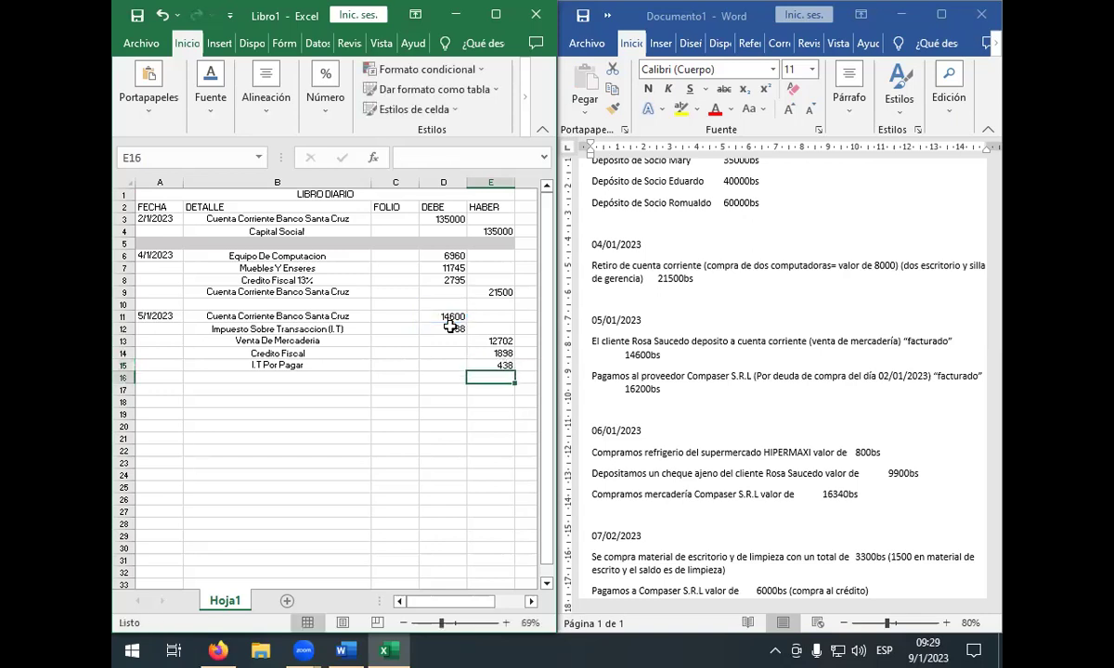
- Correct the account name in cell B14 of the DETALLE column to Debito Fiscal
{"action": "left_click", "coordinate": [246, 341]}
{"action": "left_click", "coordinate": [244, 354]}
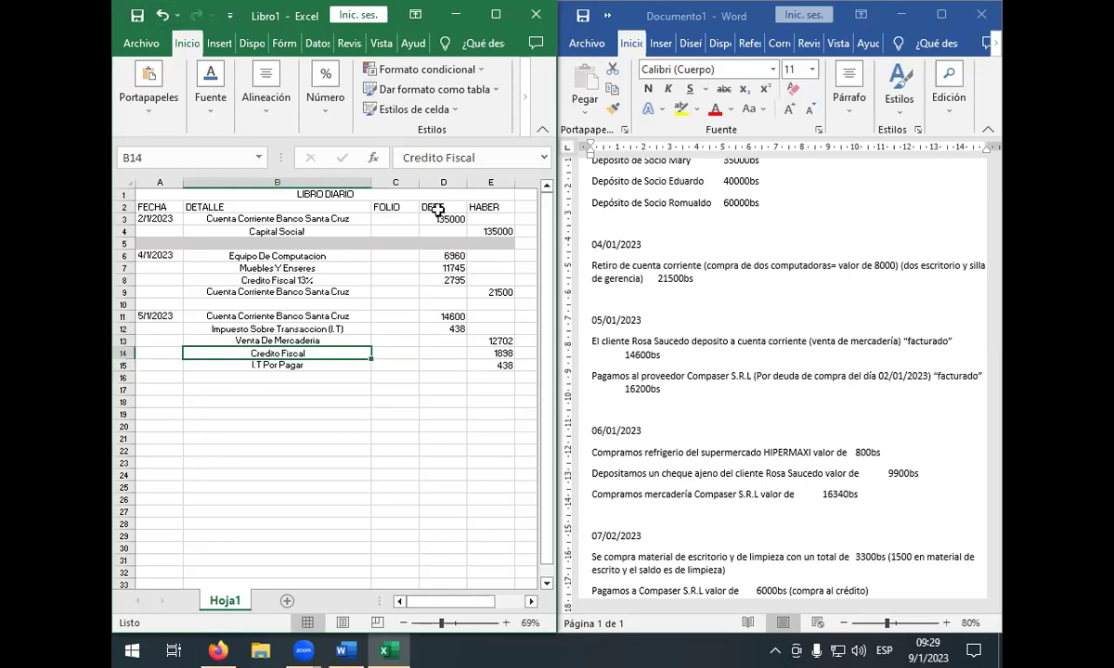
{"action": "key", "text": "F2"}
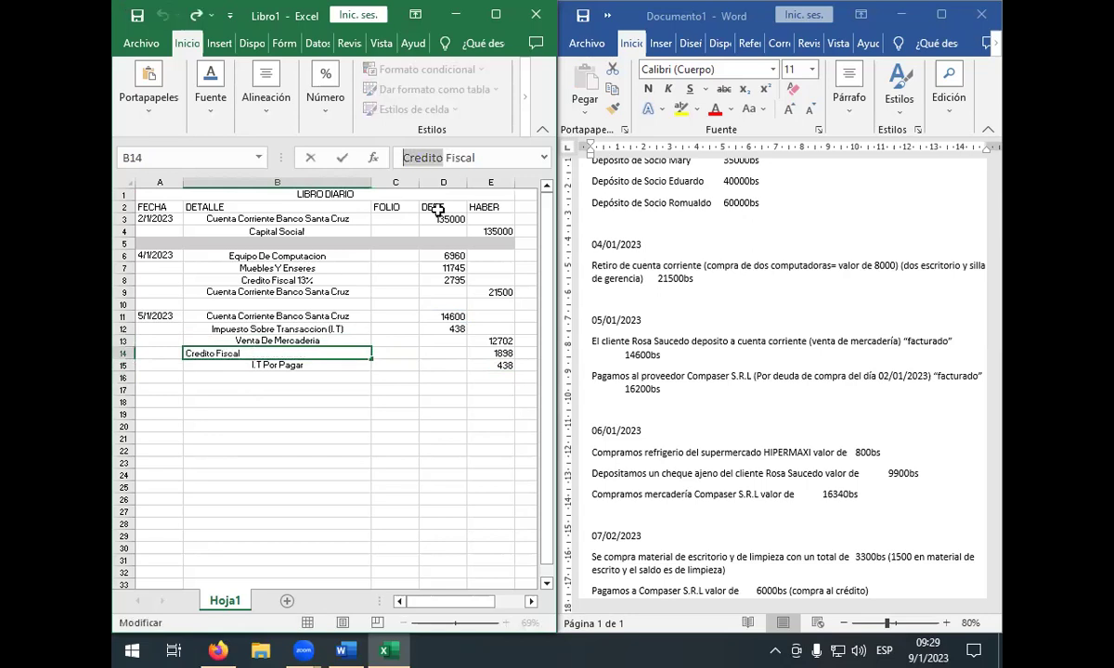
{"action": "type", "text": "d"}
{"action": "key", "text": "BackSpace"}
{"action": "type", "text": "Debito"}
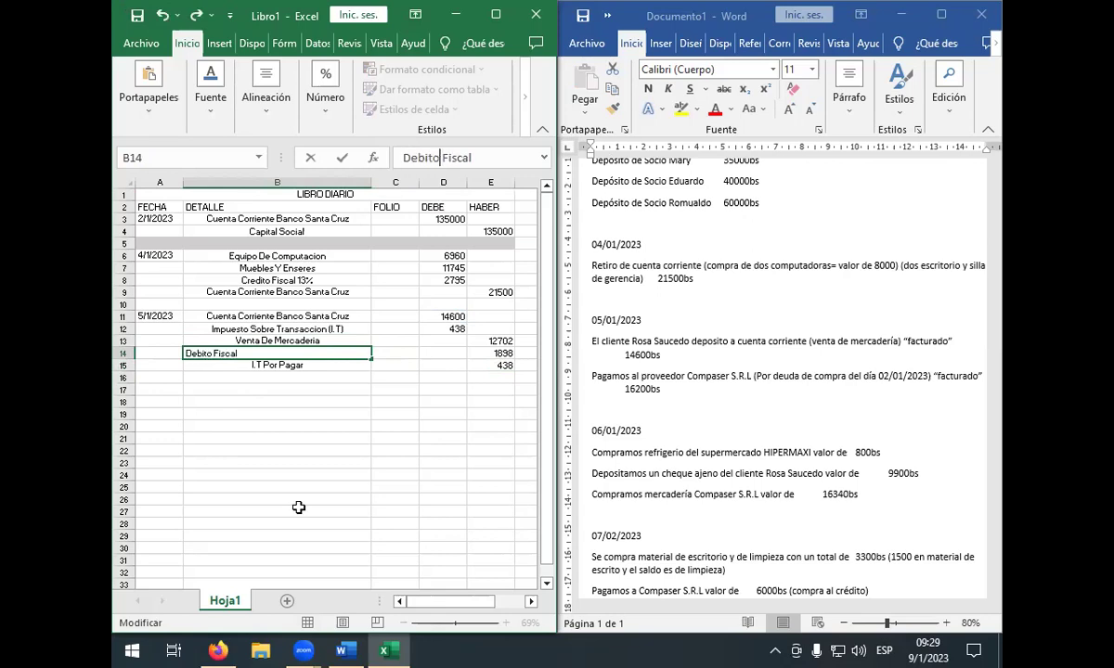
{"action": "left_click", "coordinate": [385, 365]}
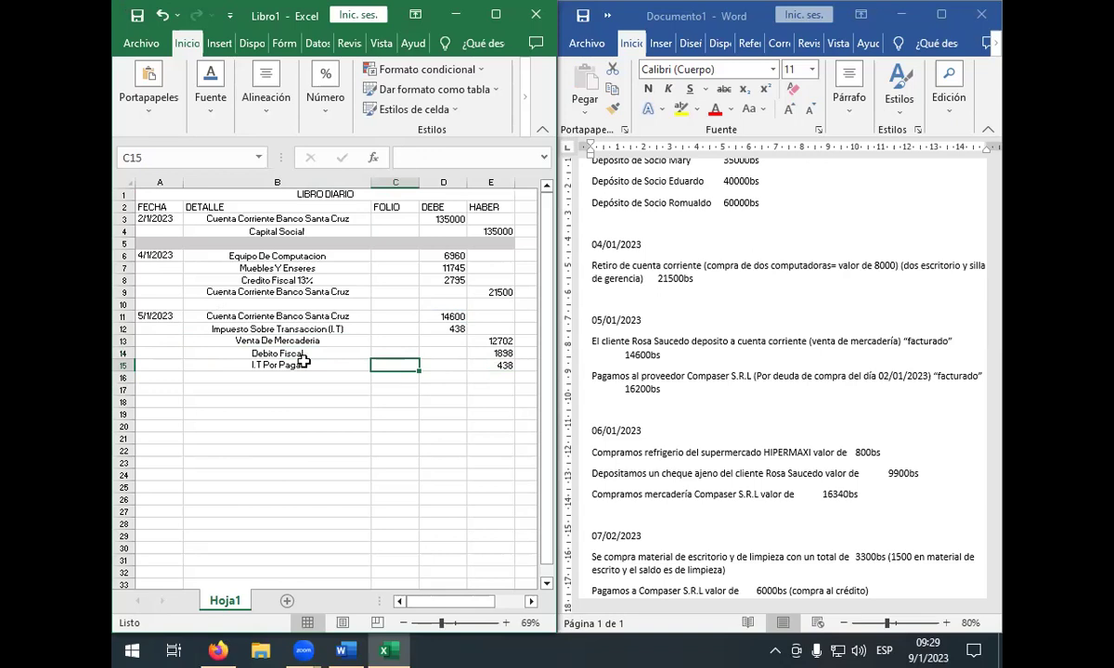
- Maximize the workbook window and fill the blank separator row A10:E10 with the same grey as row 5
{"action": "left_click", "coordinate": [495, 15]}
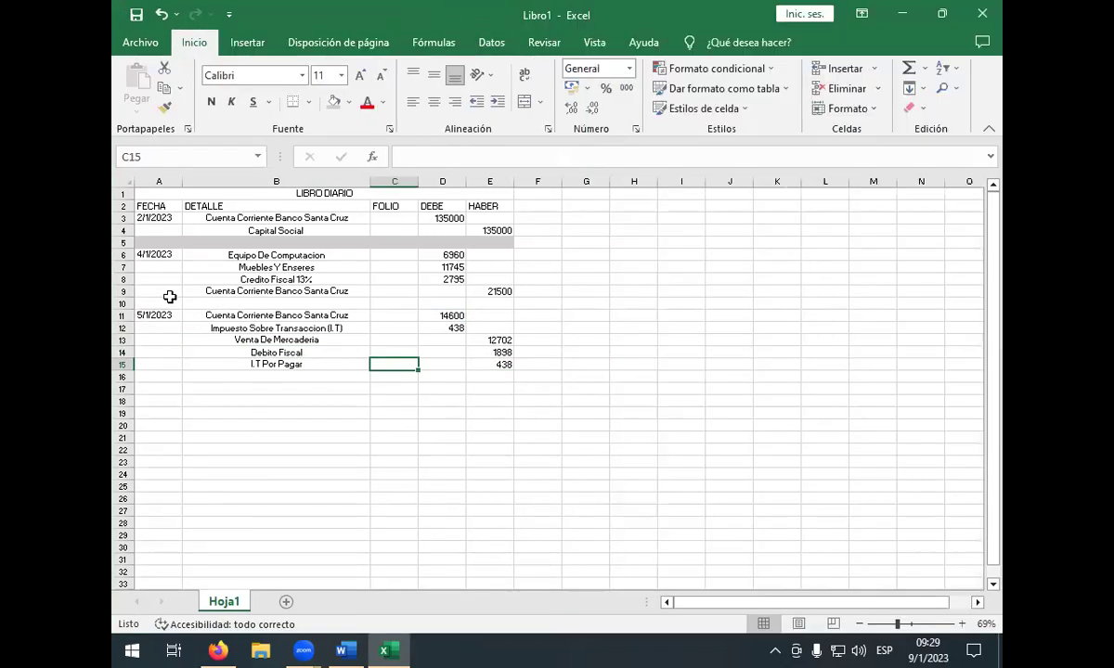
{"action": "left_click_drag", "start_coordinate": [156, 301], "coordinate": [488, 302]}
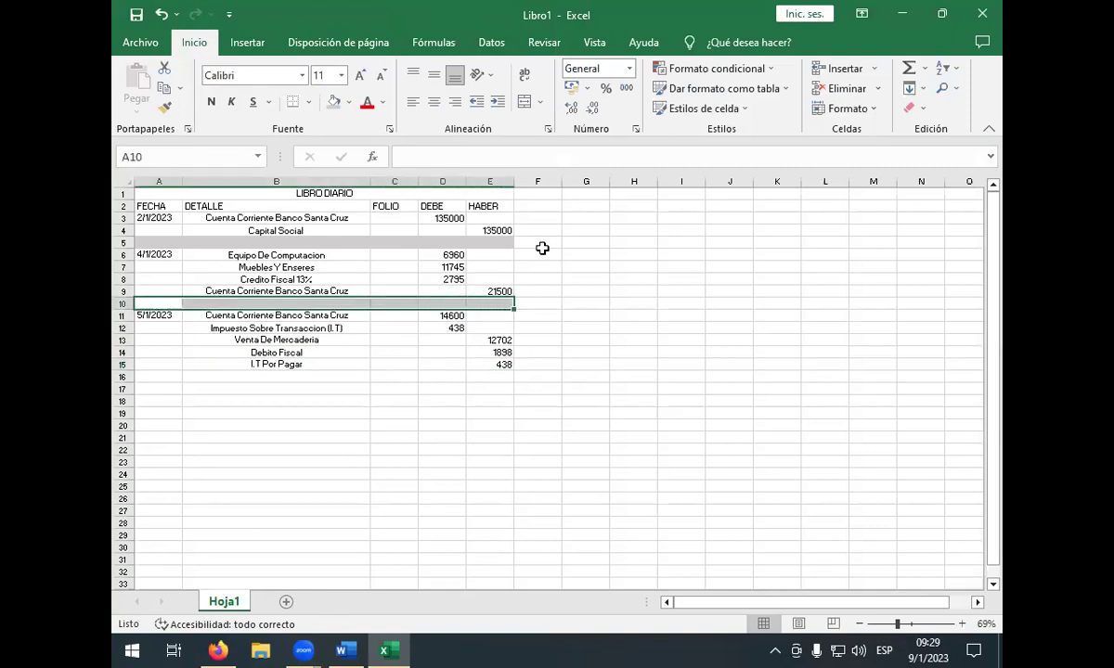
{"action": "left_click", "coordinate": [335, 103]}
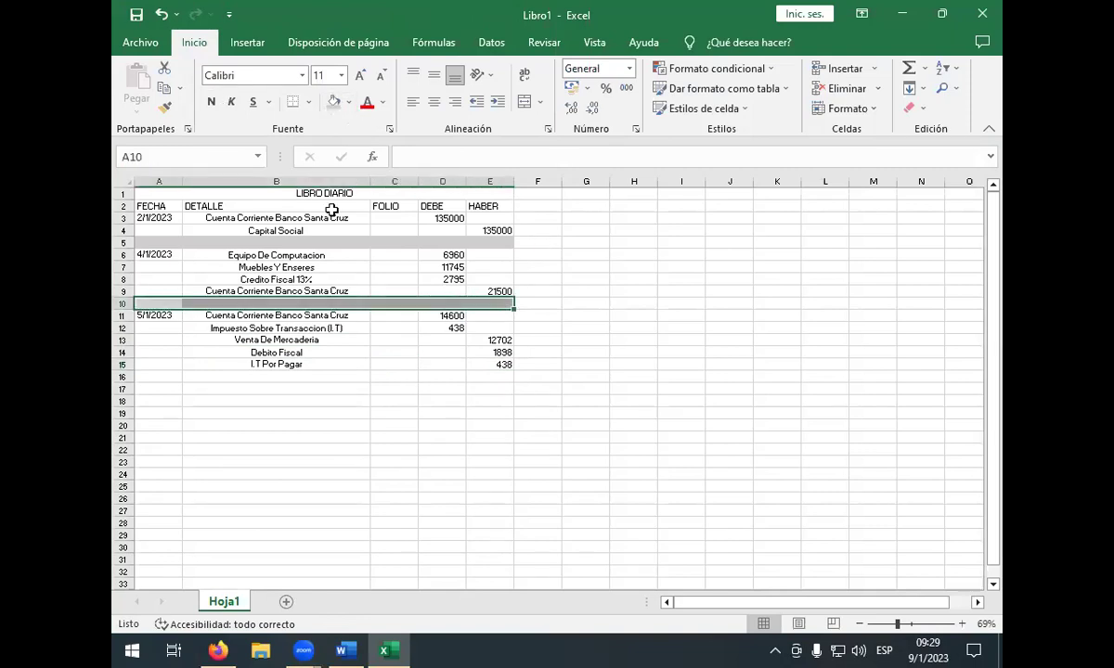
{"action": "left_click", "coordinate": [156, 399]}
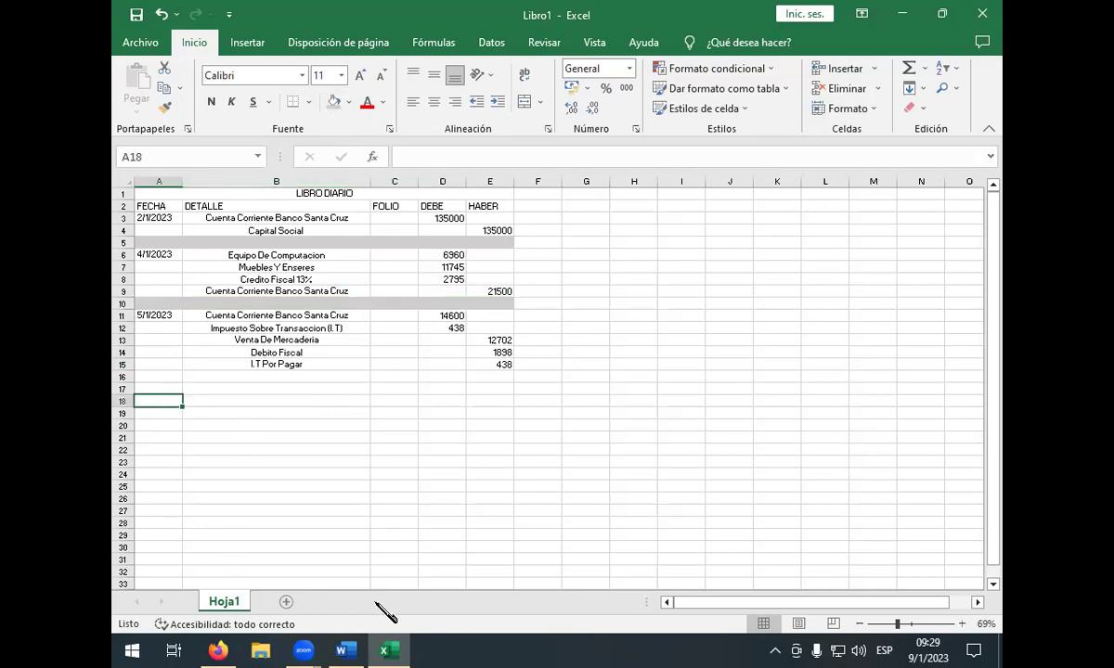
- Enlarge the journal and review the accounts and amounts of the three dated entries, including the formula in E14
{"action": "left_click_drag", "start_coordinate": [896, 624], "coordinate": [909, 624]}
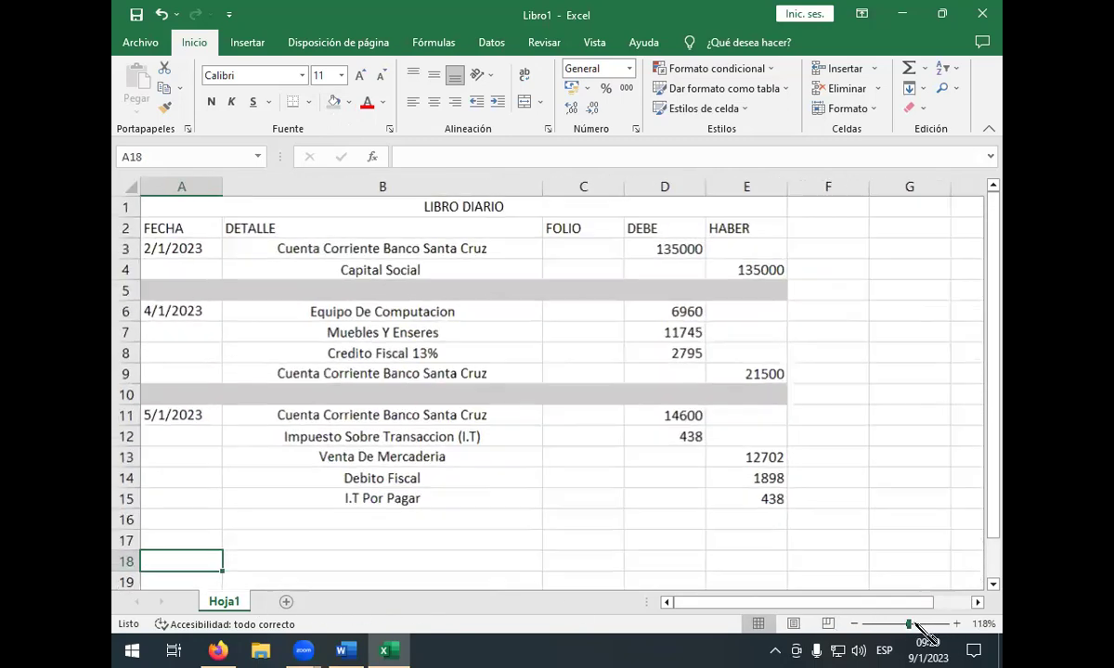
{"action": "scroll", "coordinate": [505, 582], "scroll_direction": "down", "scroll_amount": 1}
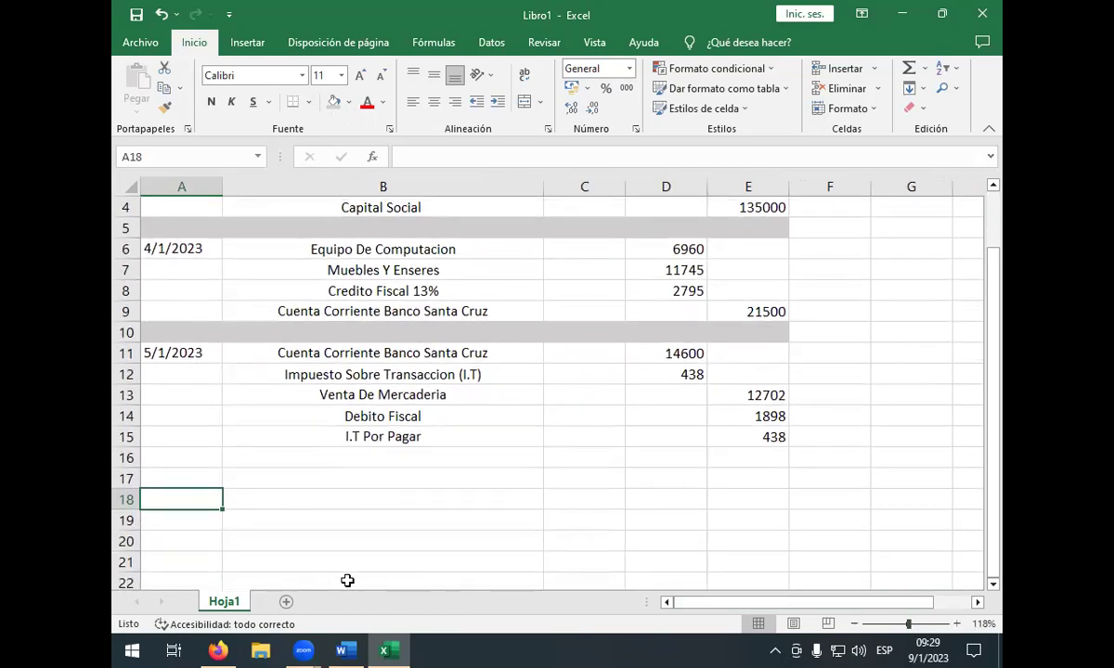
{"action": "scroll", "coordinate": [347, 581], "scroll_direction": "up", "scroll_amount": 1}
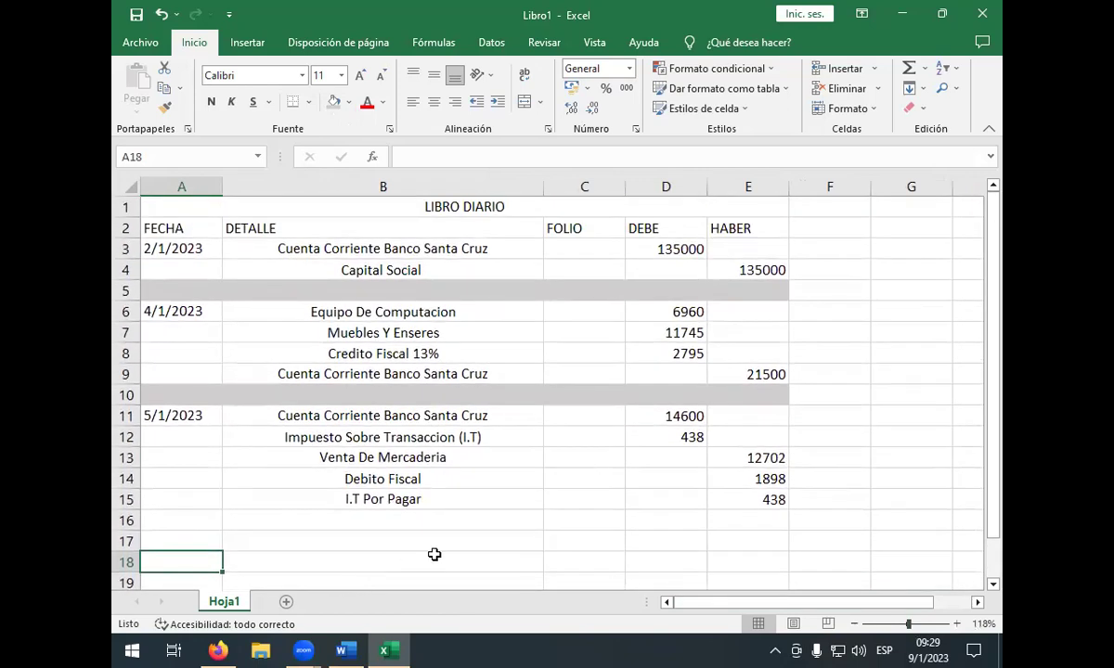
{"action": "scroll", "coordinate": [729, 456], "scroll_direction": "down", "scroll_amount": 1}
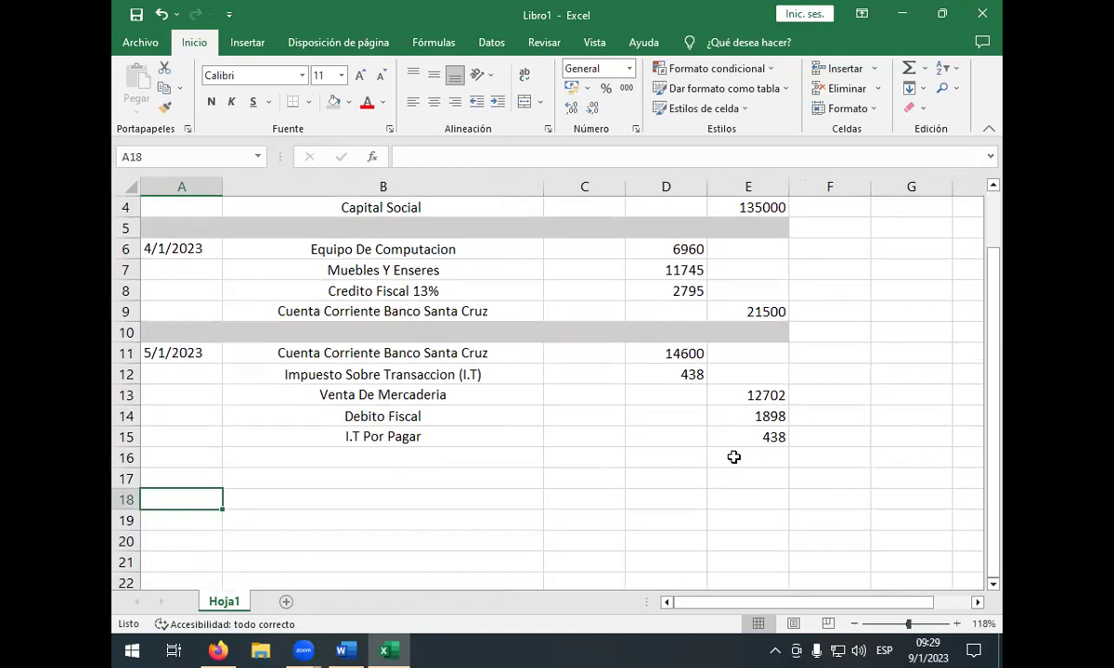
{"action": "left_click", "coordinate": [761, 414]}
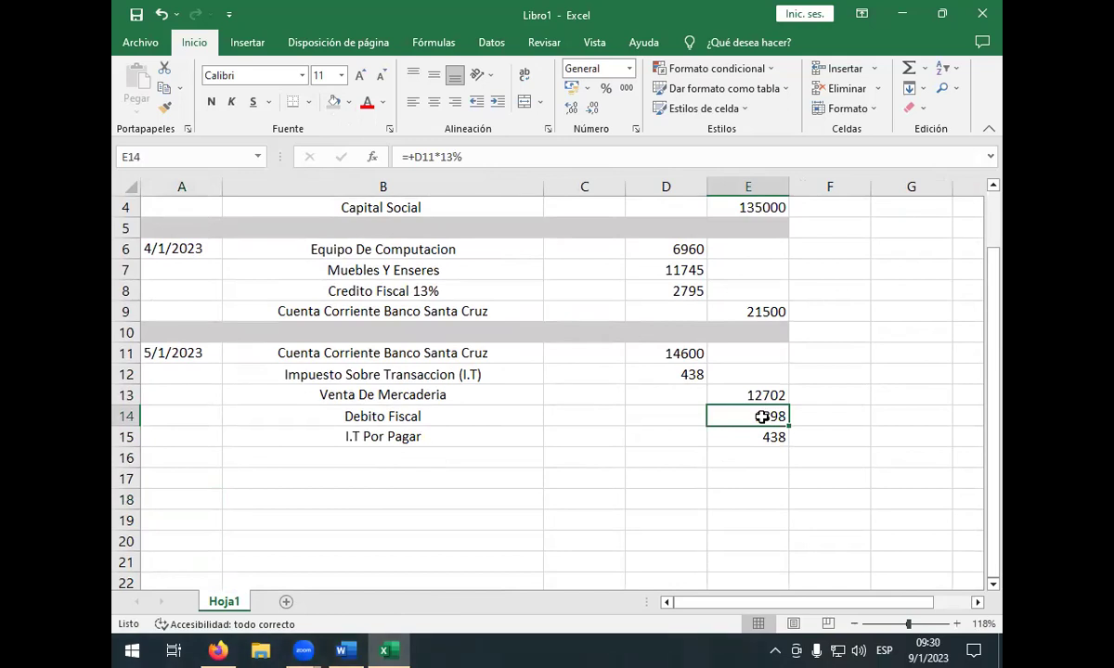
{"action": "scroll", "coordinate": [422, 410], "scroll_direction": "up", "scroll_amount": 1}
{"action": "scroll", "coordinate": [455, 437], "scroll_direction": "down", "scroll_amount": 1}
{"action": "scroll", "coordinate": [455, 437], "scroll_direction": "up", "scroll_amount": 1}
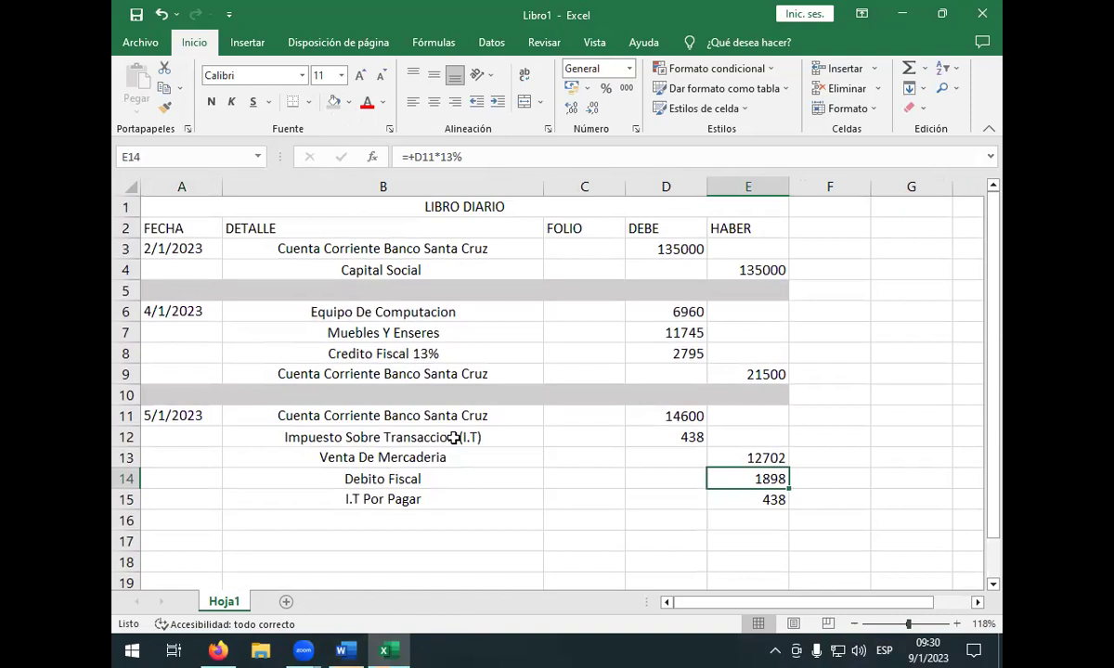
{"action": "scroll", "coordinate": [502, 341], "scroll_direction": "down", "scroll_amount": 1}
{"action": "scroll", "coordinate": [503, 341], "scroll_direction": "up", "scroll_amount": 1}
{"action": "scroll", "coordinate": [516, 364], "scroll_direction": "down", "scroll_amount": 1}
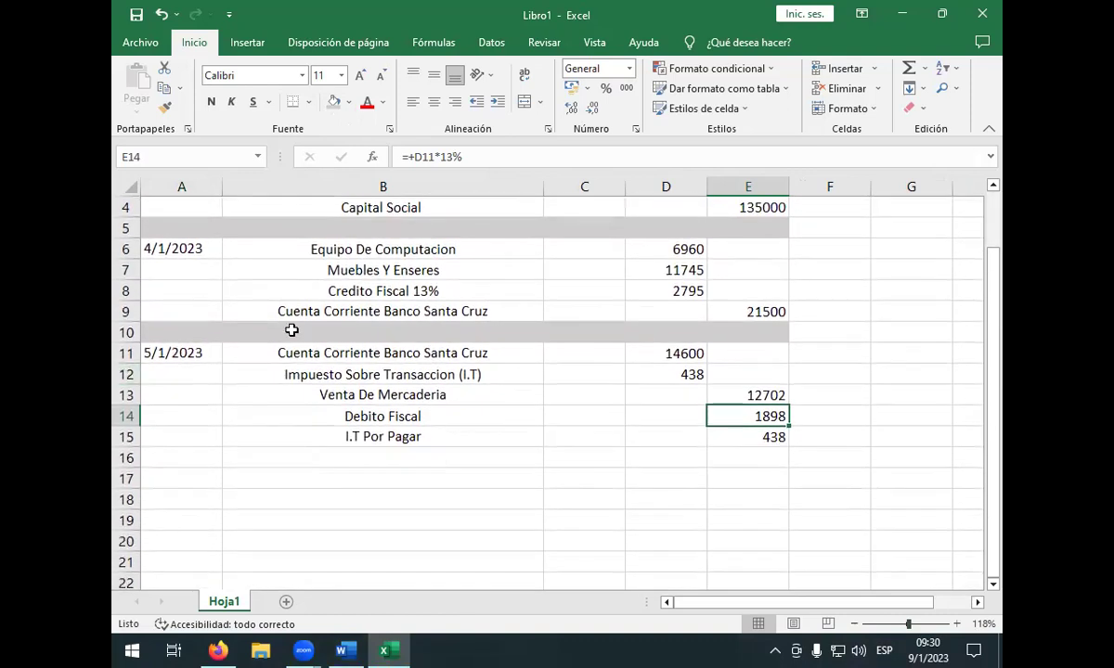
{"action": "left_click", "coordinate": [181, 247]}
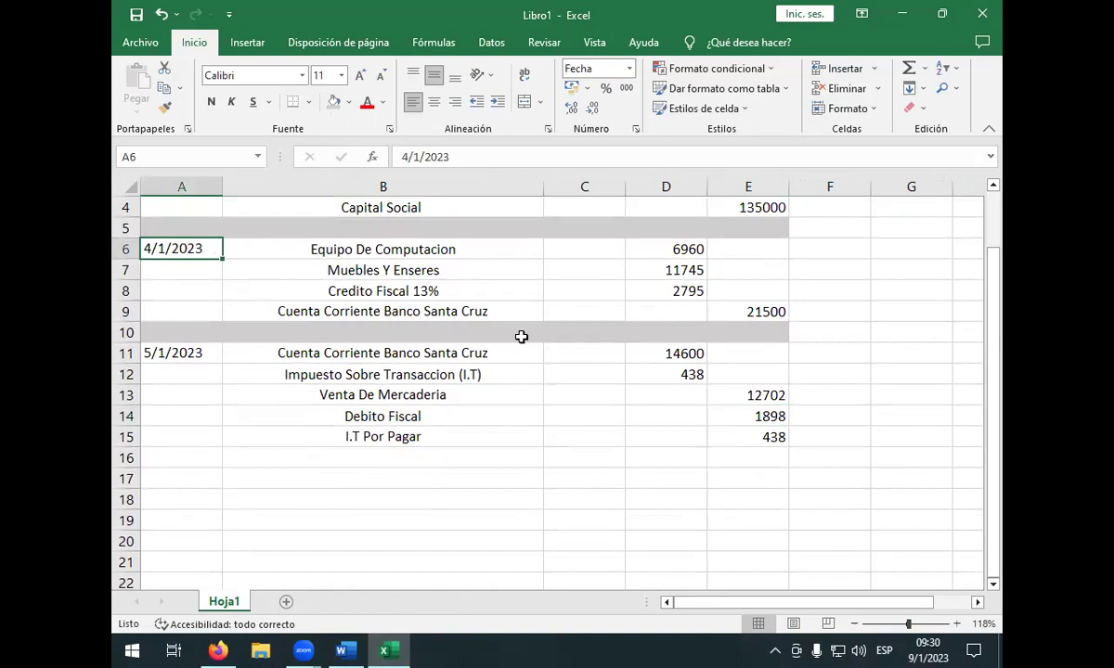
{"action": "scroll", "coordinate": [522, 337], "scroll_direction": "down", "scroll_amount": 2}
{"action": "scroll", "coordinate": [544, 355], "scroll_direction": "up", "scroll_amount": 4}
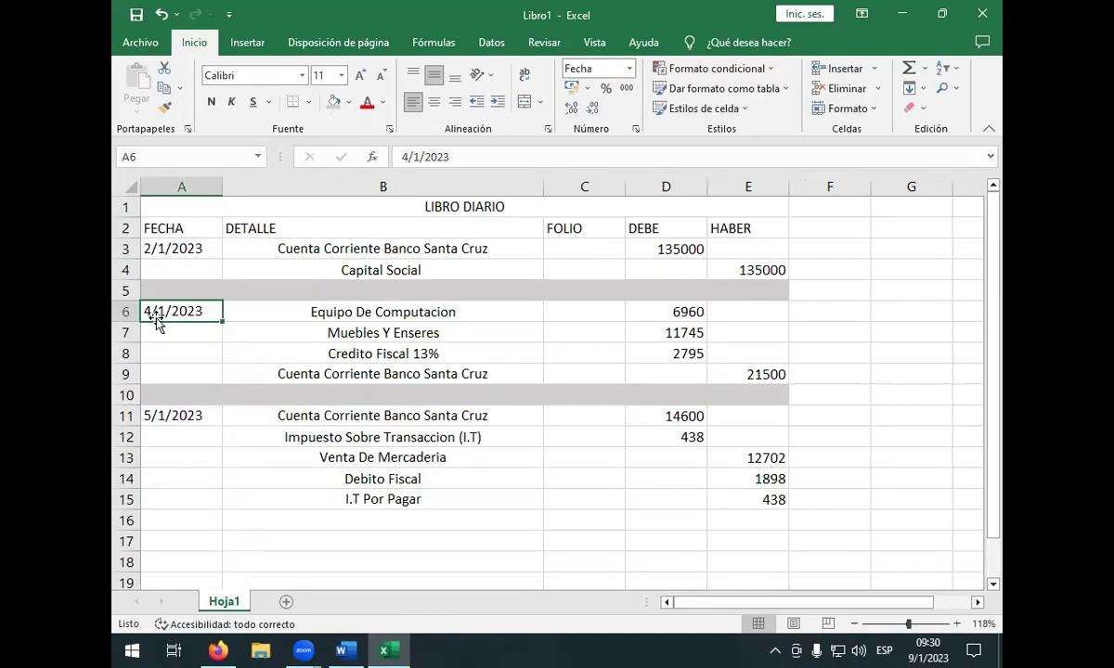
- Merge the cells of the grey separator rows A5:E5 and A10:E10
{"action": "left_click_drag", "start_coordinate": [160, 295], "coordinate": [741, 290]}
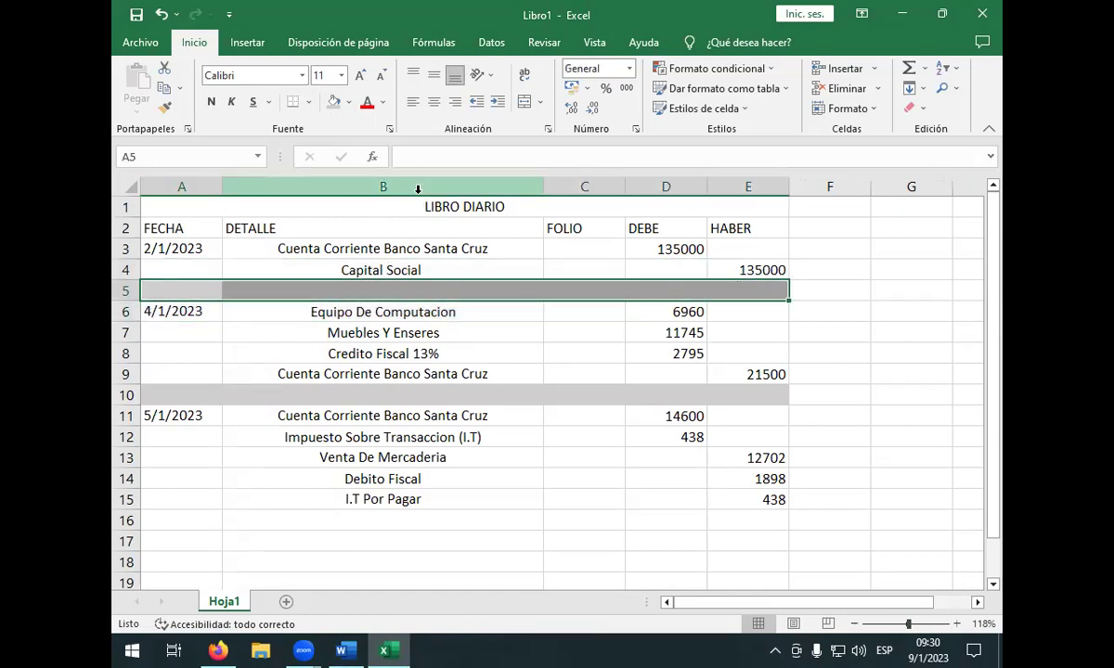
{"action": "left_click", "coordinate": [524, 102]}
{"action": "left_click_drag", "start_coordinate": [141, 395], "coordinate": [758, 398]}
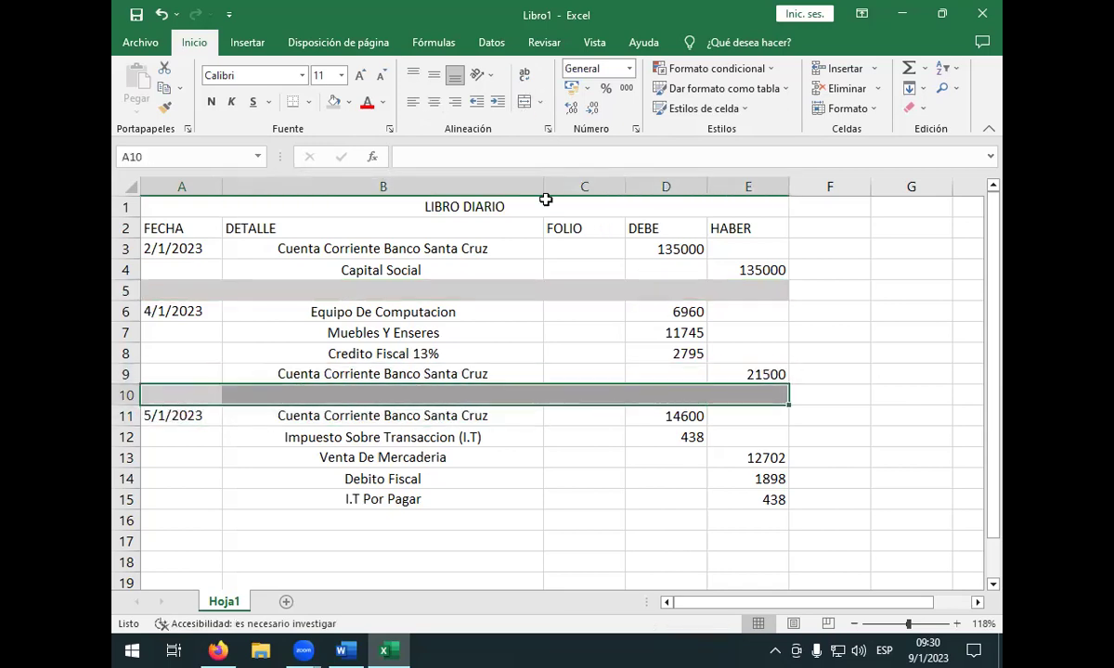
{"action": "left_click", "coordinate": [525, 102]}
{"action": "left_click", "coordinate": [383, 580]}
{"action": "scroll", "coordinate": [249, 390], "scroll_direction": "up", "scroll_amount": 1}
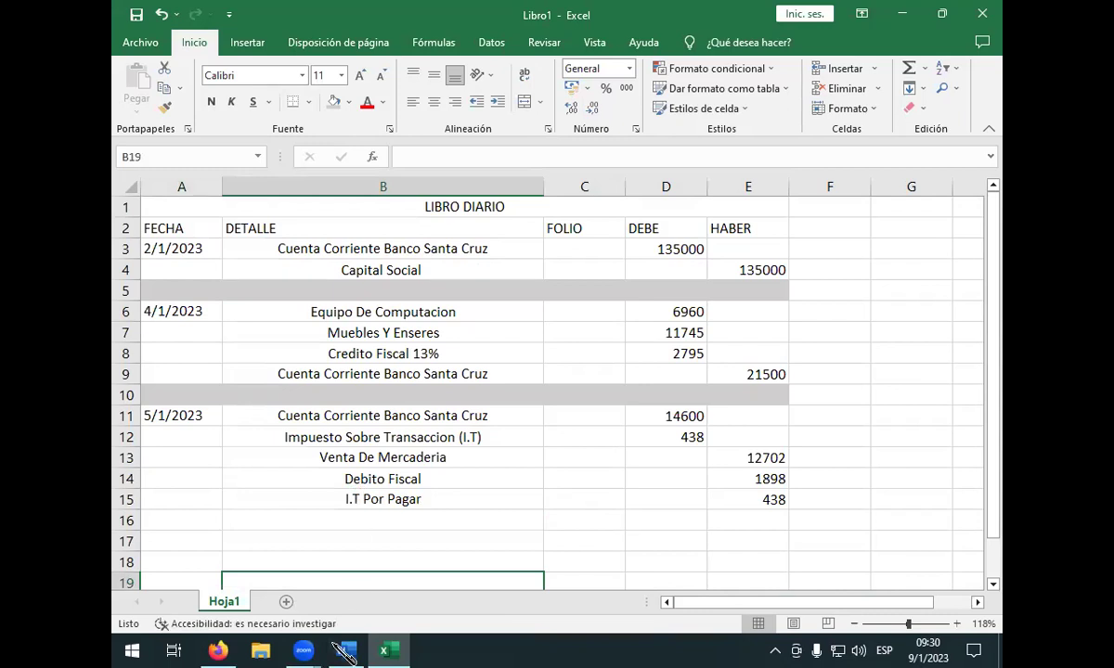
- Restore the workbook beside the Word document at 80% zoom and narrow the FOLIO column to fit its heading
{"action": "mouse_move", "coordinate": [341, 652]}
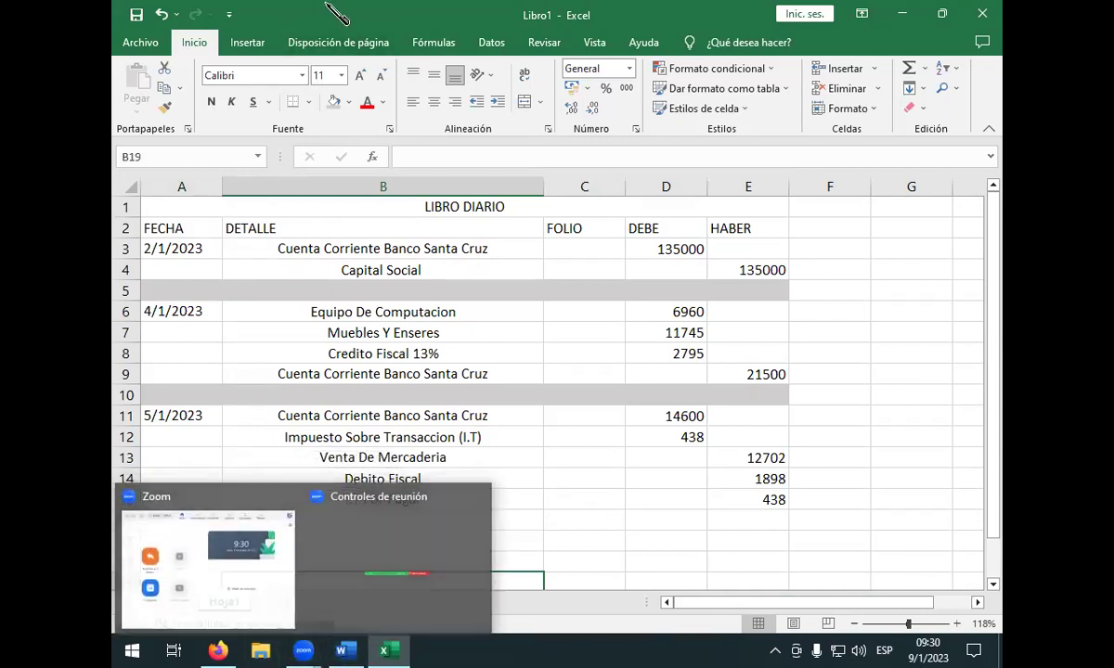
{"action": "double_click", "coordinate": [379, 13]}
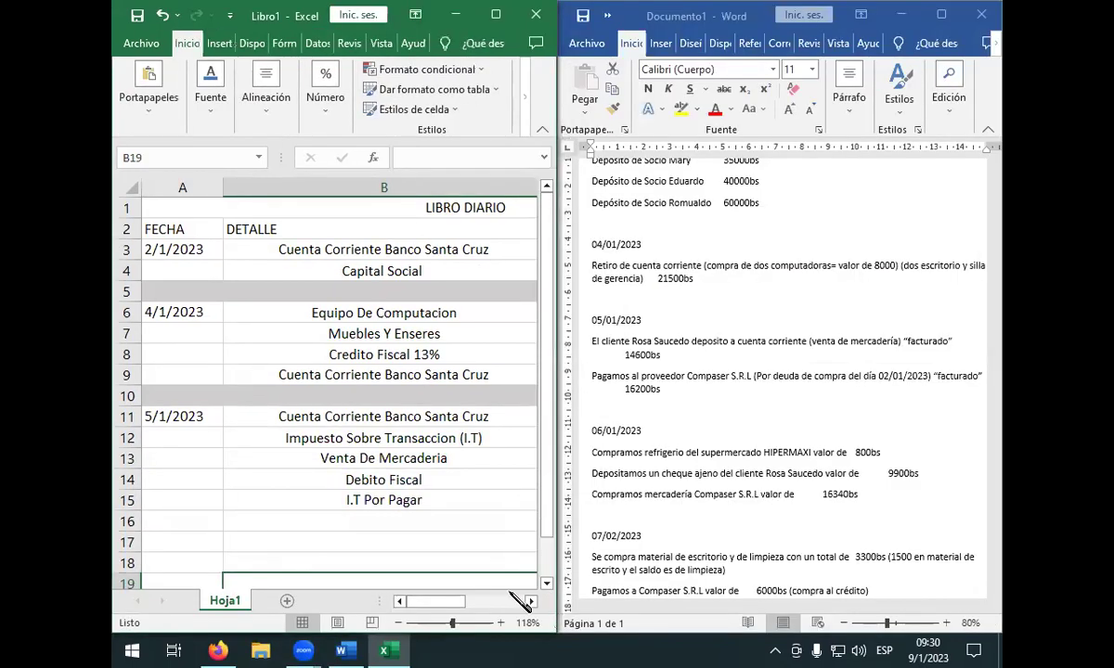
{"action": "left_click_drag", "start_coordinate": [450, 622], "coordinate": [445, 622]}
{"action": "left_click_drag", "start_coordinate": [428, 190], "coordinate": [427, 192]}
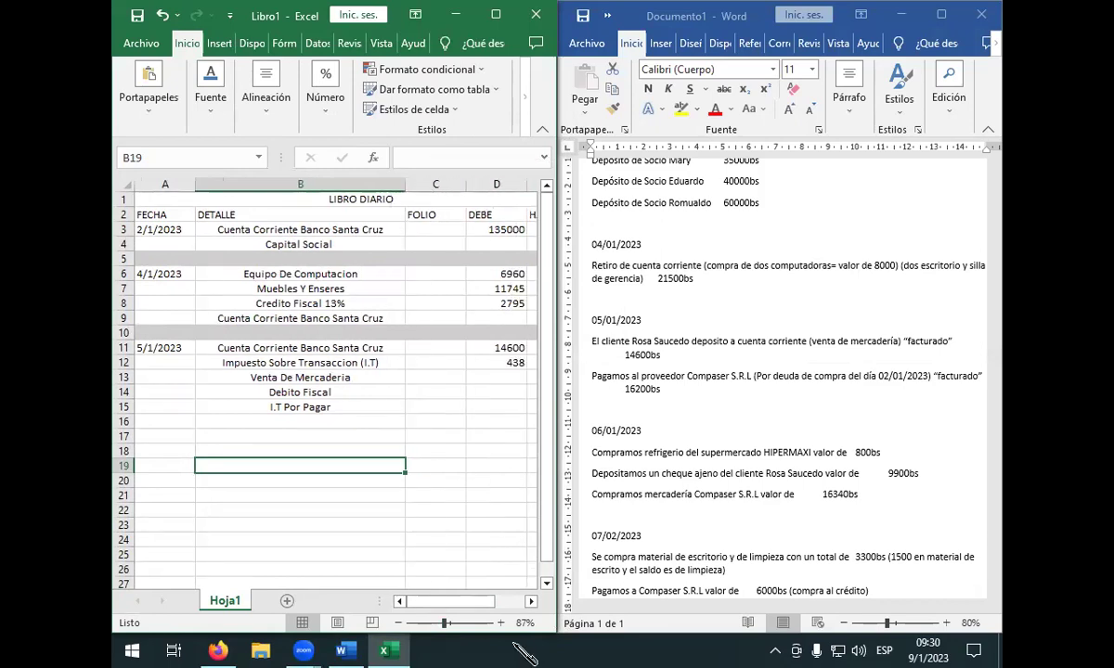
{"action": "left_click_drag", "start_coordinate": [444, 622], "coordinate": [442, 622]}
{"action": "left_click_drag", "start_coordinate": [436, 183], "coordinate": [417, 183]}
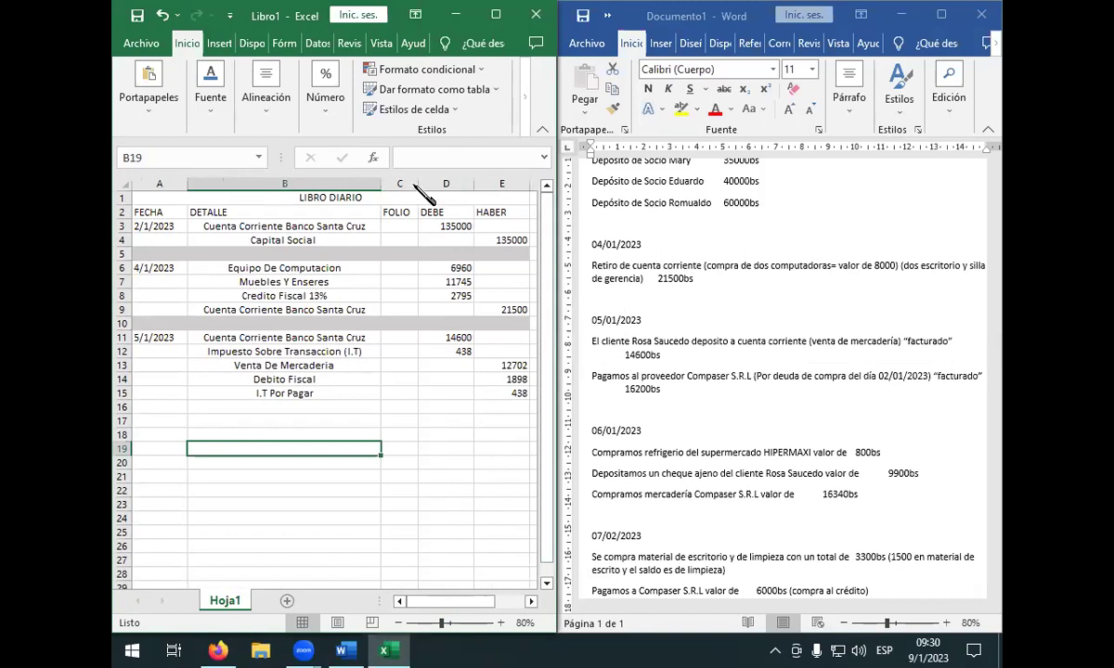
{"action": "left_click_drag", "start_coordinate": [418, 183], "coordinate": [411, 182]}
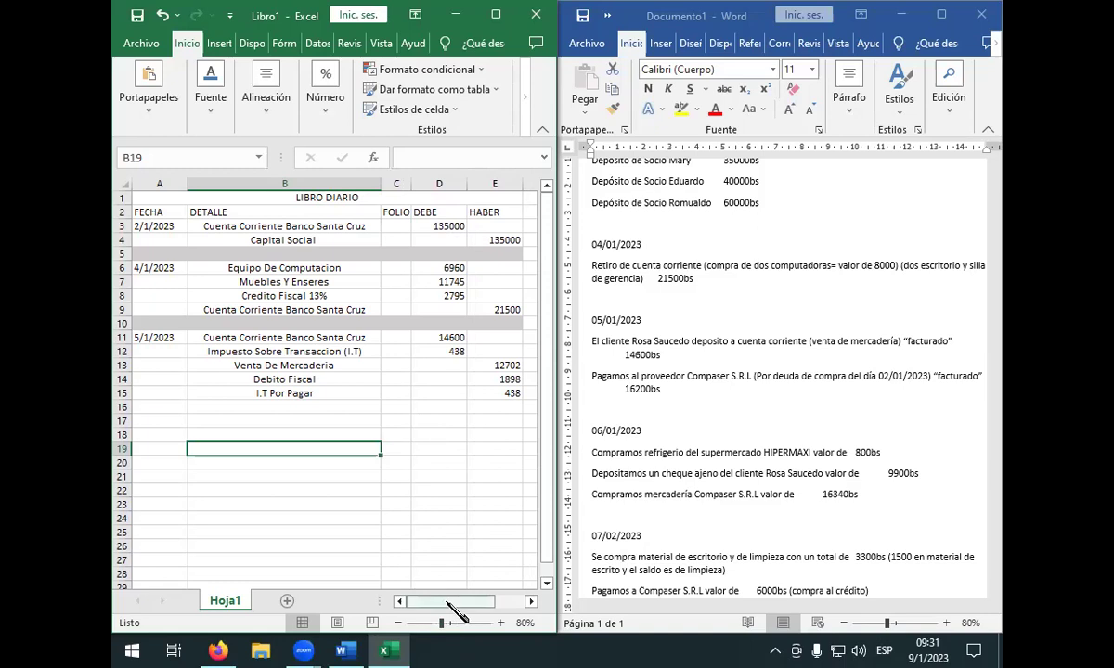
{"action": "left_click_drag", "start_coordinate": [441, 622], "coordinate": [431, 622]}
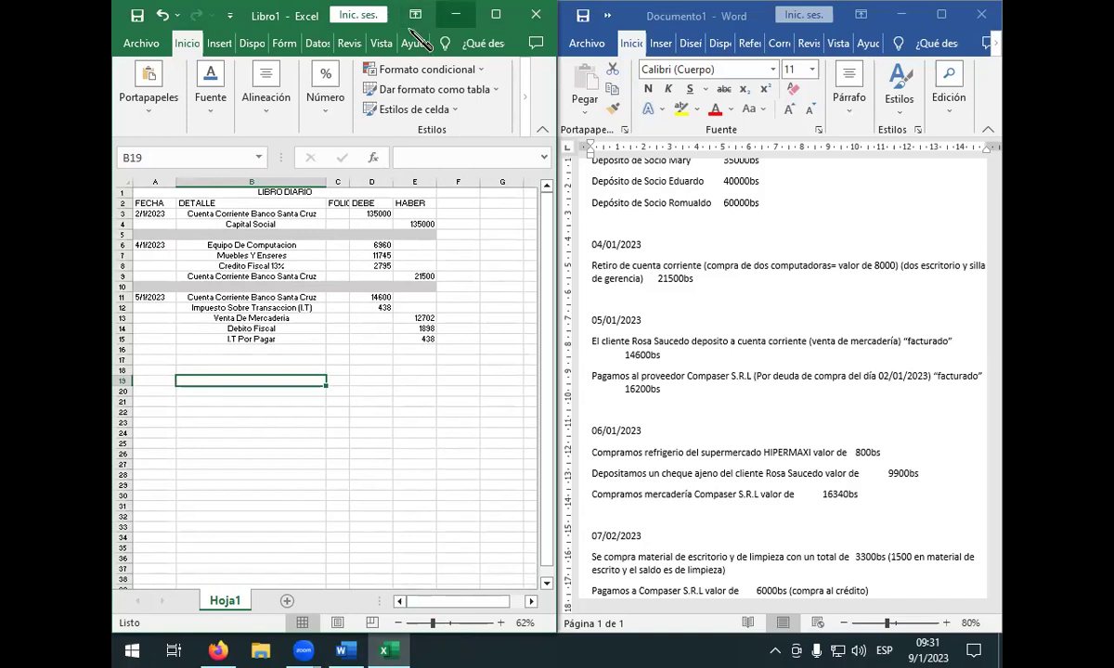
{"action": "left_click", "coordinate": [453, 14]}
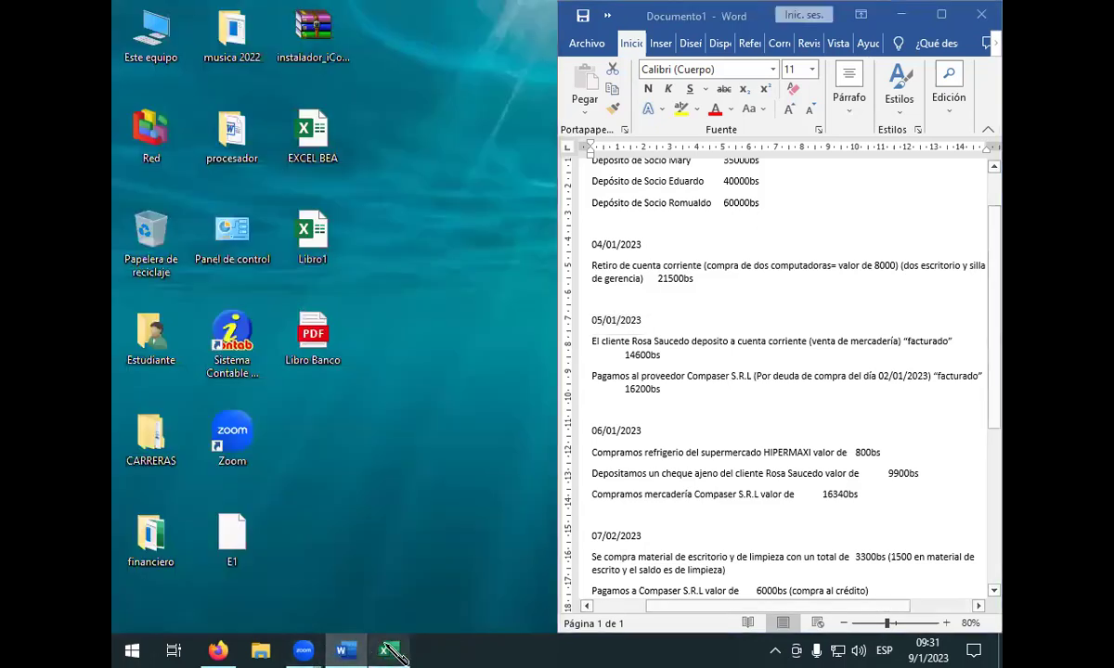
{"action": "left_click", "coordinate": [385, 650]}
{"action": "left_click", "coordinate": [158, 349]}
{"action": "left_click", "coordinate": [219, 361]}
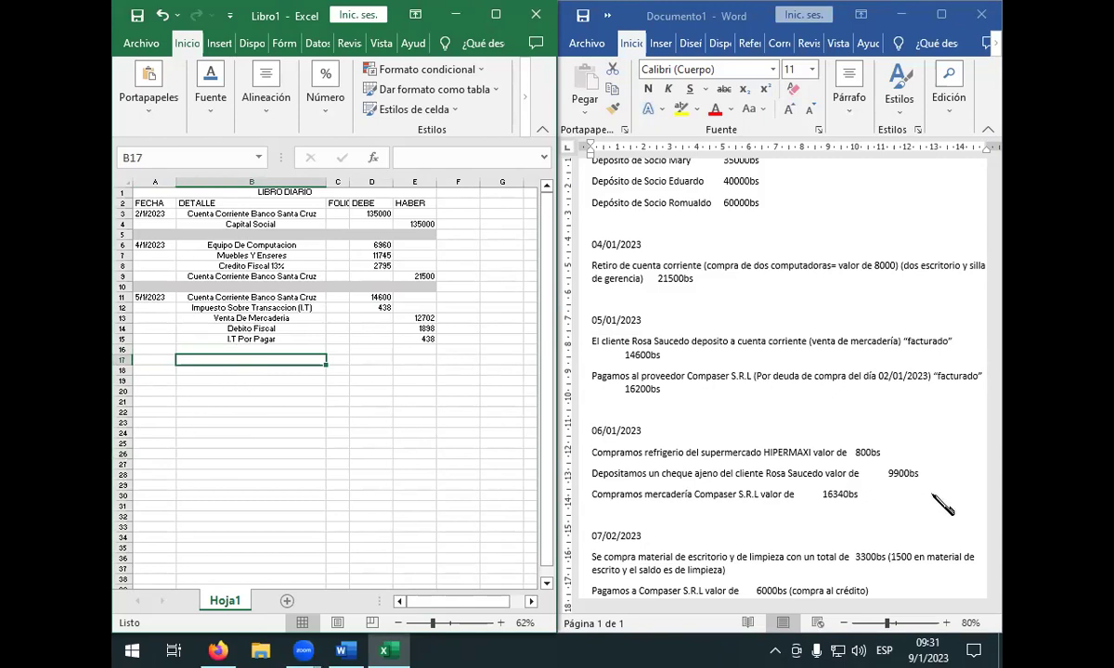
- Set the worksheet zoom to 80%
{"action": "left_click", "coordinate": [195, 349]}
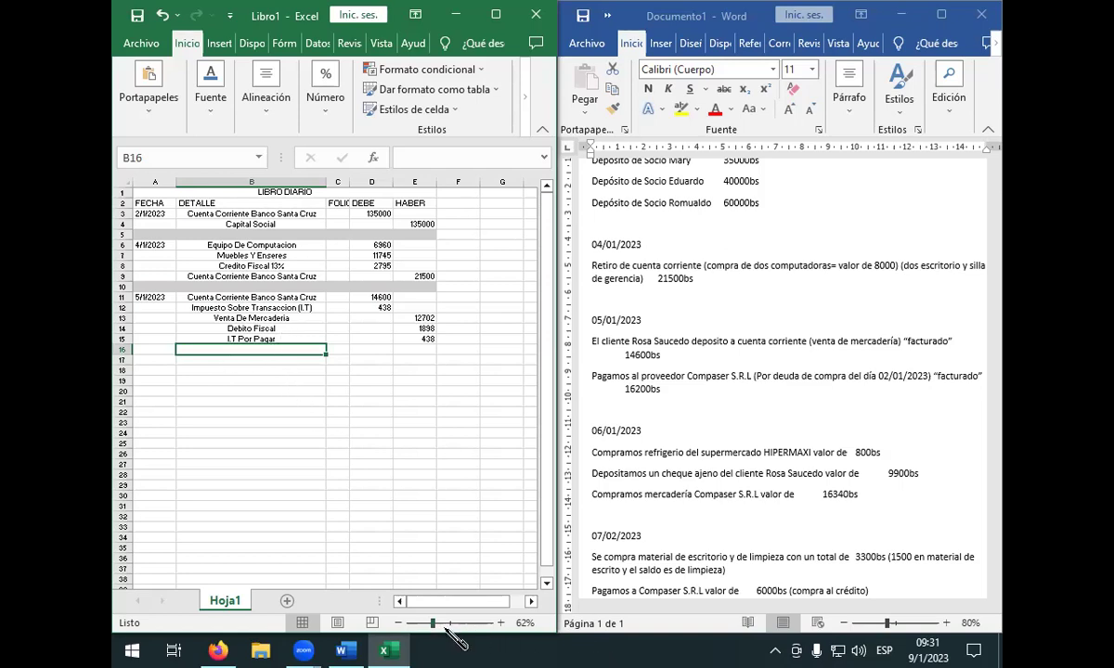
{"action": "left_click_drag", "start_coordinate": [436, 623], "coordinate": [443, 623]}
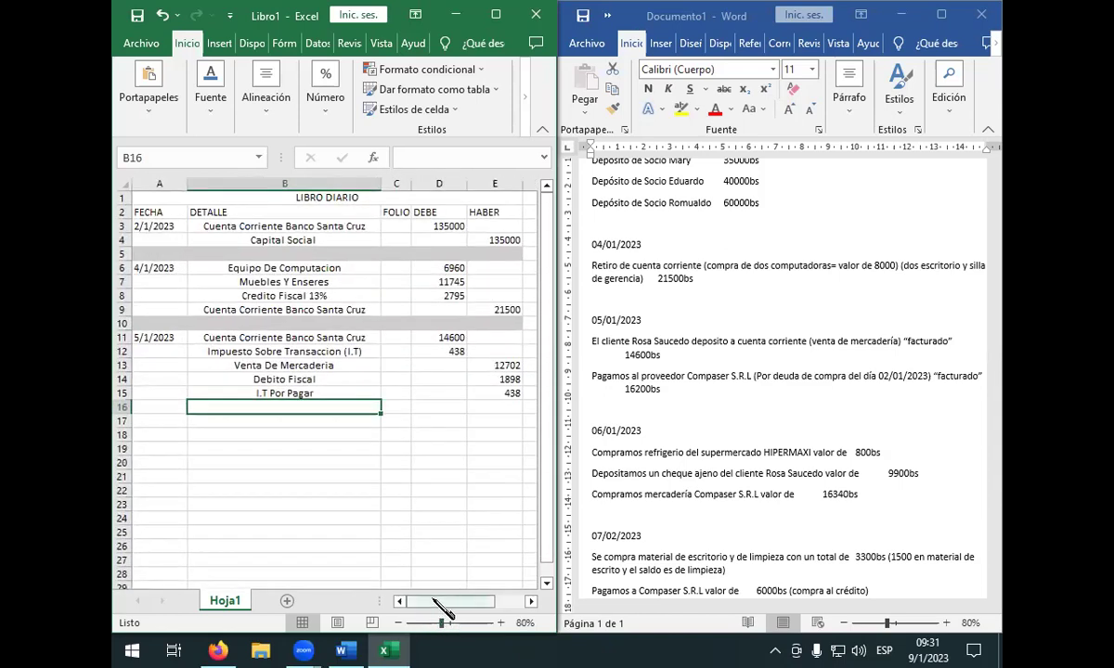
{"action": "left_click", "coordinate": [446, 602]}
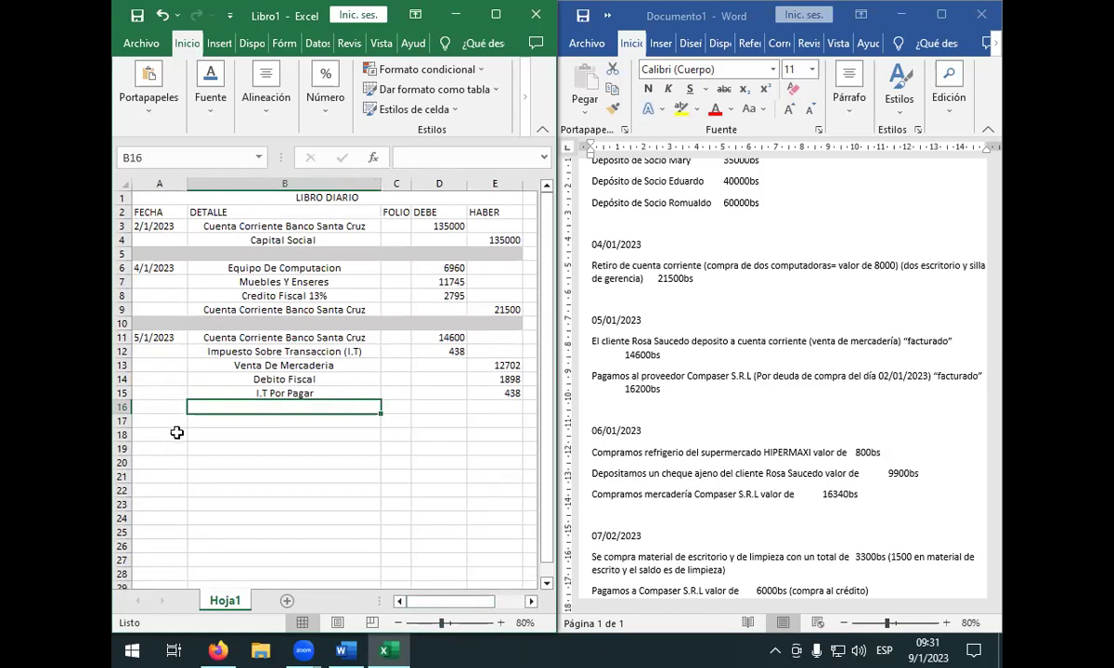
{"action": "type", "text": "C"}
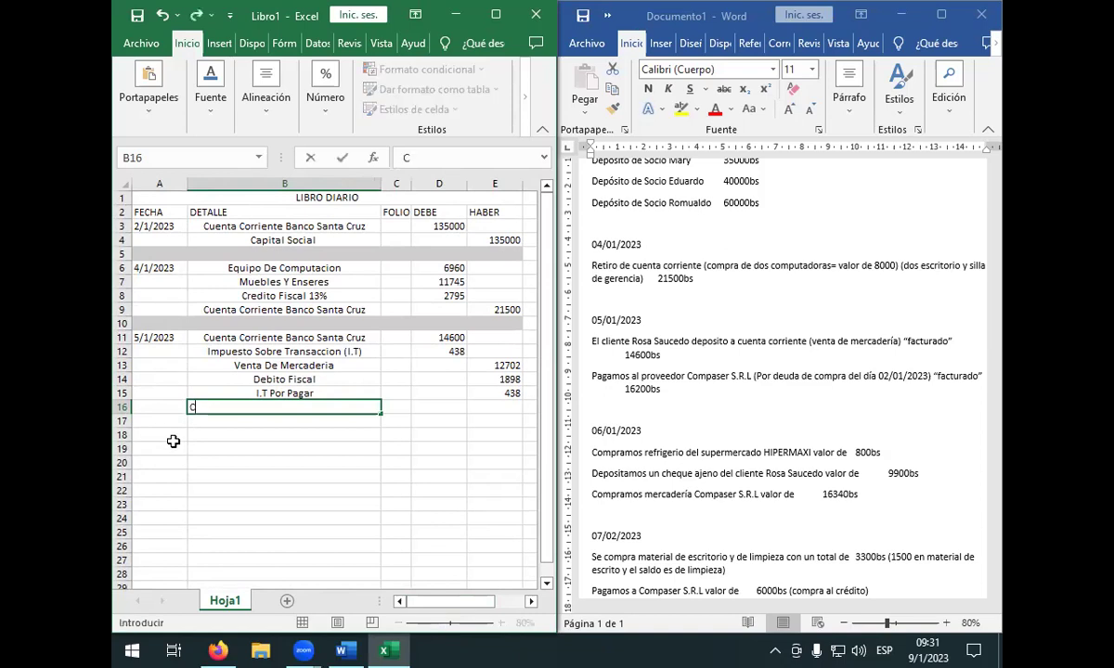
{"action": "type", "text": "uenta"}
{"action": "key", "text": "BackSpace"}
{"action": "key", "text": "BackSpace"}
{"action": "key", "text": "BackSpace"}
{"action": "key", "text": "BackSpace"}
{"action": "key", "text": "BackSpace"}
{"action": "key", "text": "BackSpace"}
{"action": "key", "text": "Return"}
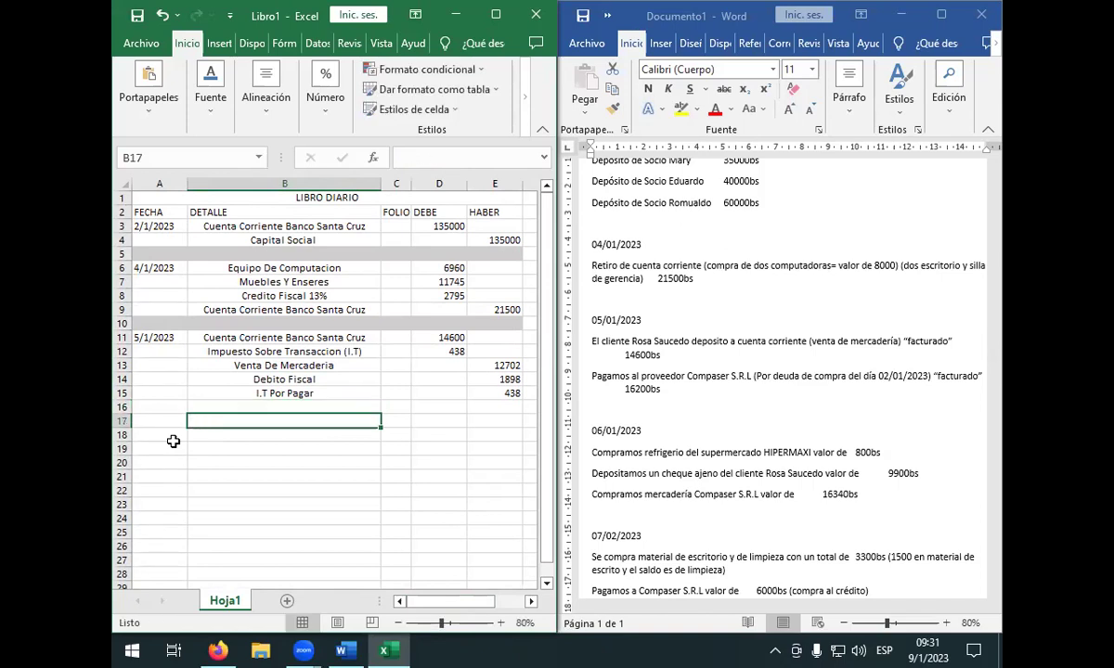
- Enter the account Cuentas Por Pagar in B17, leaving row 16 blank beneath the sale entry
{"action": "type", "text": "c"}
{"action": "key", "text": "BackSpace"}
{"action": "type", "text": "Cue"}
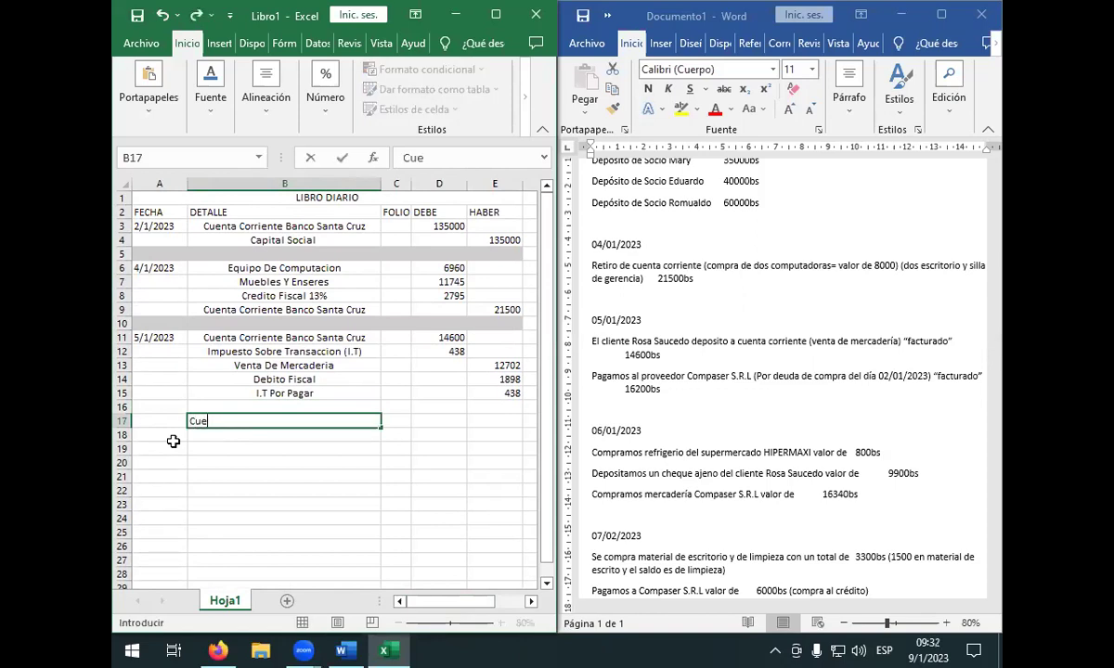
{"action": "type", "text": "ntas Por Pa"}
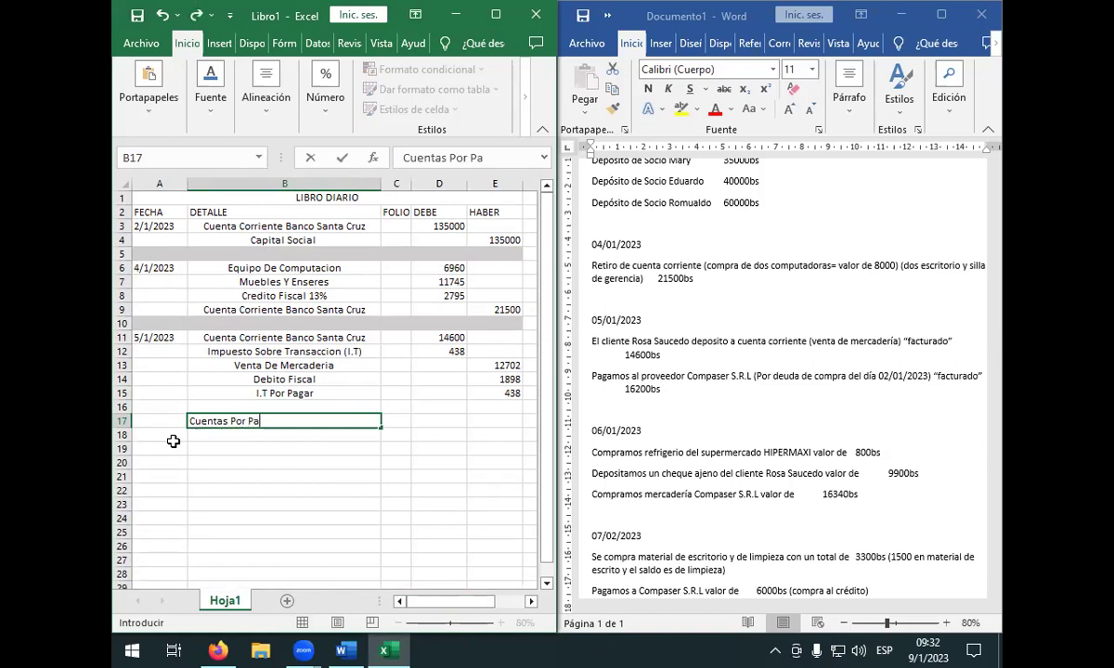
{"action": "type", "text": "gar"}
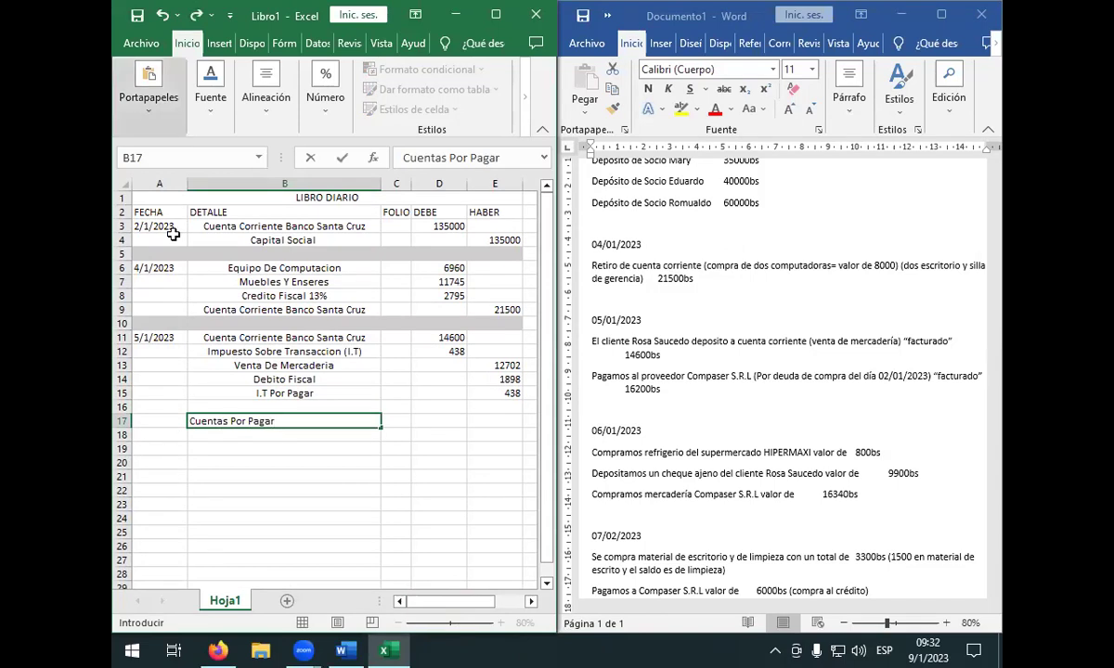
{"action": "scroll", "coordinate": [787, 409], "scroll_direction": "down", "scroll_amount": 3}
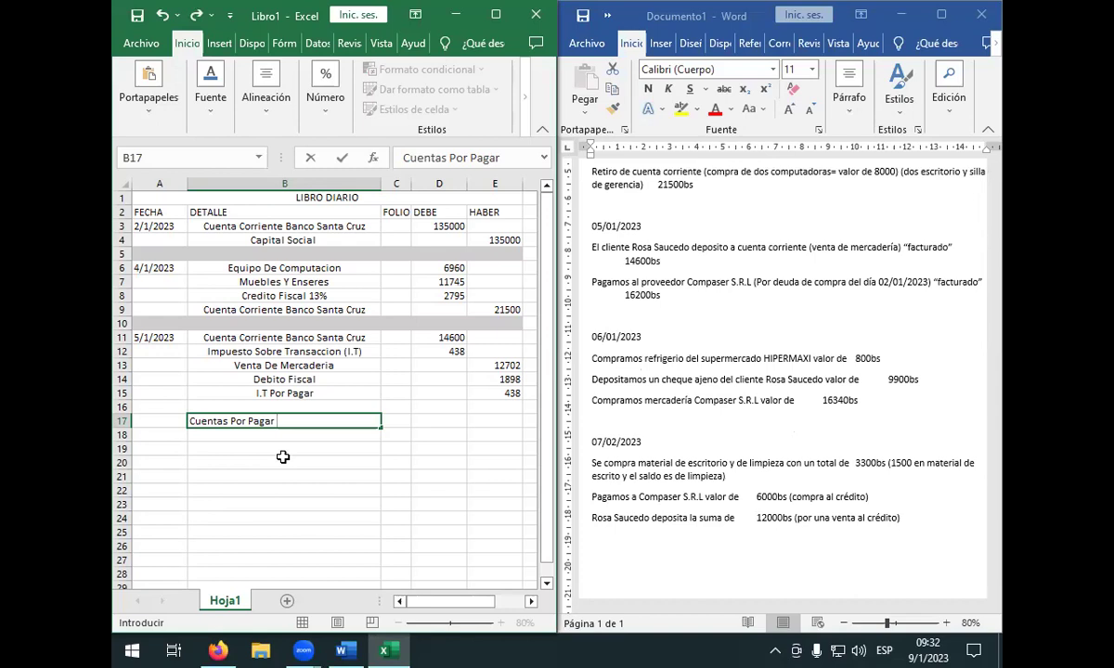
{"action": "key", "text": "Tab"}
{"action": "key", "text": "Tab"}
{"action": "key", "text": "Tab"}
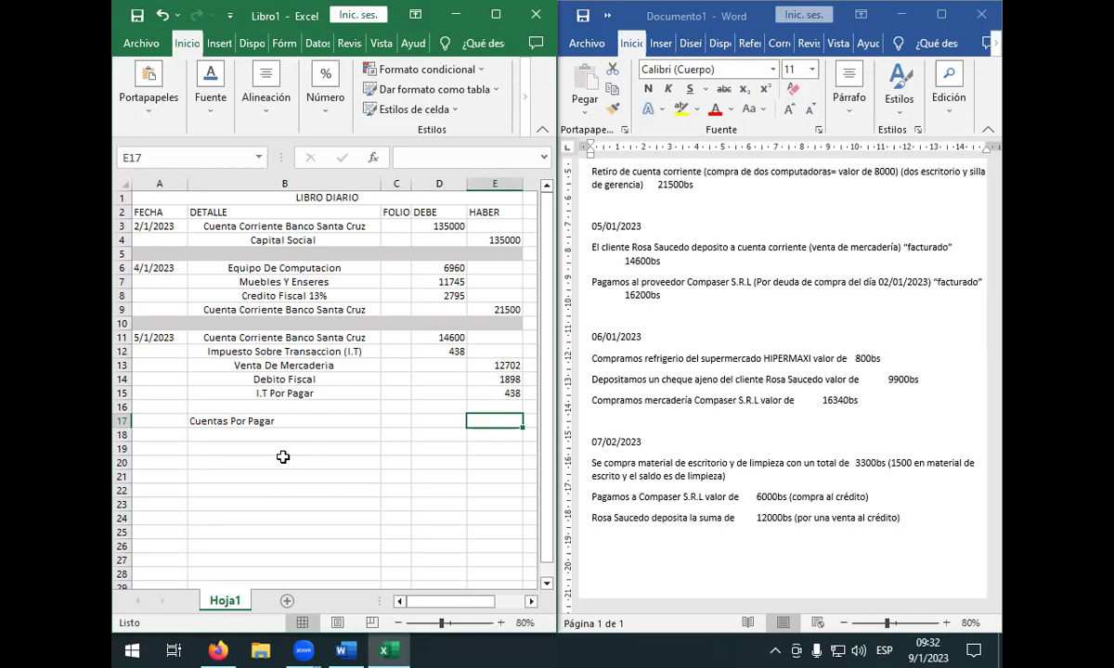
- Enter the account Credito Fiscal in B18 under Cuentas Por Pagar
{"action": "left_click", "coordinate": [320, 422]}
{"action": "left_click", "coordinate": [320, 431]}
{"action": "type", "text": "C"}
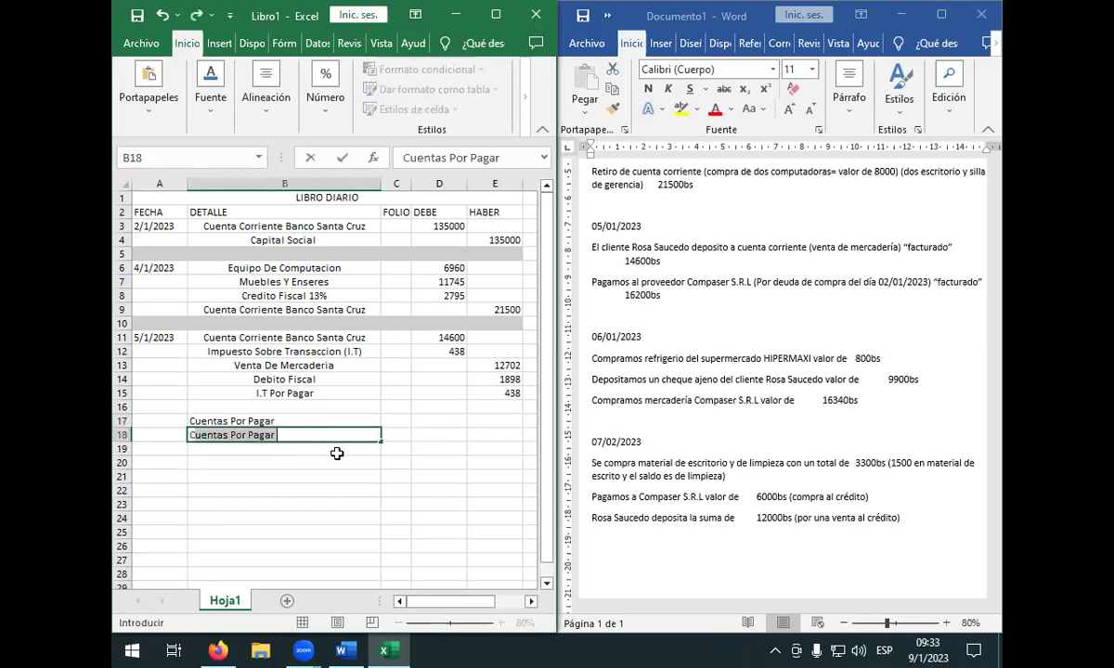
{"action": "key", "text": "BackSpace"}
{"action": "type", "text": "redito "}
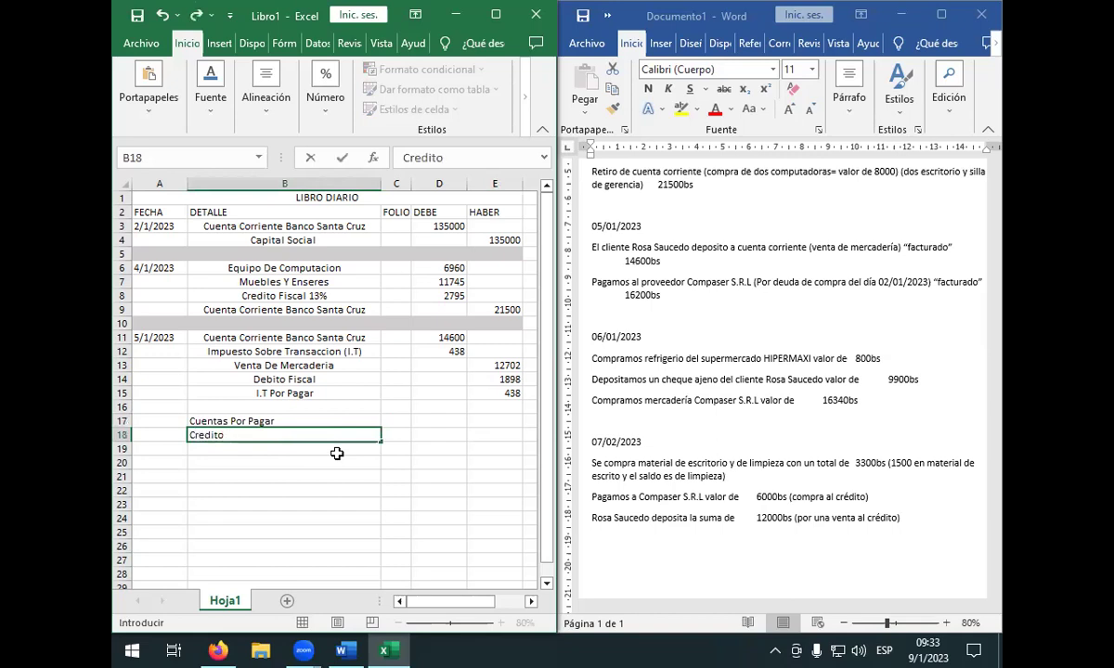
{"action": "type", "text": "D"}
{"action": "key", "text": "BackSpace"}
{"action": "type", "text": "Fiscal"}
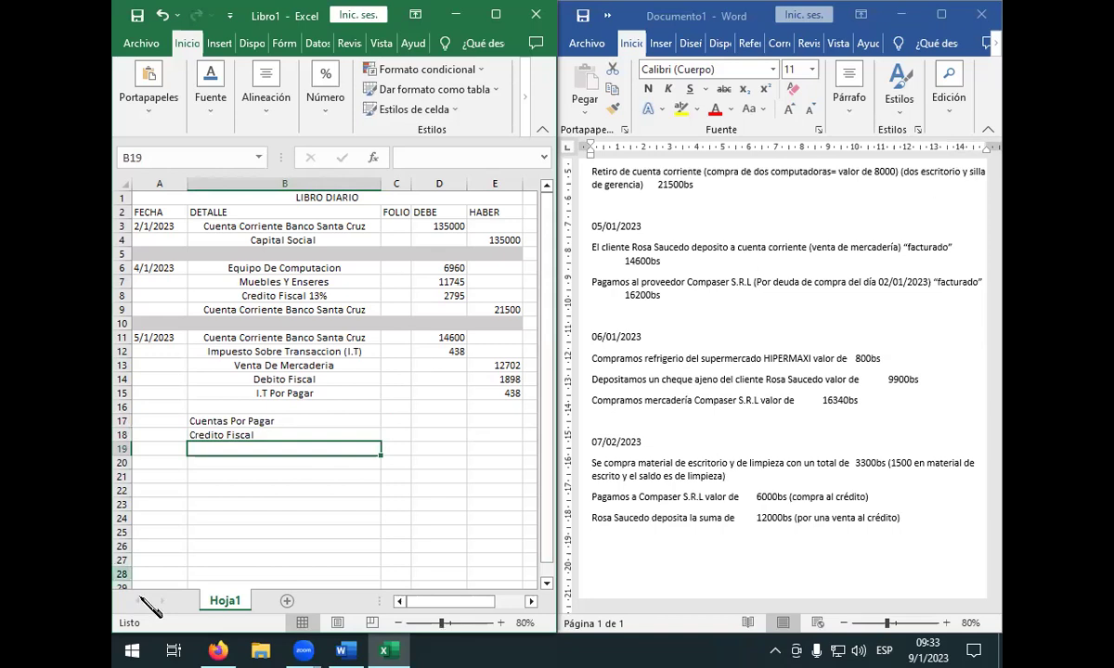
- Copy the account Cuenta Corriente Banco Santa Cruz from B9 into B19
{"action": "left_click", "coordinate": [261, 309]}
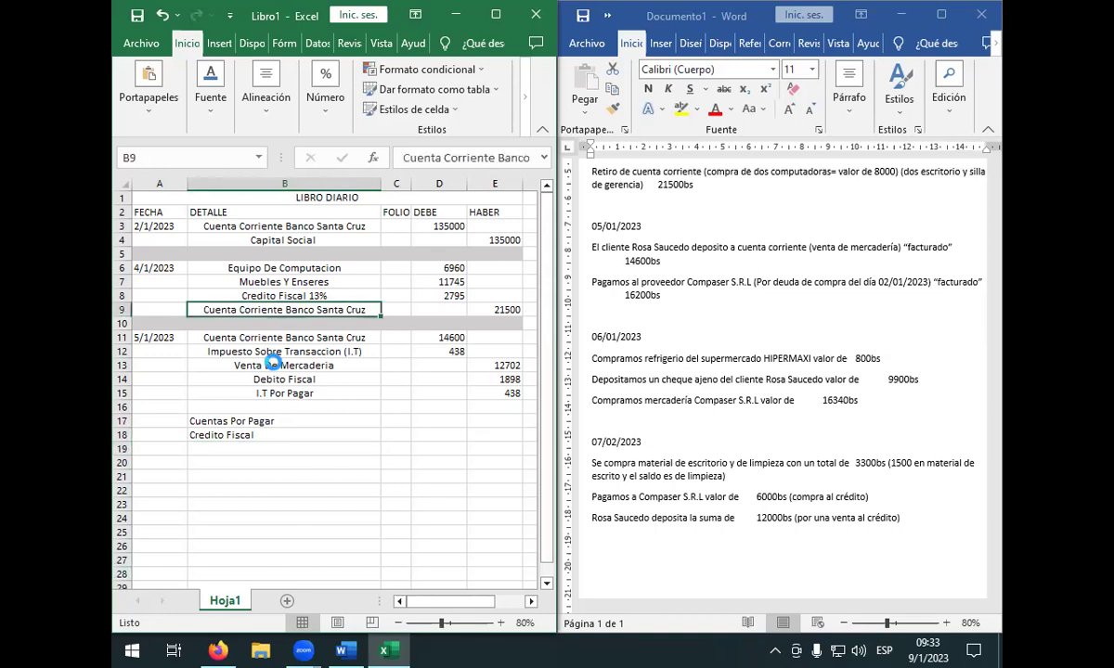
{"action": "key", "text": "ctrl+c"}
{"action": "left_click", "coordinate": [256, 449]}
{"action": "key", "text": "ctrl+v"}
{"action": "key", "text": "Escape"}
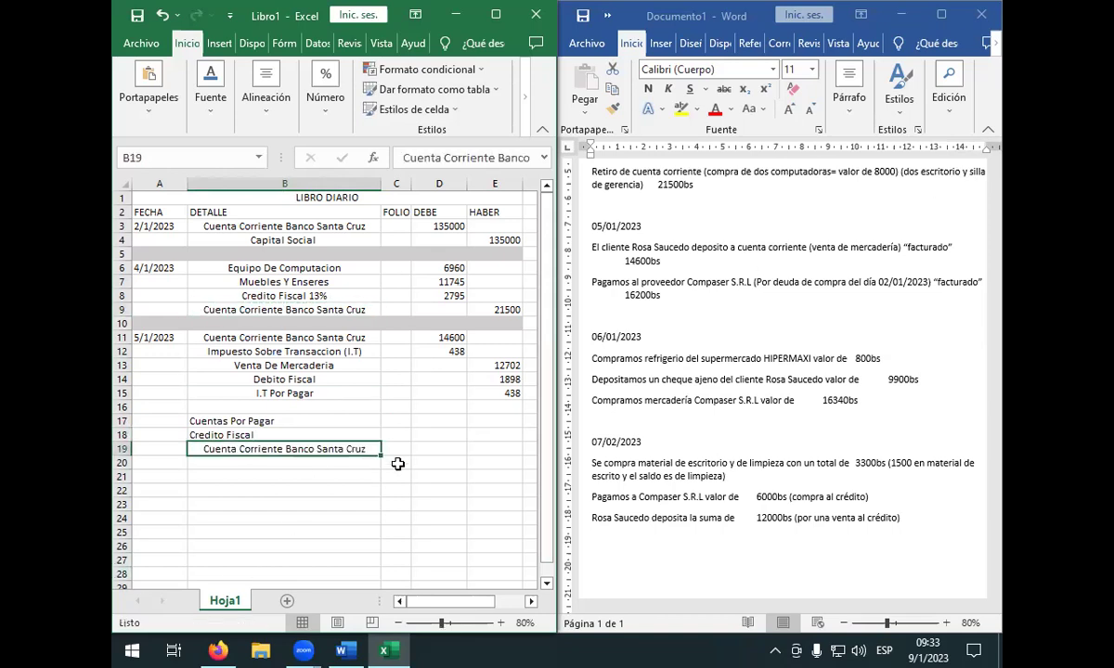
- Centre the contents of the DETALLE cells B17:B28 horizontally
{"action": "left_click", "coordinate": [311, 433]}
{"action": "left_click_drag", "start_coordinate": [263, 443], "coordinate": [214, 571]}
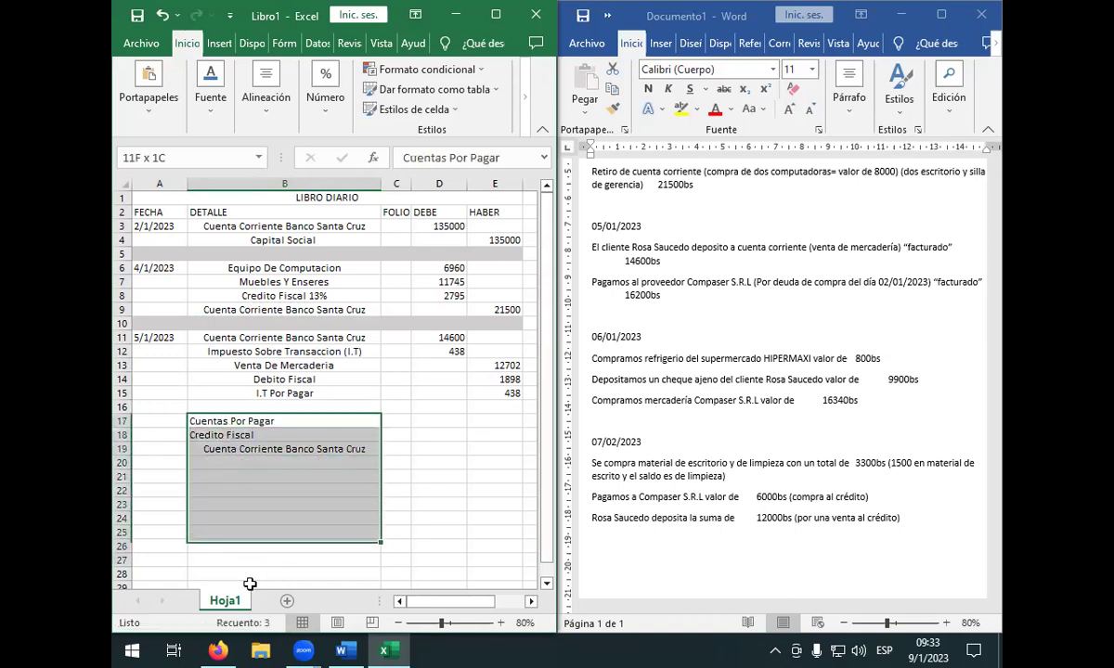
{"action": "left_click", "coordinate": [253, 114]}
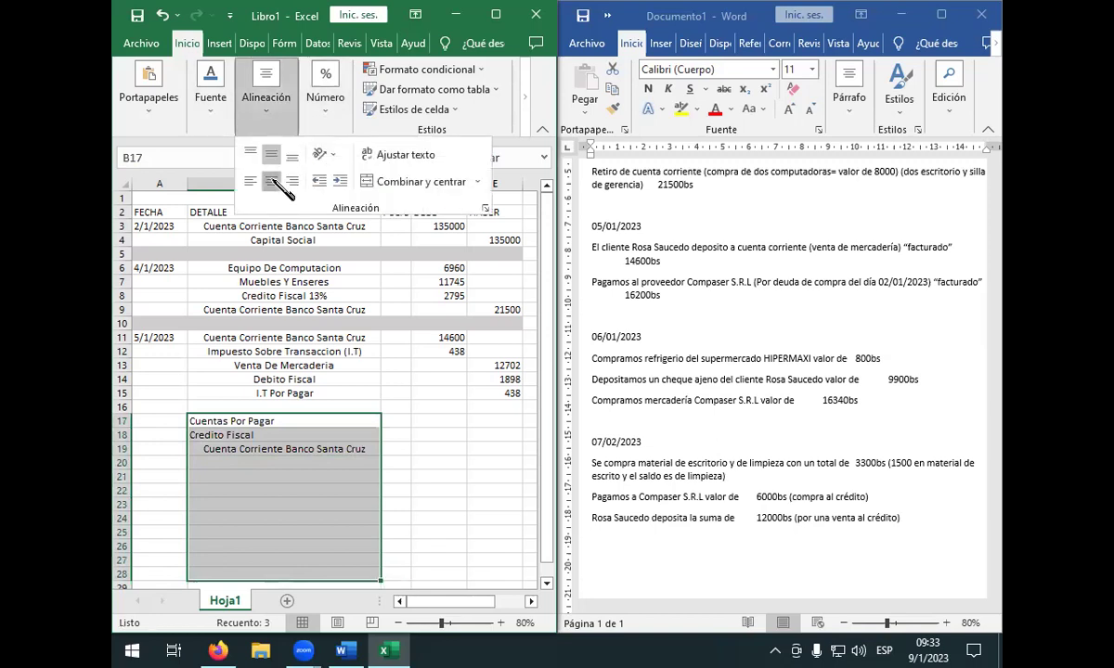
{"action": "left_click", "coordinate": [272, 180]}
{"action": "left_click_drag", "start_coordinate": [390, 420], "coordinate": [399, 436]}
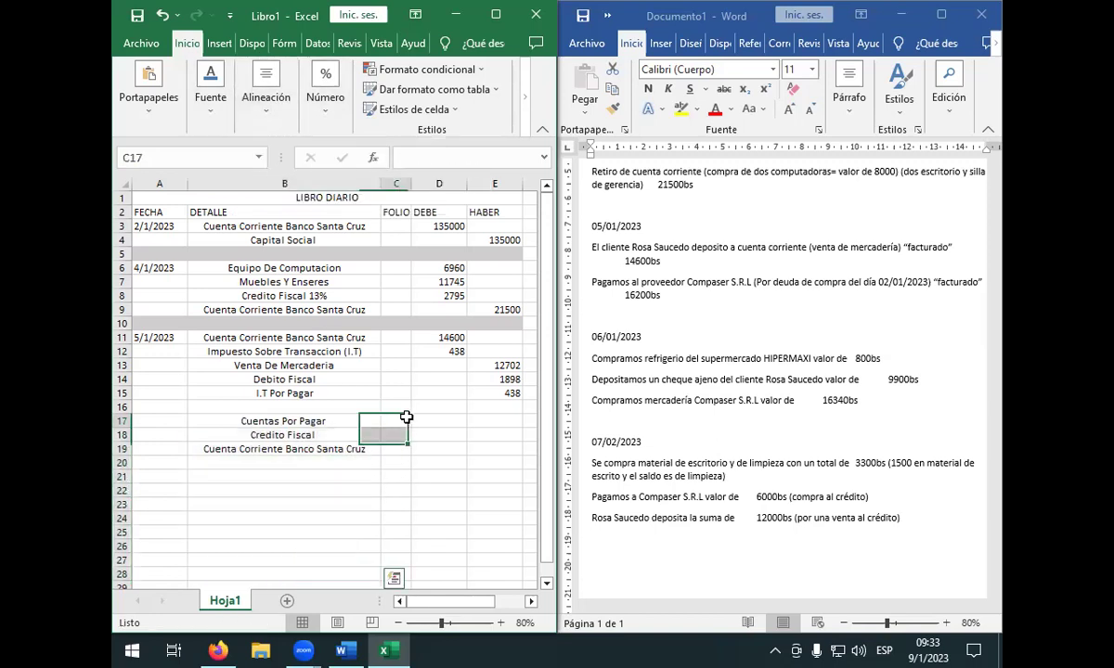
{"action": "left_click", "coordinate": [441, 435]}
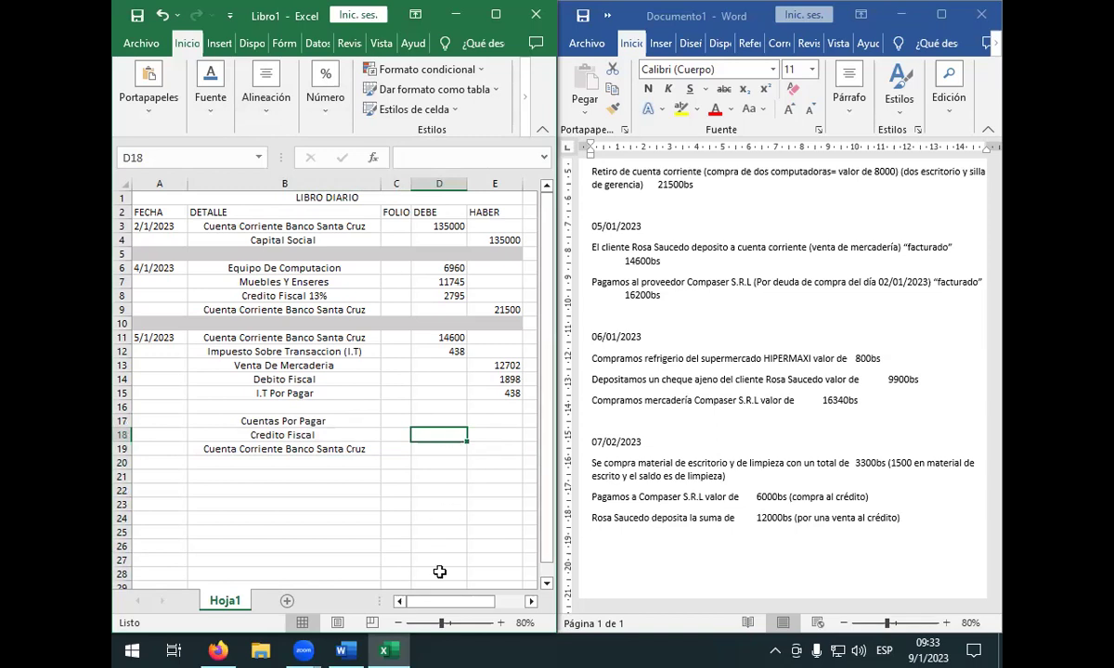
{"action": "type", "text": "+1+6"}
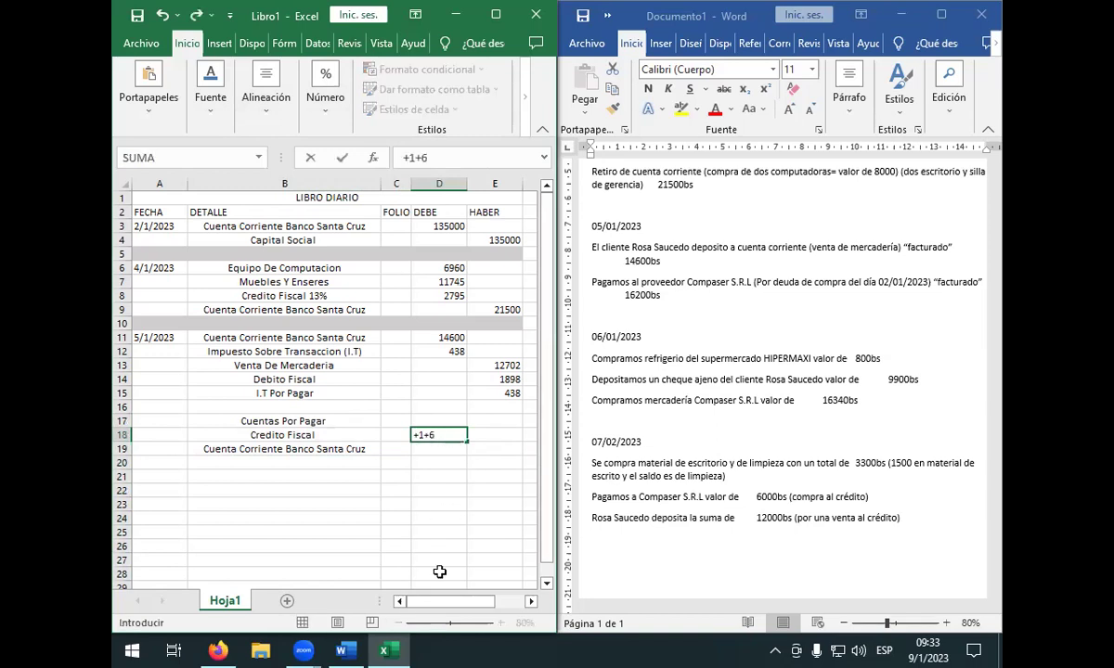
{"action": "key", "text": "BackSpace"}
{"action": "key", "text": "BackSpace"}
{"action": "key", "text": "Escape"}
- Calculate the DEBE amount for Cuentas Por Pagar in D17 with the formula +16200*87%
{"action": "key", "text": "Up"}
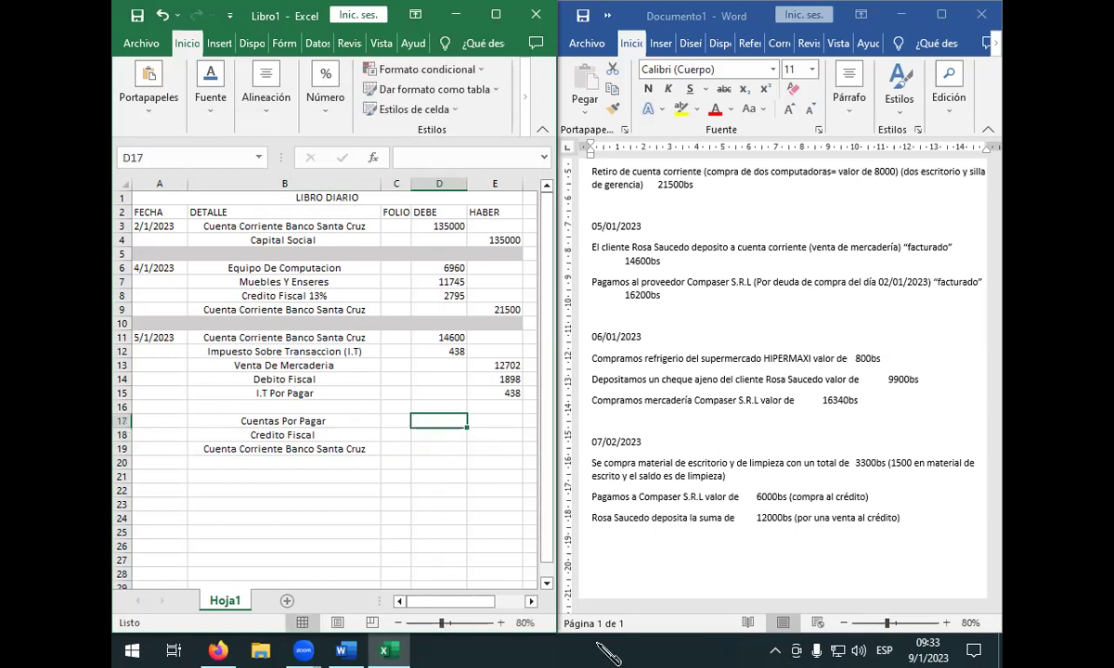
{"action": "type", "text": "+16"}
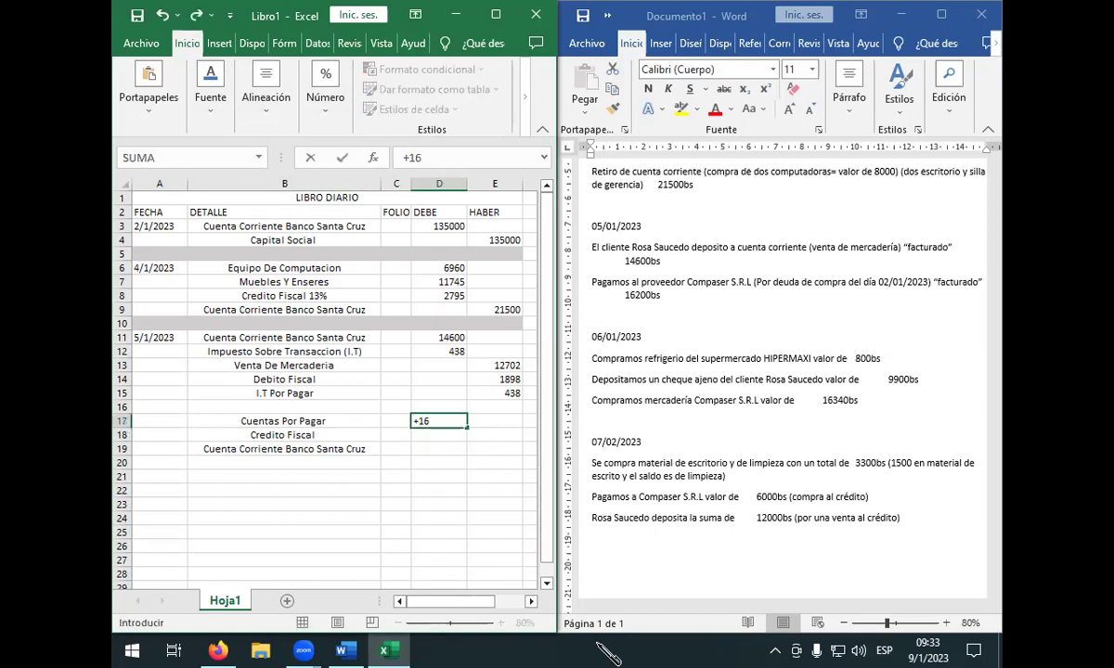
{"action": "type", "text": "200*87%"}
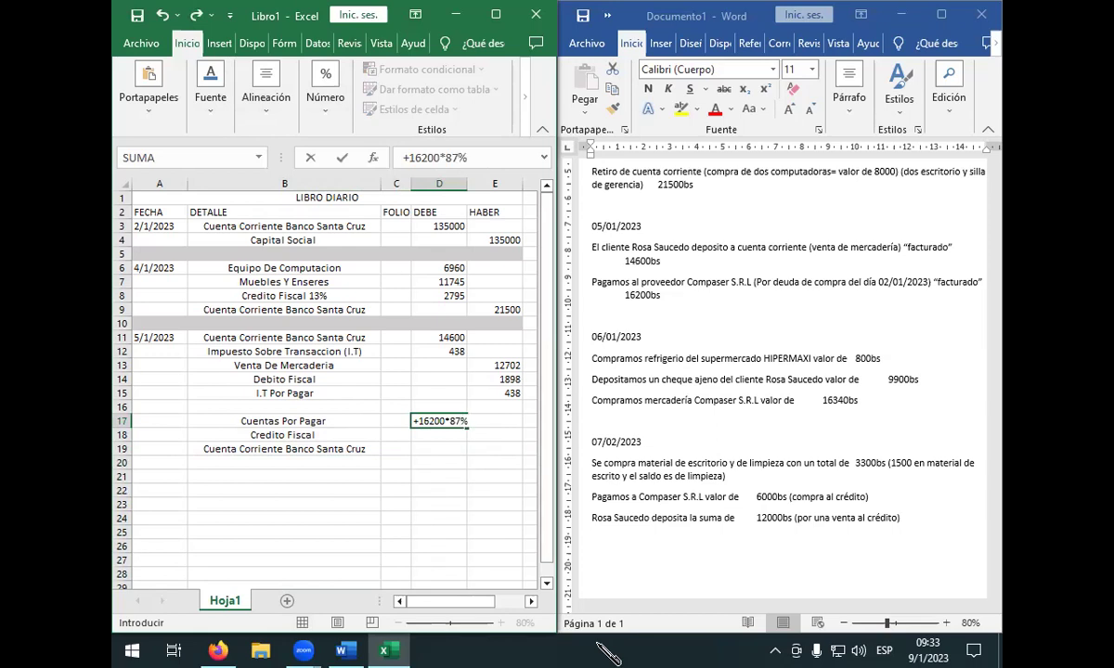
{"action": "key", "text": "Return"}
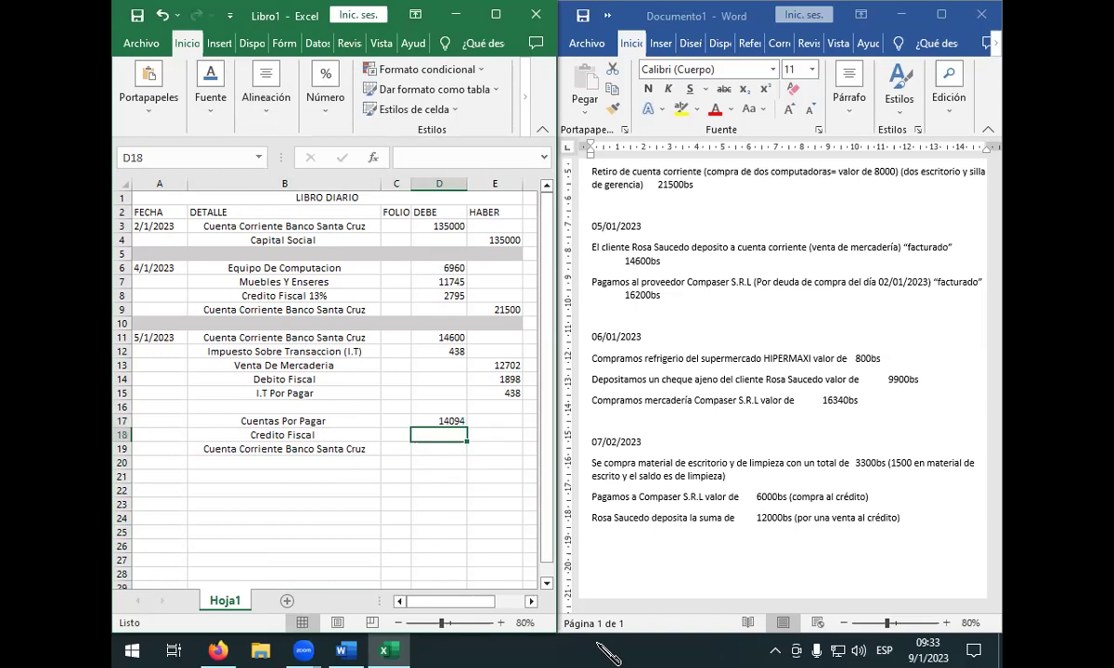
- Calculate the DEBE amount for Credito Fiscal in D18 with the formula +16200*13%
{"action": "type", "text": "16200"}
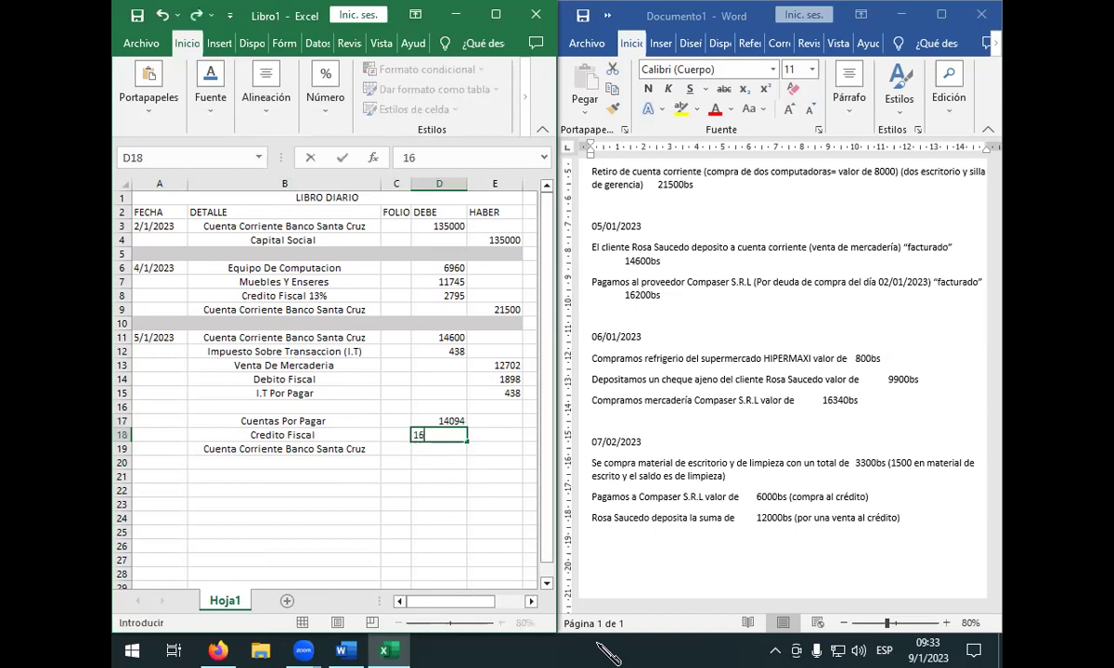
{"action": "key", "text": "BackSpace"}
{"action": "key", "text": "BackSpace"}
{"action": "key", "text": "BackSpace"}
{"action": "key", "text": "BackSpace"}
{"action": "key", "text": "BackSpace"}
{"action": "type", "text": "+16200*"}
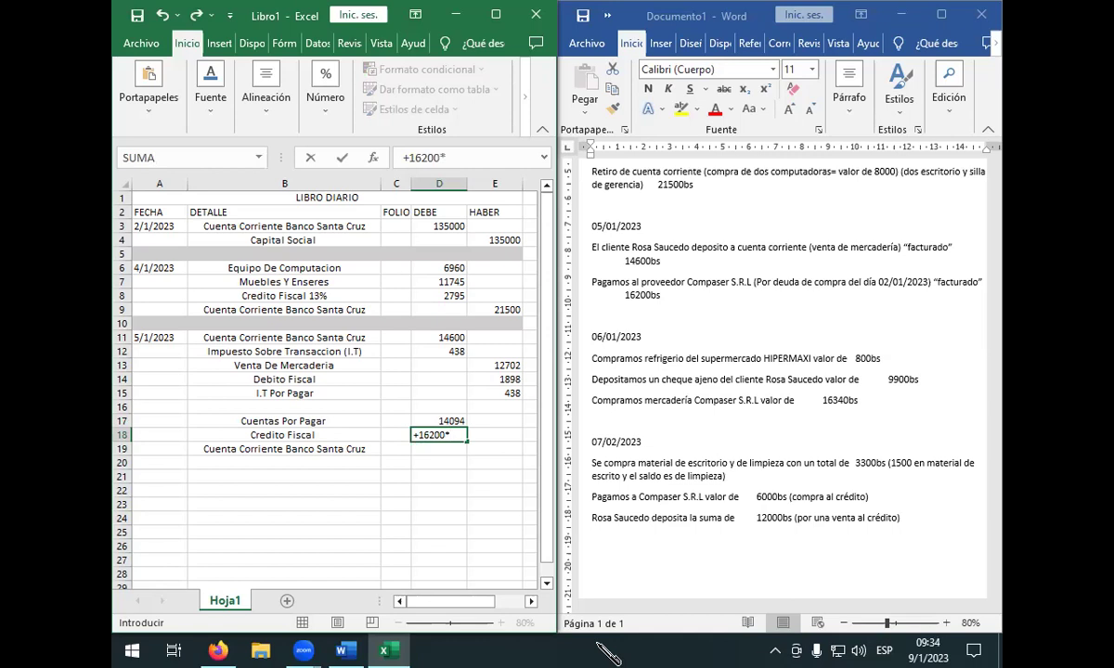
{"action": "type", "text": "13%"}
{"action": "key", "text": "Return"}
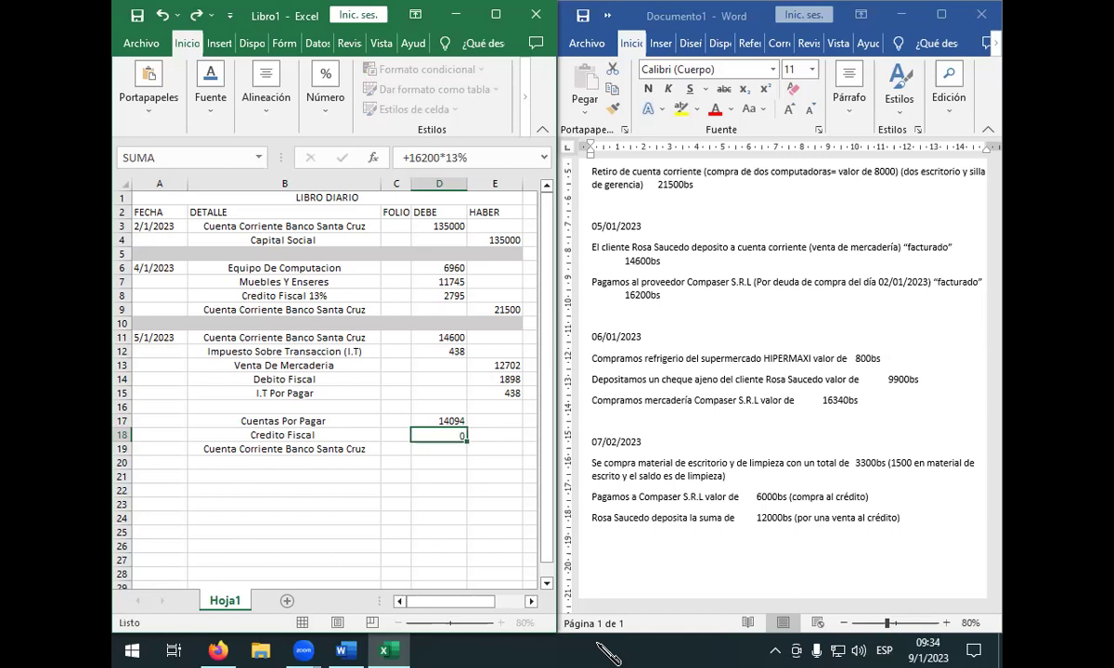
- Enter 16200 in E19 as the HABER amount for Cuenta Corriente Banco Santa Cruz
{"action": "key", "text": "Right"}
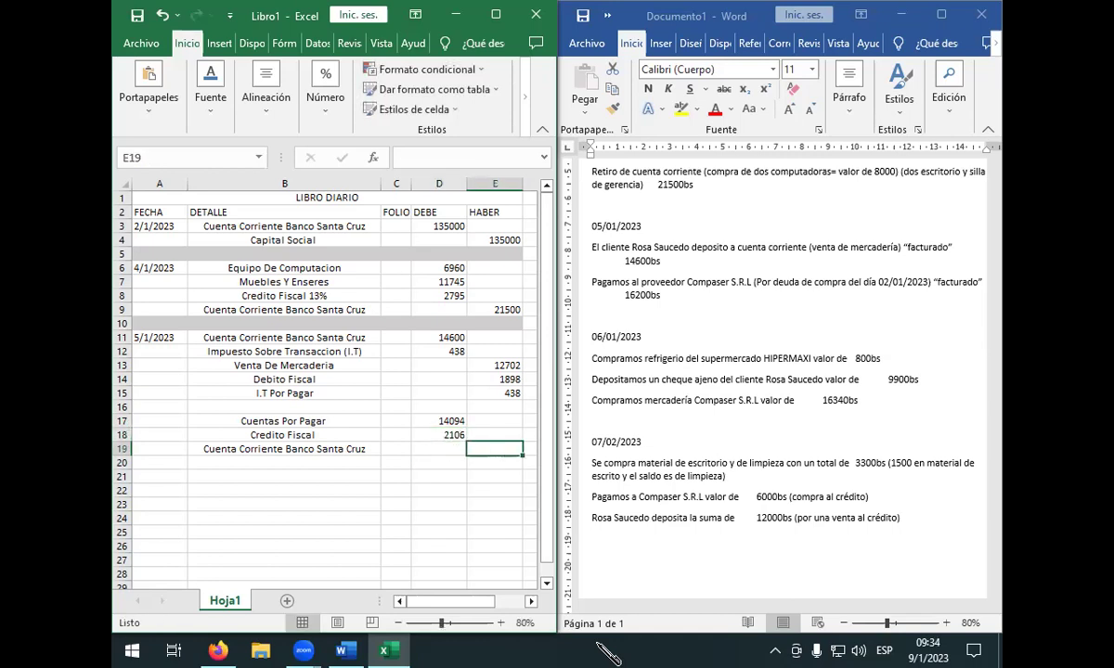
{"action": "type", "text": "16200"}
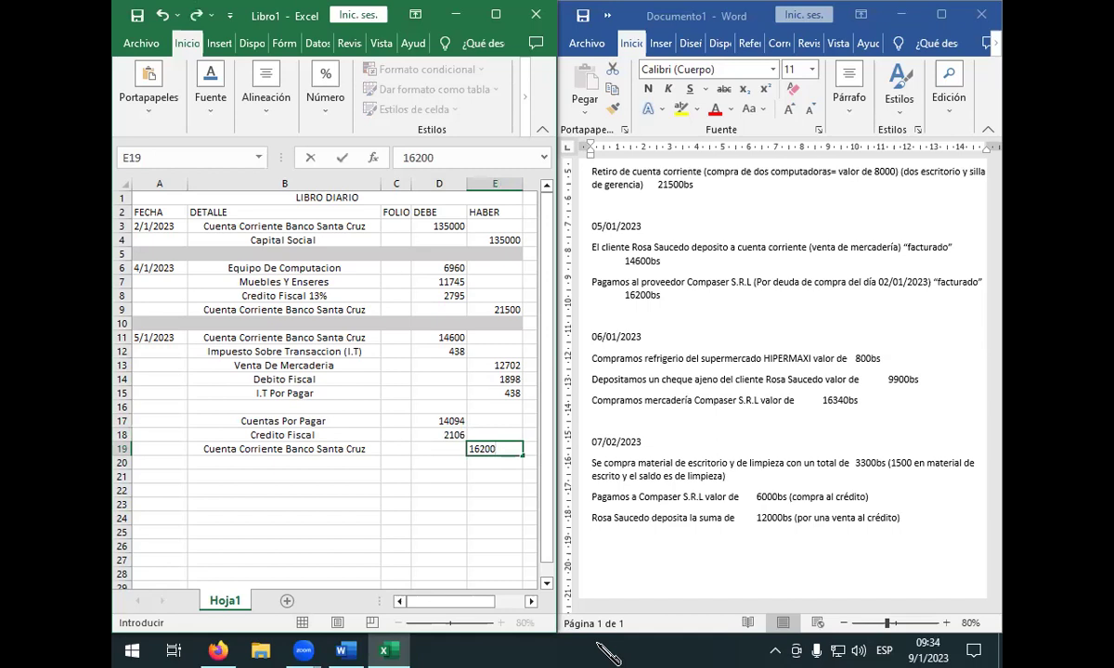
{"action": "key", "text": "ctrl+Return"}
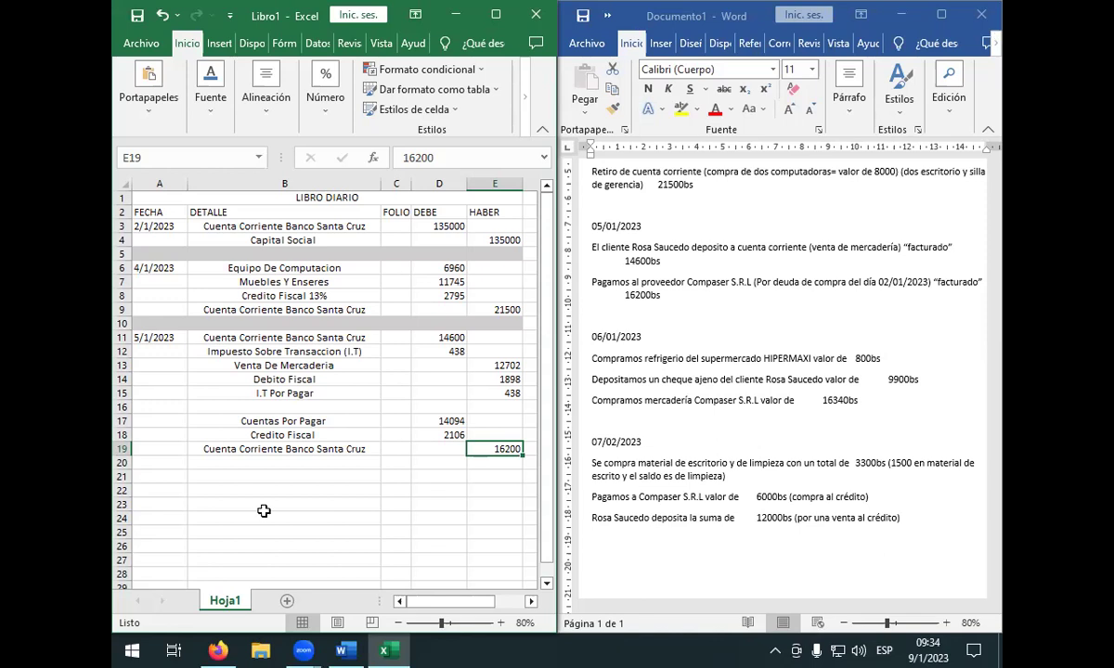
- Rename the worksheet Hoja1 as LIBRO DIARIO
{"action": "double_click", "coordinate": [225, 602]}
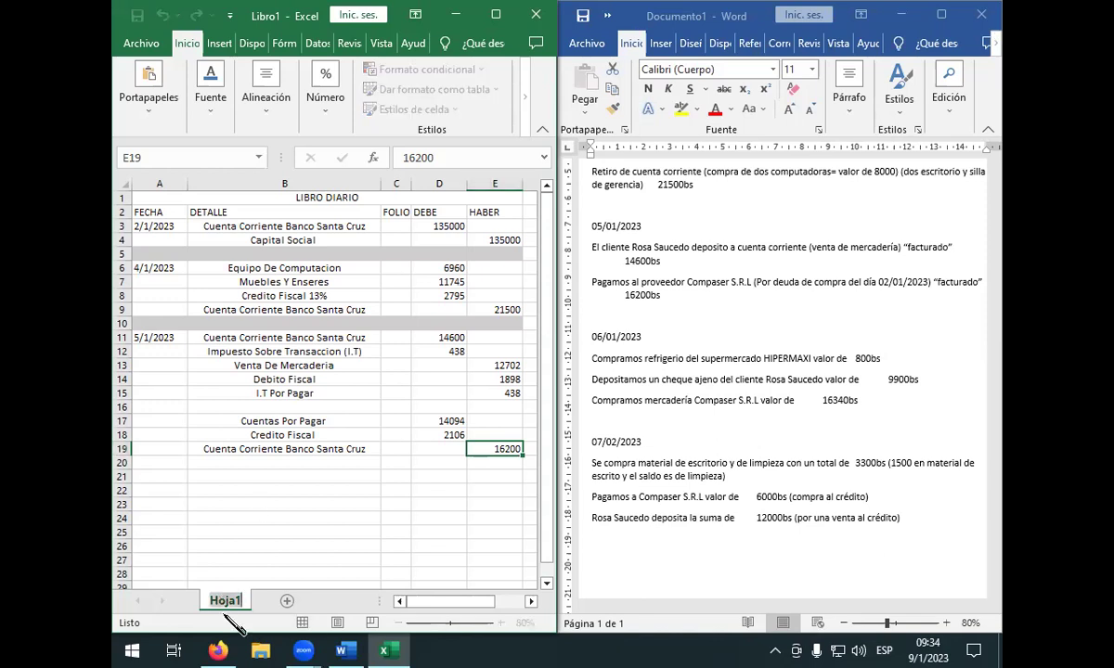
{"action": "type", "text": "LIBRO DIARIO"}
{"action": "key", "text": "Return"}
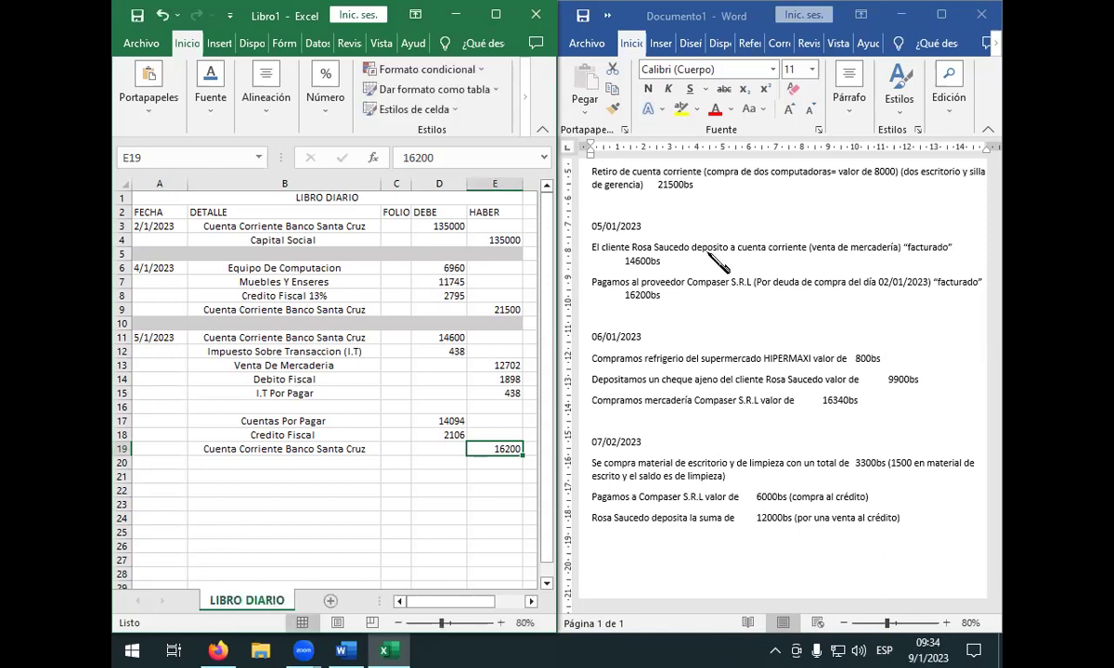
{"action": "left_click", "coordinate": [309, 491]}
{"action": "left_click", "coordinate": [316, 463]}
{"action": "scroll", "coordinate": [318, 465], "scroll_direction": "down", "scroll_amount": 1}
{"action": "scroll", "coordinate": [321, 463], "scroll_direction": "up", "scroll_amount": 1}
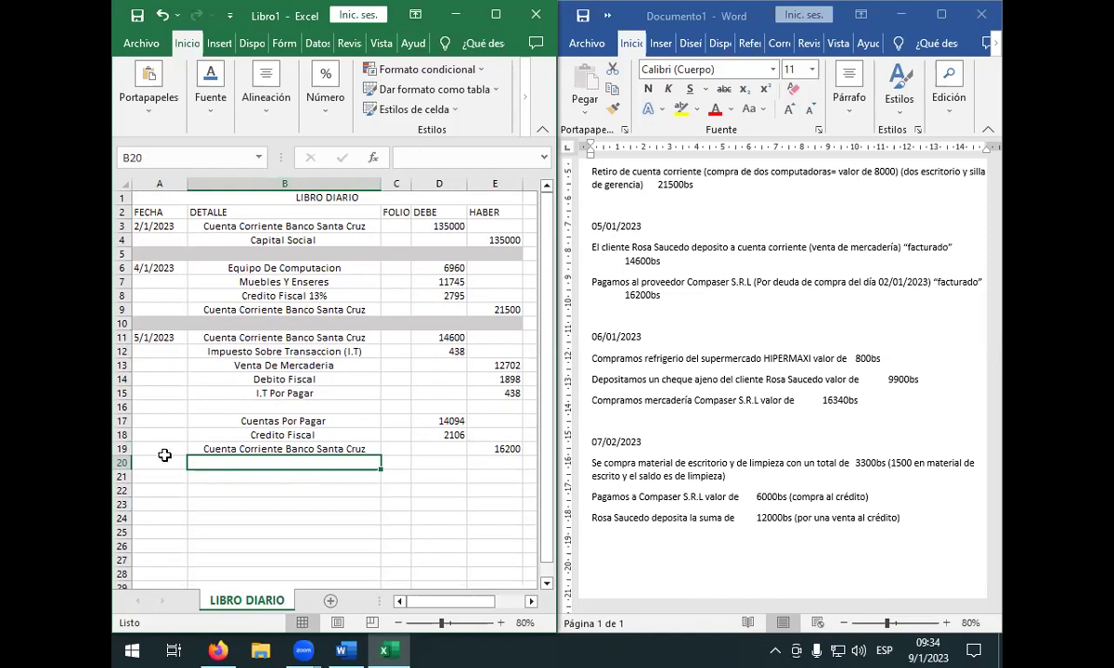
{"action": "left_click", "coordinate": [159, 448]}
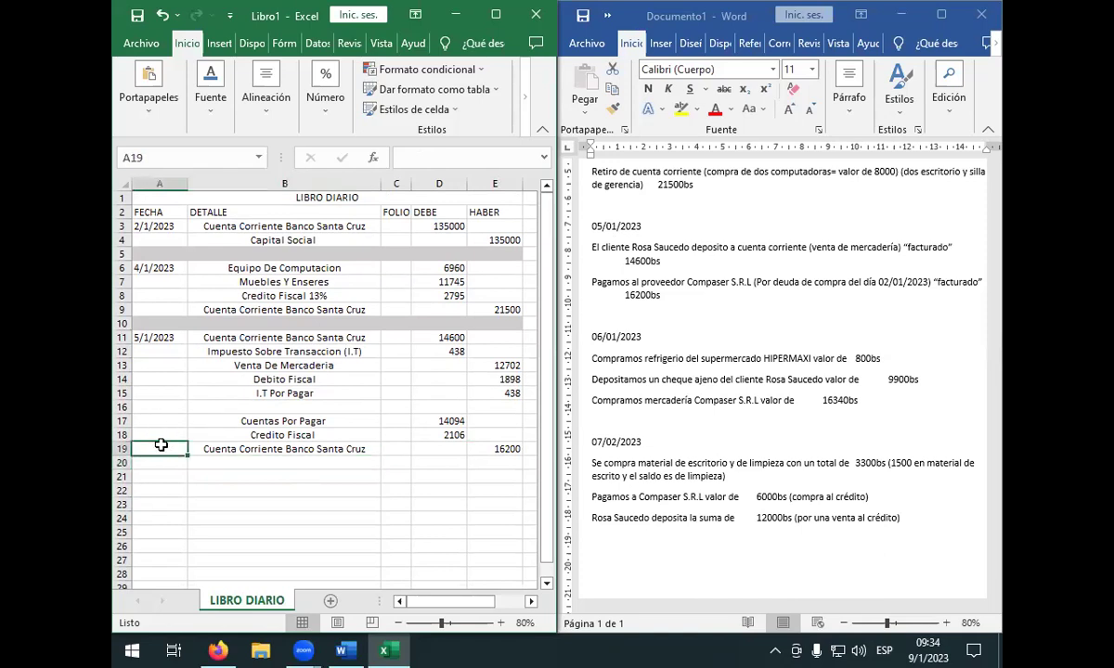
{"action": "left_click", "coordinate": [159, 422]}
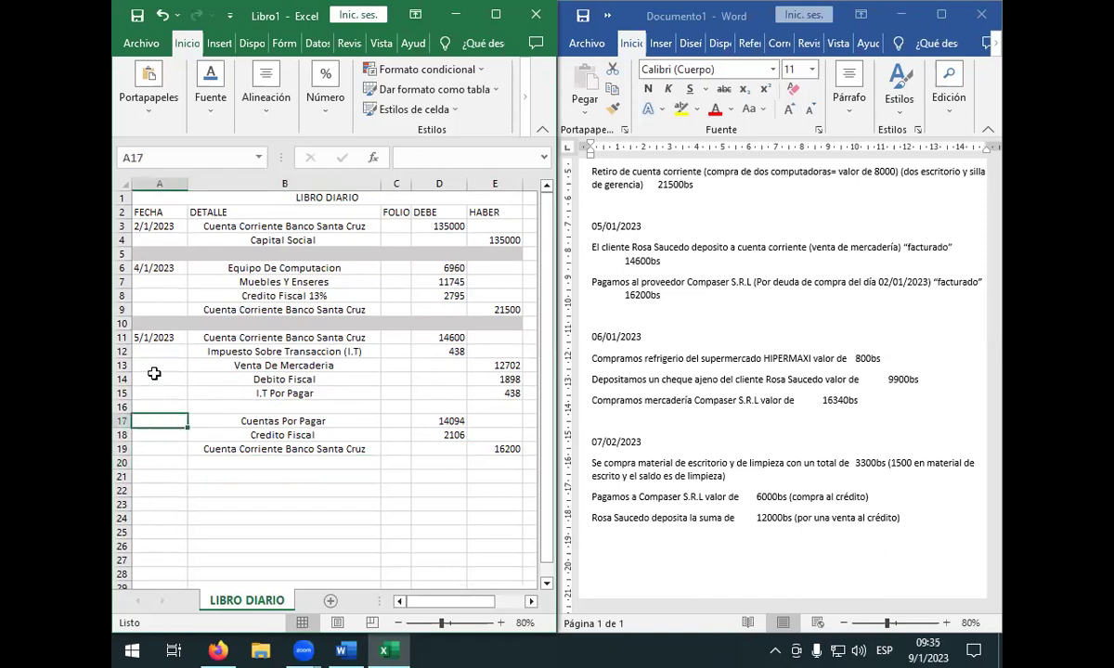
- Copy the date 5/1/2023 from A11 into A17 for the supplier payment entry
{"action": "left_click", "coordinate": [158, 338]}
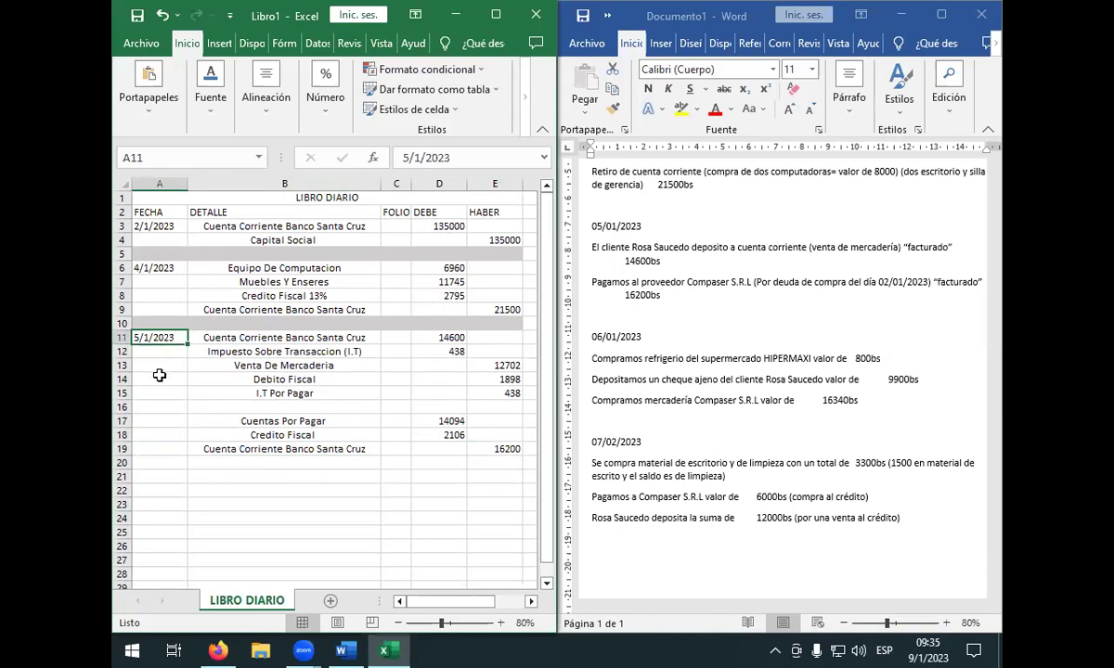
{"action": "key", "text": "ctrl+c"}
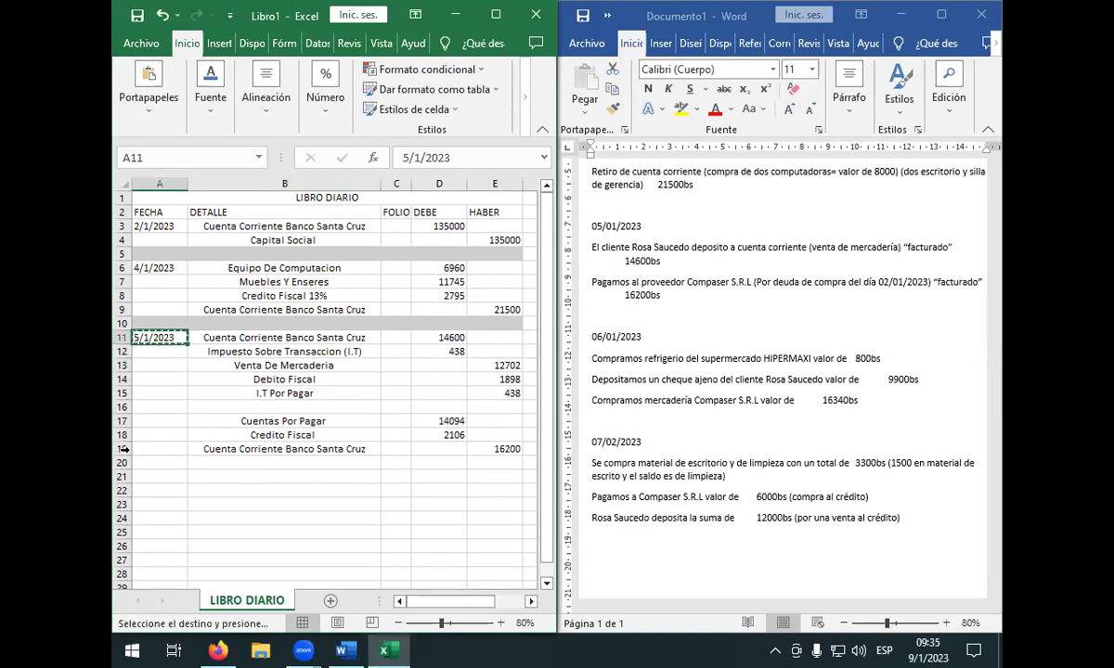
{"action": "left_click", "coordinate": [154, 420]}
{"action": "key", "text": "Return"}
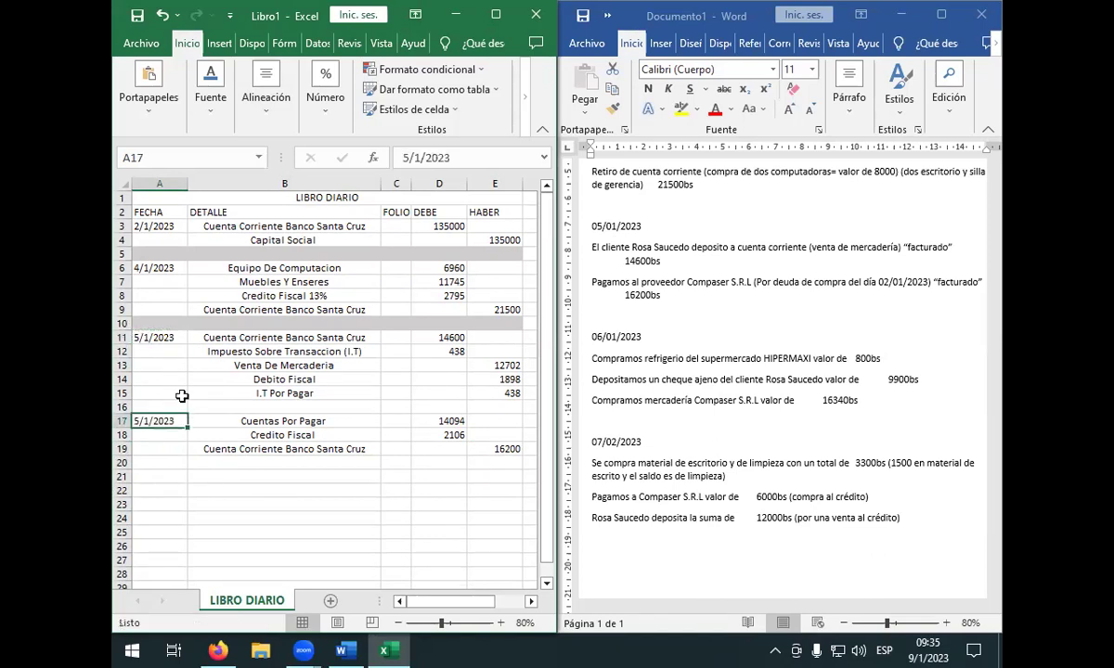
{"action": "scroll", "coordinate": [167, 397], "scroll_direction": "down", "scroll_amount": 1}
{"action": "scroll", "coordinate": [167, 397], "scroll_direction": "up", "scroll_amount": 1}
{"action": "key", "text": "Down"}
{"action": "key", "text": "Down"}
{"action": "key", "text": "Down"}
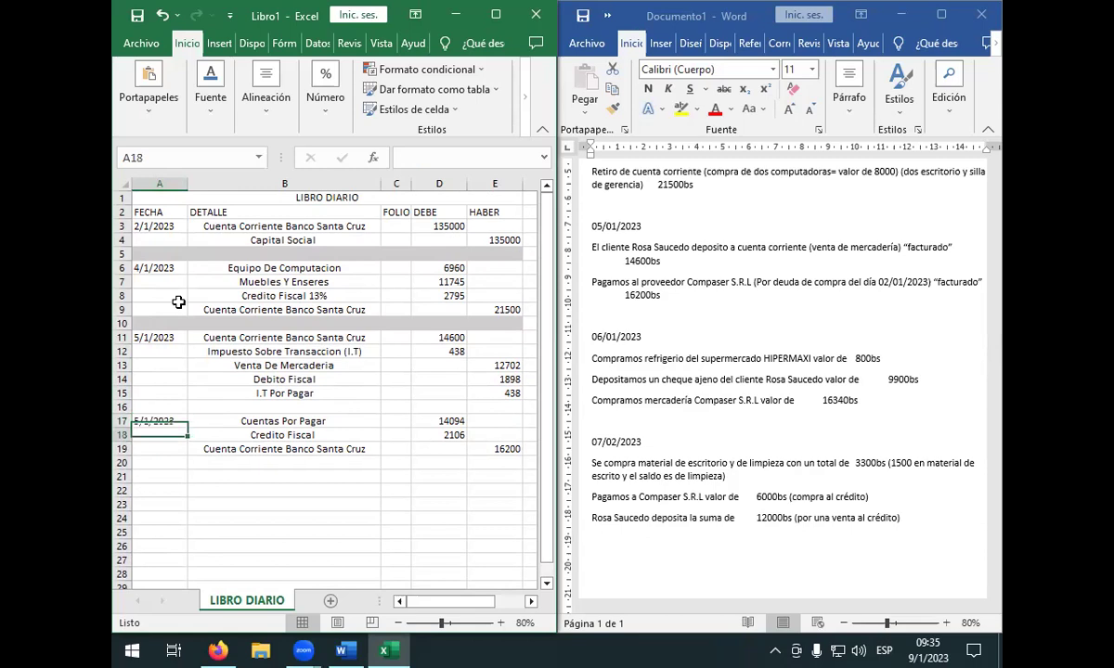
{"action": "key", "text": "Down"}
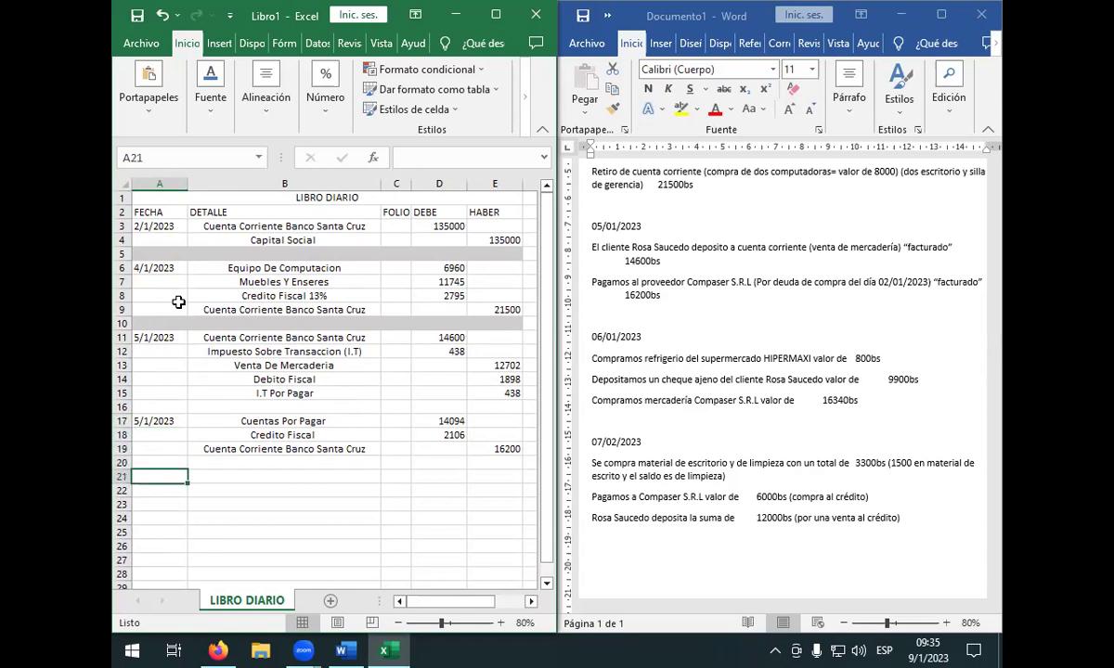
{"action": "key", "text": "Right"}
{"action": "key", "text": "Right"}
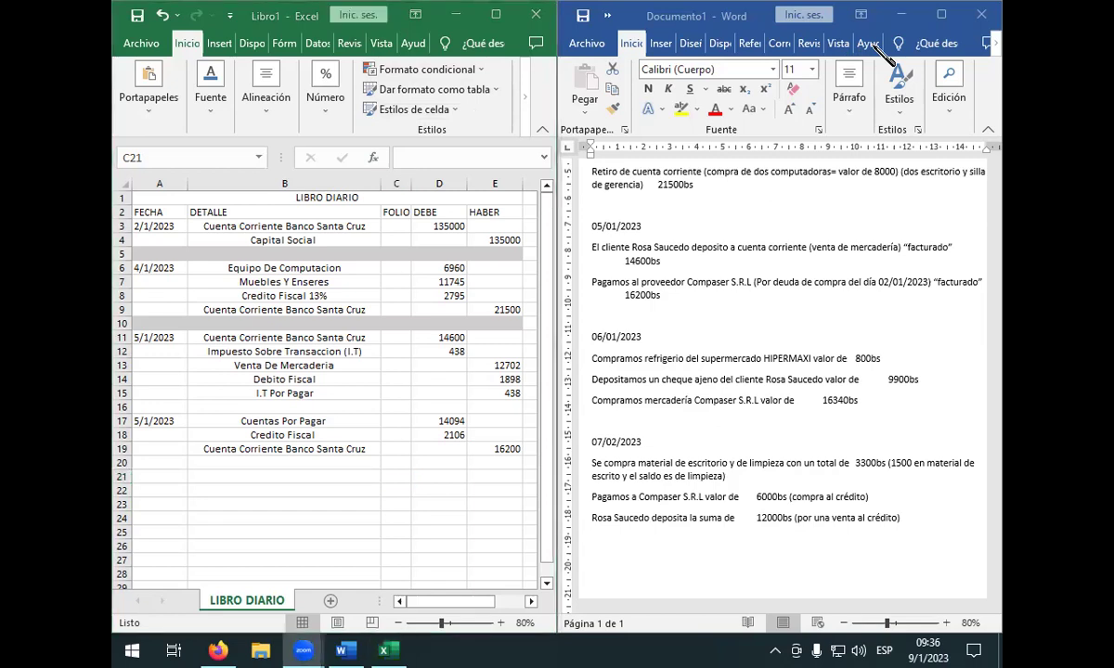
{"action": "left_click", "coordinate": [643, 328]}
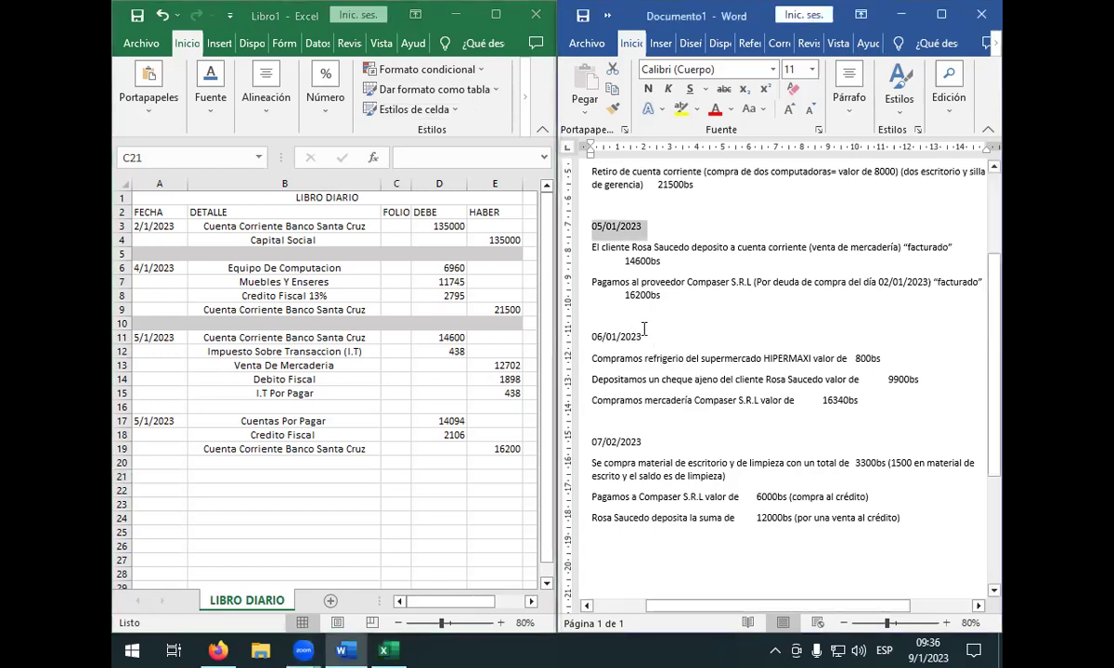
{"action": "left_click", "coordinate": [653, 337]}
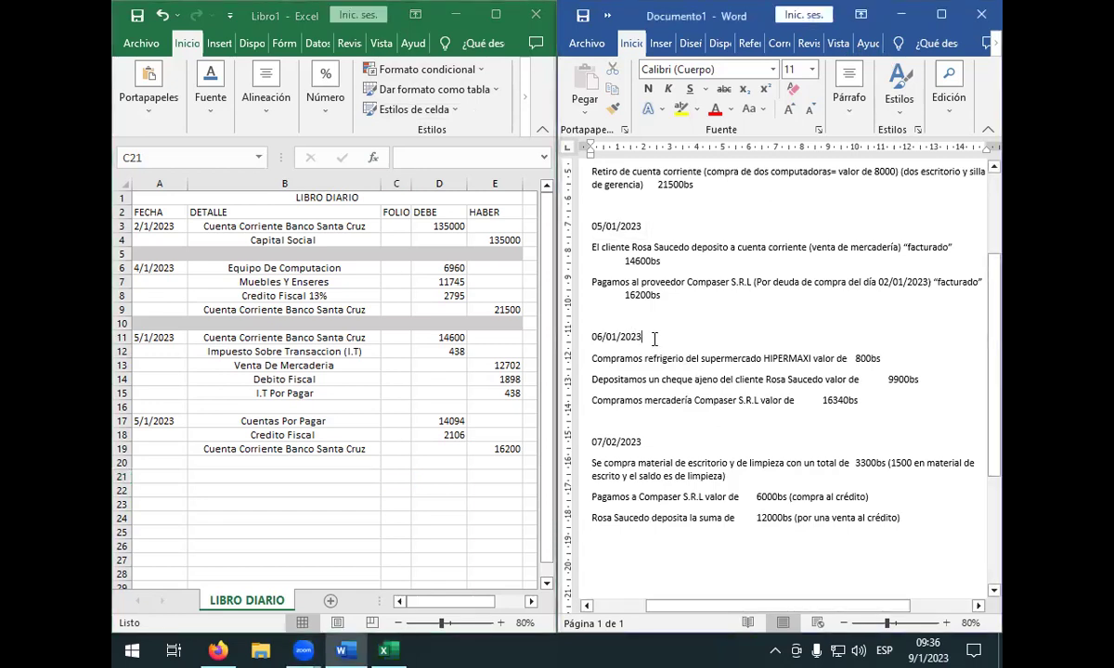
- Review the DEBE amounts in D17 and D18 and the HABER amount in E19 of the supplier payment entry
{"action": "left_click", "coordinate": [433, 433]}
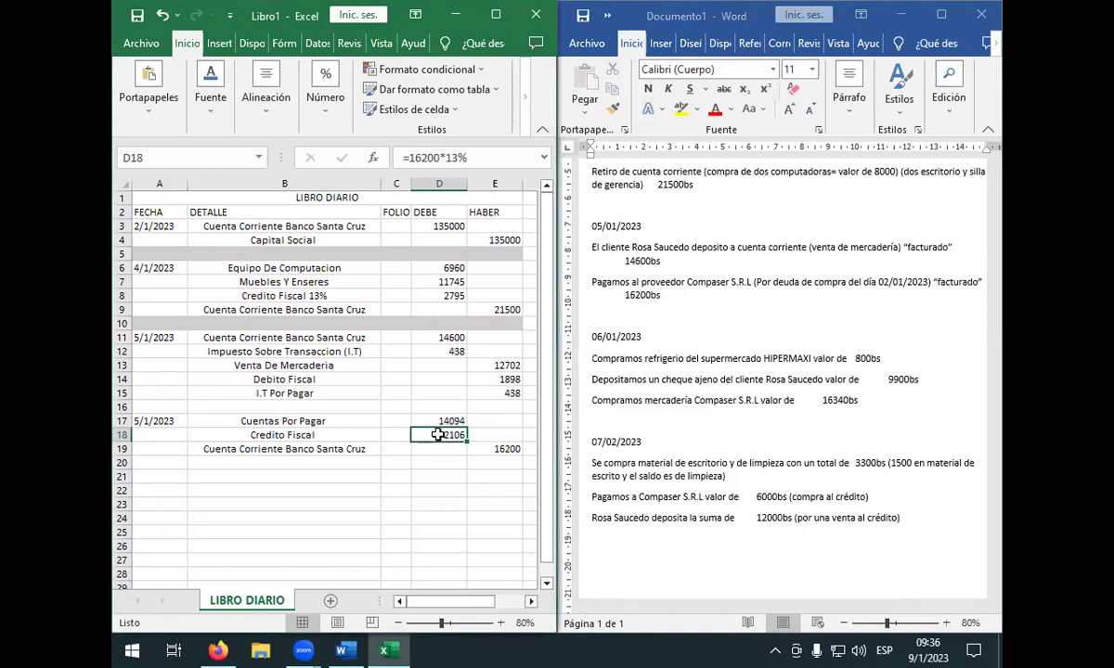
{"action": "left_click", "coordinate": [443, 421]}
{"action": "left_click", "coordinate": [444, 433]}
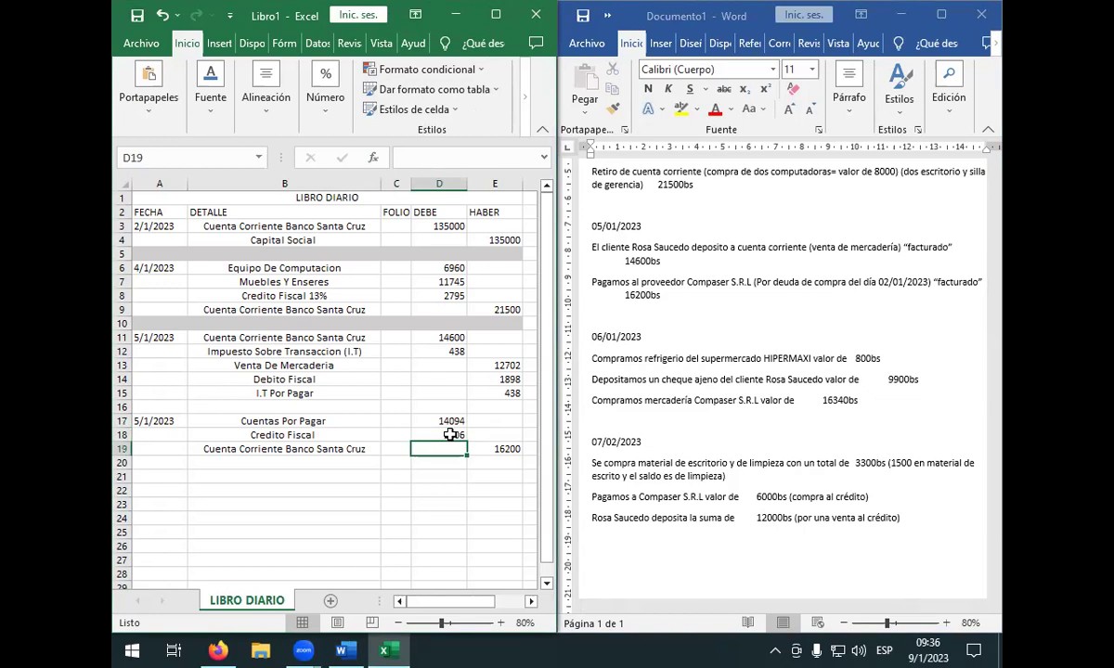
{"action": "left_click", "coordinate": [449, 423]}
{"action": "left_click", "coordinate": [457, 435]}
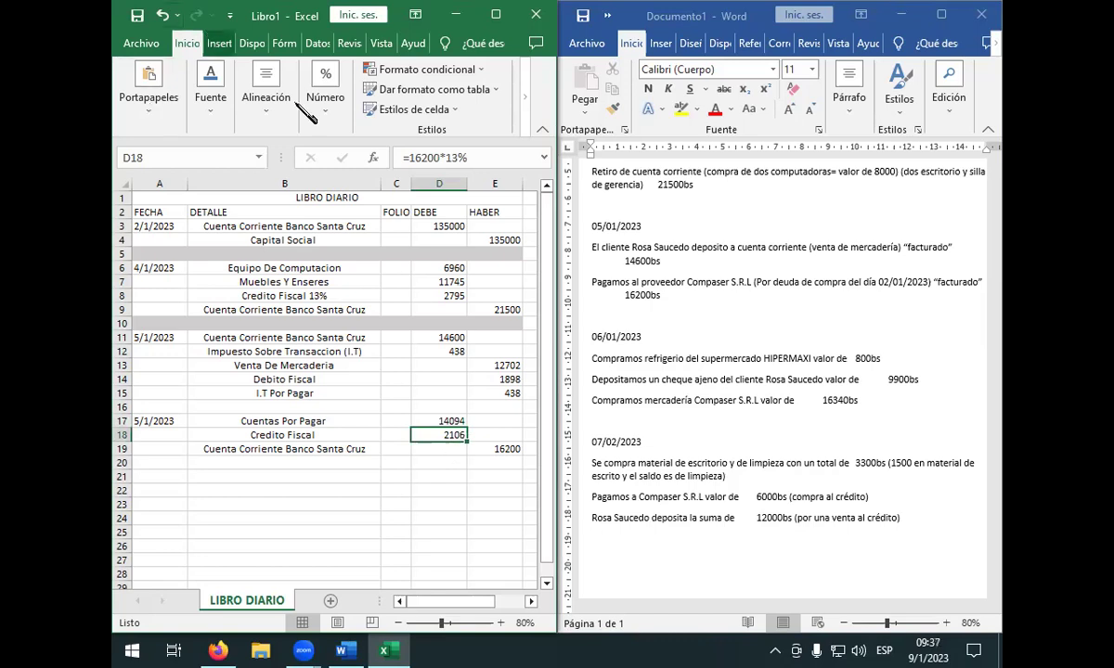
{"action": "left_click", "coordinate": [433, 421]}
{"action": "left_click", "coordinate": [436, 434]}
{"action": "left_click", "coordinate": [492, 447]}
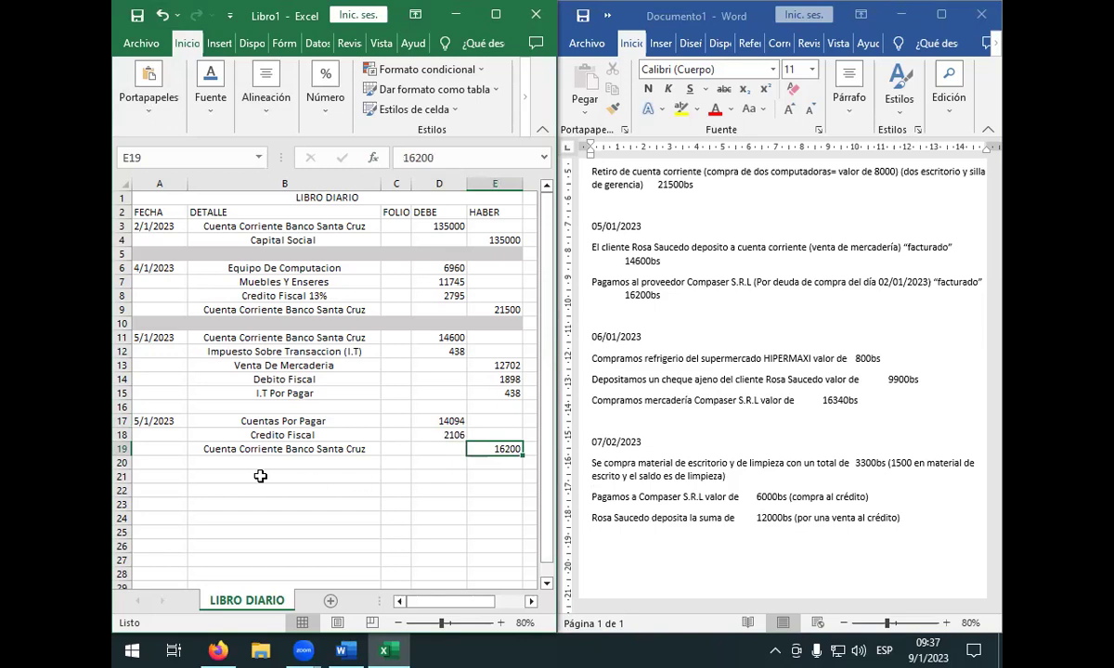
- Copy the date 06/01/2023 from the Word document into A21 and left-align it
{"action": "left_click", "coordinate": [176, 477]}
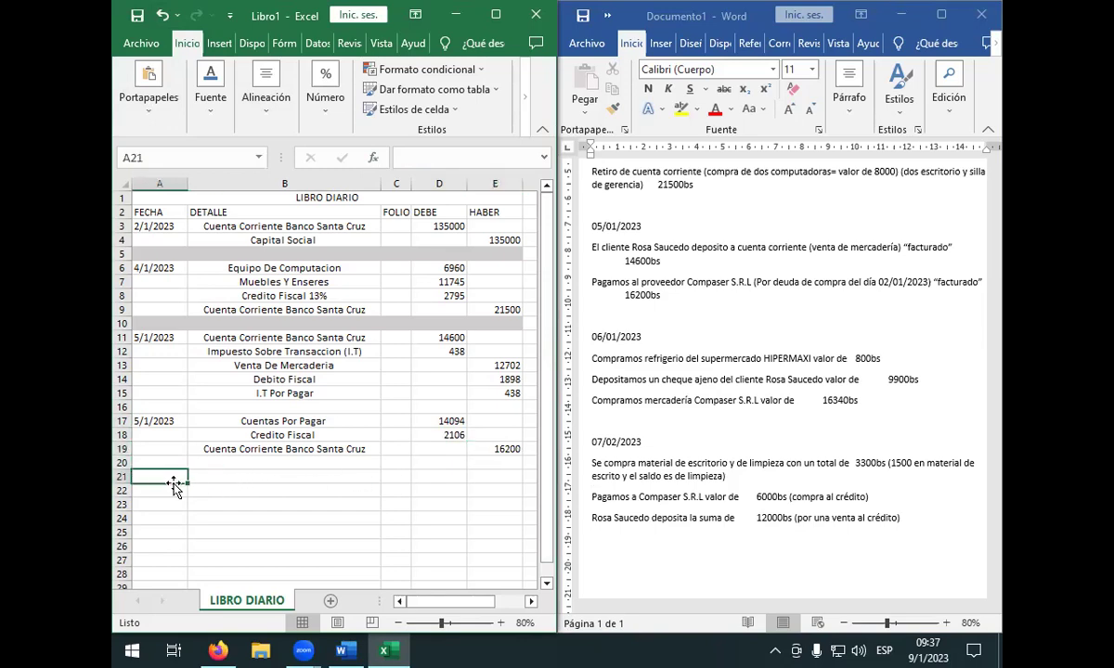
{"action": "left_click", "coordinate": [678, 339]}
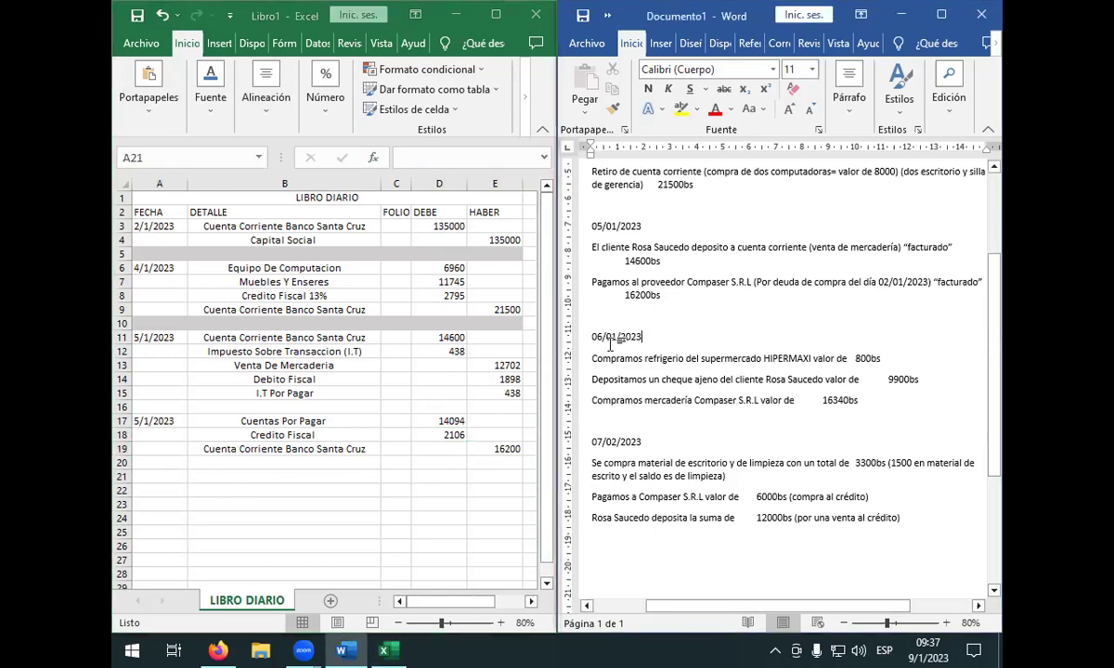
{"action": "left_click", "coordinate": [561, 338]}
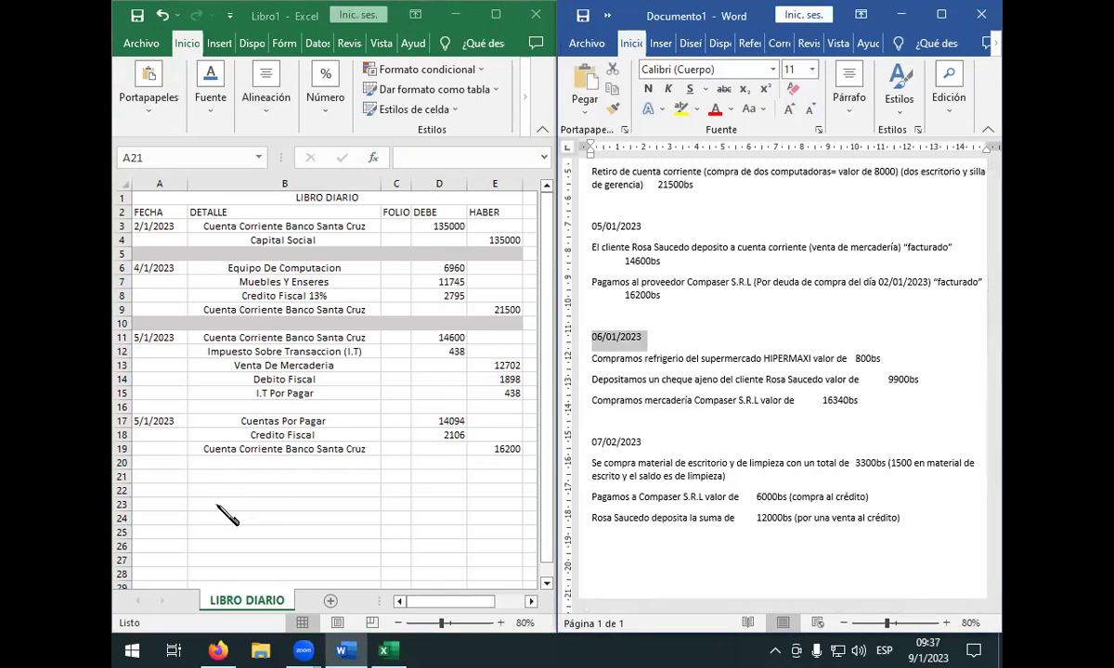
{"action": "left_click", "coordinate": [153, 476]}
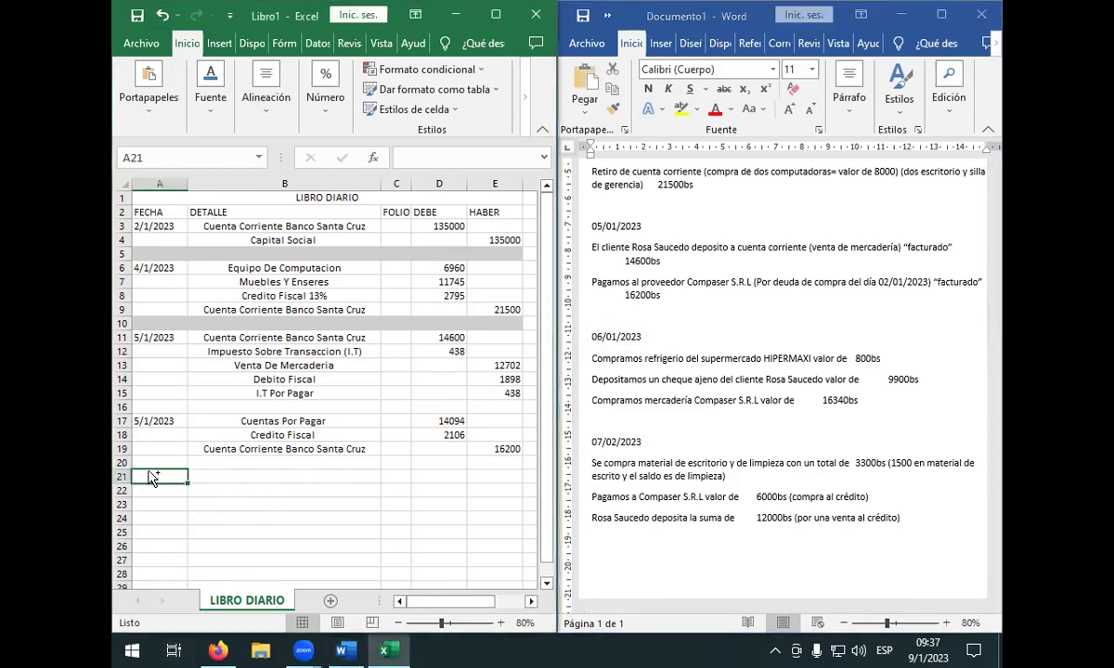
{"action": "key", "text": "ctrl+v"}
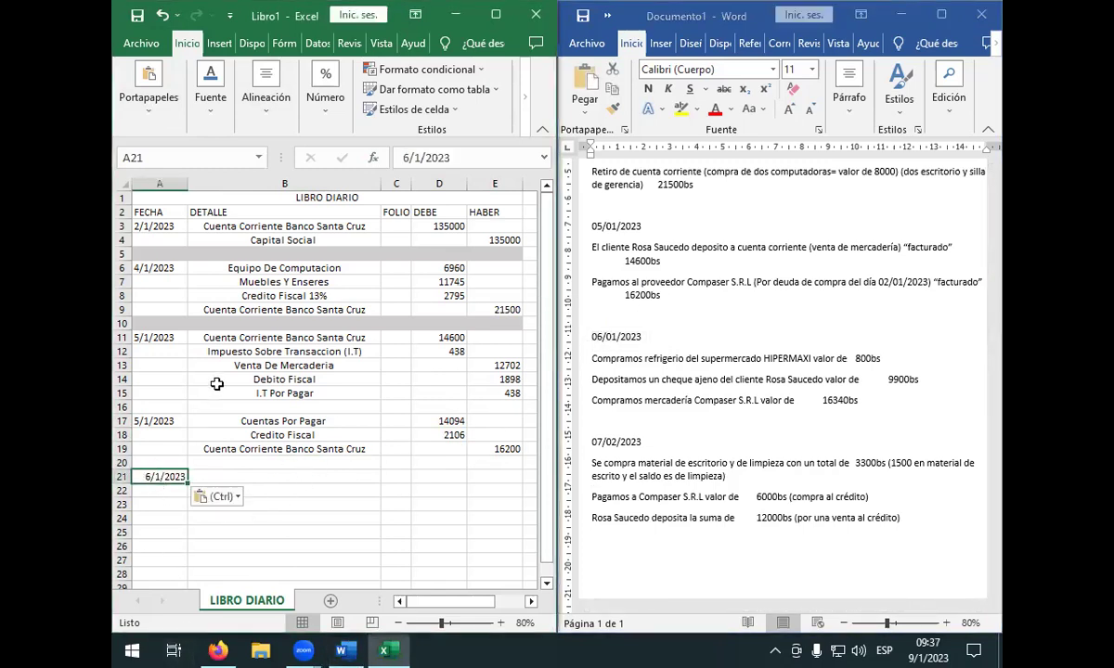
{"action": "left_click", "coordinate": [266, 93]}
{"action": "left_click", "coordinate": [250, 181]}
{"action": "left_click", "coordinate": [223, 501]}
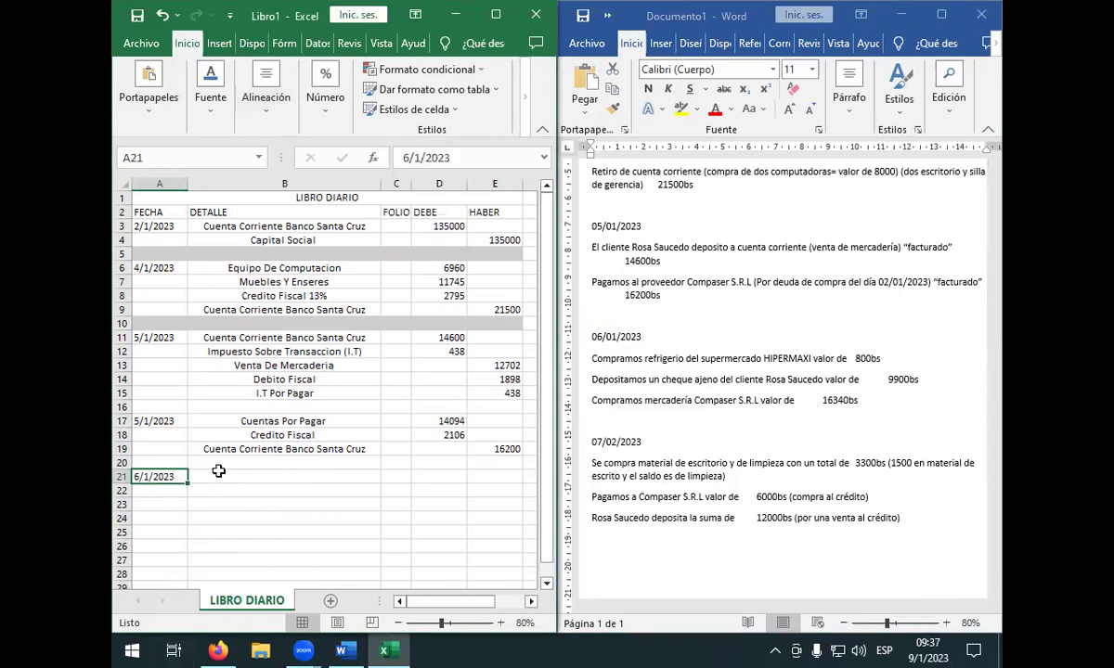
- Enter Refrigerio in B21 as the DETALLE of the 6/1/2023 entry
{"action": "left_click", "coordinate": [219, 470]}
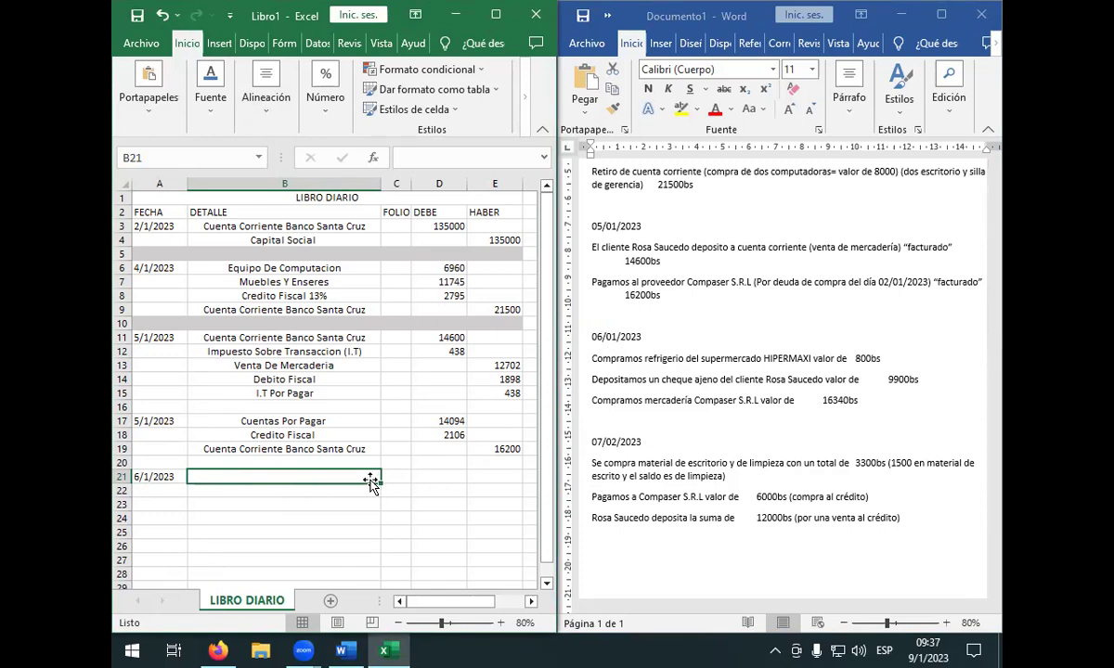
{"action": "scroll", "coordinate": [318, 435], "scroll_direction": "down", "scroll_amount": 1}
{"action": "scroll", "coordinate": [319, 436], "scroll_direction": "up", "scroll_amount": 1}
{"action": "type", "text": "r"}
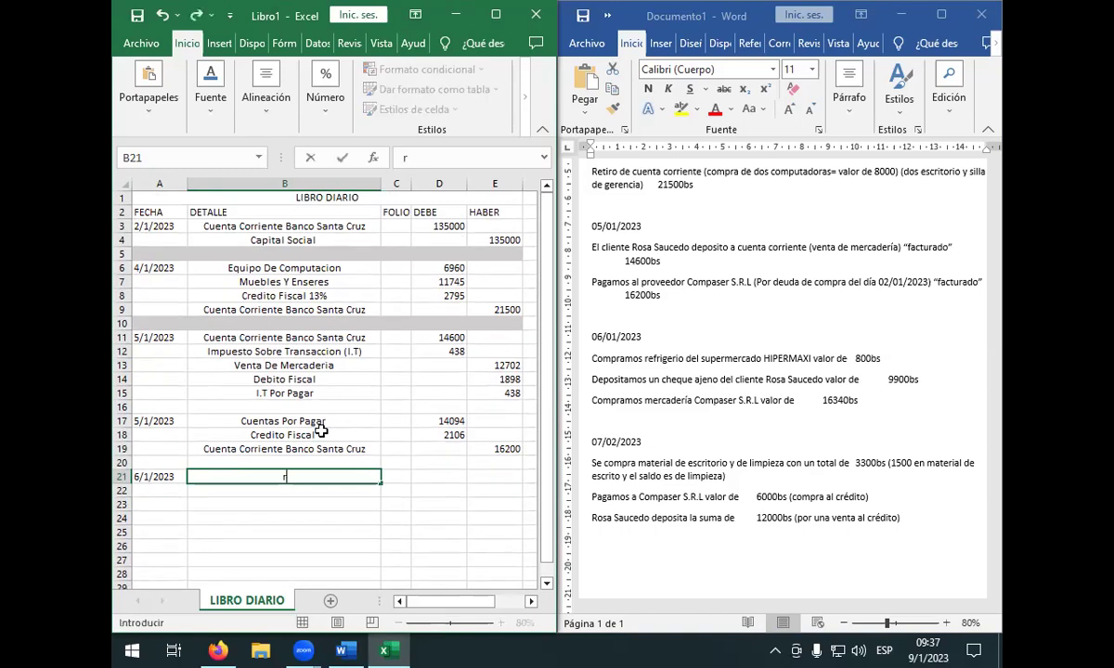
{"action": "type", "text": "efrigerio"}
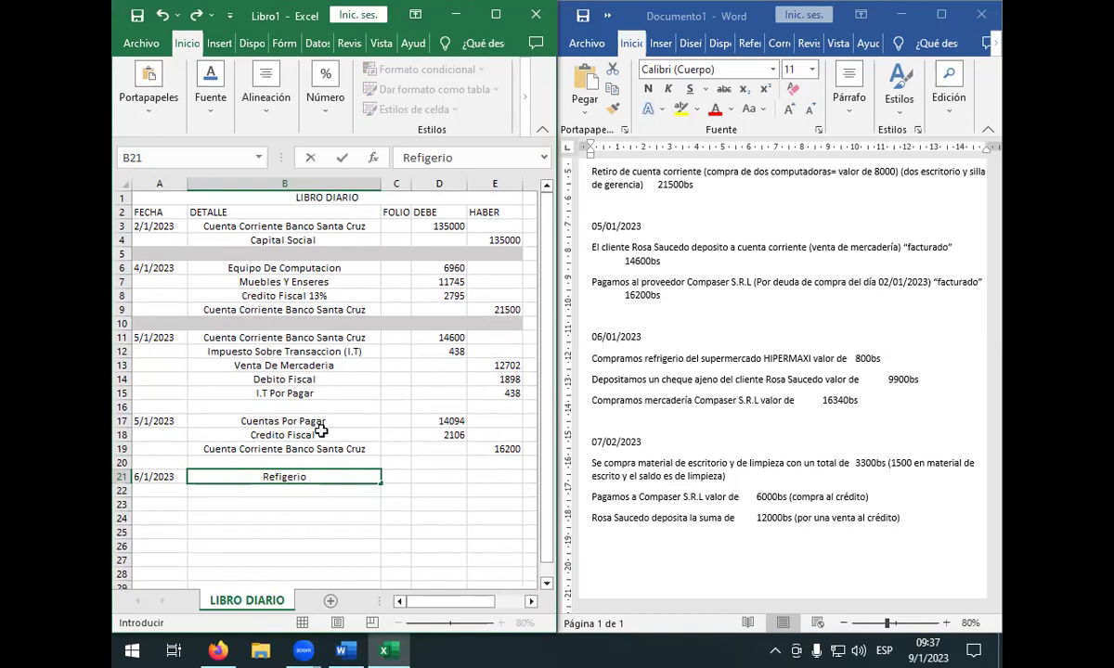
{"action": "key", "text": "Left"}
{"action": "key", "text": "Right"}
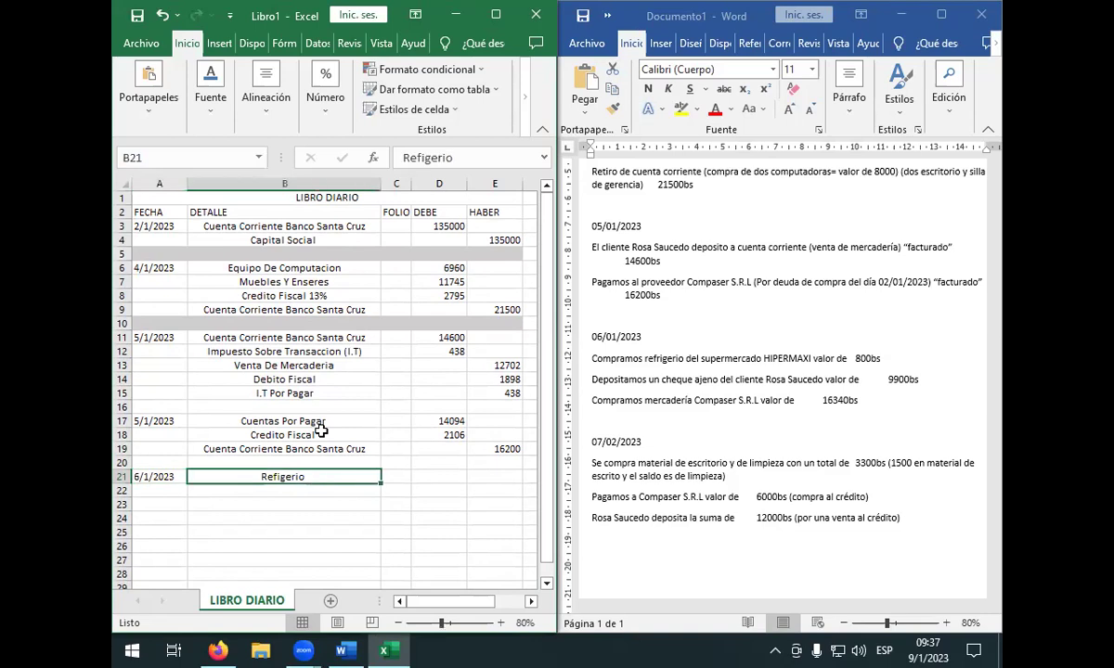
{"action": "type", "text": "Re"}
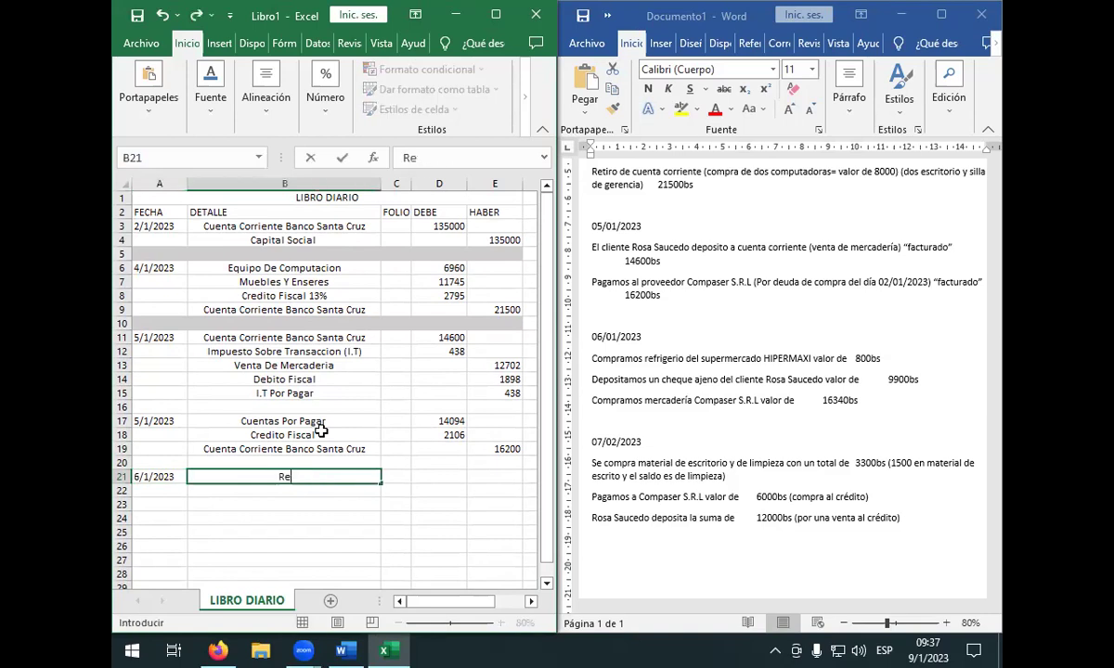
{"action": "type", "text": "frigerio"}
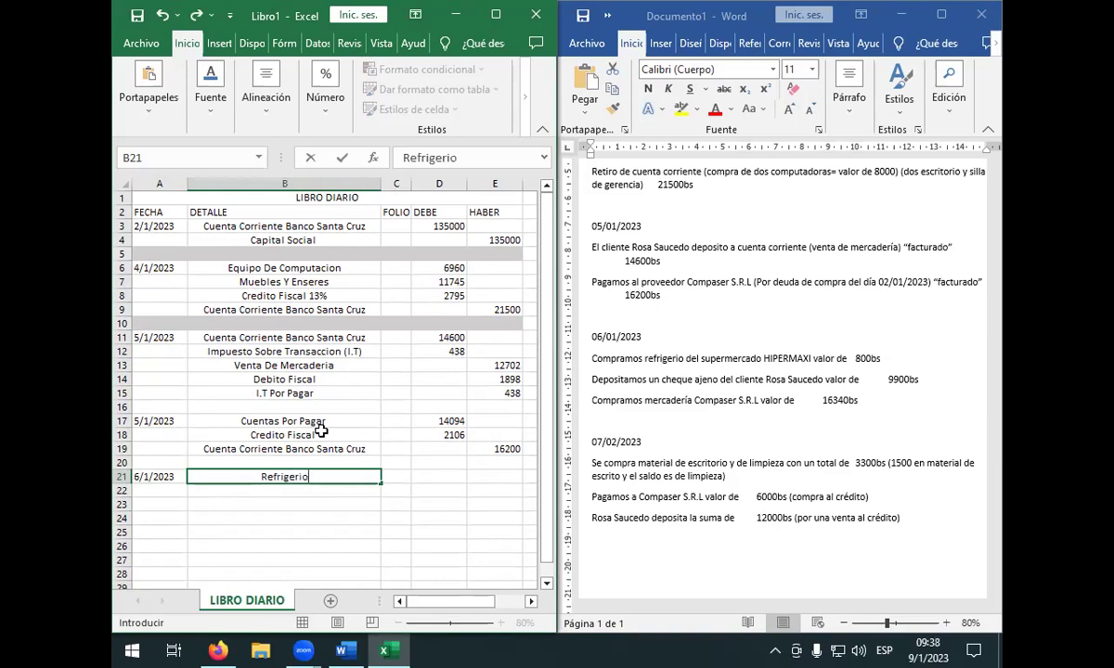
- Calculate the DEBE amount for Refrigerio in D21 with the formula +800*87%
{"action": "key", "text": "Tab"}
{"action": "key", "text": "Tab"}
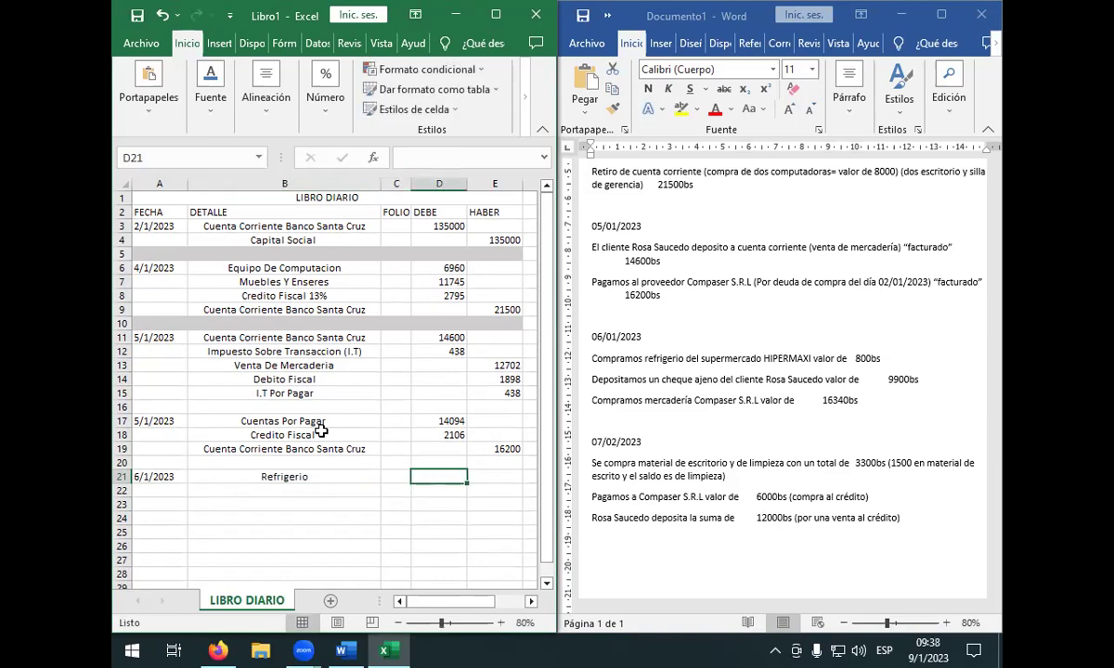
{"action": "type", "text": "+"}
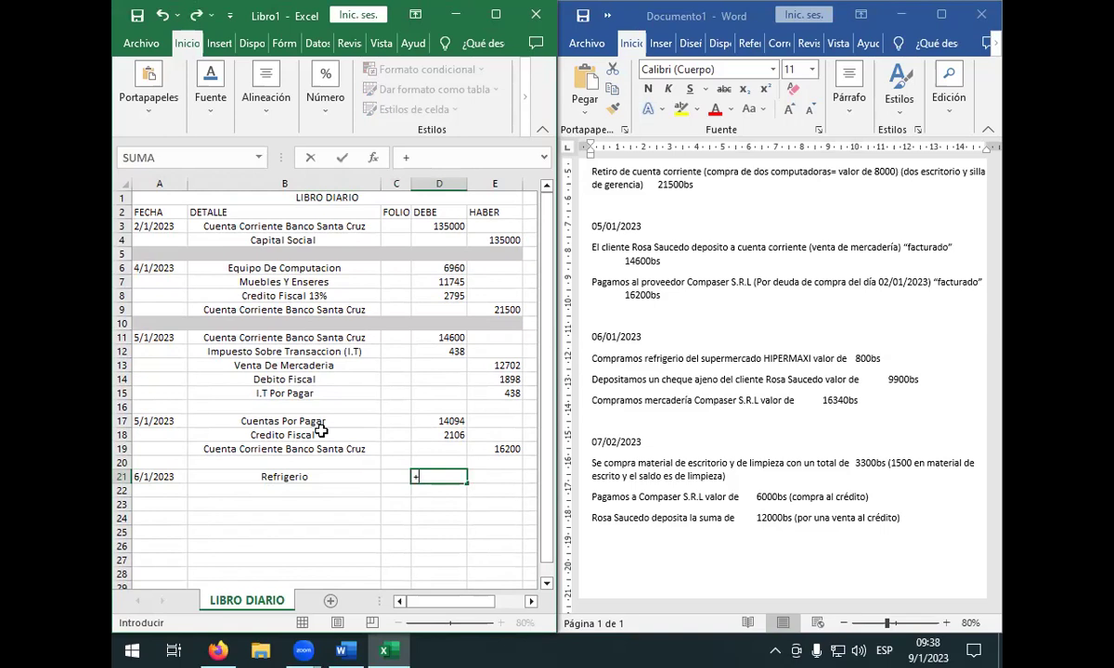
{"action": "type", "text": "800*87%"}
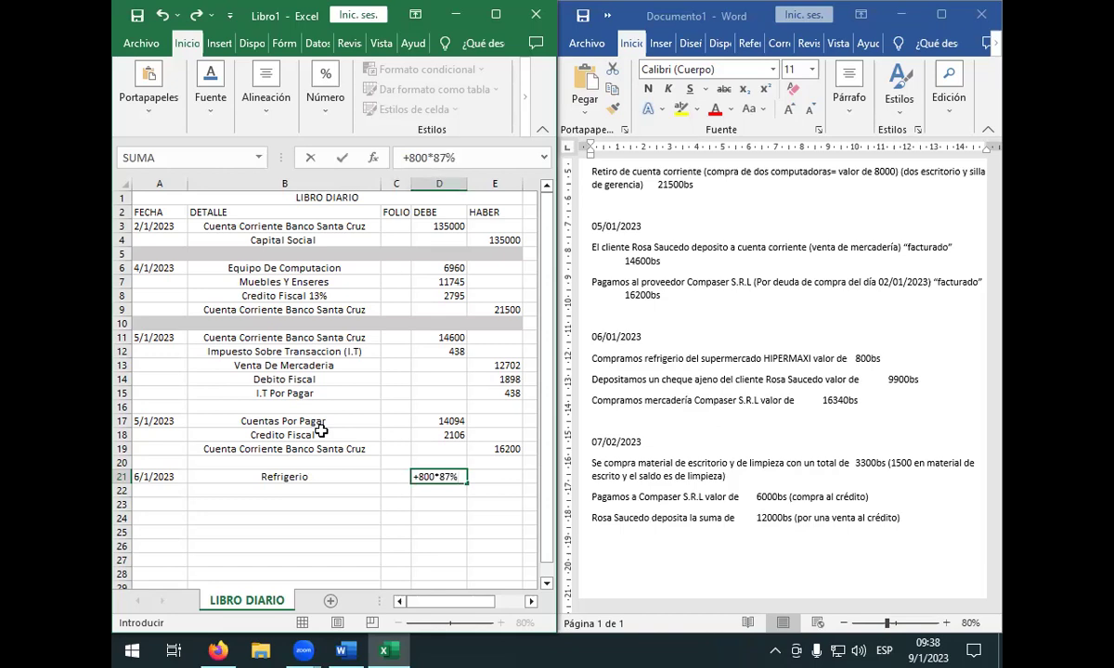
- Enter the formula +800*87% in D21 as the debit amount for Refrigerio
{"action": "key", "text": "Return"}
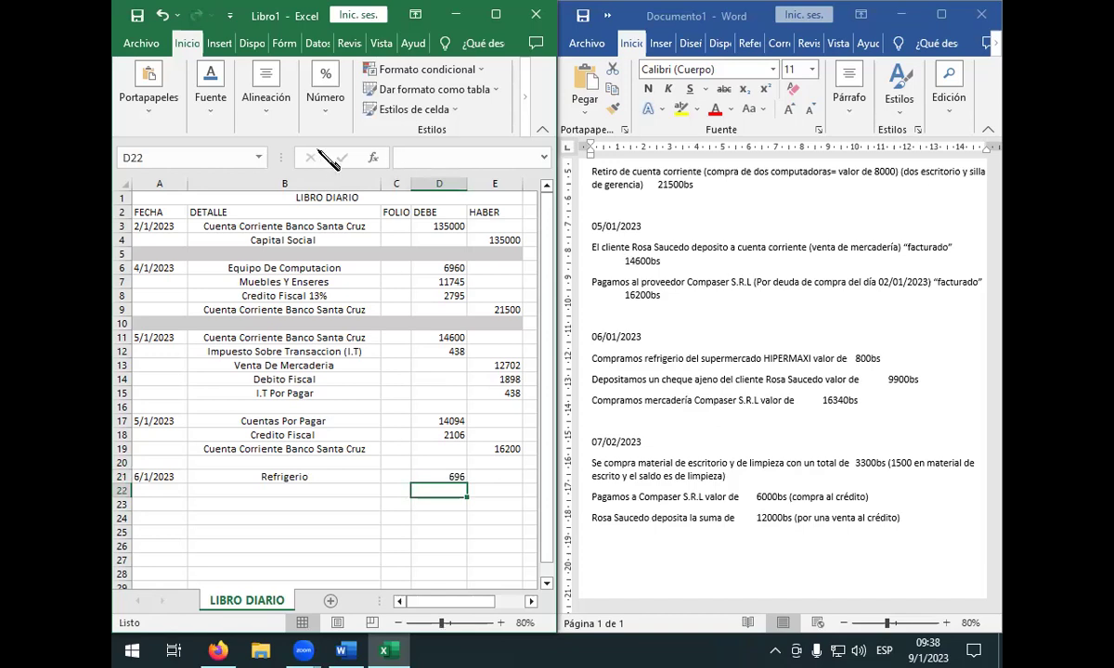
{"action": "left_click", "coordinate": [447, 477]}
{"action": "double_click", "coordinate": [448, 477]}
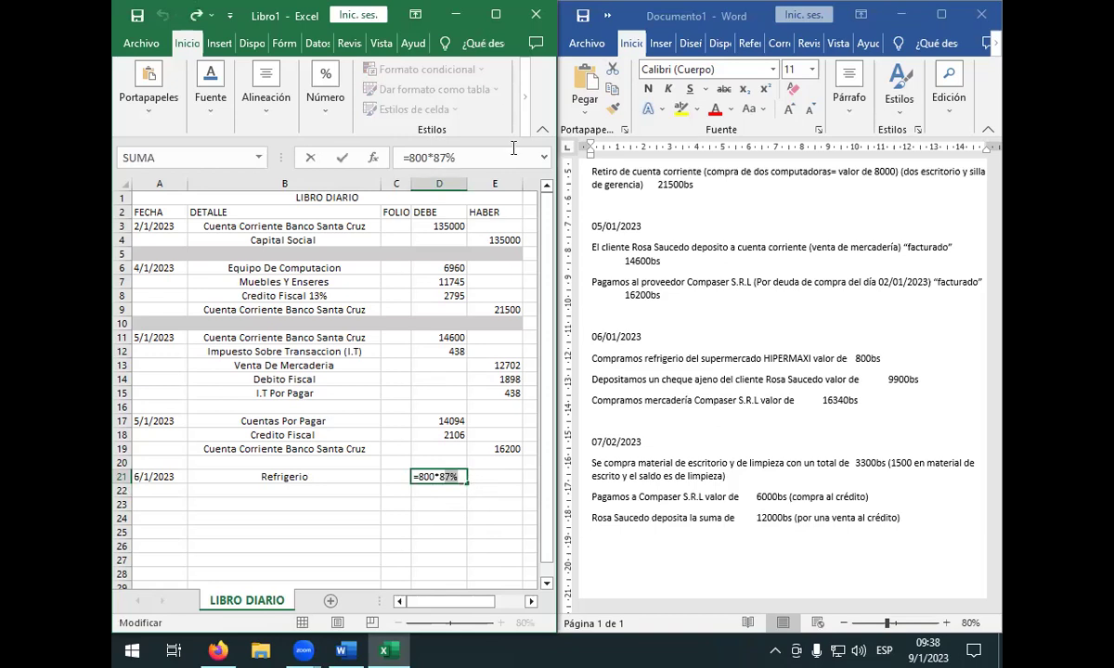
{"action": "left_click", "coordinate": [496, 14]}
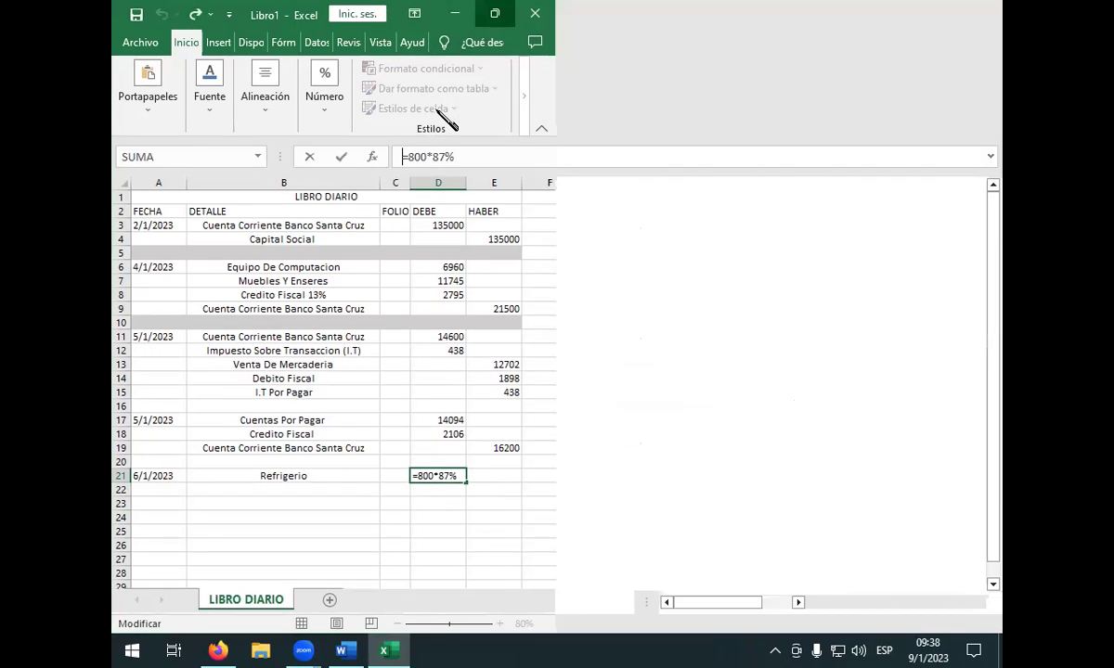
{"action": "left_click_drag", "start_coordinate": [171, 461], "coordinate": [506, 461]}
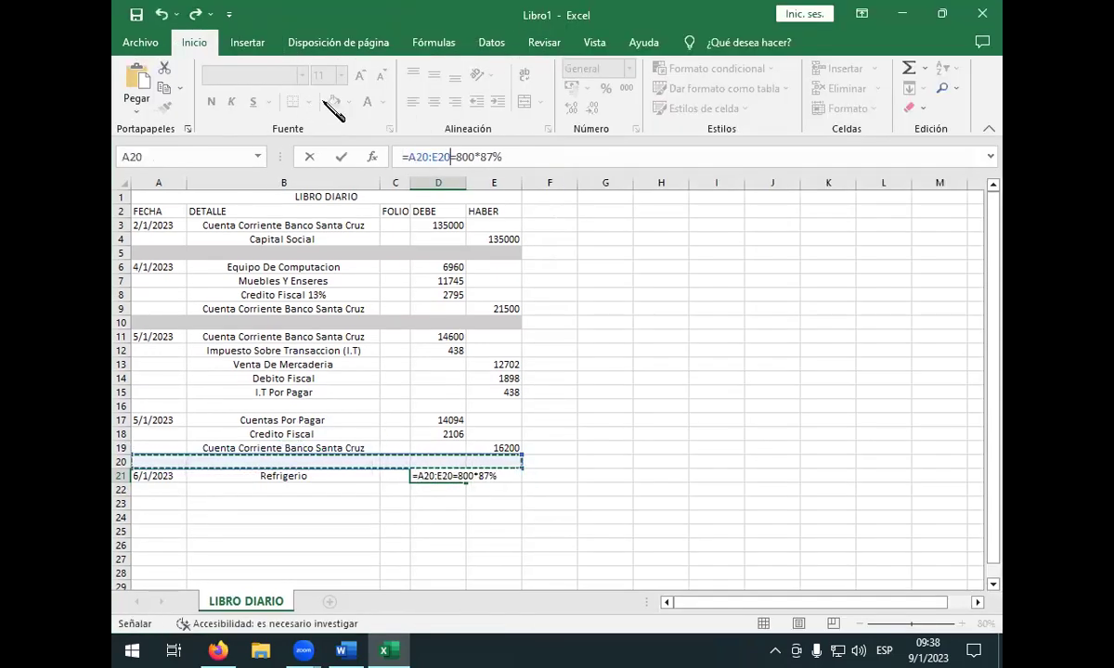
{"action": "left_click", "coordinate": [419, 506]}
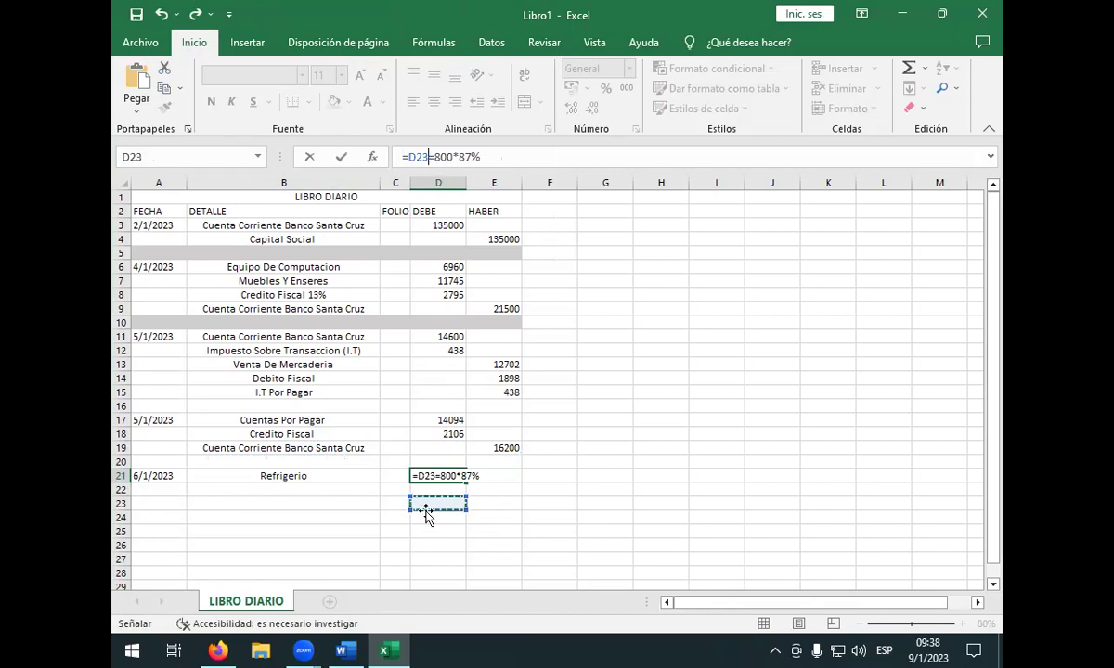
{"action": "key", "text": "Return"}
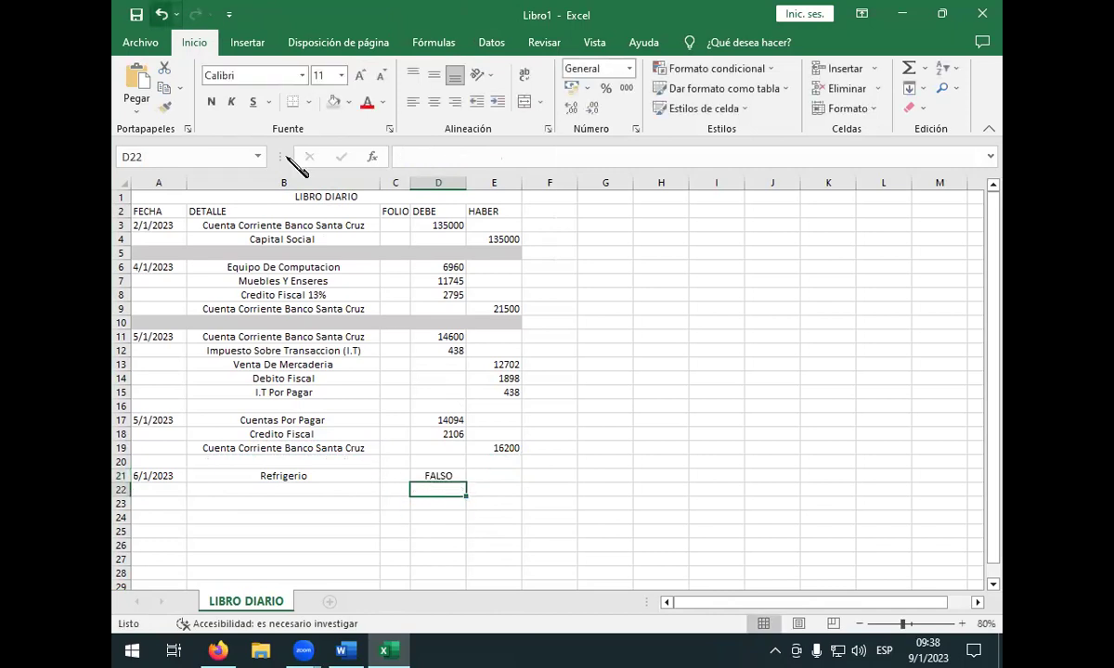
{"action": "key", "text": "ctrl+z"}
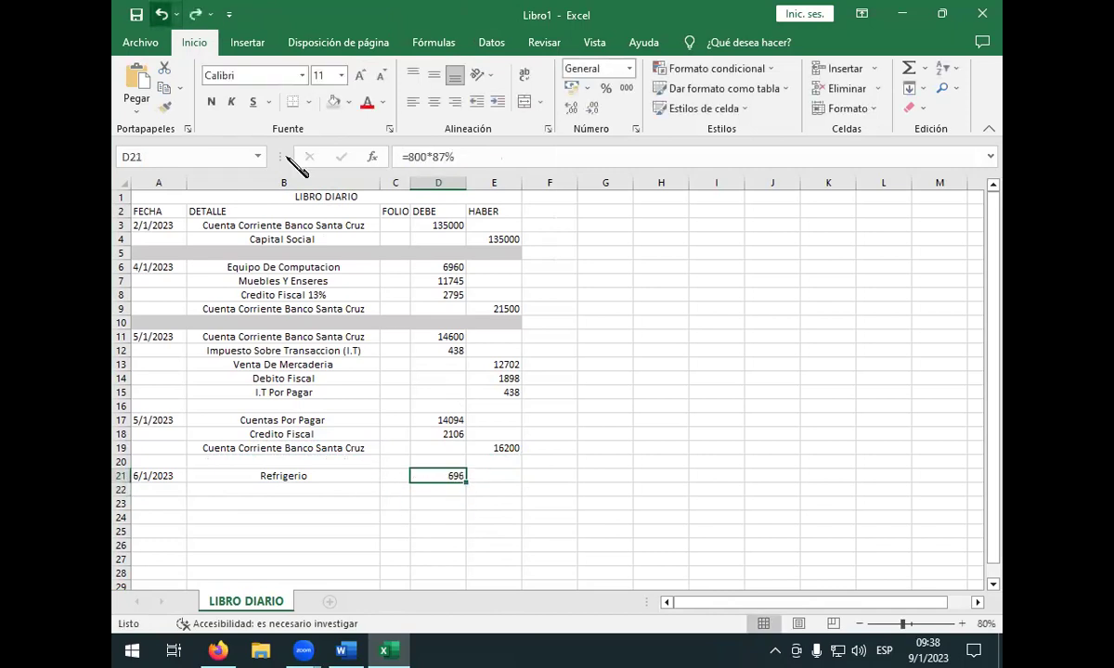
- Copy the Credito Fiscal account from B18 to B22, below Refrigerio
{"action": "left_click", "coordinate": [225, 488]}
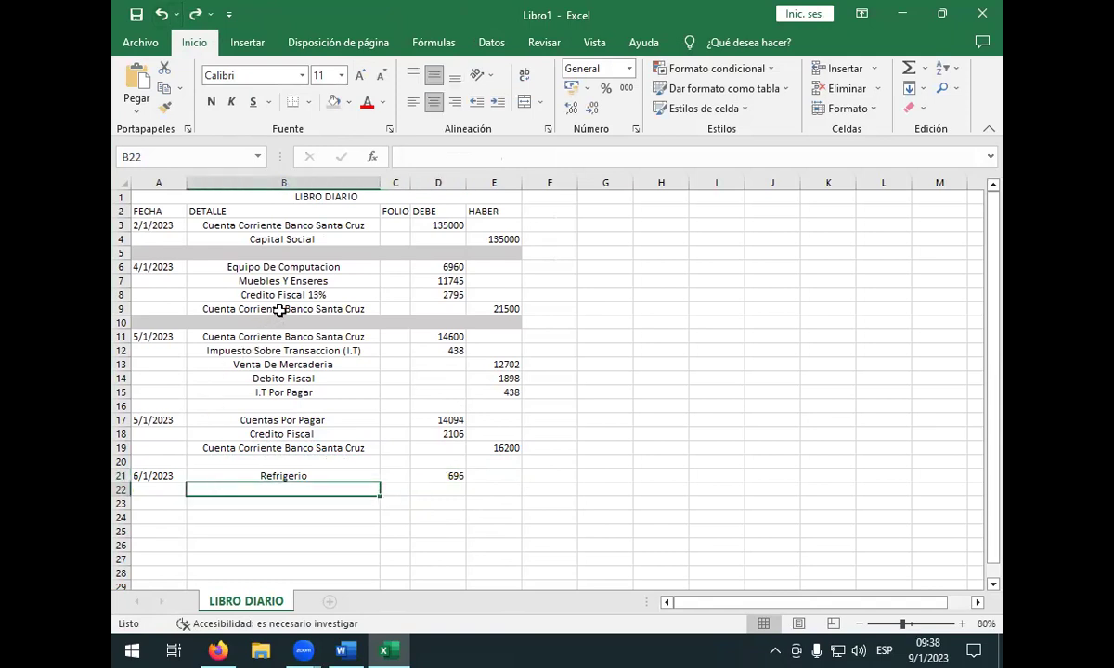
{"action": "left_click", "coordinate": [283, 433]}
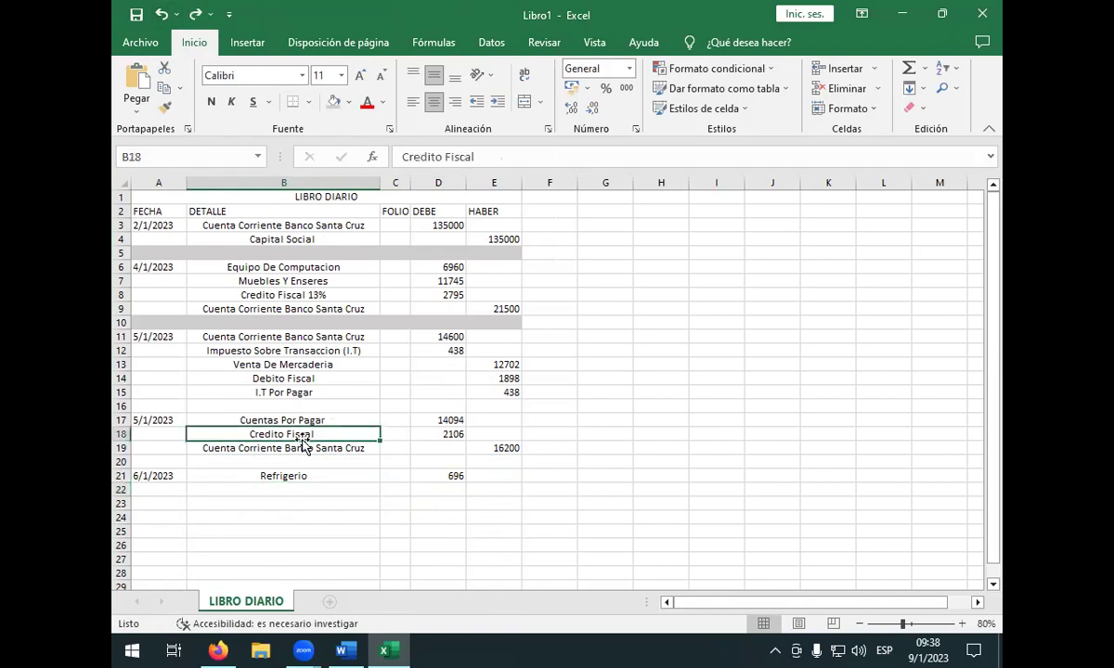
{"action": "key", "text": "ctrl+c"}
{"action": "left_click", "coordinate": [283, 489]}
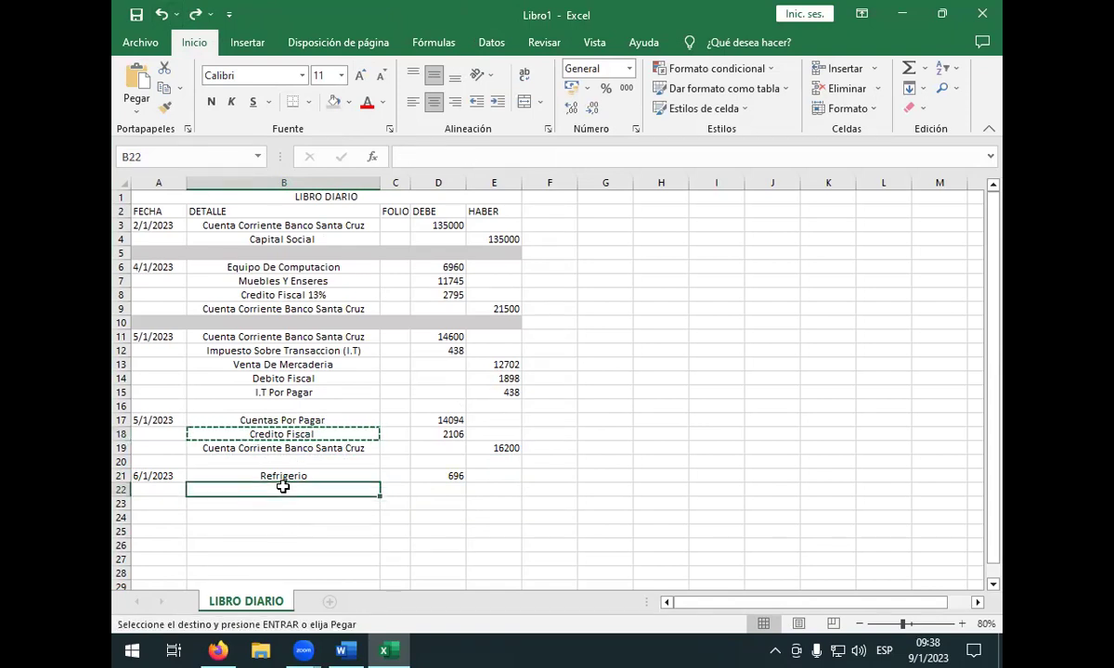
{"action": "key", "text": "Return"}
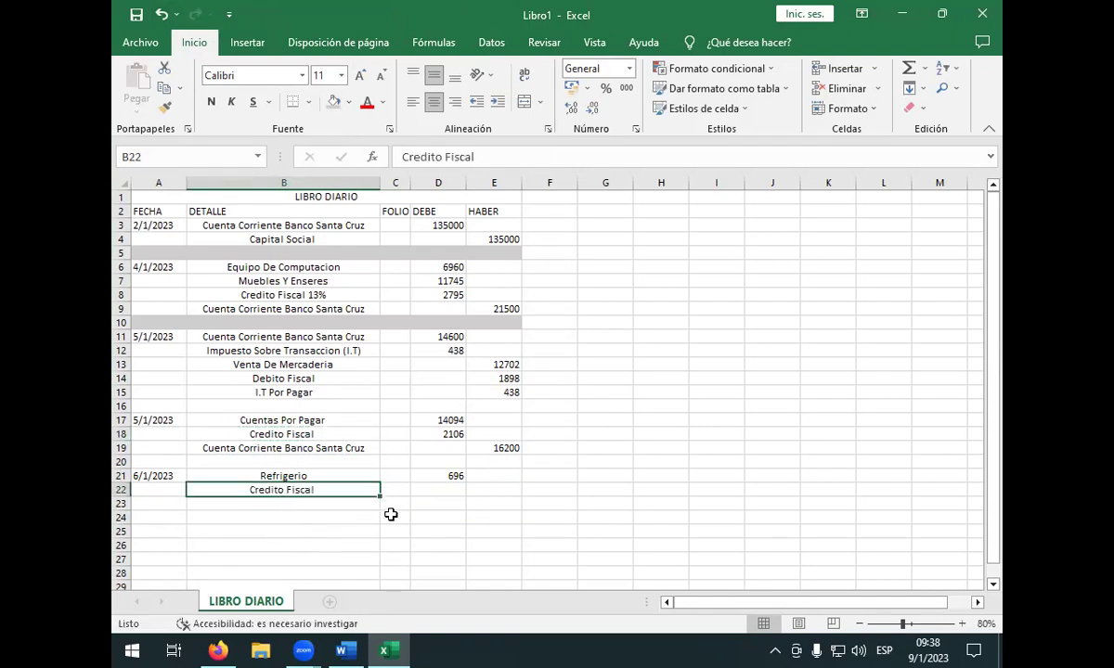
- Enter the formula +800*13% in D22 as the debit amount for Credito Fiscal
{"action": "left_click", "coordinate": [453, 489]}
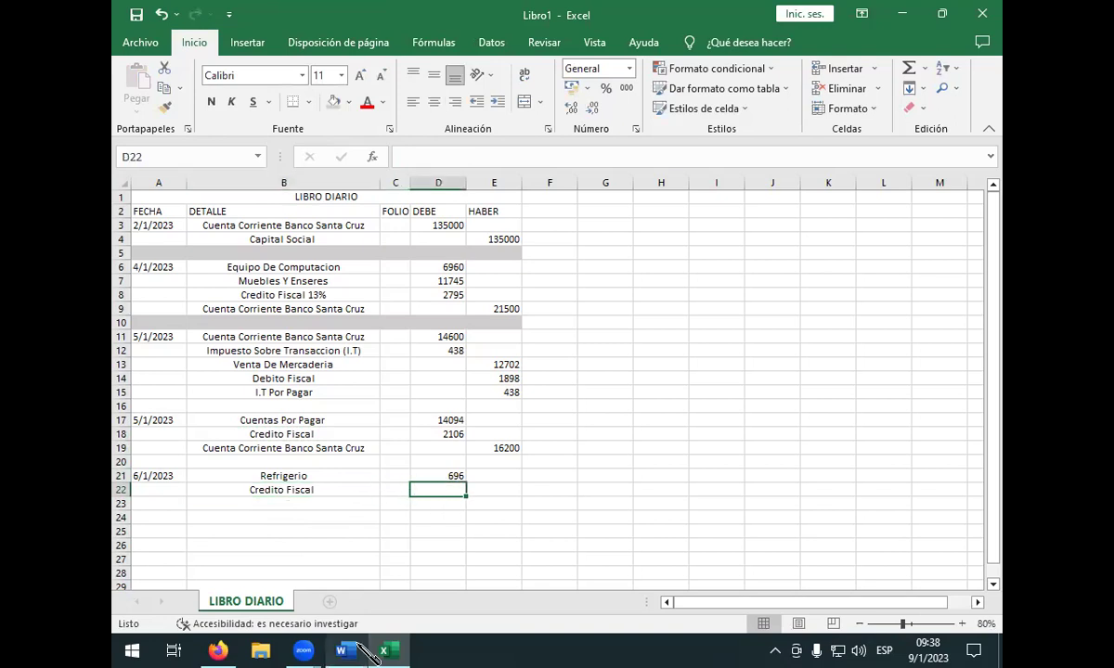
{"action": "type", "text": "+800"}
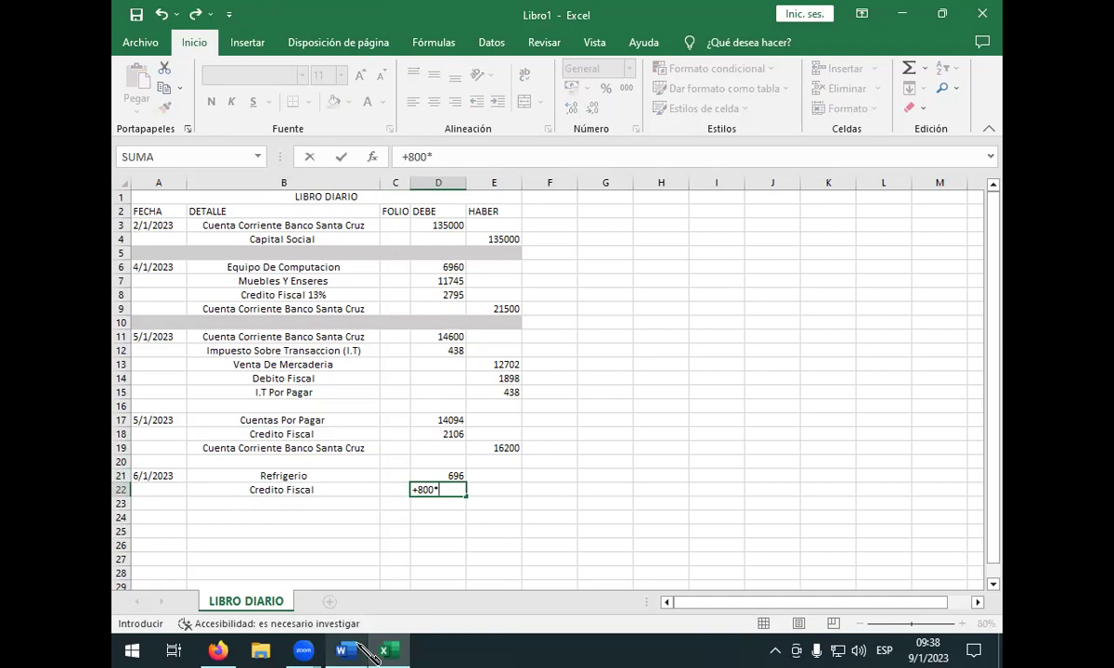
{"action": "type", "text": "*13%"}
{"action": "key", "text": "Return"}
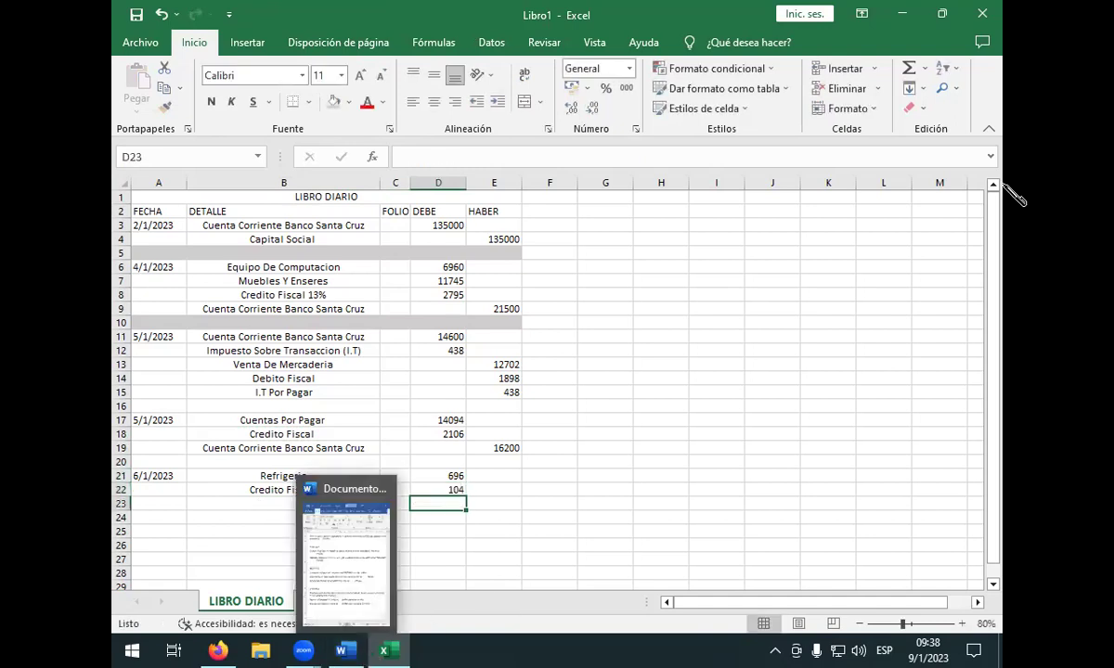
- Merge and center A20:E20 with a grey fill as a separator, and tile the workbook beside the Word document again
{"action": "left_click", "coordinate": [138, 467]}
{"action": "left_click_drag", "start_coordinate": [146, 464], "coordinate": [499, 463]}
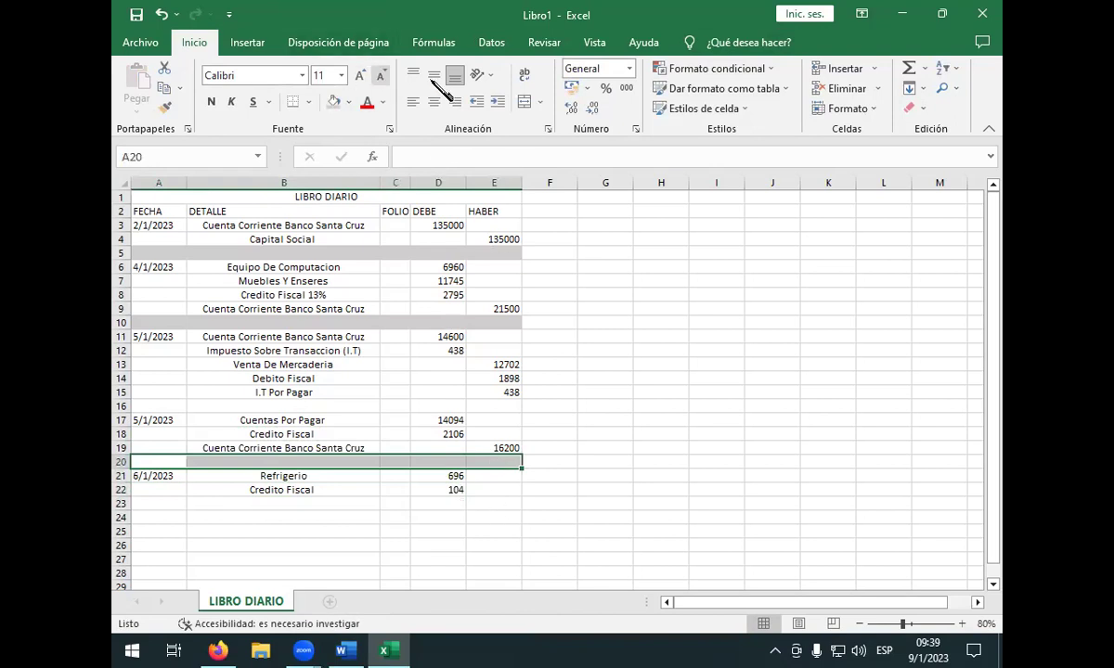
{"action": "left_click", "coordinate": [525, 102]}
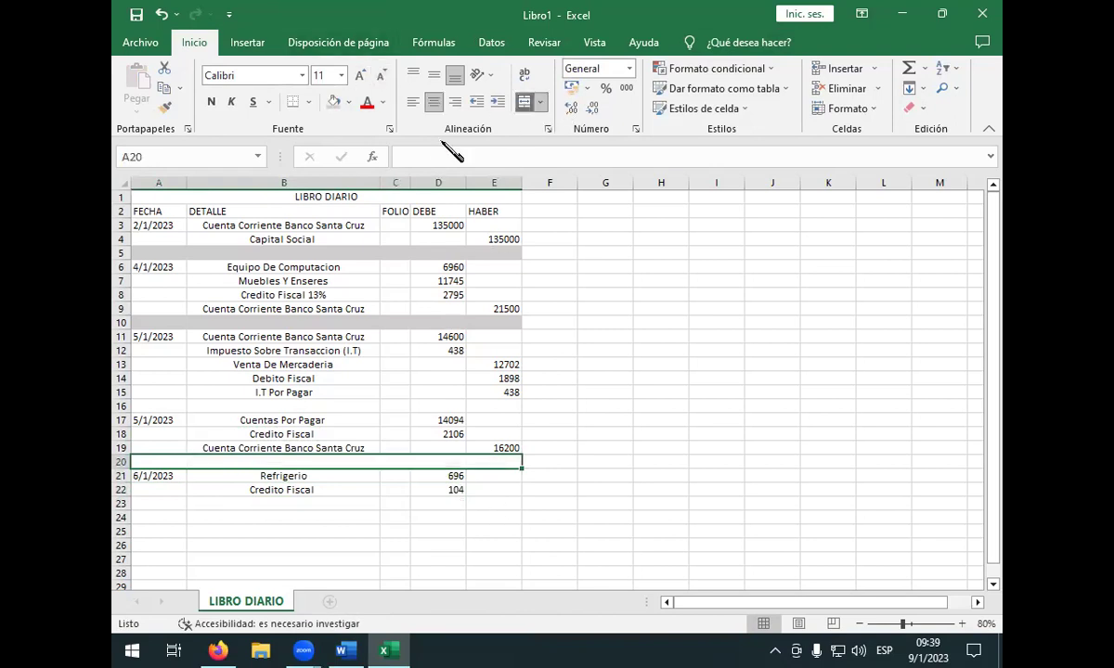
{"action": "left_click", "coordinate": [333, 103]}
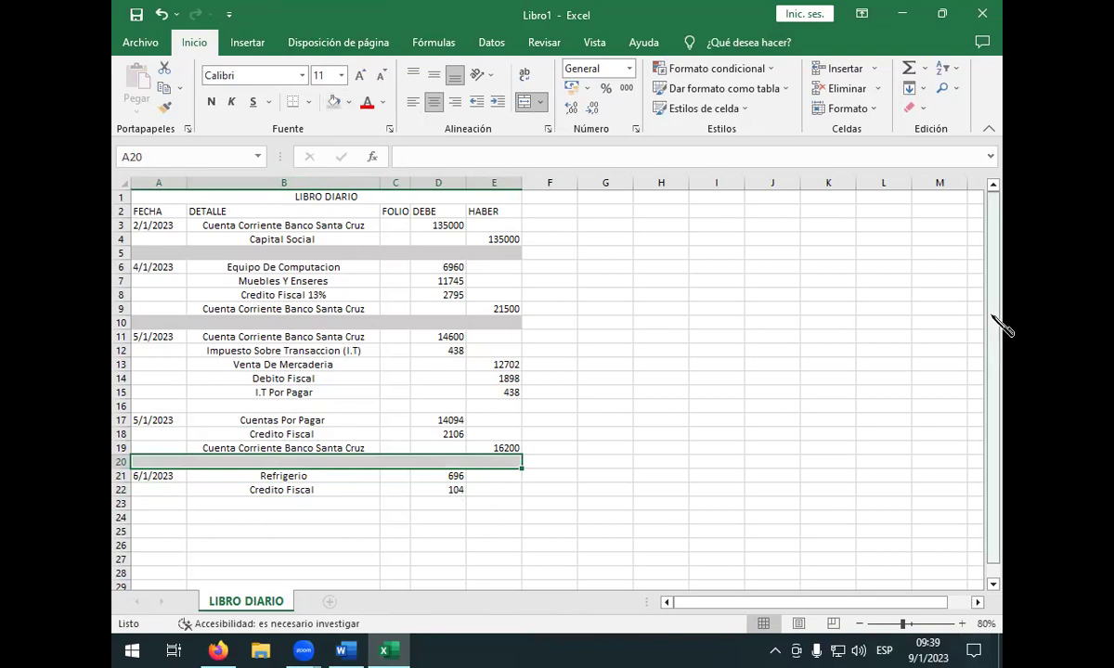
{"action": "left_click", "coordinate": [662, 224]}
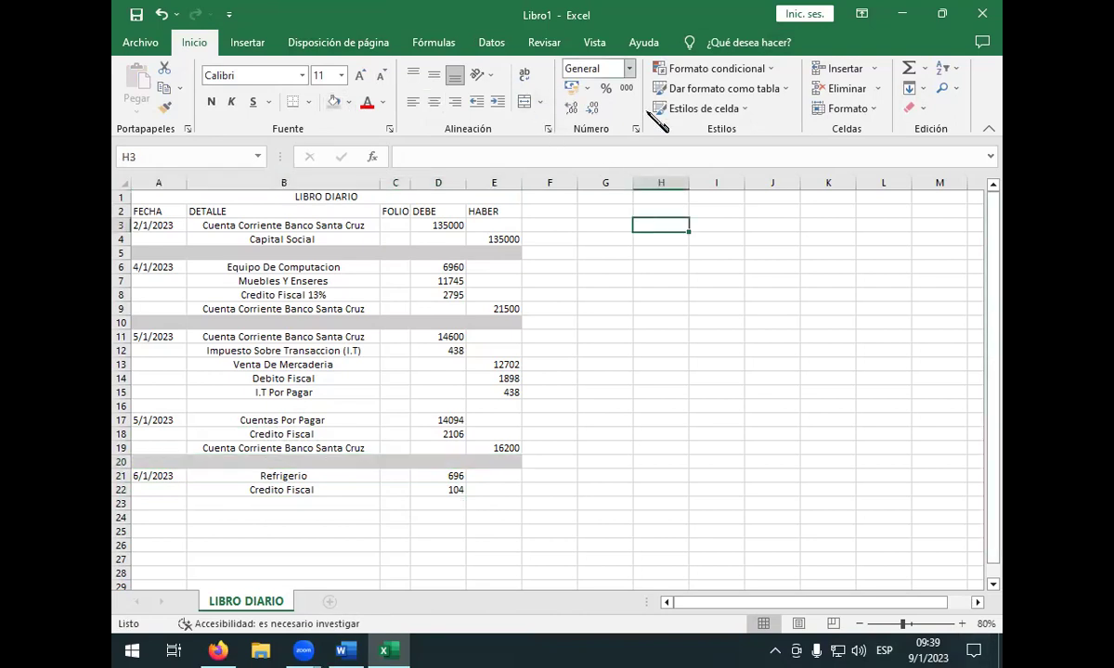
{"action": "key", "text": "super+Left"}
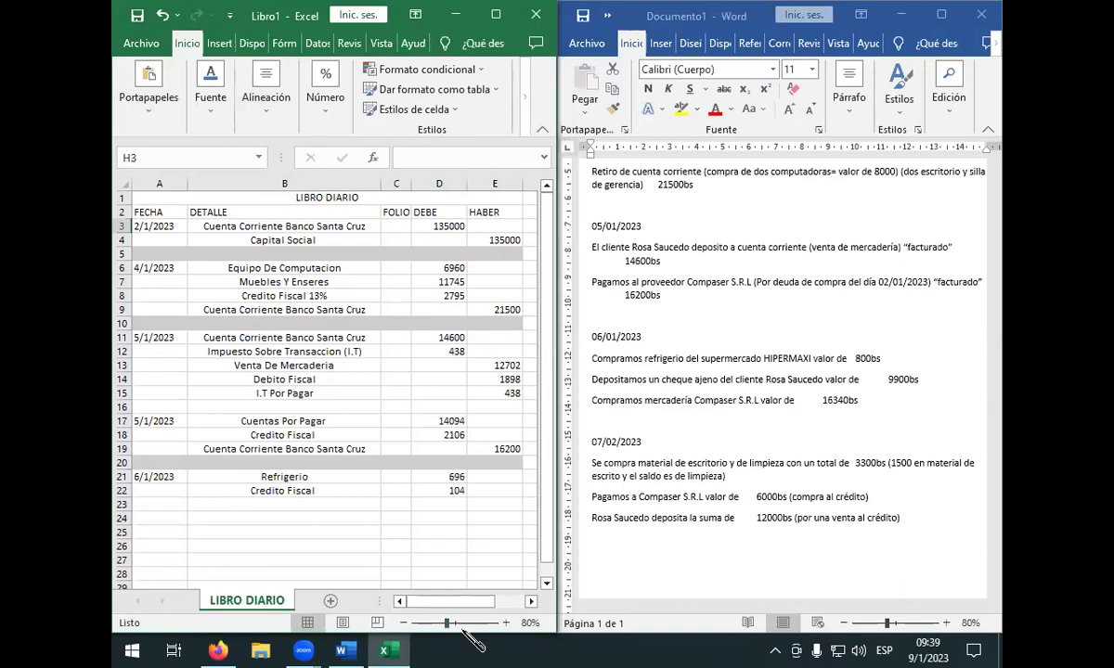
{"action": "scroll", "coordinate": [413, 557], "scroll_direction": "down", "scroll_amount": 2}
{"action": "scroll", "coordinate": [413, 546], "scroll_direction": "up", "scroll_amount": 2}
{"action": "left_click", "coordinate": [524, 97]}
{"action": "left_click", "coordinate": [118, 96]}
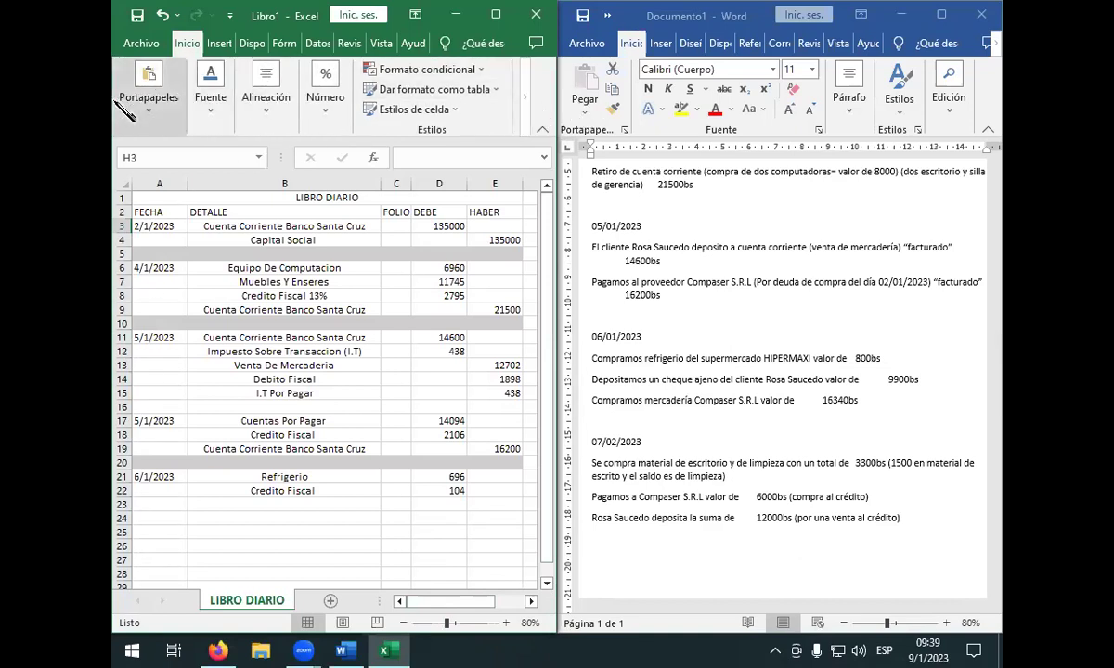
{"action": "left_click", "coordinate": [209, 111]}
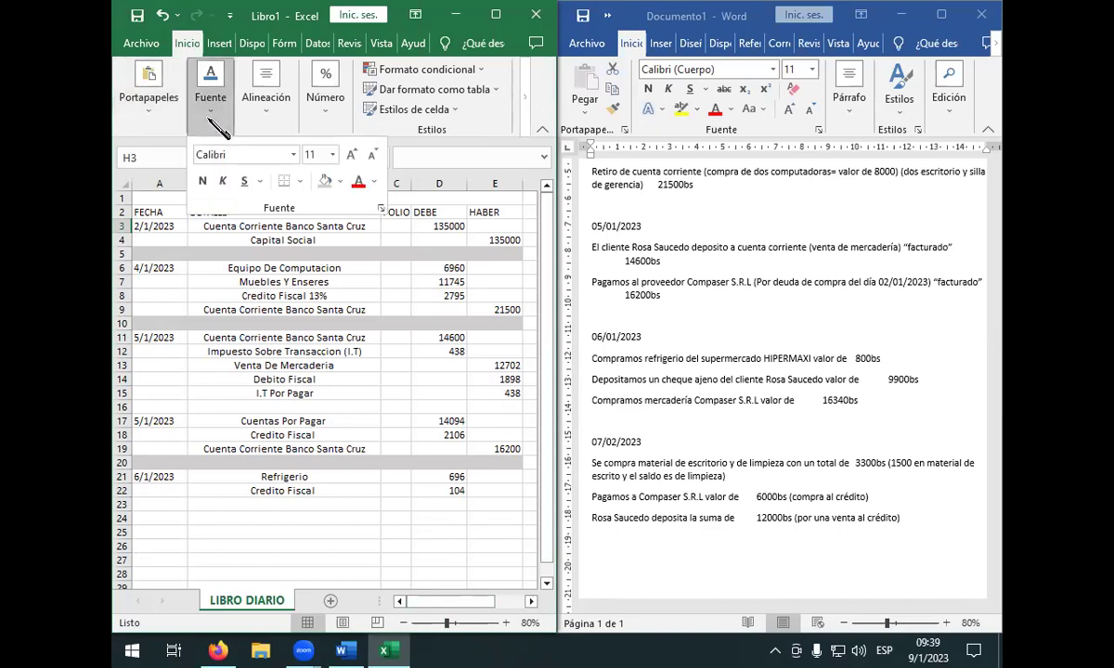
{"action": "left_click", "coordinate": [210, 118]}
{"action": "left_click", "coordinate": [210, 118]}
{"action": "left_click", "coordinate": [209, 119]}
{"action": "left_click", "coordinate": [209, 119]}
{"action": "left_click", "coordinate": [426, 75]}
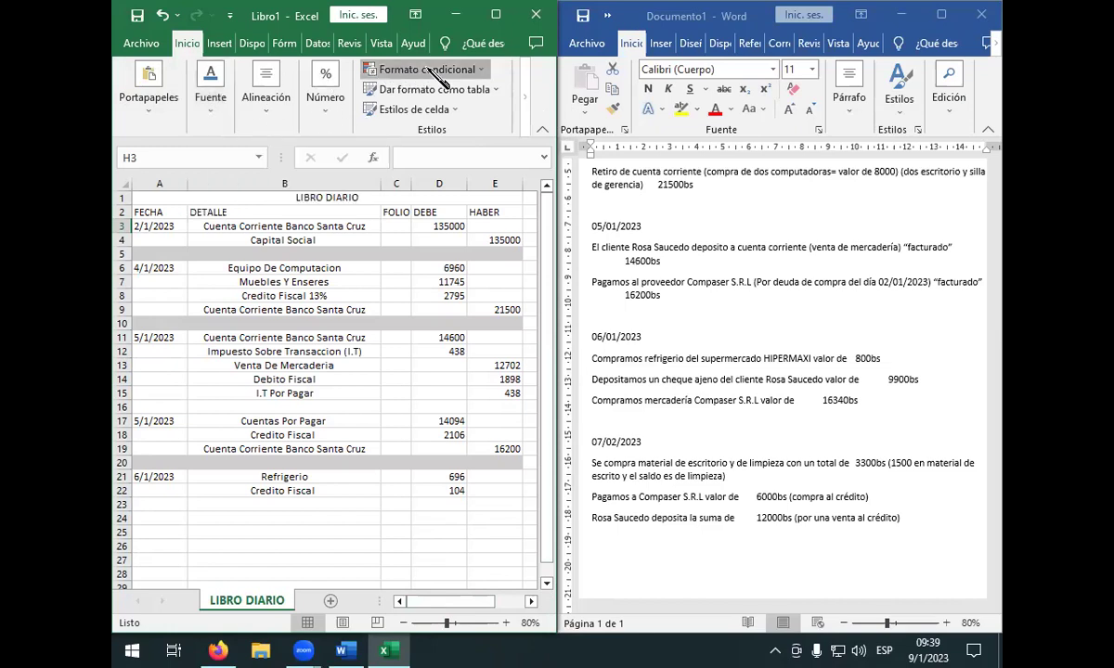
{"action": "left_click", "coordinate": [442, 75]}
{"action": "left_click", "coordinate": [346, 147]}
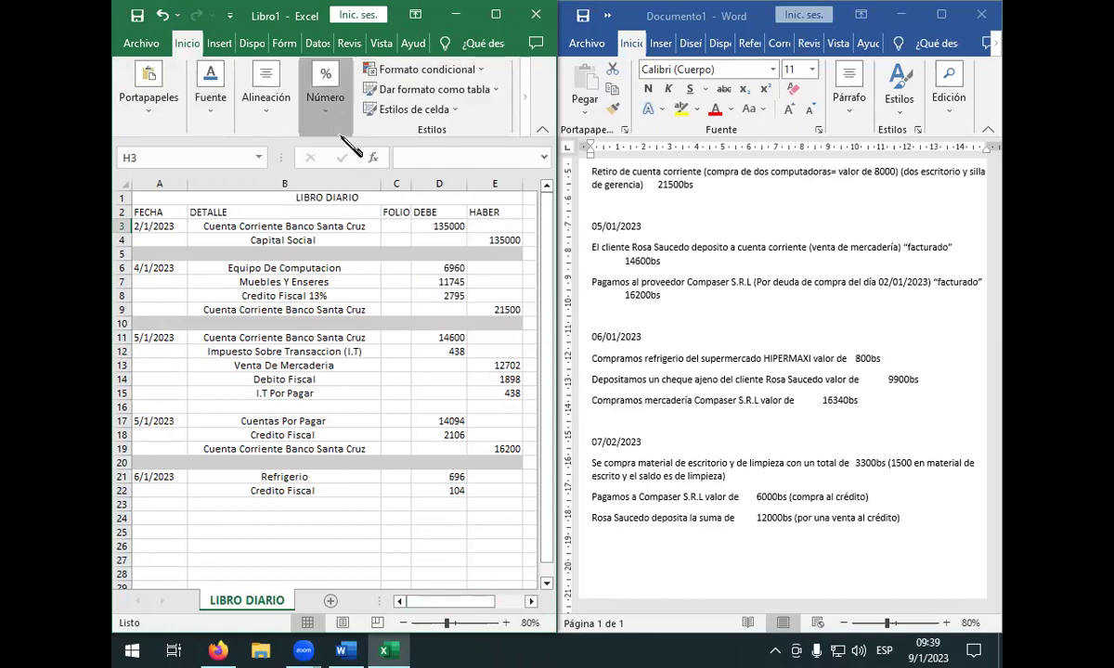
{"action": "left_click", "coordinate": [432, 91]}
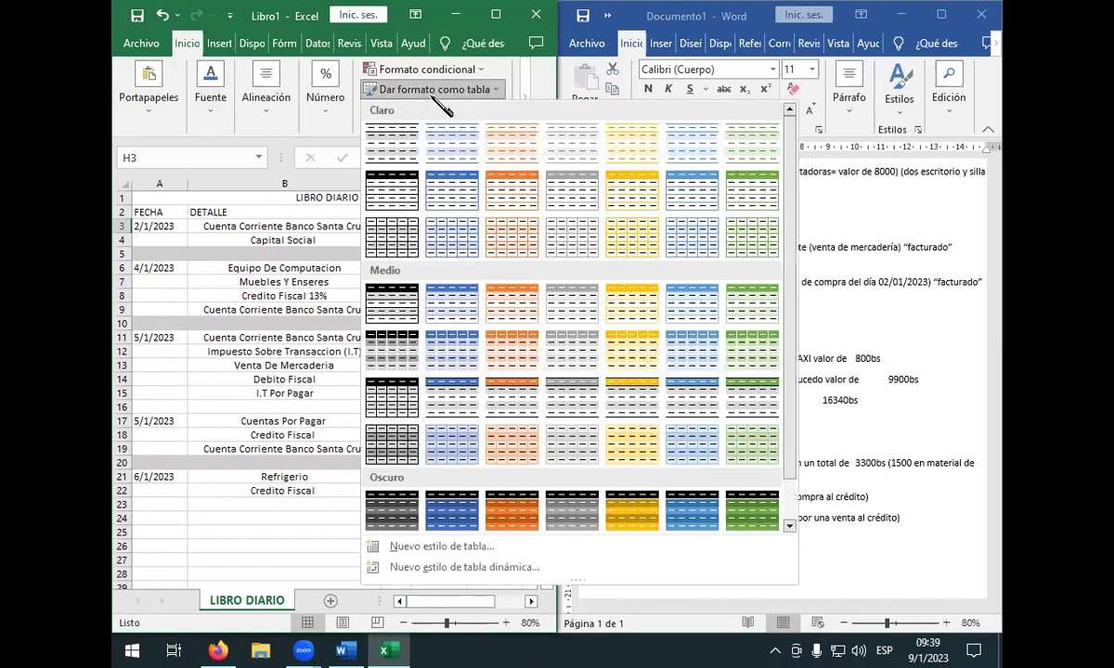
{"action": "left_click", "coordinate": [431, 94]}
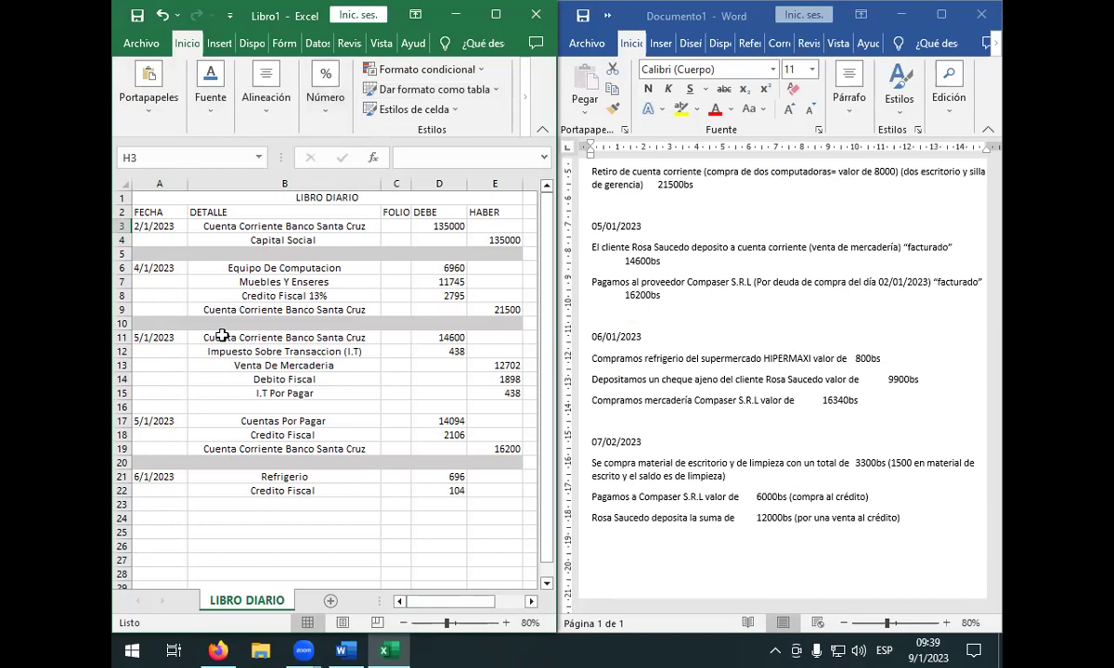
- Copy the Cuenta Corriente Banco Santa Cruz account from B19 to B23, below Credito Fiscal
{"action": "left_click", "coordinate": [281, 461]}
{"action": "left_click", "coordinate": [281, 449]}
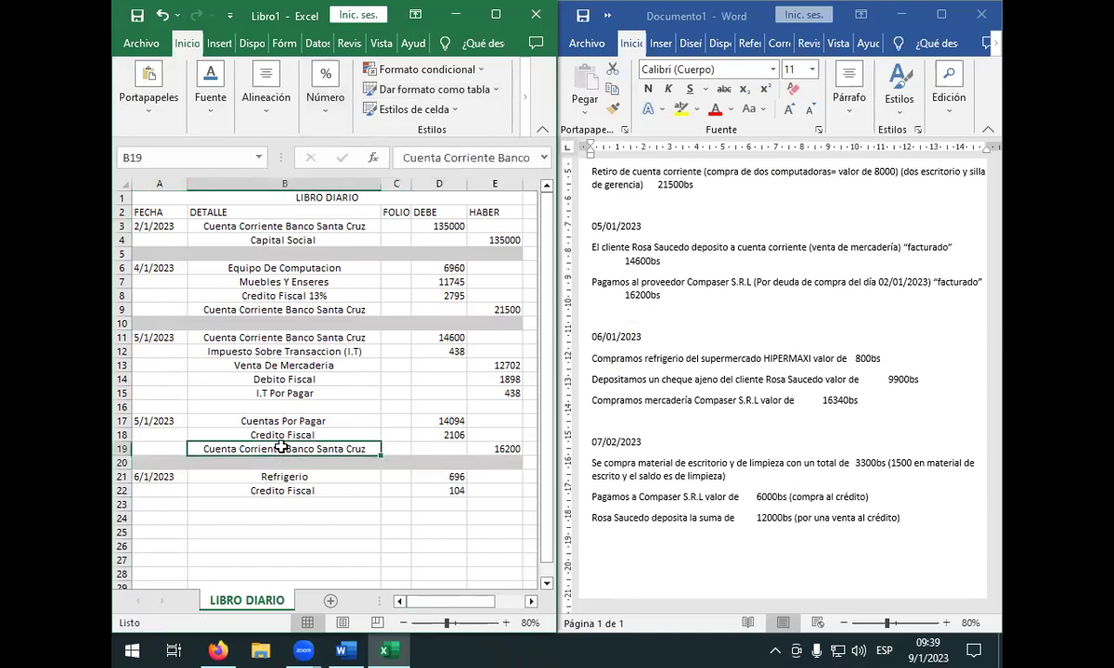
{"action": "key", "text": "ctrl+c"}
{"action": "left_click", "coordinate": [282, 505]}
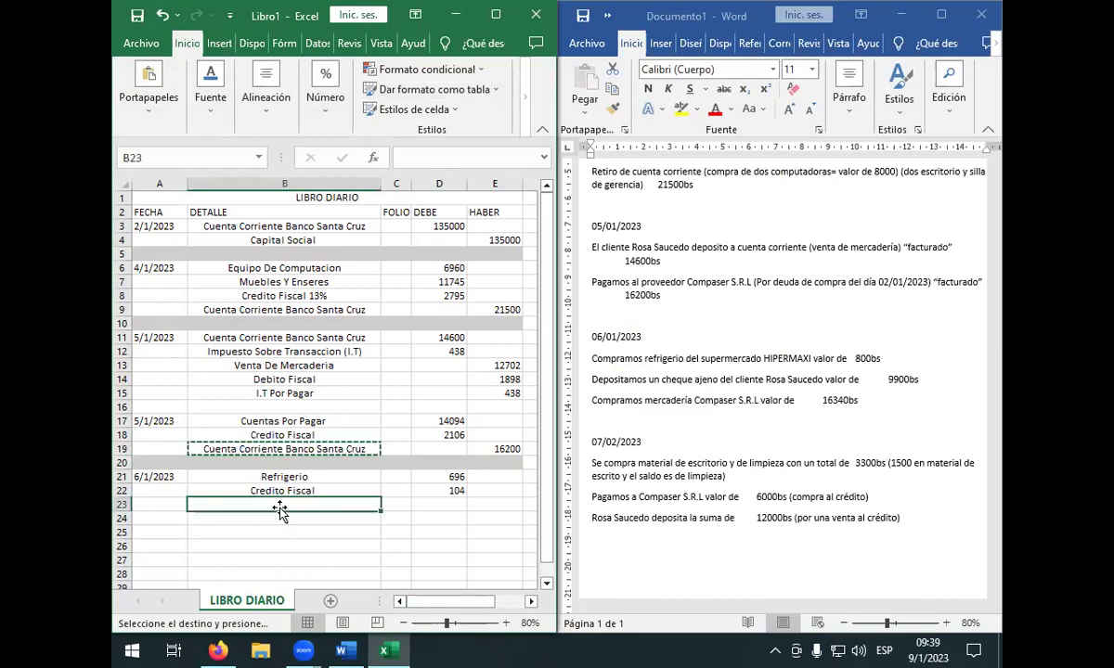
{"action": "key", "text": "Return"}
- Enter 800 in E23 as the HABER amount for Cuenta Corriente Banco Santa Cruz
{"action": "left_click", "coordinate": [490, 504]}
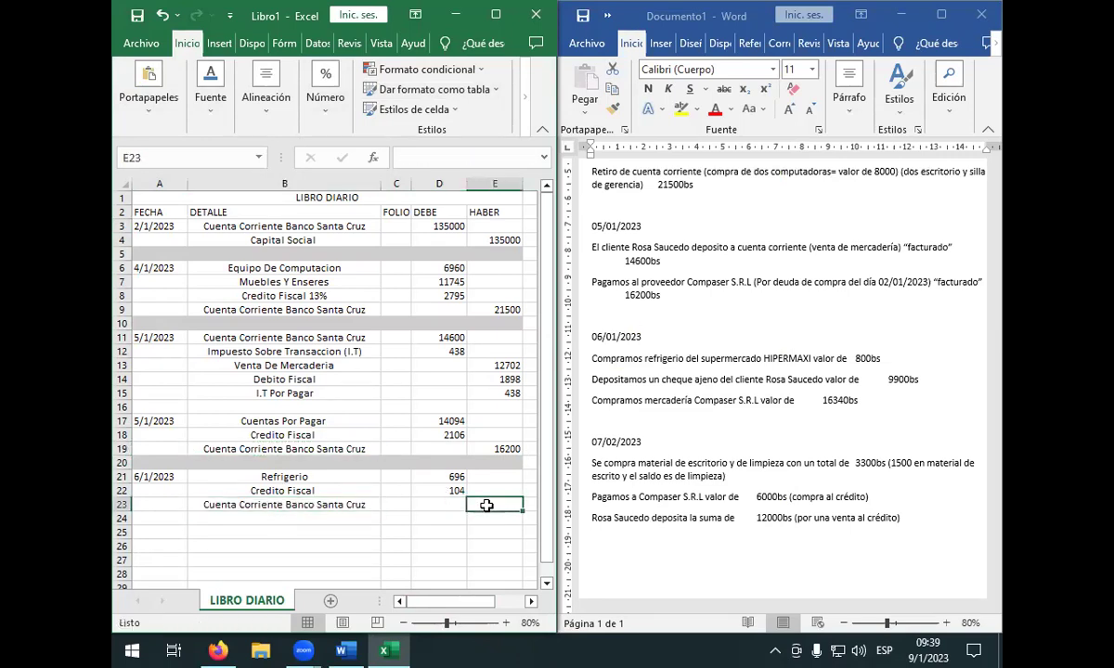
{"action": "type", "text": "80"}
{"action": "key", "text": "Return"}
- Select cell A25 below the last entry and place the cursor in the 07/02/2023 date heading of the Word document
{"action": "key", "text": "Right"}
{"action": "key", "text": "Down"}
{"action": "key", "text": "Down"}
{"action": "key", "text": "Down"}
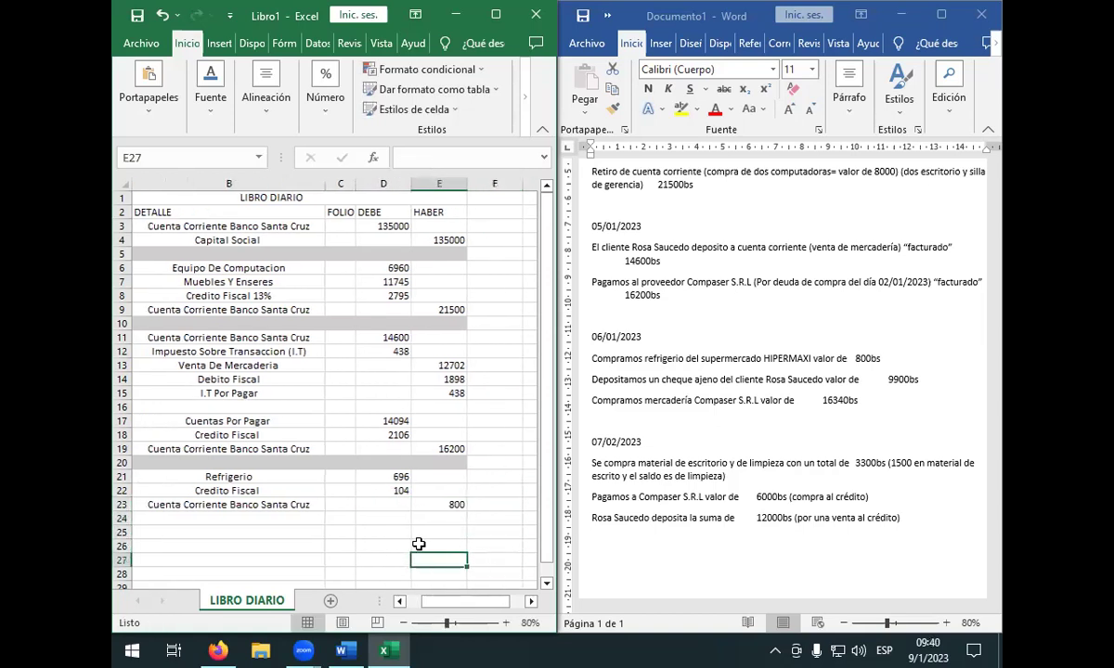
{"action": "key", "text": "Home"}
{"action": "key", "text": "Up"}
{"action": "key", "text": "Up"}
{"action": "key", "text": "Up"}
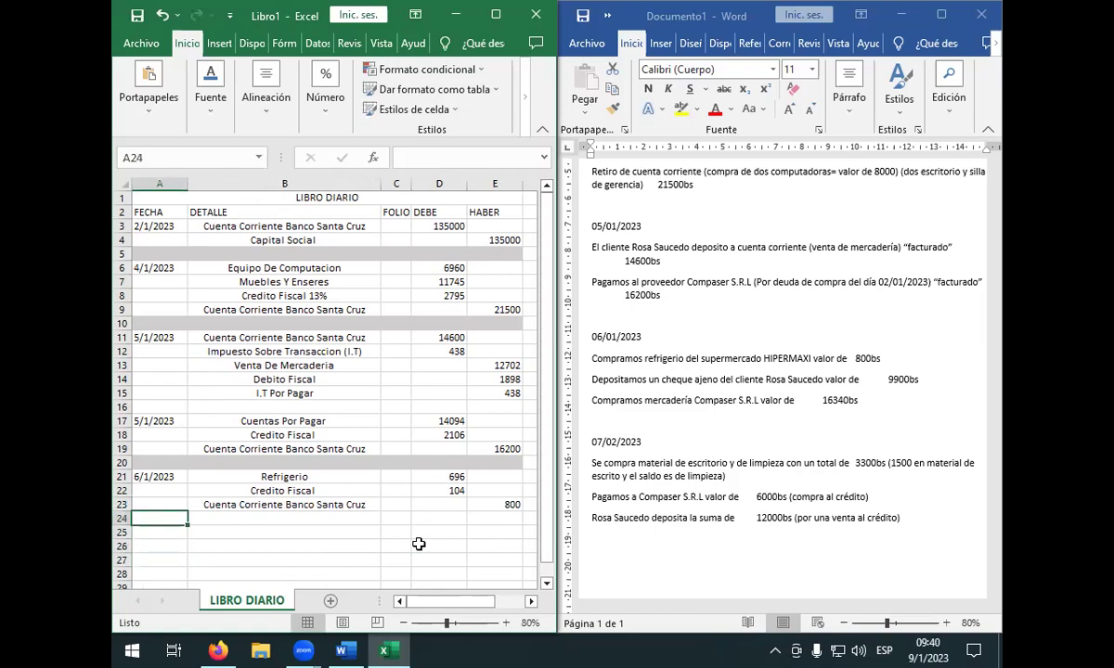
{"action": "key", "text": "Right"}
{"action": "key", "text": "Down"}
{"action": "key", "text": "Left"}
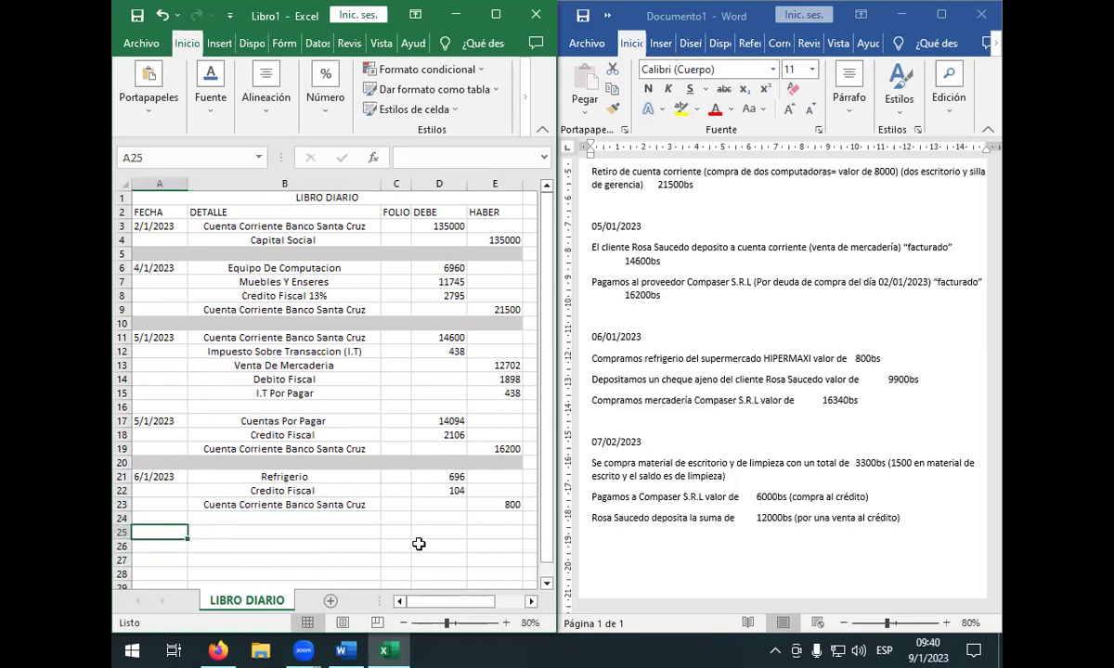
{"action": "left_click", "coordinate": [613, 444]}
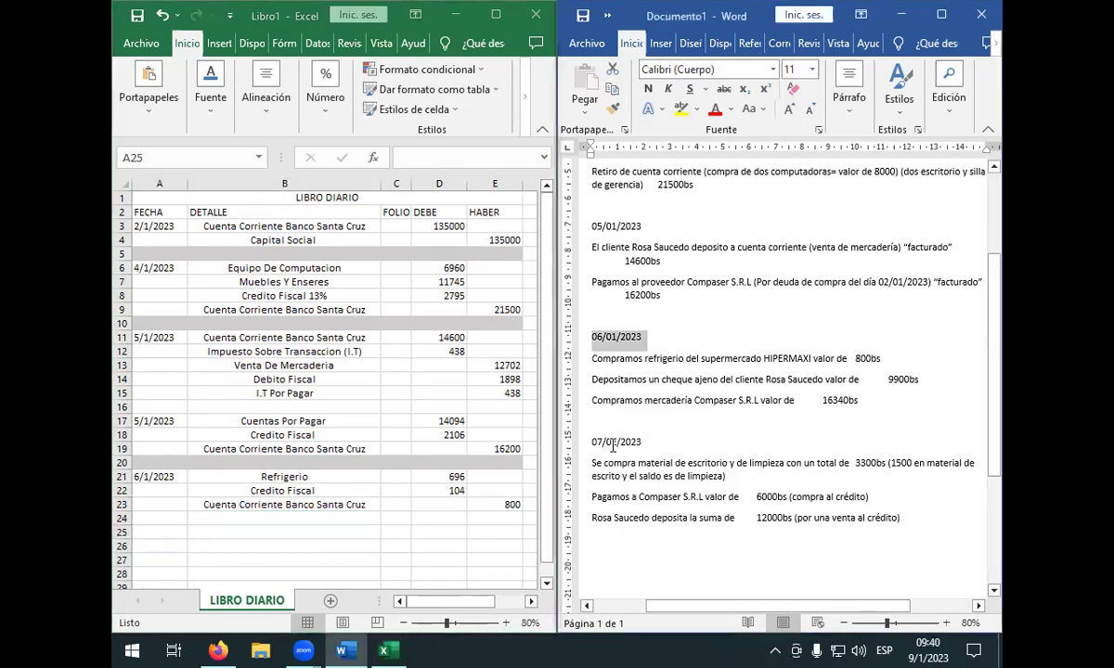
{"action": "left_click", "coordinate": [635, 442]}
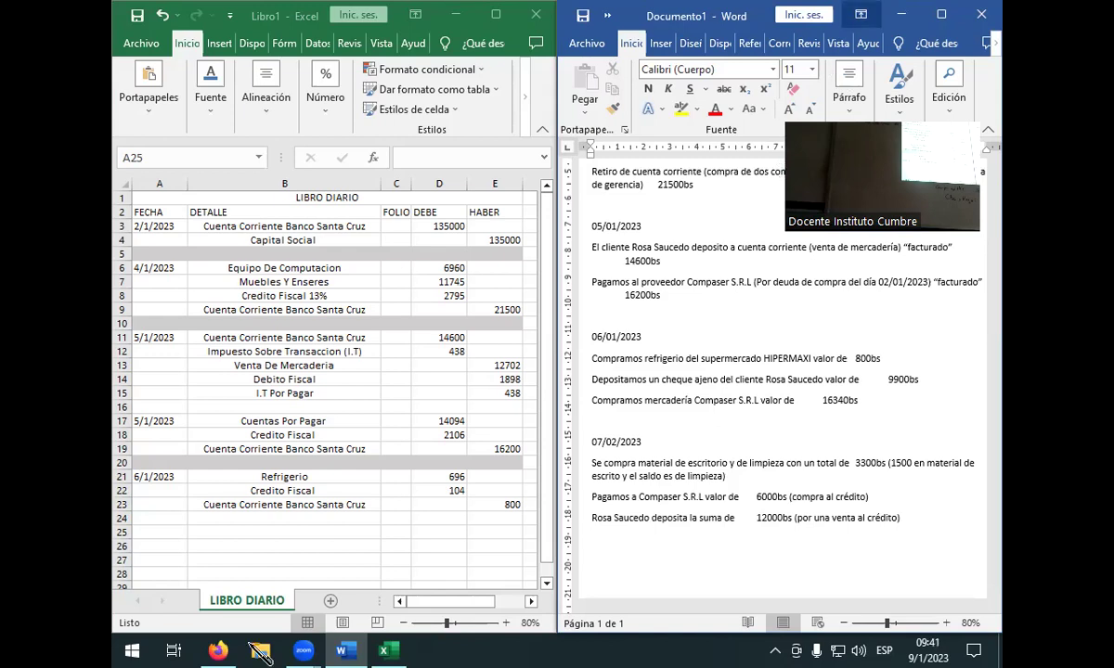
{"action": "left_click", "coordinate": [265, 606]}
{"action": "right_click", "coordinate": [265, 606]}
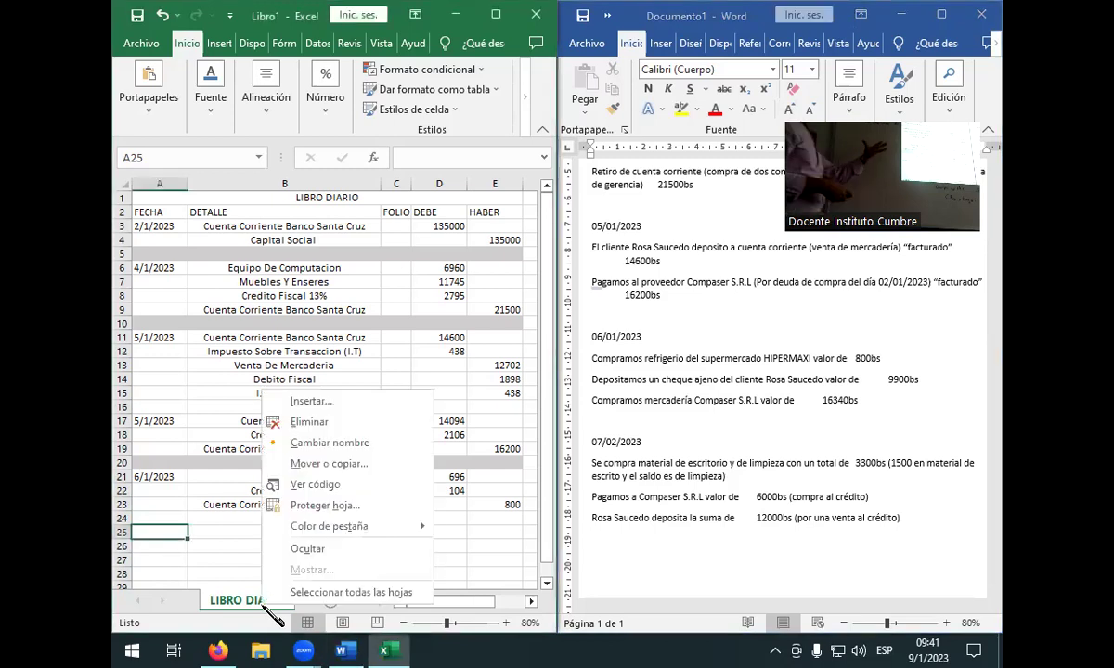
{"action": "left_click", "coordinate": [305, 444]}
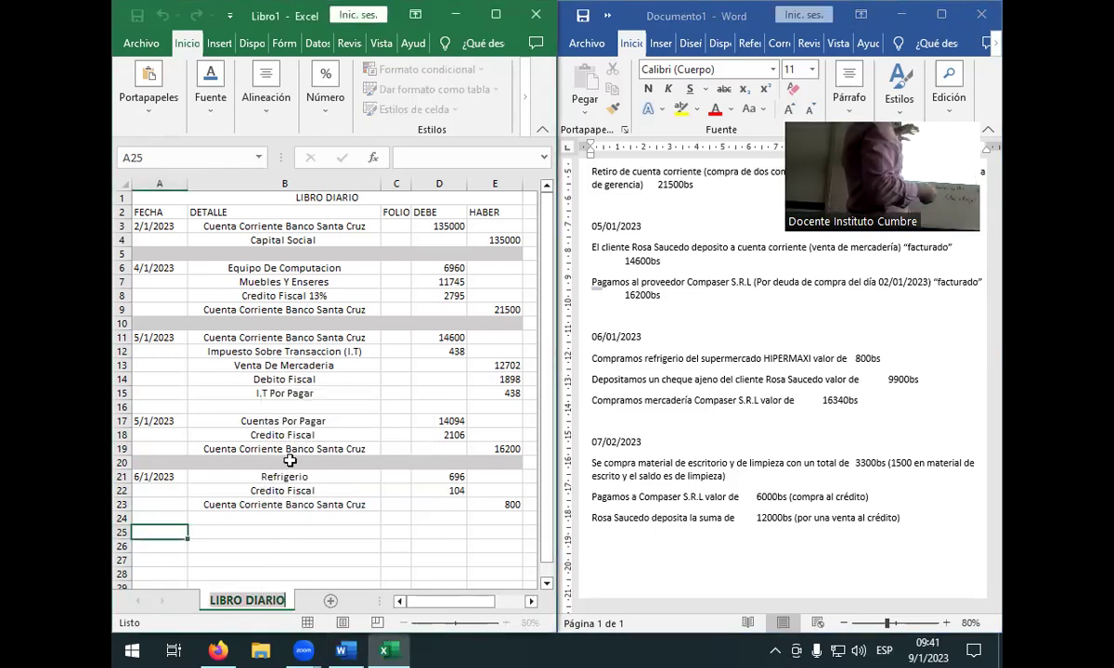
{"action": "left_click", "coordinate": [283, 601]}
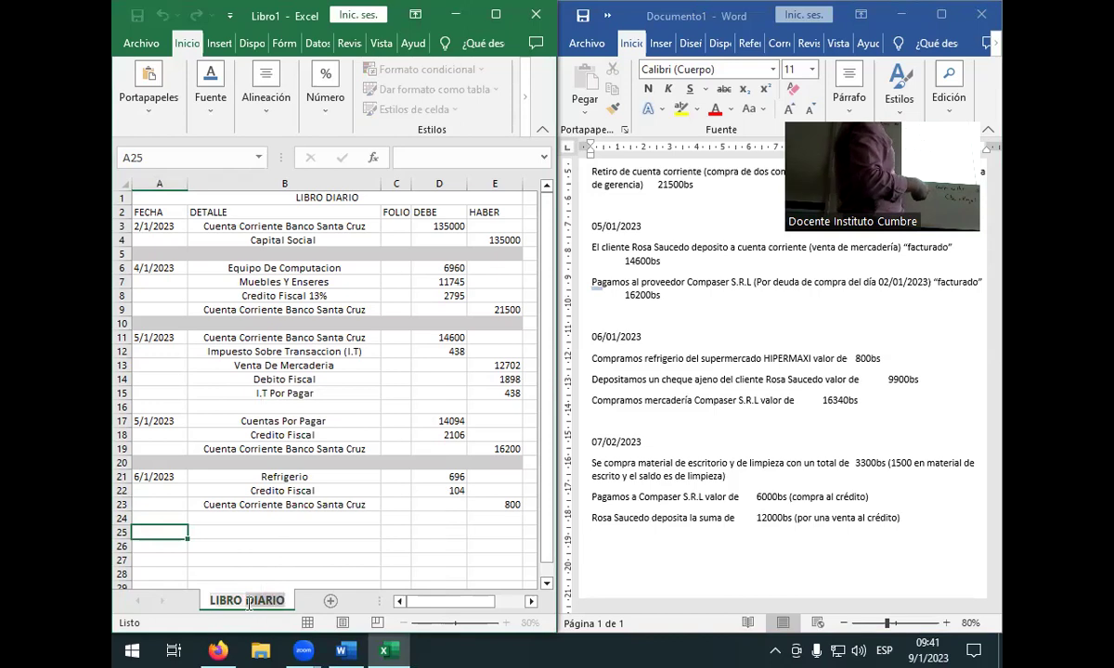
{"action": "left_click", "coordinate": [290, 560]}
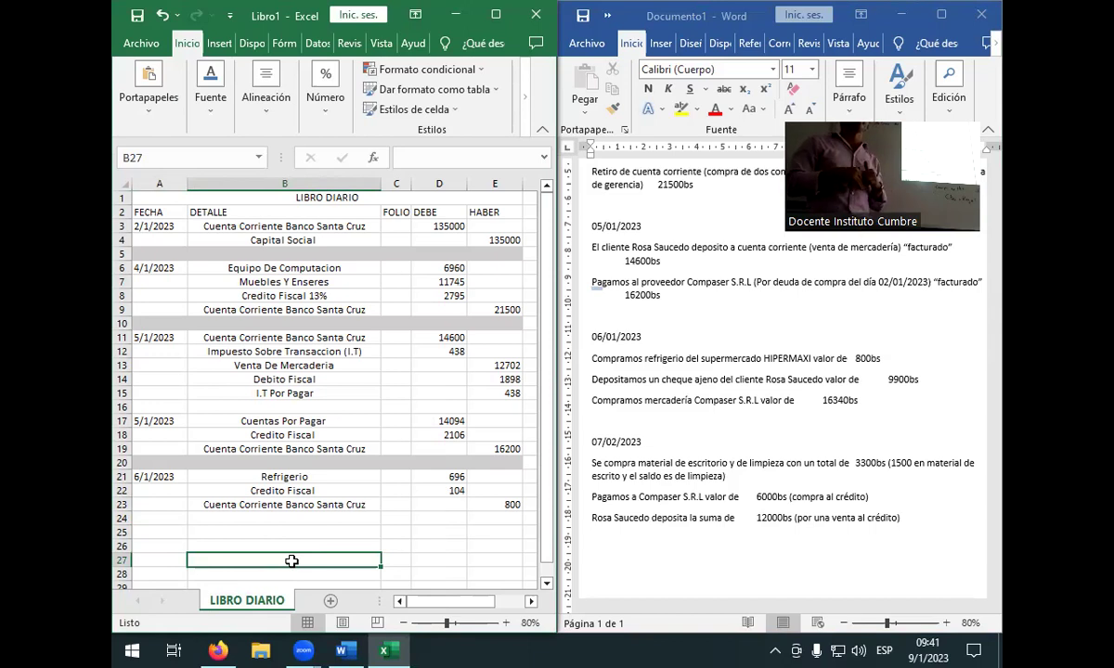
- Review the Credito Fiscal and Cuenta Corriente Banco Santa Cruz lines and the grey separator in the recorded journal entries
{"action": "left_click", "coordinate": [252, 306]}
{"action": "left_click", "coordinate": [254, 294]}
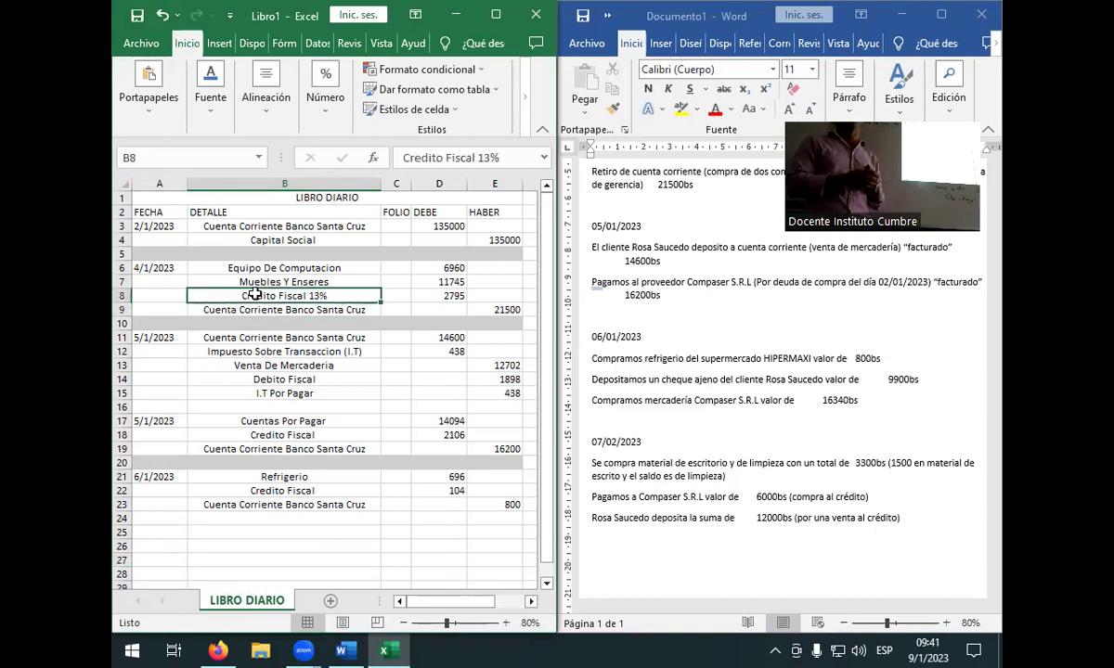
{"action": "left_click", "coordinate": [281, 435]}
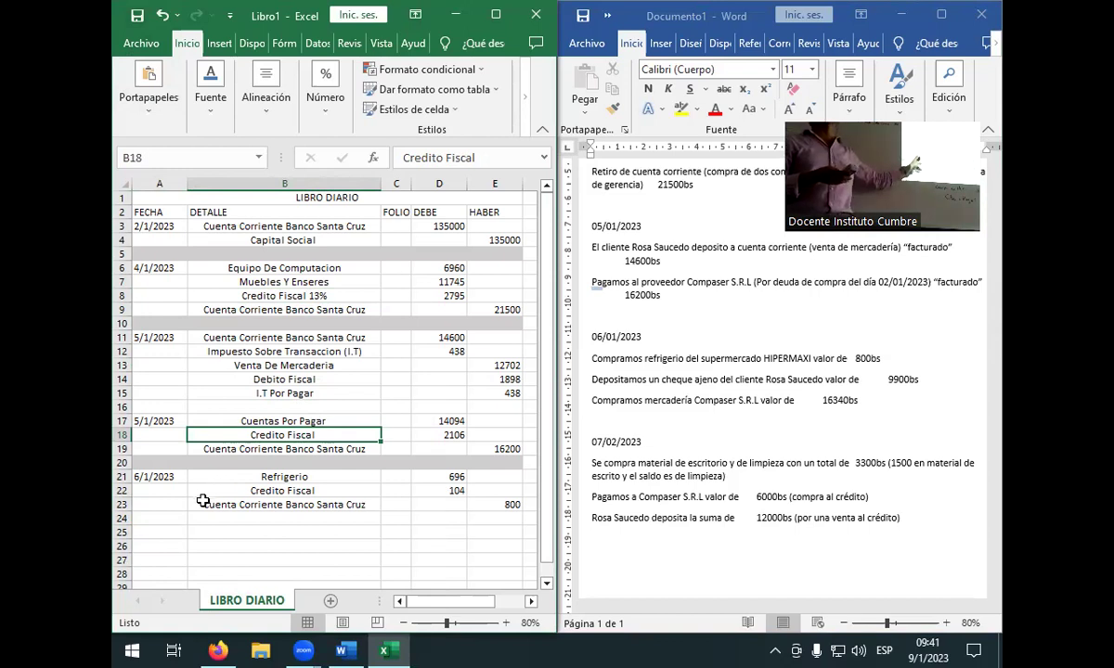
{"action": "scroll", "coordinate": [234, 485], "scroll_direction": "down", "scroll_amount": 2}
{"action": "scroll", "coordinate": [234, 484], "scroll_direction": "up", "scroll_amount": 1}
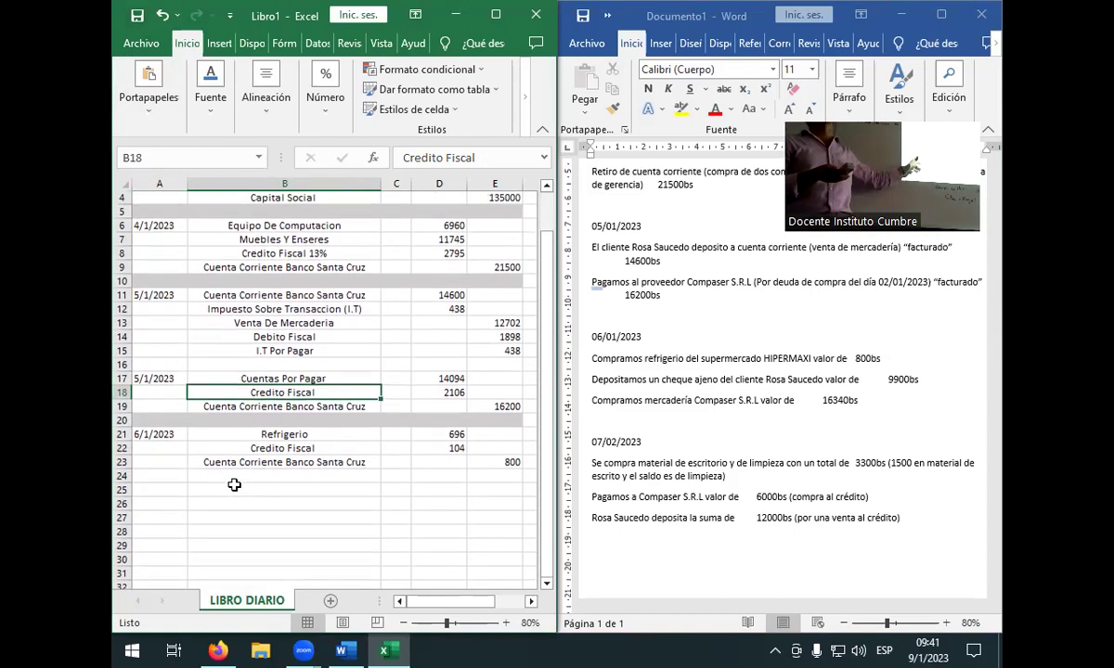
{"action": "scroll", "coordinate": [234, 485], "scroll_direction": "up", "scroll_amount": 1}
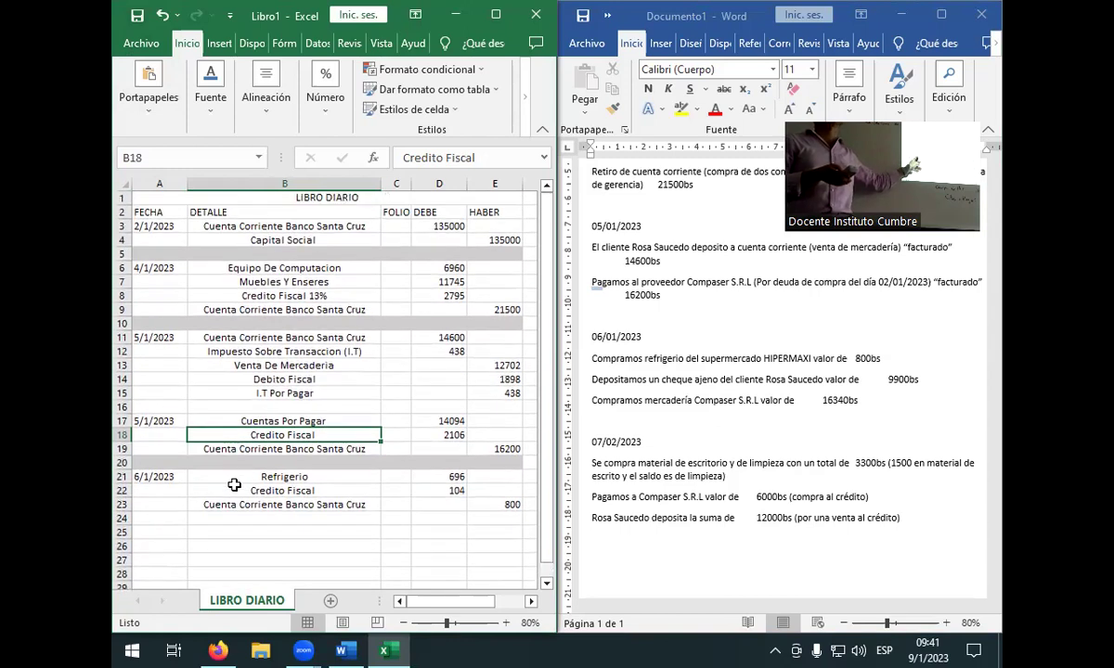
{"action": "scroll", "coordinate": [320, 500], "scroll_direction": "down", "scroll_amount": 1}
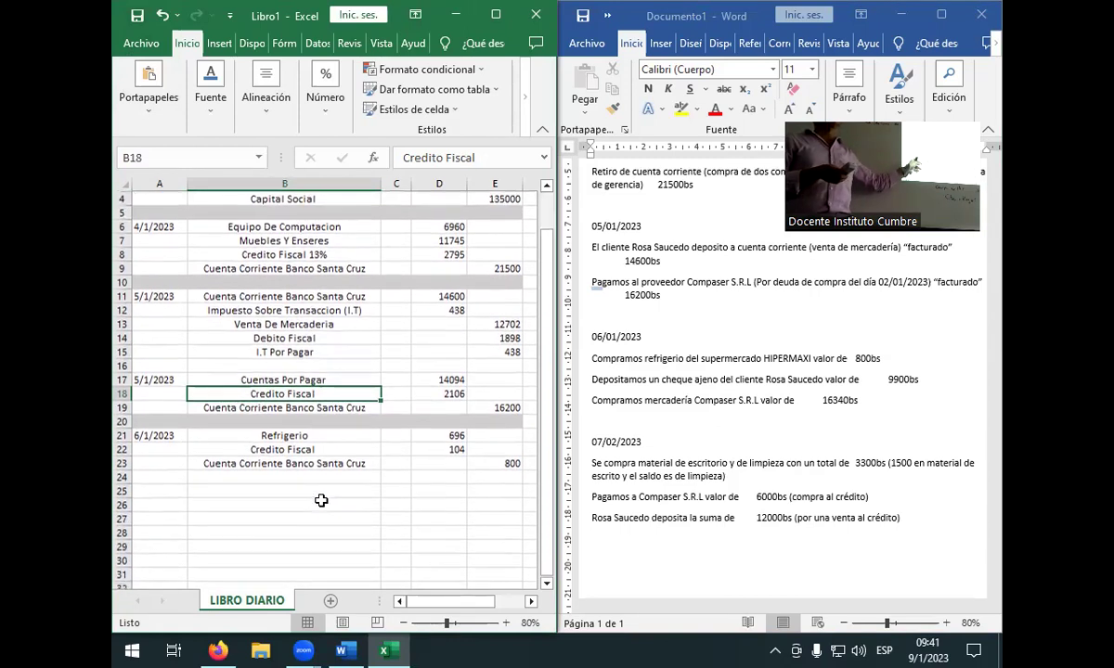
{"action": "left_click", "coordinate": [348, 460]}
{"action": "left_click", "coordinate": [396, 421]}
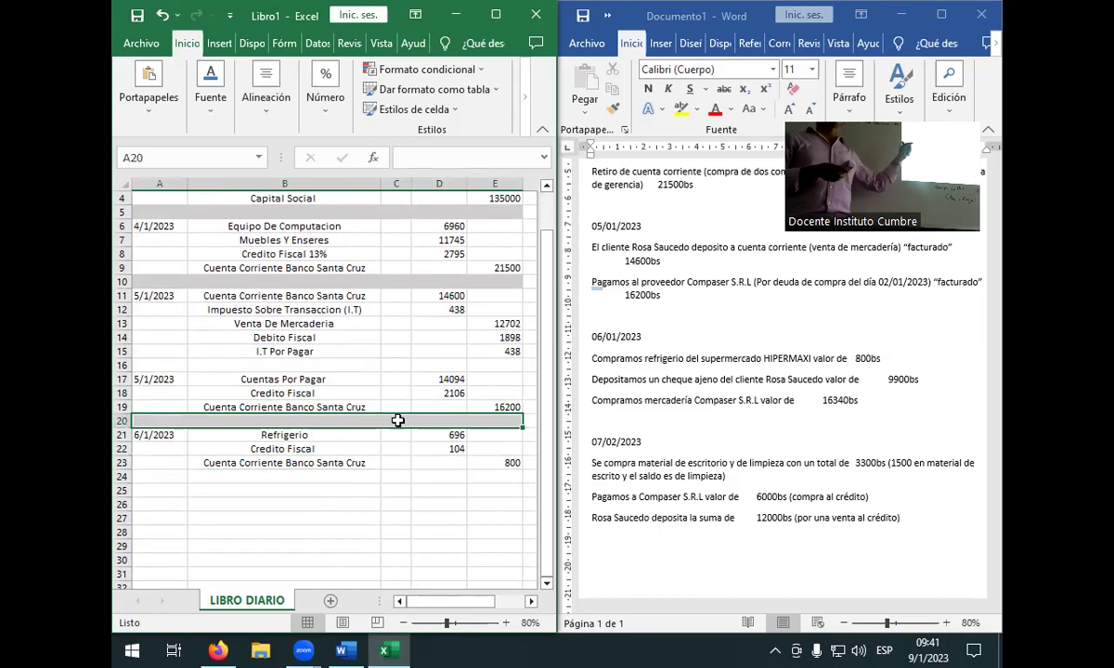
{"action": "left_click", "coordinate": [360, 461]}
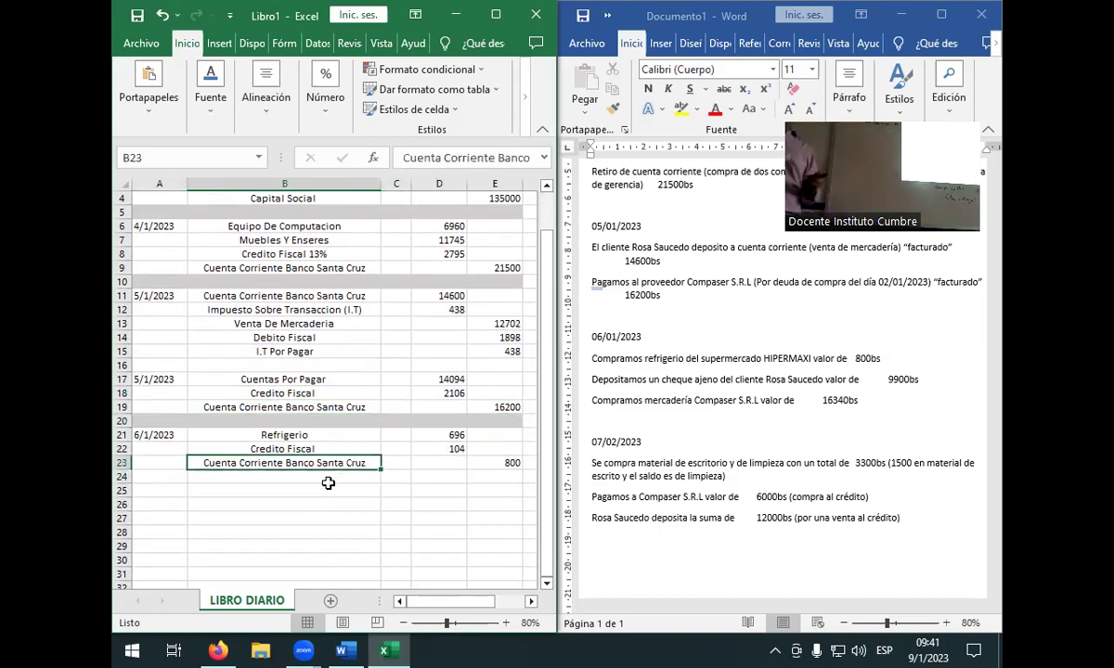
- Narrow the DETALLE column slightly and set the worksheet zoom to 80%
{"action": "left_click_drag", "start_coordinate": [382, 180], "coordinate": [372, 180]}
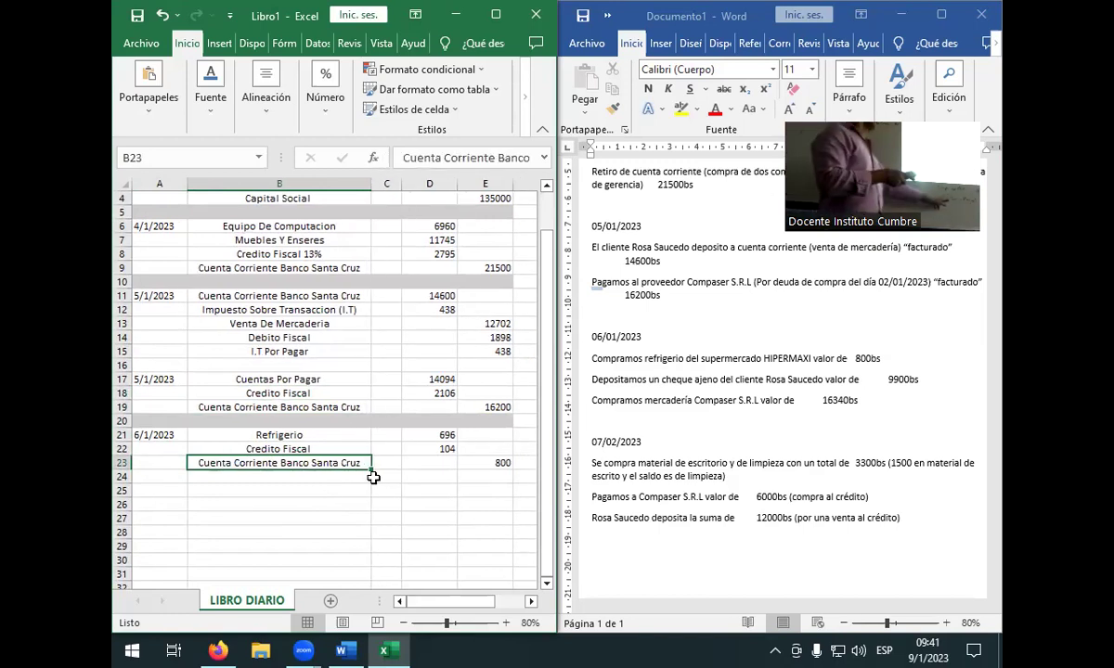
{"action": "left_click_drag", "start_coordinate": [447, 622], "coordinate": [447, 622]}
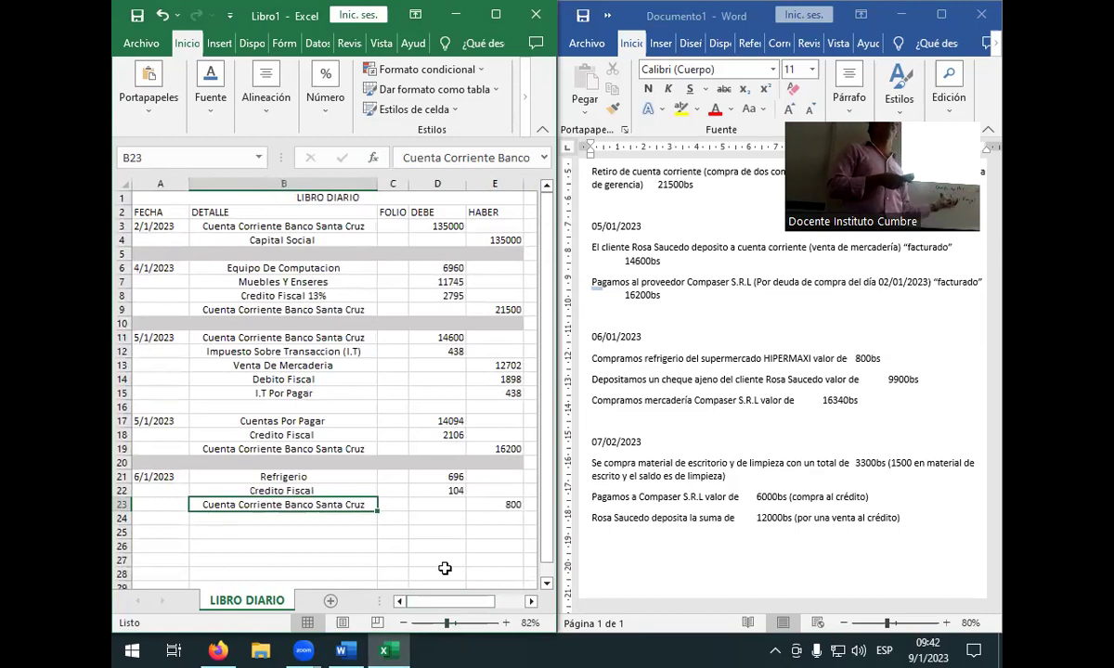
{"action": "mouse_move", "coordinate": [447, 622]}
{"action": "left_mouse_down"}
{"action": "mouse_move", "coordinate": [456, 623]}
{"action": "mouse_move", "coordinate": [446, 624]}
{"action": "left_mouse_up"}
{"action": "scroll", "coordinate": [422, 527], "scroll_direction": "up", "scroll_amount": 1}
{"action": "scroll", "coordinate": [420, 528], "scroll_direction": "down", "scroll_amount": 1}
{"action": "scroll", "coordinate": [421, 528], "scroll_direction": "up", "scroll_amount": 1}
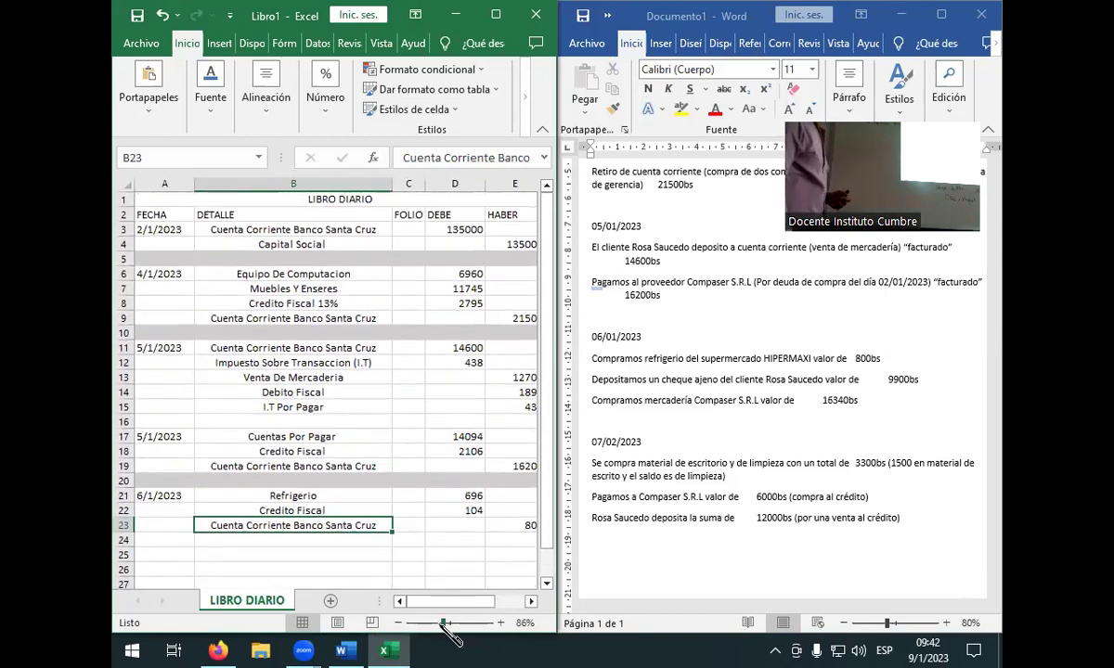
{"action": "scroll", "coordinate": [423, 594], "scroll_direction": "down", "scroll_amount": 1, "text": "ctrl"}
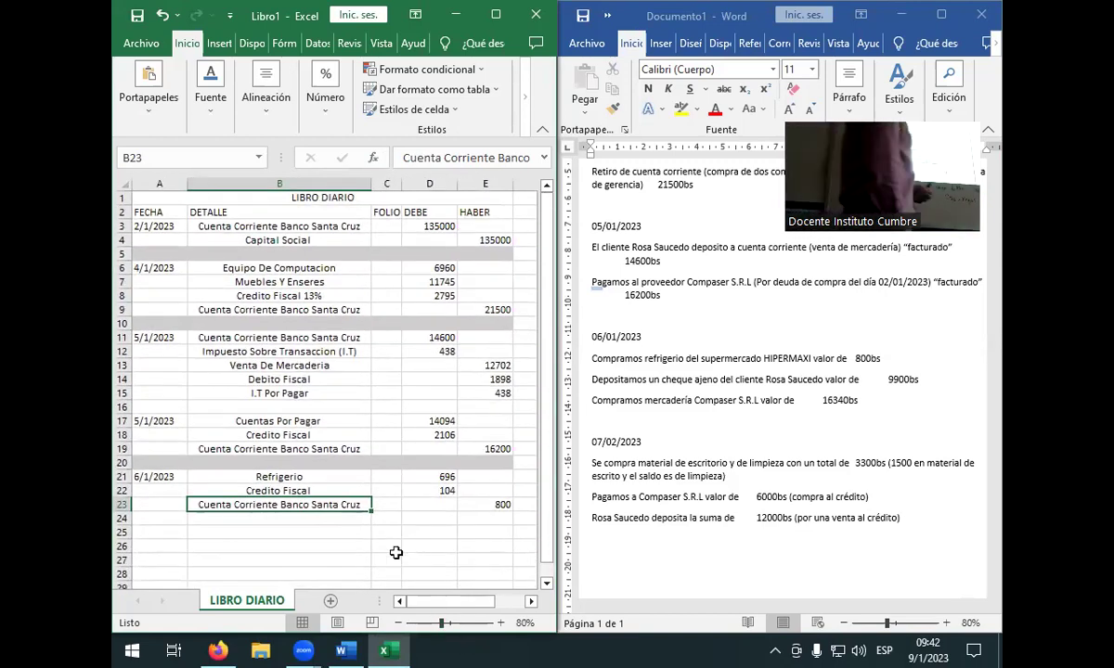
- Enlarge the Word document to 87% zoom and bring the 06/01/2023 transactions into view
{"action": "left_click", "coordinate": [278, 518]}
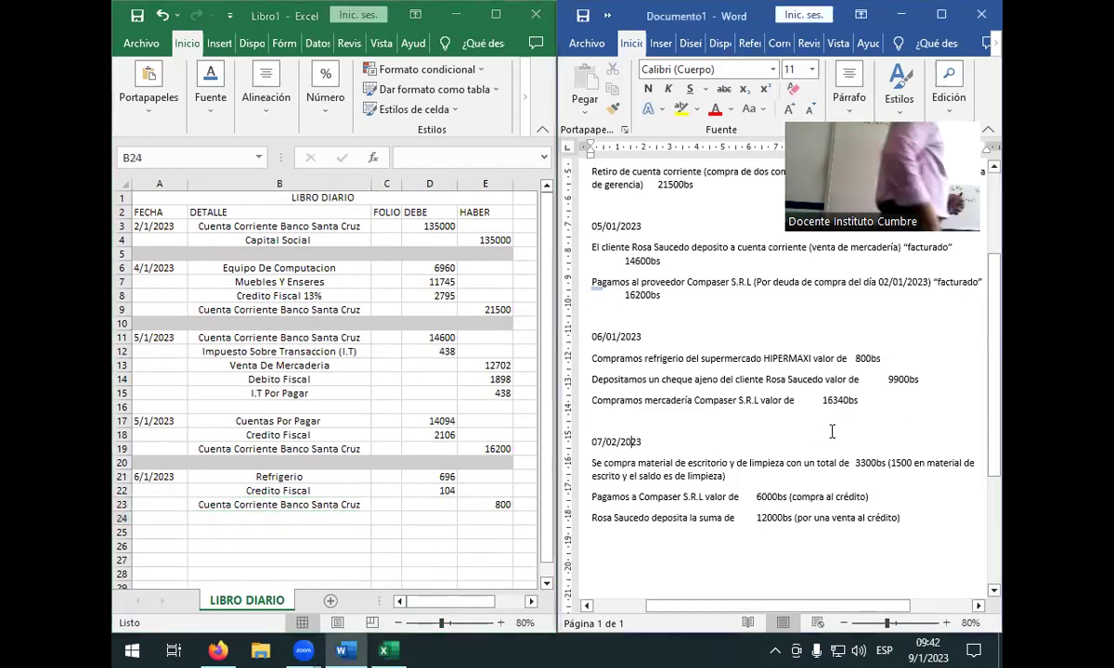
{"action": "left_click", "coordinate": [890, 624]}
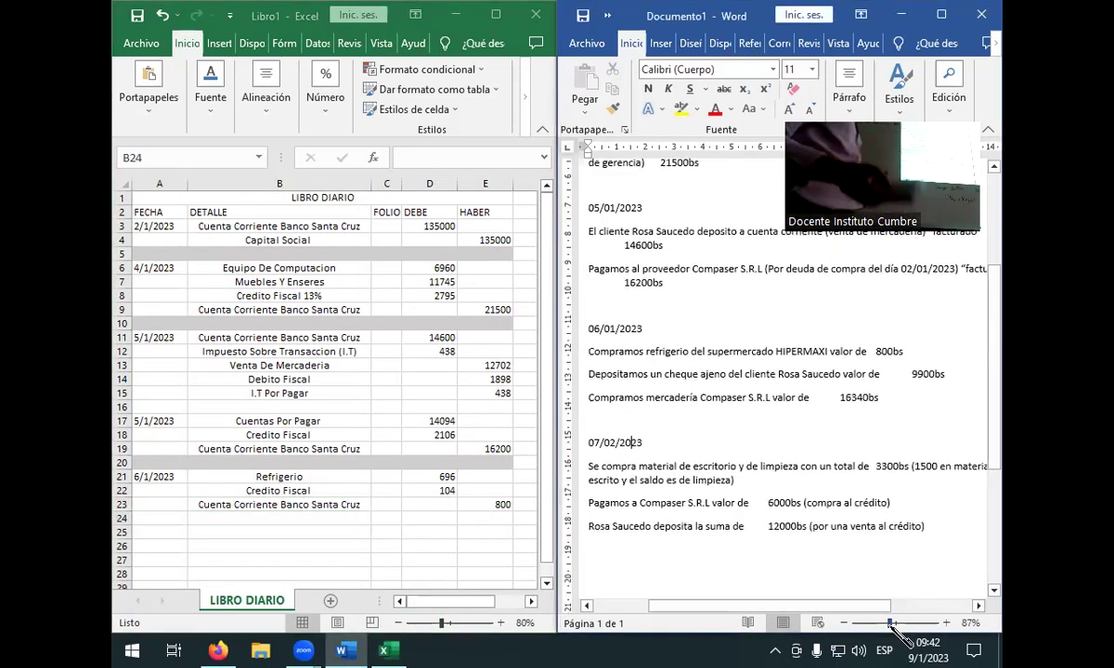
{"action": "scroll", "coordinate": [890, 579], "scroll_direction": "up", "scroll_amount": 1}
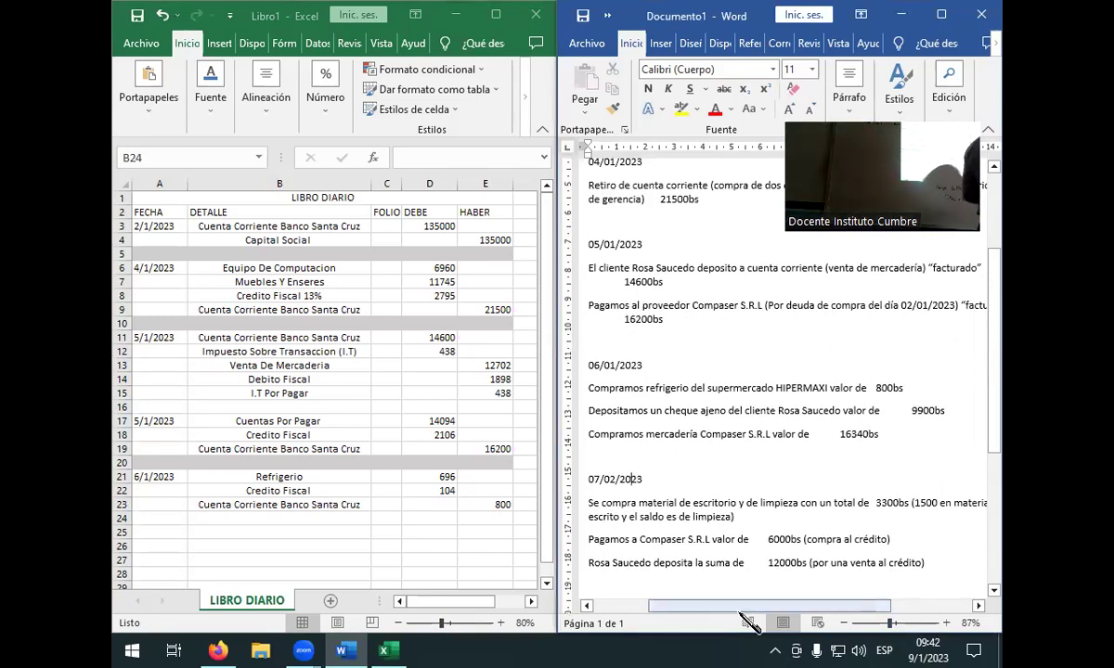
{"action": "left_click_drag", "start_coordinate": [741, 608], "coordinate": [750, 622]}
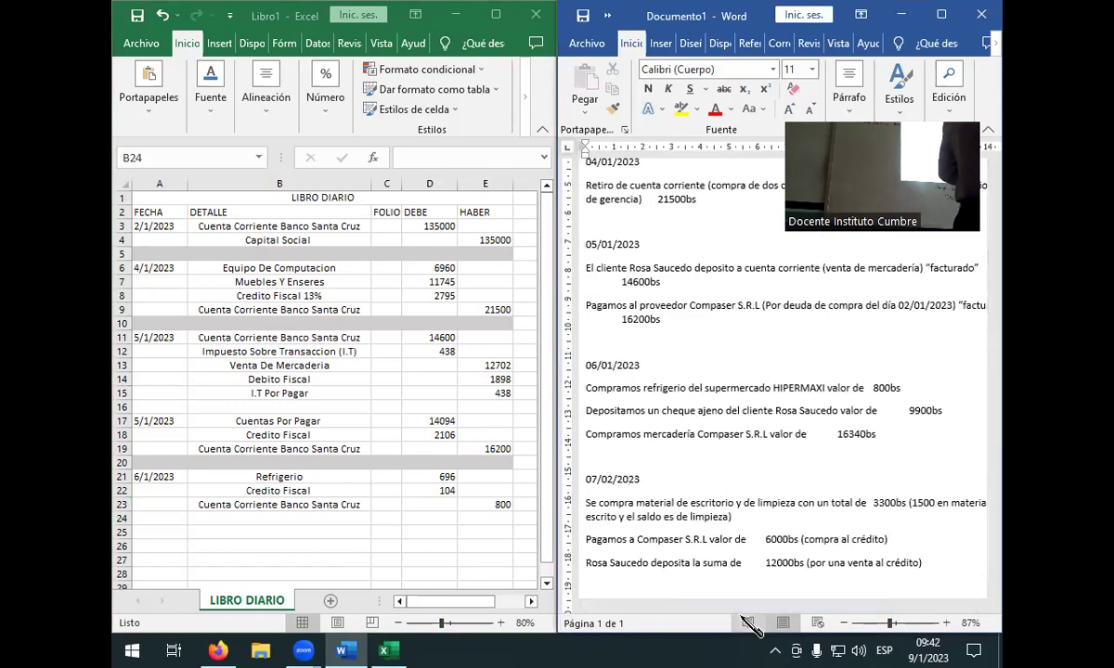
{"action": "scroll", "coordinate": [631, 422], "scroll_direction": "down", "scroll_amount": 1}
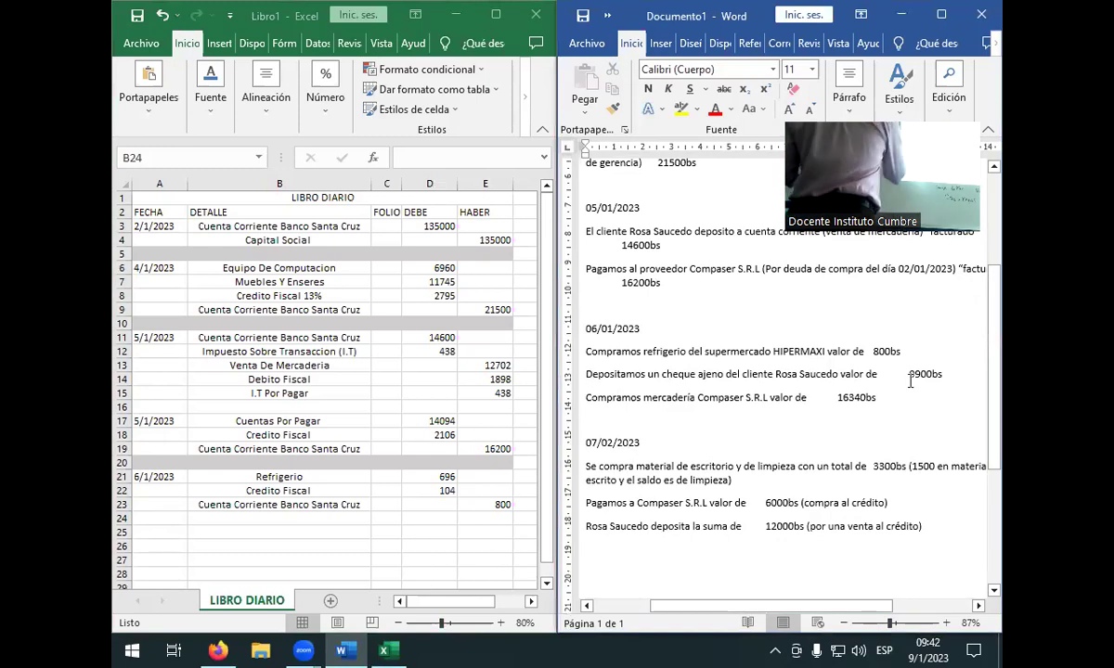
- Copy the Cuenta Corriente Banco Santa Cruz account from B23 to B25 to begin the next journal entry
{"action": "scroll", "coordinate": [234, 497], "scroll_direction": "down", "scroll_amount": 1}
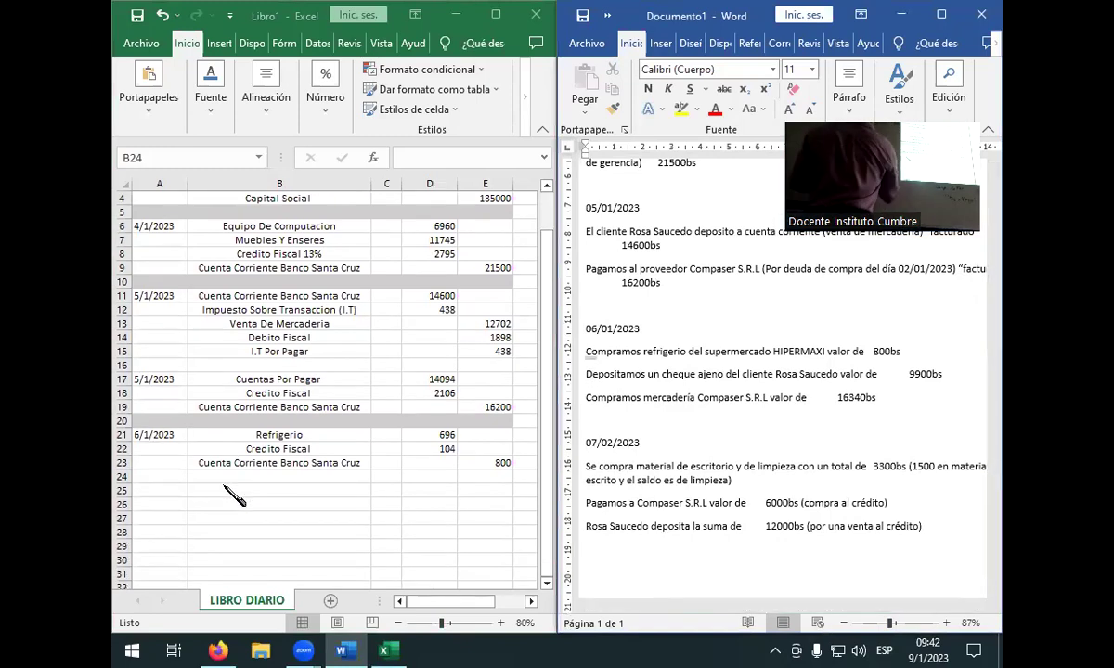
{"action": "scroll", "coordinate": [234, 496], "scroll_direction": "down", "scroll_amount": 3}
{"action": "left_click", "coordinate": [257, 350]}
{"action": "left_click", "coordinate": [223, 368]}
{"action": "scroll", "coordinate": [224, 368], "scroll_direction": "down", "scroll_amount": 1}
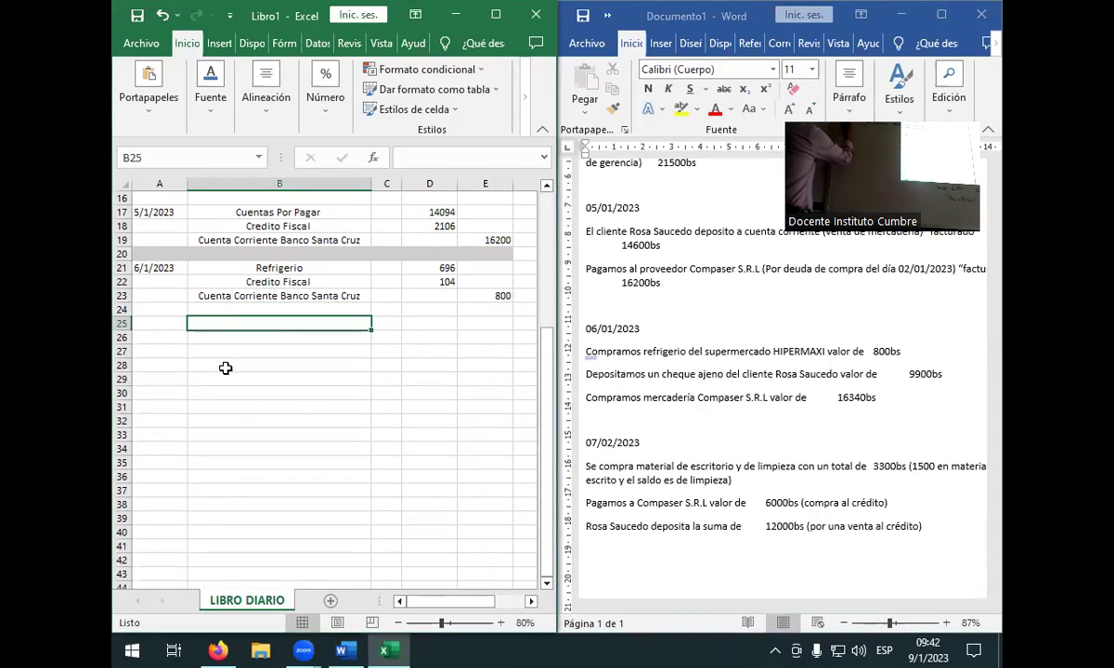
{"action": "left_click", "coordinate": [244, 293]}
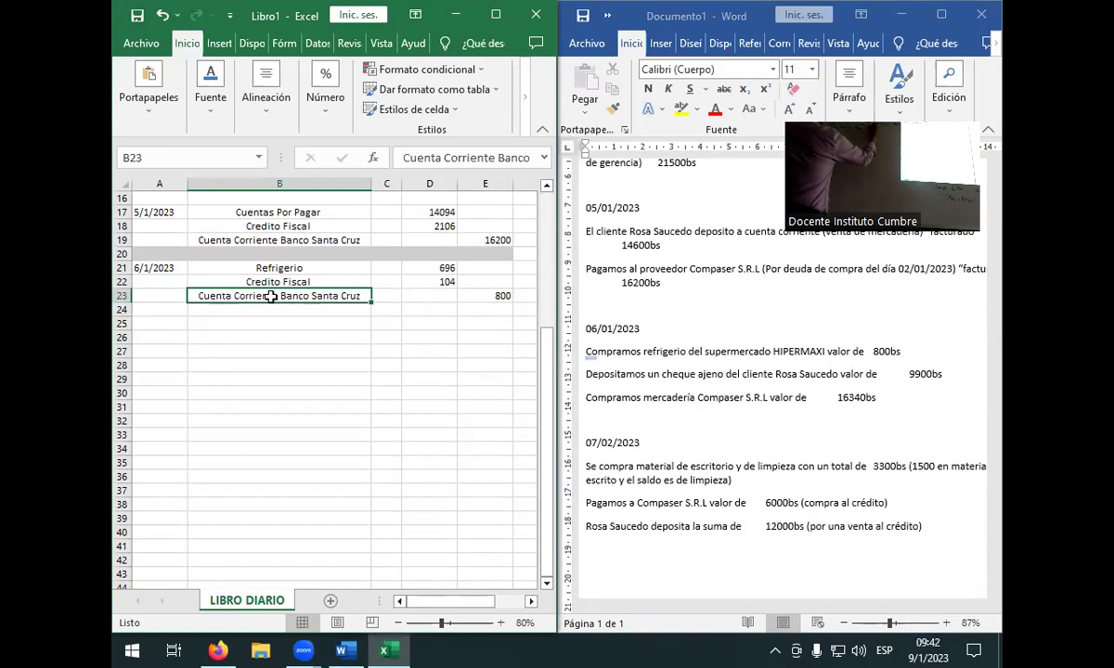
{"action": "key", "text": "ctrl+c"}
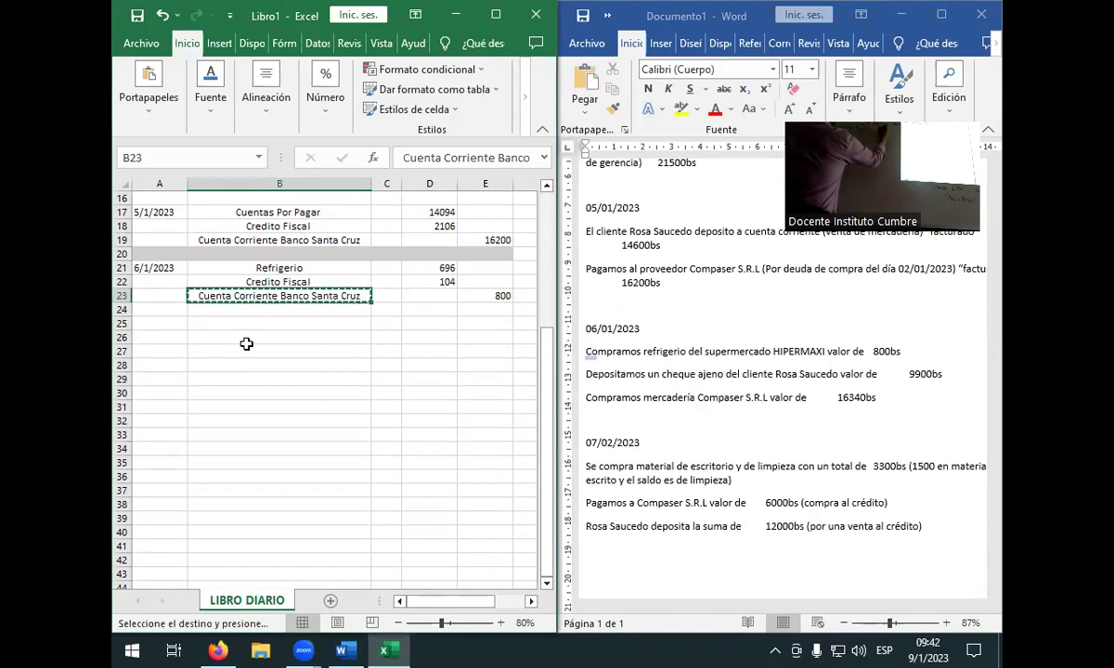
{"action": "left_click", "coordinate": [248, 326]}
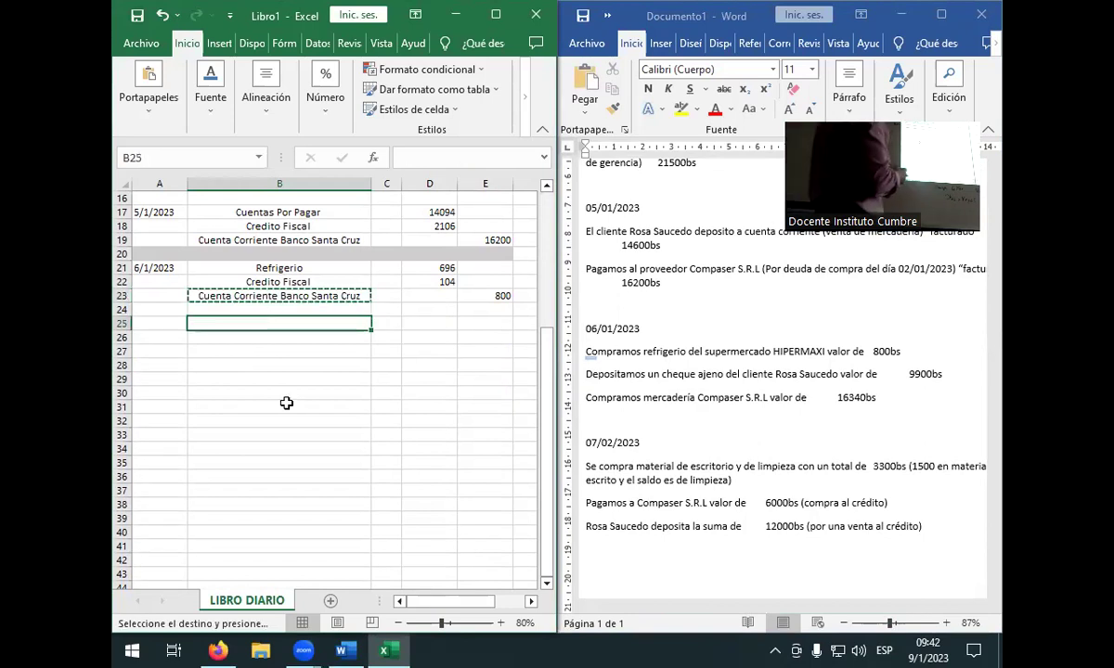
{"action": "key", "text": "Return"}
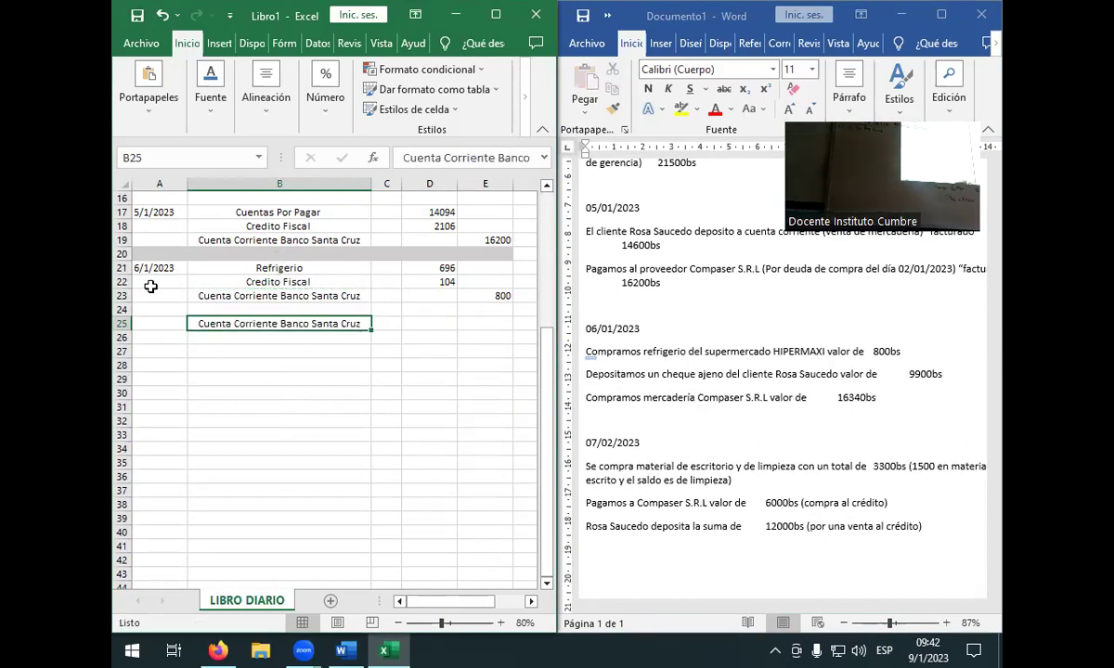
- Copy the date 6/1/2023 from A21 to A25 for the new entry
{"action": "left_click", "coordinate": [181, 269]}
{"action": "key", "text": "ctrl+c"}
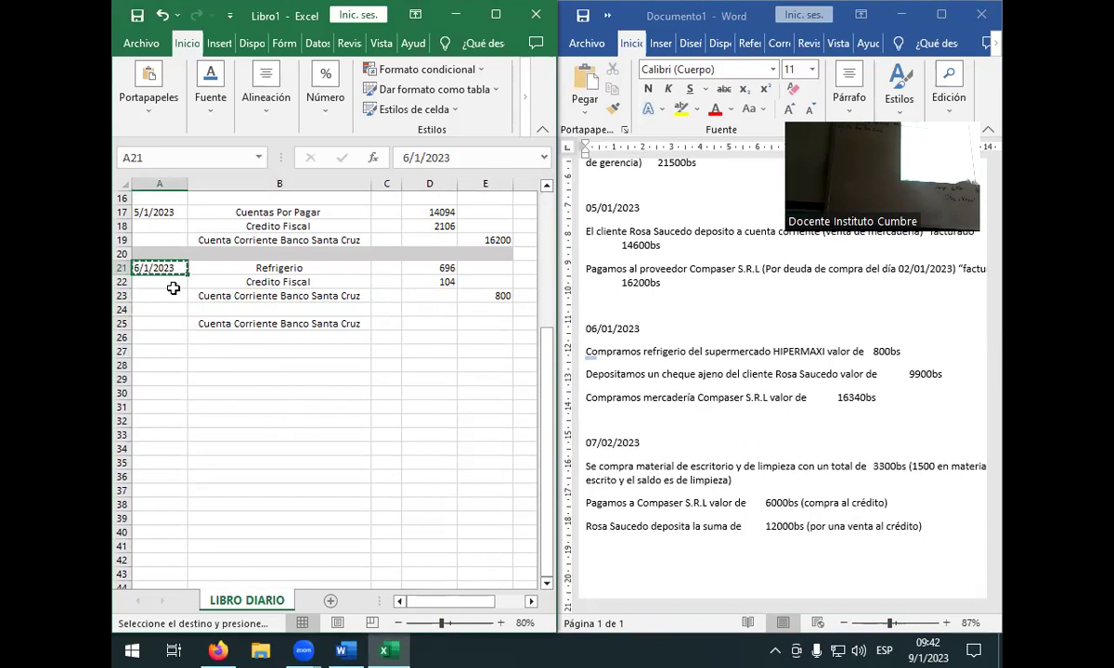
{"action": "left_click", "coordinate": [164, 328]}
{"action": "key", "text": "ctrl+v"}
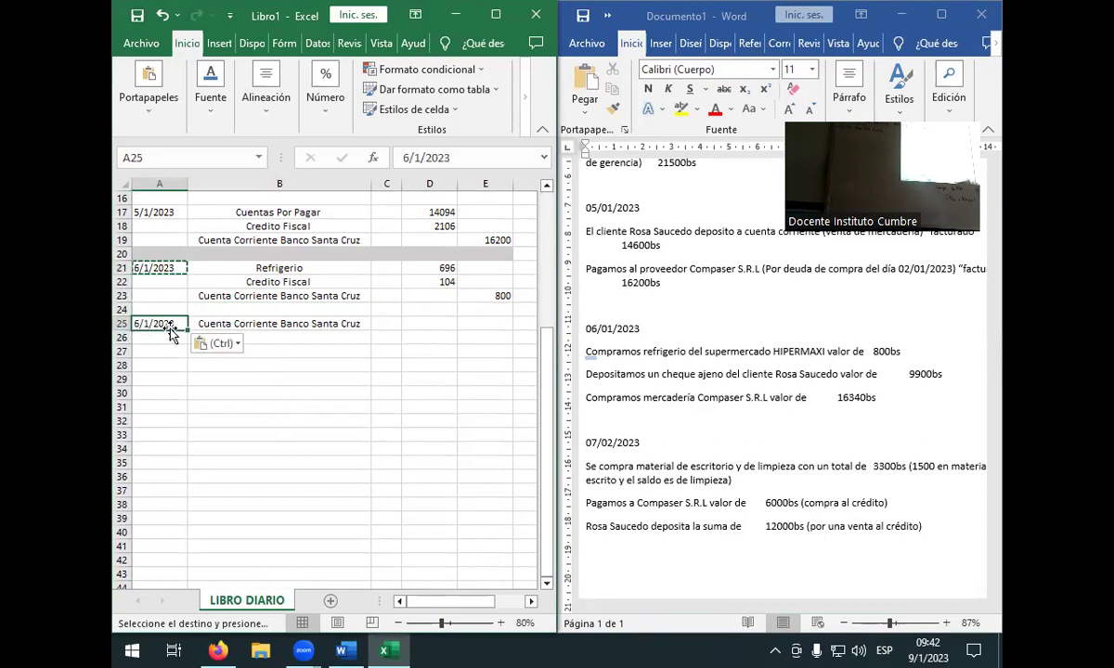
{"action": "key", "text": "Escape"}
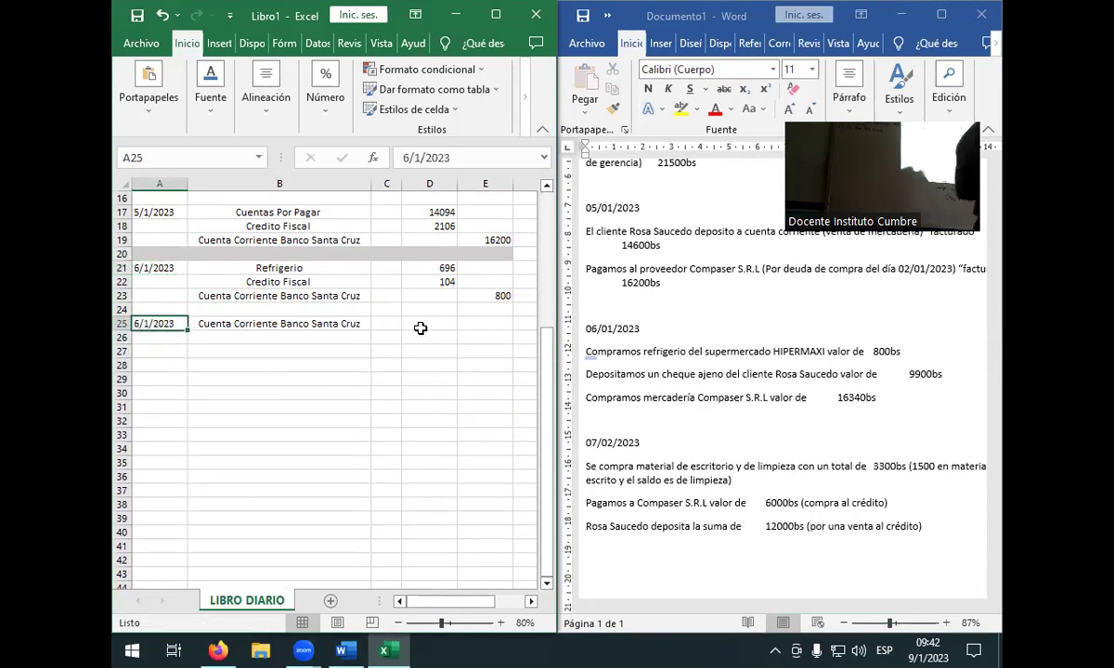
- Enter 9900 in E25 as the HABER amount for Cuenta Corriente Banco Santa Cruz
{"action": "left_click_drag", "start_coordinate": [422, 326], "coordinate": [427, 338]}
{"action": "left_click", "coordinate": [486, 323]}
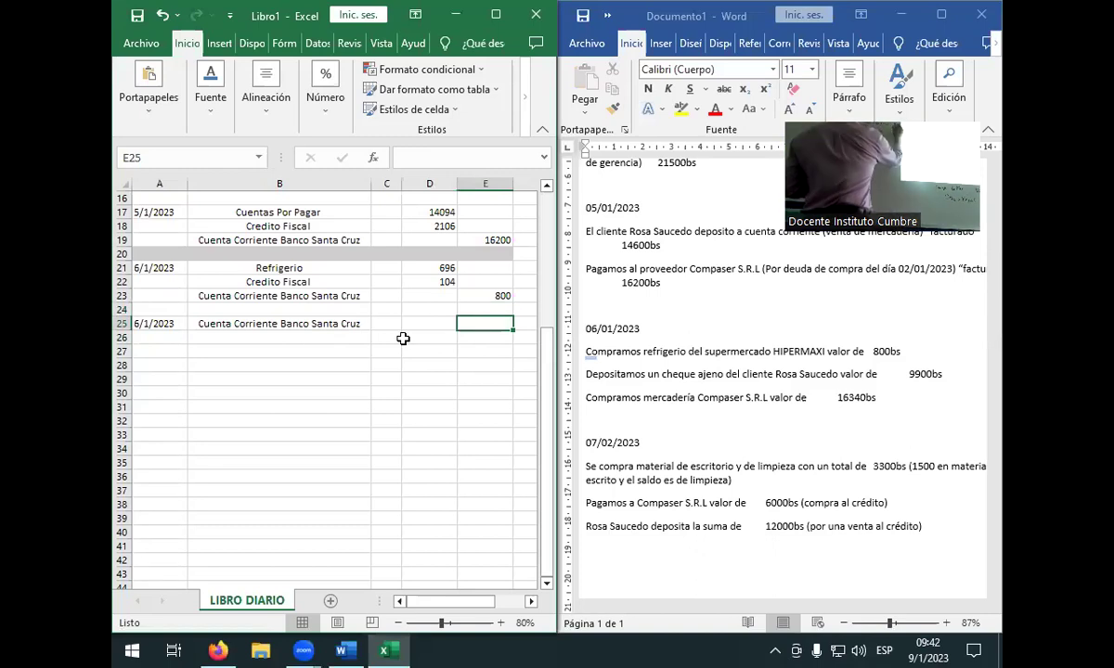
{"action": "type", "text": "9900"}
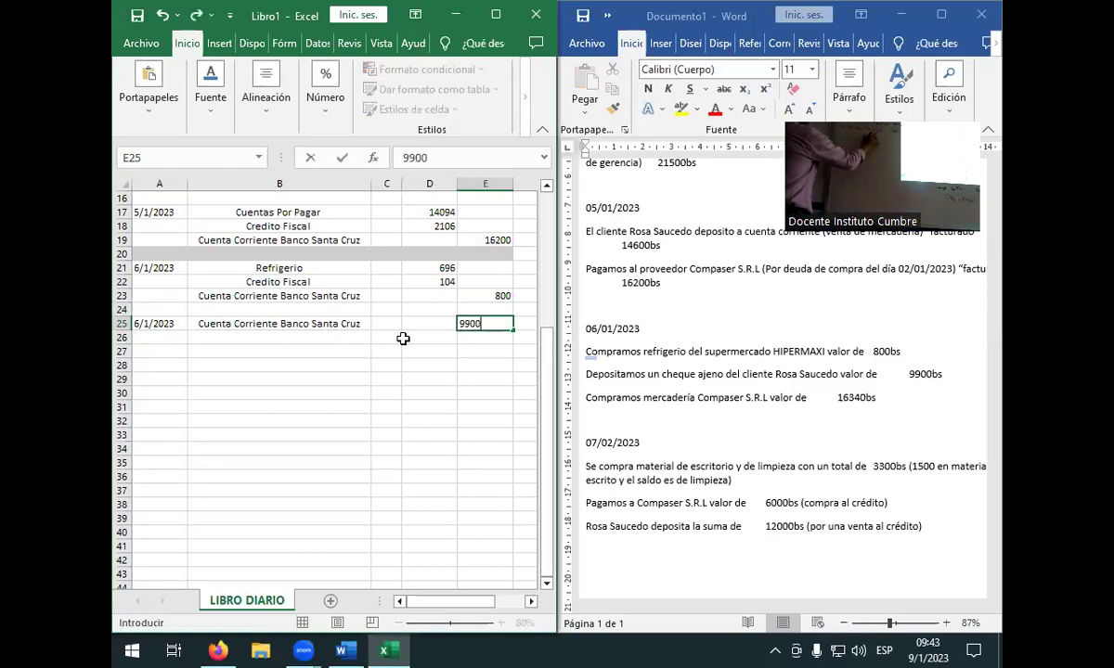
{"action": "key", "text": "Left"}
{"action": "key", "text": "Left"}
{"action": "key", "text": "Left"}
{"action": "key", "text": "Left"}
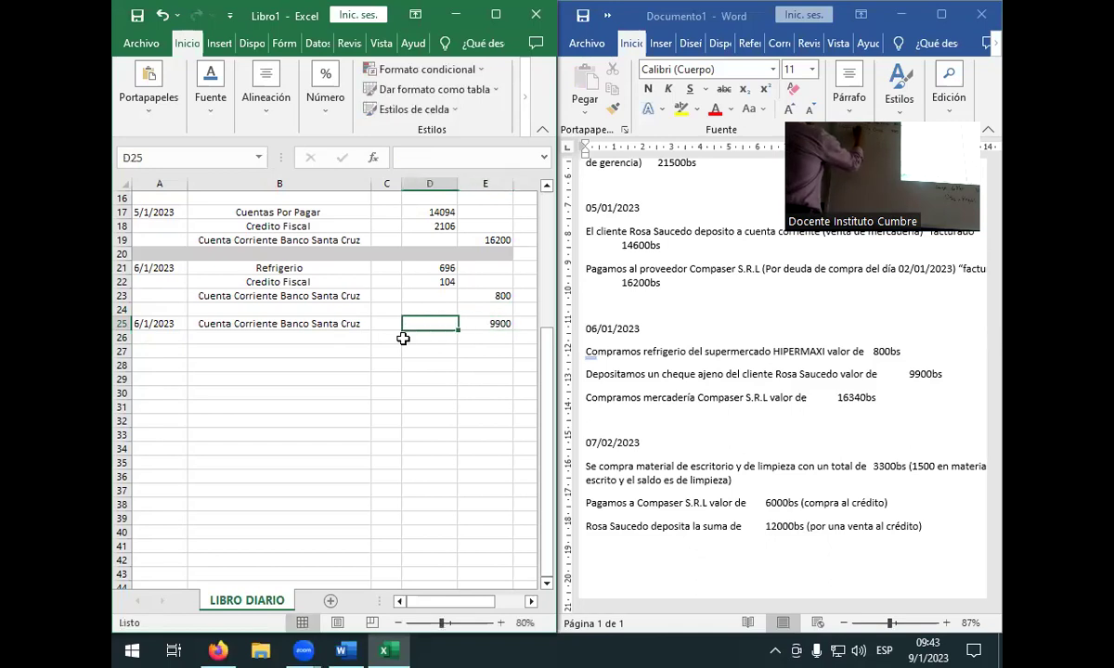
- Enter Caja De Moneda Nacional in B26 as the second account of the 6/1/2023 deposit entry
{"action": "key", "text": "Right"}
{"action": "key", "text": "Right"}
{"action": "key", "text": "Down"}
{"action": "key", "text": "Left"}
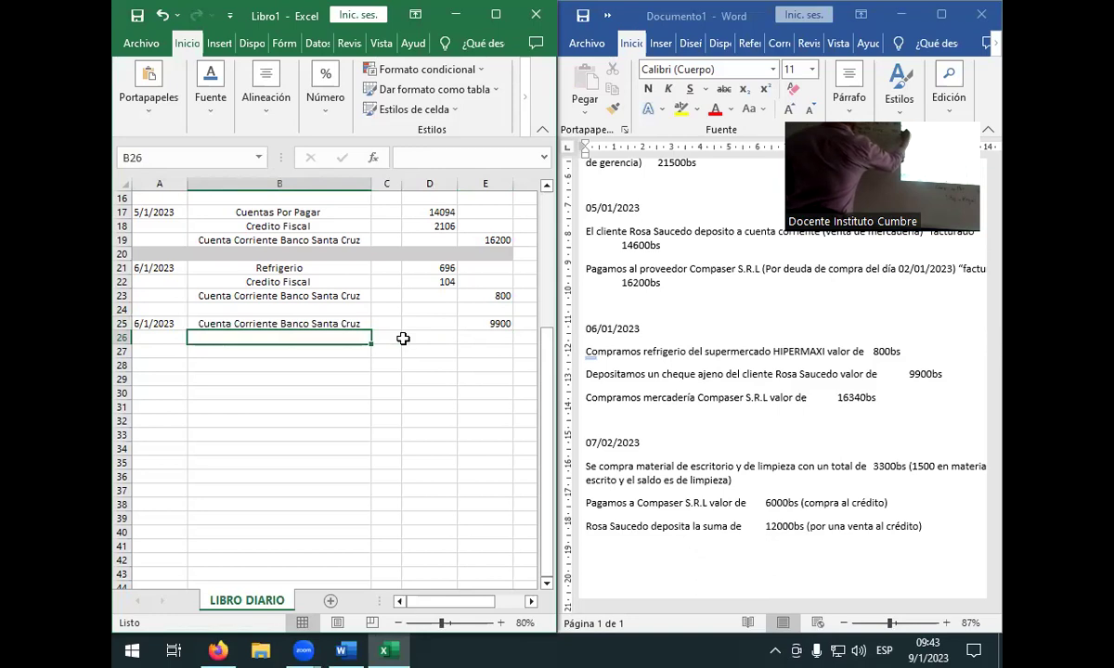
{"action": "type", "text": "Ca"}
{"action": "type", "text": "ja"}
{"action": "type", "text": "e"}
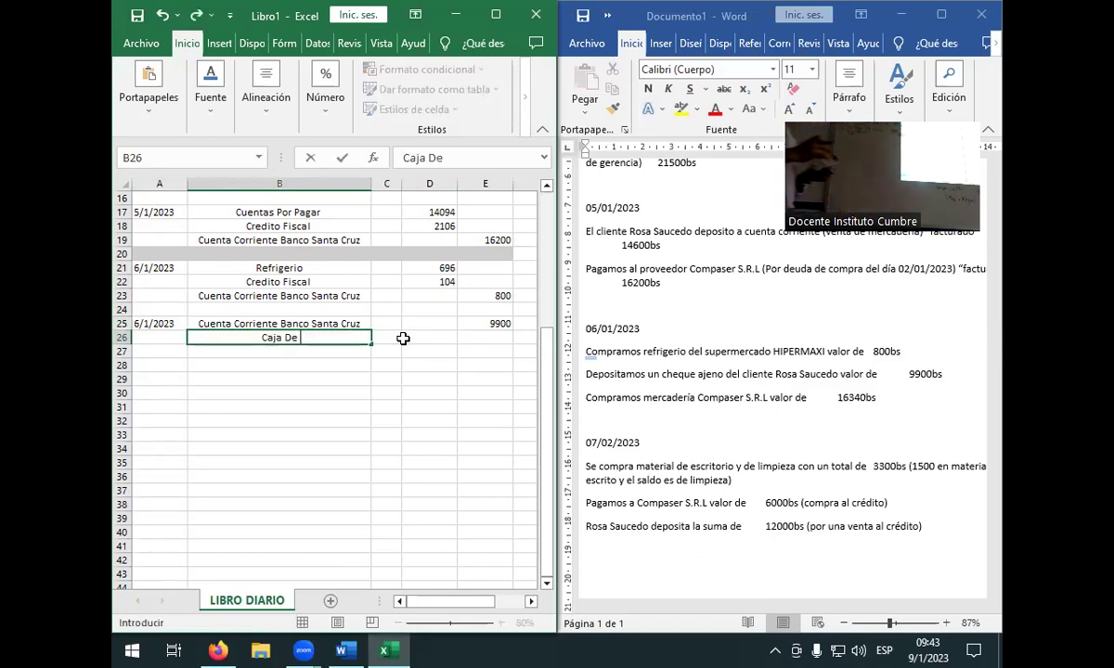
{"action": "type", "text": " MOned"}
{"action": "key", "text": "BackSpace"}
{"action": "key", "text": "BackSpace"}
{"action": "key", "text": "BackSpace"}
{"action": "key", "text": "BackSpace"}
{"action": "type", "text": "oneda "}
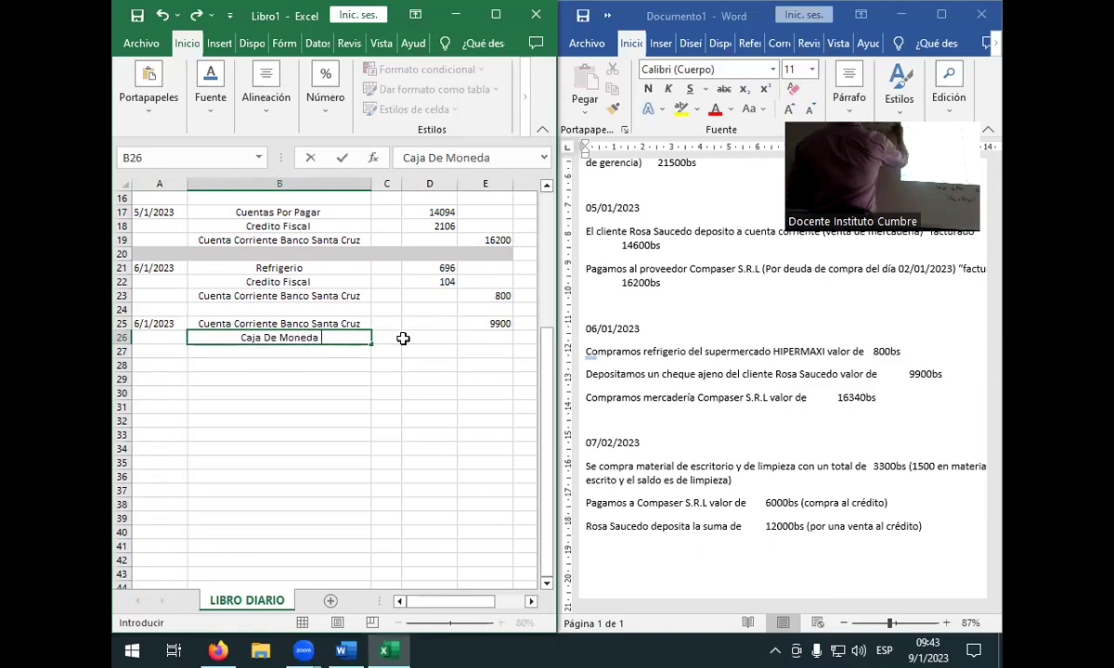
{"action": "type", "text": "Nacional"}
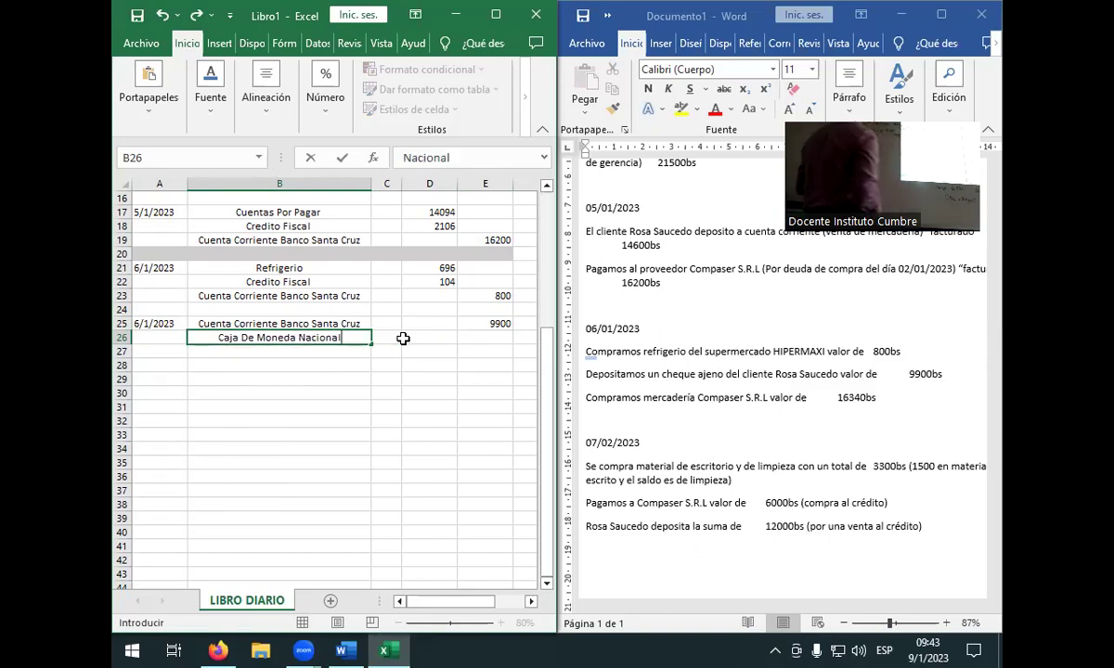
{"action": "key", "text": "Tab"}
- Copy the 9900 amount from E25 to E26 as the HABER amount for Caja De Moneda Nacional
{"action": "key", "text": "Right"}
{"action": "key", "text": "Right"}
{"action": "key", "text": "Up"}
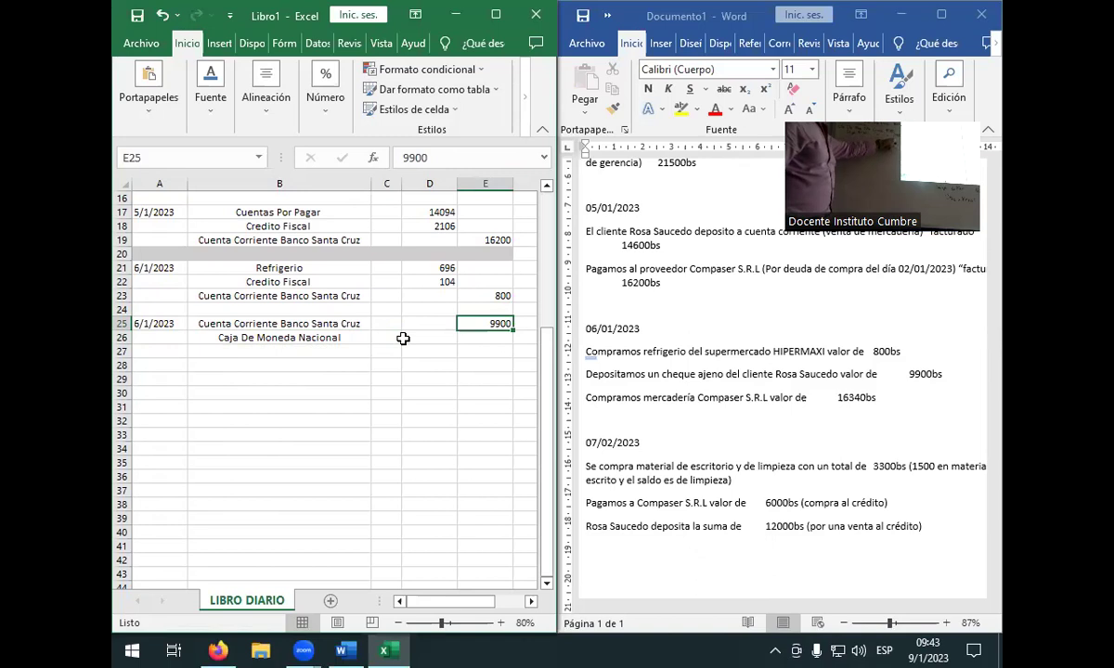
{"action": "key", "text": "ctrl+c"}
{"action": "key", "text": "Down"}
{"action": "key", "text": "Return"}
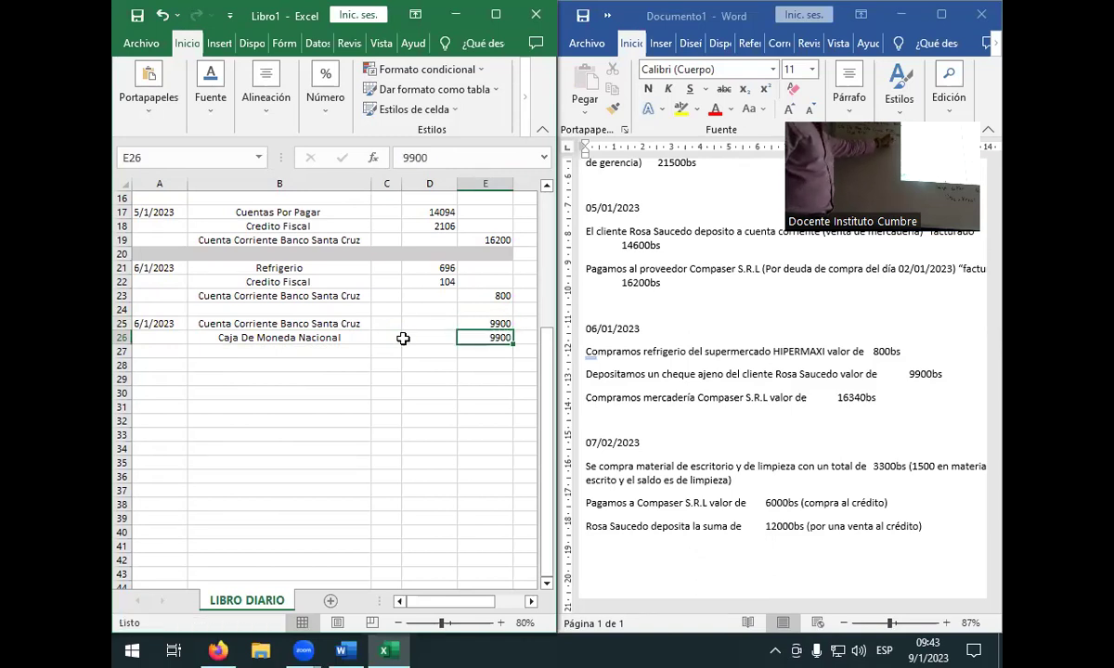
- Copy 9900 from E25 to D25 as the bank account's debit and clear the amount in E25
{"action": "left_click", "coordinate": [497, 325]}
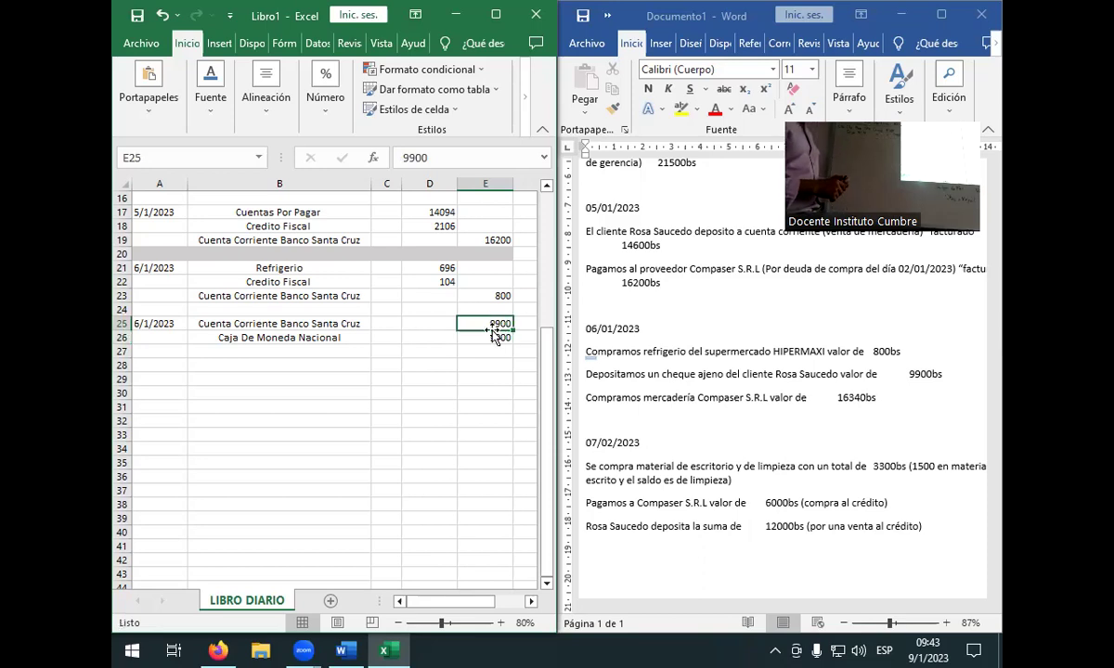
{"action": "left_click_drag", "start_coordinate": [497, 331], "coordinate": [477, 336]}
{"action": "left_click", "coordinate": [450, 334]}
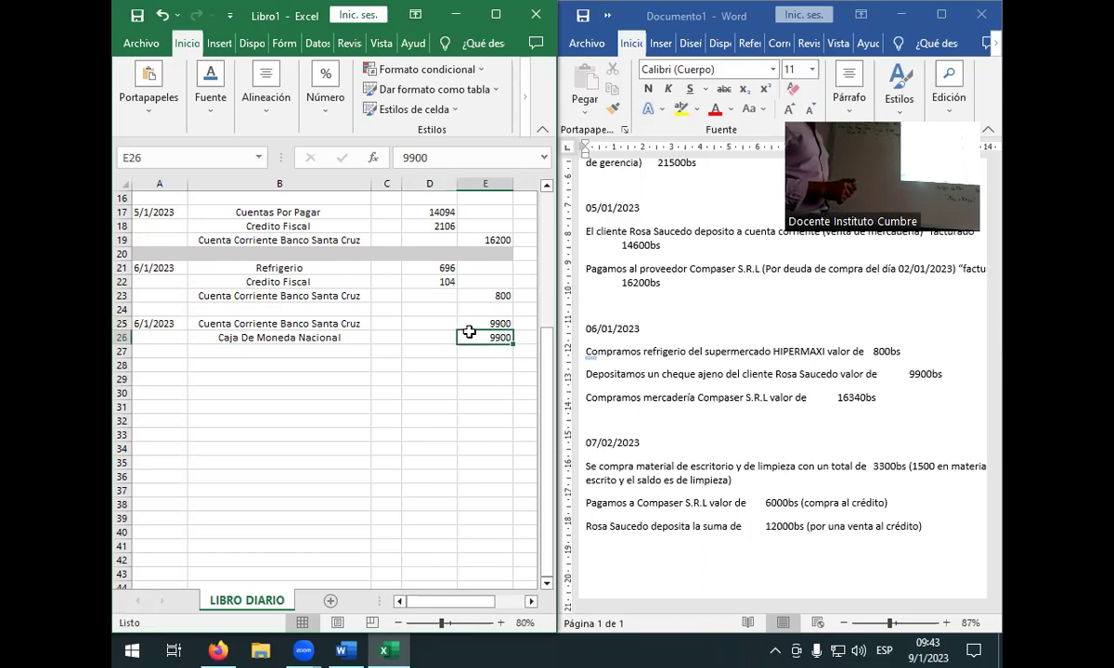
{"action": "left_click", "coordinate": [473, 319]}
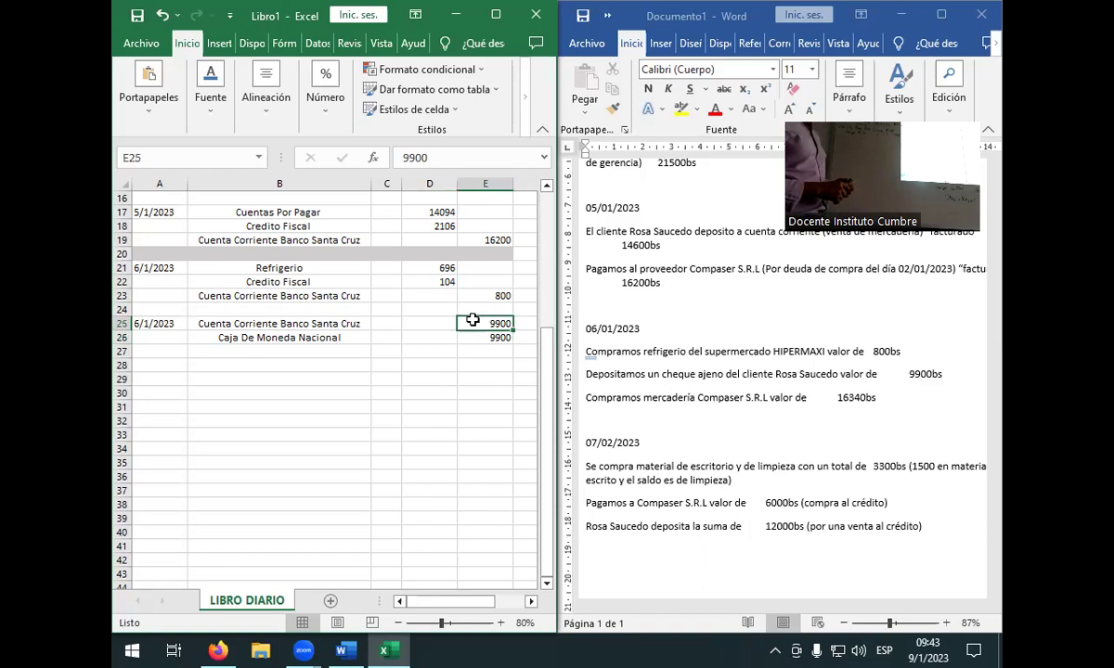
{"action": "key", "text": "ctrl+c"}
{"action": "left_click", "coordinate": [429, 319]}
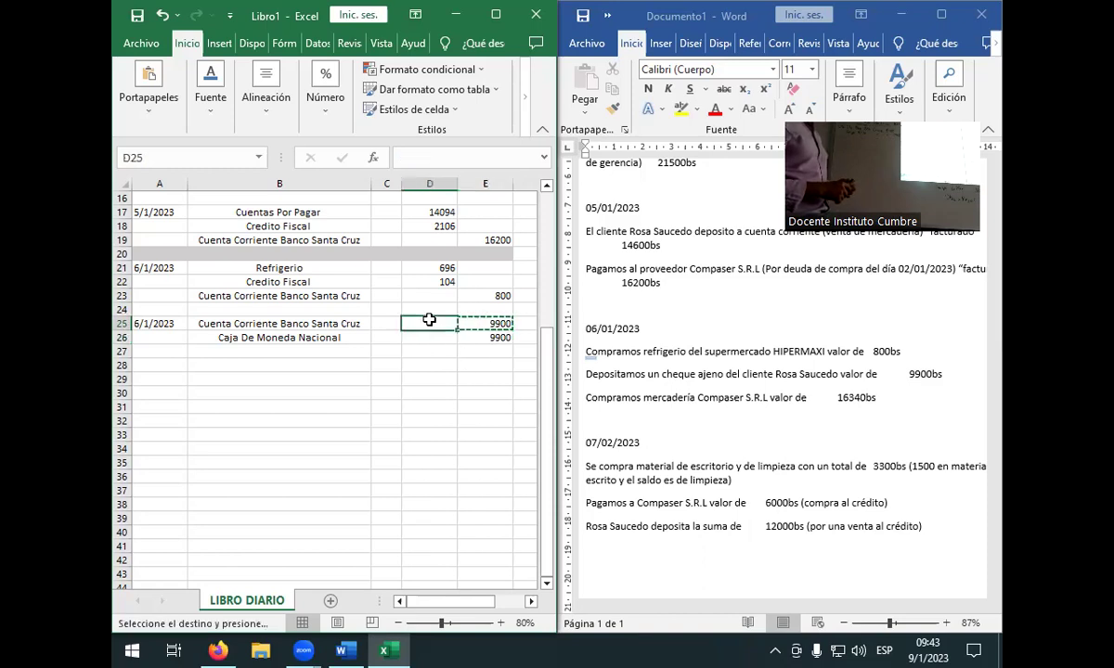
{"action": "key", "text": "ctrl+v"}
{"action": "left_click", "coordinate": [469, 323]}
{"action": "key", "text": "BackSpace"}
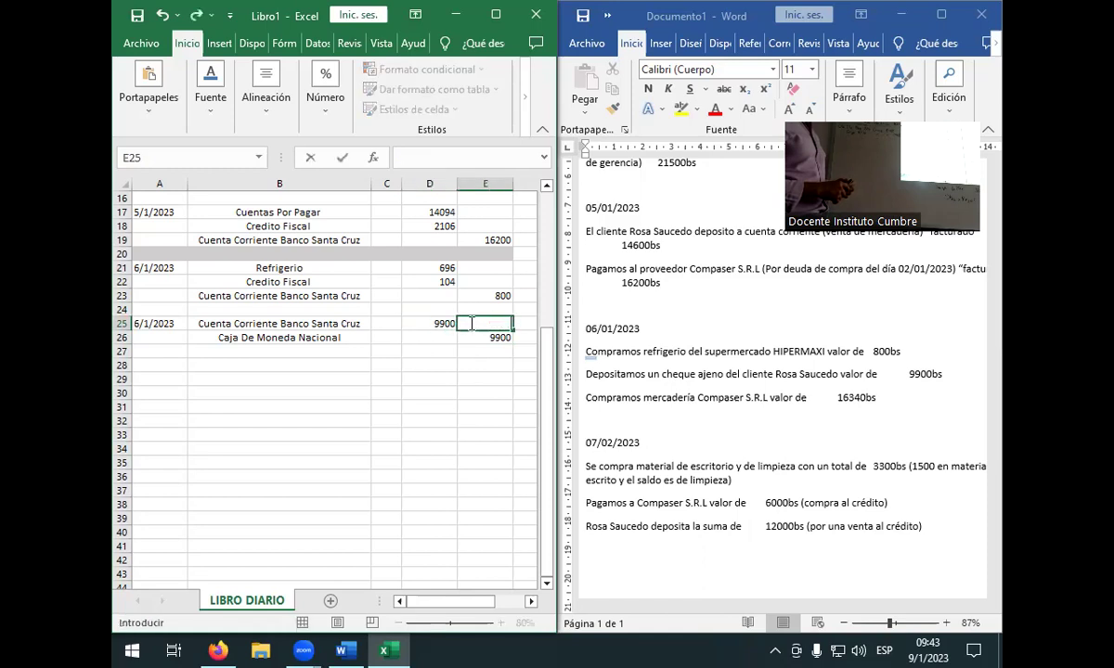
{"action": "left_click", "coordinate": [443, 324]}
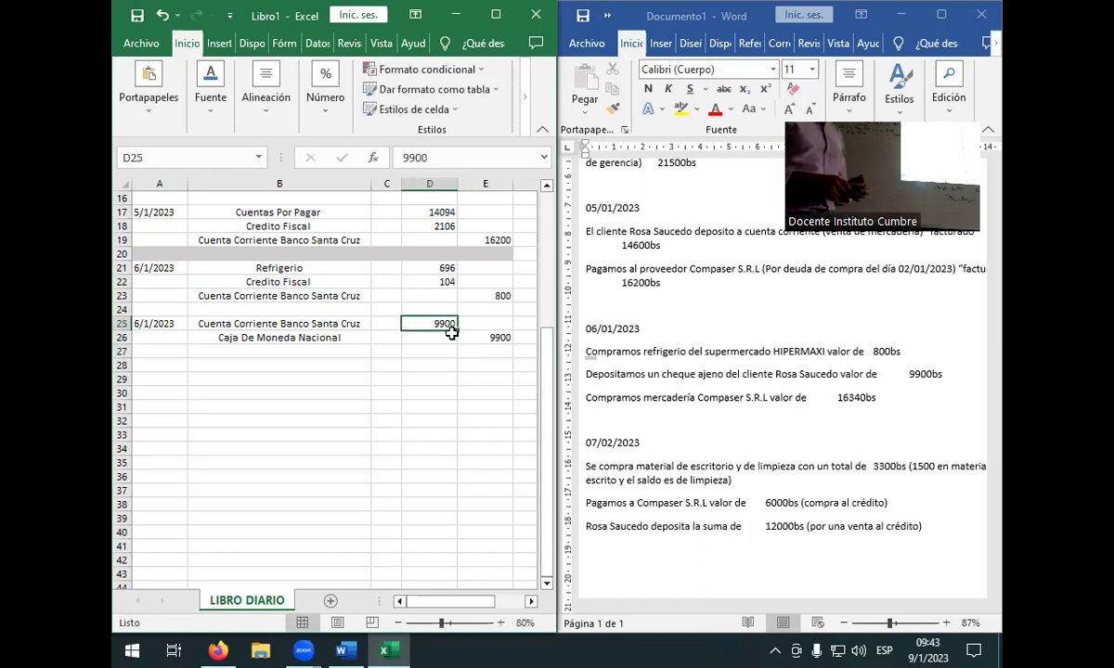
{"action": "left_click", "coordinate": [448, 350]}
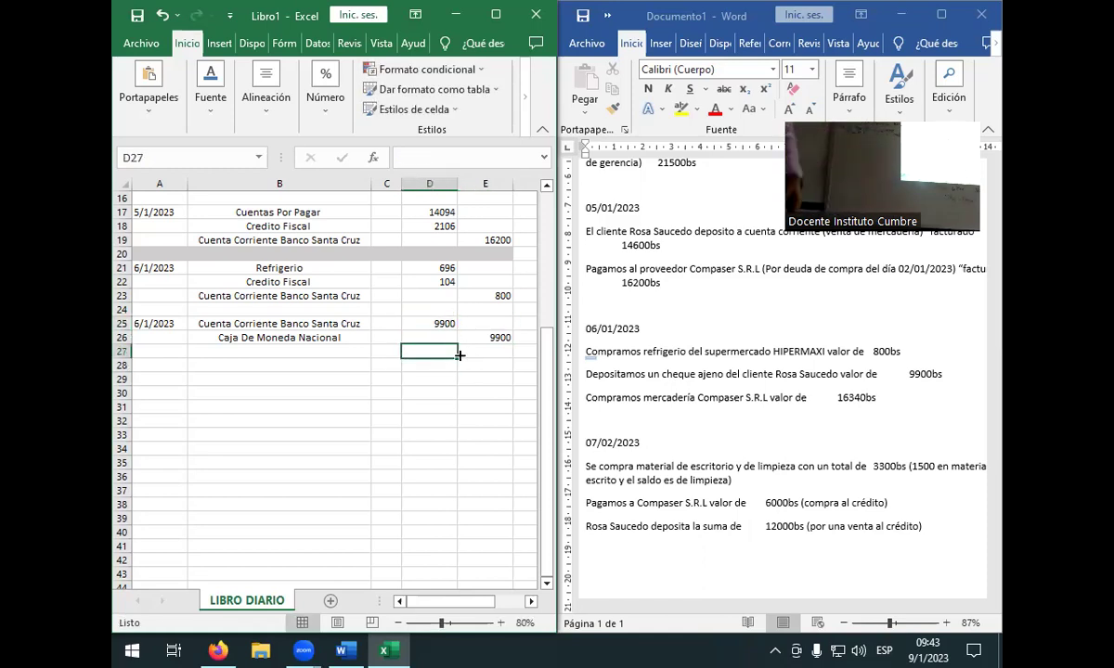
{"action": "scroll", "coordinate": [458, 361], "scroll_direction": "down", "scroll_amount": 2}
{"action": "scroll", "coordinate": [457, 360], "scroll_direction": "up", "scroll_amount": 2}
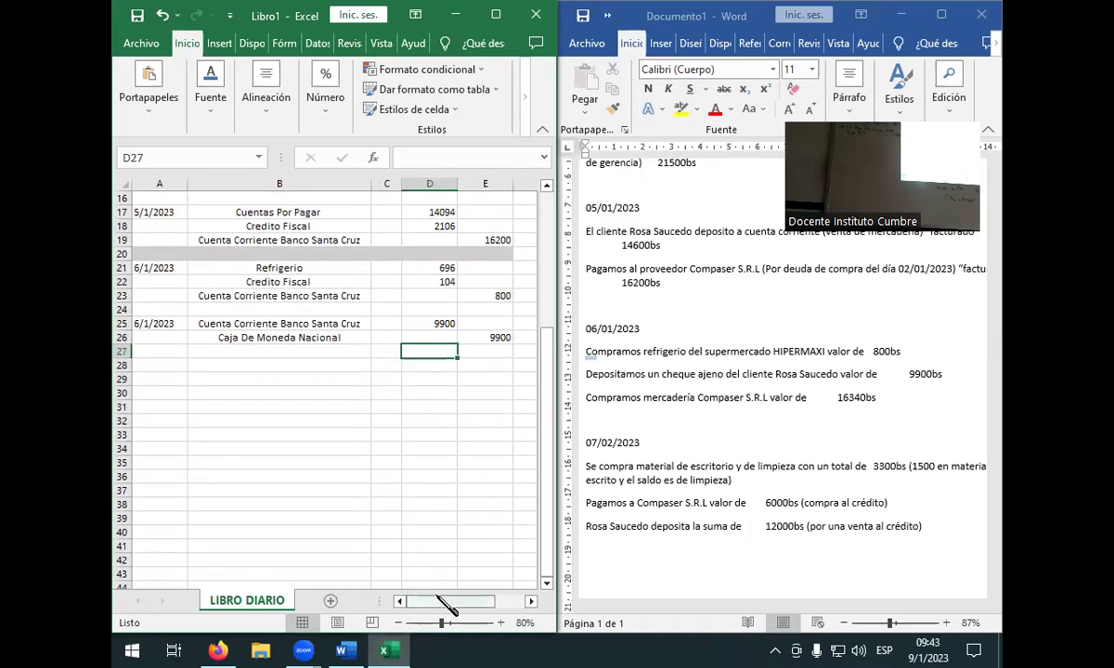
{"action": "scroll", "coordinate": [446, 605], "scroll_direction": "up", "scroll_amount": 3}
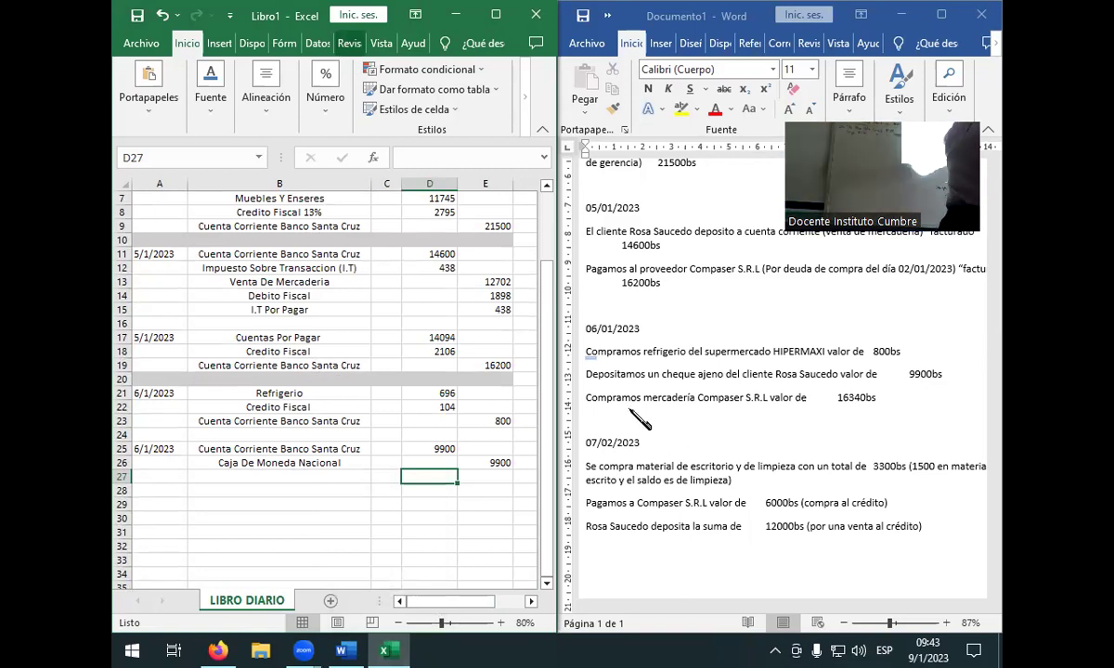
{"action": "left_click", "coordinate": [220, 488]}
{"action": "left_click", "coordinate": [223, 477]}
{"action": "left_click", "coordinate": [226, 502]}
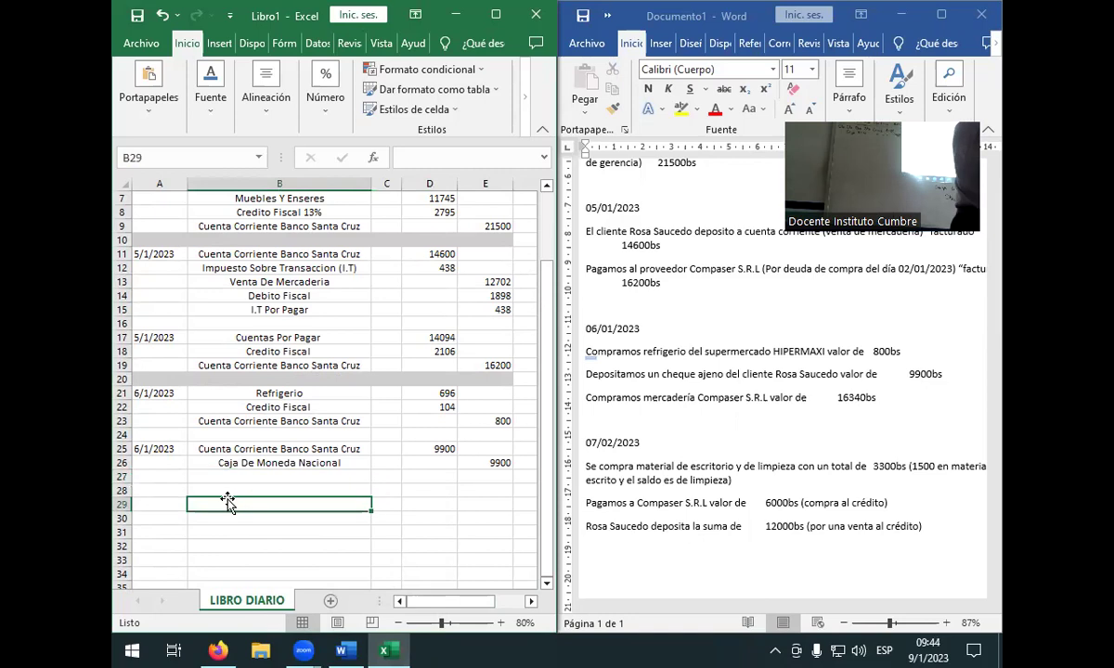
{"action": "left_click", "coordinate": [243, 475]}
- Enter Compra De Mecaderia in B28 as the first account of the next journal entry
{"action": "left_click", "coordinate": [246, 488]}
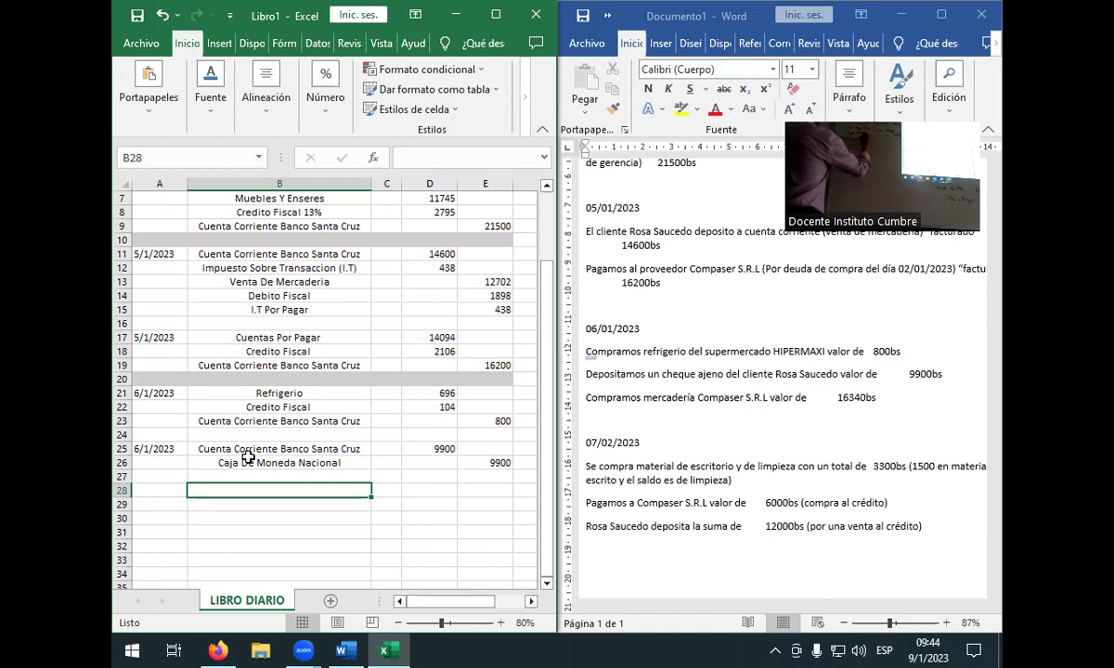
{"action": "type", "text": "C"}
{"action": "type", "text": "oma"}
{"action": "key", "text": "BackSpace"}
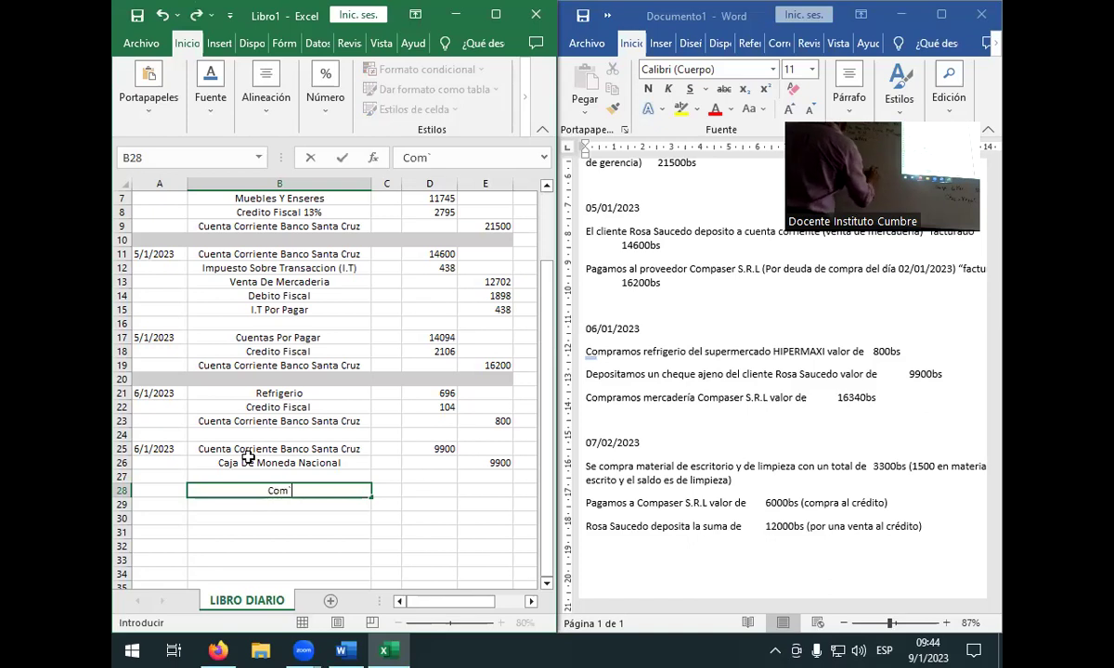
{"action": "type", "text": "pra de M"}
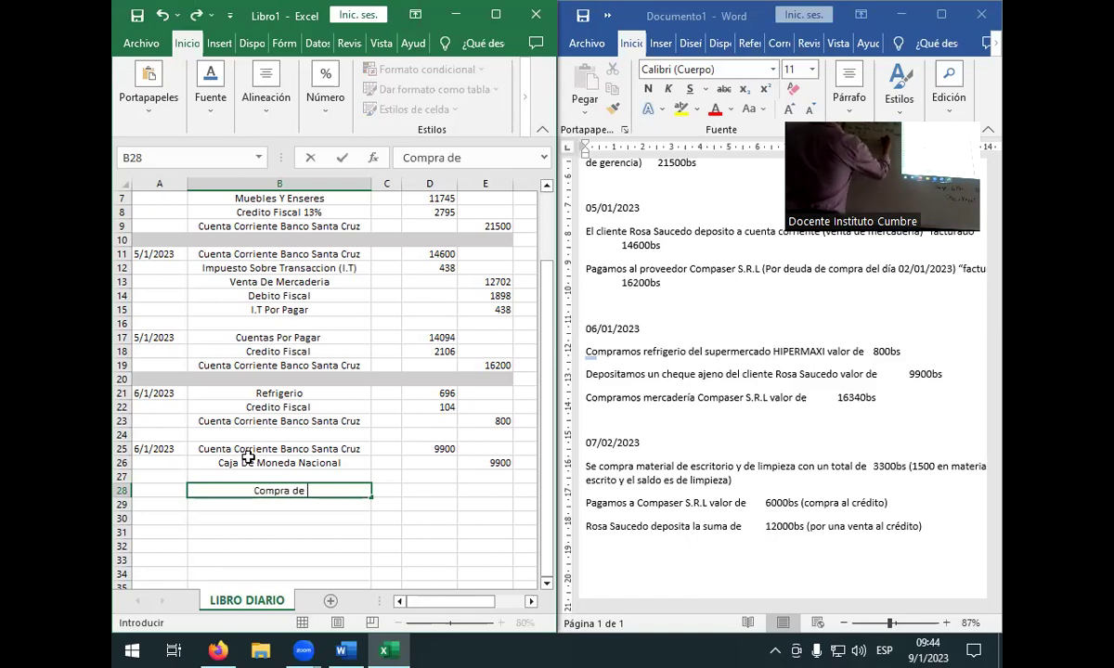
{"action": "key", "text": "BackSpace"}
{"action": "key", "text": "BackSpace"}
{"action": "key", "text": "BackSpace"}
{"action": "key", "text": "BackSpace"}
{"action": "key", "text": "BackSpace"}
{"action": "type", "text": "de"}
{"action": "key", "text": "BackSpace"}
{"action": "key", "text": "BackSpace"}
{"action": "key", "text": "BackSpace"}
{"action": "type", "text": "De Mercaderia"}
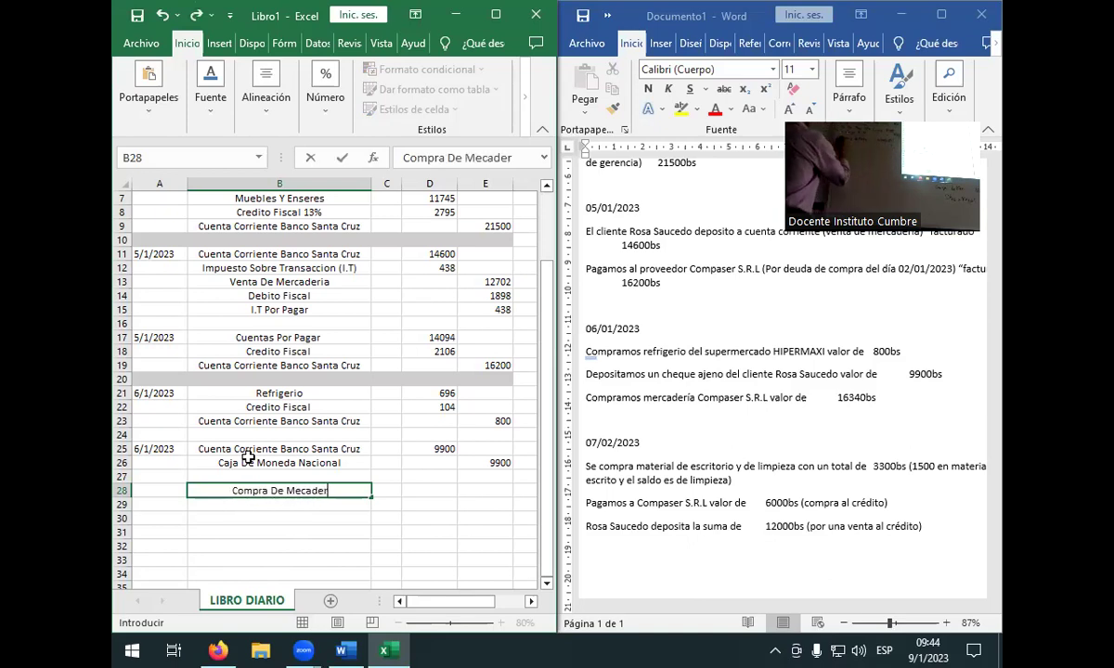
{"action": "key", "text": "Tab"}
- Enter the formula +16340*89% in D28 as the debit amount for Compra De Mecaderia
{"action": "key", "text": "Tab"}
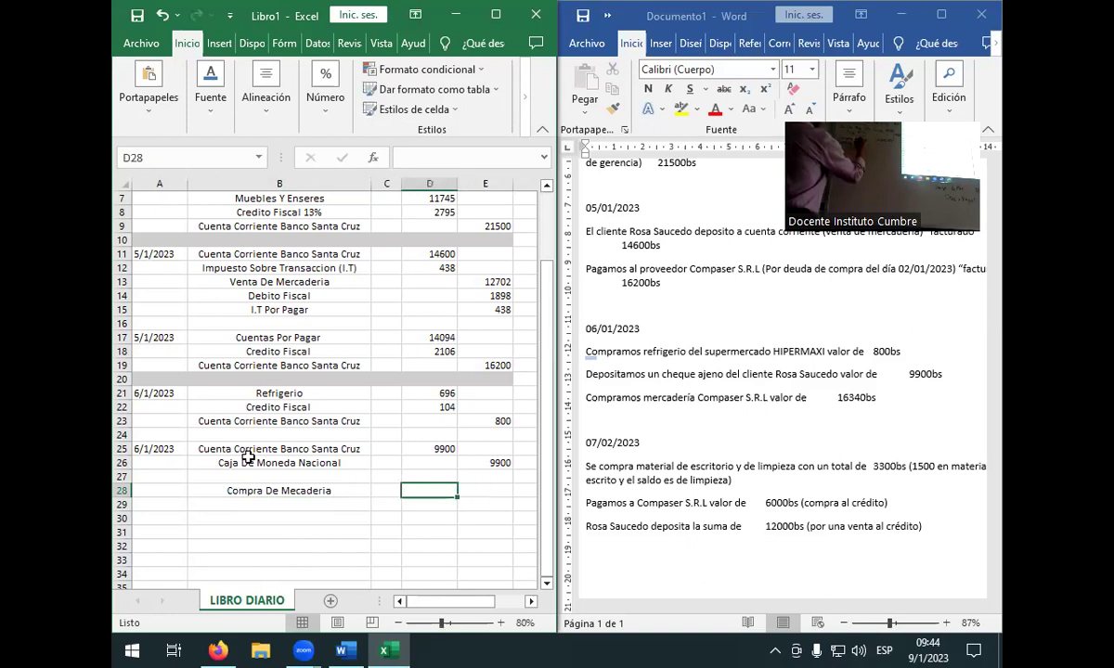
{"action": "type", "text": "+16340"}
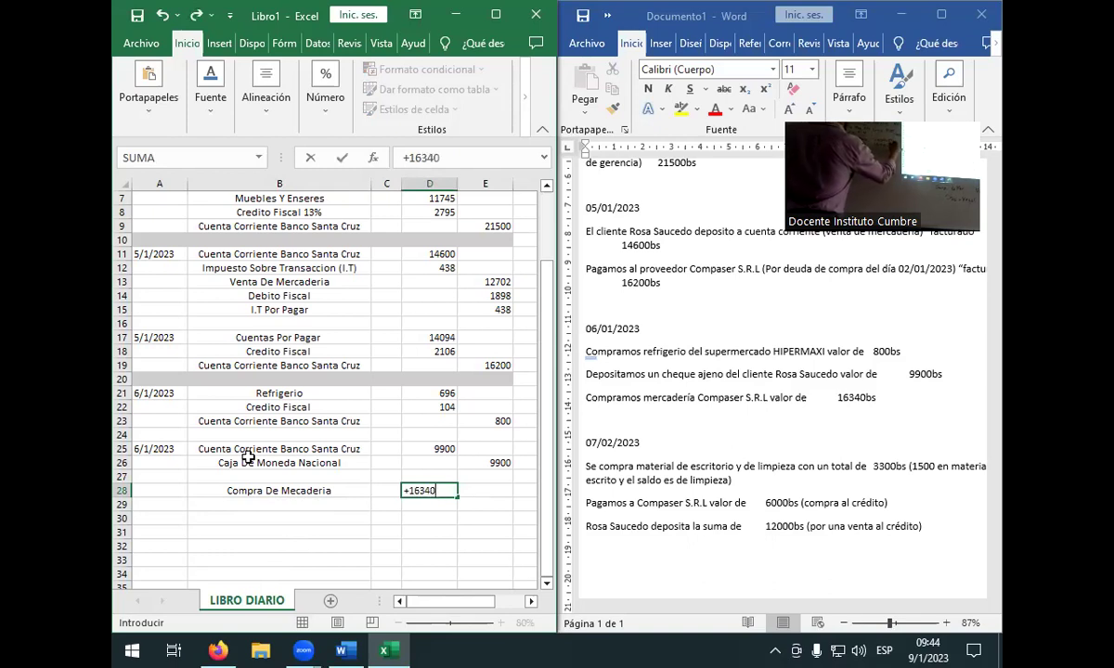
{"action": "key", "text": "BackSpace"}
{"action": "key", "text": "BackSpace"}
{"action": "key", "text": "BackSpace"}
{"action": "key", "text": "BackSpace"}
{"action": "key", "text": "BackSpace"}
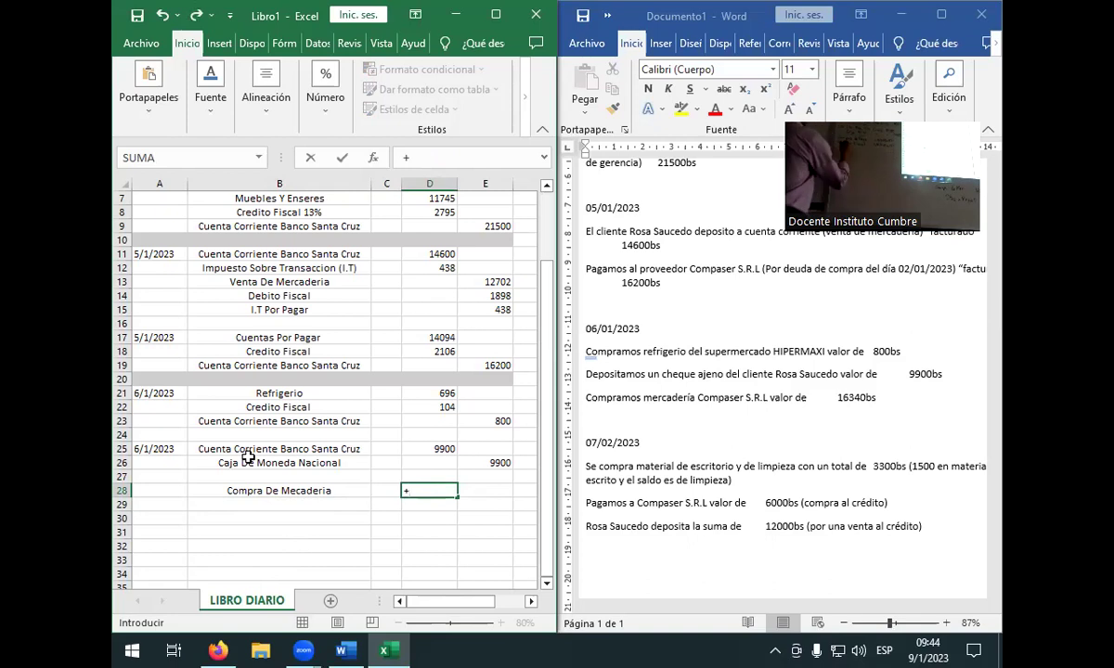
{"action": "key", "text": "BackSpace"}
{"action": "type", "text": "16340"}
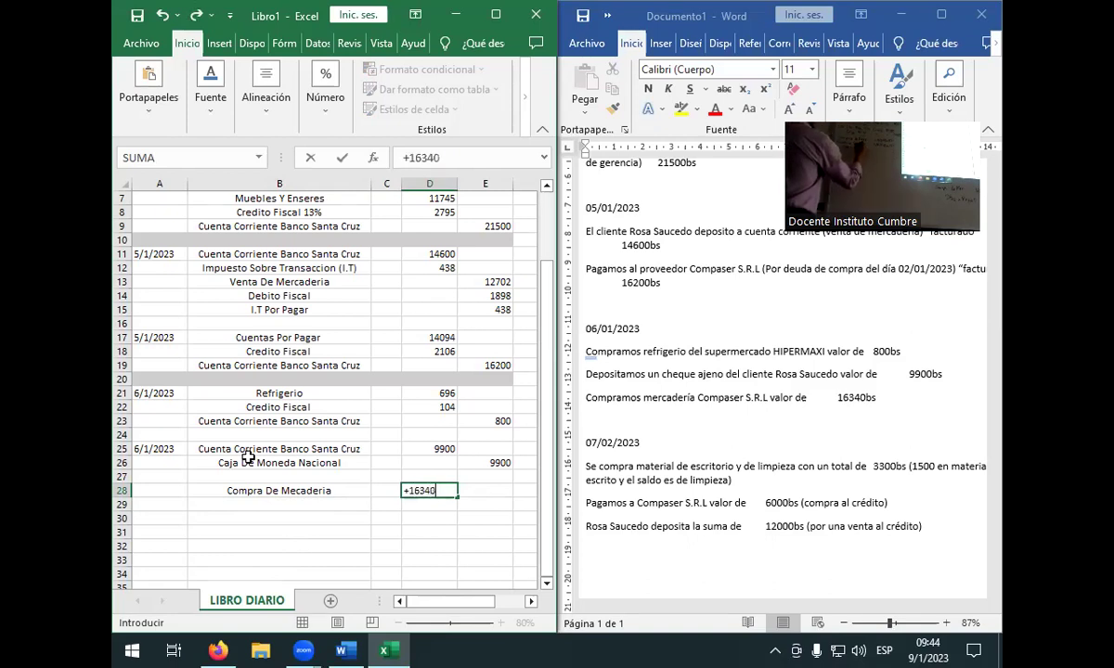
{"action": "type", "text": "*"}
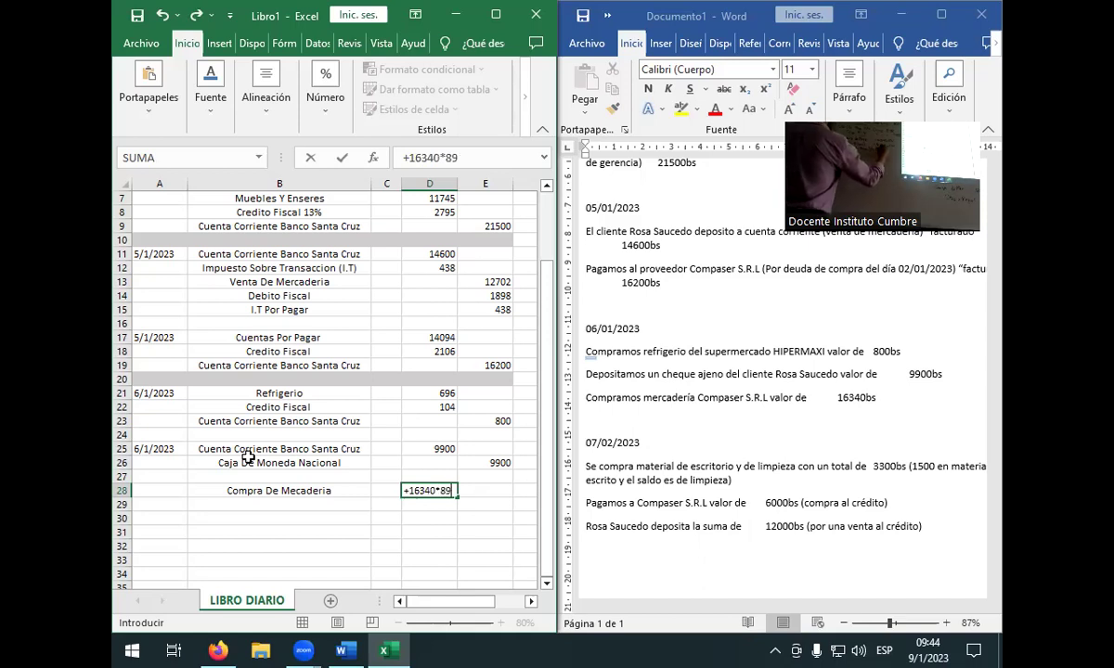
{"action": "type", "text": "89%"}
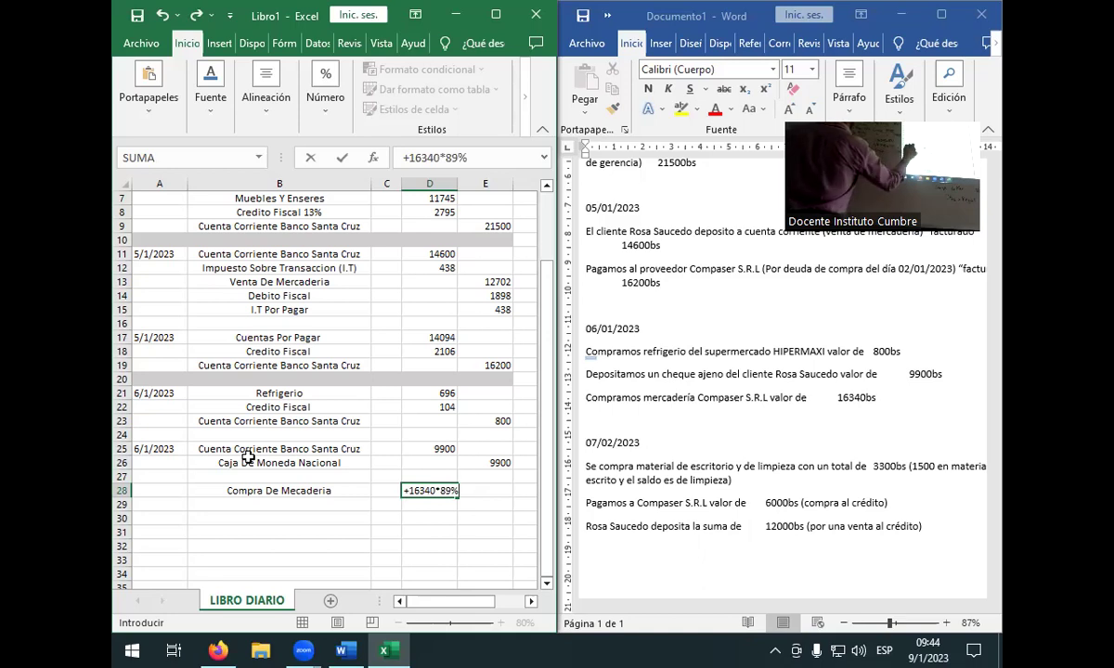
{"action": "key", "text": "Left"}
{"action": "key", "text": "Right"}
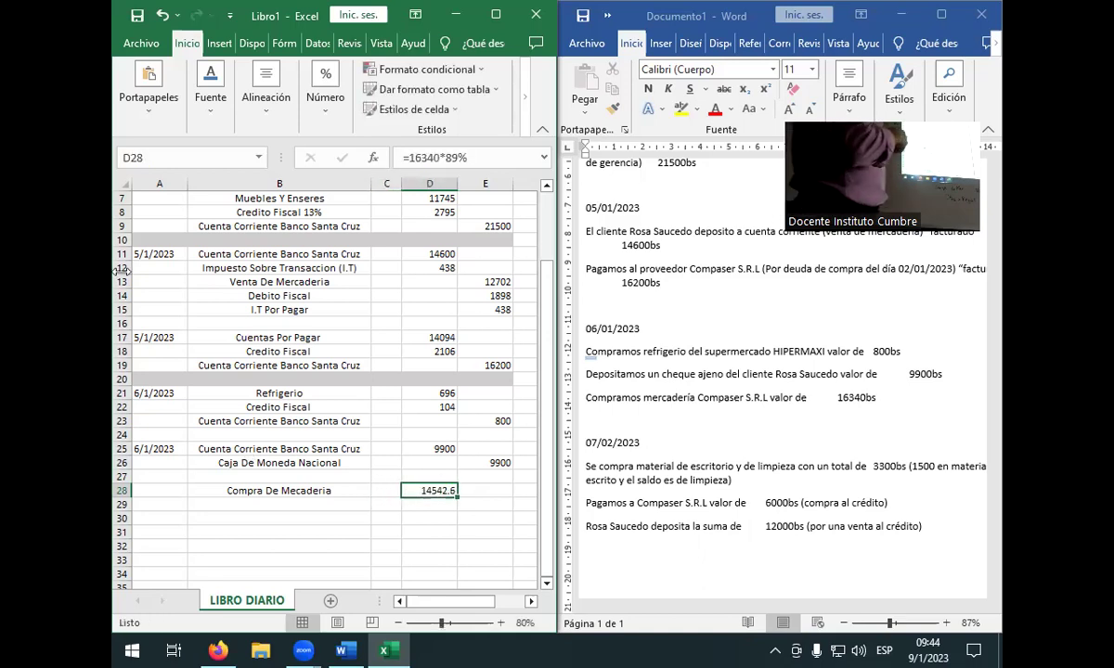
- Change the percentage in the D28 formula to 87%, giving =16340*87%
{"action": "key", "text": "F2"}
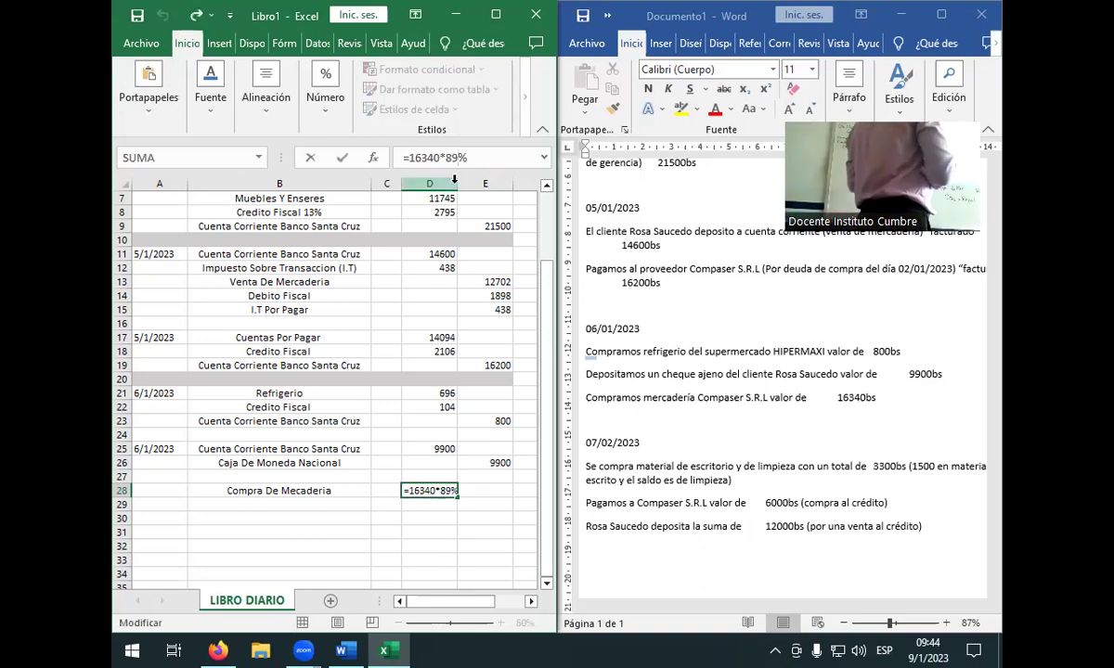
{"action": "key", "text": "BackSpace"}
{"action": "key", "text": "BackSpace"}
{"action": "type", "text": "7%"}
{"action": "key", "text": "Return"}
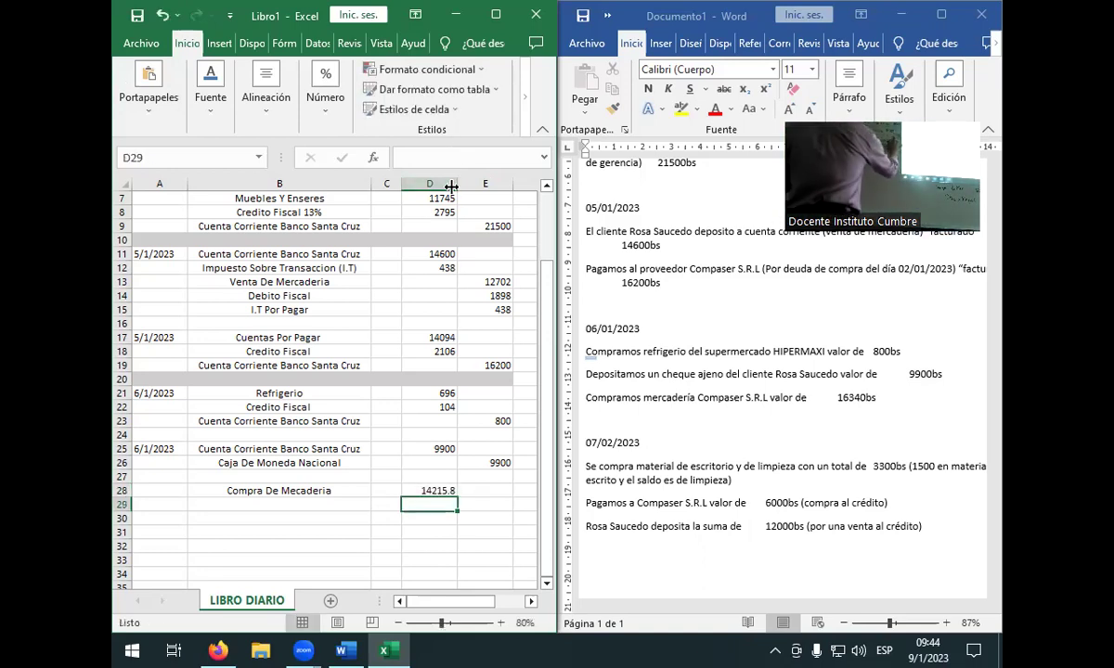
- Copy the Credito Fiscal account from B22 to B29 in the merchandise purchase entry
{"action": "left_click", "coordinate": [310, 505]}
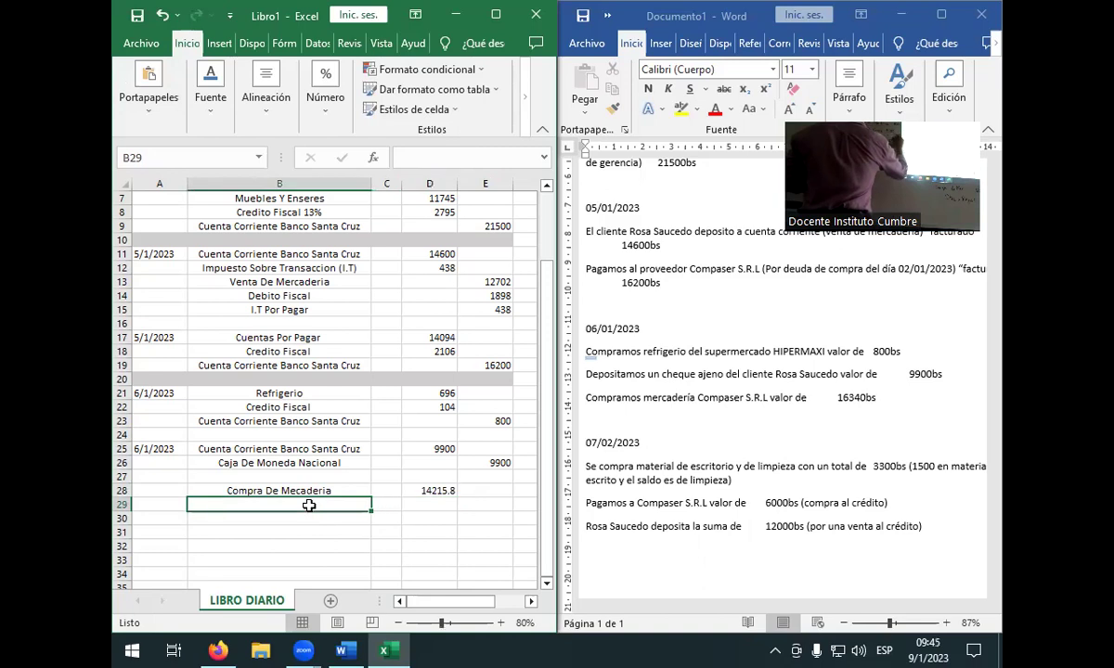
{"action": "left_click", "coordinate": [286, 405]}
{"action": "key", "text": "ctrl+c"}
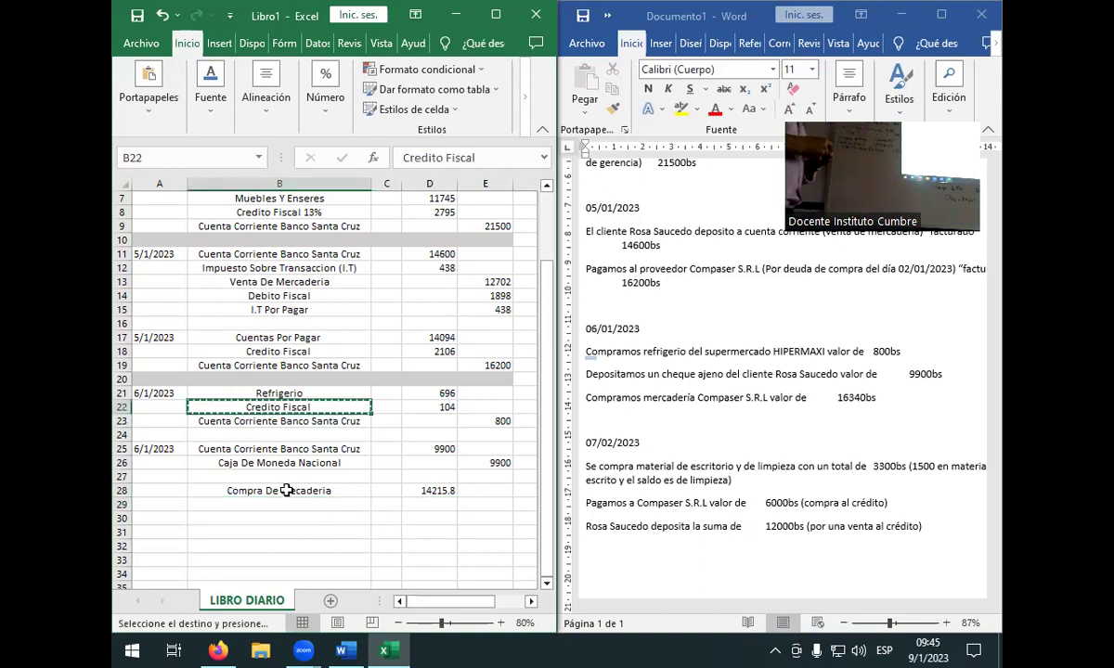
{"action": "left_click", "coordinate": [281, 506]}
{"action": "key", "text": "Return"}
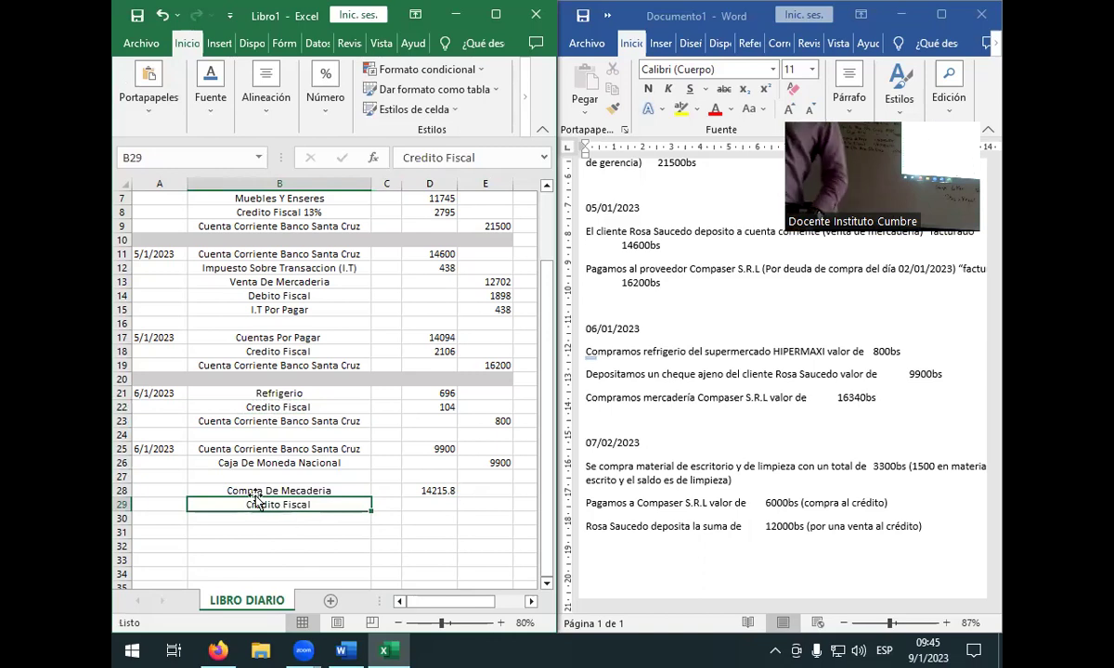
- Copy the Cuenta Corriente Banco Santa Cruz account from B23 to B30 in the purchase entry
{"action": "left_click", "coordinate": [272, 427]}
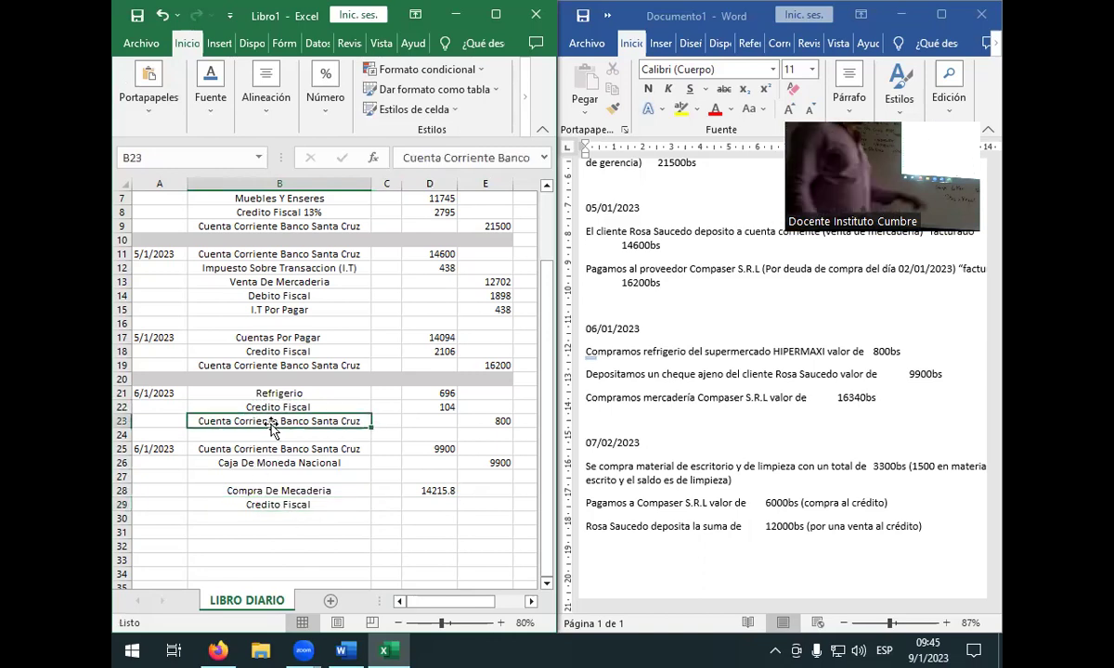
{"action": "key", "text": "ctrl+c"}
{"action": "left_click", "coordinate": [265, 523]}
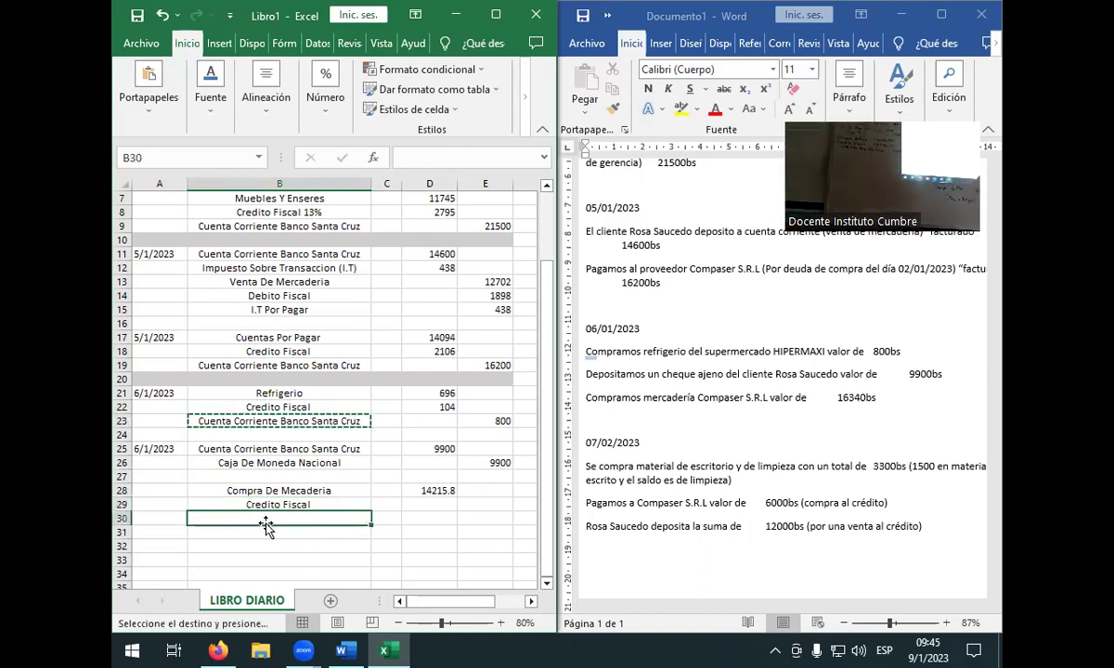
{"action": "key", "text": "Return"}
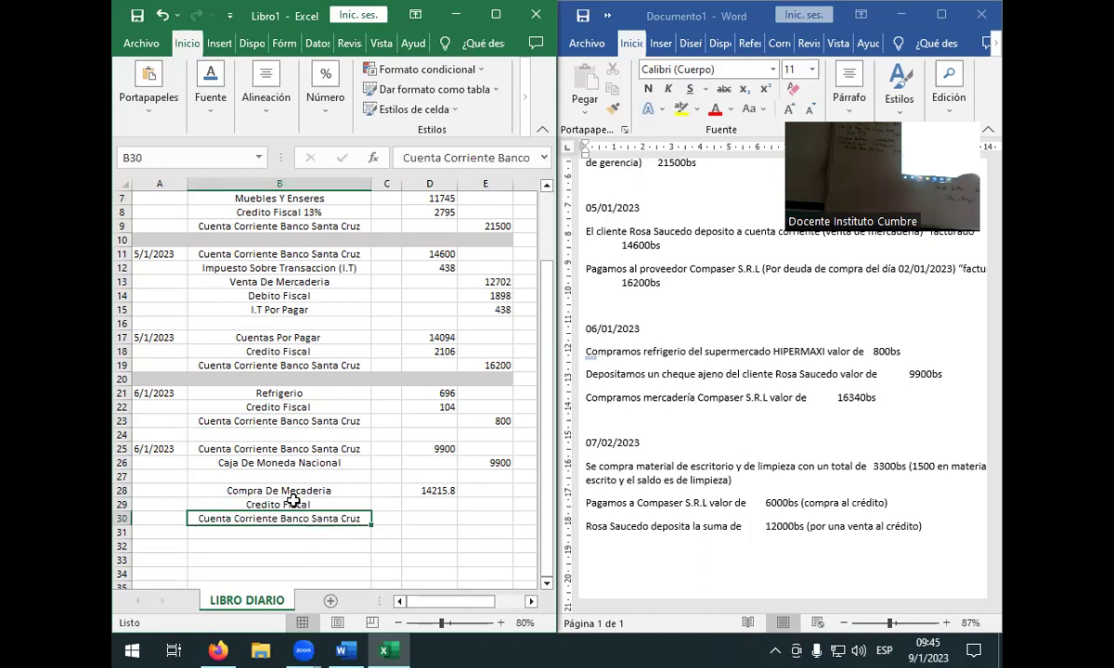
- Enter 16340 in E30 as the credit amount for Cuenta Corriente Banco Santa Cruz in the merchandise purchase entry
{"action": "left_click", "coordinate": [427, 489]}
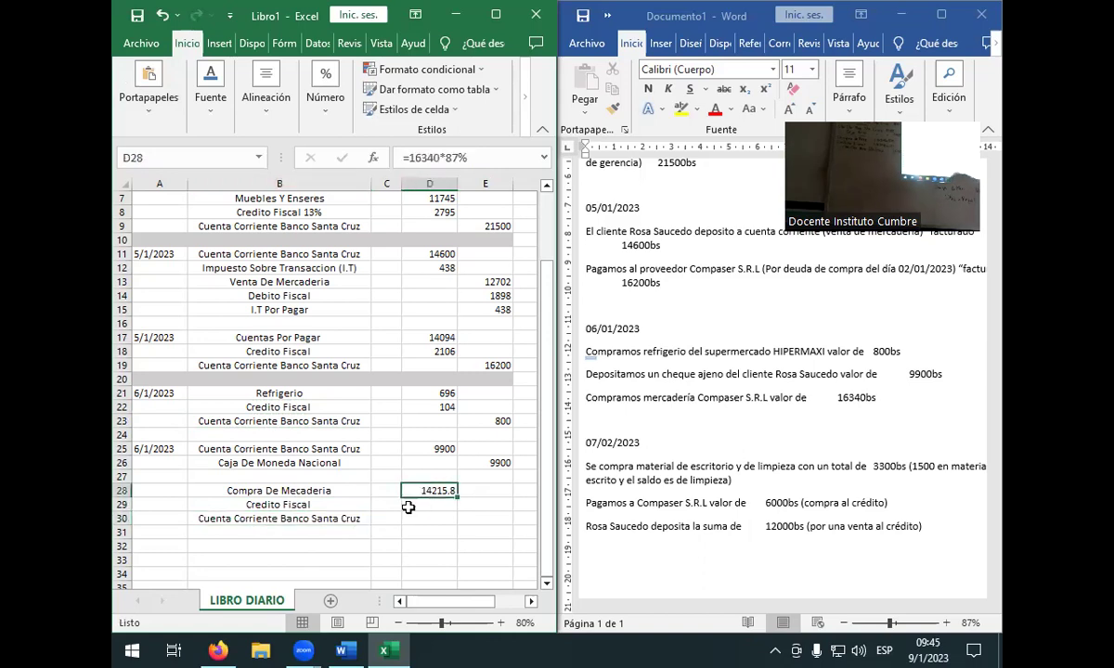
{"action": "left_click", "coordinate": [418, 505]}
{"action": "key", "text": "Right"}
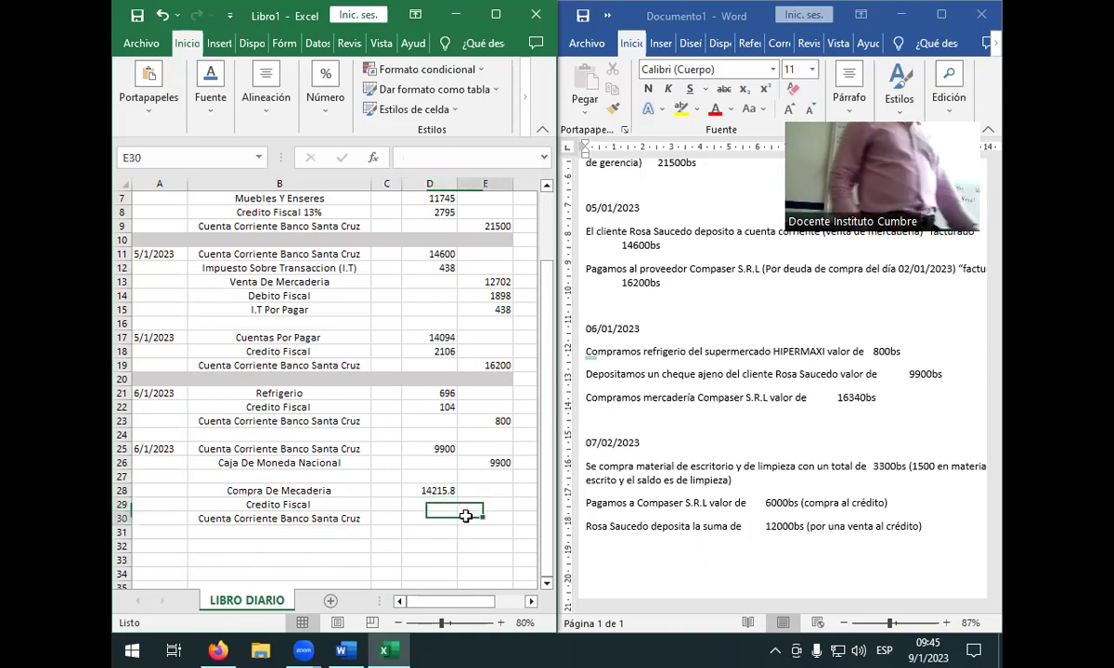
{"action": "key", "text": "Down"}
{"action": "type", "text": "16340"}
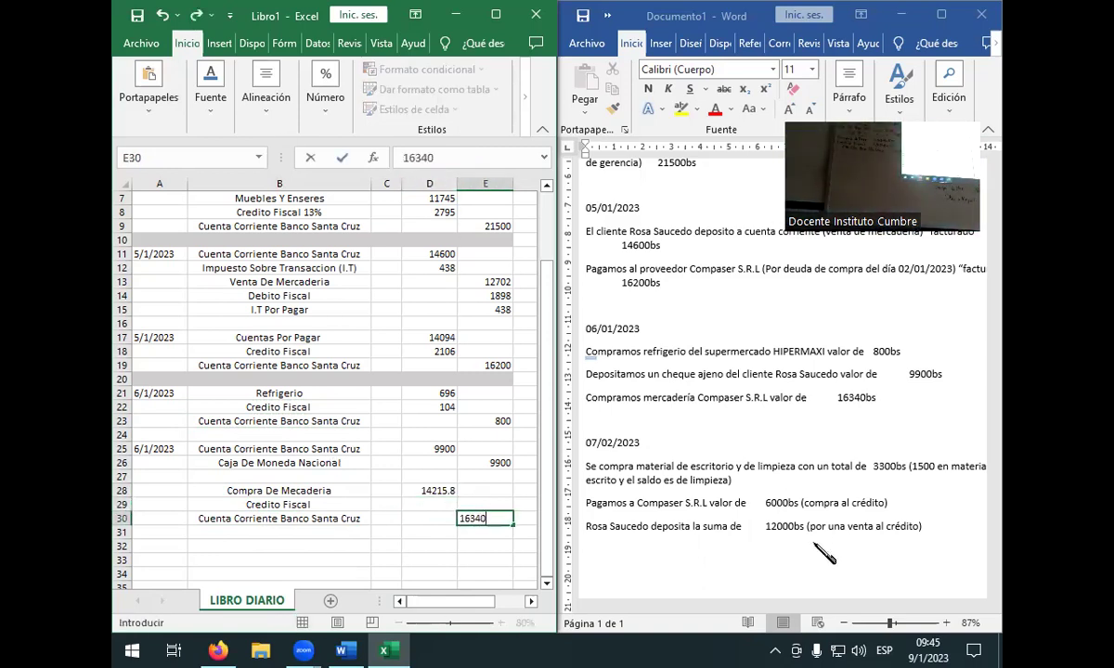
- Enter the formula +E30*13% in D29 as the debit amount for Credito Fiscal
{"action": "left_click", "coordinate": [452, 502]}
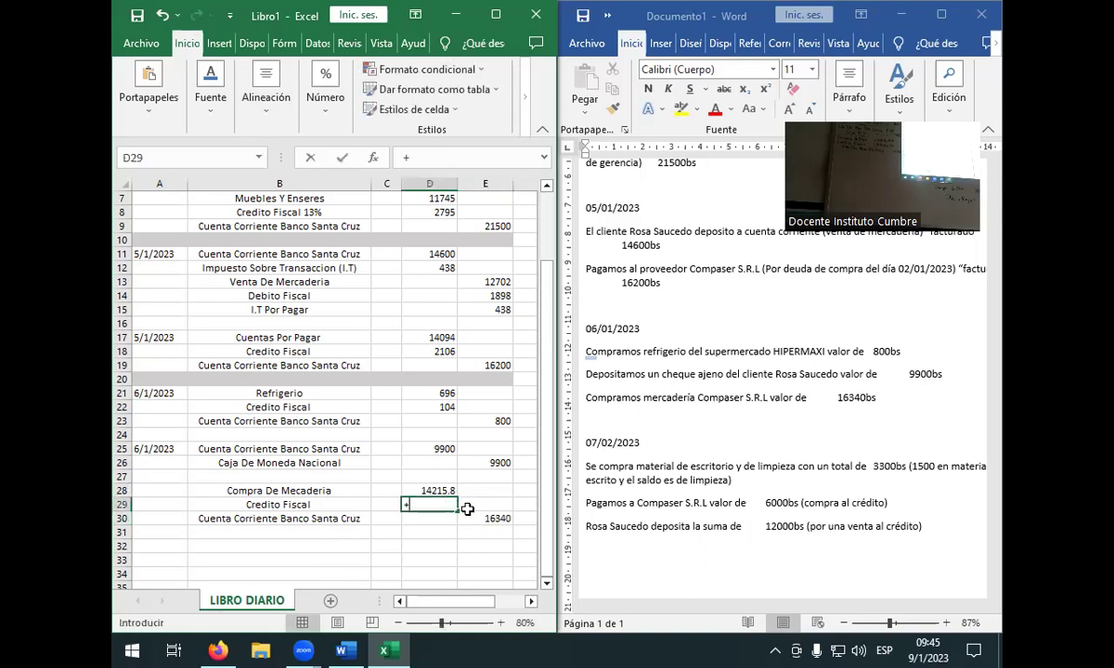
{"action": "type", "text": "+"}
{"action": "left_click", "coordinate": [483, 531]}
{"action": "left_click", "coordinate": [484, 518]}
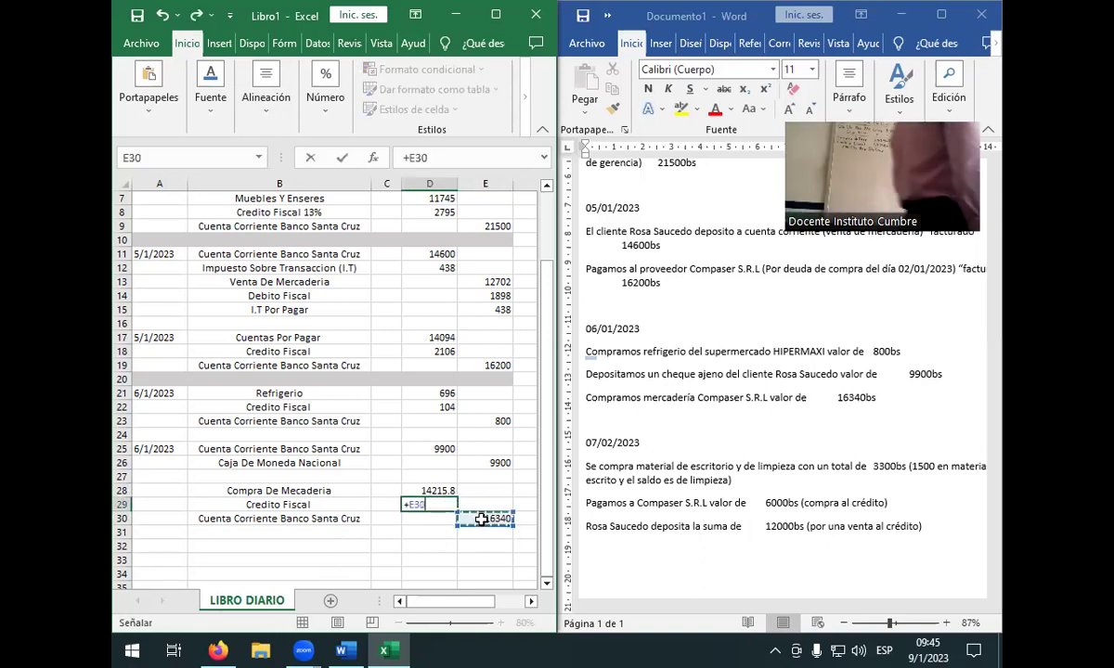
{"action": "type", "text": "*"}
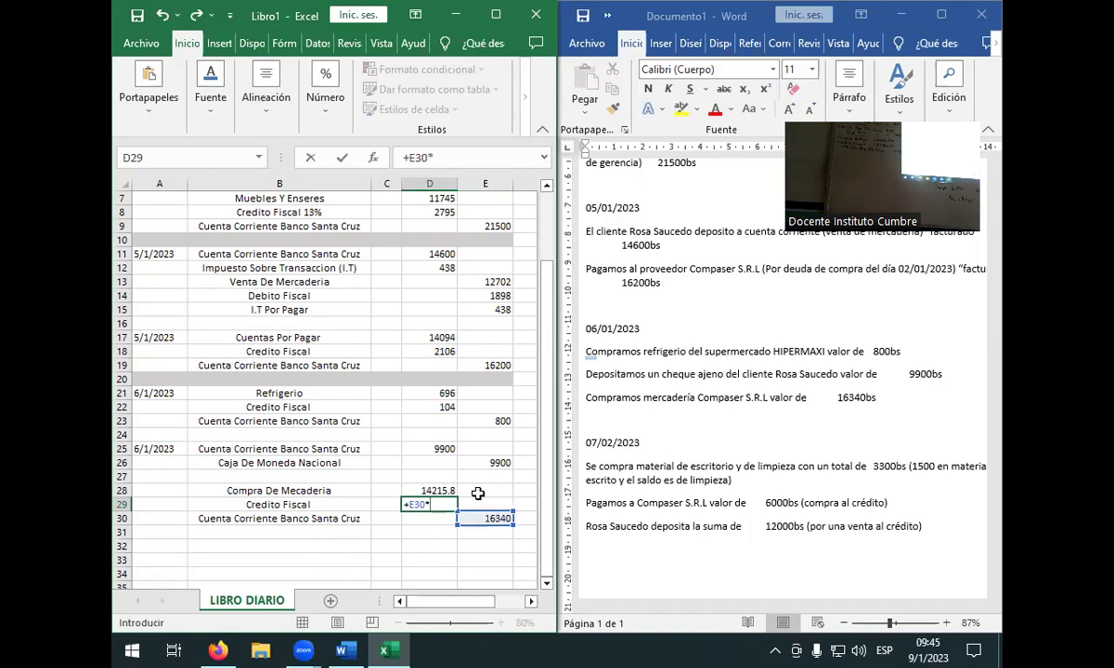
{"action": "type", "text": "13%"}
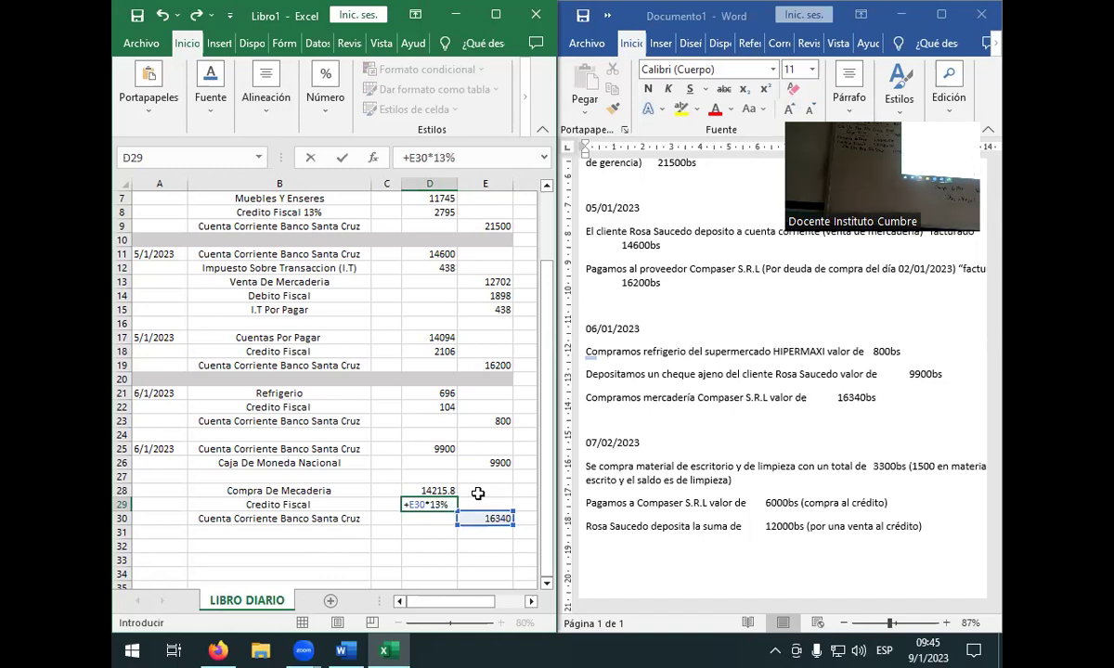
{"action": "key", "text": "Return"}
- Replace the fixed amount in the D28 formula with a reference to E30, making it +E30*87%
{"action": "left_click", "coordinate": [443, 490]}
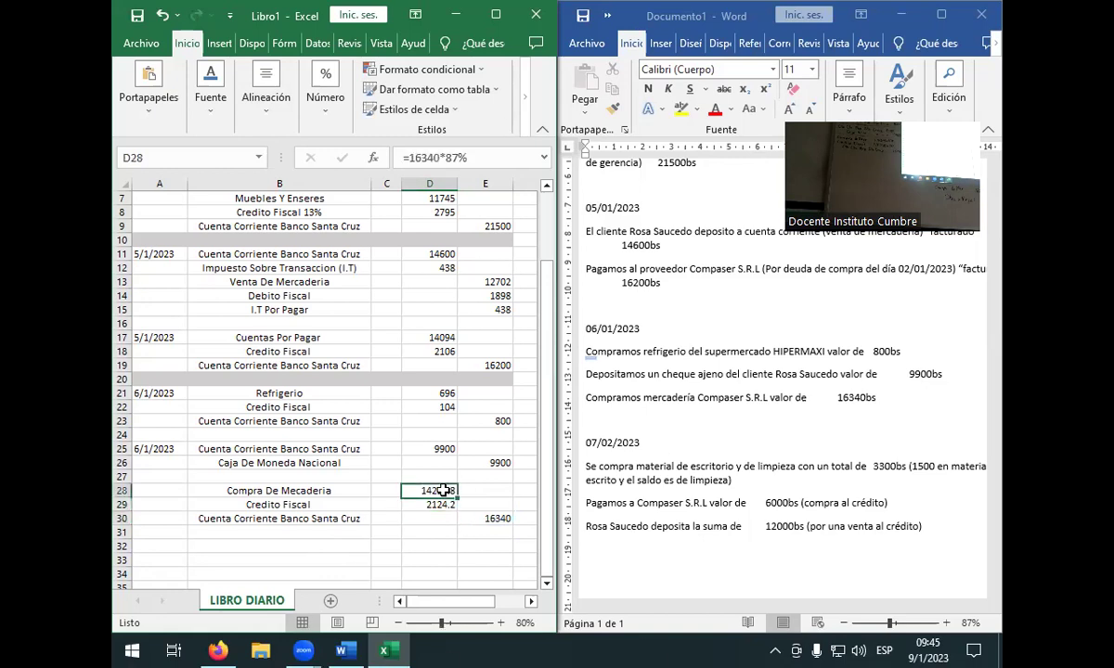
{"action": "double_click", "coordinate": [444, 490]}
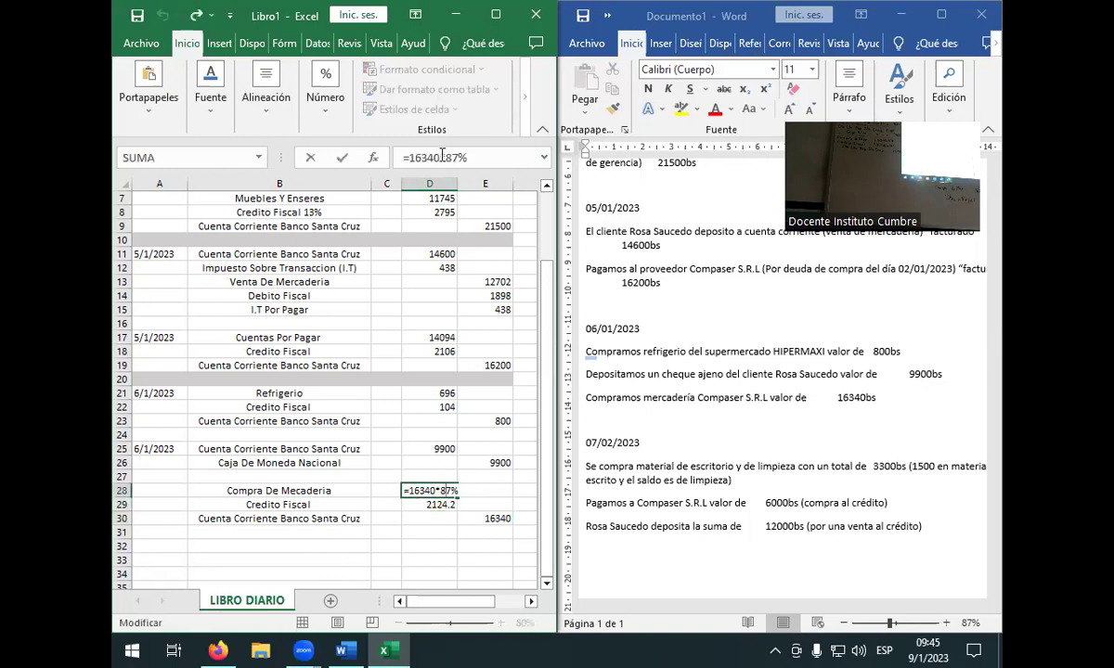
{"action": "left_click_drag", "start_coordinate": [442, 158], "coordinate": [396, 158]}
{"action": "key", "text": "BackSpace"}
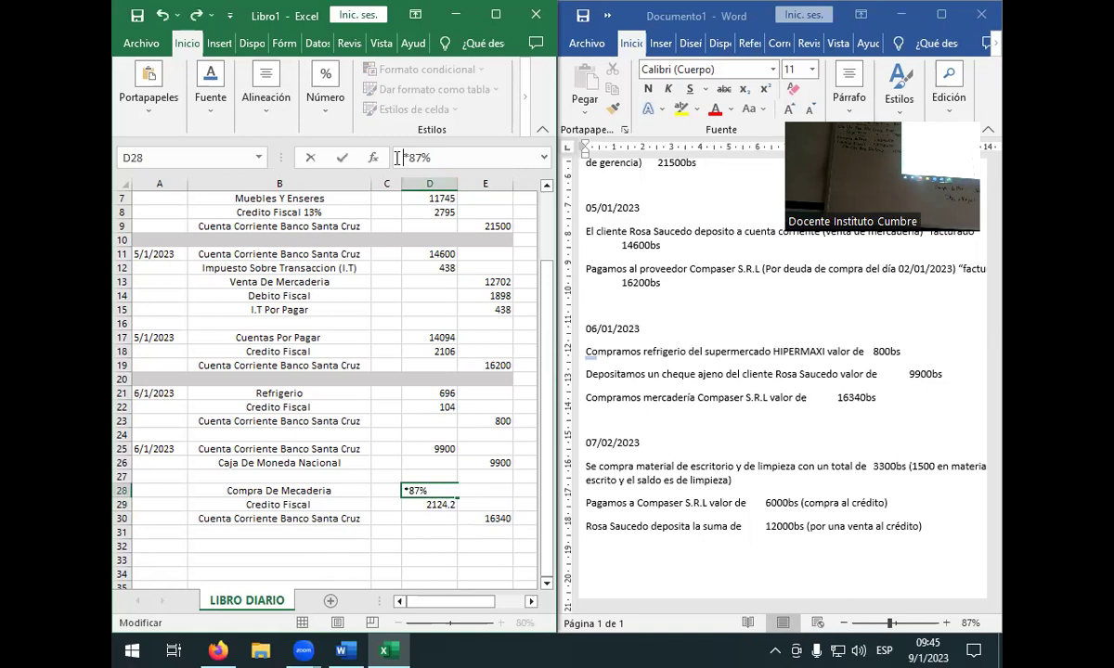
{"action": "type", "text": "+"}
{"action": "left_click", "coordinate": [488, 518]}
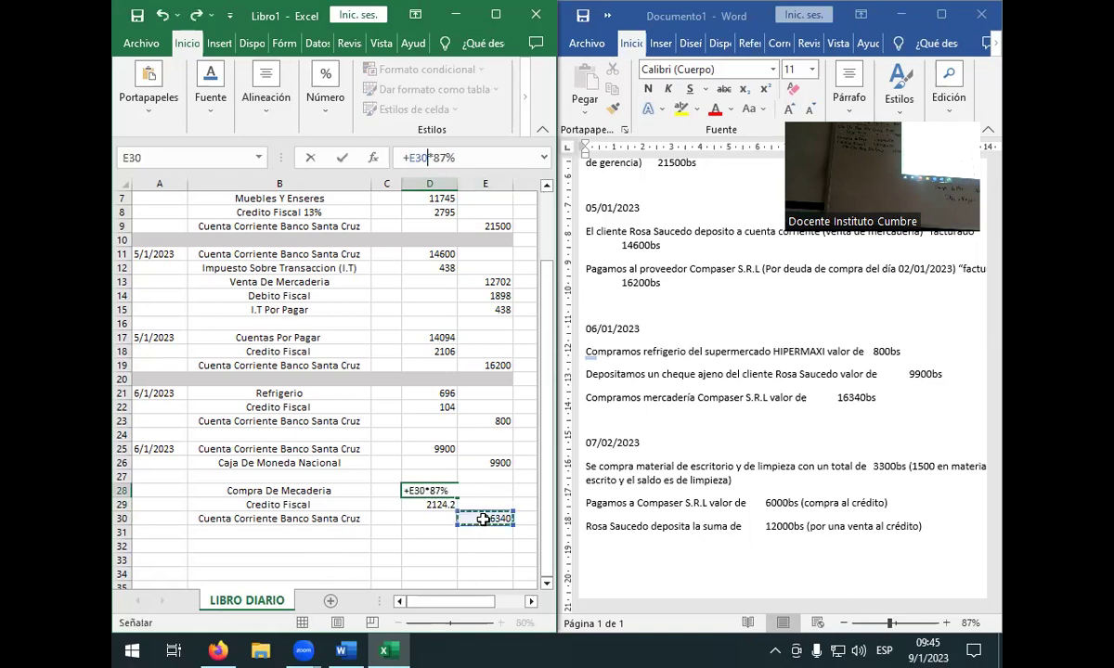
{"action": "key", "text": "Return"}
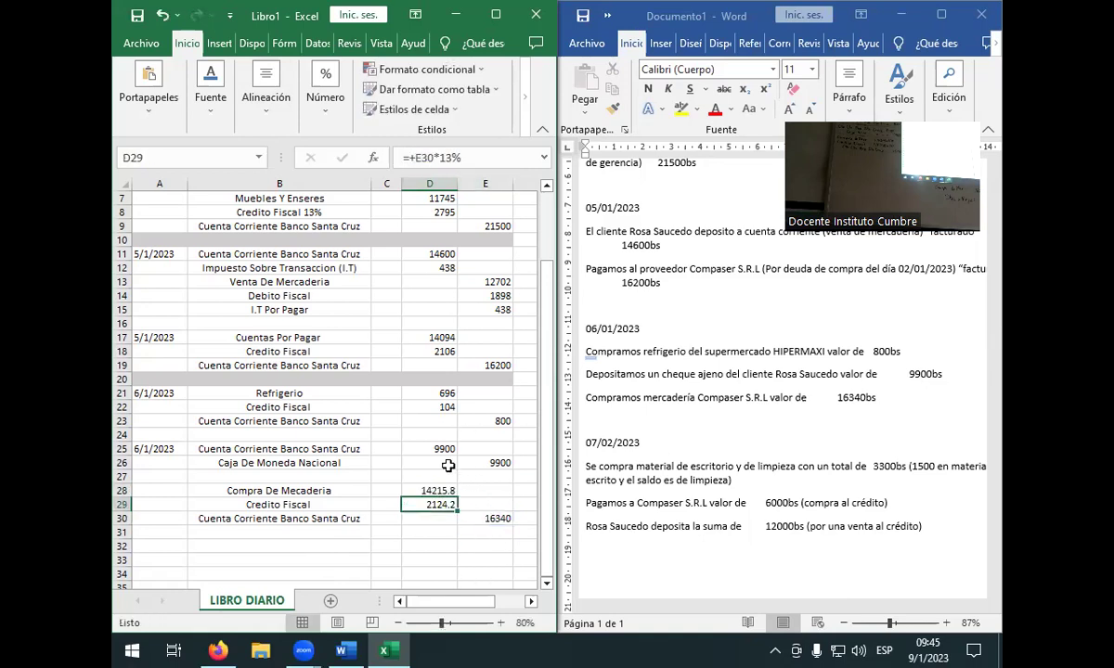
- Copy the date 6/1/2023 from A25 to A28 for the merchandise purchase entry
{"action": "scroll", "coordinate": [471, 499], "scroll_direction": "down", "scroll_amount": 1}
{"action": "left_click", "coordinate": [442, 434]}
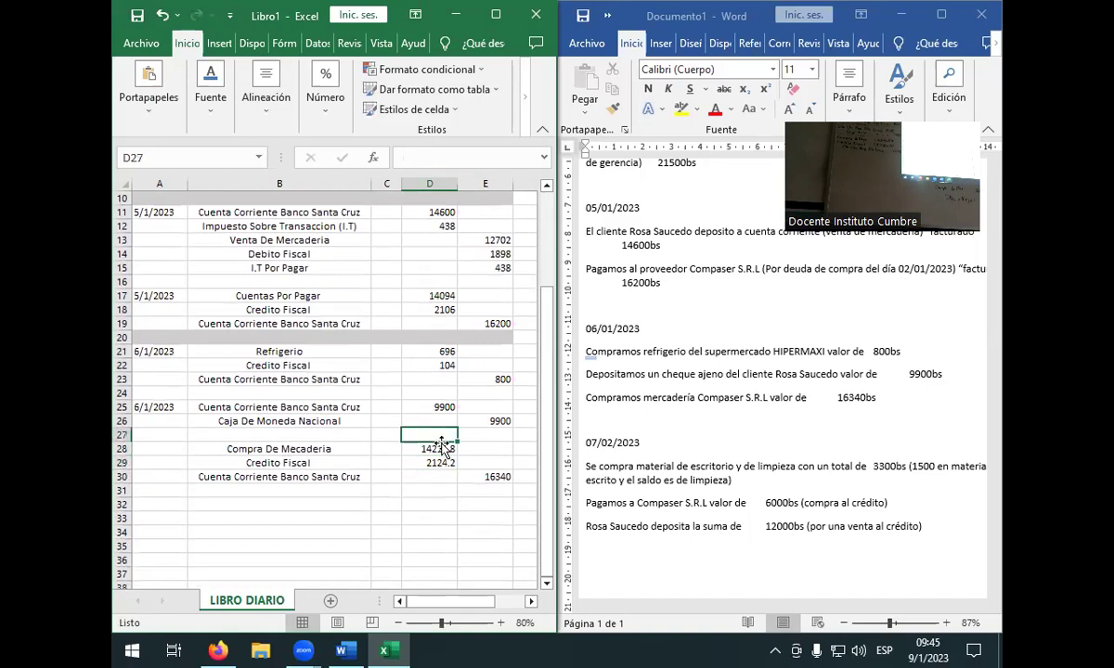
{"action": "scroll", "coordinate": [428, 487], "scroll_direction": "down", "scroll_amount": 1}
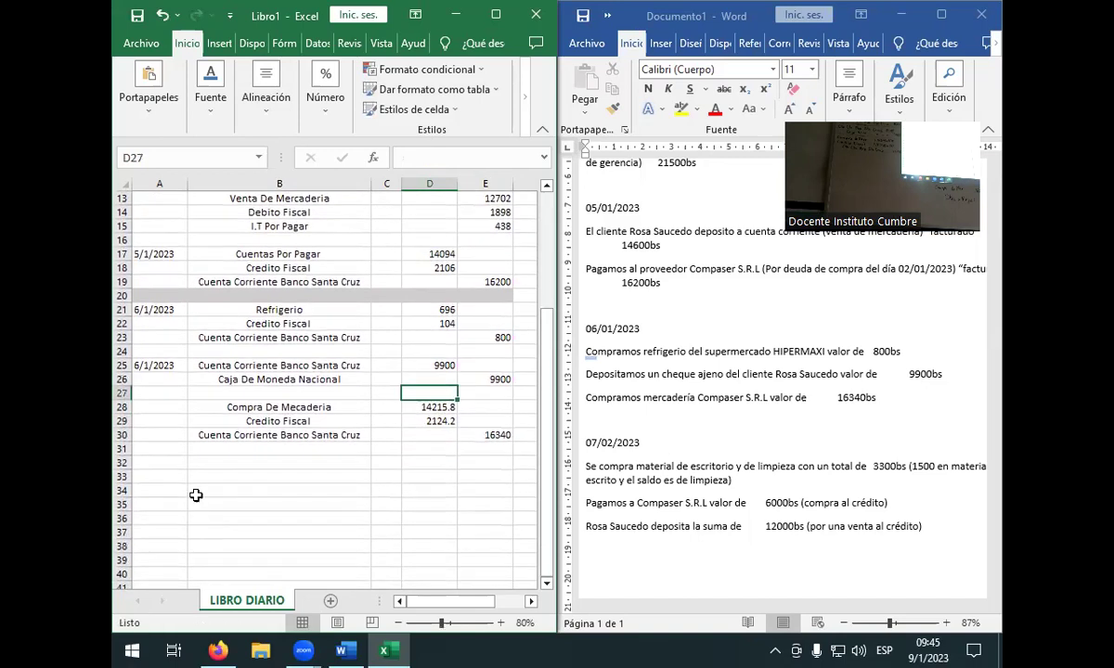
{"action": "left_click", "coordinate": [154, 378]}
{"action": "left_click", "coordinate": [151, 366]}
{"action": "left_click", "coordinate": [148, 353]}
{"action": "left_click", "coordinate": [155, 365]}
{"action": "key", "text": "ctrl+c"}
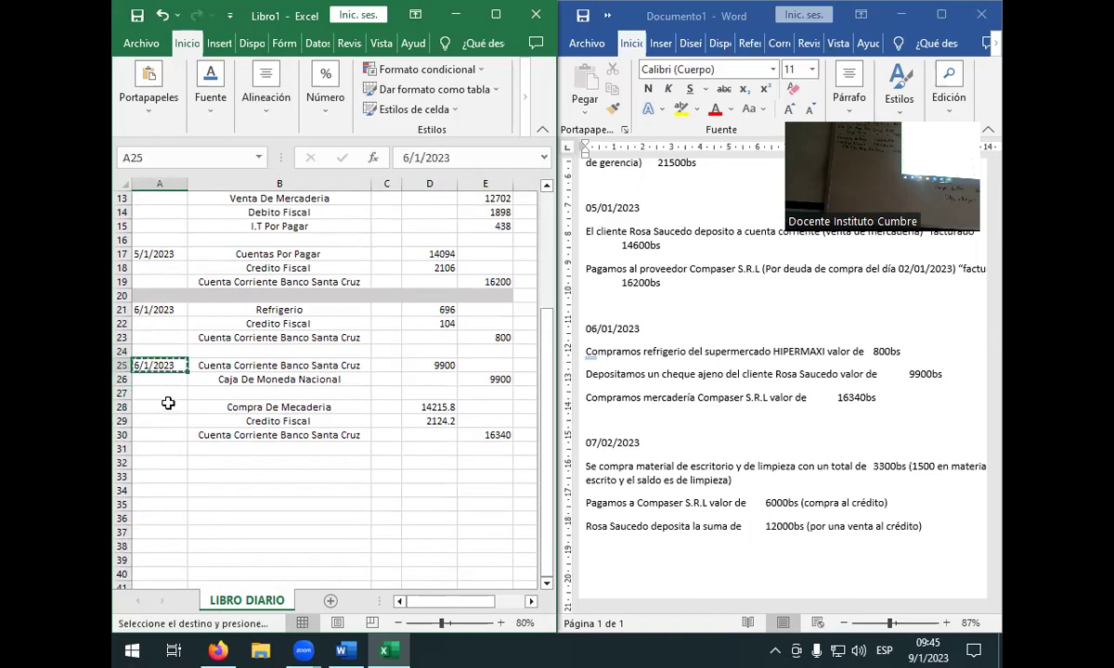
{"action": "left_click", "coordinate": [170, 411]}
{"action": "key", "text": "Return"}
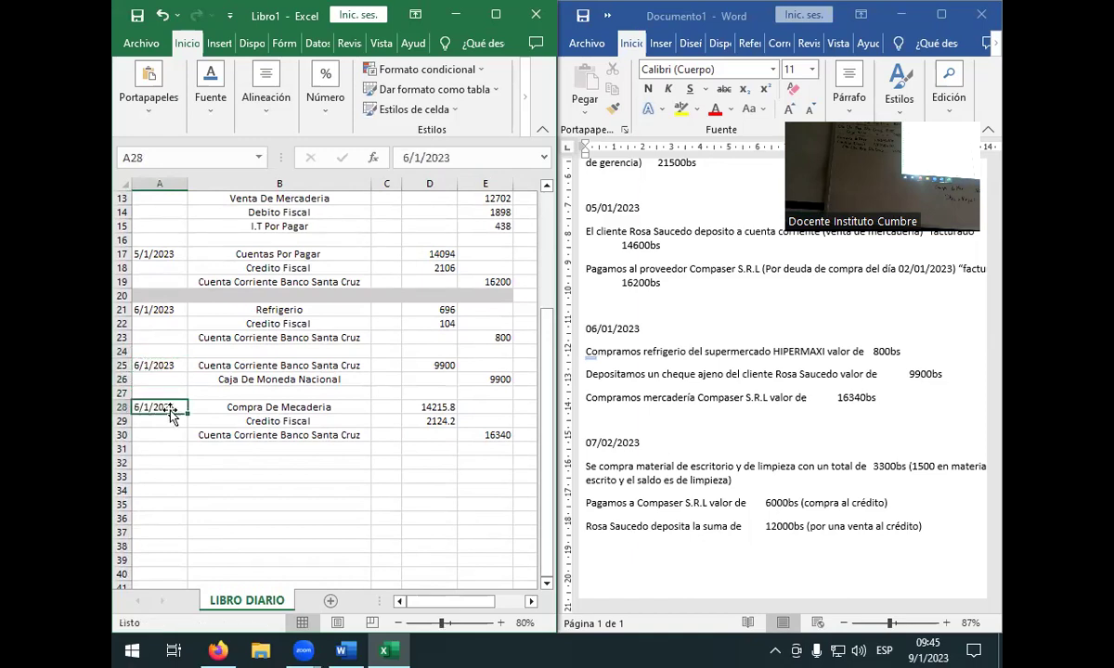
- Merge cells A31:E31 and fill them grey as the separator row below the purchase entry
{"action": "scroll", "coordinate": [176, 399], "scroll_direction": "up", "scroll_amount": 4}
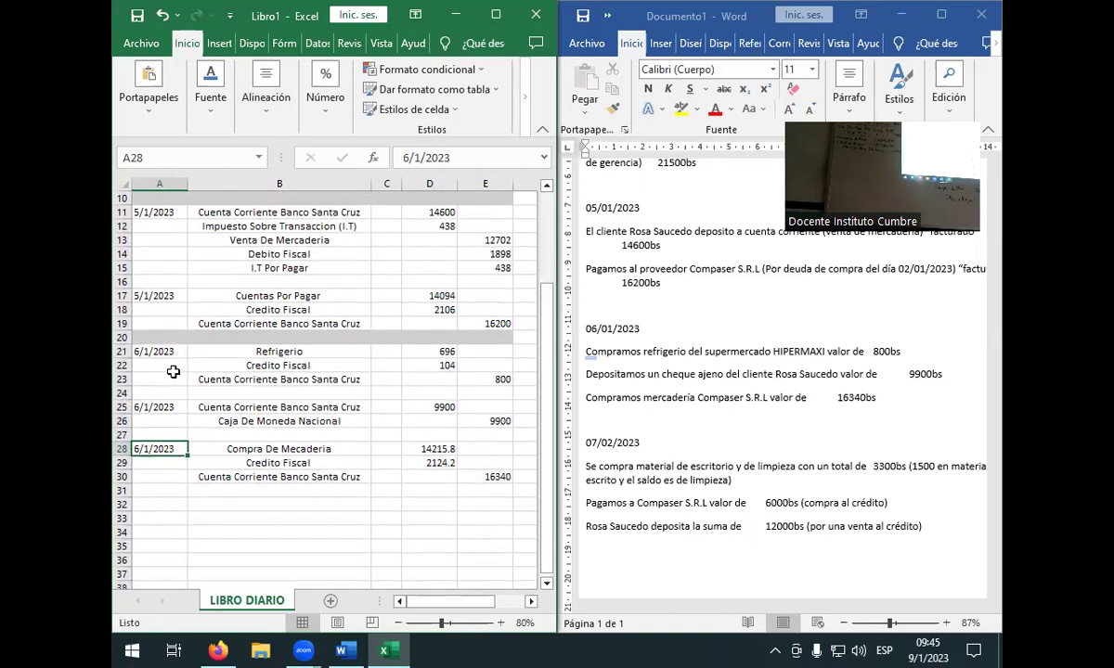
{"action": "scroll", "coordinate": [185, 361], "scroll_direction": "down", "scroll_amount": 1}
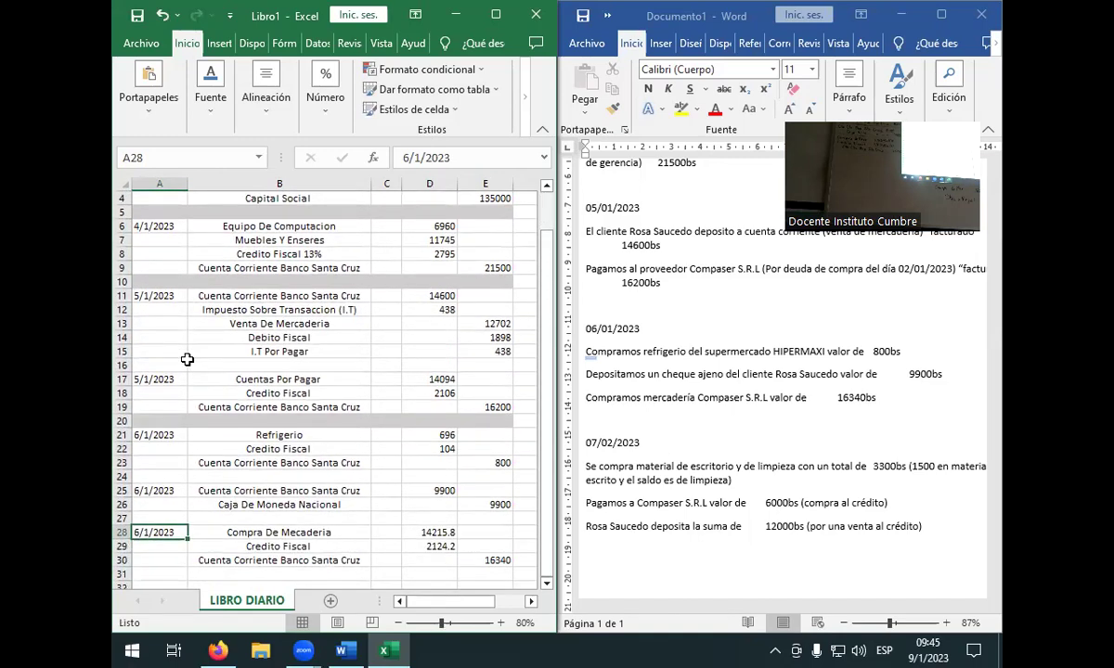
{"action": "scroll", "coordinate": [187, 359], "scroll_direction": "down", "scroll_amount": 3}
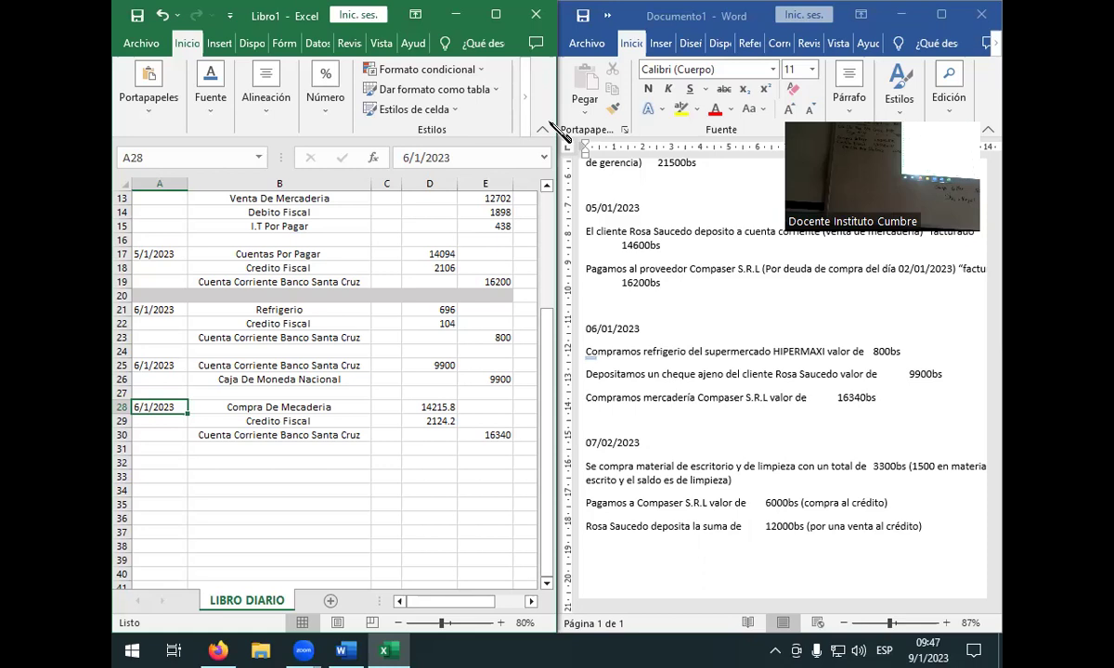
{"action": "left_click", "coordinate": [496, 14]}
{"action": "left_click_drag", "start_coordinate": [137, 447], "coordinate": [472, 442]}
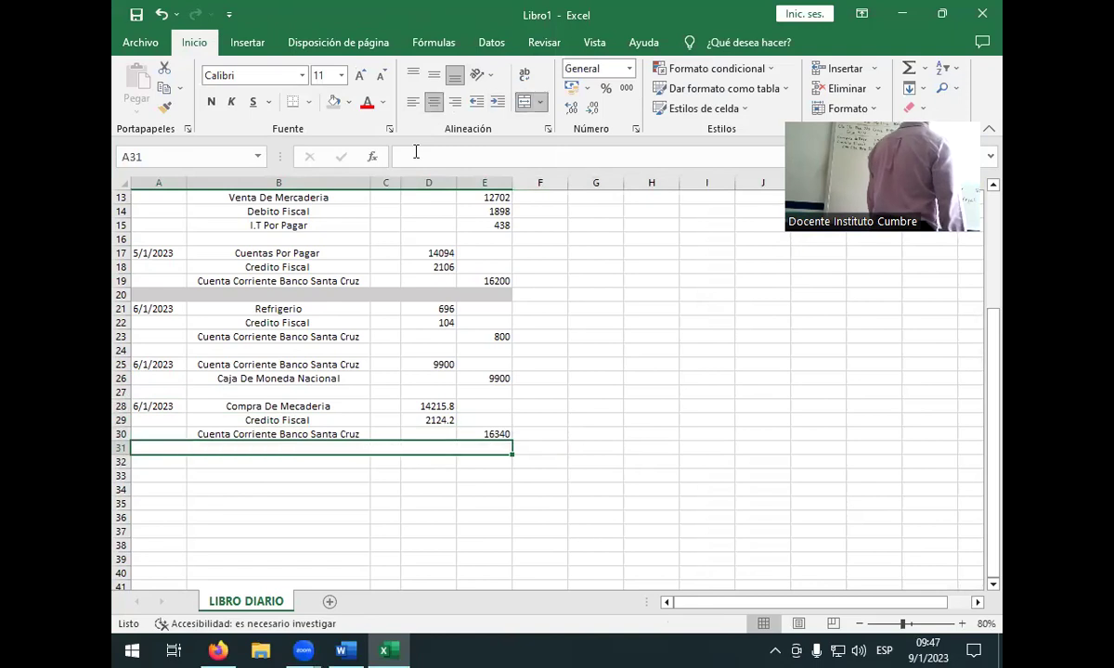
{"action": "left_click", "coordinate": [163, 463]}
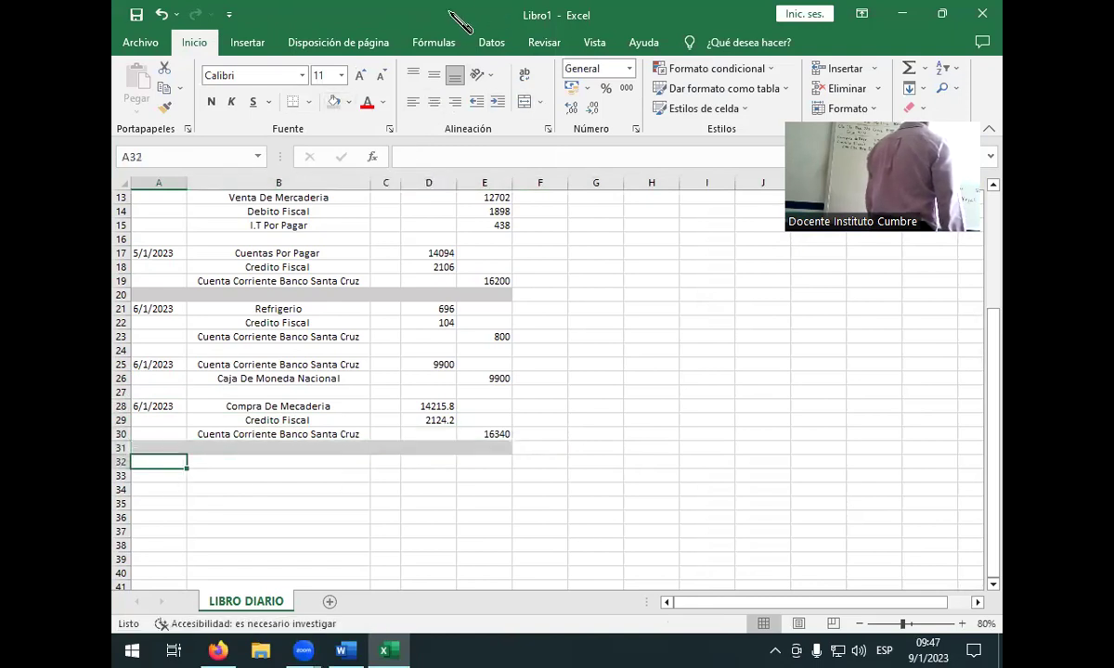
- Copy the date 07/02/2023 from the Word document into A32 and left-align it
{"action": "key", "text": "super+Left"}
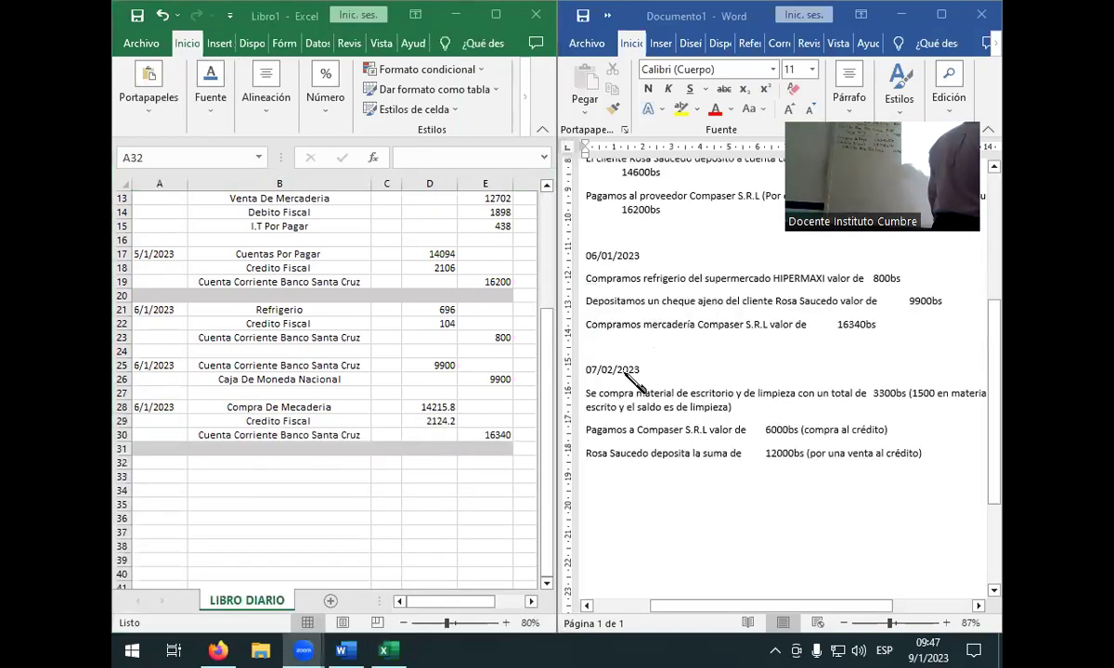
{"action": "left_click", "coordinate": [632, 370]}
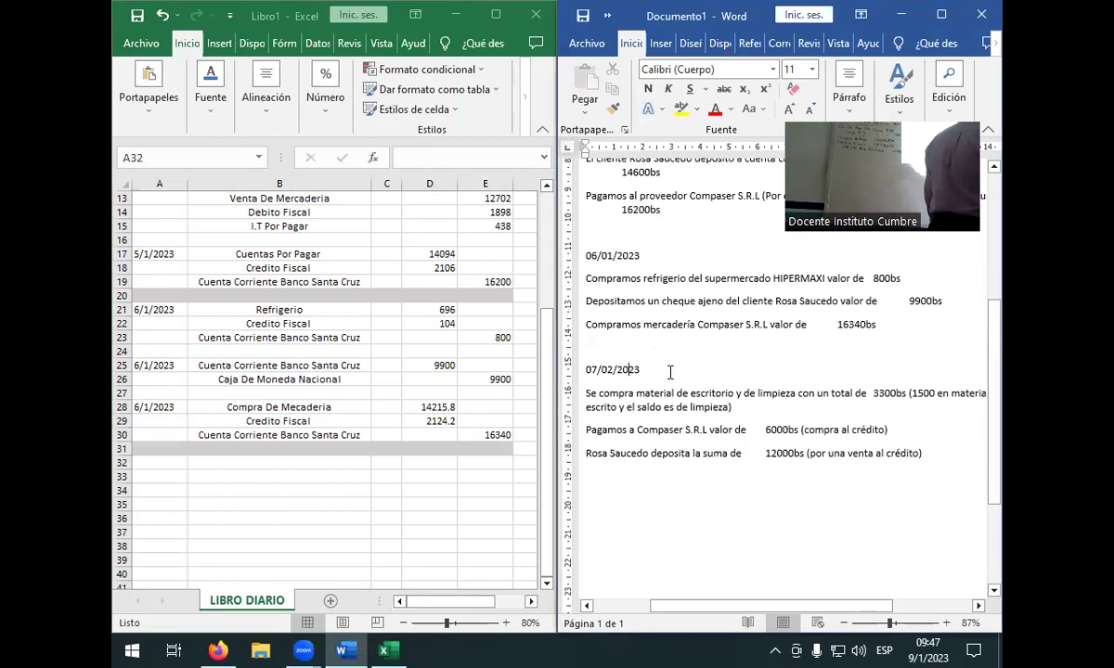
{"action": "left_click", "coordinate": [560, 370]}
{"action": "left_click", "coordinate": [179, 460]}
{"action": "key", "text": "ctrl+v"}
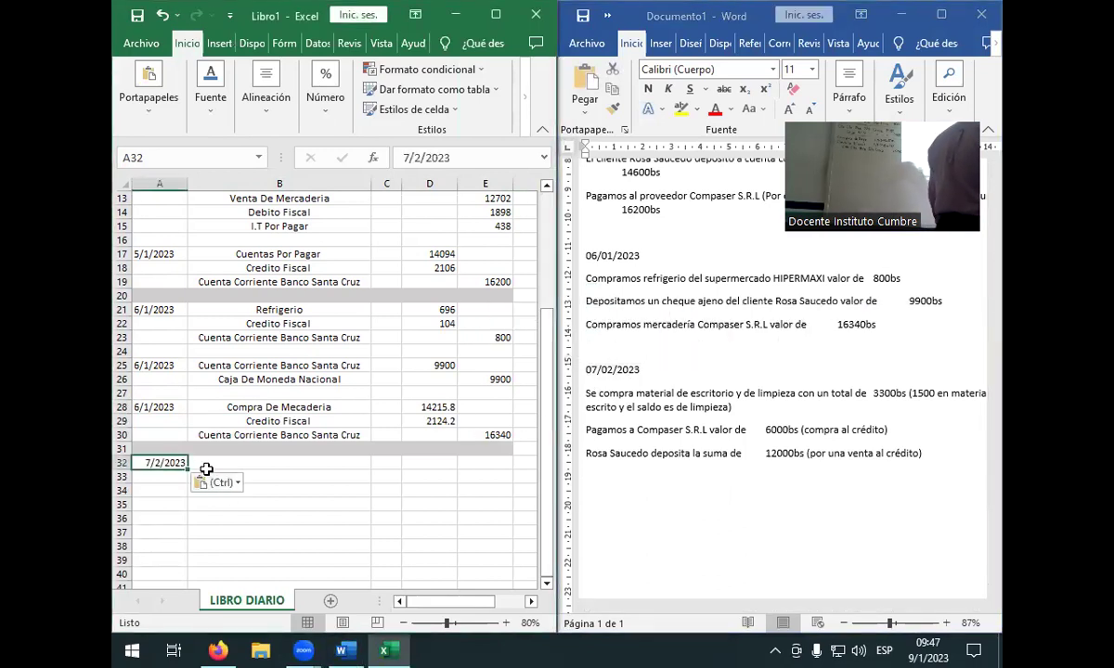
{"action": "left_click", "coordinate": [268, 94]}
{"action": "left_click", "coordinate": [249, 180]}
{"action": "left_click", "coordinate": [250, 461]}
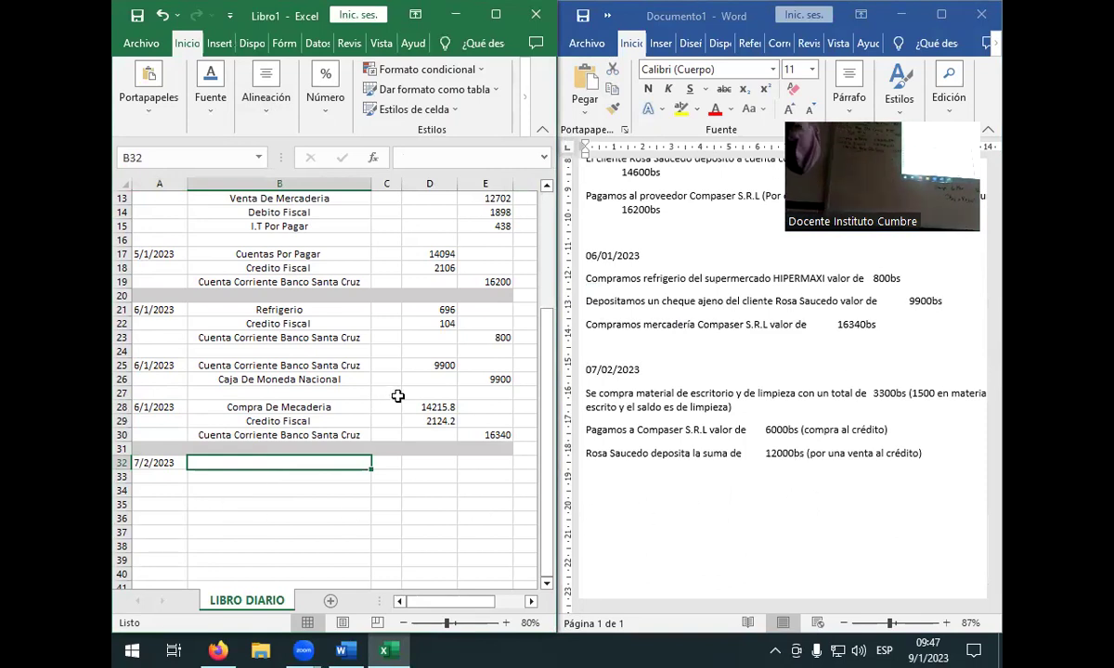
- Set the fill of the separator cells A27:E27 to white (Blanco, Fondo 1)
{"action": "scroll", "coordinate": [398, 396], "scroll_direction": "down", "scroll_amount": 1}
{"action": "left_click_drag", "start_coordinate": [182, 352], "coordinate": [492, 351]}
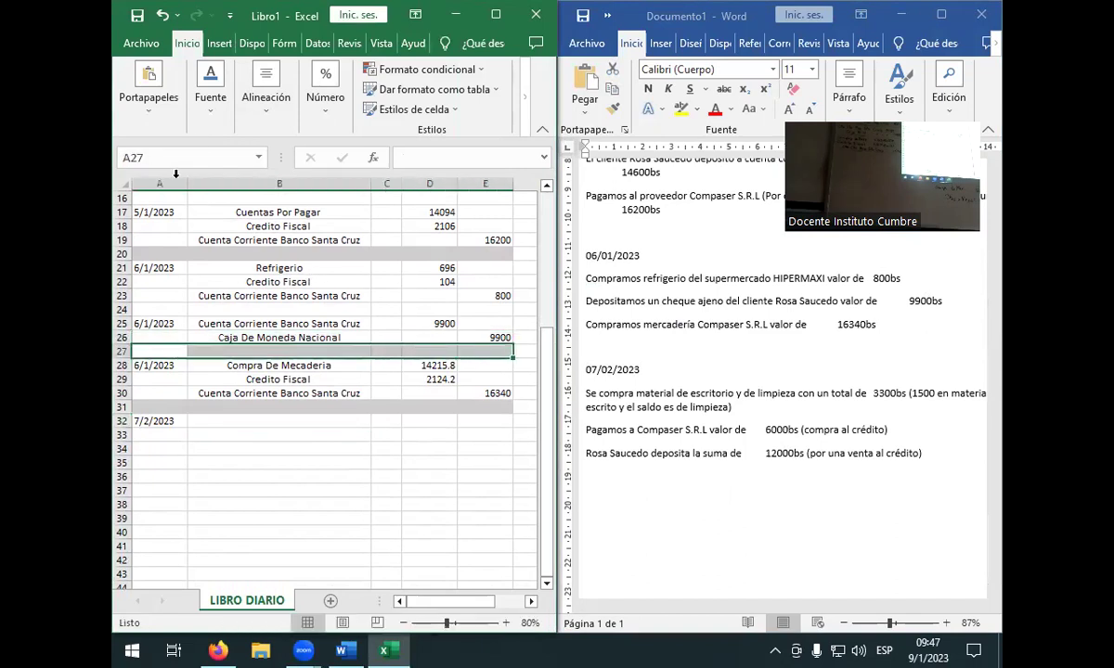
{"action": "left_click", "coordinate": [206, 119]}
{"action": "left_click", "coordinate": [340, 180]}
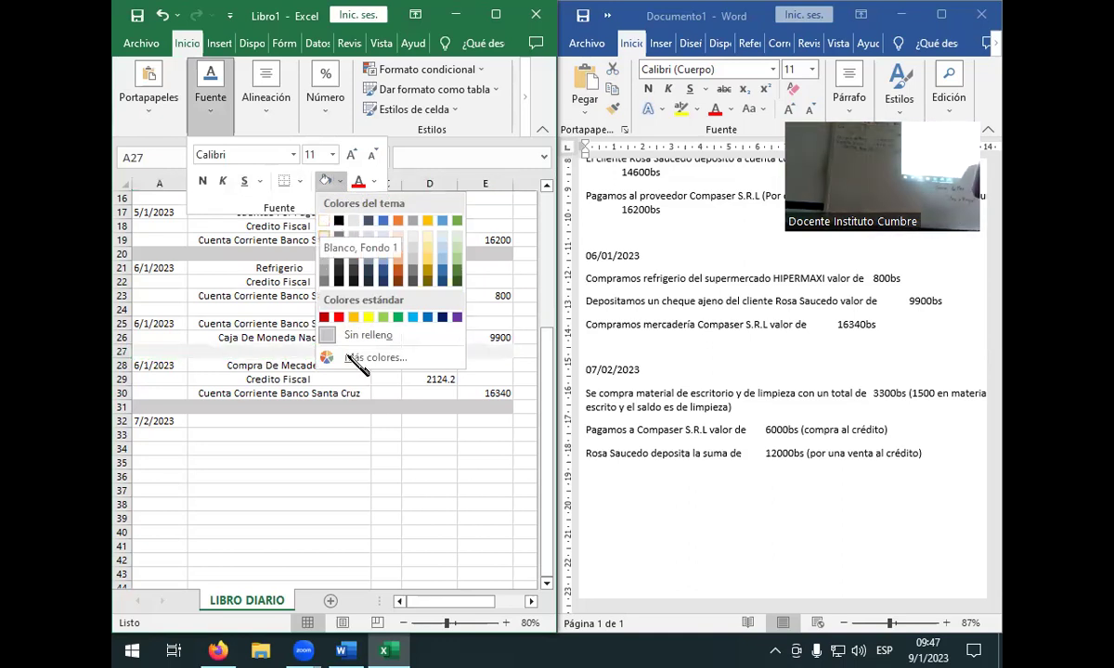
{"action": "left_click", "coordinate": [318, 472]}
{"action": "left_click", "coordinate": [169, 473]}
{"action": "left_click_drag", "start_coordinate": [179, 353], "coordinate": [483, 351]}
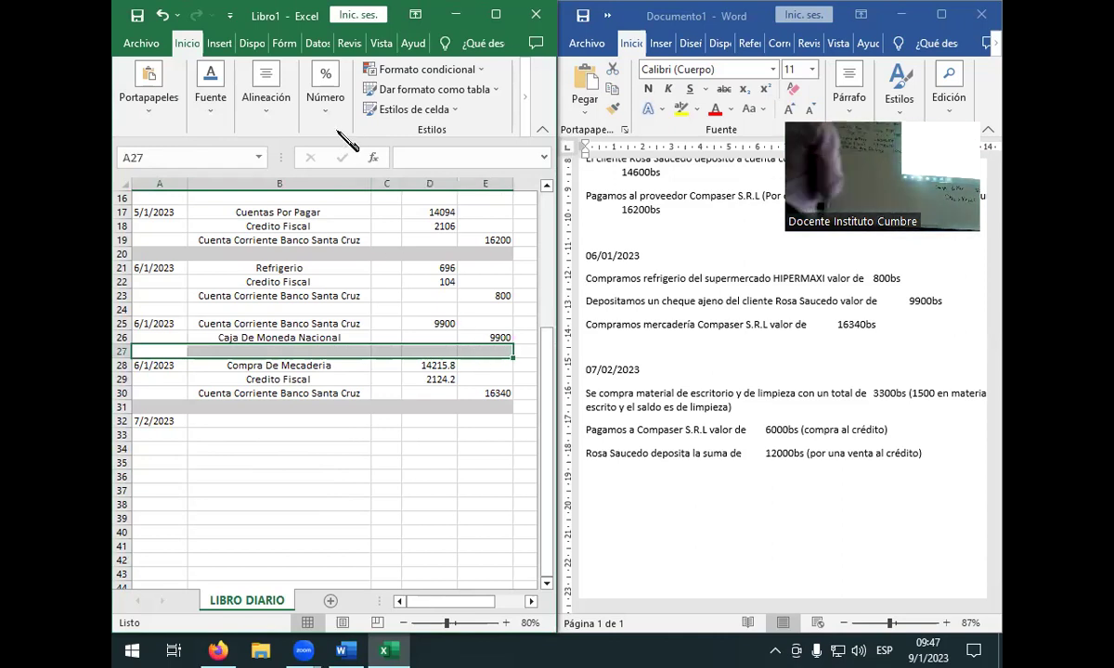
{"action": "left_click", "coordinate": [204, 448]}
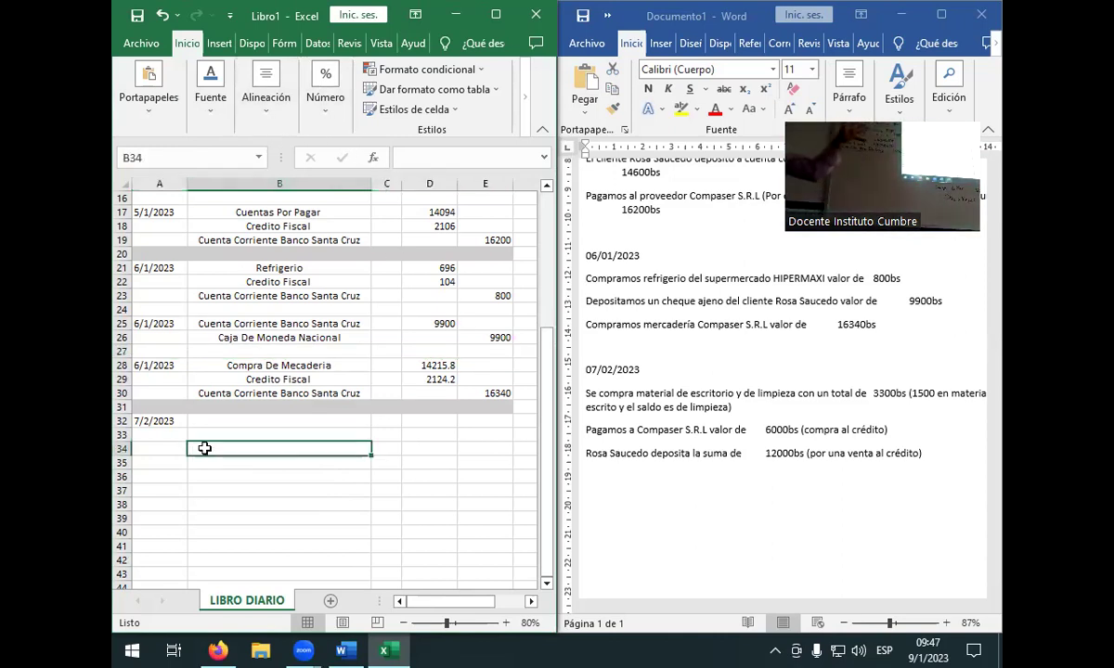
- Change the account name in B29 to Credito Fiscal 13%
{"action": "left_click", "coordinate": [198, 421]}
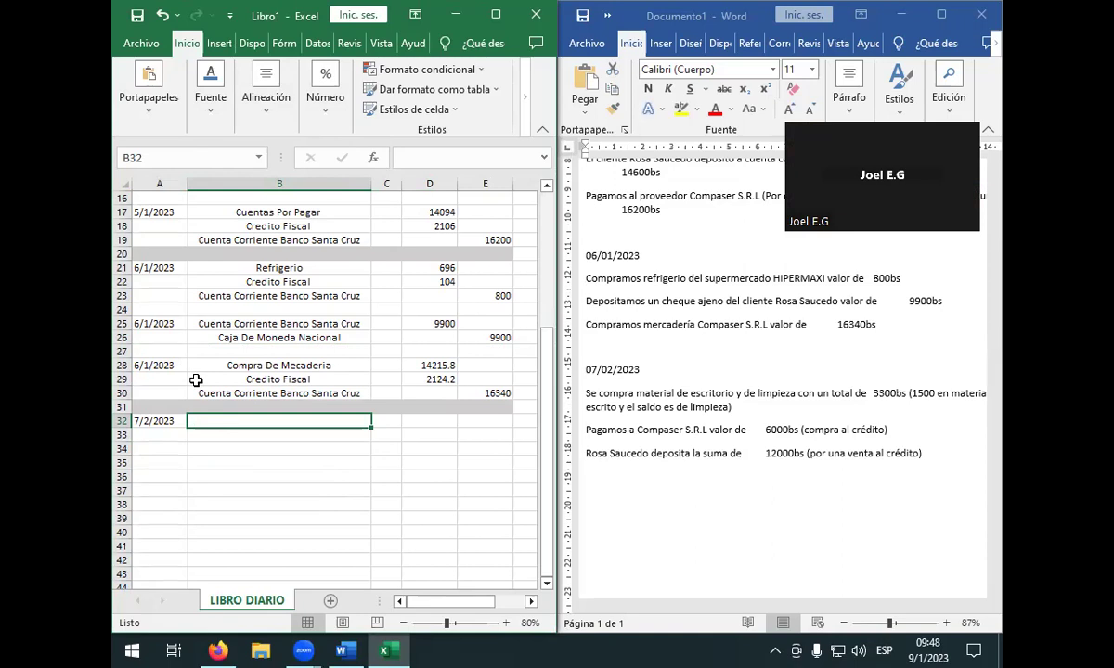
{"action": "left_click", "coordinate": [432, 366]}
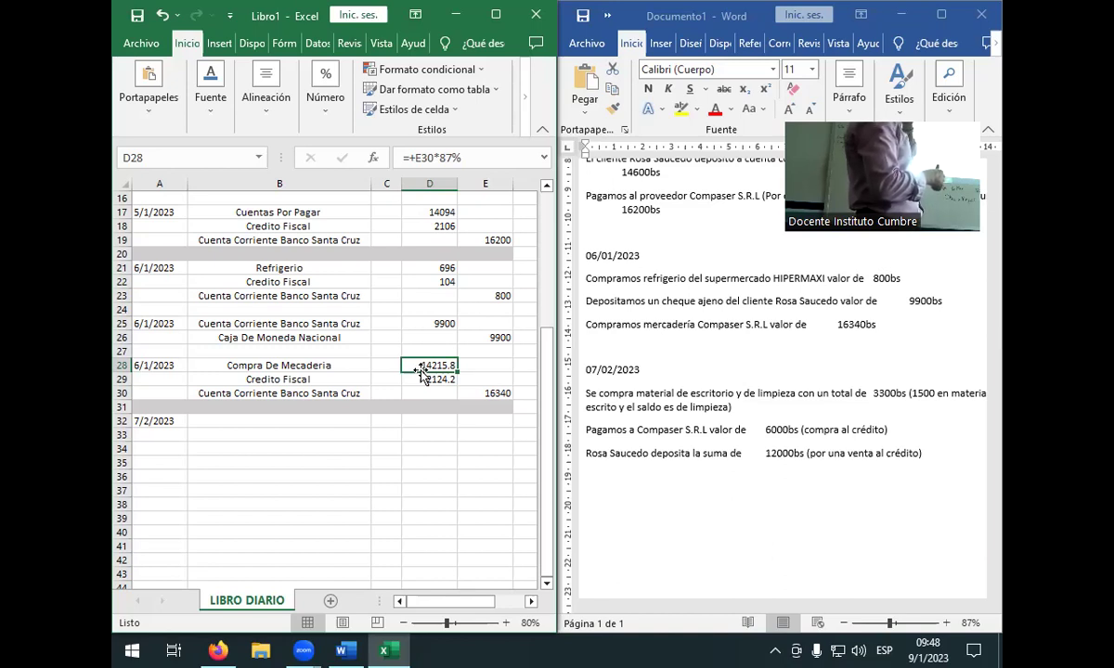
{"action": "left_click", "coordinate": [429, 378]}
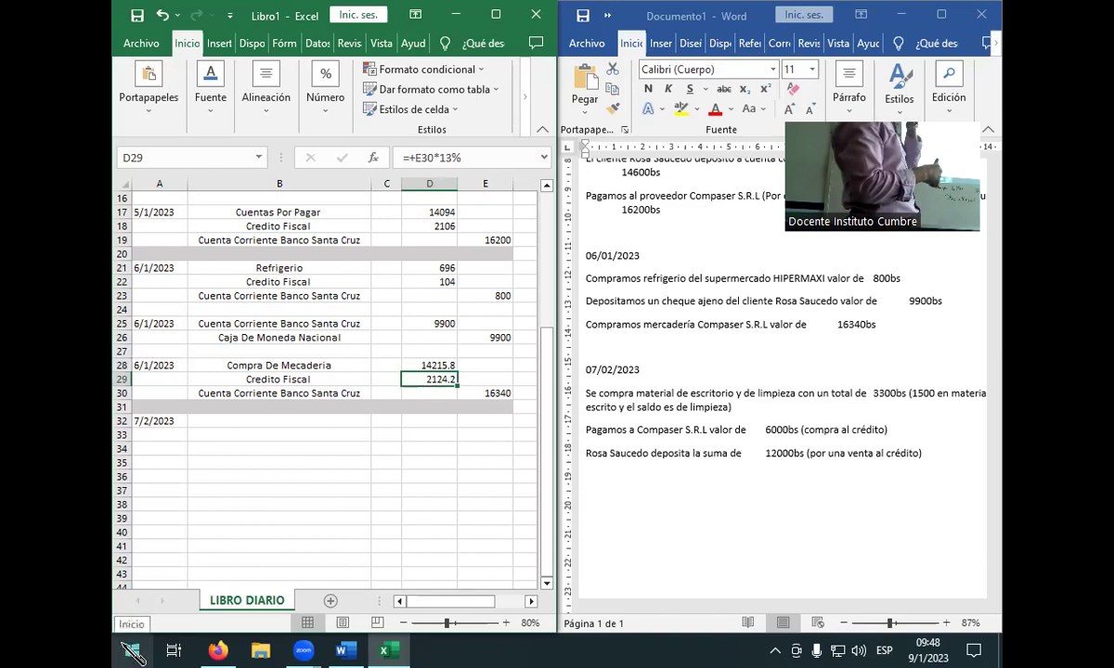
{"action": "left_click", "coordinate": [328, 377]}
{"action": "double_click", "coordinate": [328, 378]}
{"action": "type", "text": "13"}
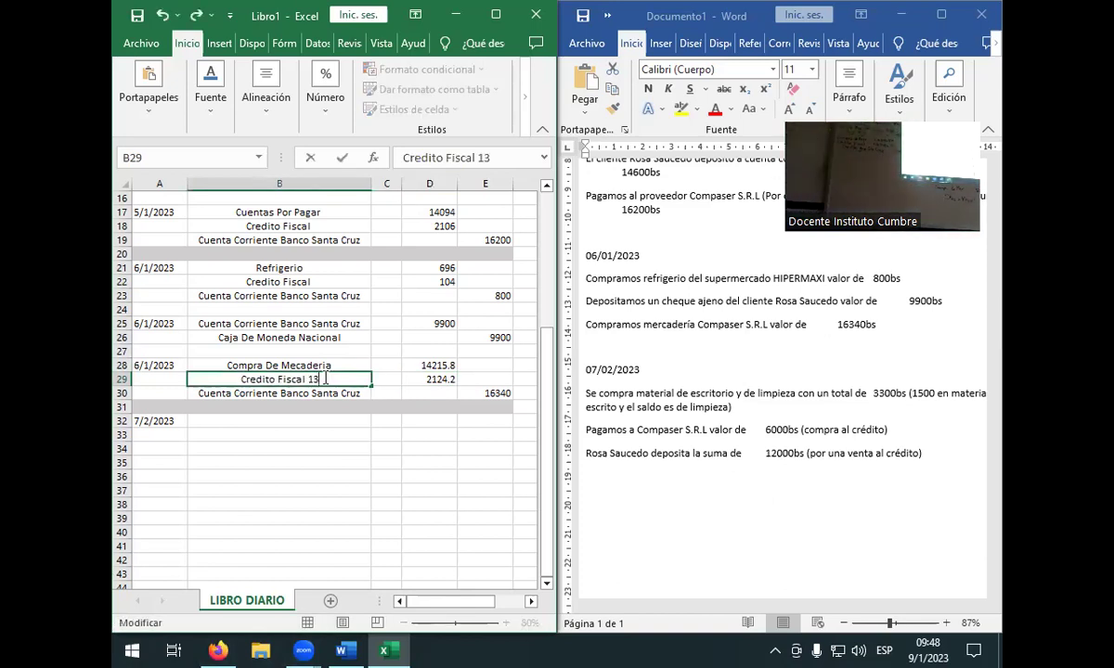
{"action": "type", "text": "%"}
{"action": "left_click", "coordinate": [295, 268]}
- Change the account name in B22, below Refrigerio, to Credito Fiscal 13%
{"action": "left_click", "coordinate": [320, 283]}
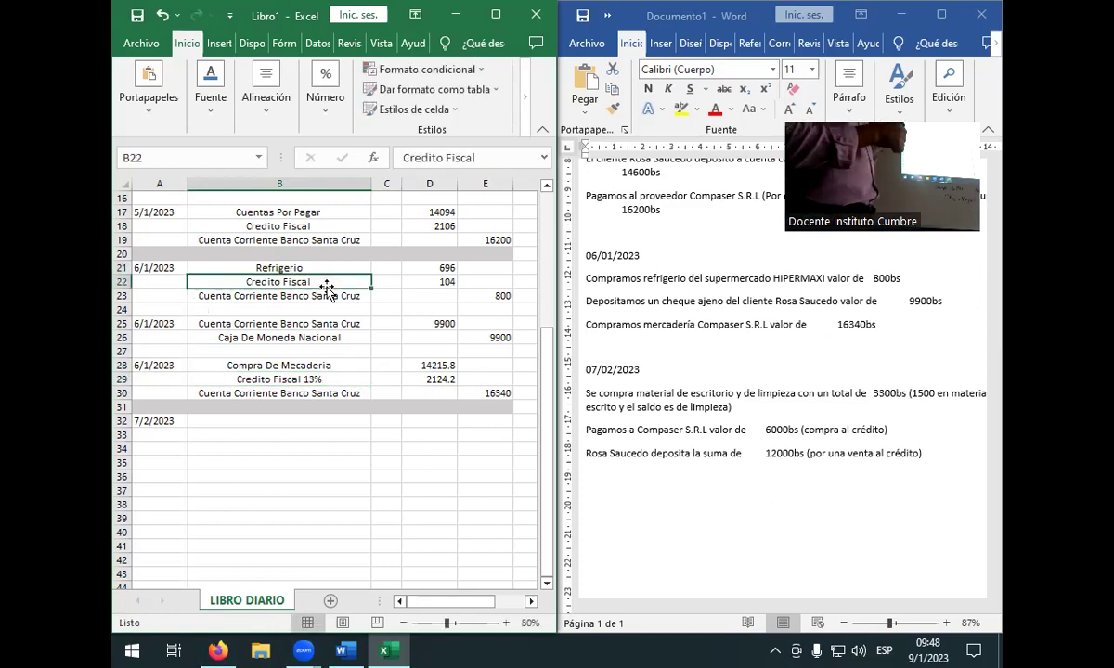
{"action": "double_click", "coordinate": [321, 283]}
{"action": "type", "text": "1"}
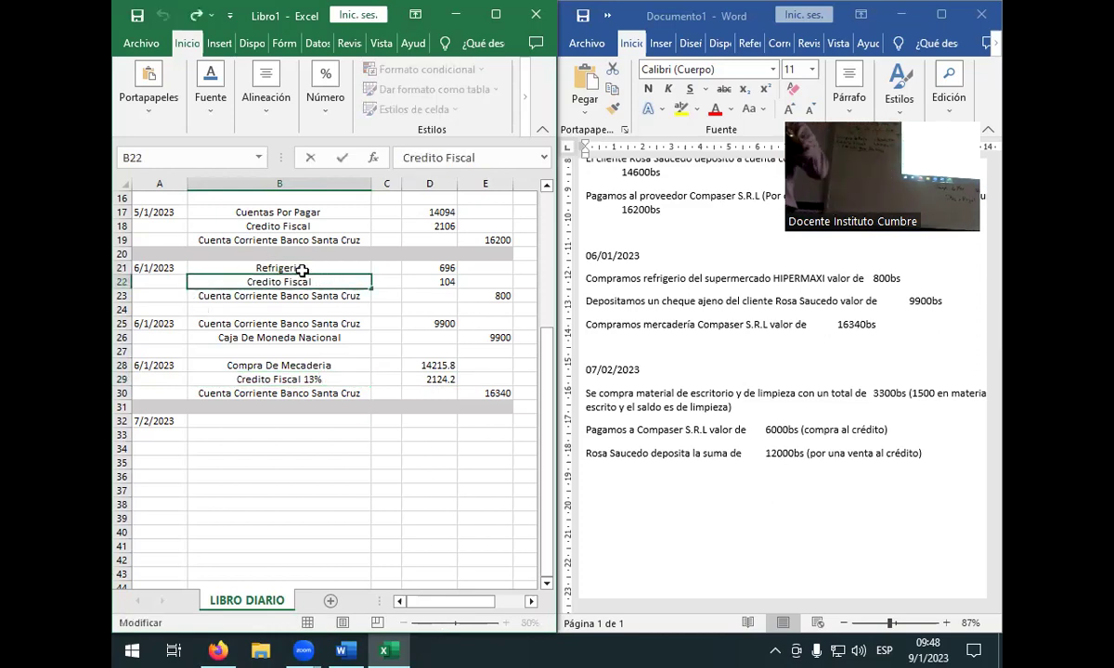
{"action": "type", "text": "3%"}
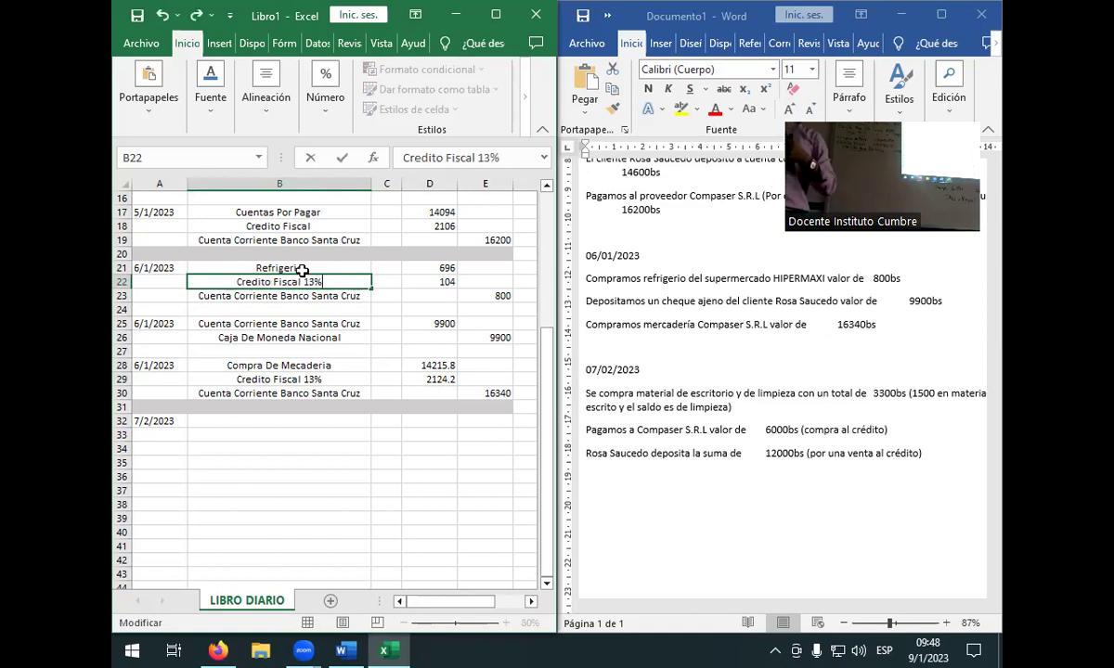
- Change the account name in B18, below Cuentas Por Pagar, to Credito Fiscal 13%
{"action": "left_click", "coordinate": [333, 222]}
{"action": "double_click", "coordinate": [334, 225]}
{"action": "type", "text": "13%"}
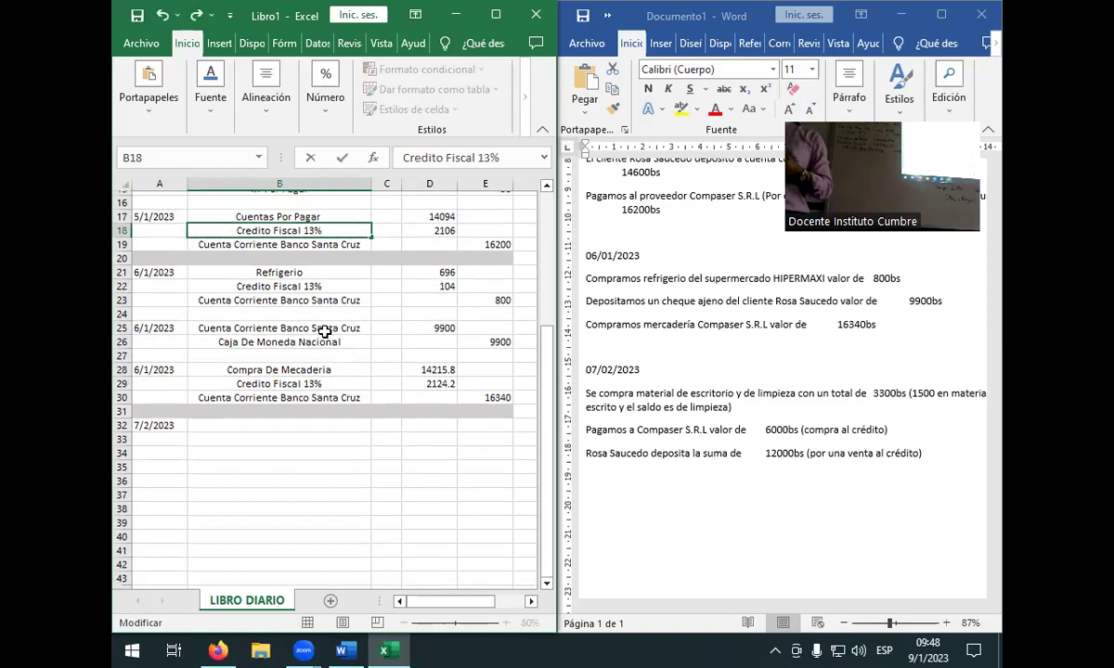
{"action": "scroll", "coordinate": [323, 330], "scroll_direction": "up", "scroll_amount": 3}
{"action": "scroll", "coordinate": [345, 346], "scroll_direction": "up", "scroll_amount": 3}
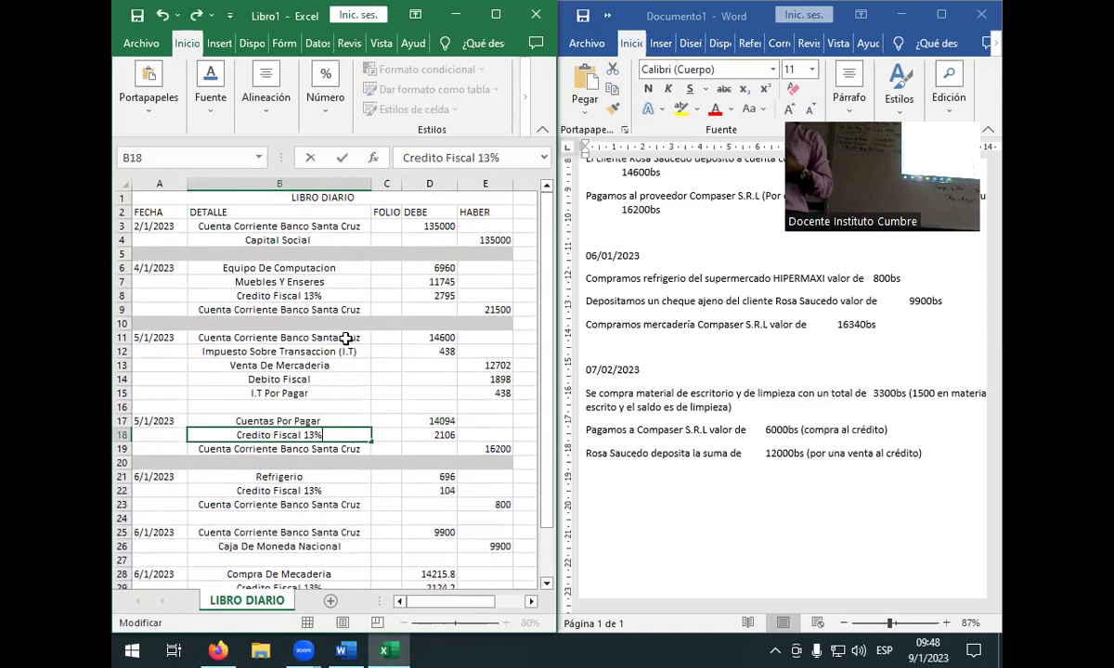
{"action": "left_click", "coordinate": [348, 336]}
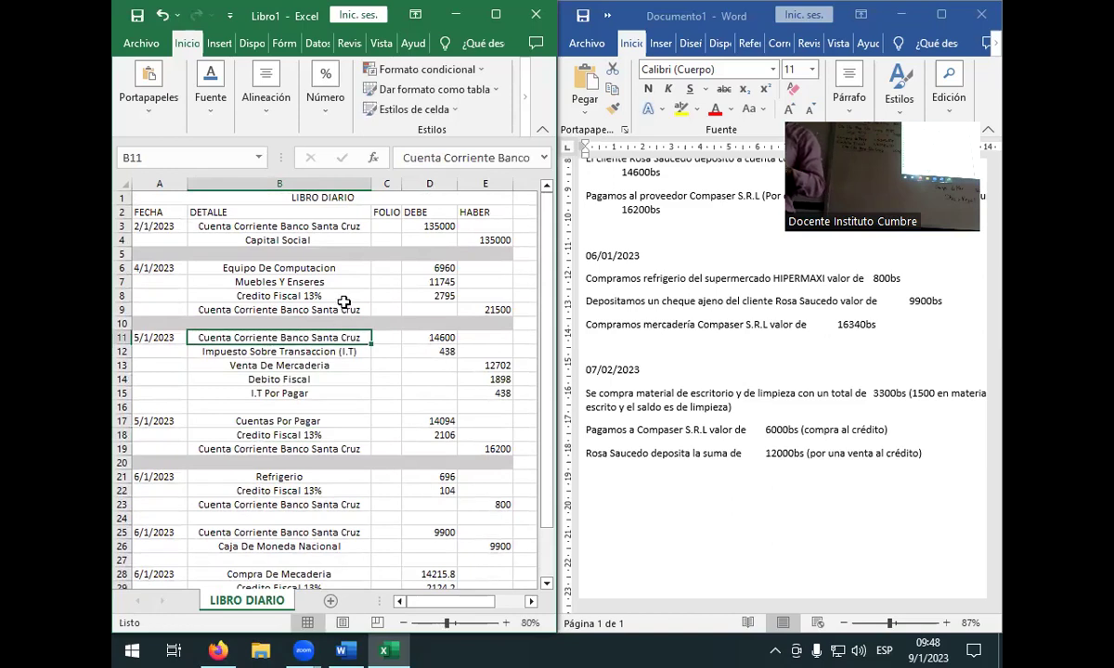
- Review the recorded journal entries from the first to the last row against the transactions in the Word document
{"action": "scroll", "coordinate": [343, 298], "scroll_direction": "down", "scroll_amount": 5}
{"action": "left_click", "coordinate": [274, 422]}
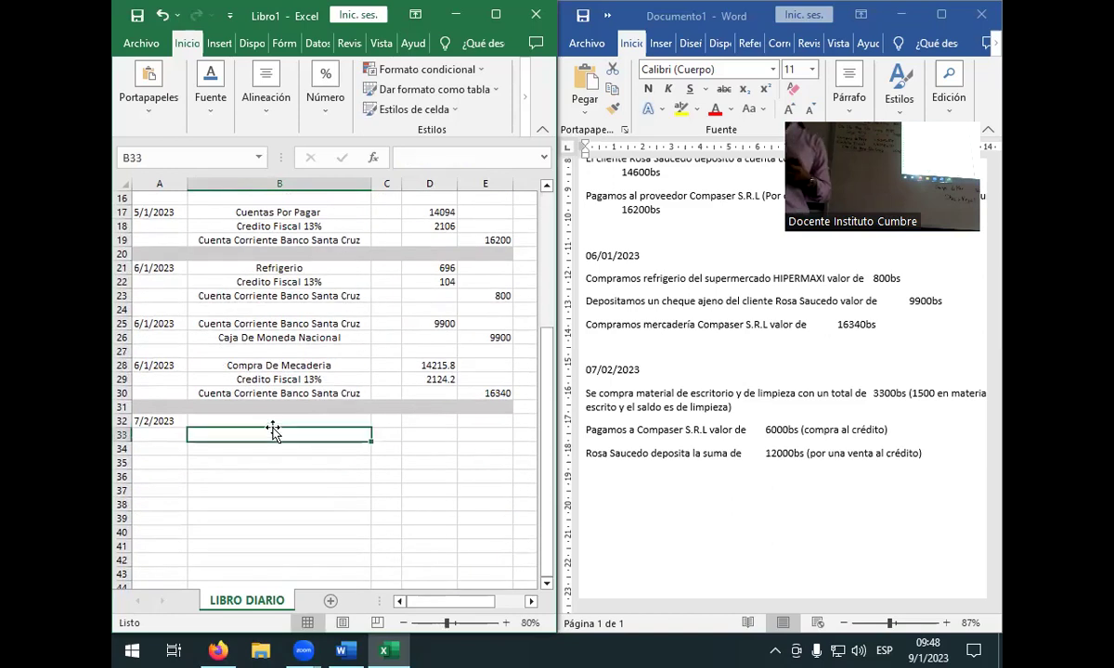
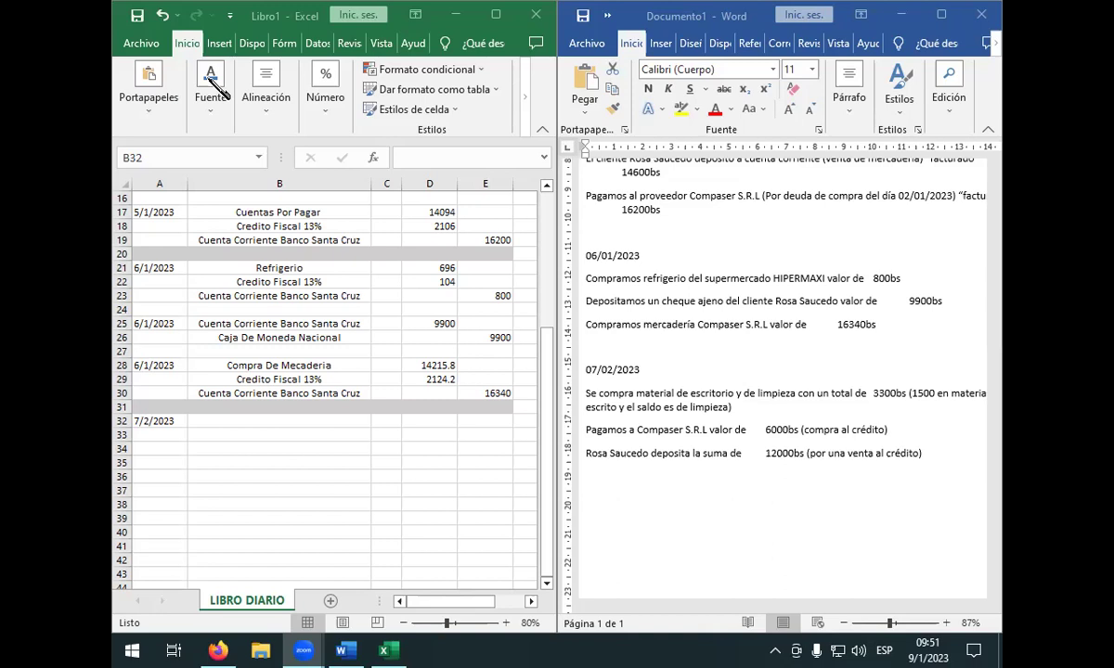
{"action": "left_click", "coordinate": [233, 366]}
{"action": "left_click", "coordinate": [233, 367]}
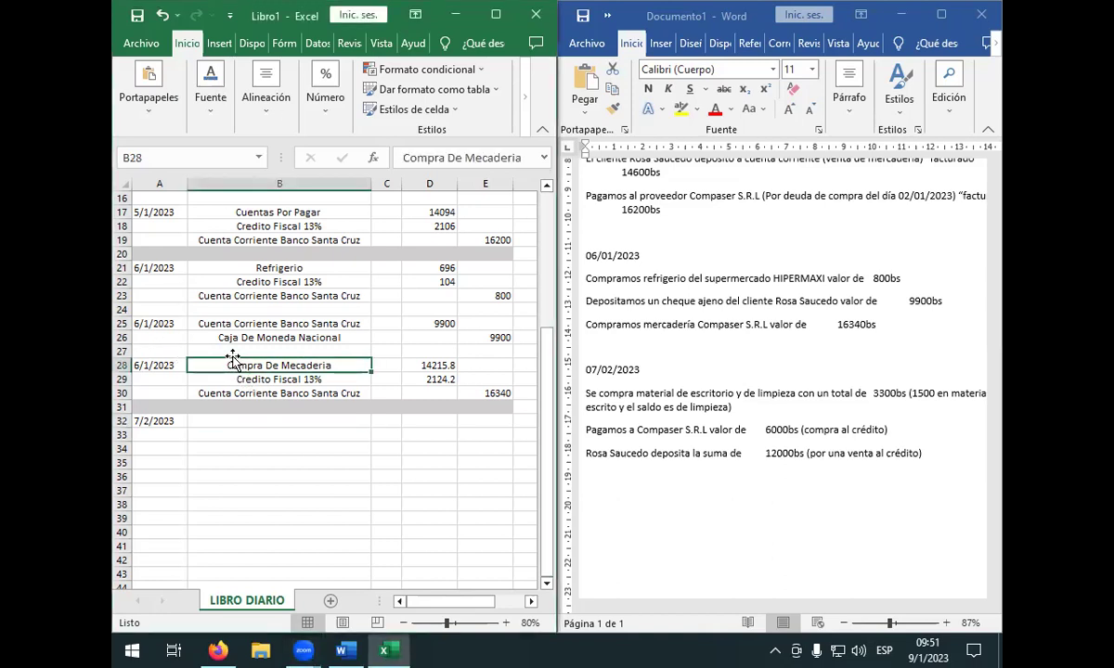
{"action": "left_click", "coordinate": [301, 393]}
{"action": "left_click", "coordinate": [299, 375]}
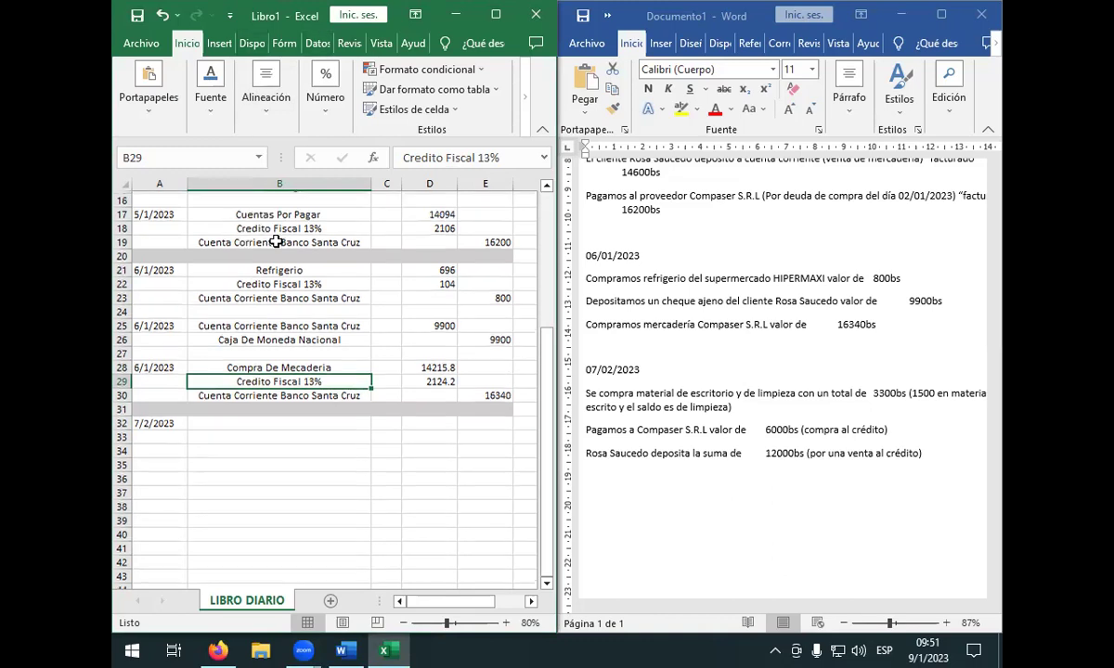
{"action": "scroll", "coordinate": [313, 297], "scroll_direction": "up", "scroll_amount": 5}
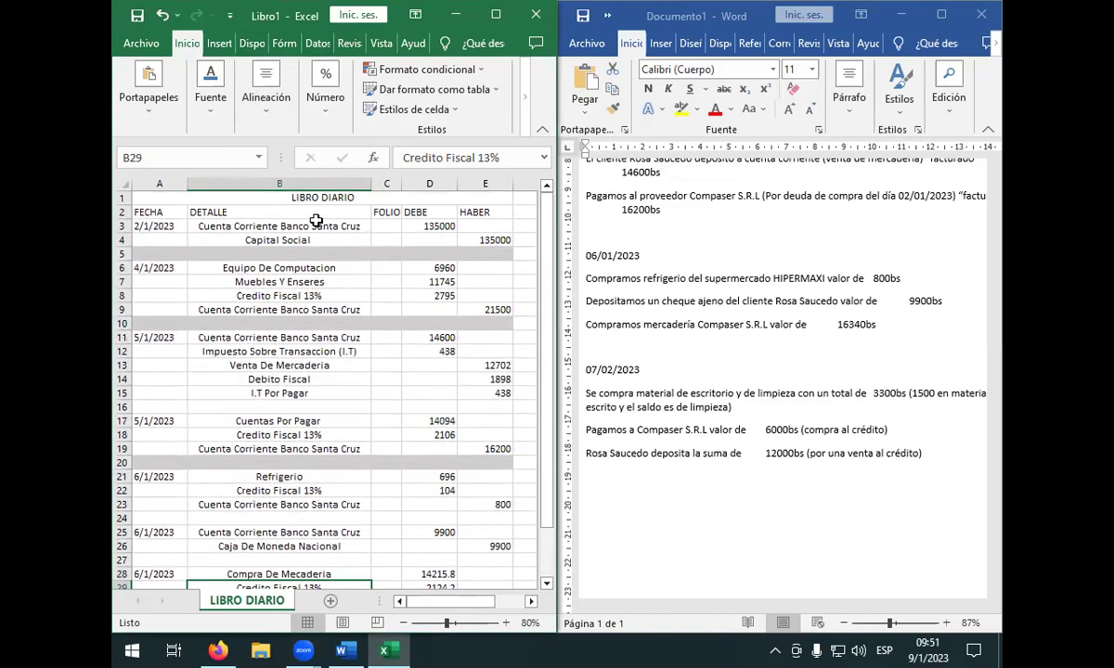
{"action": "scroll", "coordinate": [598, 339], "scroll_direction": "up", "scroll_amount": 1}
{"action": "scroll", "coordinate": [599, 339], "scroll_direction": "up", "scroll_amount": 3}
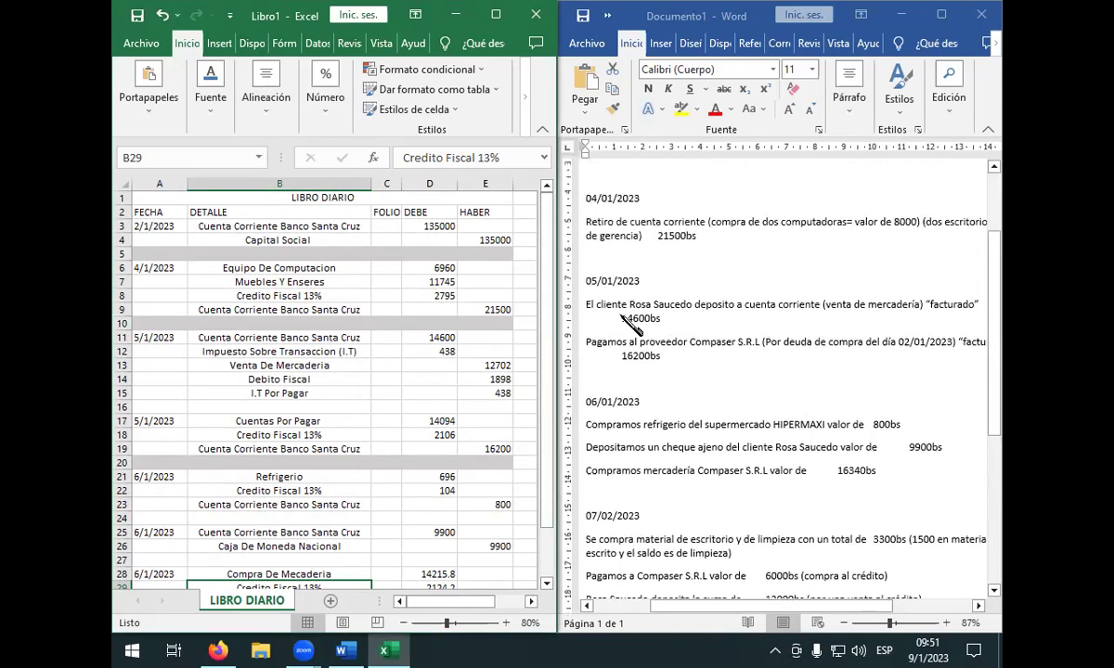
{"action": "scroll", "coordinate": [332, 371], "scroll_direction": "down", "scroll_amount": 3}
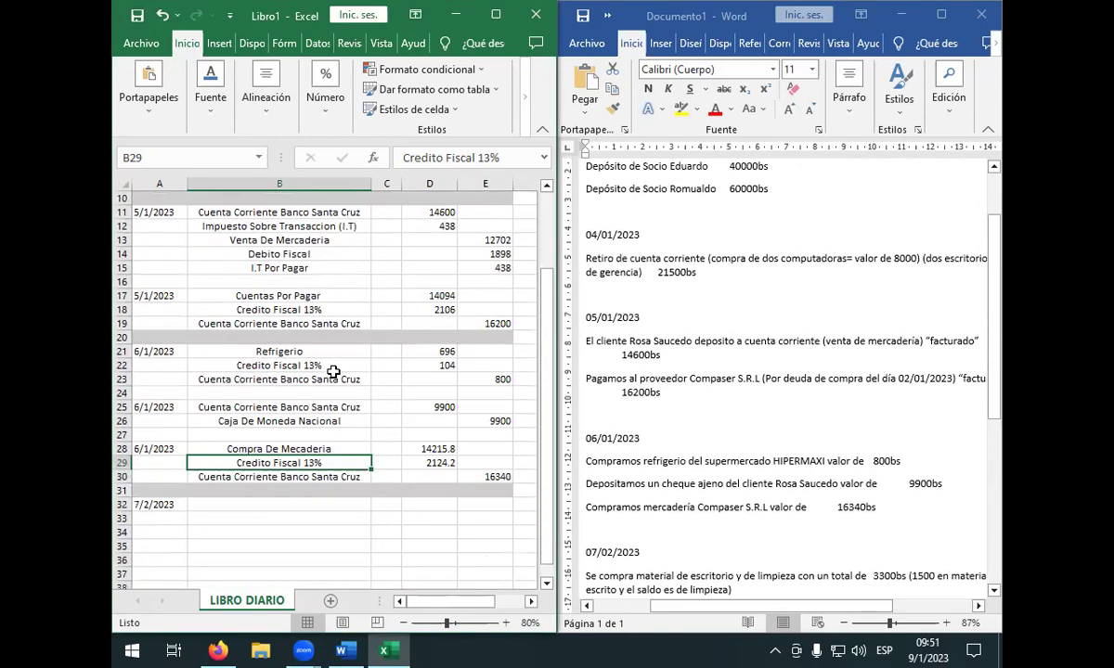
{"action": "scroll", "coordinate": [333, 371], "scroll_direction": "up", "scroll_amount": 3}
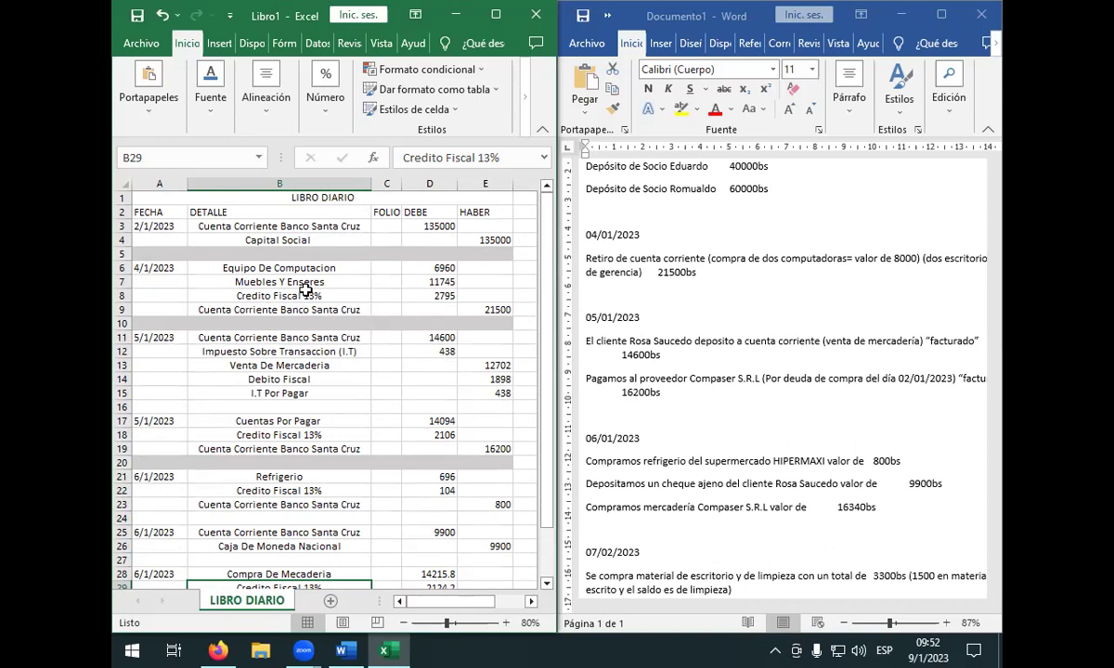
{"action": "scroll", "coordinate": [294, 481], "scroll_direction": "down", "scroll_amount": 7}
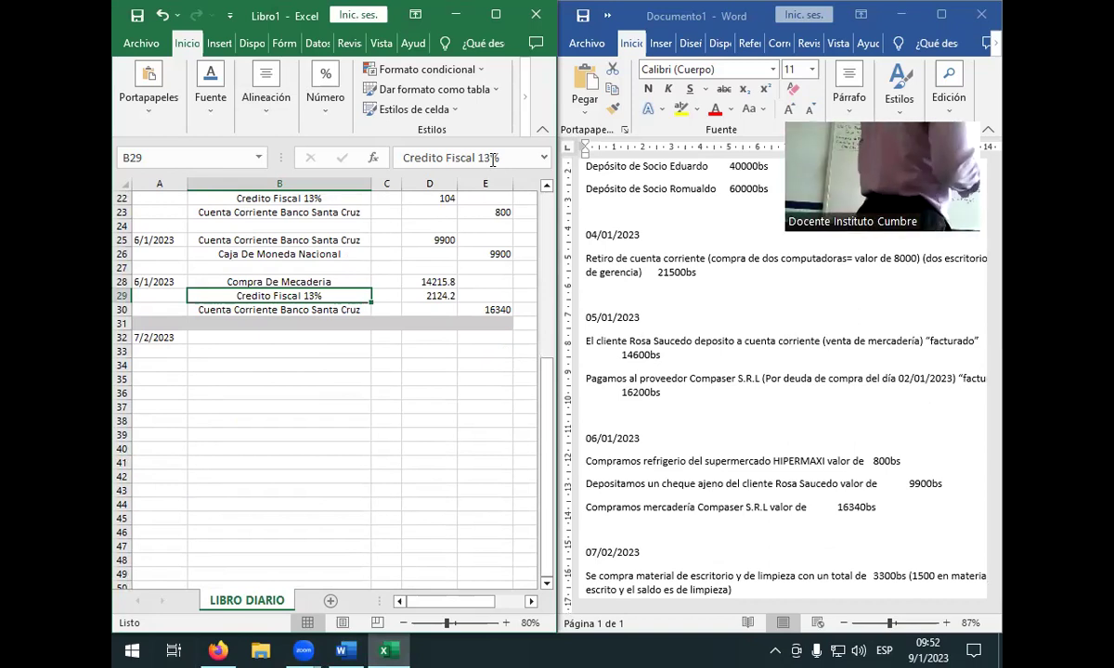
- Enter the account name Material De Escritorio in B32 for the 07/02/2023 purchase in the Word document
{"action": "left_click", "coordinate": [224, 336]}
{"action": "scroll", "coordinate": [617, 349], "scroll_direction": "down", "scroll_amount": 4}
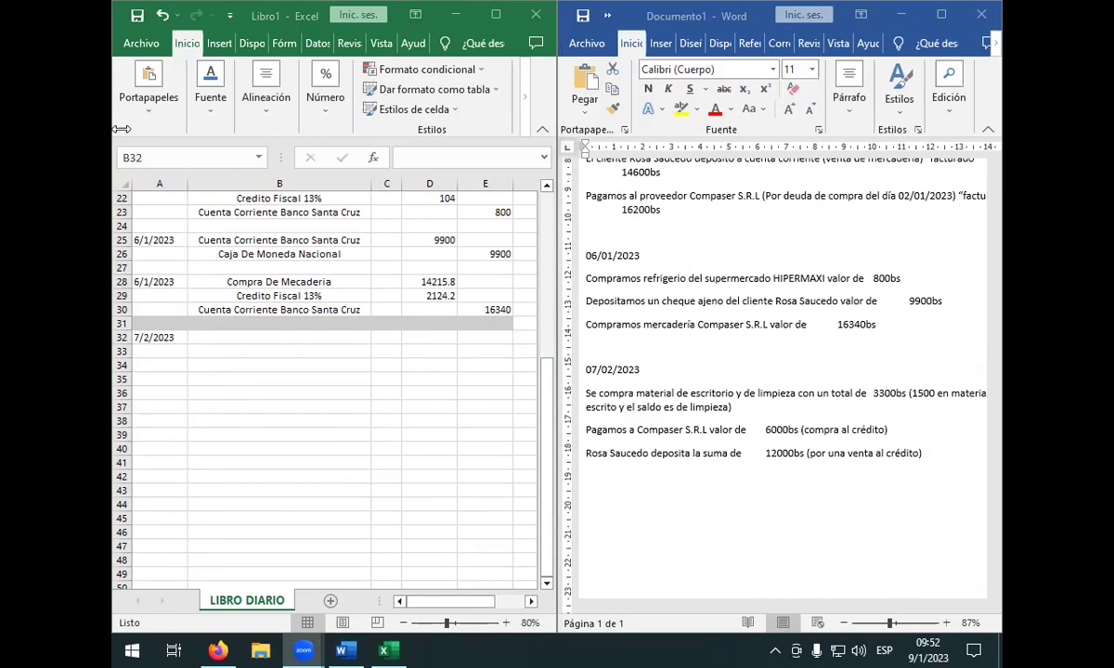
{"action": "left_click", "coordinate": [246, 338]}
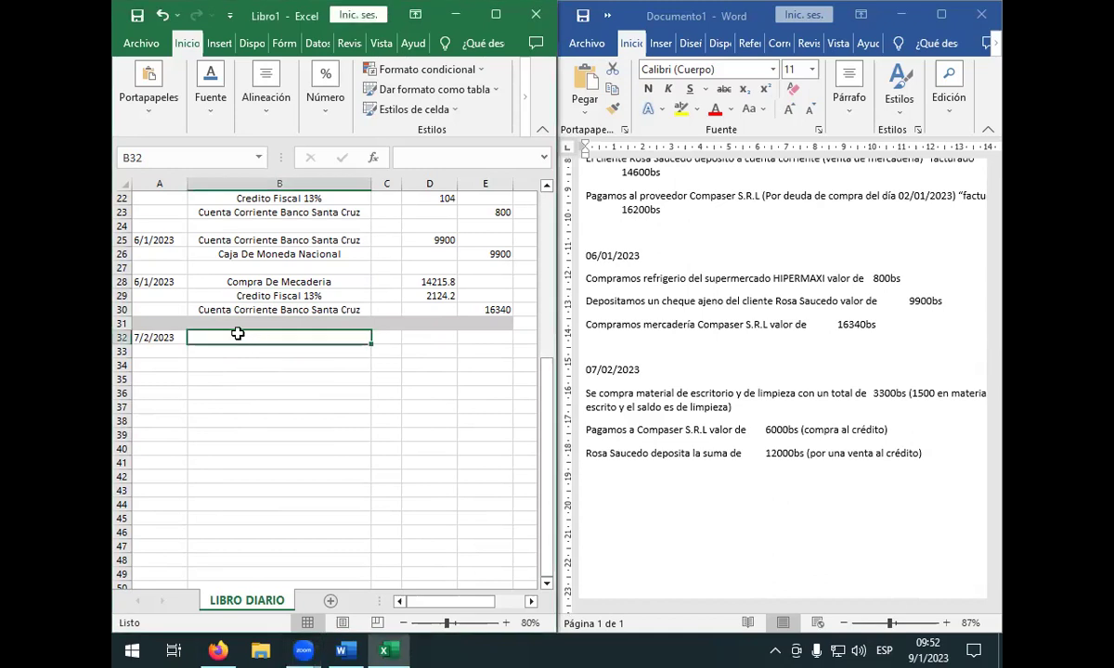
{"action": "type", "text": "N"}
{"action": "key", "text": "BackSpace"}
{"action": "type", "text": "Ms"}
{"action": "key", "text": "BackSpace"}
{"action": "type", "text": "aterial De Escritorio"}
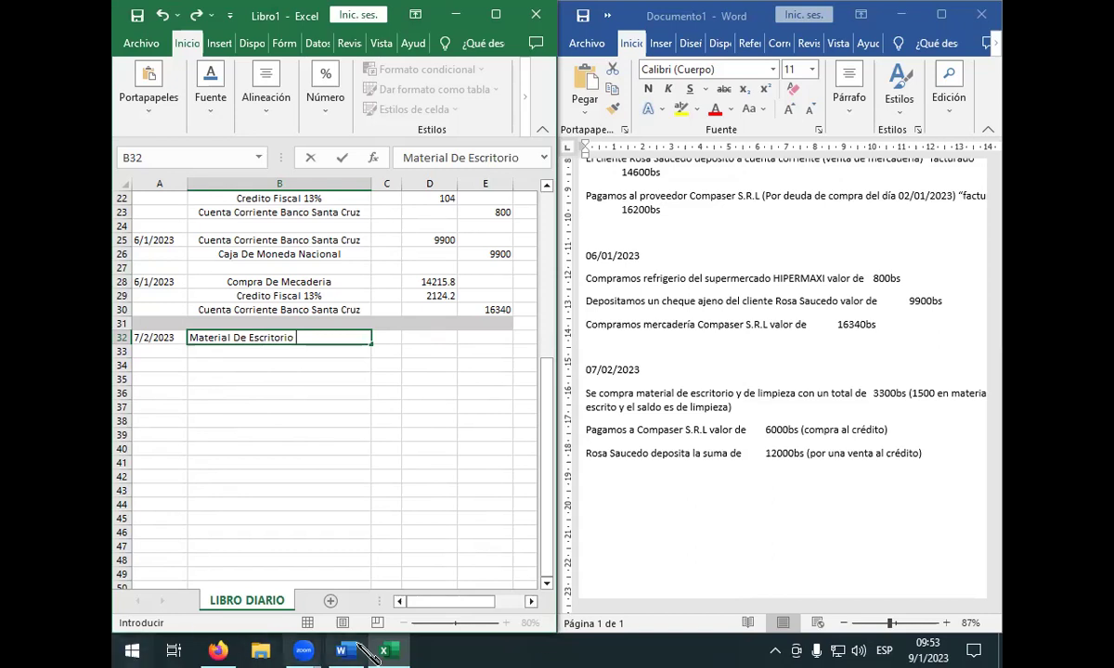
{"action": "left_click", "coordinate": [428, 336]}
- Enter the office supplies amount of 1500 in the credit cell E35
{"action": "left_click", "coordinate": [473, 380]}
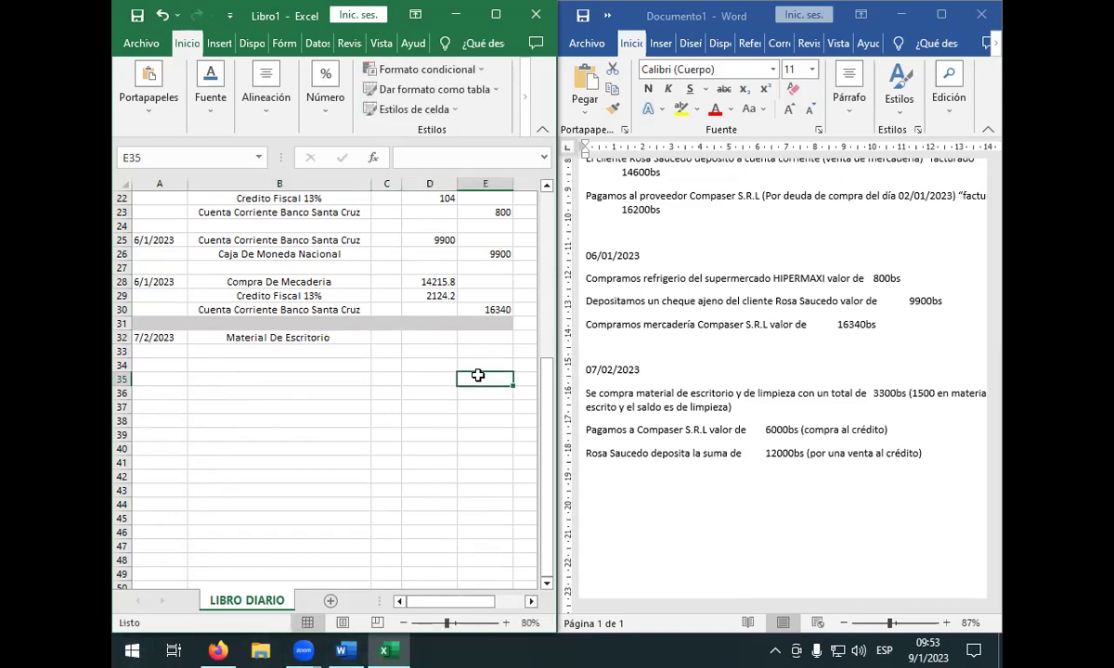
{"action": "type", "text": "1"}
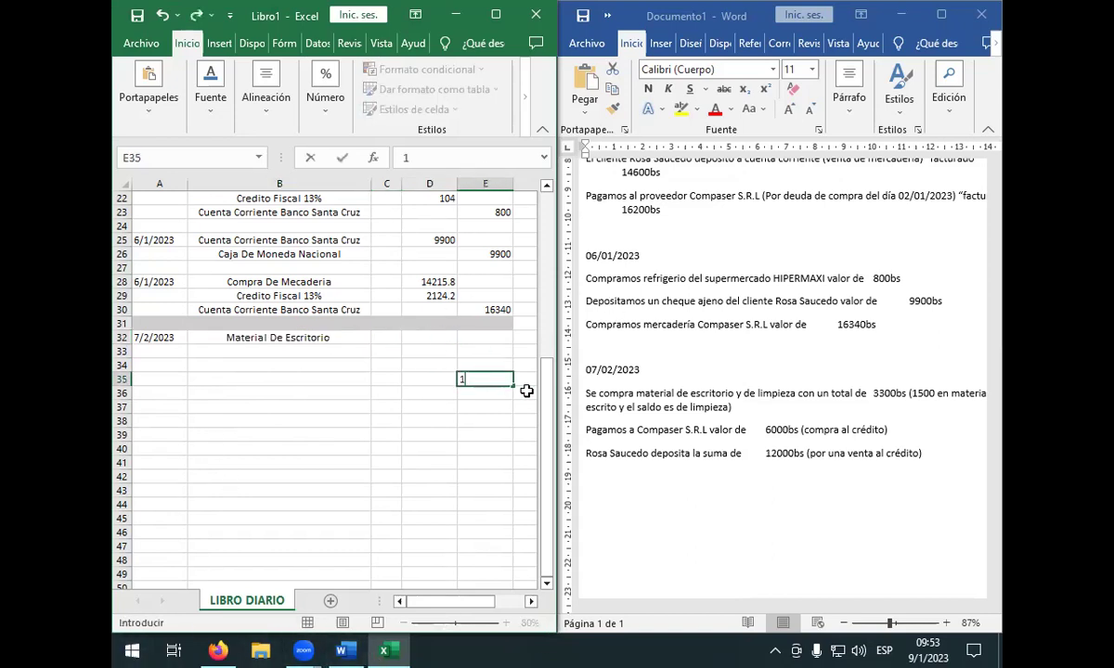
{"action": "type", "text": "500"}
- Calculate the Material De Escritorio debit in D32 with the formula +E35*87%
{"action": "left_click", "coordinate": [450, 337]}
{"action": "type", "text": "+"}
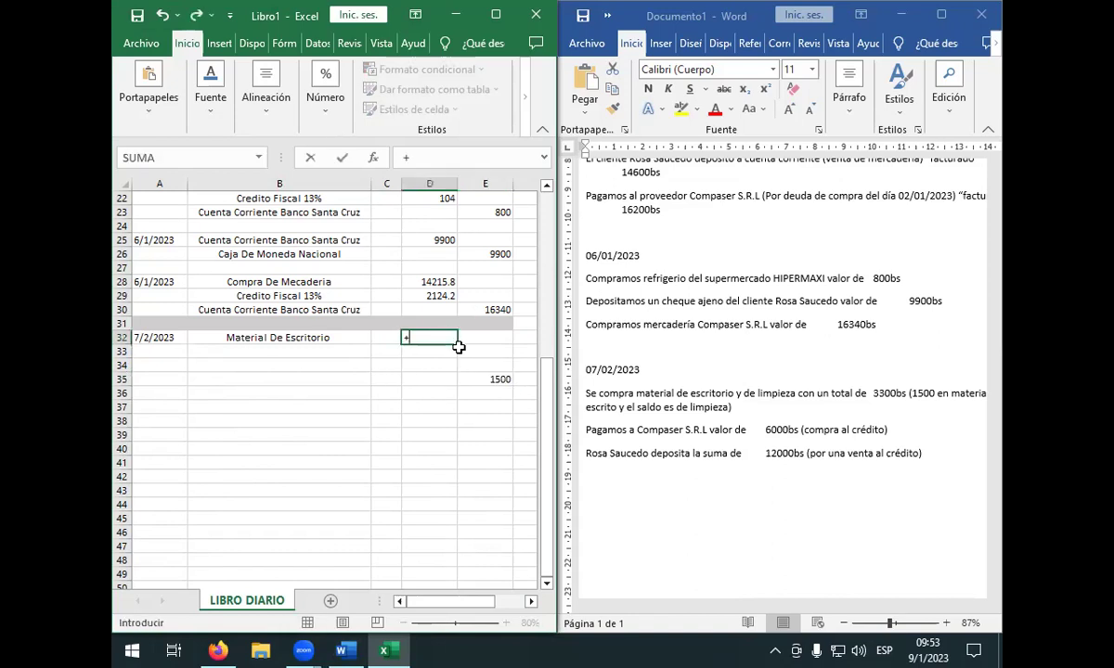
{"action": "left_click", "coordinate": [500, 382]}
{"action": "type", "text": "*87"}
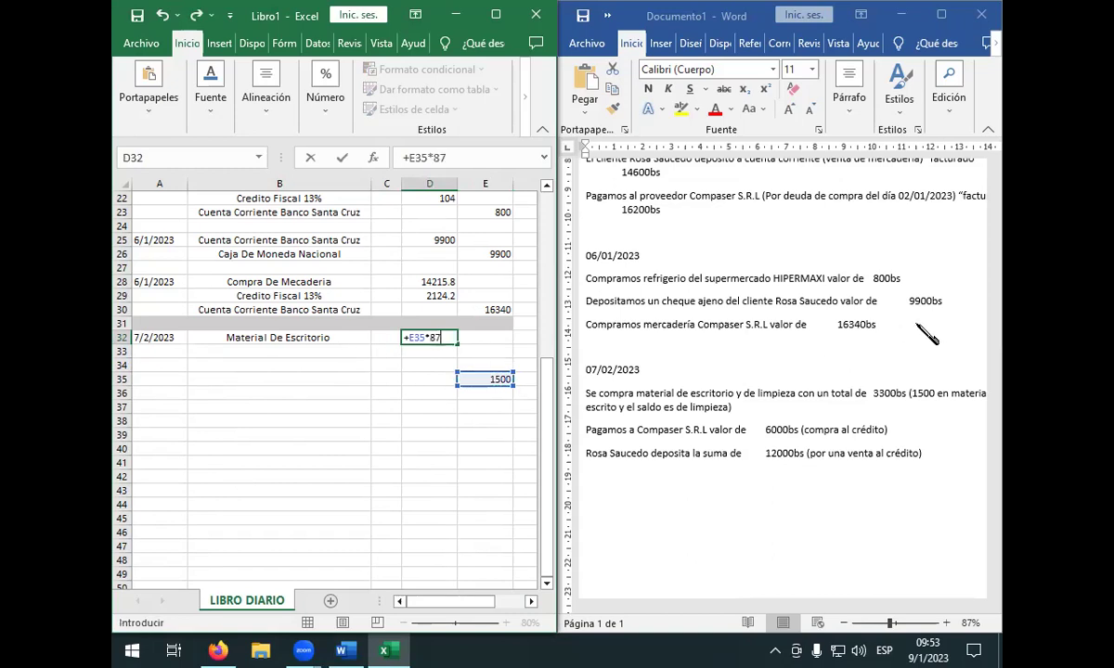
{"action": "type", "text": "65"}
{"action": "type", "text": "%"}
{"action": "key", "text": "Return"}
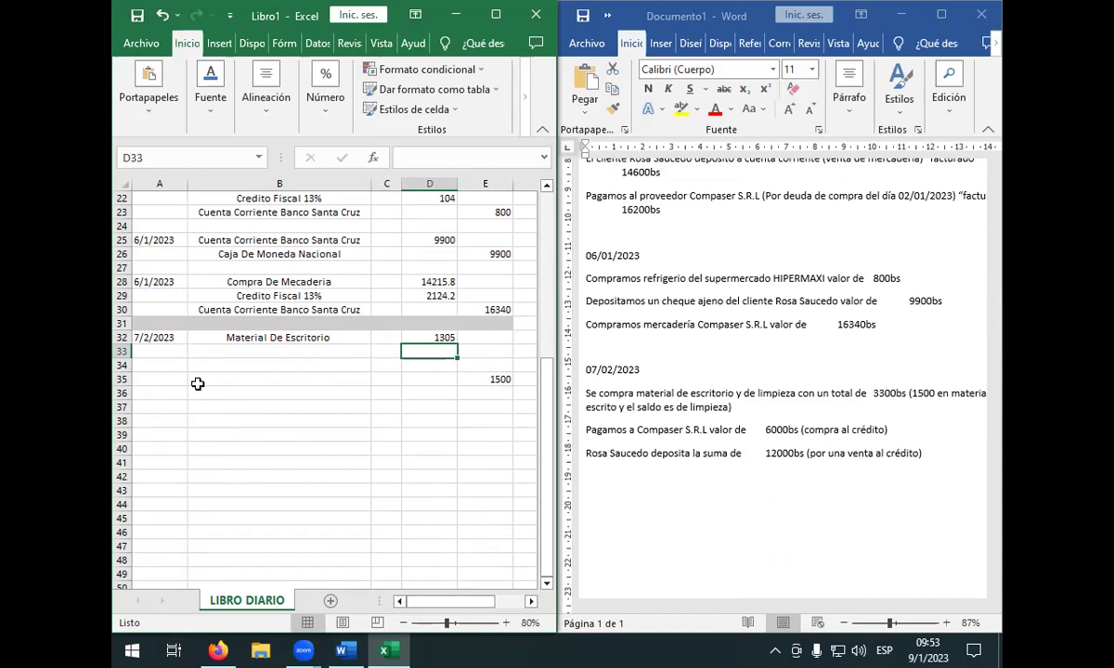
- Enter the account name Material De Limpieza in B33, reworking the suggested Material De Escritorio text
{"action": "left_click", "coordinate": [215, 350]}
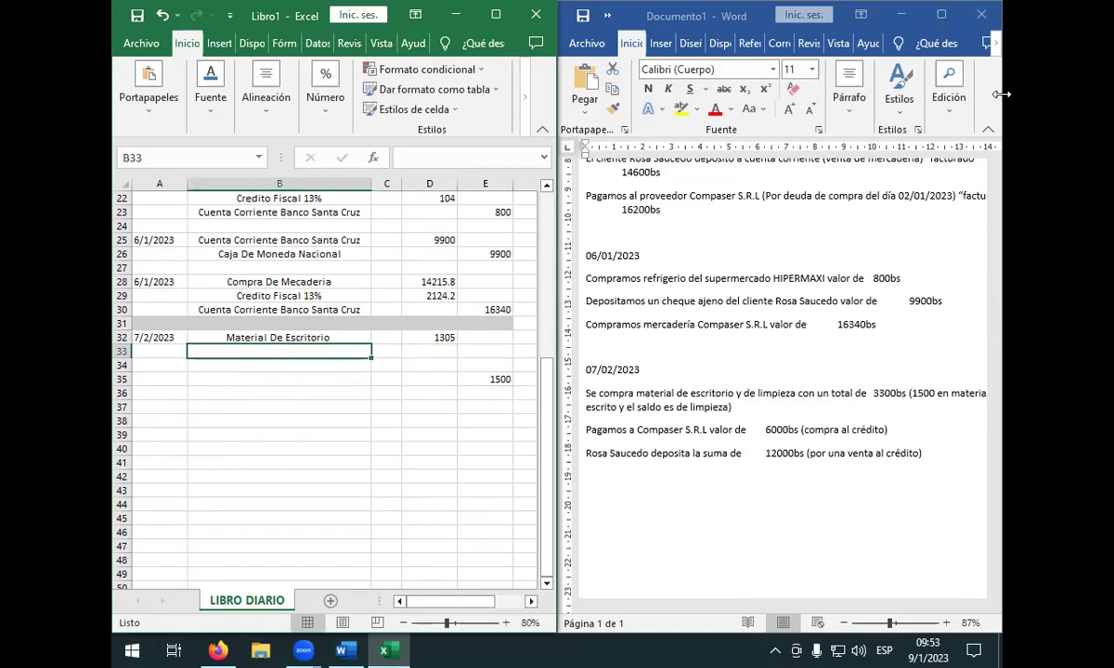
{"action": "type", "text": "Material De Escritorio"}
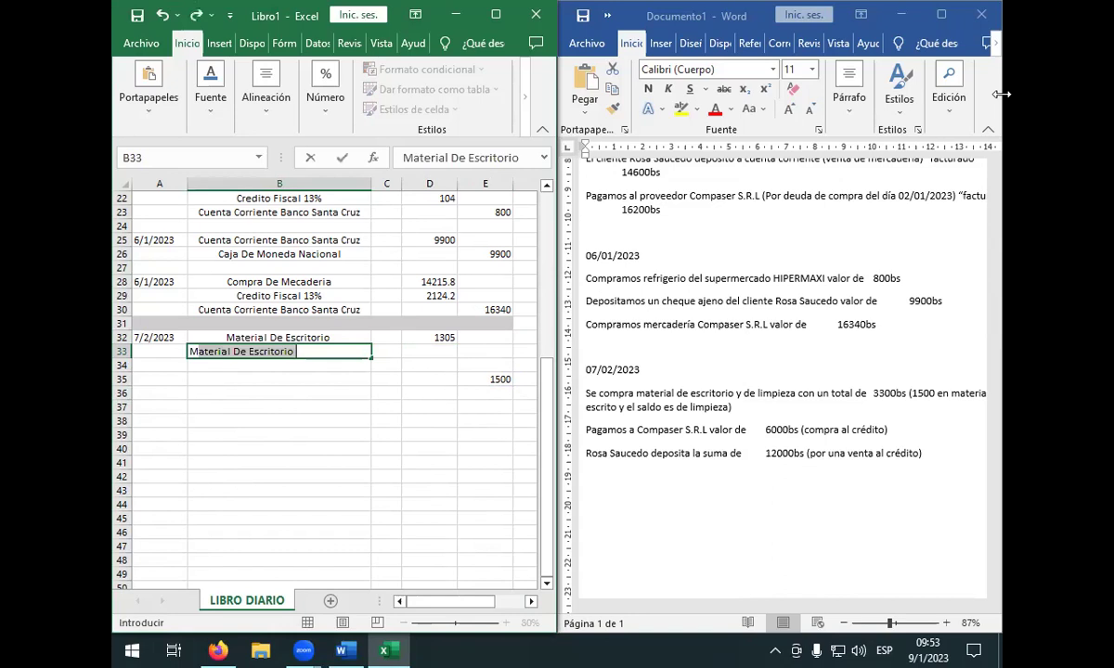
{"action": "key", "text": "ctrl+Return"}
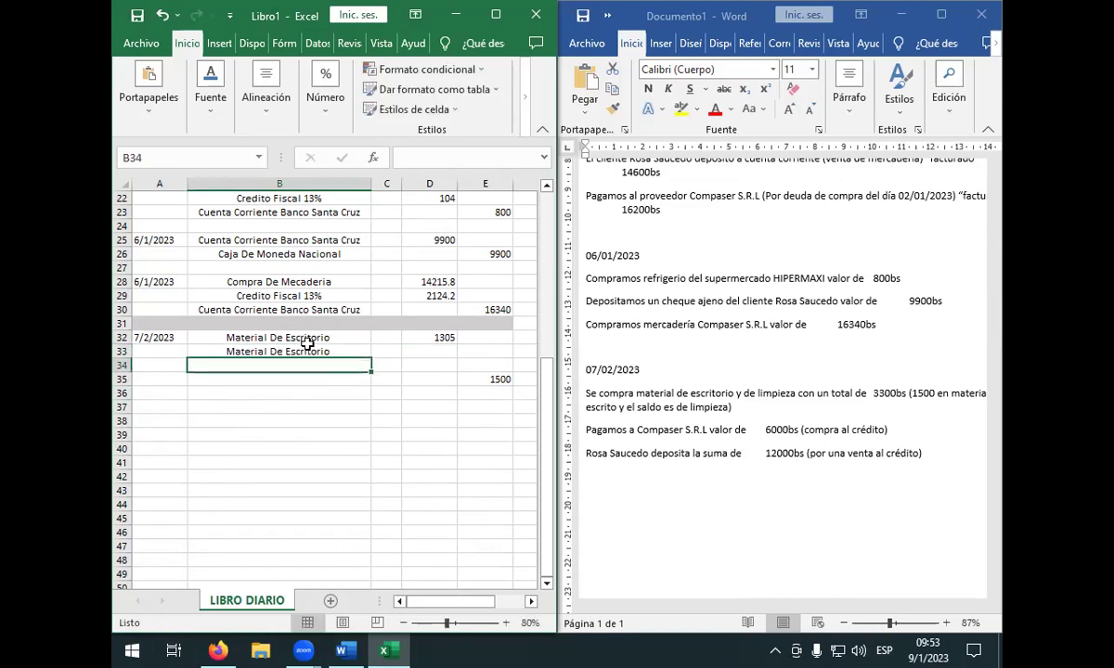
{"action": "left_click_drag", "start_coordinate": [517, 158], "coordinate": [460, 161]}
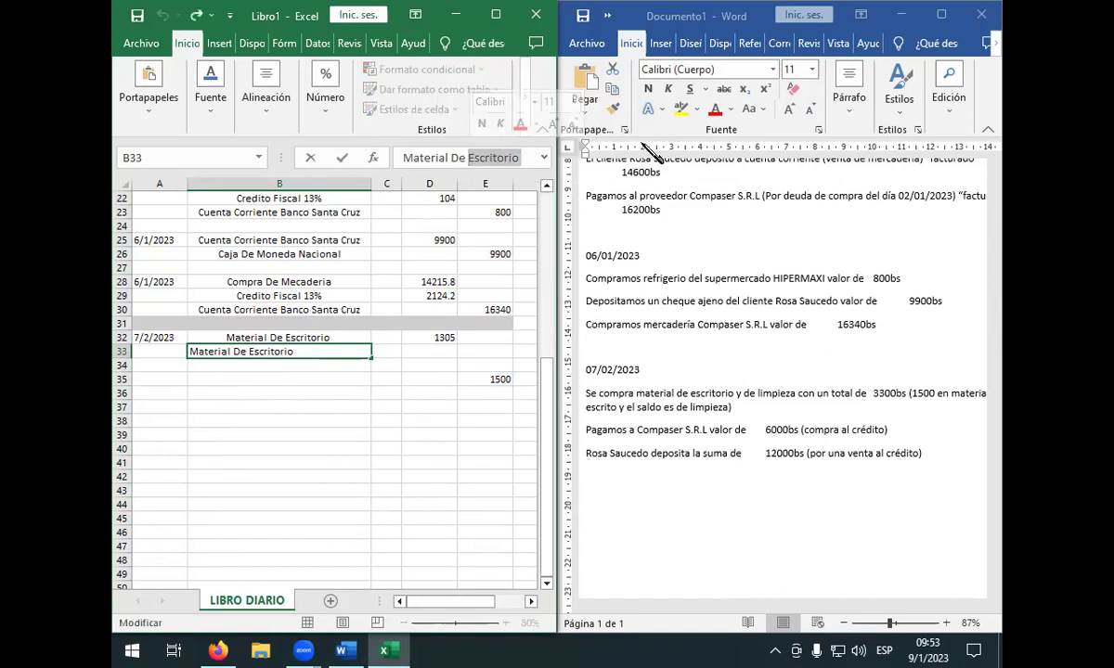
{"action": "type", "text": "Limpiwn"}
{"action": "key", "text": "BackSpace"}
{"action": "key", "text": "BackSpace"}
{"action": "type", "text": "en"}
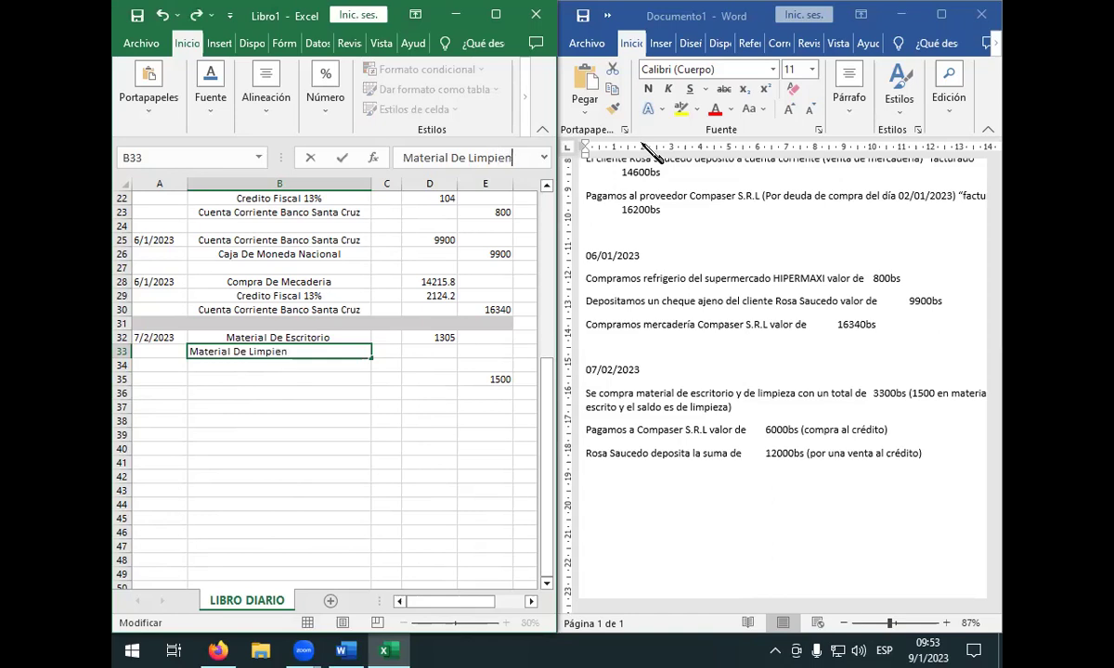
{"action": "key", "text": "BackSpace"}
{"action": "type", "text": "za"}
- Calculate the Material De Limpieza debit in D33 with the formula +E35*87%
{"action": "left_click", "coordinate": [439, 353]}
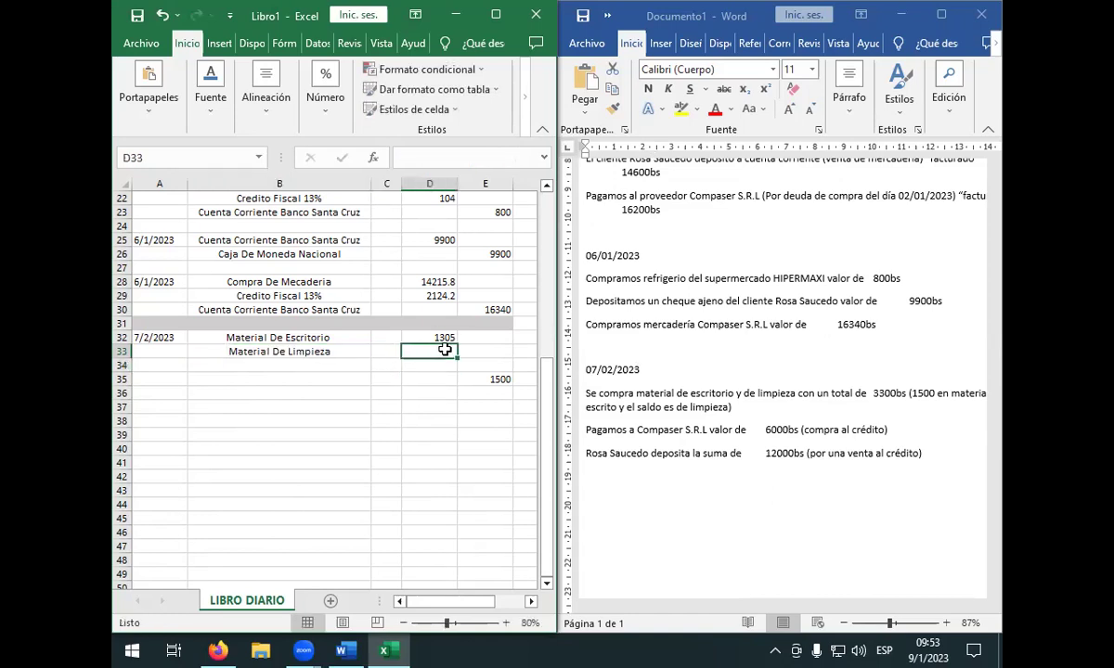
{"action": "type", "text": "+"}
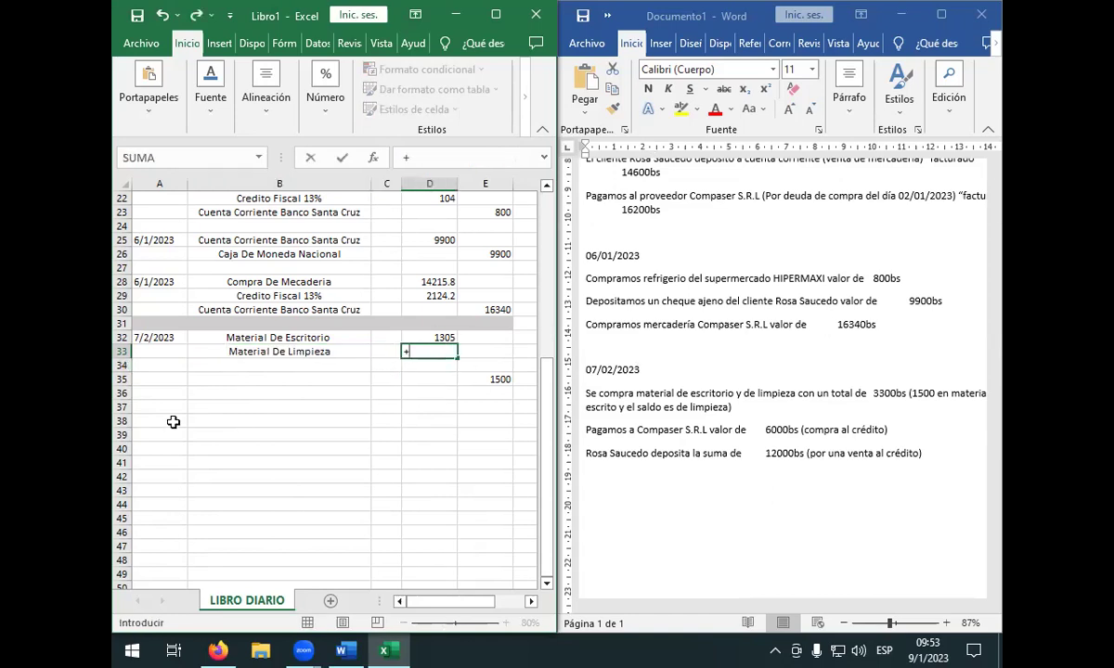
{"action": "left_click", "coordinate": [501, 382]}
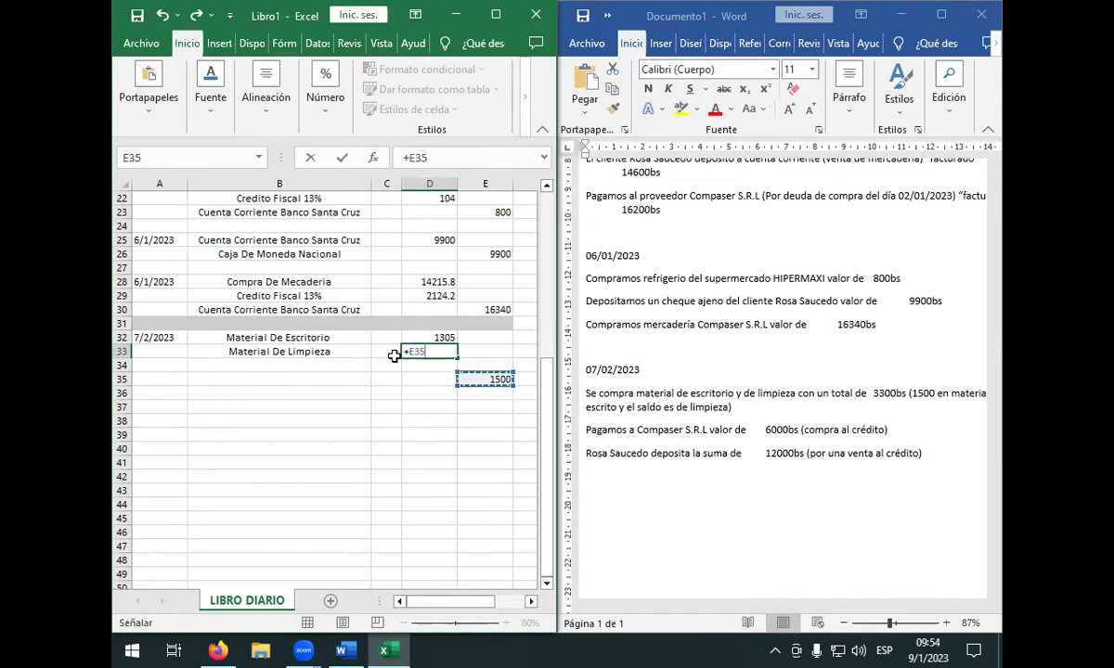
{"action": "type", "text": "*"}
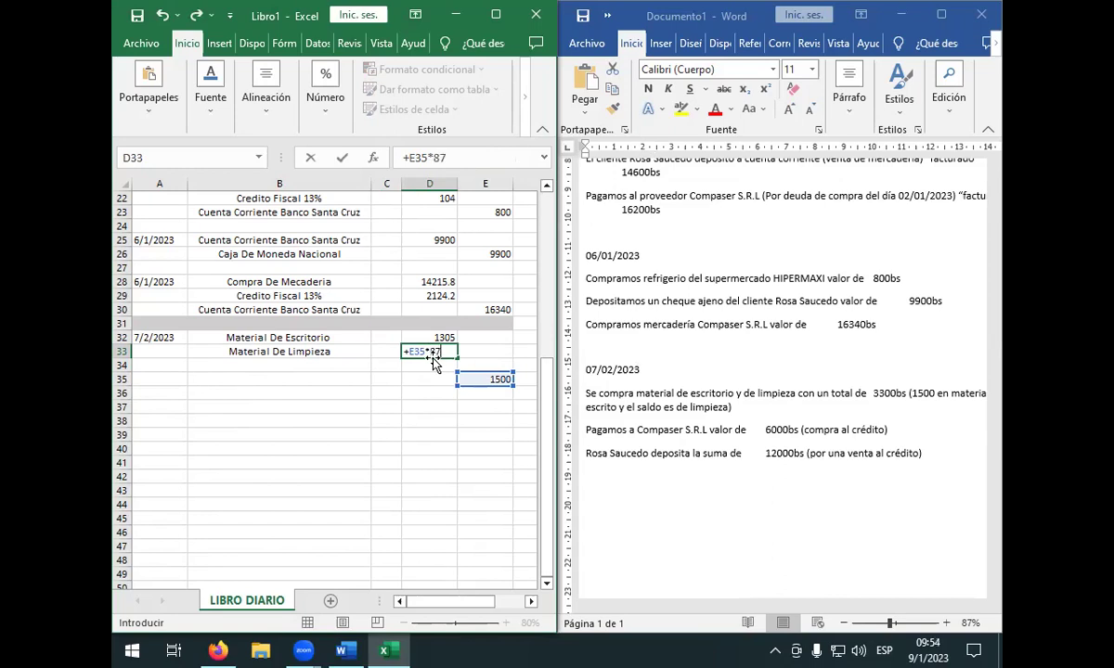
{"action": "type", "text": "87%"}
{"action": "key", "text": "Return"}
{"action": "left_click", "coordinate": [413, 338]}
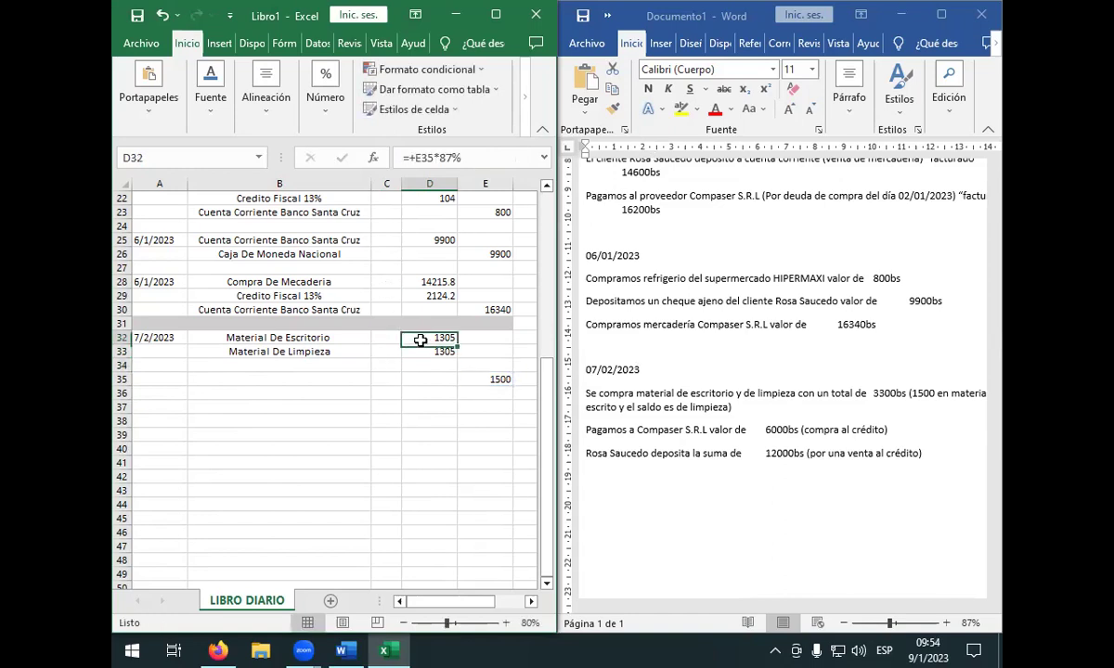
{"action": "left_click", "coordinate": [430, 354]}
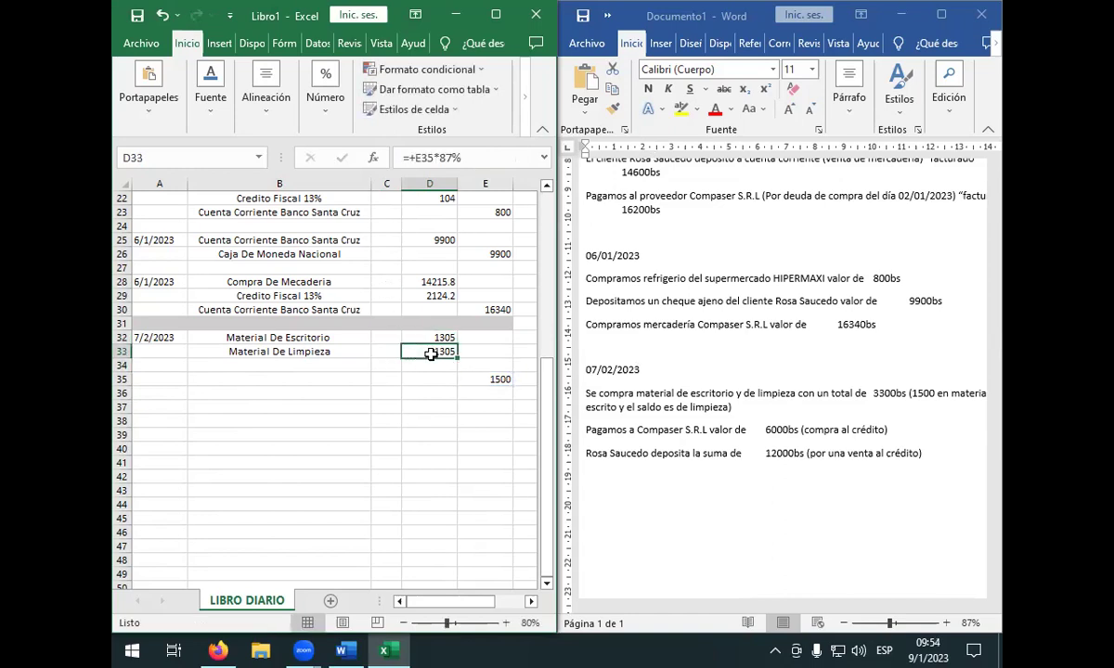
{"action": "left_click", "coordinate": [426, 156]}
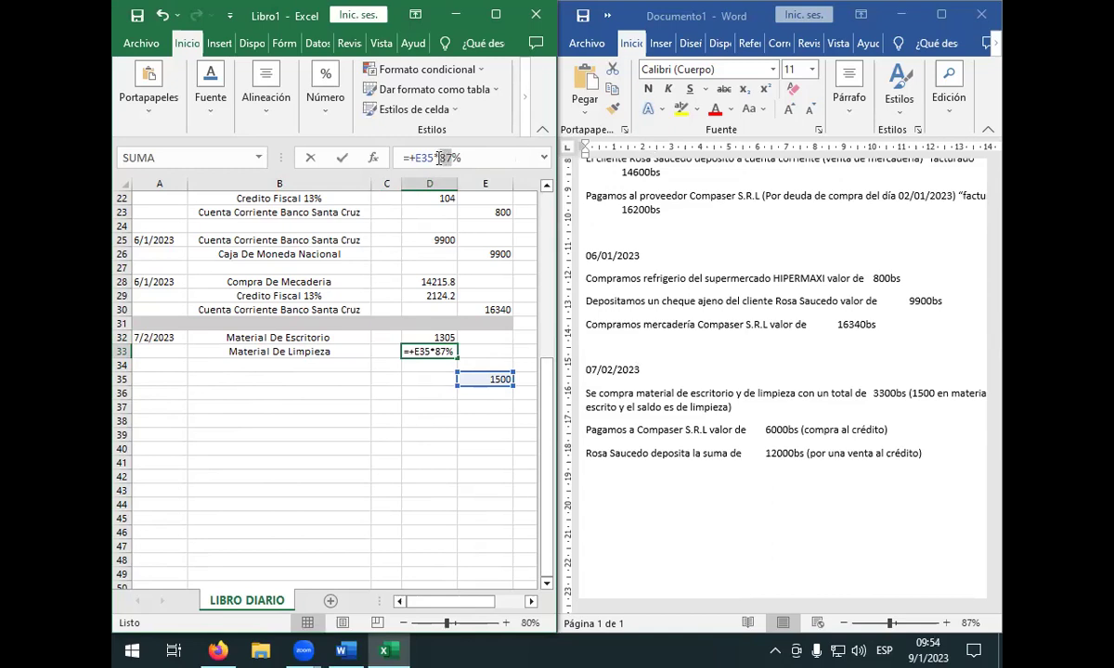
{"action": "left_click", "coordinate": [258, 369]}
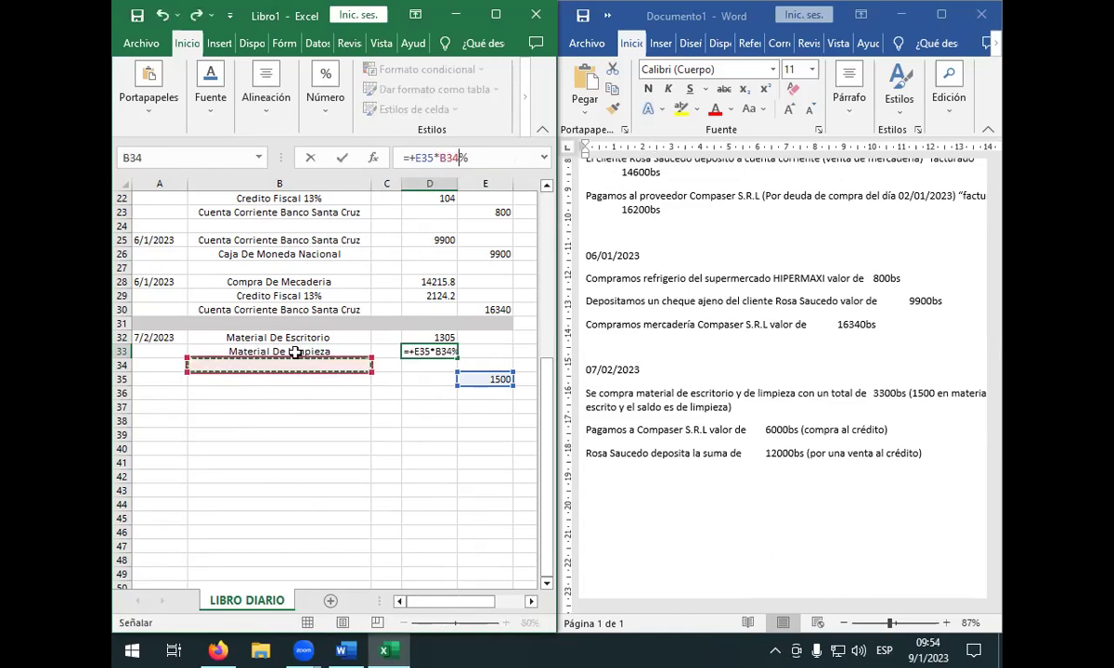
{"action": "key", "text": "Return"}
{"action": "left_click", "coordinate": [435, 351]}
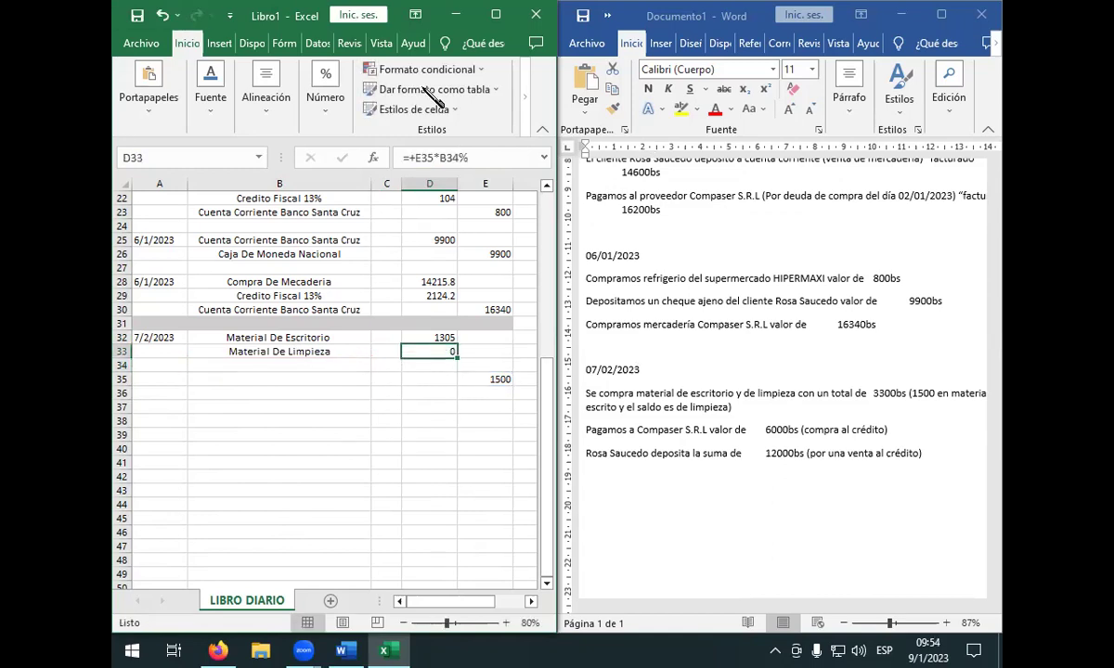
- Try to replace the Material De Limpieza formula in D33 with a reference to a column D cell
{"action": "left_click", "coordinate": [475, 158]}
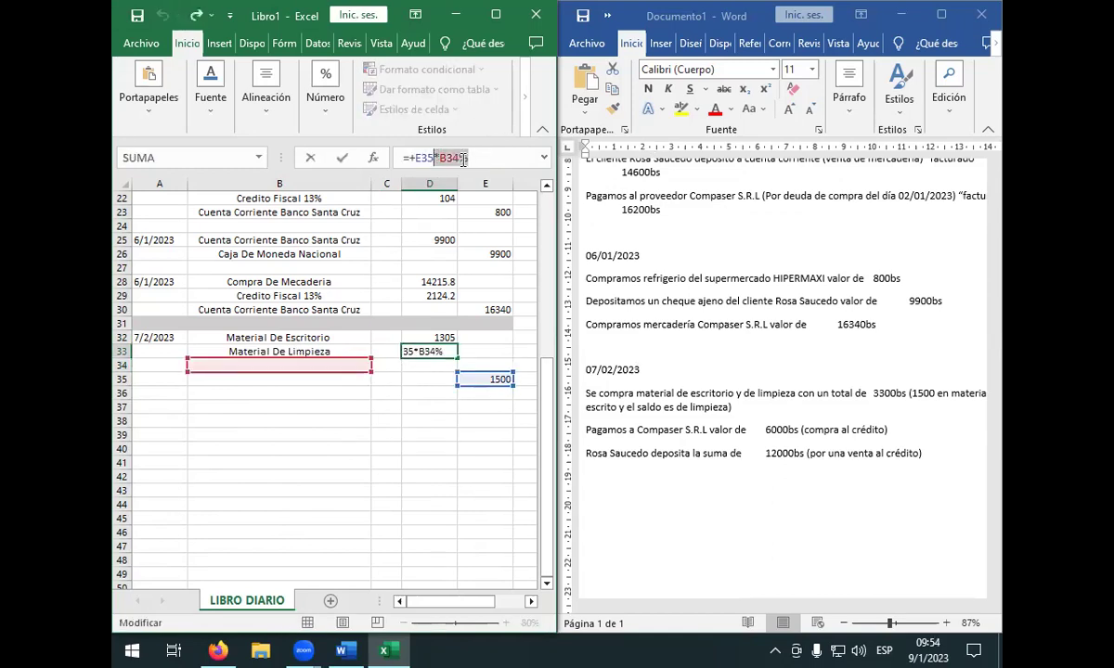
{"action": "key", "text": "BackSpace"}
{"action": "key", "text": "BackSpace"}
{"action": "key", "text": "BackSpace"}
{"action": "key", "text": "BackSpace"}
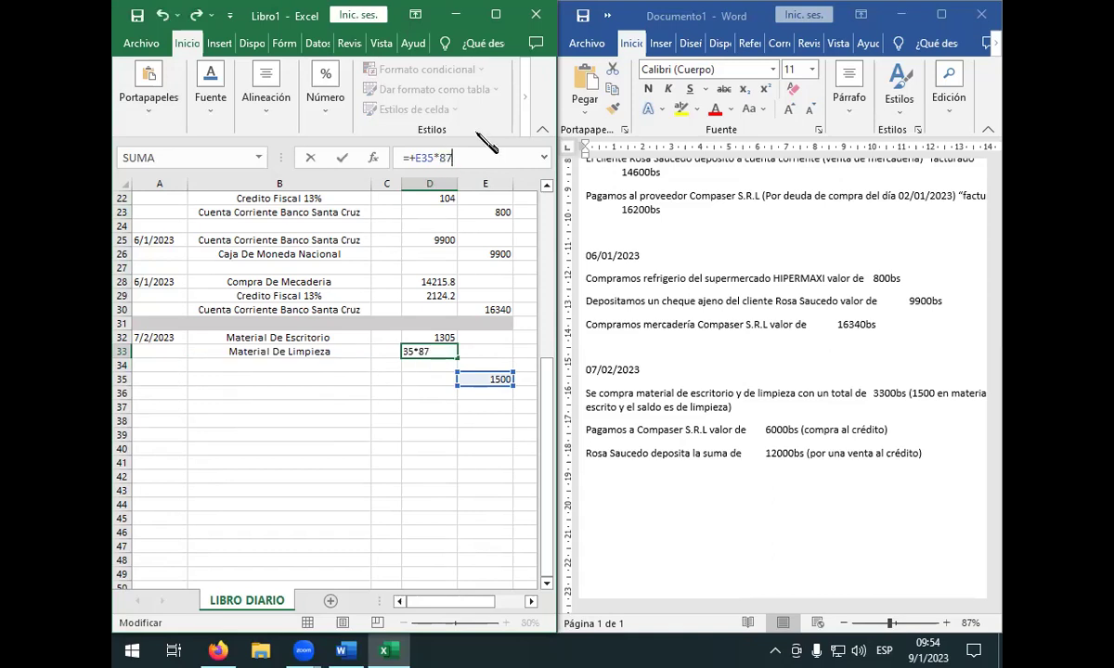
{"action": "key", "text": "BackSpace"}
{"action": "key", "text": "BackSpace"}
{"action": "key", "text": "BackSpace"}
{"action": "key", "text": "BackSpace"}
{"action": "key", "text": "BackSpace"}
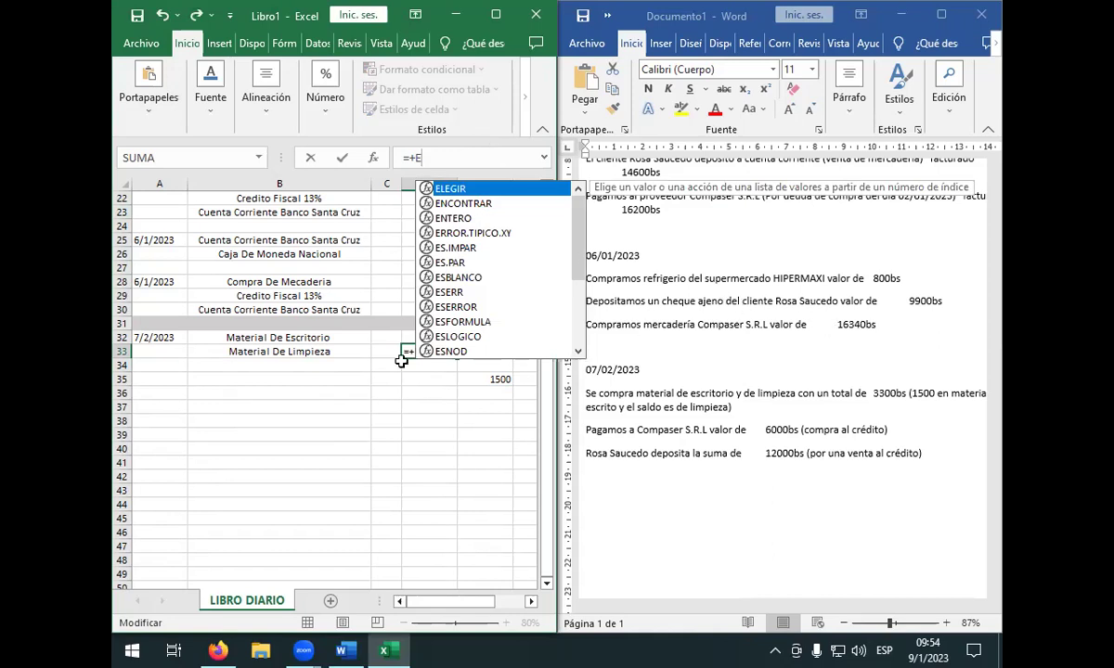
{"action": "key", "text": "BackSpace"}
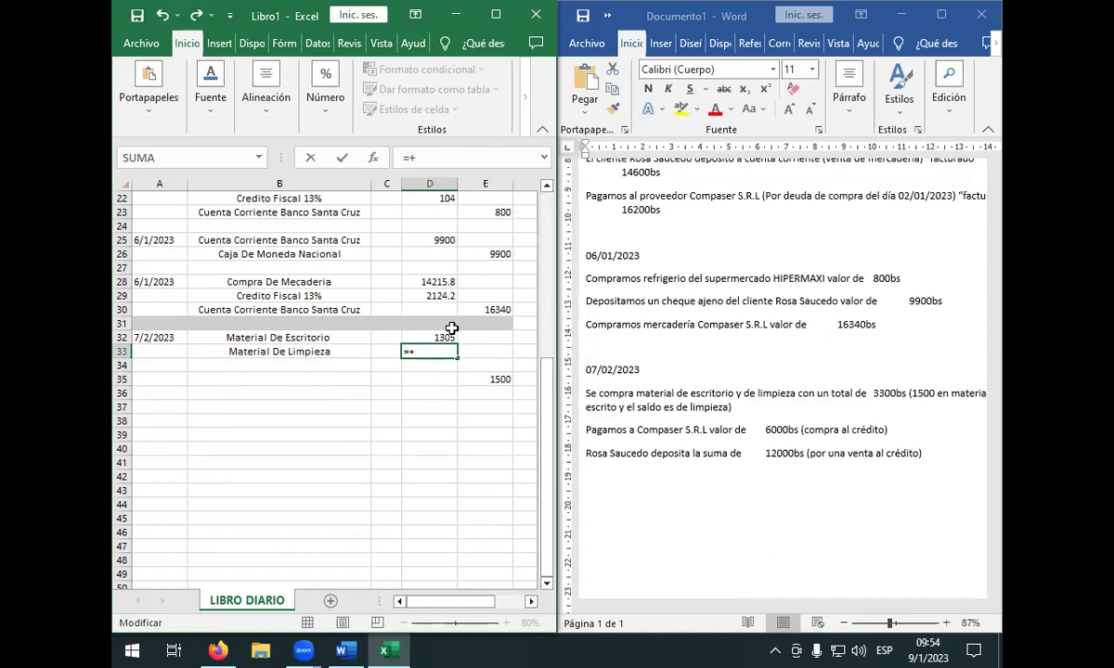
{"action": "left_click", "coordinate": [436, 337]}
{"action": "type", "text": "*100"}
- Clear the credit cell E35 and base the Material De Escritorio debit in D32 on the fixed amount, as =+1500*87%
{"action": "left_click", "coordinate": [495, 375]}
{"action": "key", "text": "Delete"}
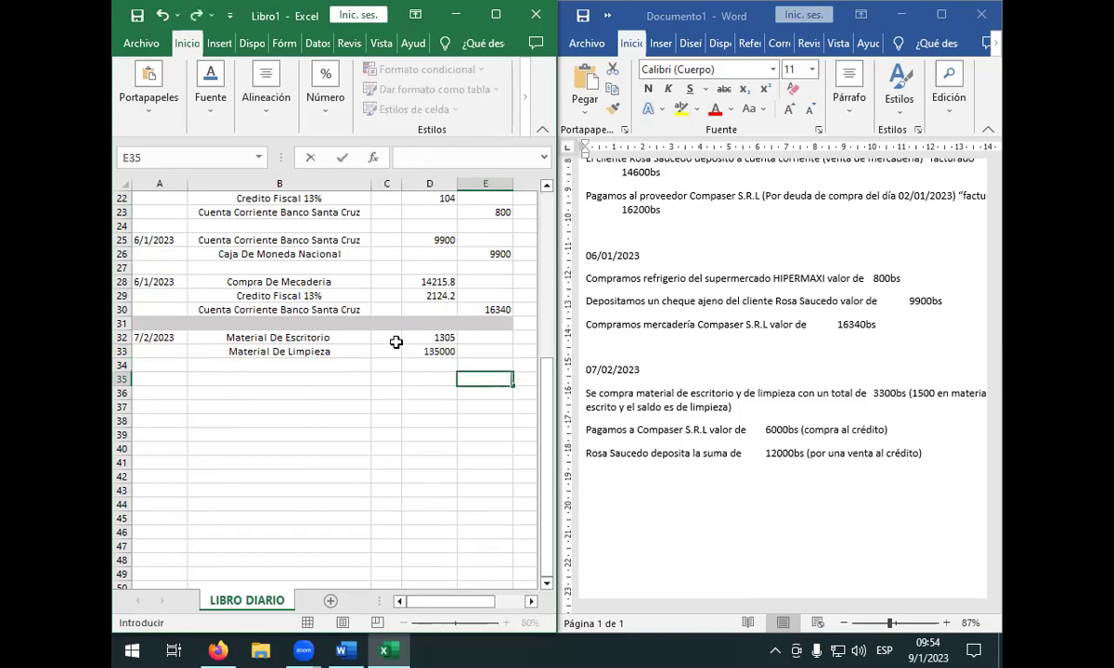
{"action": "left_click", "coordinate": [452, 340]}
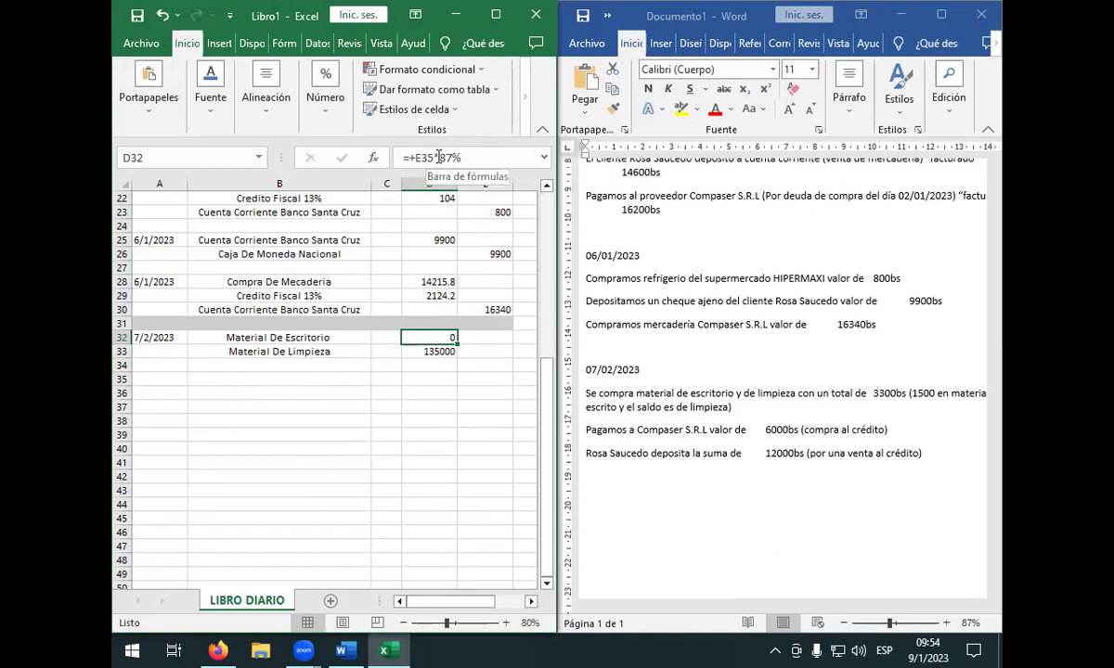
{"action": "double_click", "coordinate": [419, 158]}
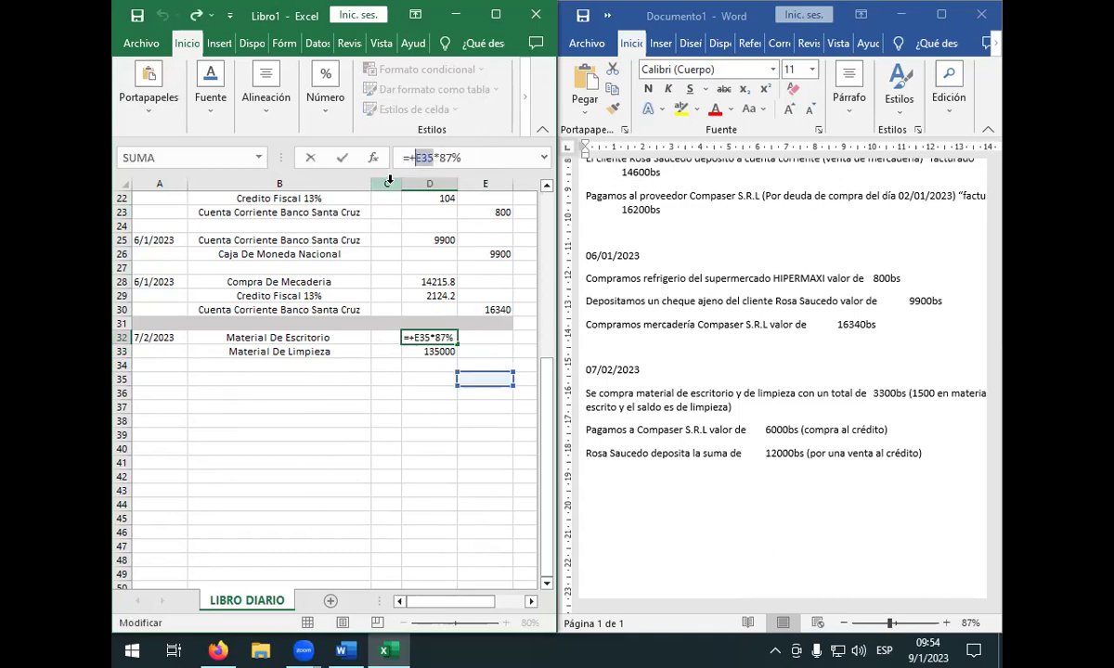
{"action": "type", "text": "1500"}
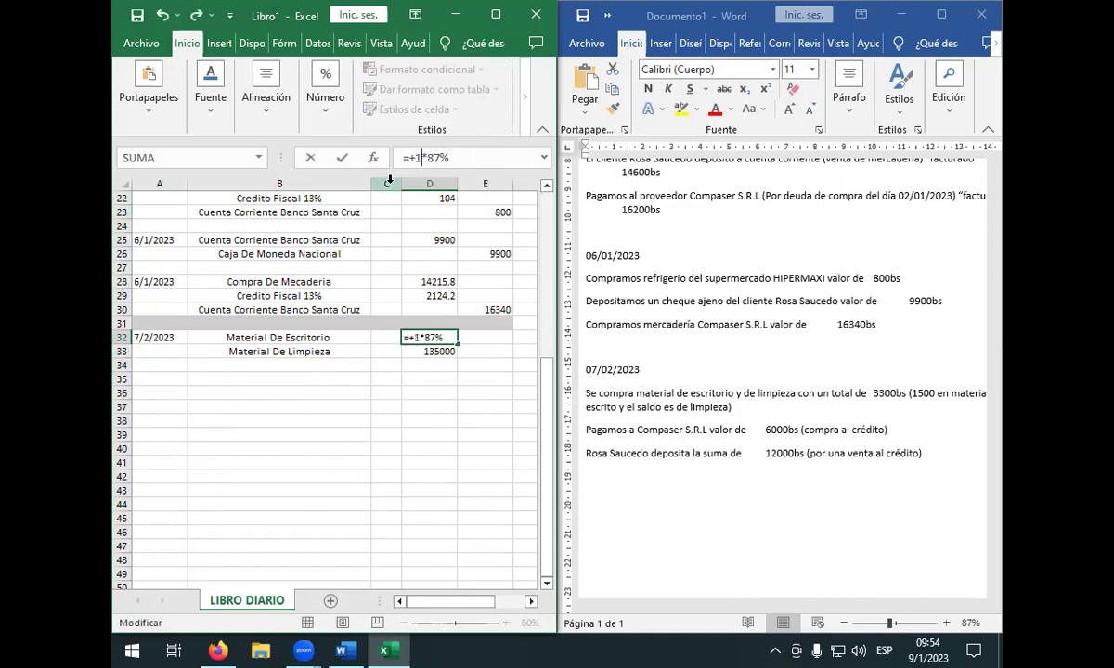
{"action": "key", "text": "Return"}
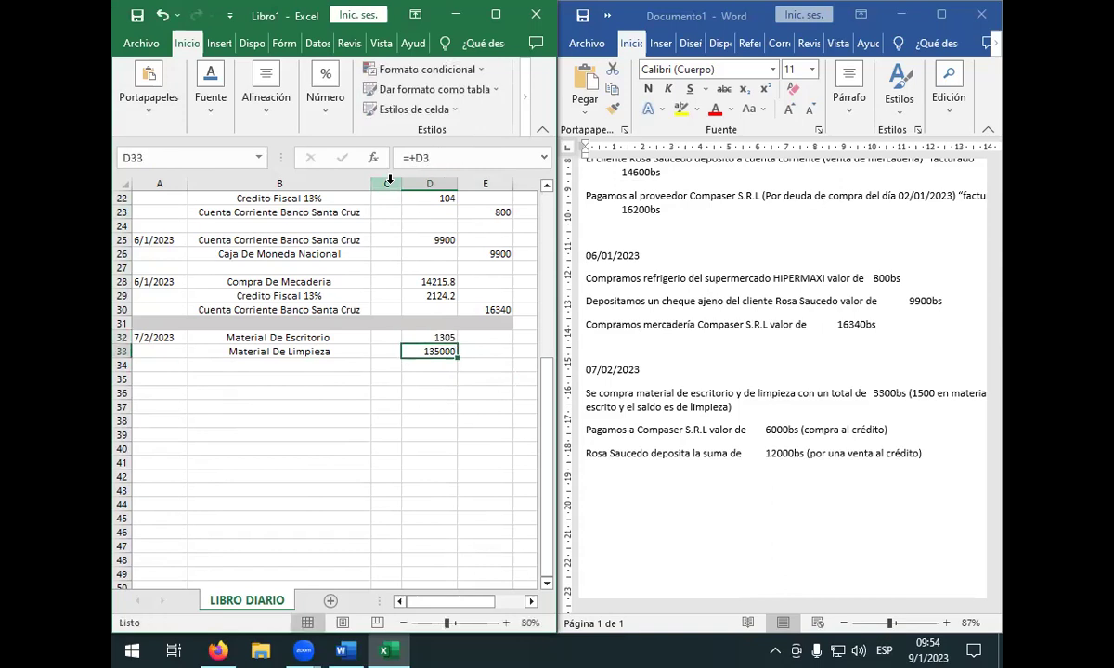
- Set the Material De Limpieza debit in D33 to the formula =+1800*87%
{"action": "key", "text": "F2"}
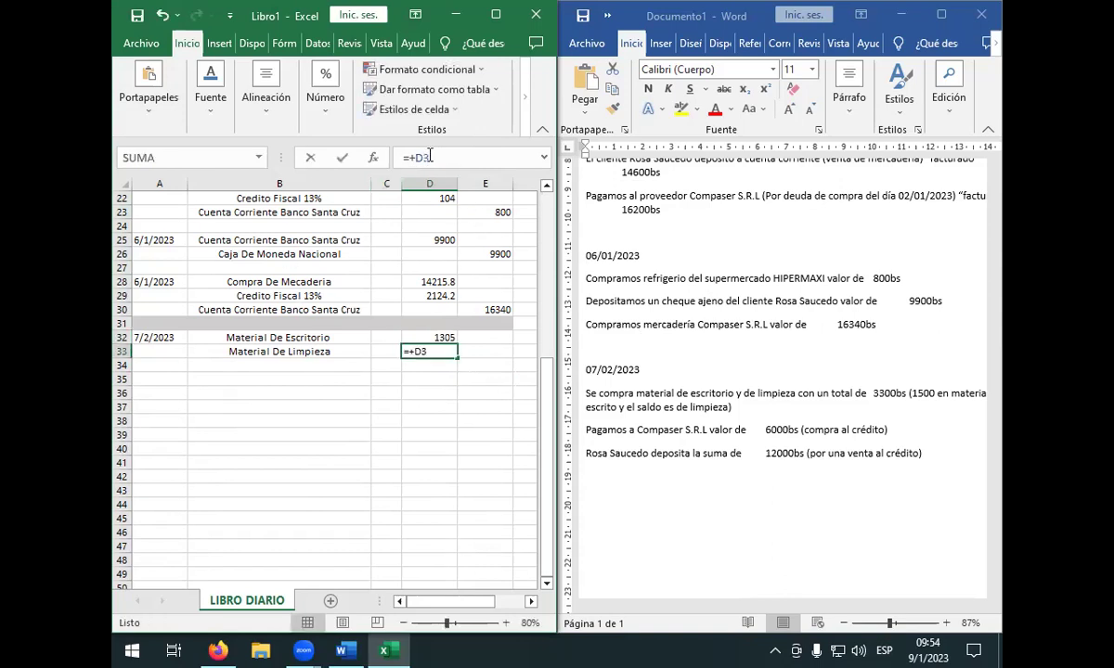
{"action": "key", "text": "BackSpace"}
{"action": "key", "text": "BackSpace"}
{"action": "key", "text": "BackSpace"}
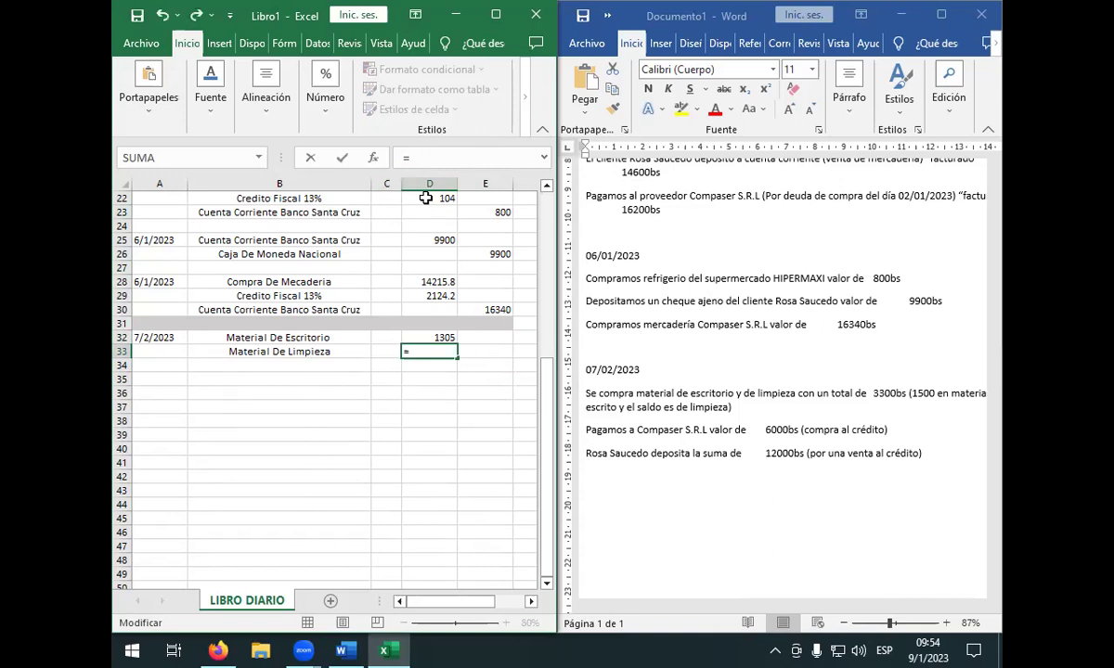
{"action": "type", "text": "+1800*87"}
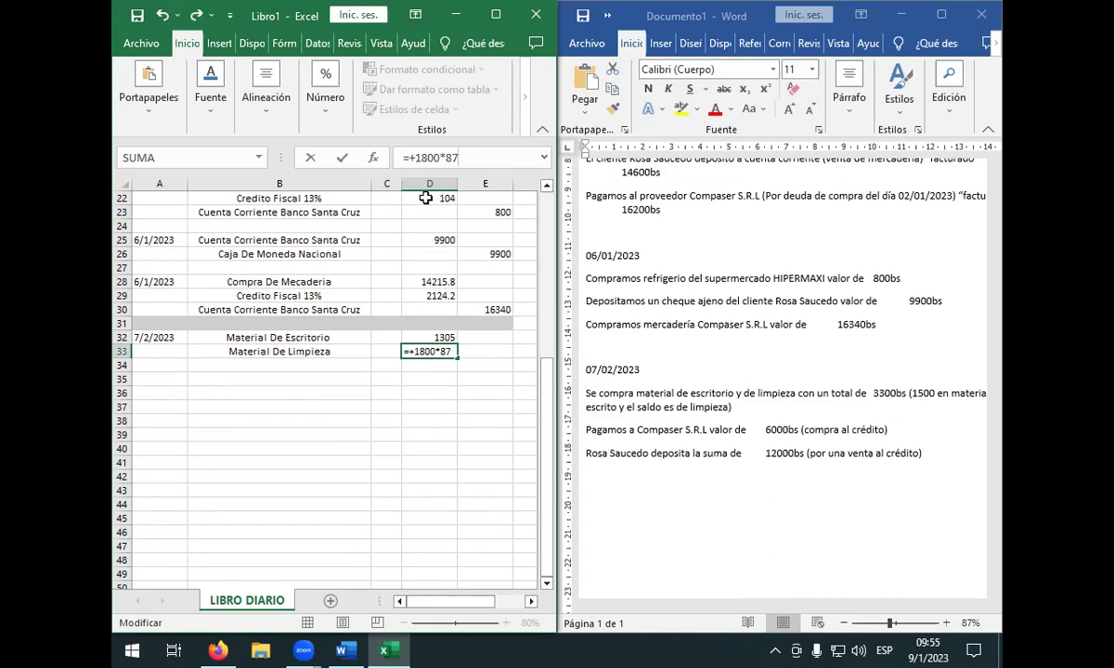
{"action": "type", "text": "%"}
{"action": "key", "text": "Return"}
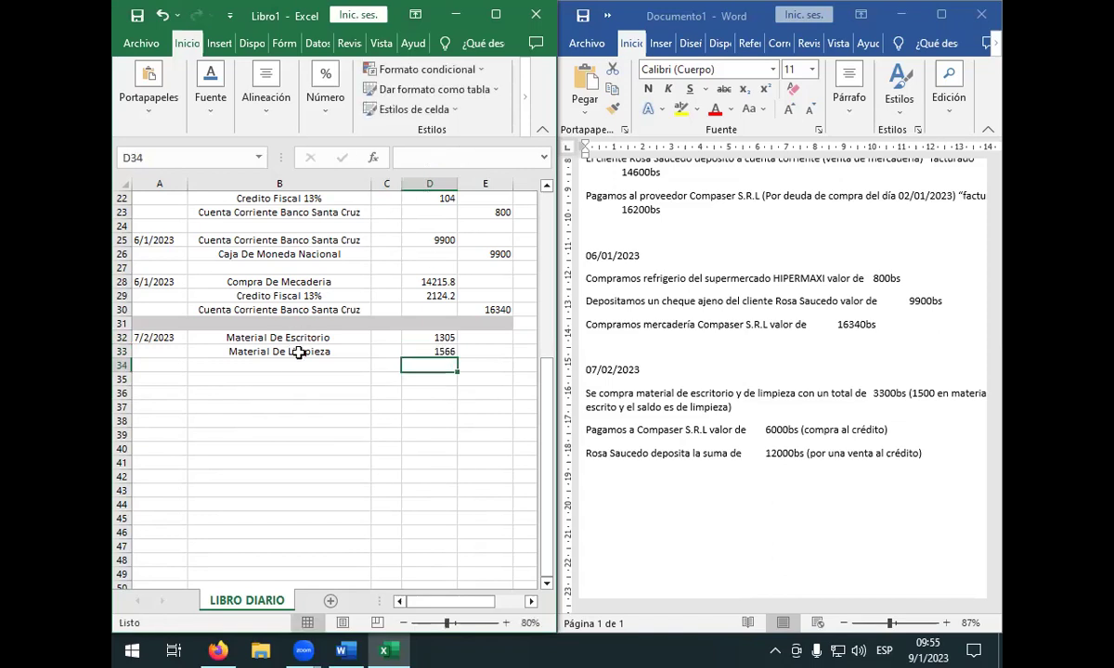
- Copy the Credito Fiscal 13% account name into B34 and calculate its debit in D34 with +3300*13%
{"action": "left_click", "coordinate": [271, 295]}
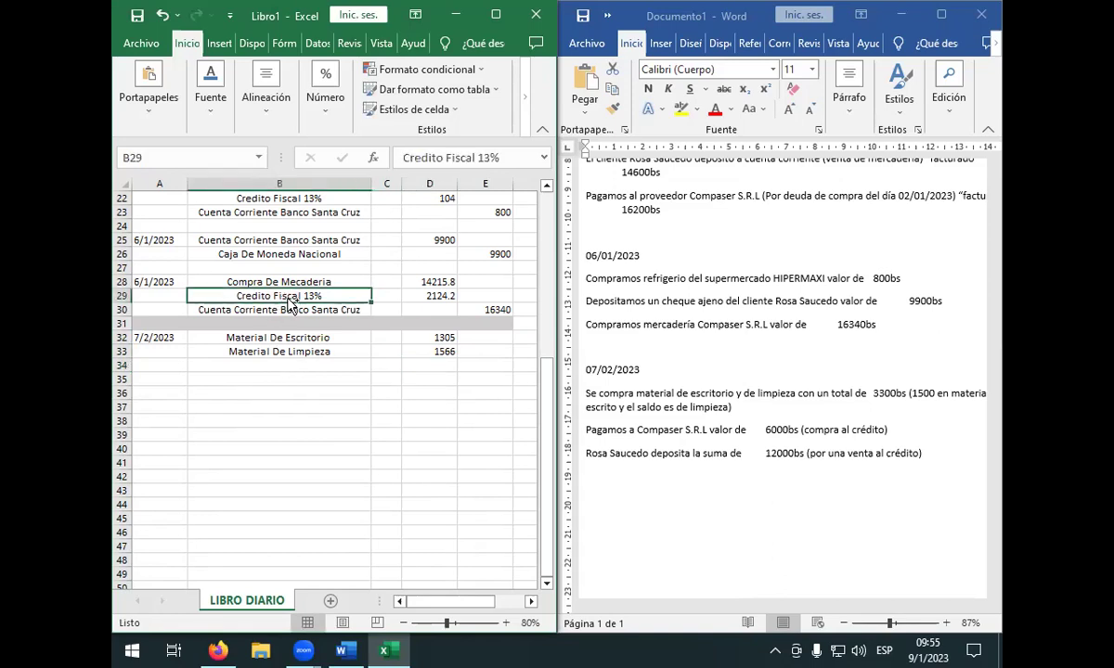
{"action": "key", "text": "ctrl+c"}
{"action": "left_click", "coordinate": [279, 366]}
{"action": "key", "text": "Return"}
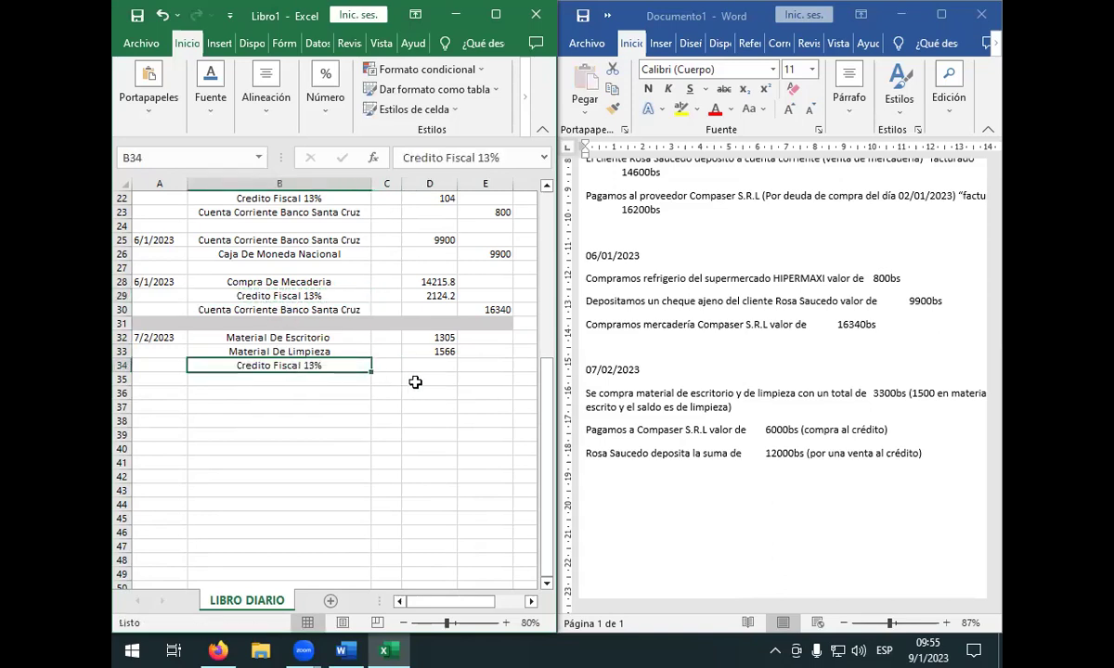
{"action": "left_click", "coordinate": [430, 368]}
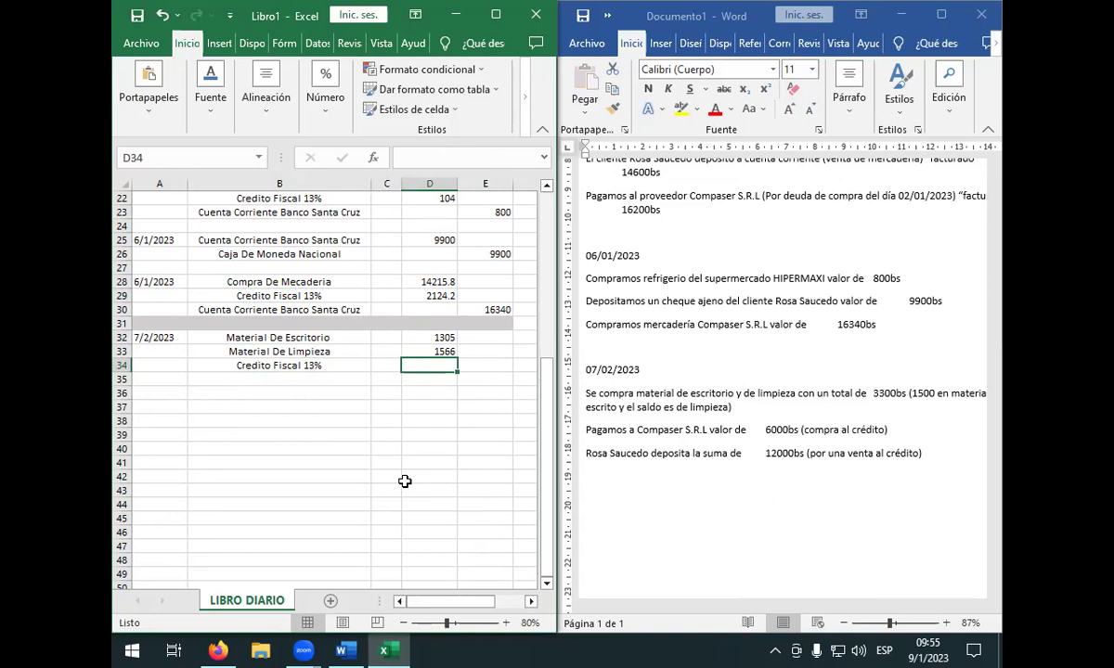
{"action": "type", "text": "+3300"}
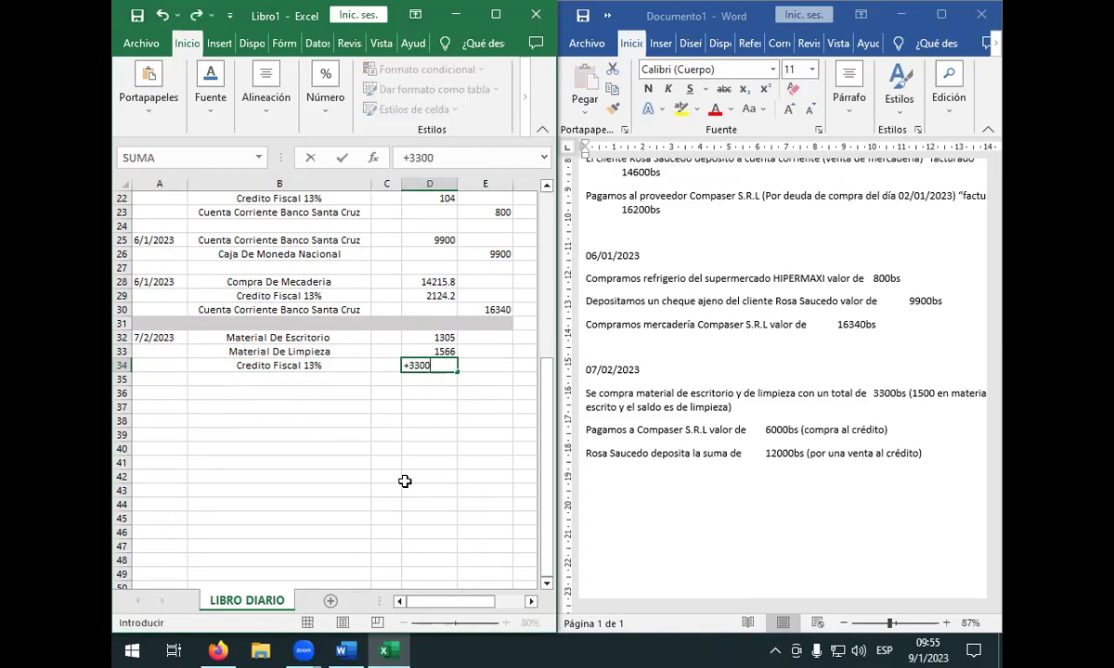
{"action": "type", "text": "*13%"}
{"action": "key", "text": "Return"}
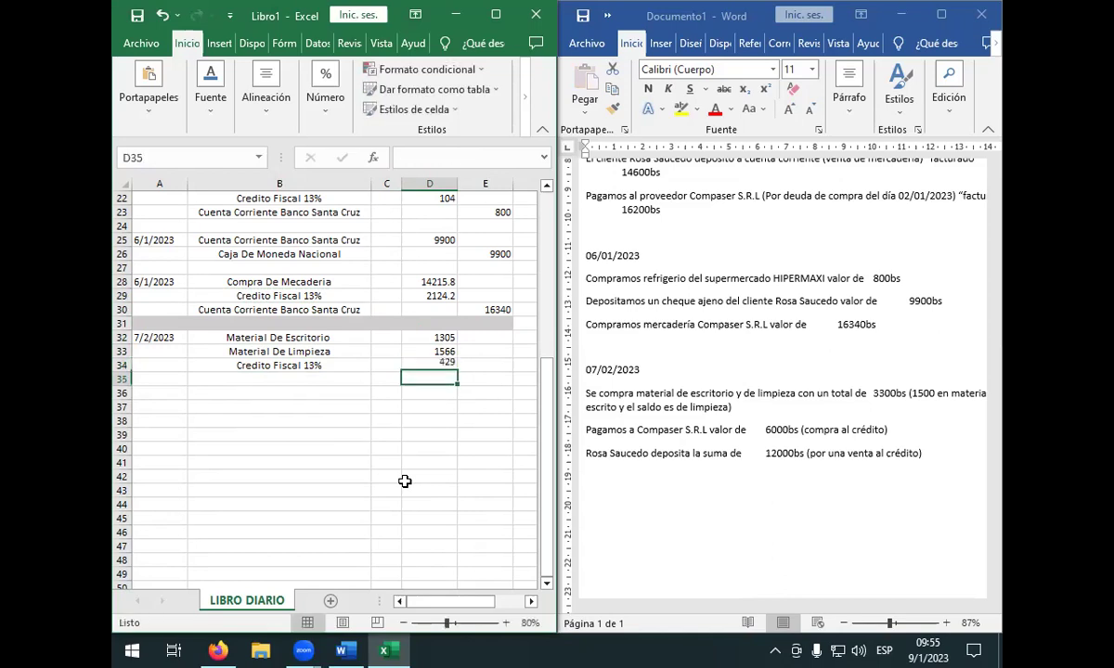
- Copy the account name Cuenta Corriente Banco Santa Cruz from B30 into B35
{"action": "left_click", "coordinate": [266, 313]}
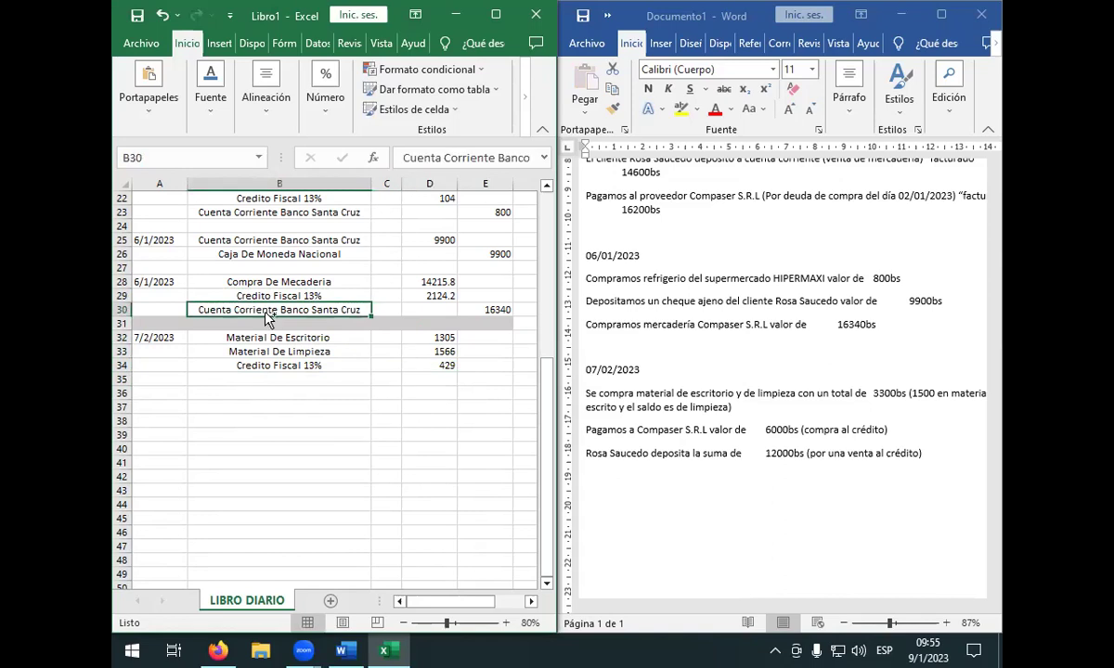
{"action": "key", "text": "ctrl+c"}
{"action": "left_click", "coordinate": [265, 377]}
{"action": "key", "text": "Return"}
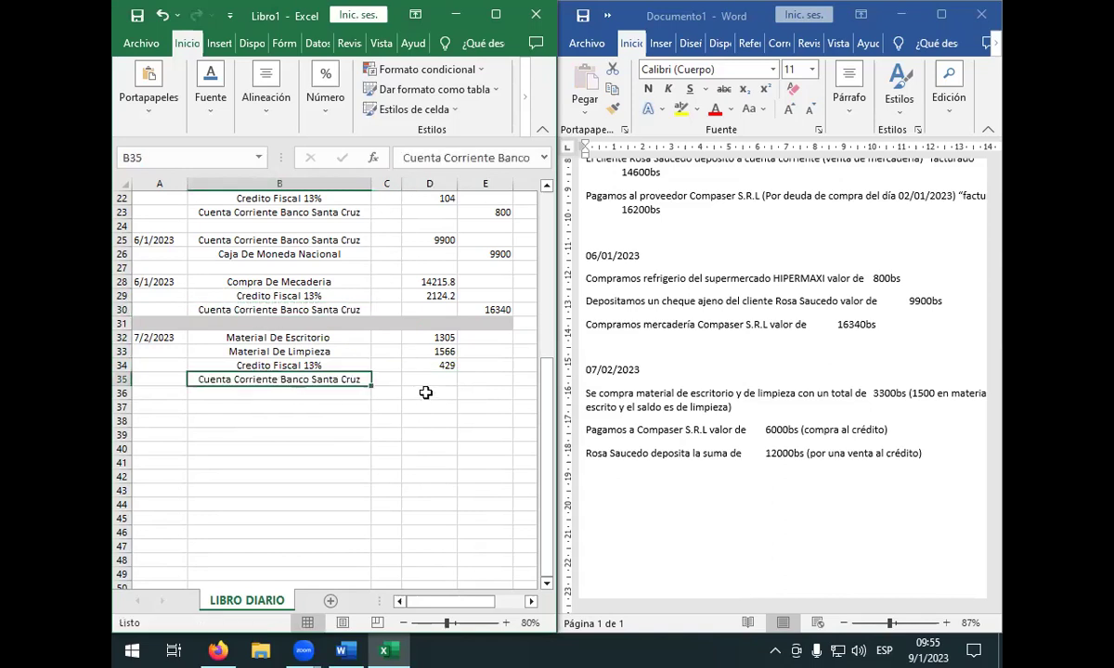
{"action": "left_click", "coordinate": [474, 375]}
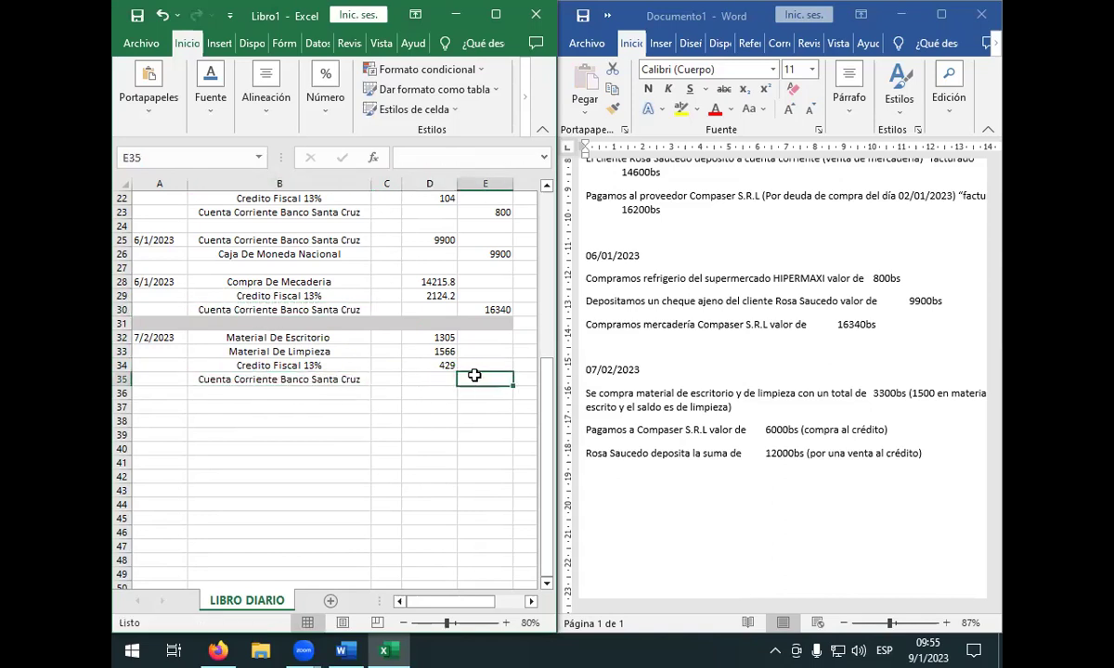
{"action": "type", "text": "3300"}
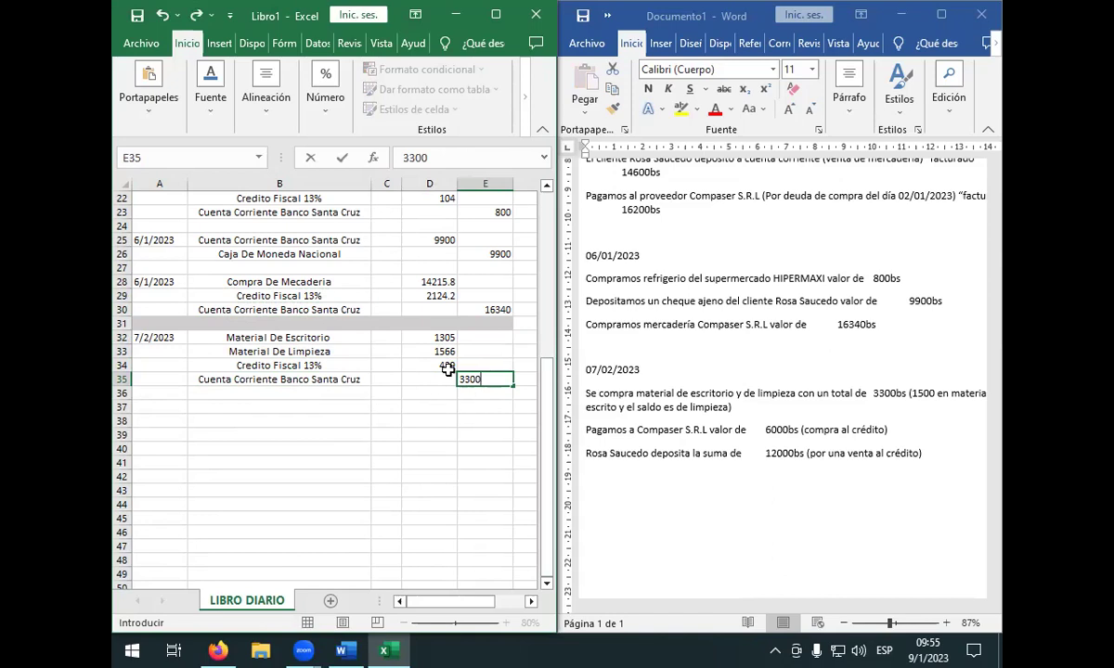
{"action": "key", "text": "BackSpace"}
{"action": "key", "text": "BackSpace"}
{"action": "key", "text": "BackSpace"}
{"action": "key", "text": "BackSpace"}
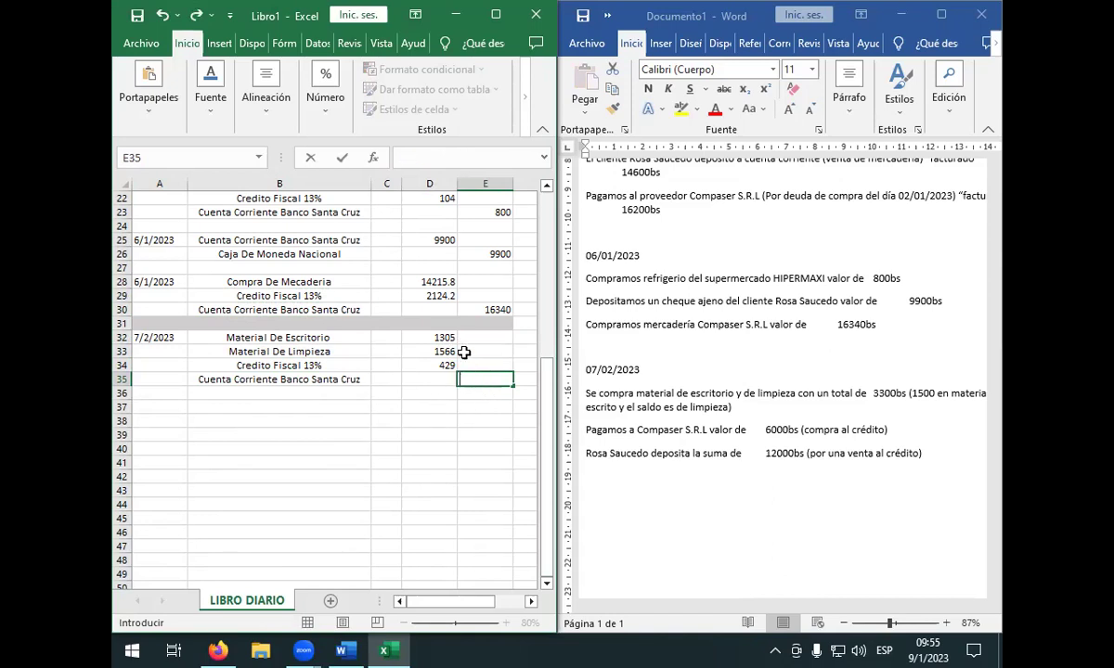
- Calculate the Cuenta Corriente Banco Santa Cruz credit in E35 as the sum of the debits, +D32+D33+D34
{"action": "type", "text": "+"}
{"action": "left_click", "coordinate": [442, 339]}
{"action": "type", "text": "+"}
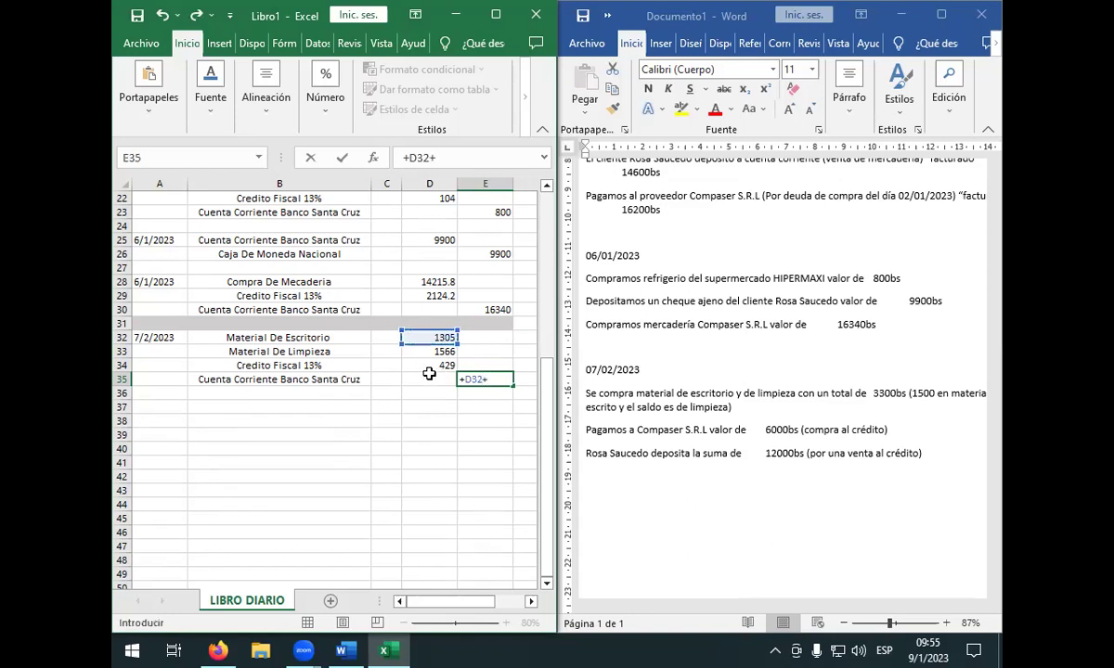
{"action": "left_click", "coordinate": [429, 351]}
{"action": "type", "text": "+"}
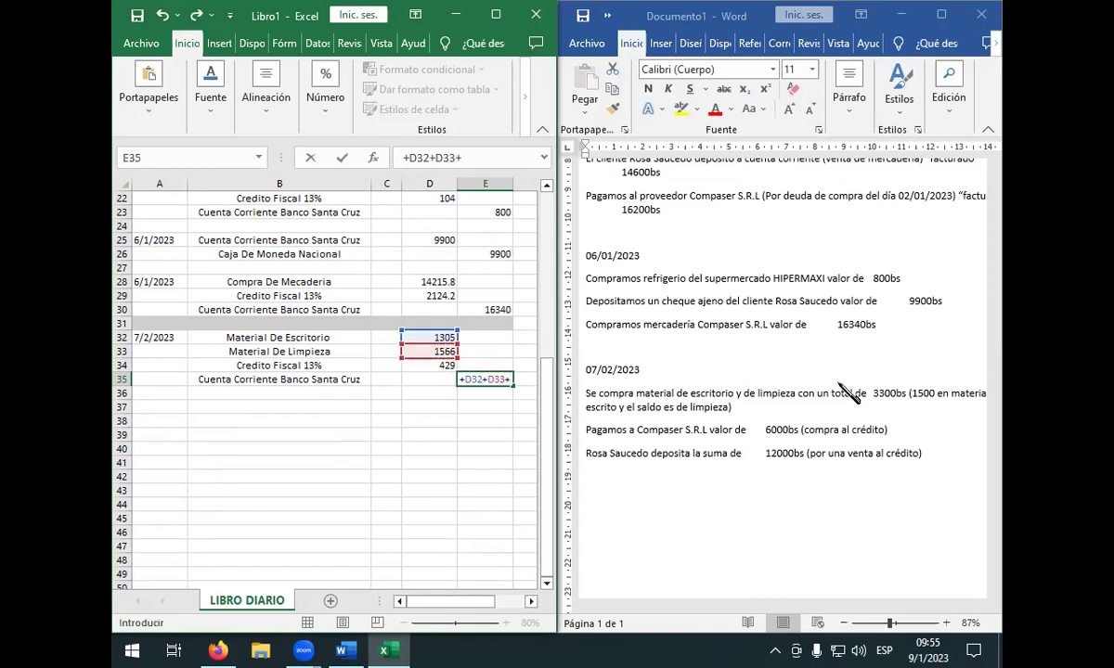
{"action": "left_click", "coordinate": [453, 363]}
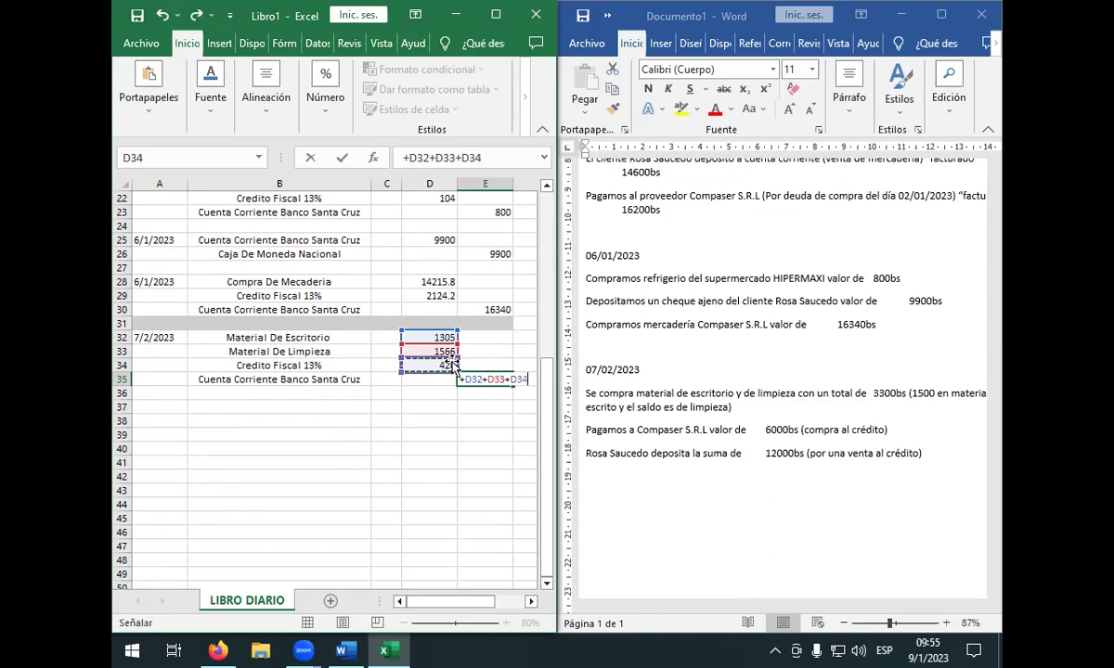
{"action": "key", "text": "Return"}
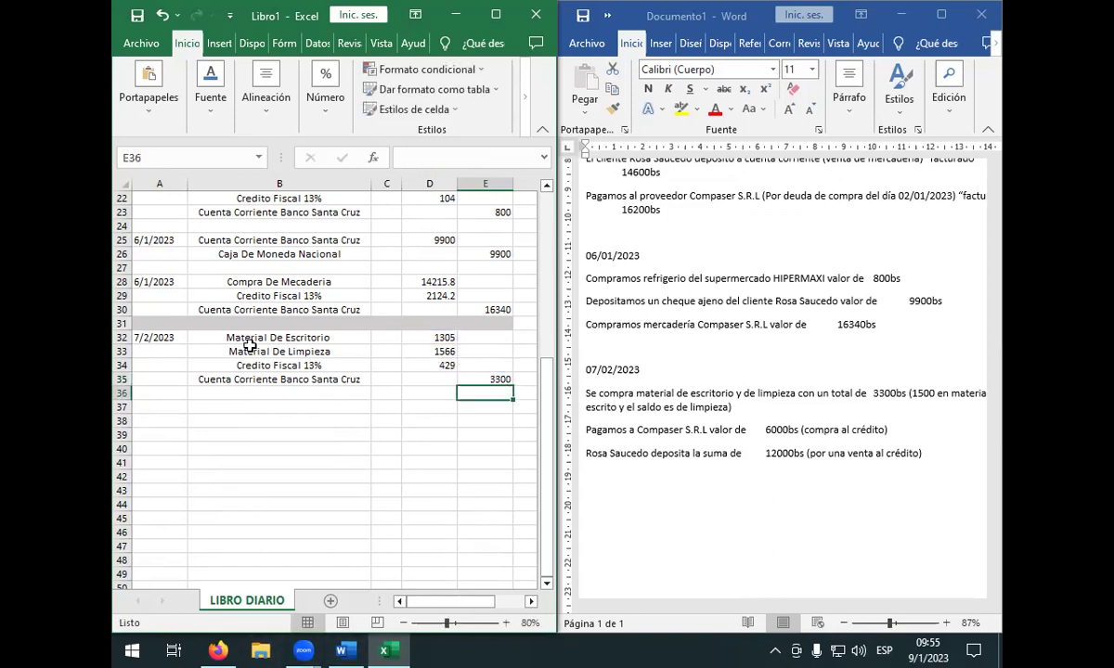
- Enter the account Cuentas Por Pagar in B37 with a debit of 600 in D37
{"action": "left_click", "coordinate": [233, 408]}
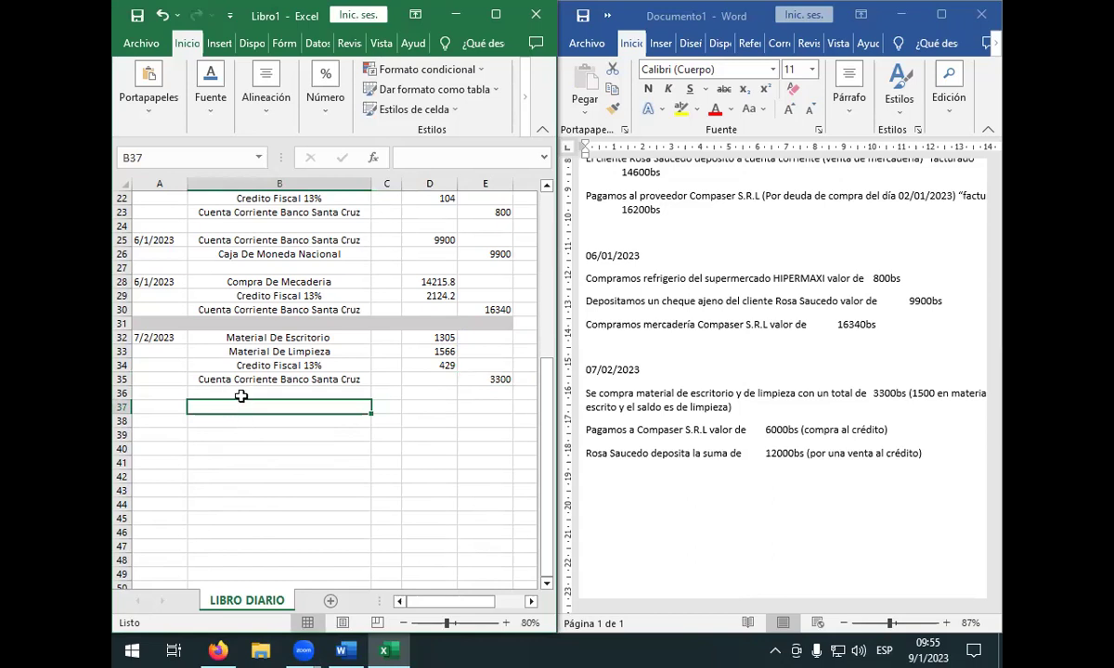
{"action": "type", "text": "Cuentas Por o"}
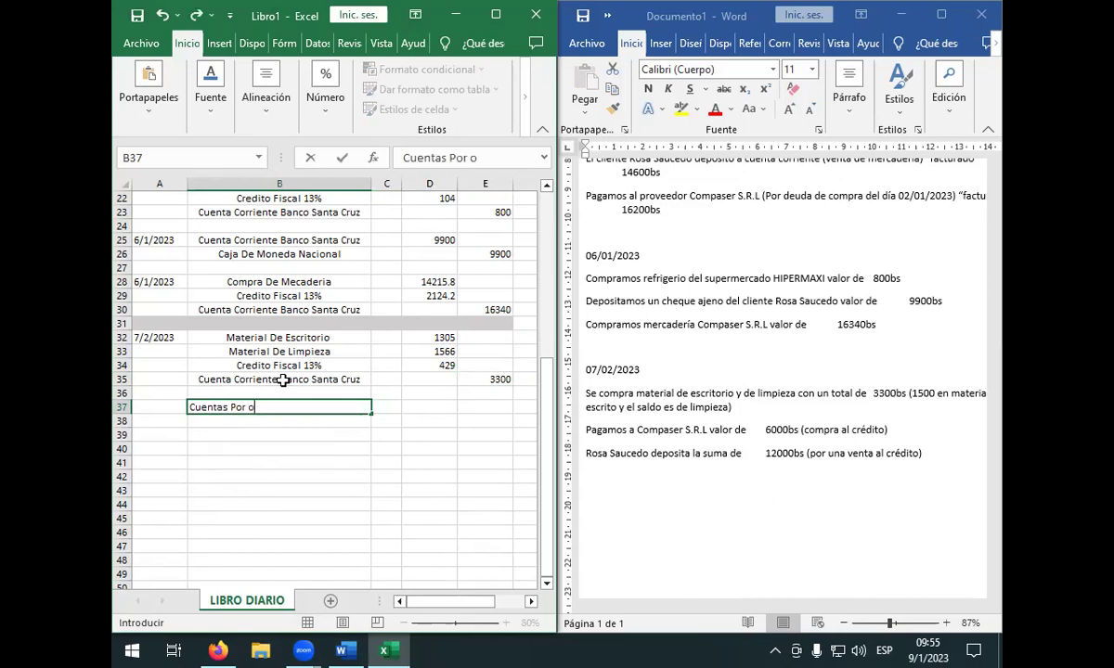
{"action": "key", "text": "BackSpace"}
{"action": "type", "text": "Pagar"}
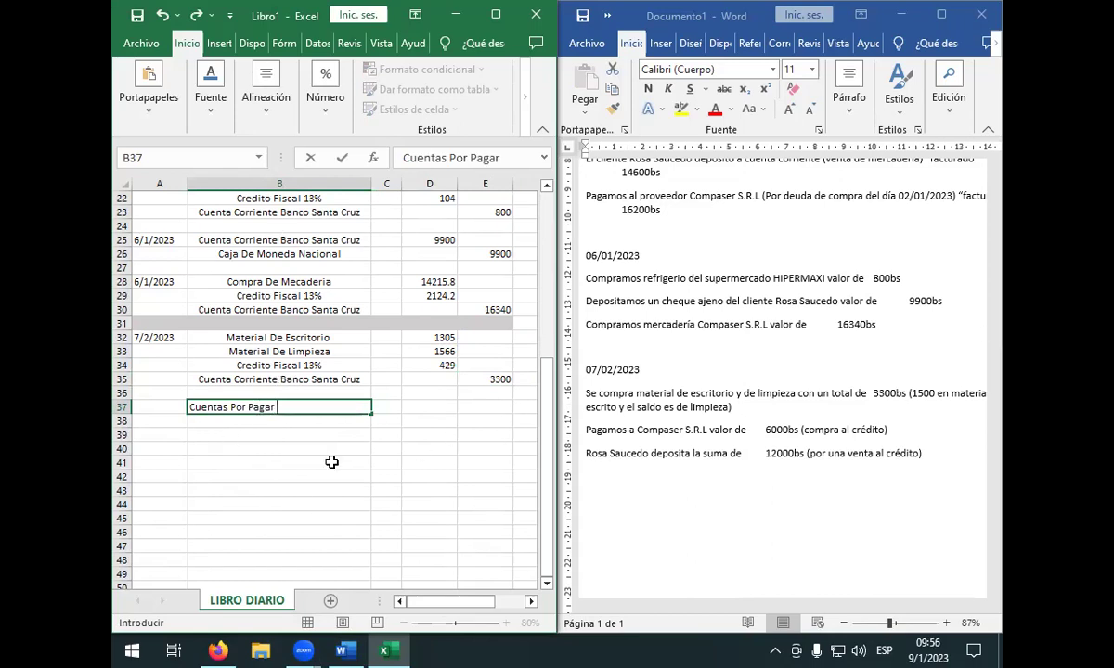
{"action": "left_click", "coordinate": [425, 409]}
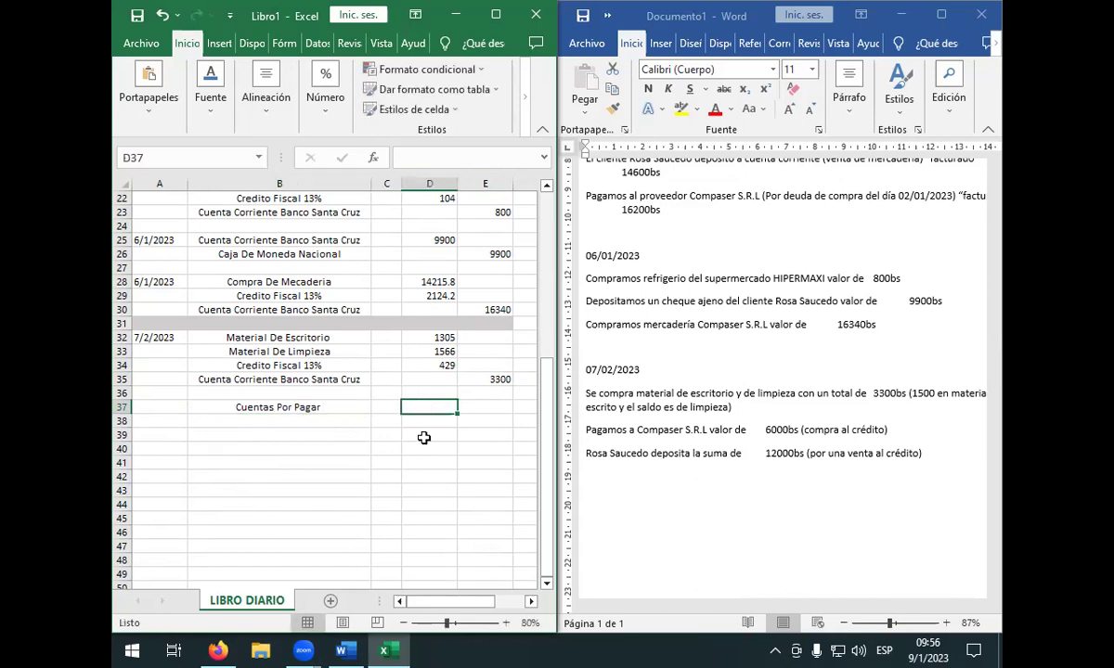
{"action": "type", "text": "600"}
{"action": "key", "text": "Left"}
{"action": "key", "text": "Down"}
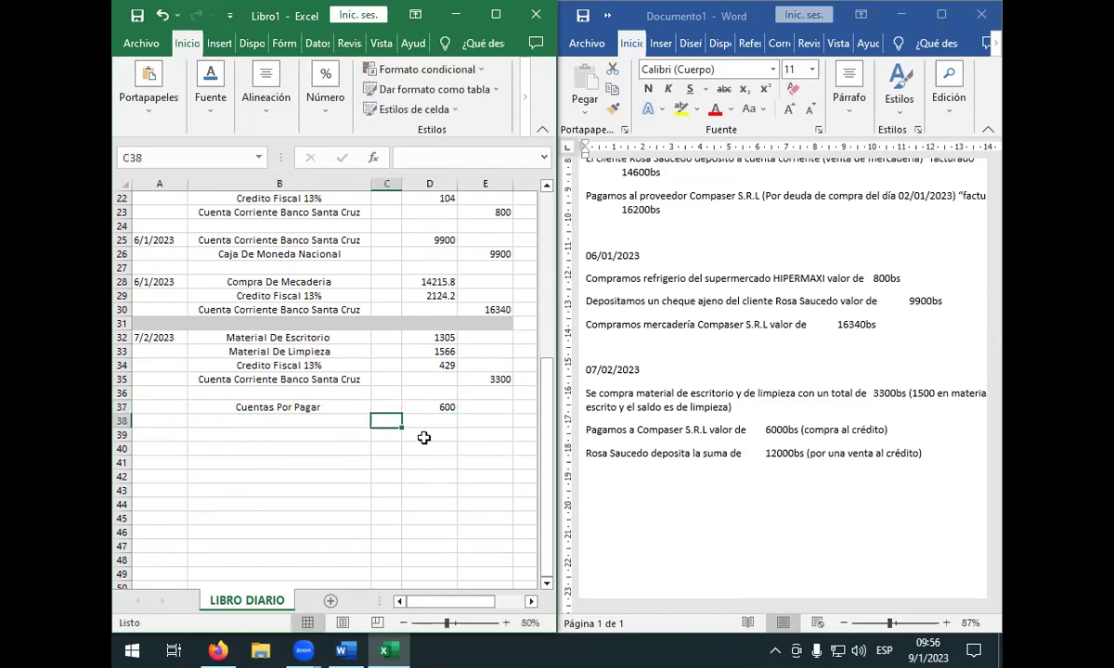
- Copy the account name Cuenta Corriente Banco Santa Cruz from B35 into B38 and enter a credit of 600 in E38
{"action": "left_click", "coordinate": [264, 379]}
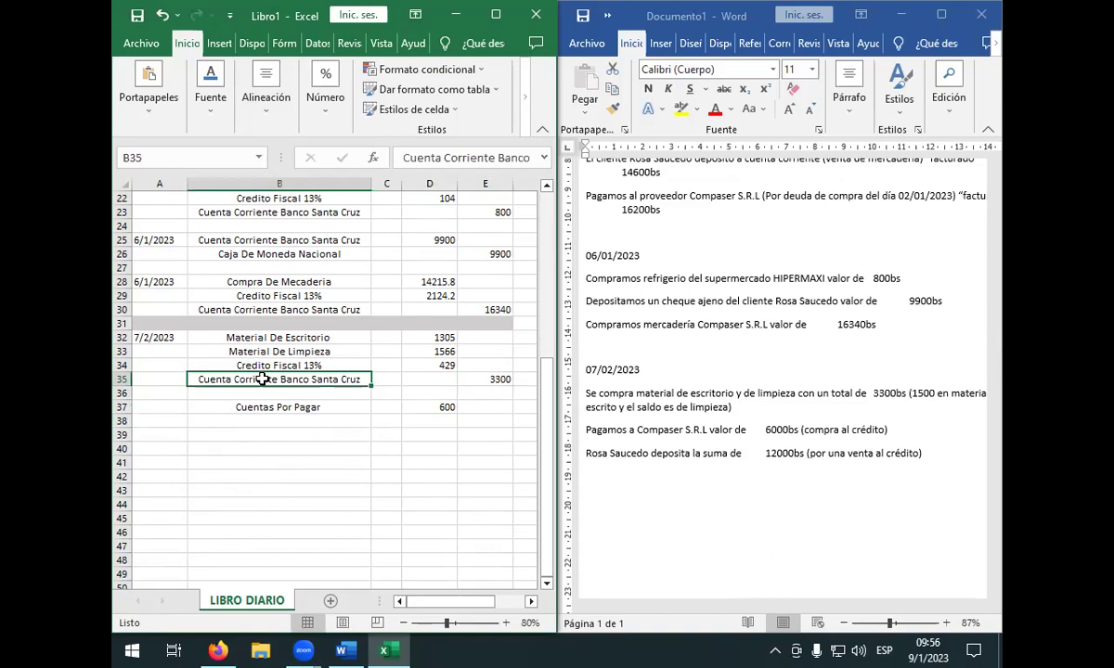
{"action": "key", "text": "ctrl+c"}
{"action": "left_click", "coordinate": [274, 422]}
{"action": "key", "text": "ctrl+v"}
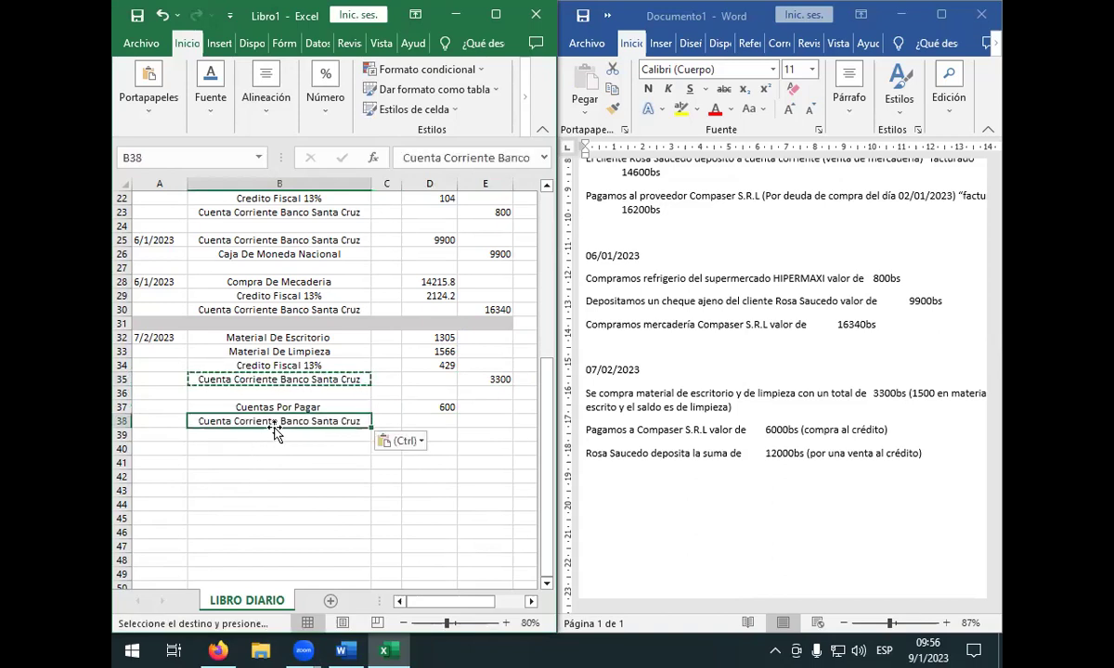
{"action": "key", "text": "Escape"}
{"action": "left_click", "coordinate": [507, 423]}
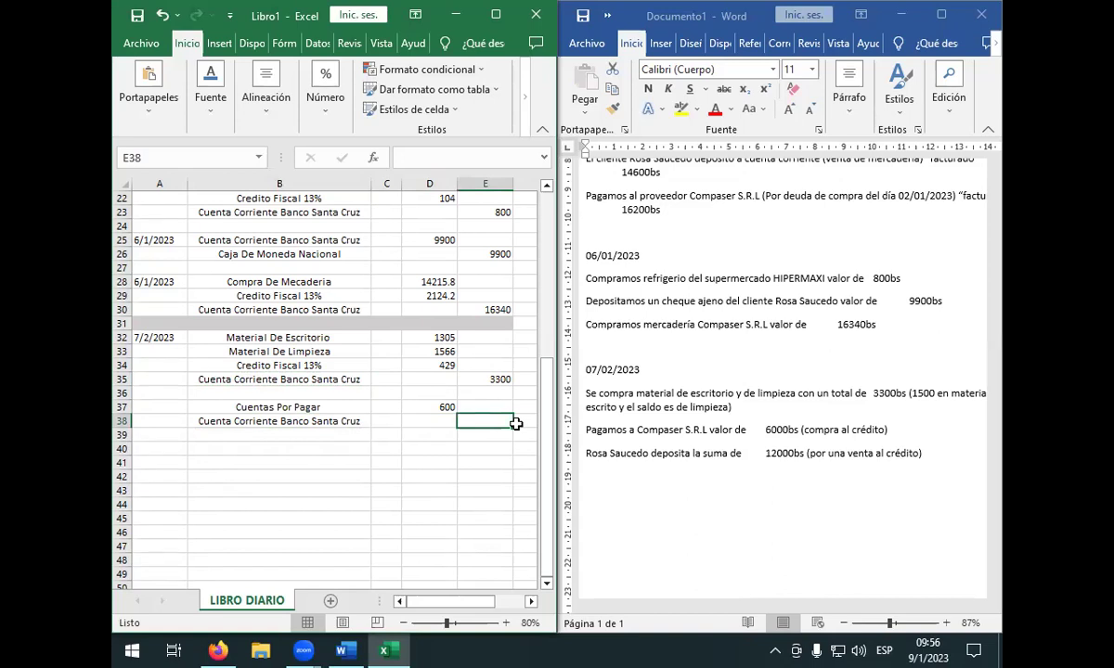
{"action": "type", "text": "600"}
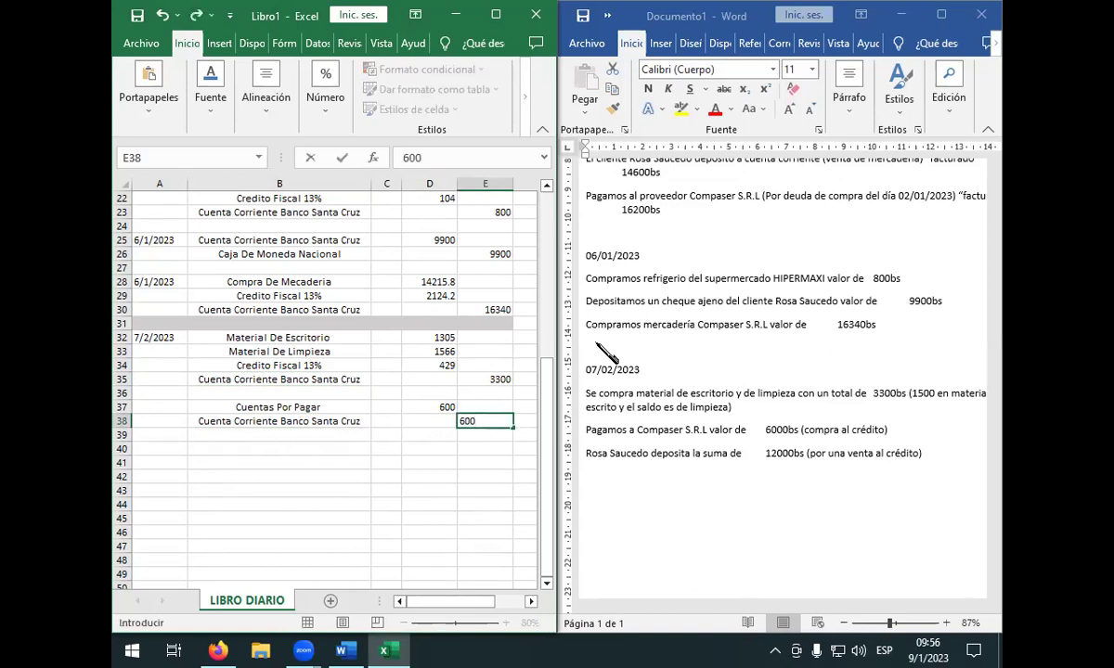
- Try to replace the credit in E30 with the formula +D28+D29, and undo the change
{"action": "left_click", "coordinate": [499, 309]}
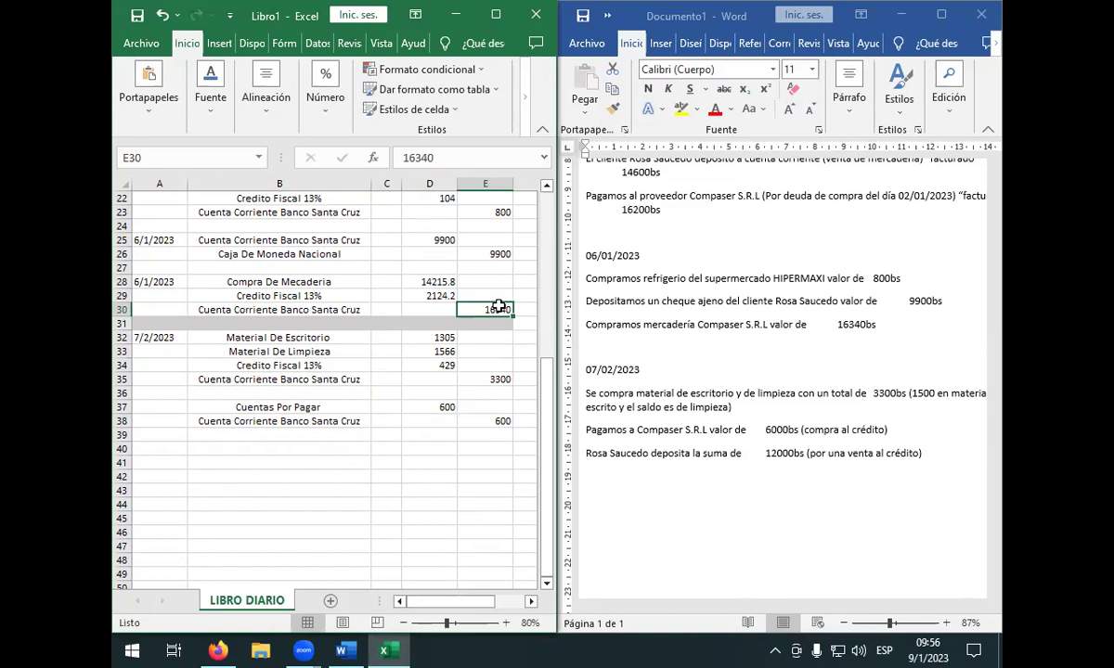
{"action": "key", "text": "BackSpace"}
{"action": "type", "text": "+"}
{"action": "left_click", "coordinate": [437, 282]}
{"action": "type", "text": "+"}
{"action": "left_click", "coordinate": [440, 295]}
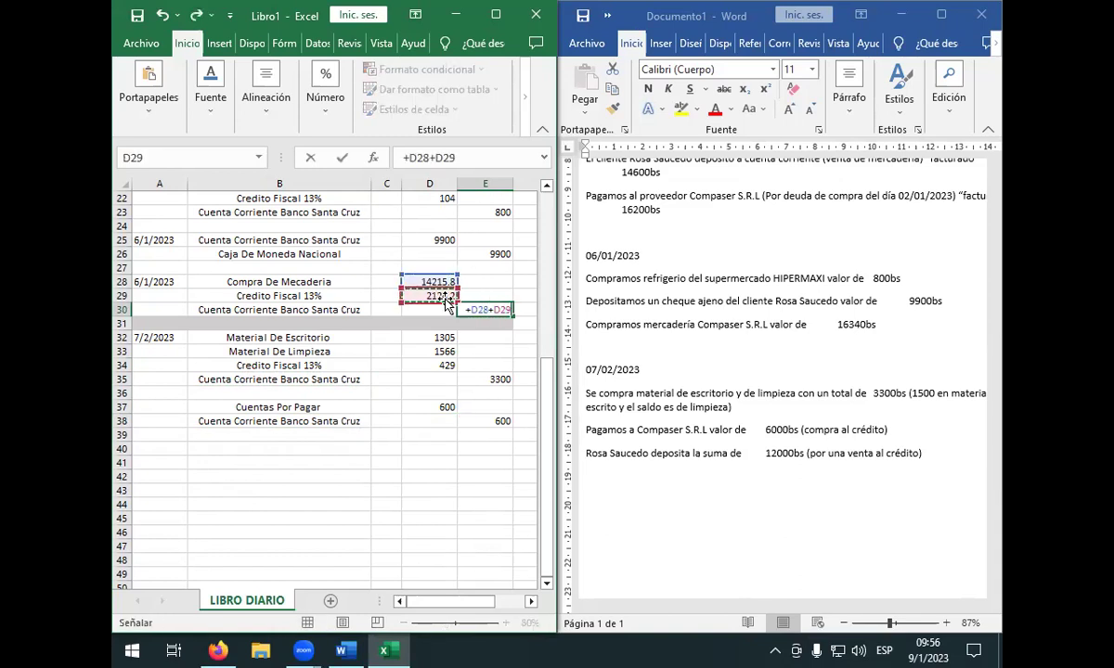
{"action": "key", "text": "Return"}
{"action": "left_click", "coordinate": [502, 382]}
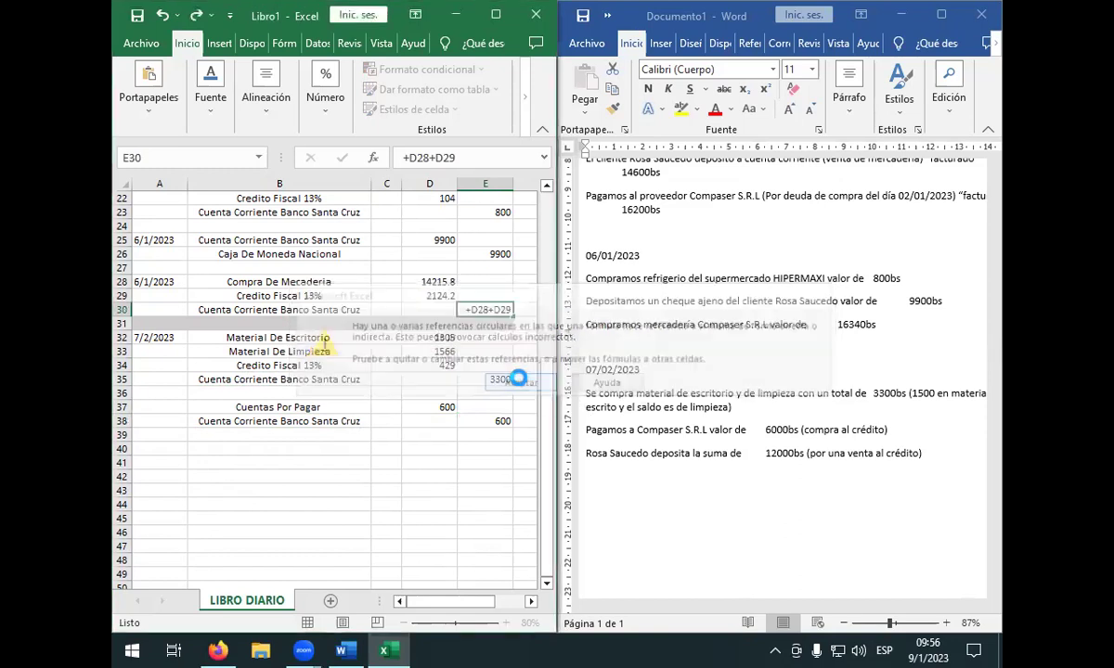
{"action": "left_click", "coordinate": [498, 307]}
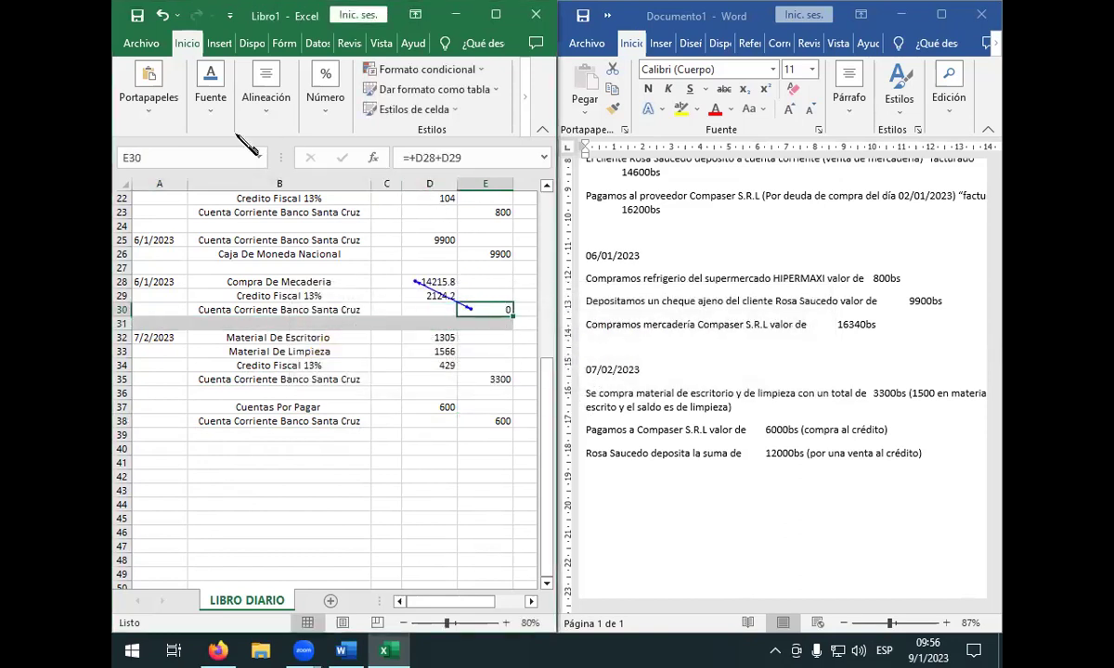
{"action": "key", "text": "ctrl+z"}
- Copy the account name Cuenta Corriente Banco Santa Cruz from B38 into B40 to start the customer deposit entry
{"action": "left_click", "coordinate": [430, 437]}
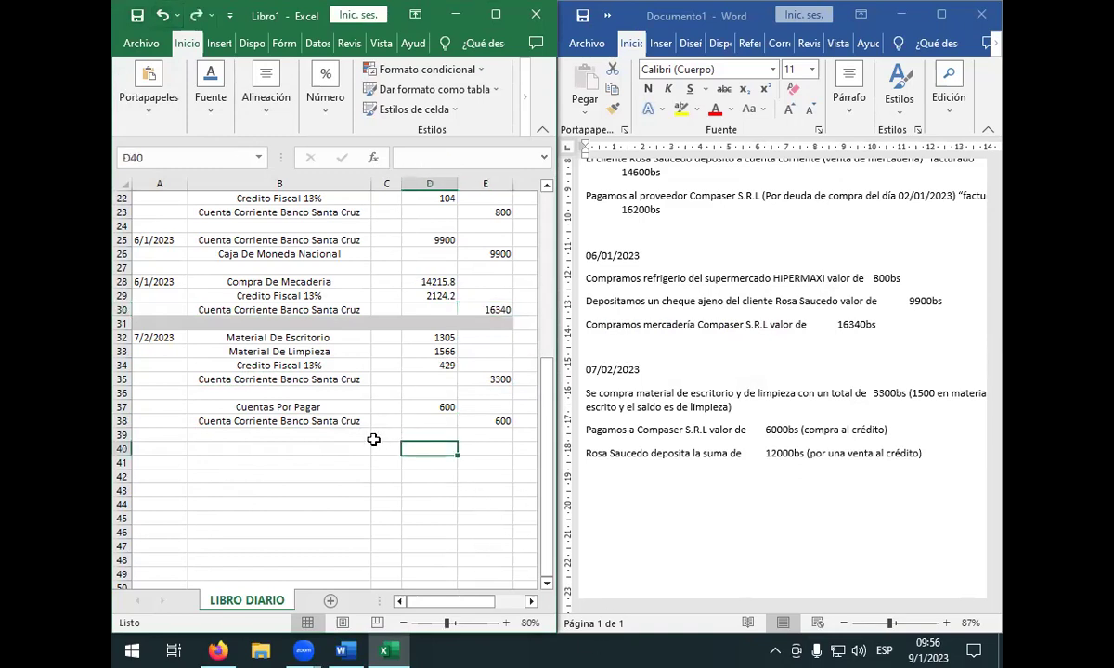
{"action": "left_click", "coordinate": [369, 438]}
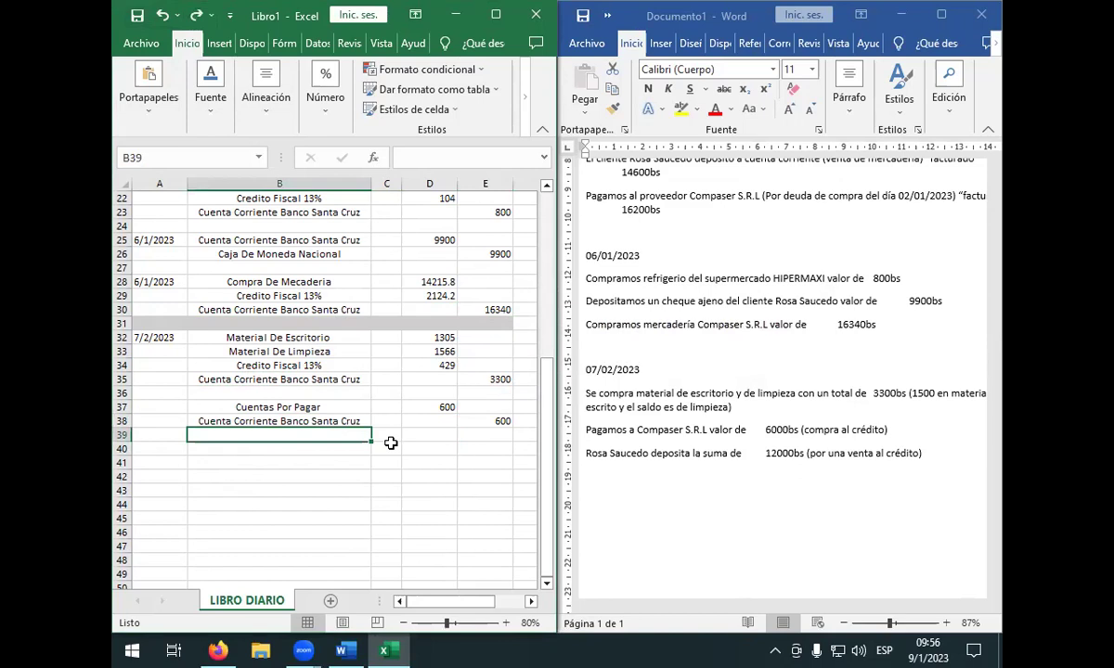
{"action": "key", "text": "Down"}
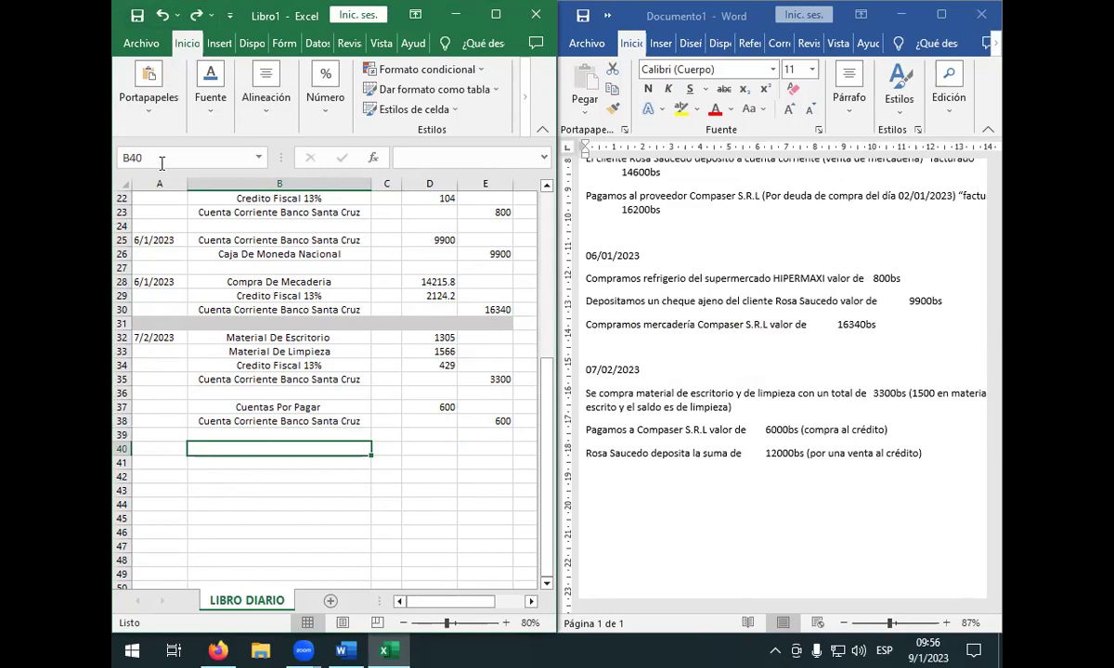
{"action": "left_click", "coordinate": [250, 419]}
{"action": "key", "text": "ctrl+c"}
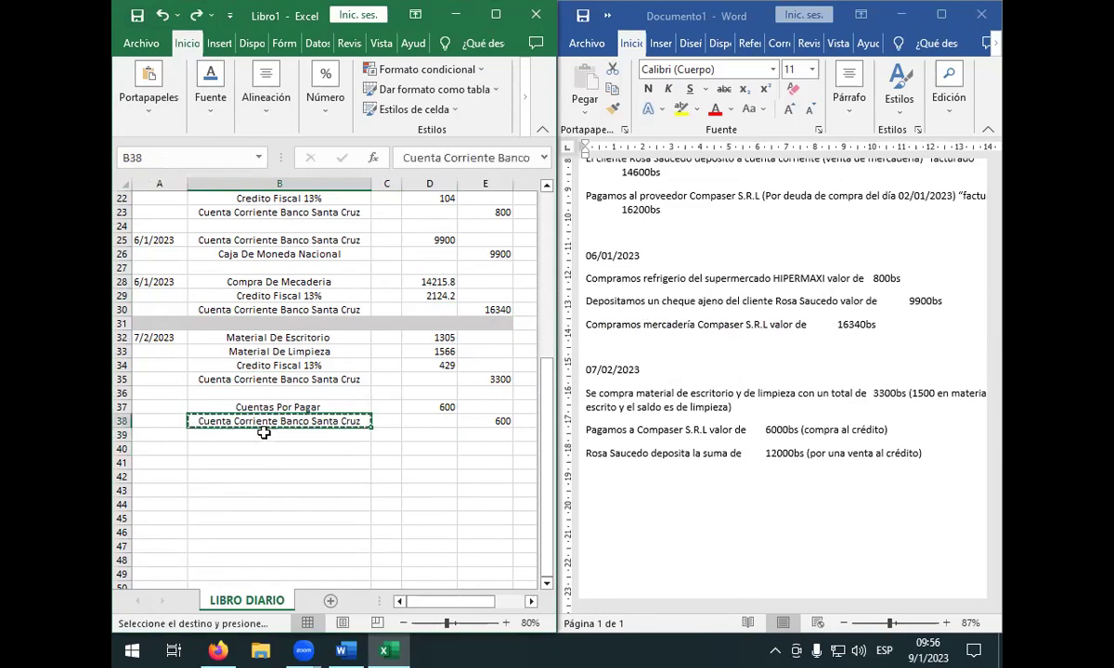
{"action": "left_click", "coordinate": [257, 450]}
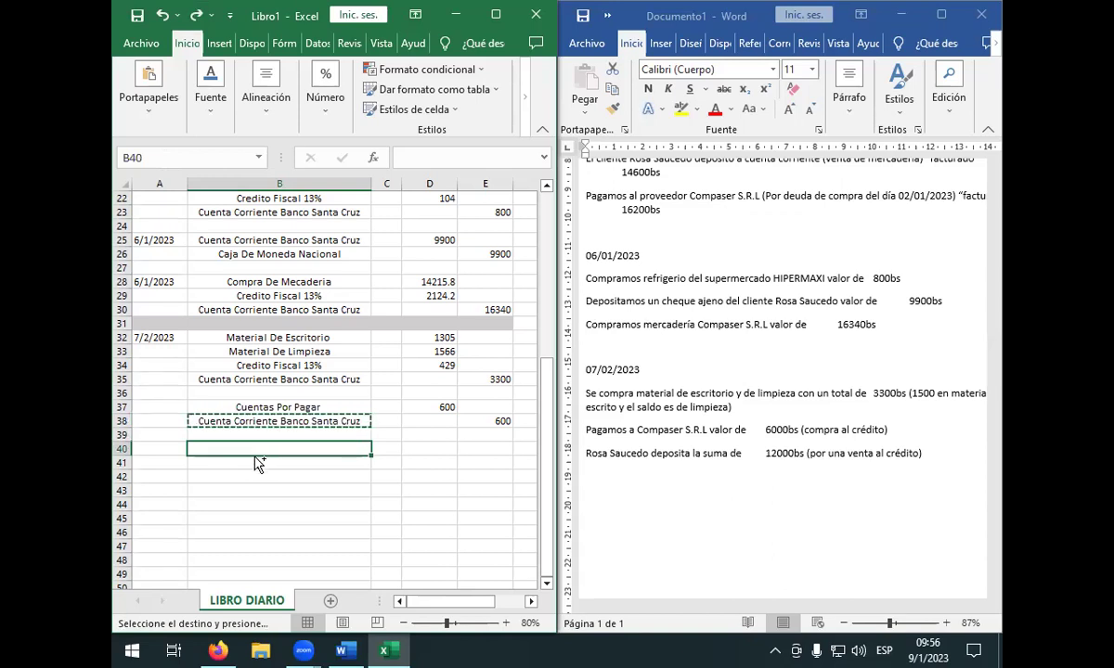
{"action": "key", "text": "ctrl+v"}
{"action": "key", "text": "Escape"}
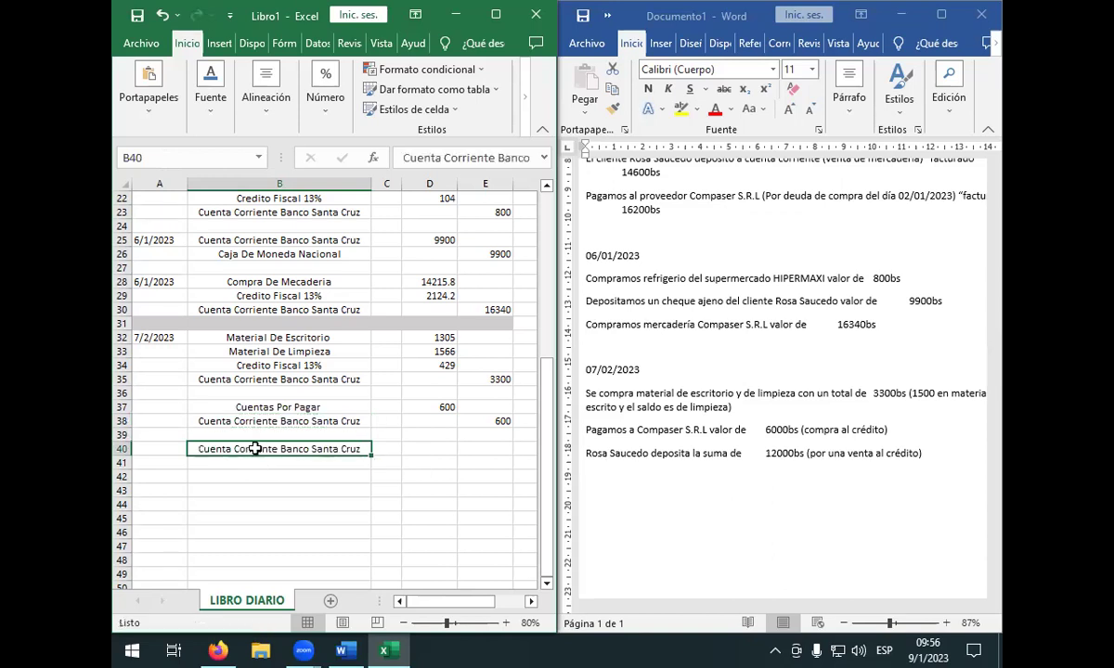
- Enter a debit of 12000 in D40 for Cuenta Corriente Banco Santa Cruz
{"action": "left_click", "coordinate": [431, 450]}
{"action": "type", "text": "12000"}
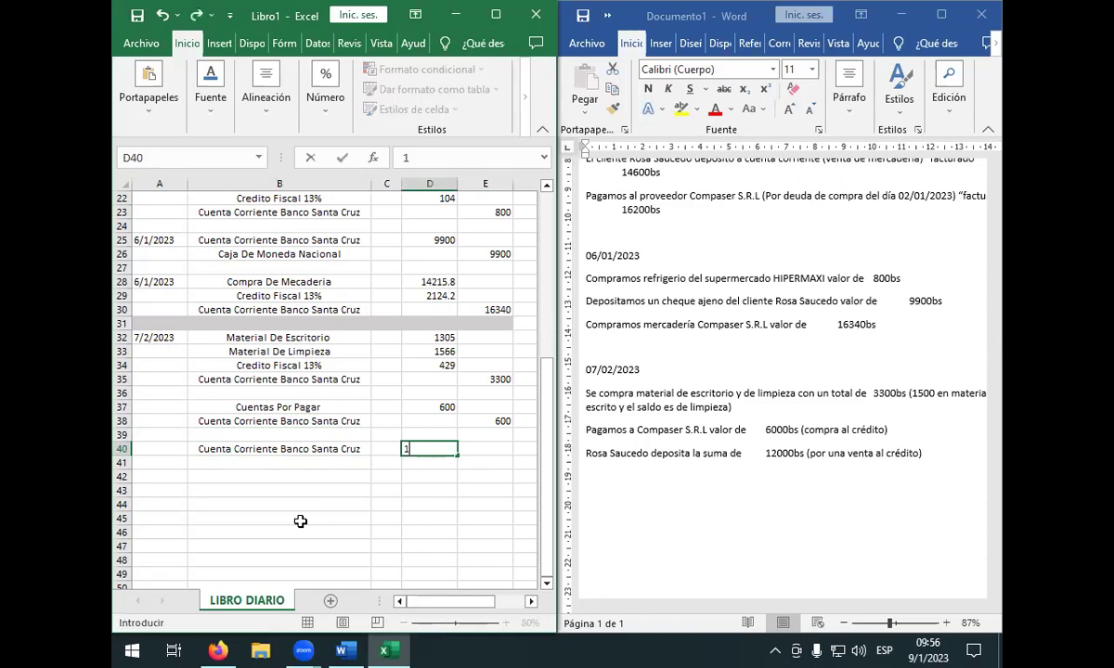
{"action": "key", "text": "Return"}
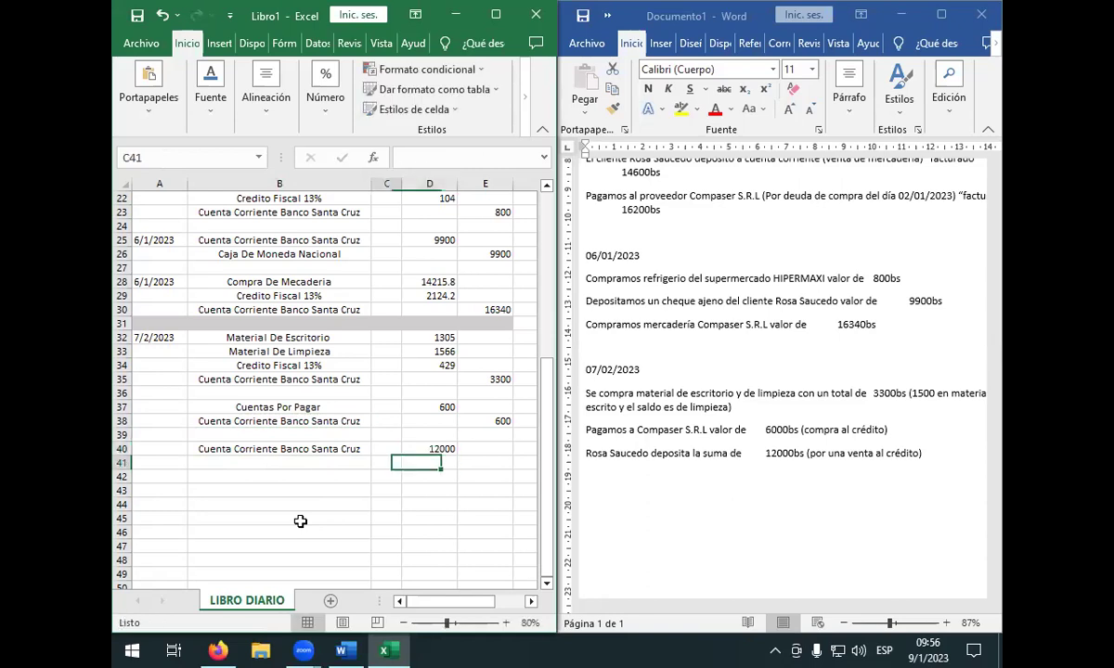
{"action": "key", "text": "Left"}
{"action": "key", "text": "Left"}
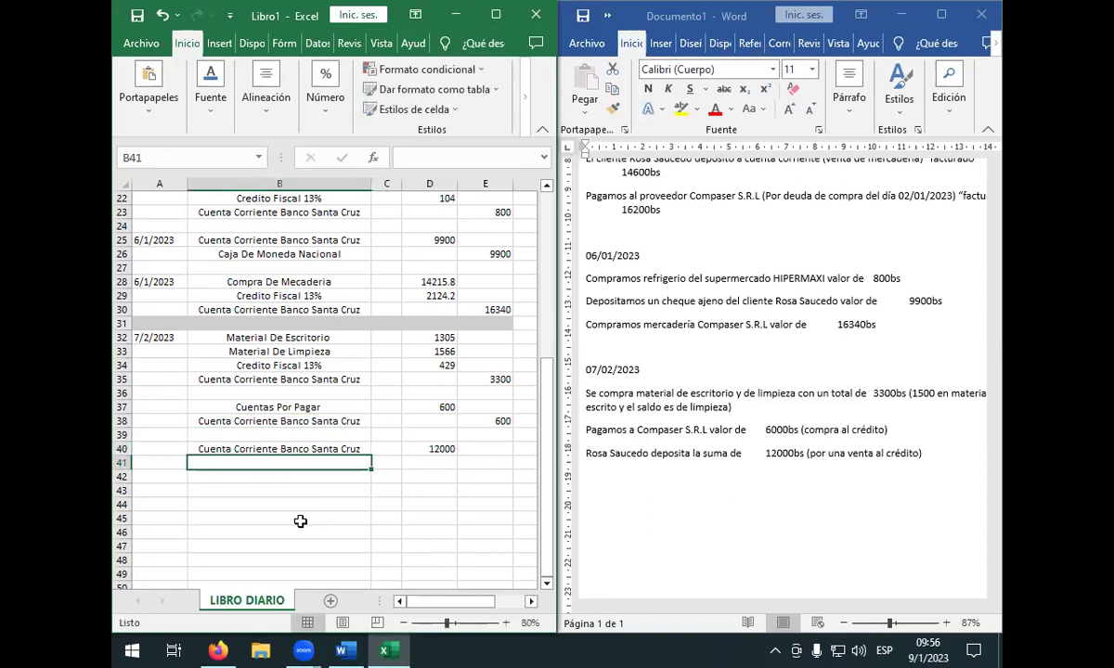
- Start writing the credit account name in B41 of the customer deposit entry, beginning with Cuen
{"action": "left_click", "coordinate": [286, 420]}
{"action": "left_click", "coordinate": [289, 405]}
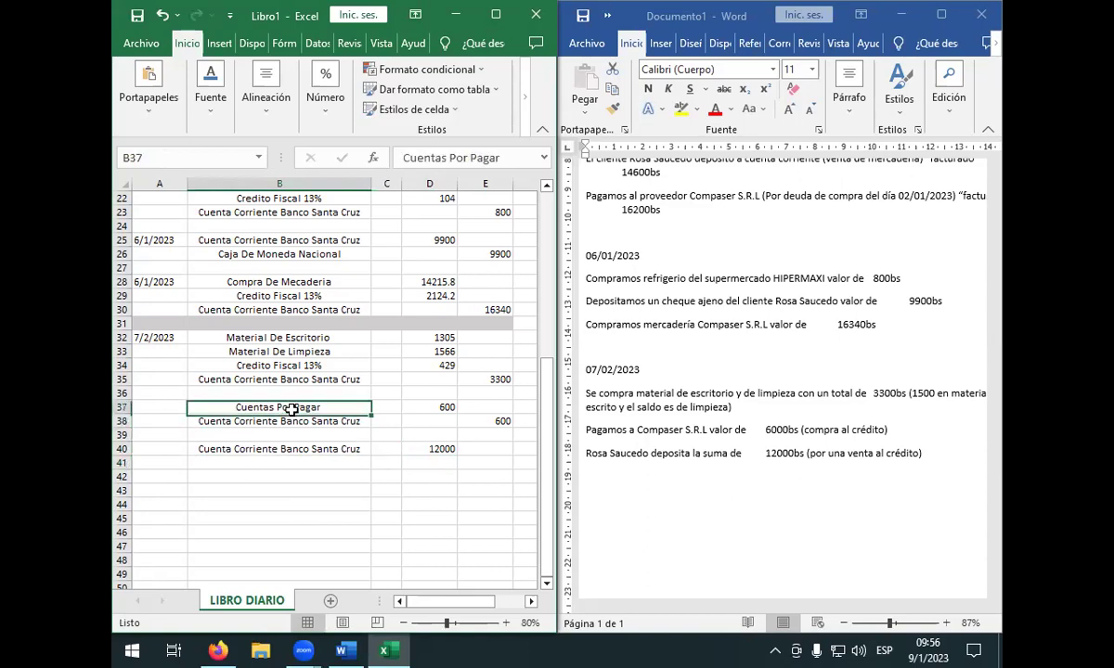
{"action": "left_click", "coordinate": [245, 464]}
{"action": "type", "text": "Cuenta Corriente Banco Santa Cruz"}
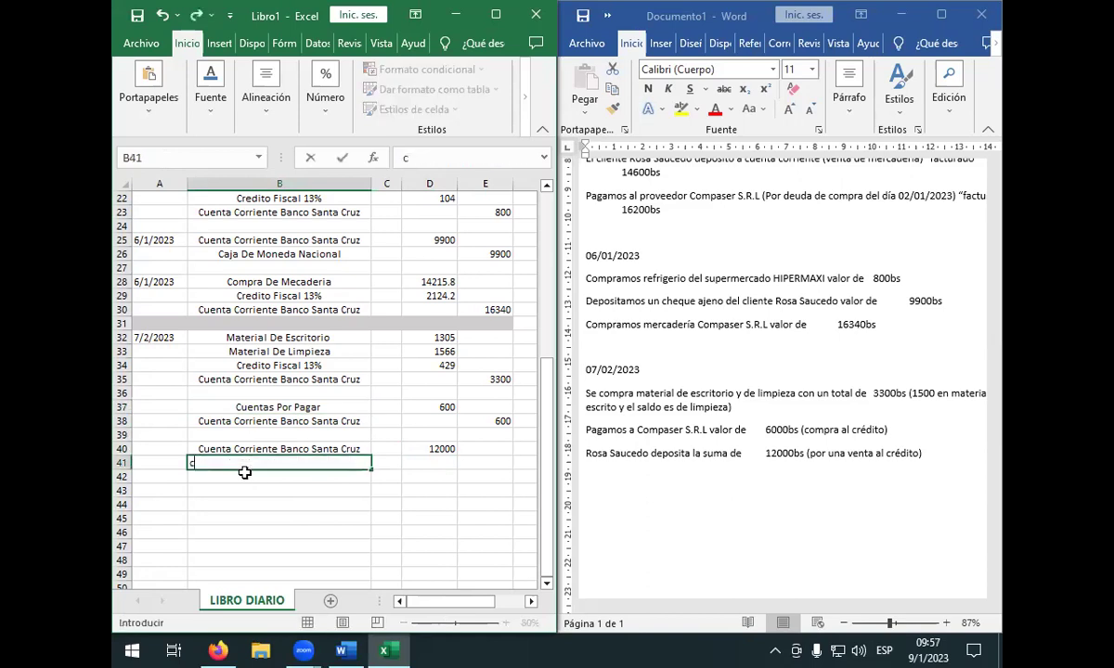
{"action": "key", "text": "BackSpace"}
{"action": "key", "text": "BackSpace"}
{"action": "key", "text": "BackSpace"}
{"action": "key", "text": "BackSpace"}
{"action": "key", "text": "BackSpace"}
{"action": "type", "text": "enta"}
{"action": "key", "text": "BackSpace"}
{"action": "key", "text": "BackSpace"}
{"action": "key", "text": "BackSpace"}
{"action": "key", "text": "BackSpace"}
{"action": "type", "text": "ya"}
{"action": "key", "text": "BackSpace"}
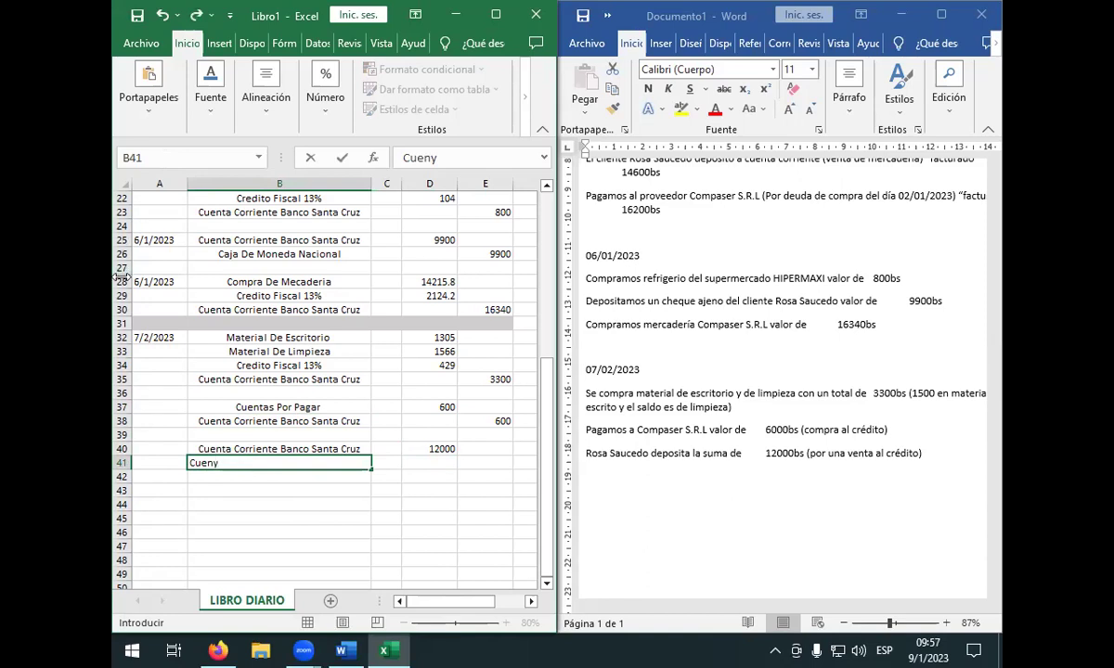
- Correct the Cuentas Por Pagar debit in D37 and the bank account credit in E38 to 6000
{"action": "left_click", "coordinate": [444, 408]}
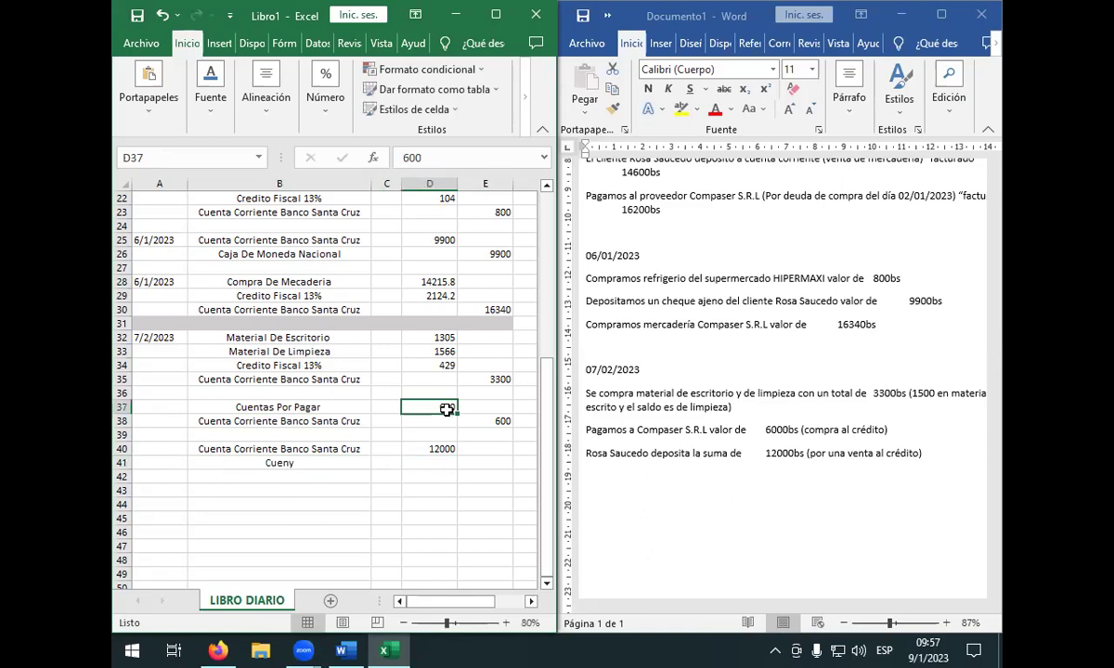
{"action": "left_click", "coordinate": [415, 157]}
{"action": "type", "text": "0"}
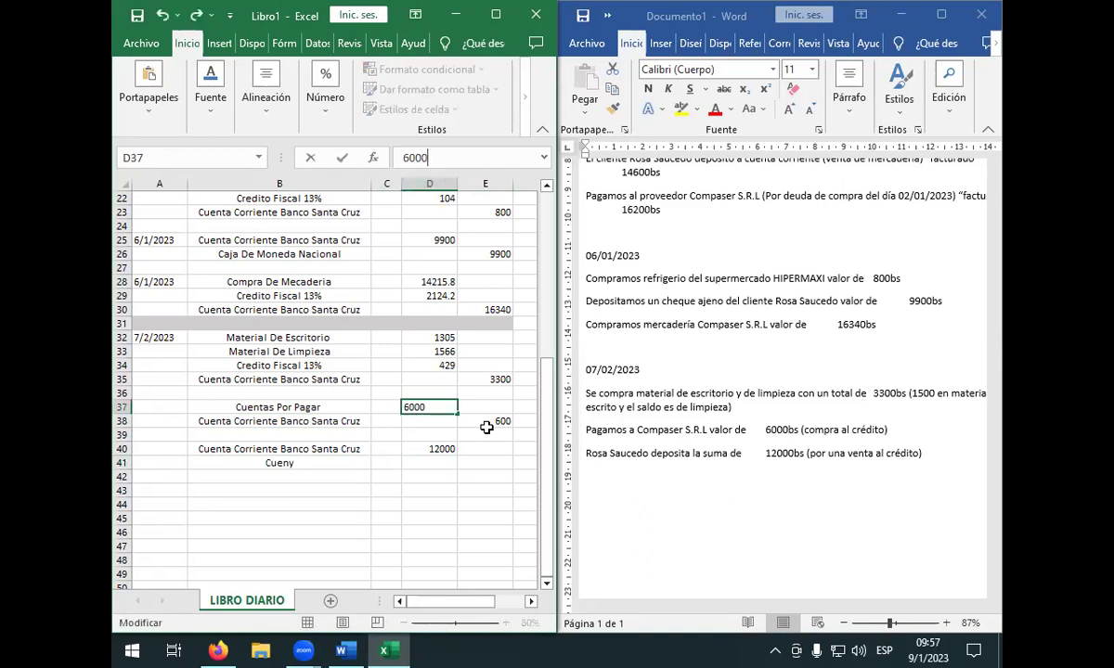
{"action": "left_click", "coordinate": [486, 426]}
{"action": "left_click", "coordinate": [432, 156]}
{"action": "type", "text": "0"}
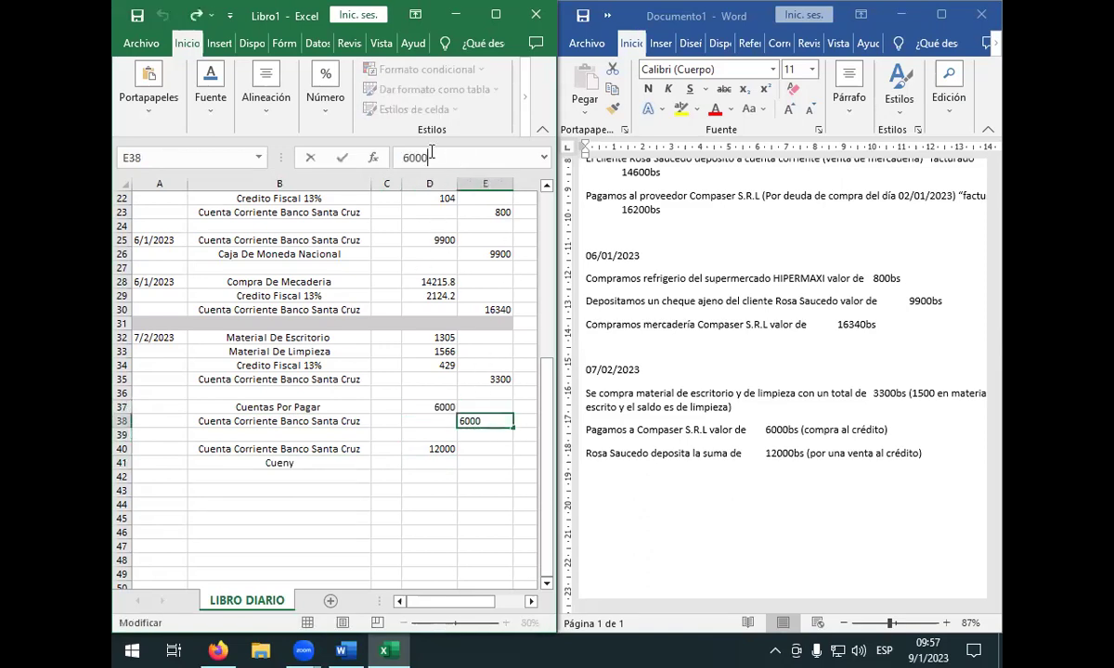
- Correct and complete the account name in B41 as Cuentas Por Cobrar
{"action": "left_click", "coordinate": [294, 461]}
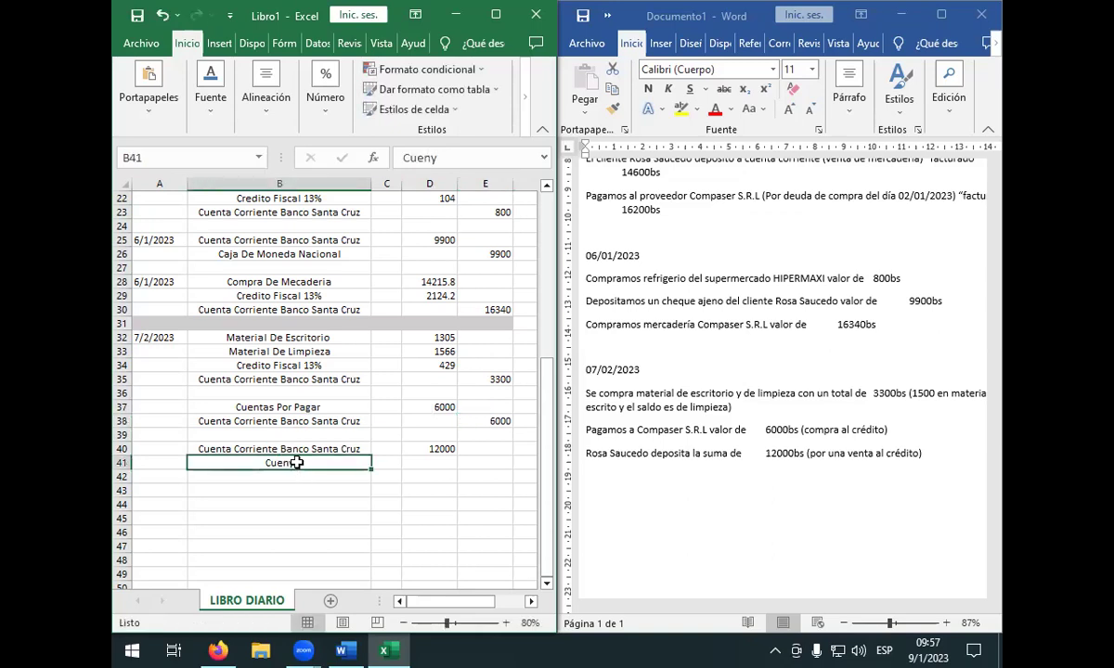
{"action": "double_click", "coordinate": [295, 462]}
{"action": "key", "text": "BackSpace"}
{"action": "type", "text": "ta"}
{"action": "key", "text": "BackSpace"}
{"action": "key", "text": "BackSpace"}
{"action": "type", "text": "s O"}
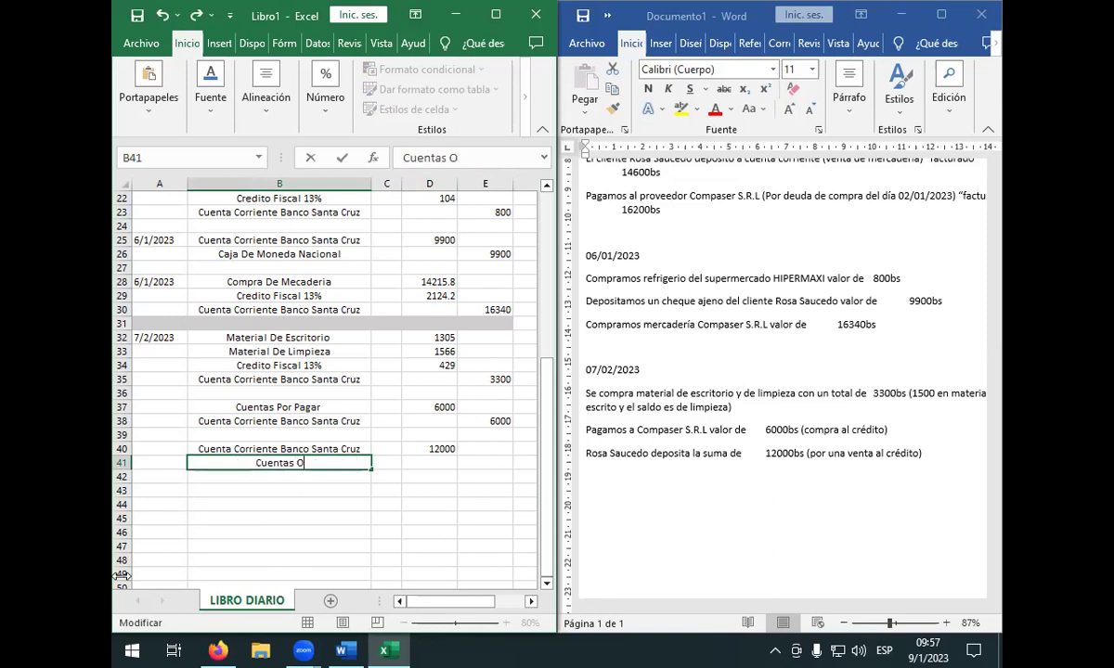
{"action": "key", "text": "BackSpace"}
{"action": "type", "text": "PO"}
{"action": "key", "text": "BackSpace"}
{"action": "type", "text": "or Co"}
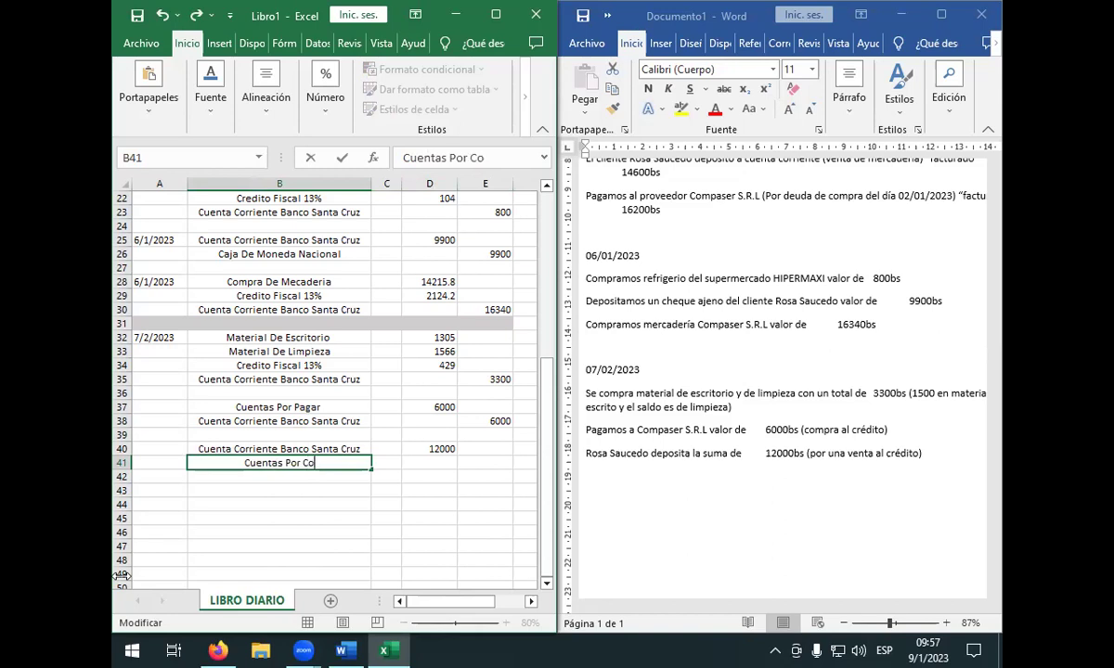
{"action": "type", "text": "brar"}
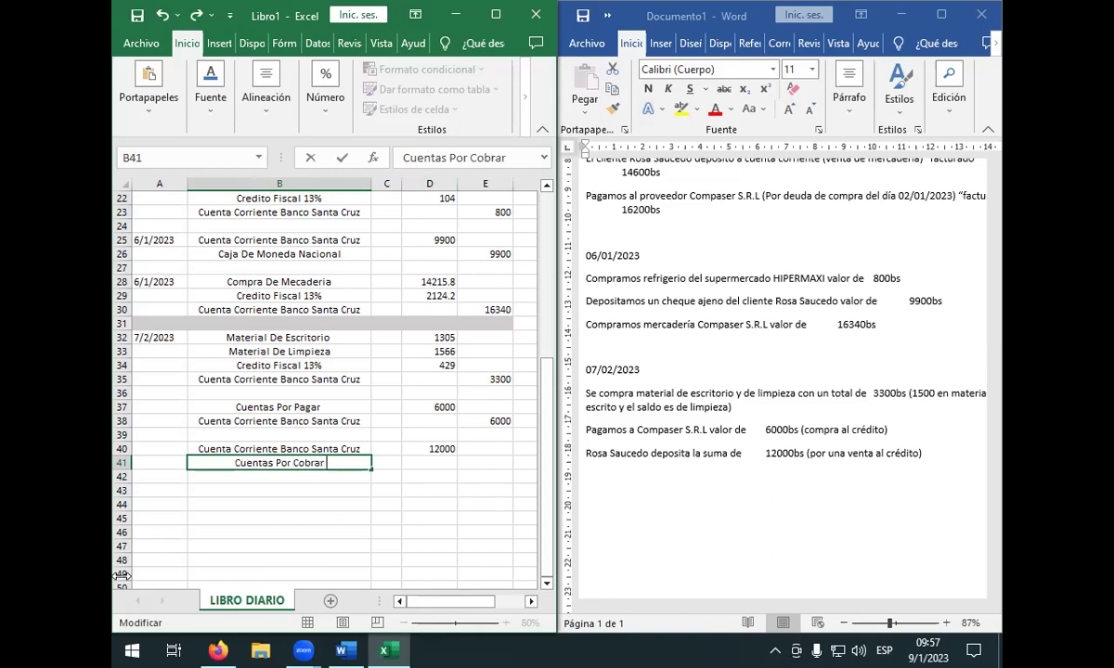
- Copy the 12000 debit from D40 into E41 as the Cuentas Por Cobrar credit
{"action": "left_click", "coordinate": [443, 459]}
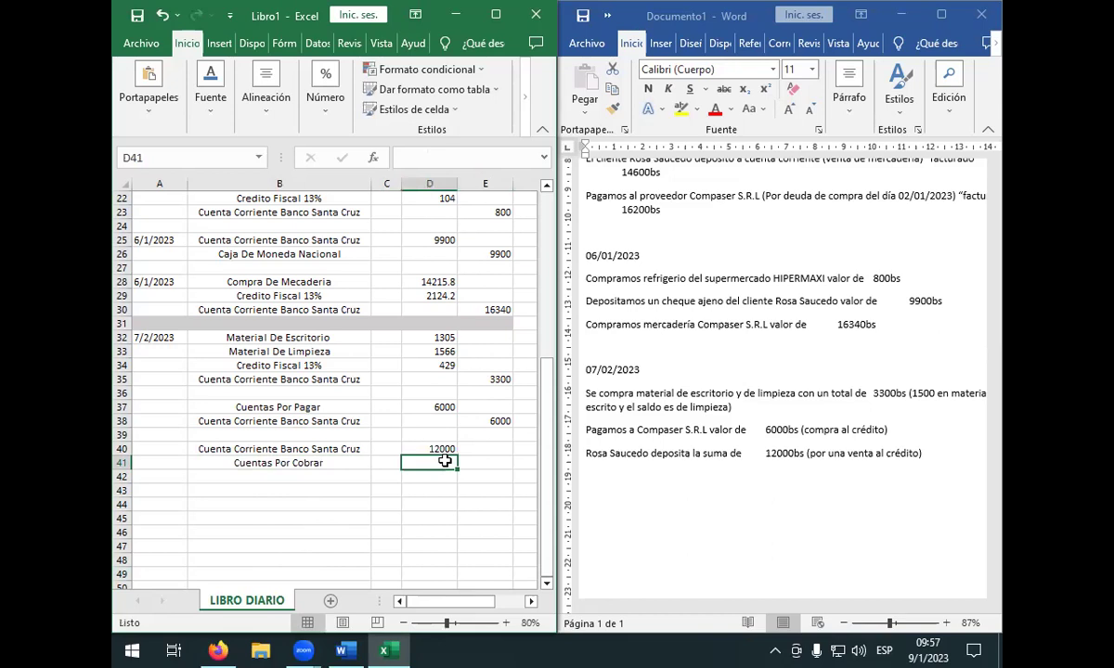
{"action": "left_click", "coordinate": [445, 447]}
{"action": "key", "text": "ctrl+c"}
{"action": "left_click", "coordinate": [489, 464]}
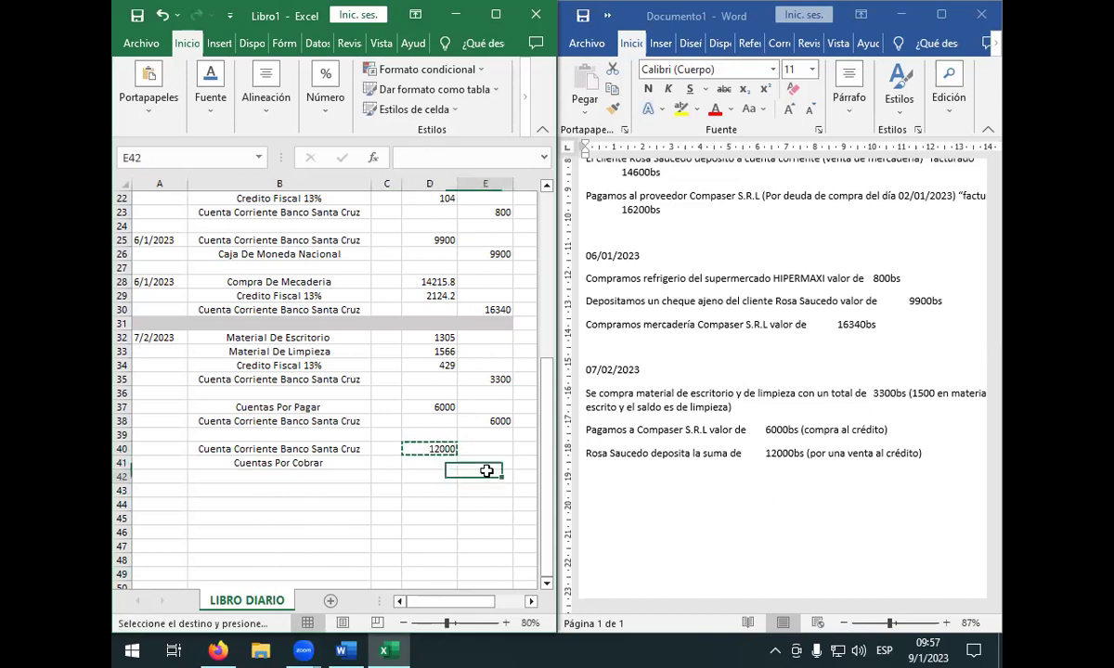
{"action": "key", "text": "ctrl+v"}
{"action": "key", "text": "Return"}
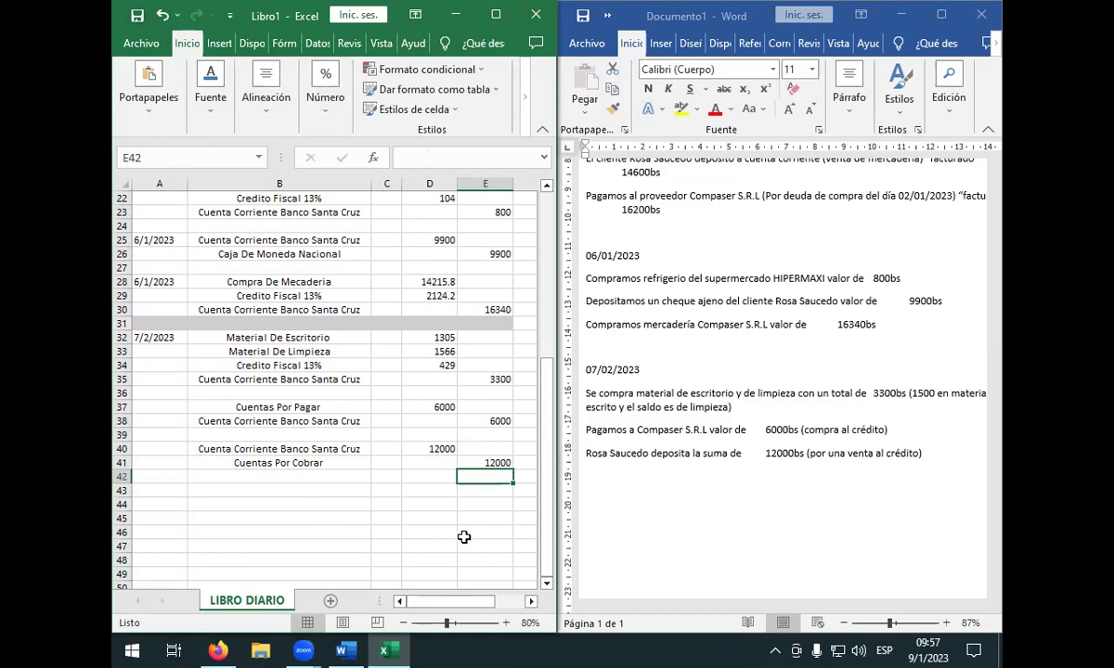
- Copy the 7/2/2023 date from A32 into A37 and A40 for the supplier payment and customer deposit entries
{"action": "left_click", "coordinate": [156, 325]}
{"action": "left_click", "coordinate": [163, 336]}
{"action": "key", "text": "ctrl+c"}
{"action": "left_click", "coordinate": [165, 406]}
{"action": "key", "text": "Return"}
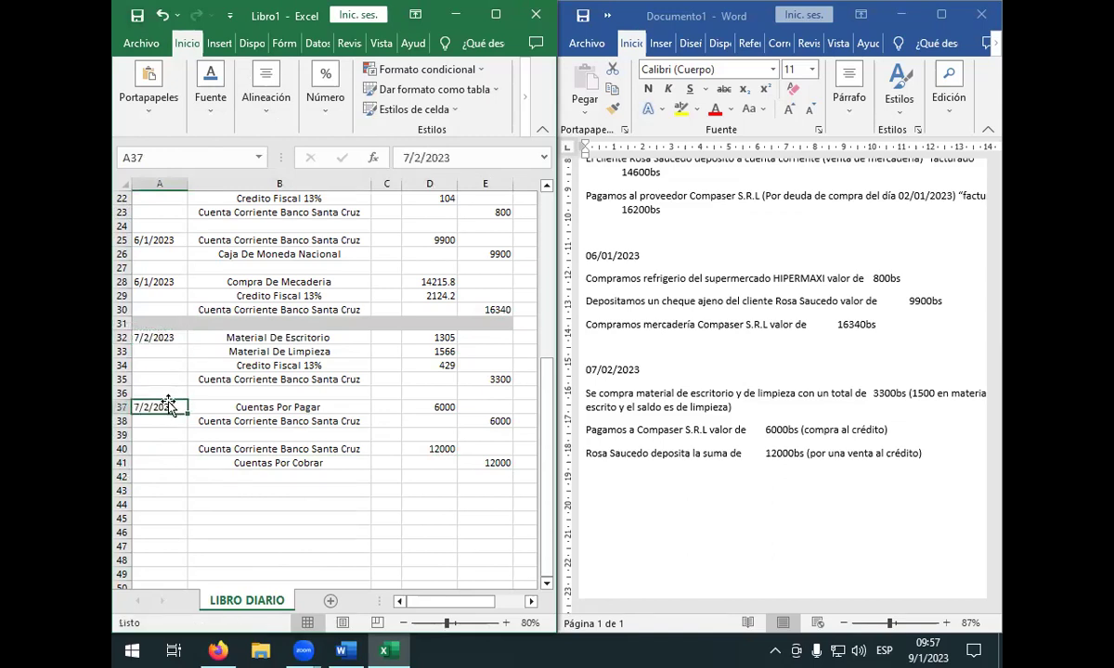
{"action": "left_click", "coordinate": [170, 448]}
{"action": "left_click", "coordinate": [169, 409]}
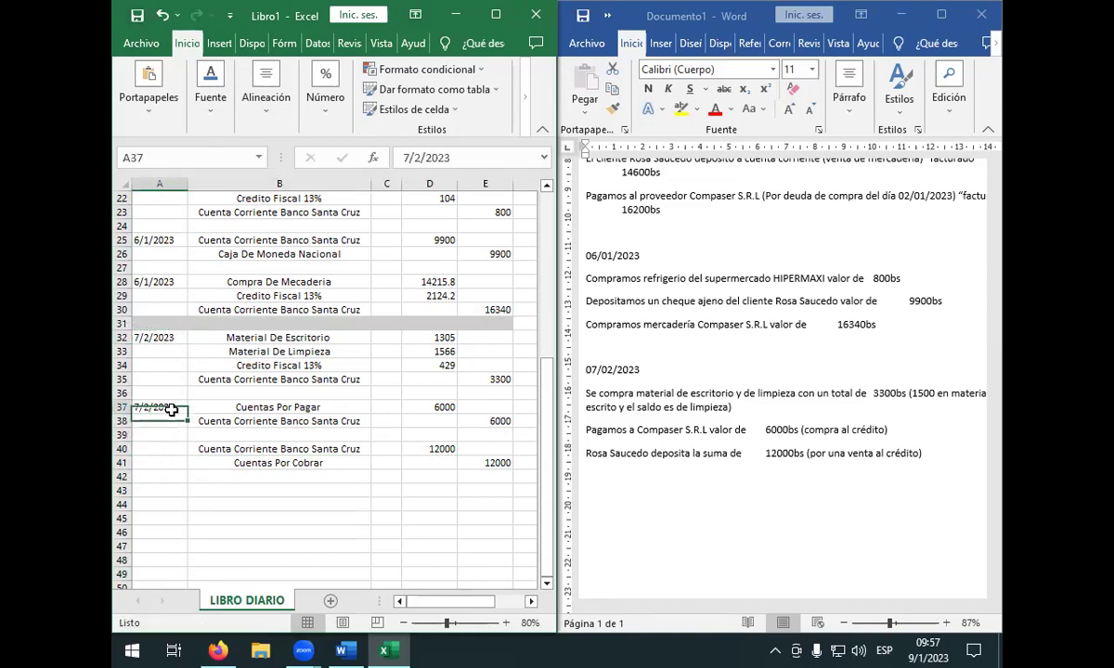
{"action": "key", "text": "ctrl+c"}
{"action": "left_click", "coordinate": [174, 446]}
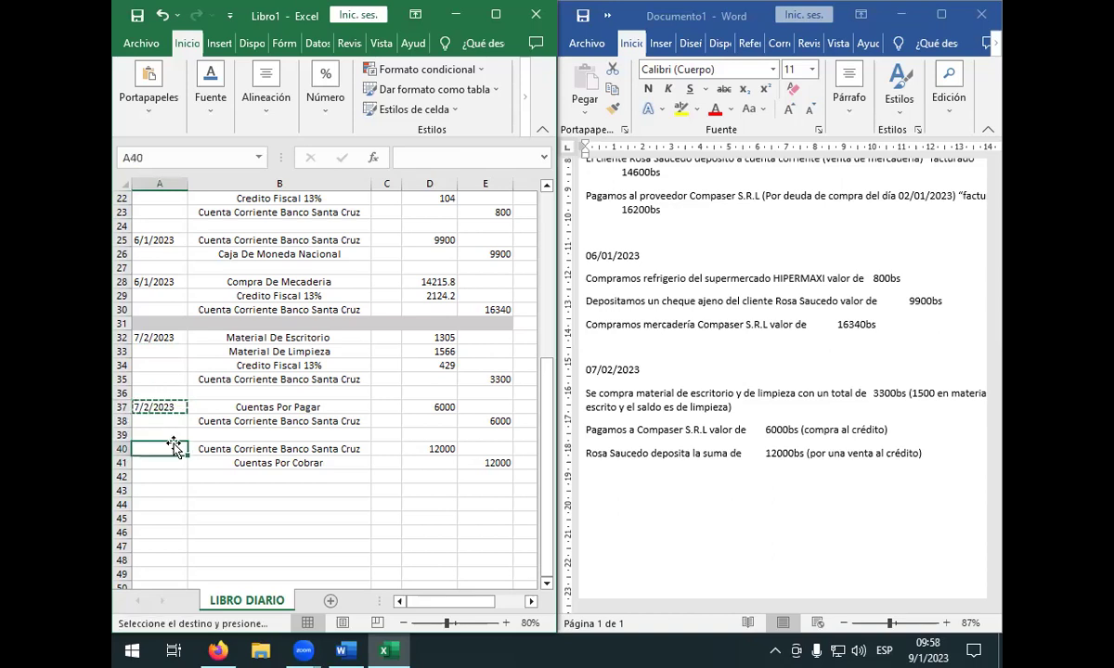
{"action": "key", "text": "Return"}
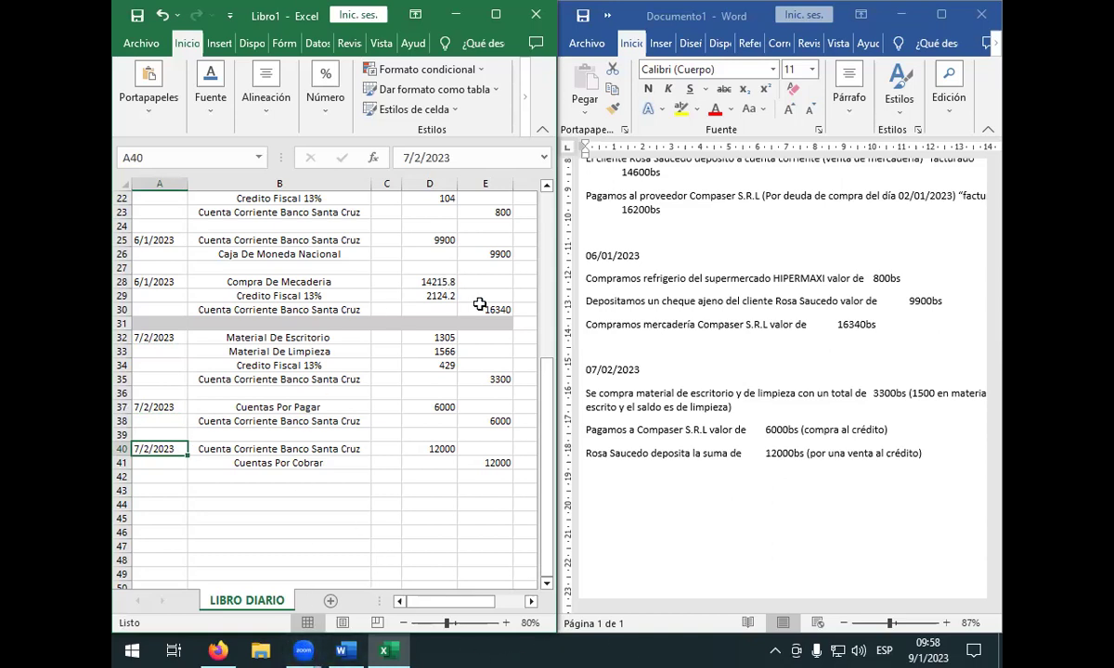
- Try to replace the bank account credit in E30 with the formula +D28+D29, and undo the change
{"action": "double_click", "coordinate": [490, 309]}
{"action": "double_click", "coordinate": [422, 157]}
{"action": "key", "text": "Delete"}
{"action": "type", "text": "+"}
{"action": "left_click", "coordinate": [435, 281]}
{"action": "type", "text": "+"}
{"action": "left_click", "coordinate": [442, 295]}
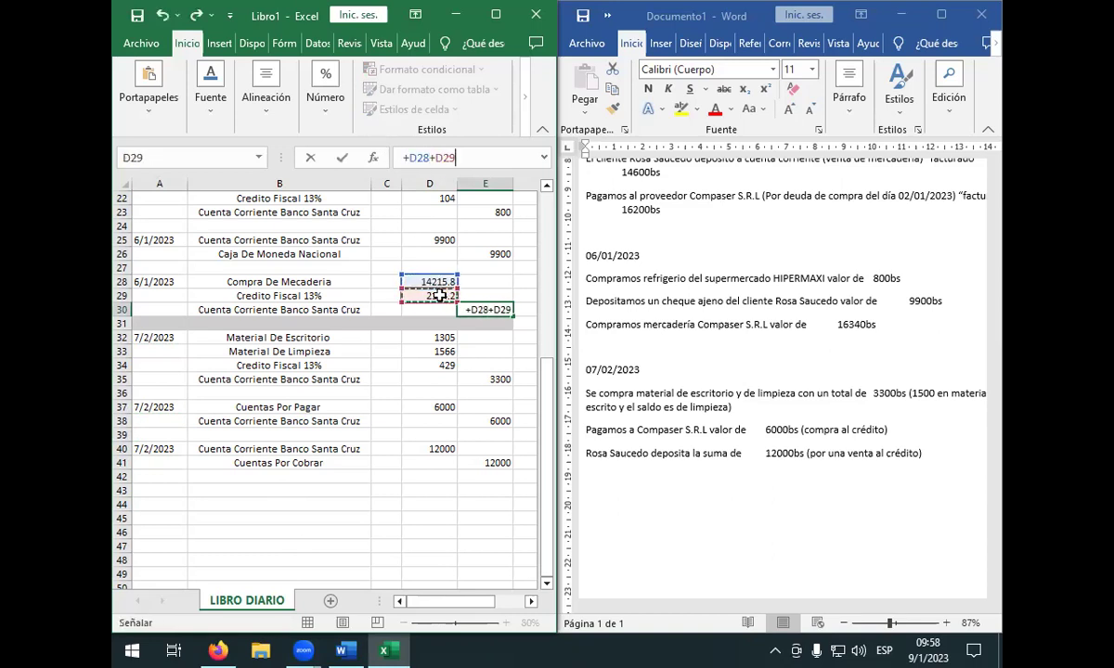
{"action": "key", "text": "Return"}
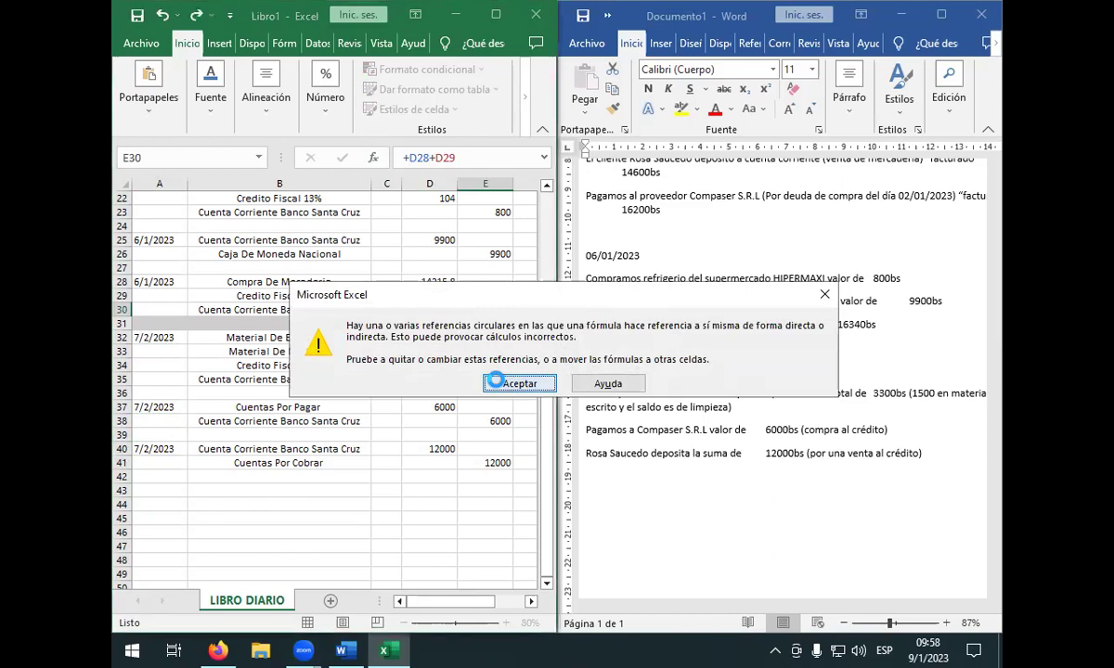
{"action": "left_click", "coordinate": [498, 382]}
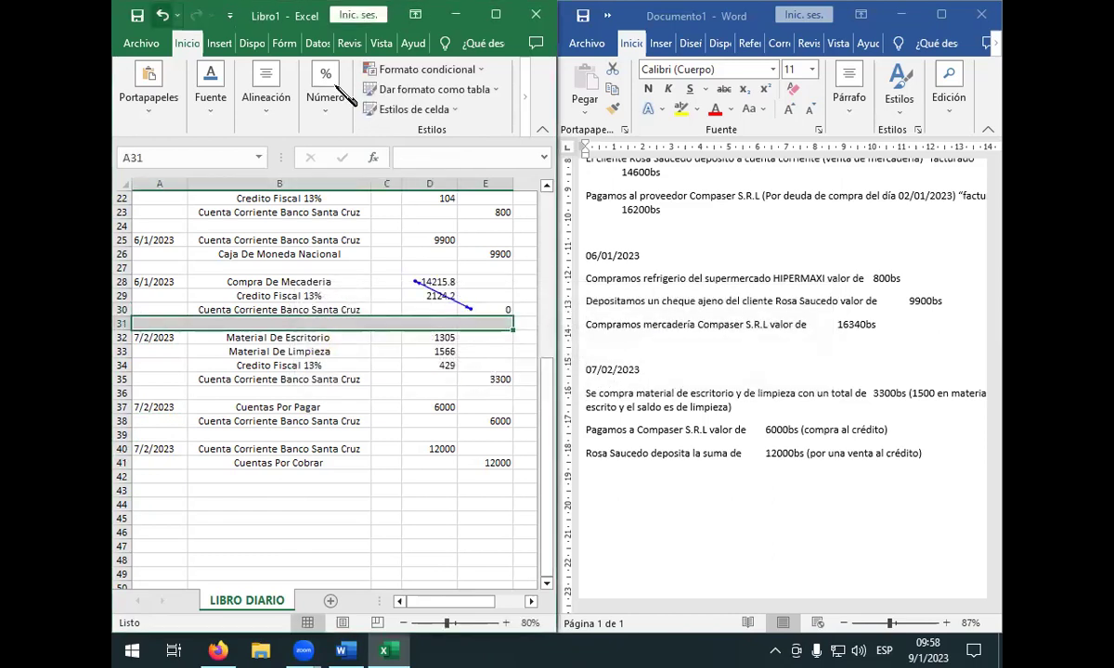
{"action": "key", "text": "ctrl+z"}
{"action": "left_click", "coordinate": [355, 506]}
{"action": "scroll", "coordinate": [334, 446], "scroll_direction": "down", "scroll_amount": 1}
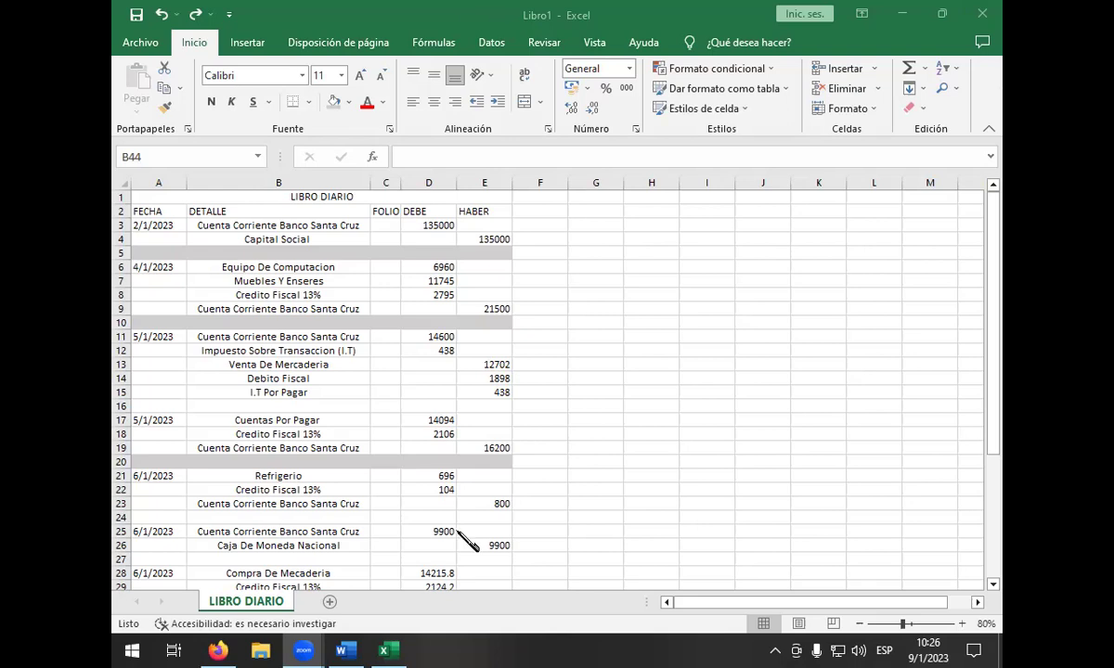
- Add a new worksheet and name it LIBRO BANCO Y EXTRACTO
{"action": "left_click", "coordinate": [330, 603]}
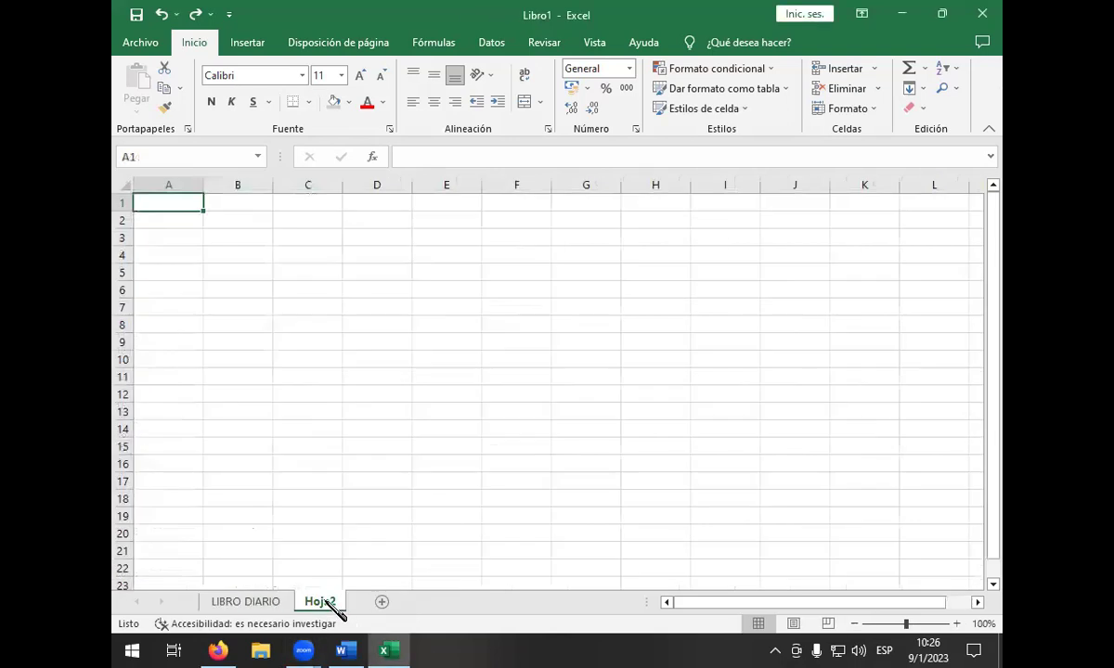
{"action": "right_click", "coordinate": [323, 605]}
{"action": "left_click", "coordinate": [371, 439]}
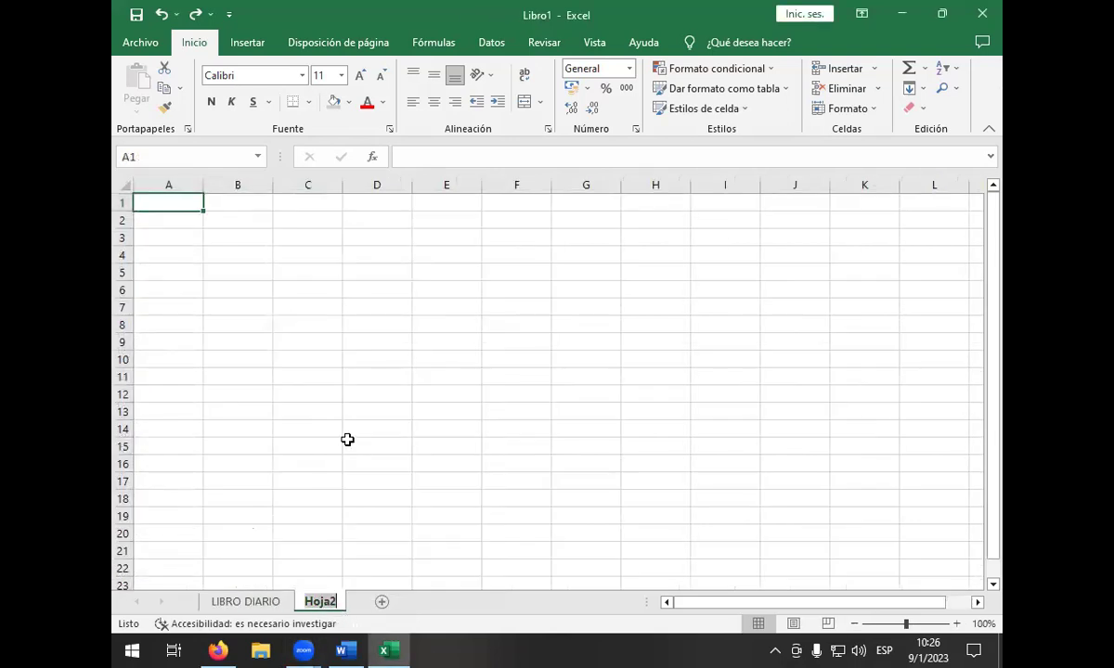
{"action": "type", "text": "LIBRO BANCO Y"}
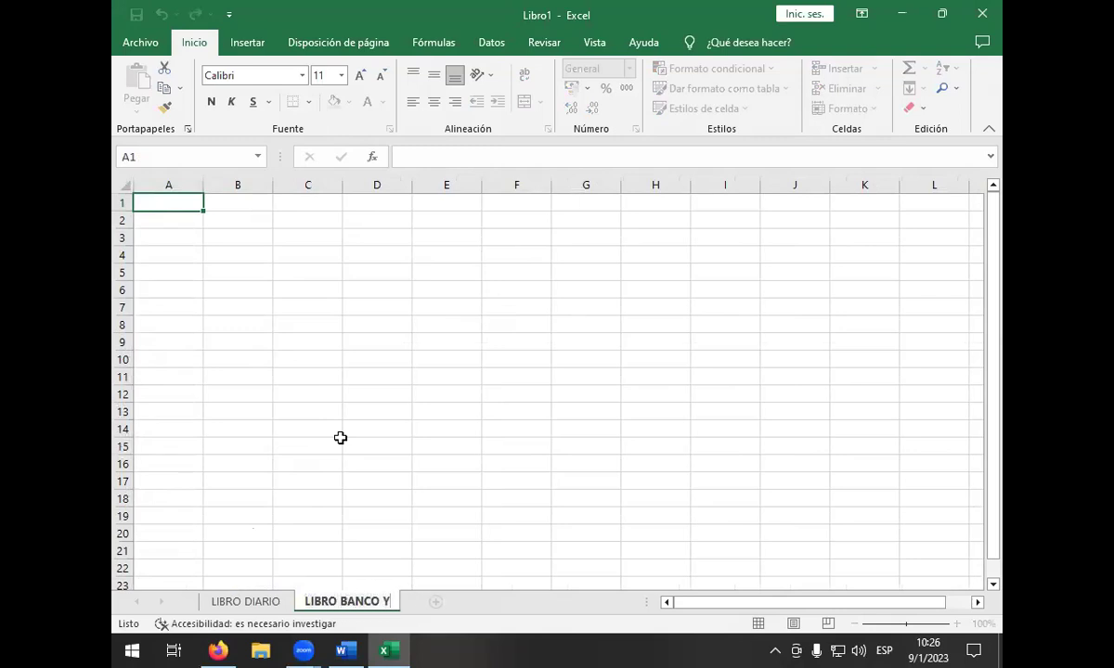
{"action": "type", "text": " EXTRACTO"}
{"action": "key", "text": "BackSpace"}
{"action": "key", "text": "BackSpace"}
{"action": "key", "text": "BackSpace"}
{"action": "type", "text": "CTO"}
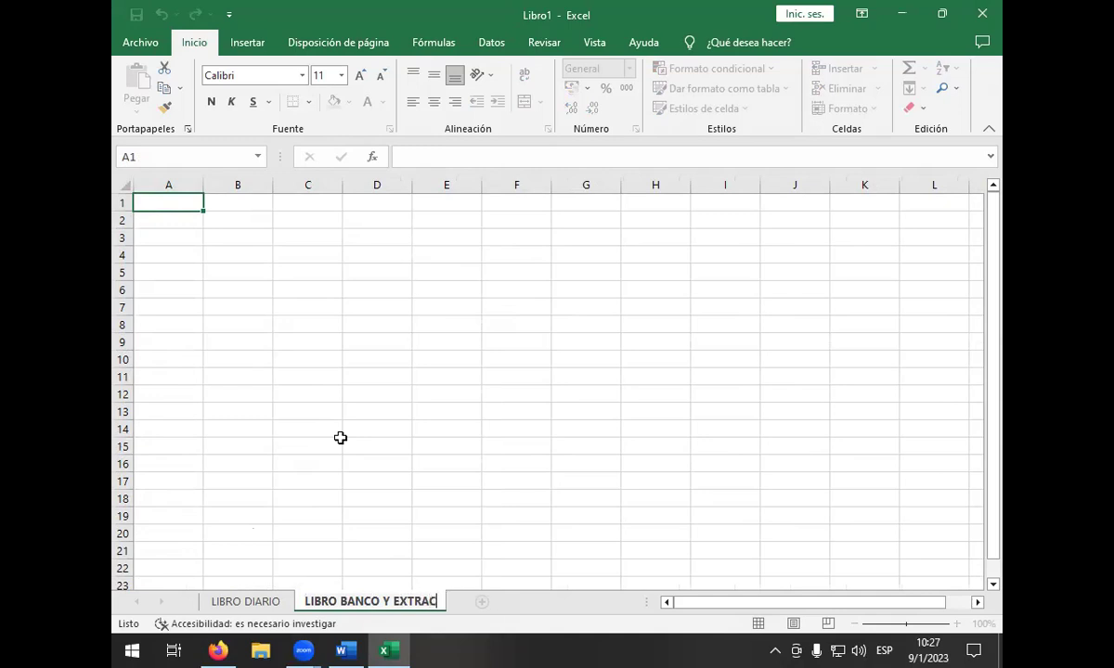
{"action": "key", "text": "Return"}
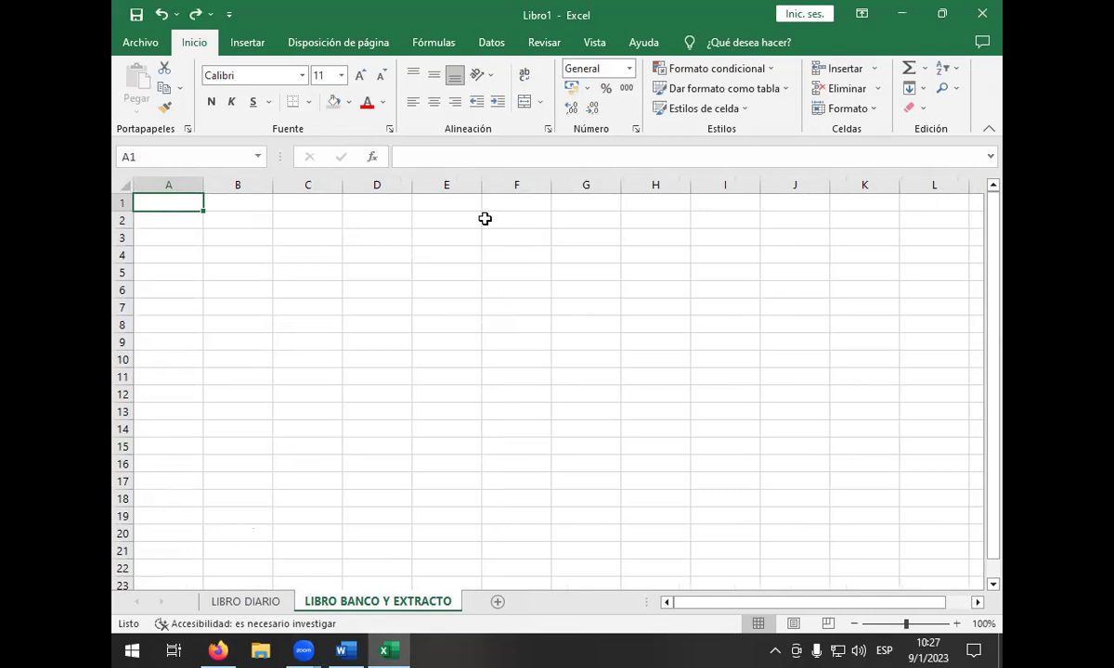
- Merge cells A1 to E1 and center the merged cell horizontally and vertically
{"action": "left_click", "coordinate": [472, 206]}
{"action": "left_click_drag", "start_coordinate": [472, 206], "coordinate": [165, 201]}
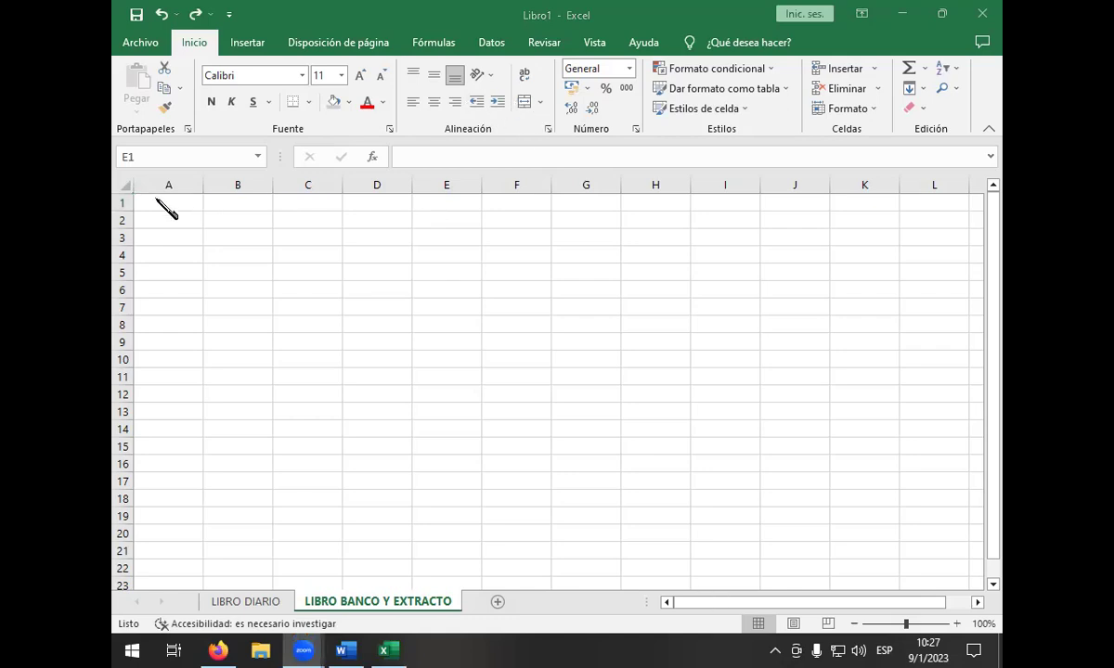
{"action": "left_click", "coordinate": [524, 103]}
{"action": "left_click", "coordinate": [433, 74]}
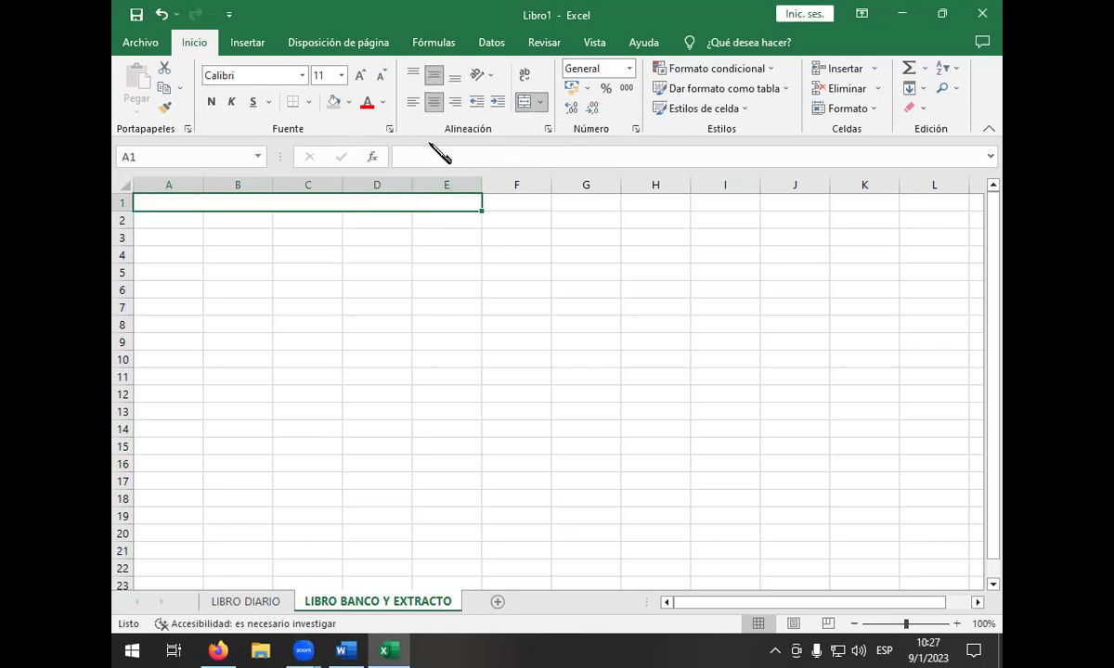
- Enter the title LIBRO BANCO in the merged cell A1
{"action": "double_click", "coordinate": [378, 199]}
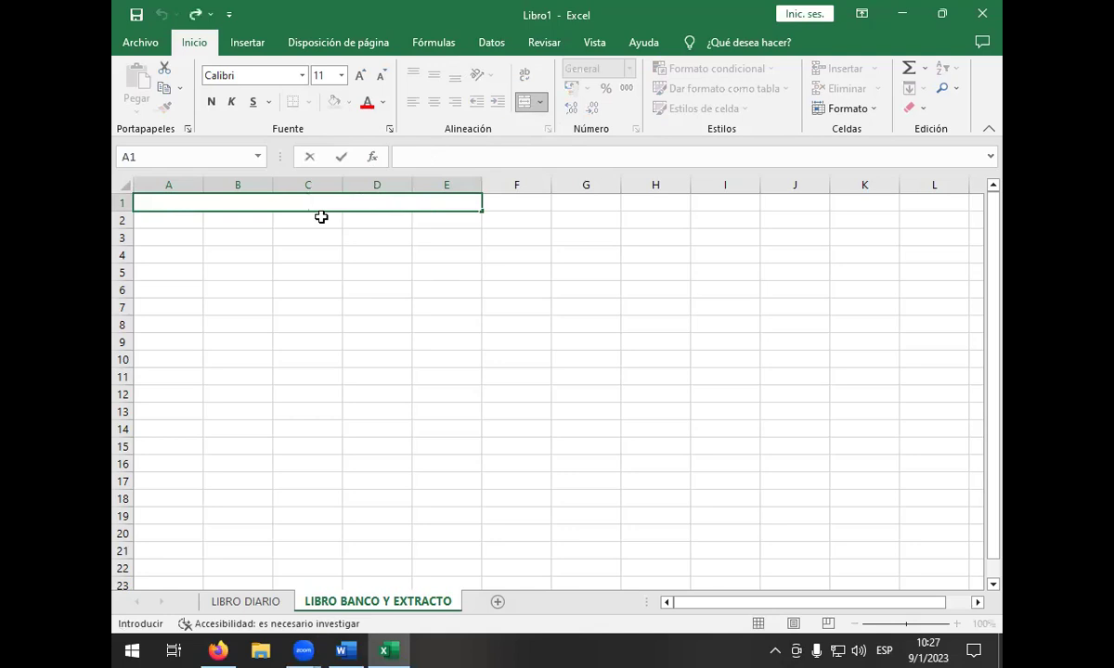
{"action": "type", "text": "libr"}
{"action": "key", "text": "BackSpace"}
{"action": "key", "text": "BackSpace"}
{"action": "key", "text": "BackSpace"}
{"action": "type", "text": "LIBR"}
{"action": "key", "text": "BackSpace"}
{"action": "key", "text": "BackSpace"}
{"action": "key", "text": "BackSpace"}
{"action": "type", "text": "IBRO BANCO"}
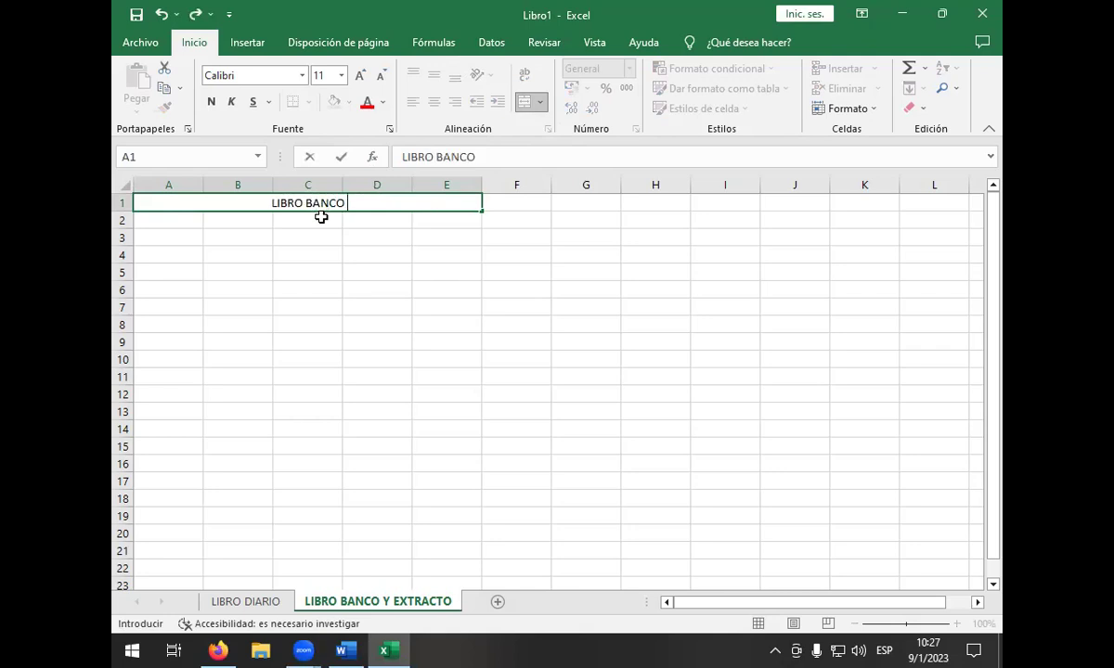
- Enter the column headings FECHA in A2 and DETALLE in B2
{"action": "left_click", "coordinate": [146, 218]}
{"action": "type", "text": "FEX"}
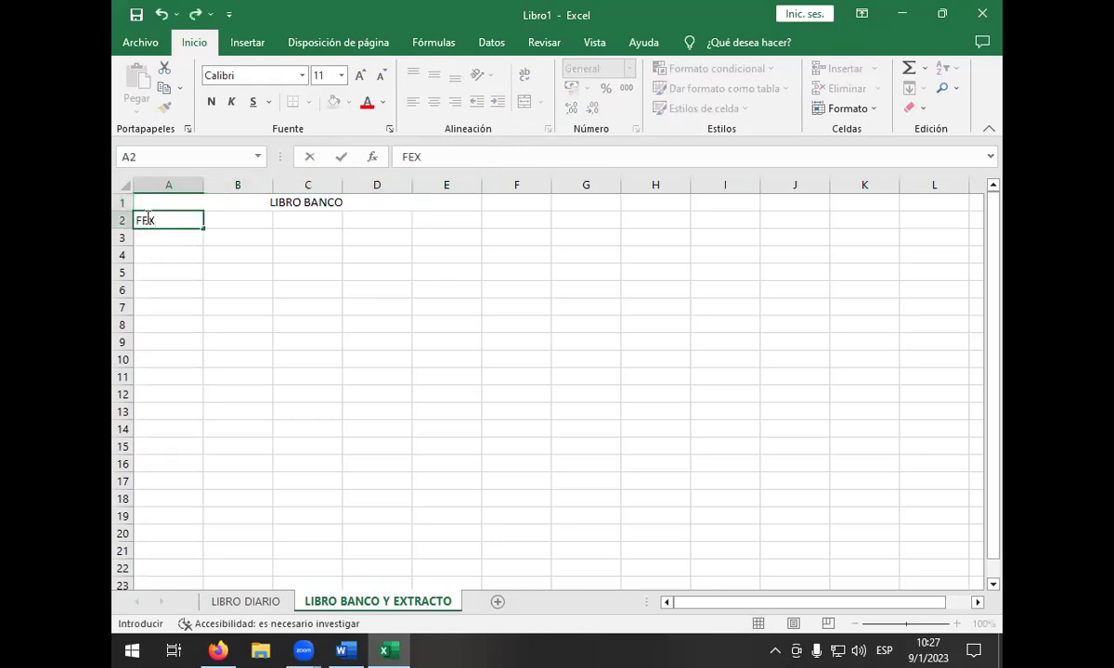
{"action": "type", "text": "CHA"}
{"action": "key", "text": "Tab"}
{"action": "type", "text": "DETALLE"}
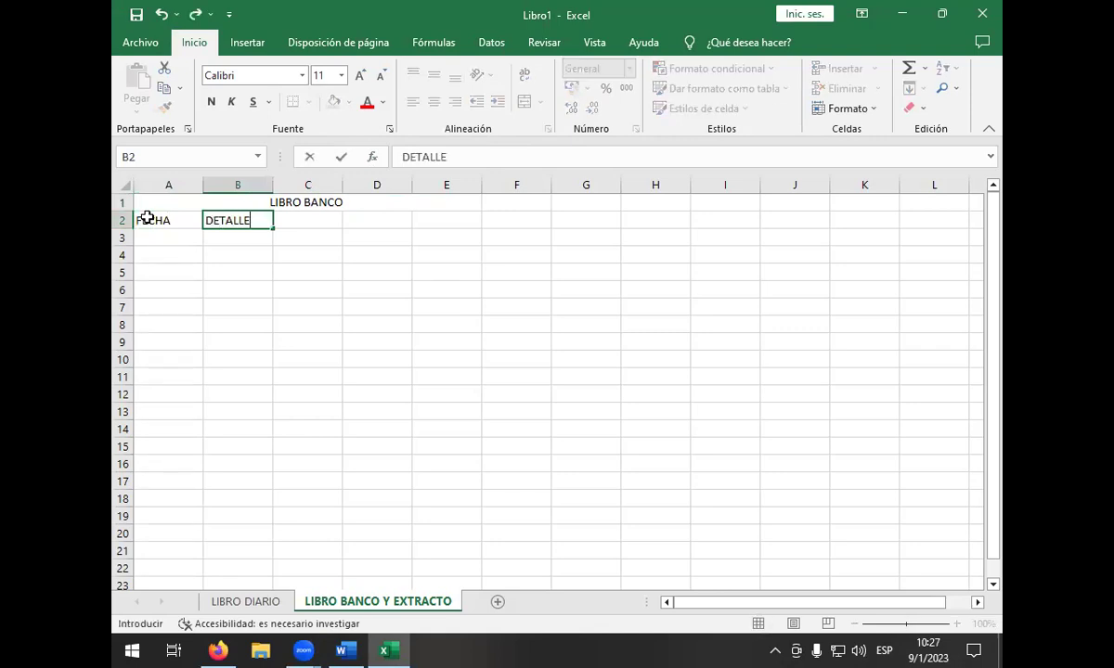
{"action": "key", "text": "Tab"}
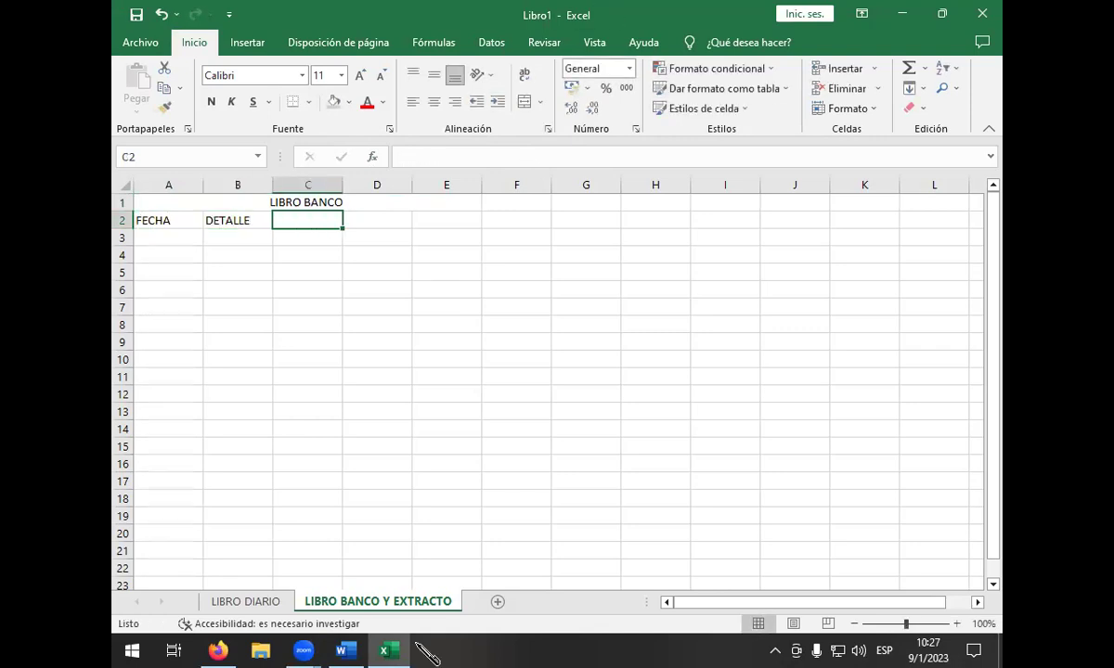
{"action": "left_click", "coordinate": [245, 601]}
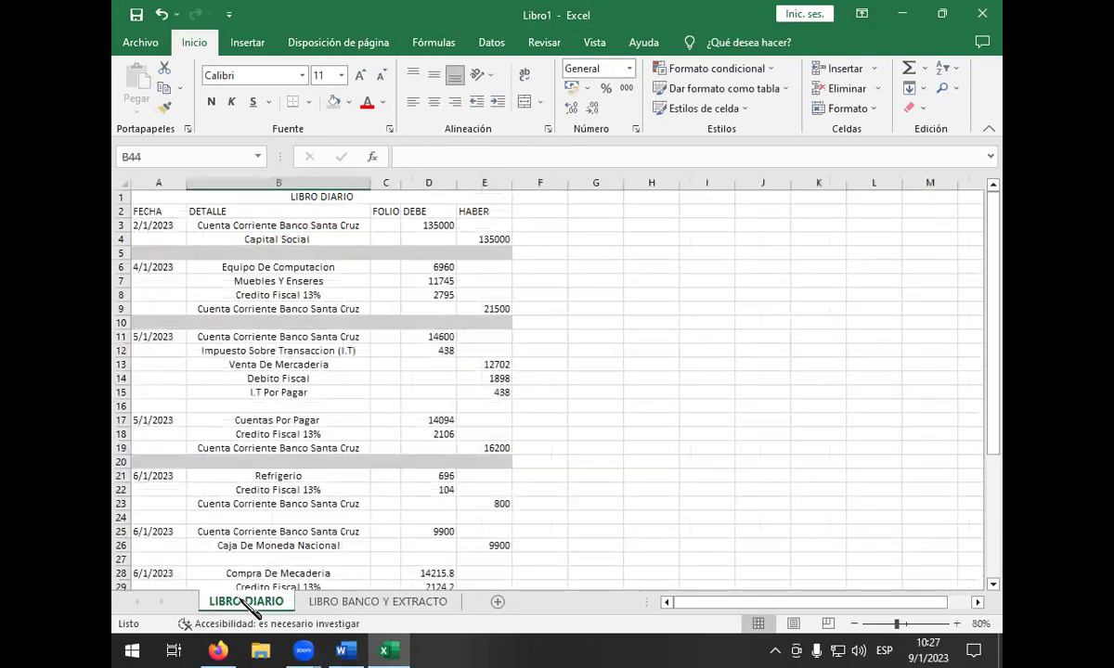
{"action": "left_click", "coordinate": [345, 602]}
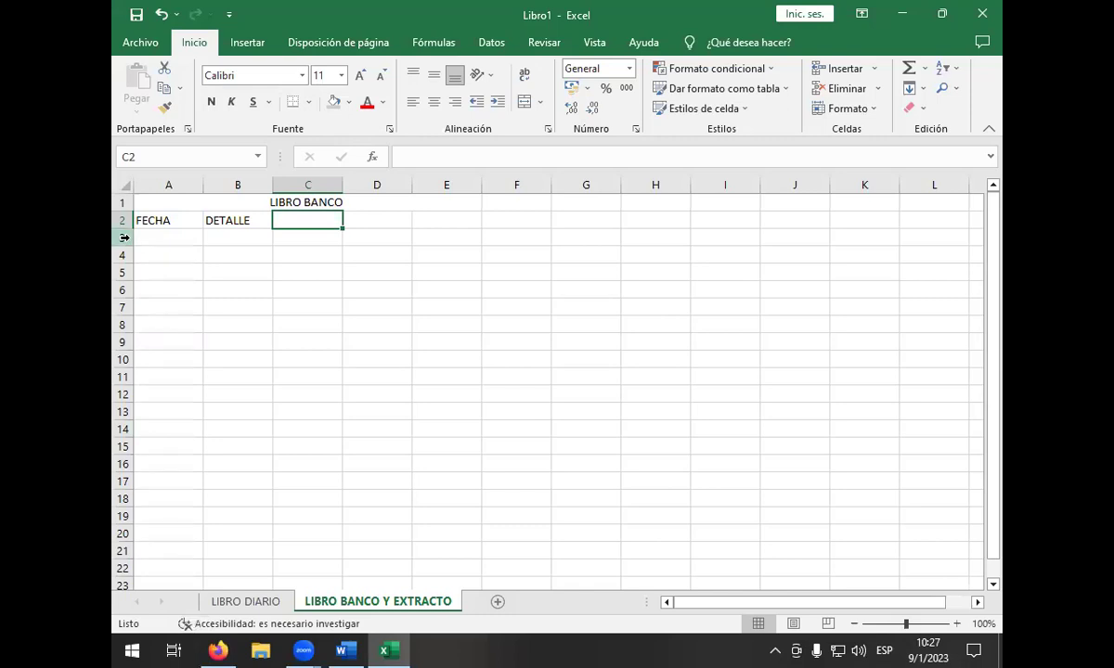
{"action": "type", "text": "DEBE HABER"}
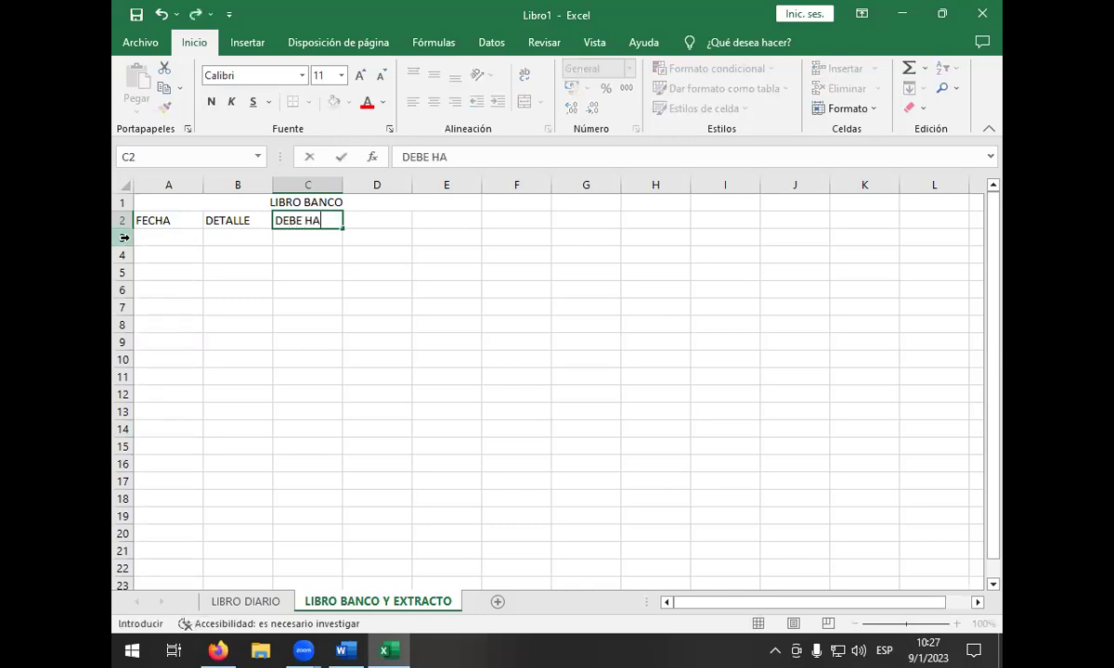
{"action": "key", "text": "Left"}
{"action": "key", "text": "Left"}
{"action": "key", "text": "BackSpace"}
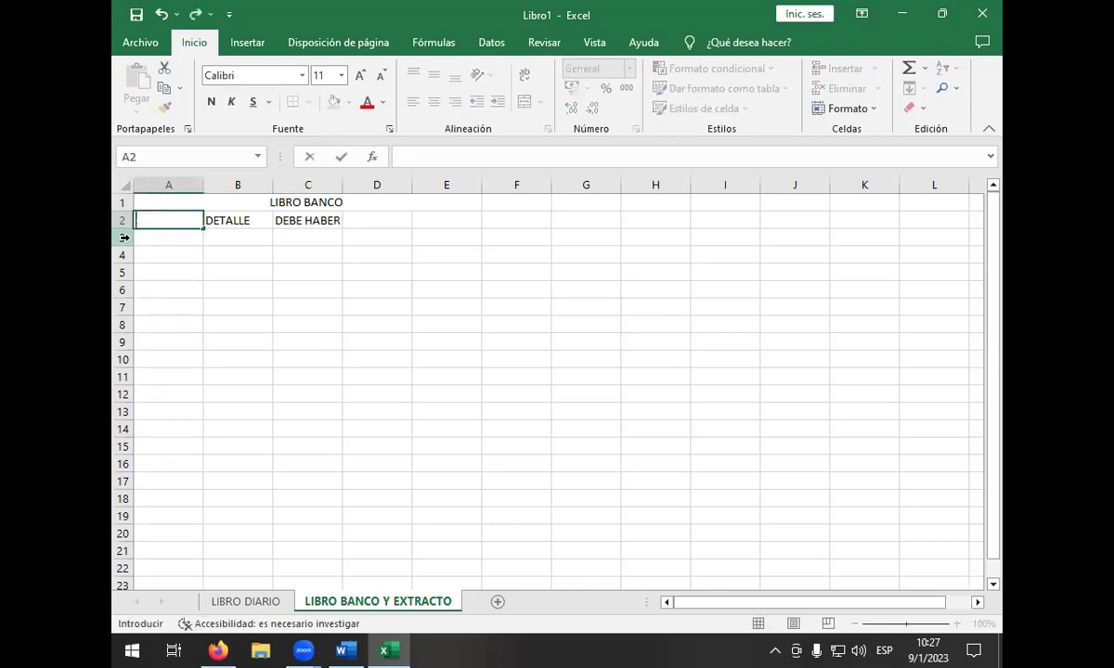
{"action": "type", "text": "FECHA"}
{"action": "key", "text": "Right"}
{"action": "key", "text": "Right"}
{"action": "key", "text": "Right"}
{"action": "key", "text": "Left"}
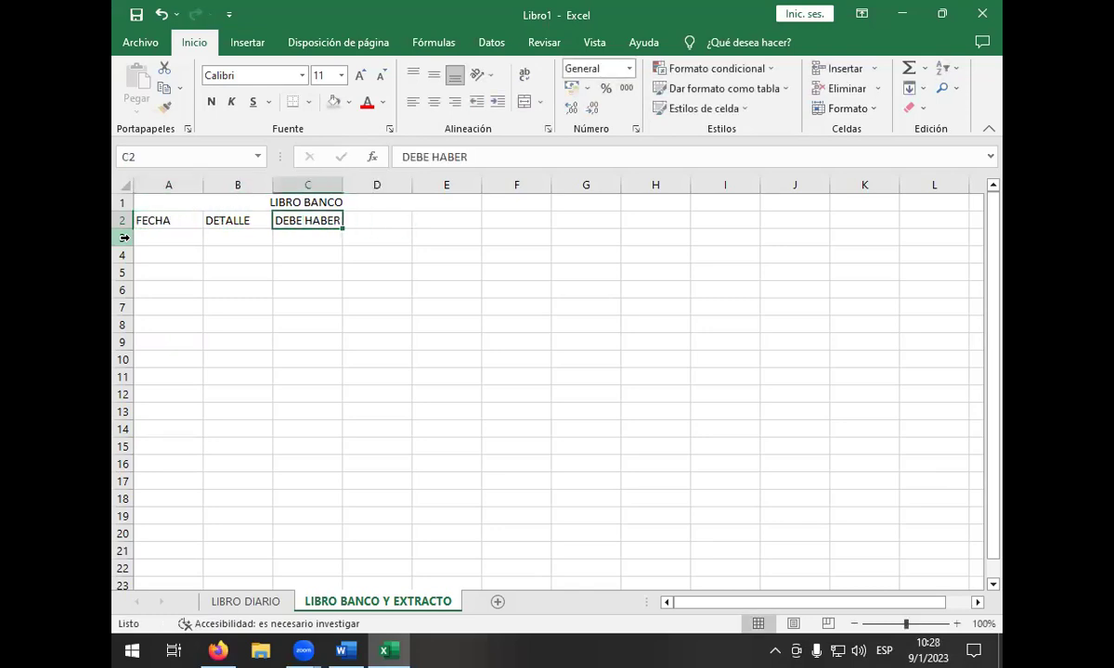
- Enter the column headings DEBE in C2, HABER in D2 and SALDO in E2
{"action": "type", "text": "DEBE"}
{"action": "key", "text": "Tab"}
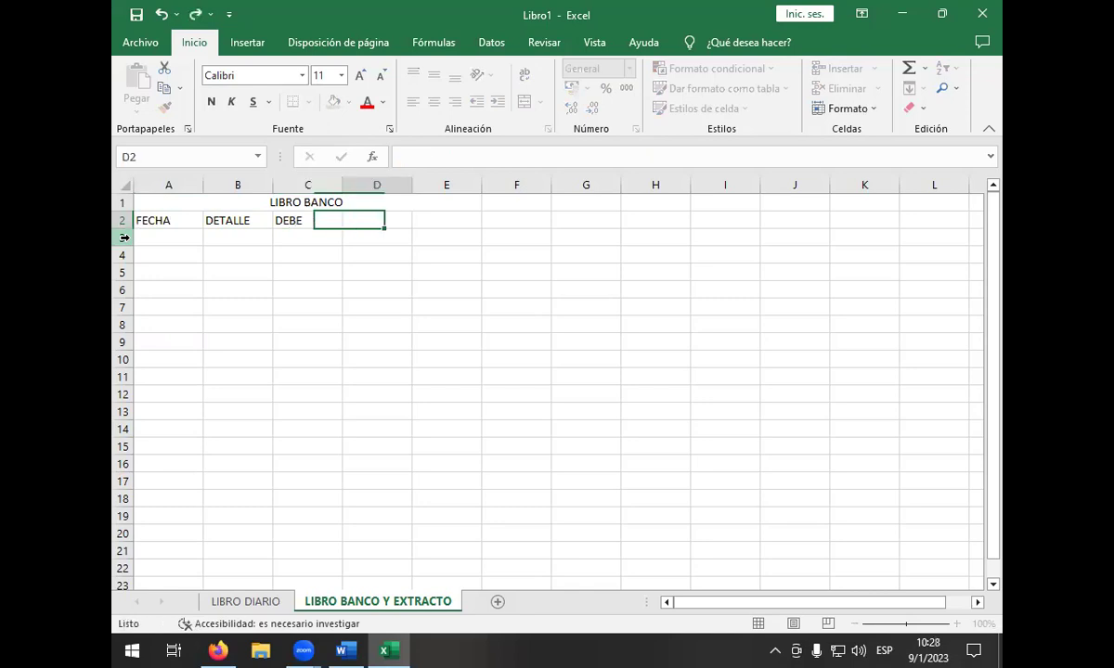
{"action": "type", "text": "HABER"}
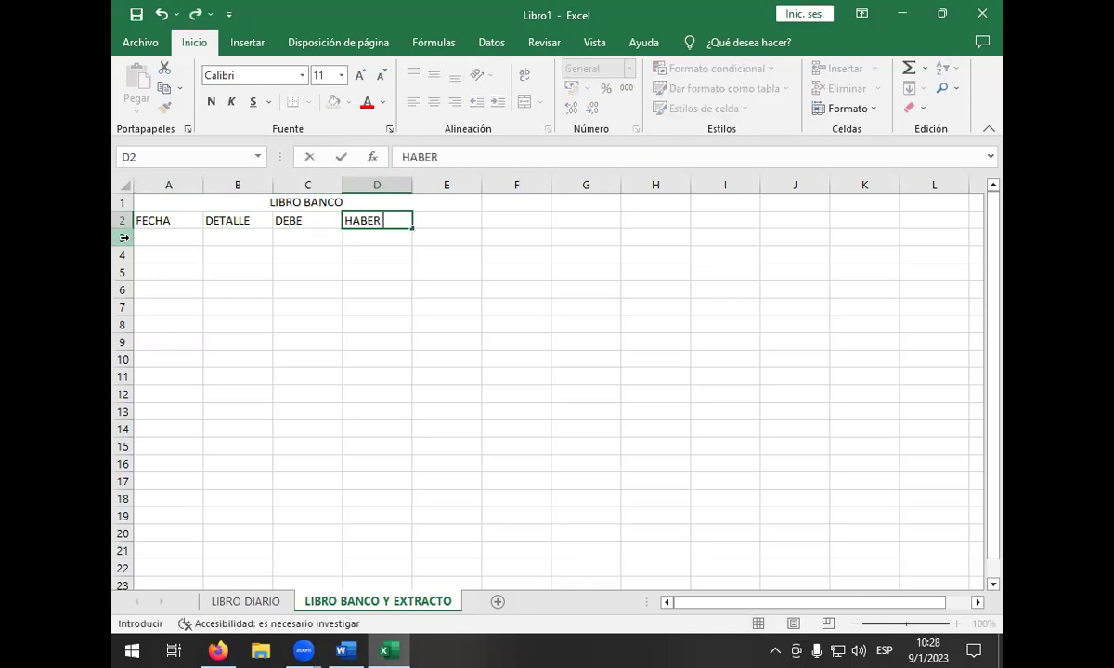
{"action": "key", "text": "Tab"}
{"action": "type", "text": "SALDO"}
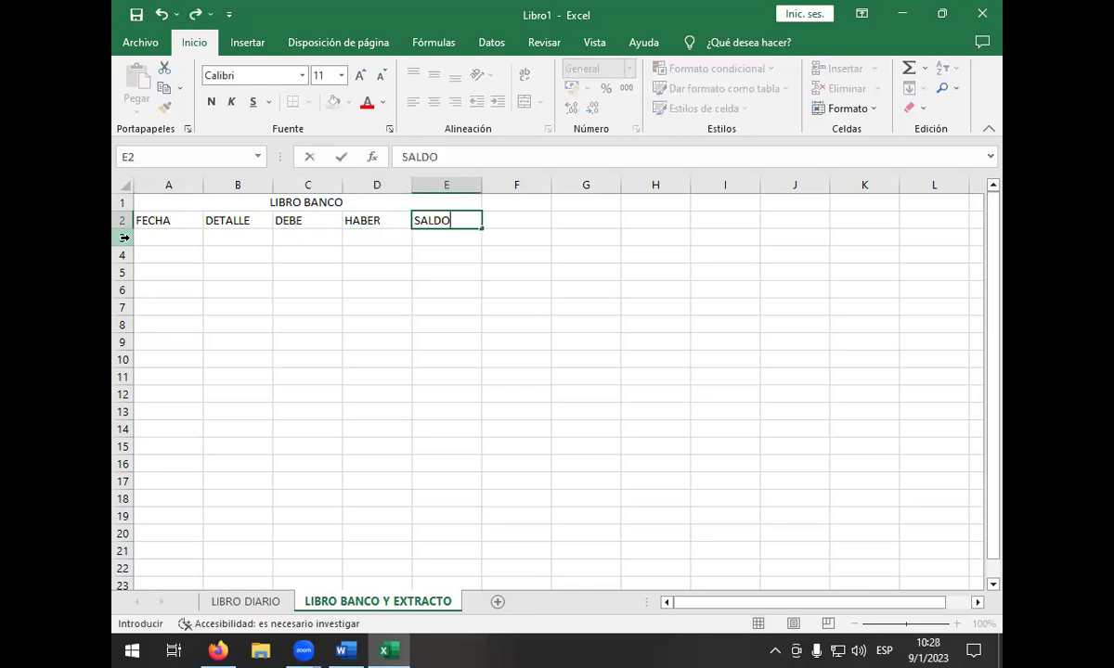
- Widen the DETALLE column B to about three times its width to fit long account descriptions
{"action": "left_click", "coordinate": [274, 184]}
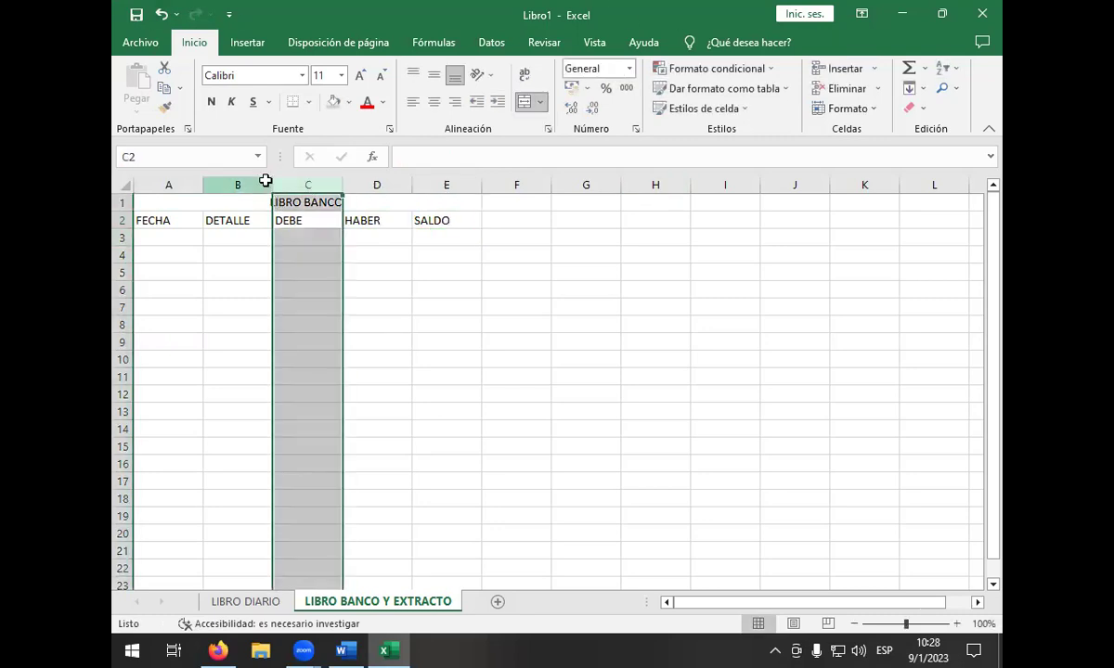
{"action": "left_click", "coordinate": [265, 180]}
{"action": "left_click_drag", "start_coordinate": [273, 185], "coordinate": [409, 196]}
{"action": "left_click", "coordinate": [167, 279]}
- Center the DETALLE column cells from B3 down past row 150 horizontally and vertically
{"action": "left_click_drag", "start_coordinate": [236, 241], "coordinate": [283, 591]}
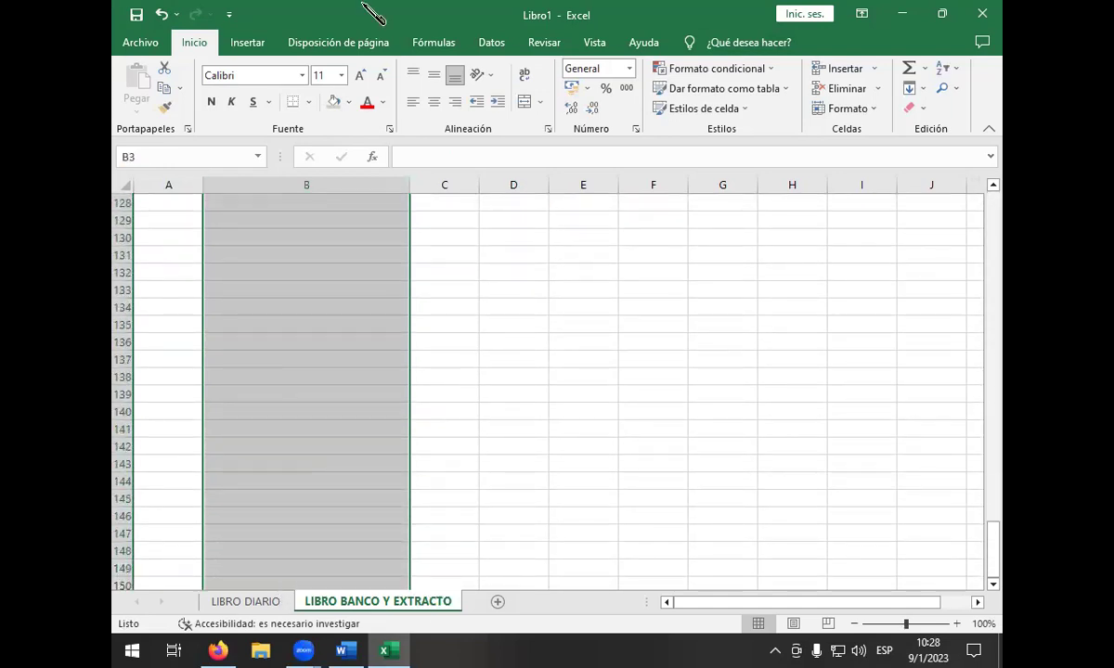
{"action": "left_click", "coordinate": [433, 99]}
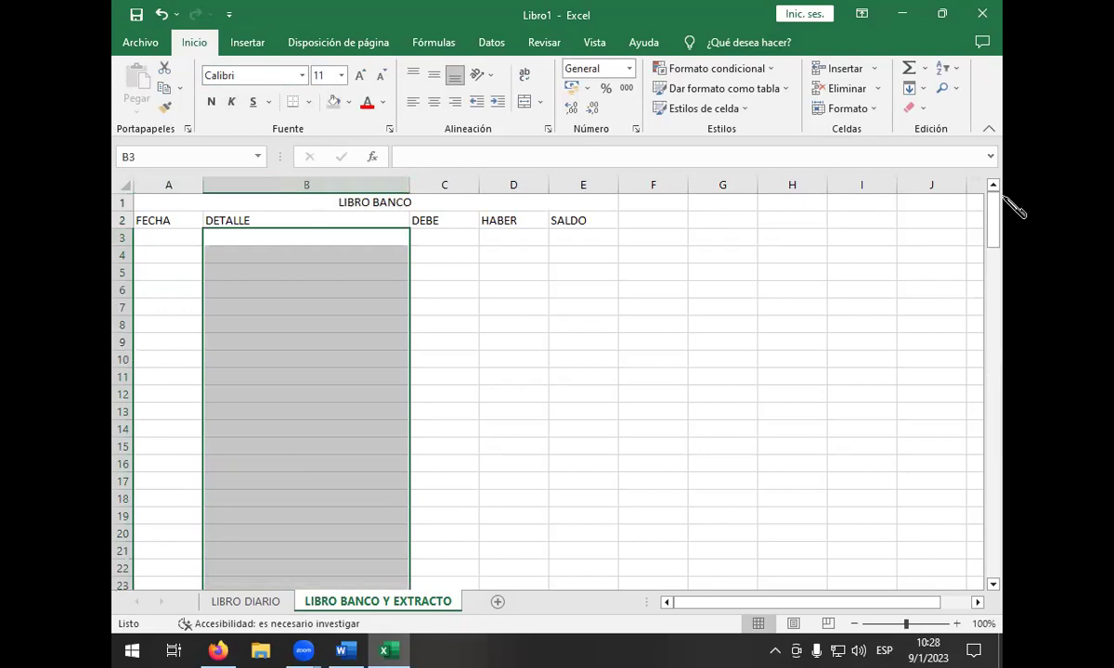
{"action": "left_click", "coordinate": [434, 101]}
{"action": "left_click", "coordinate": [434, 74]}
{"action": "left_click", "coordinate": [311, 249]}
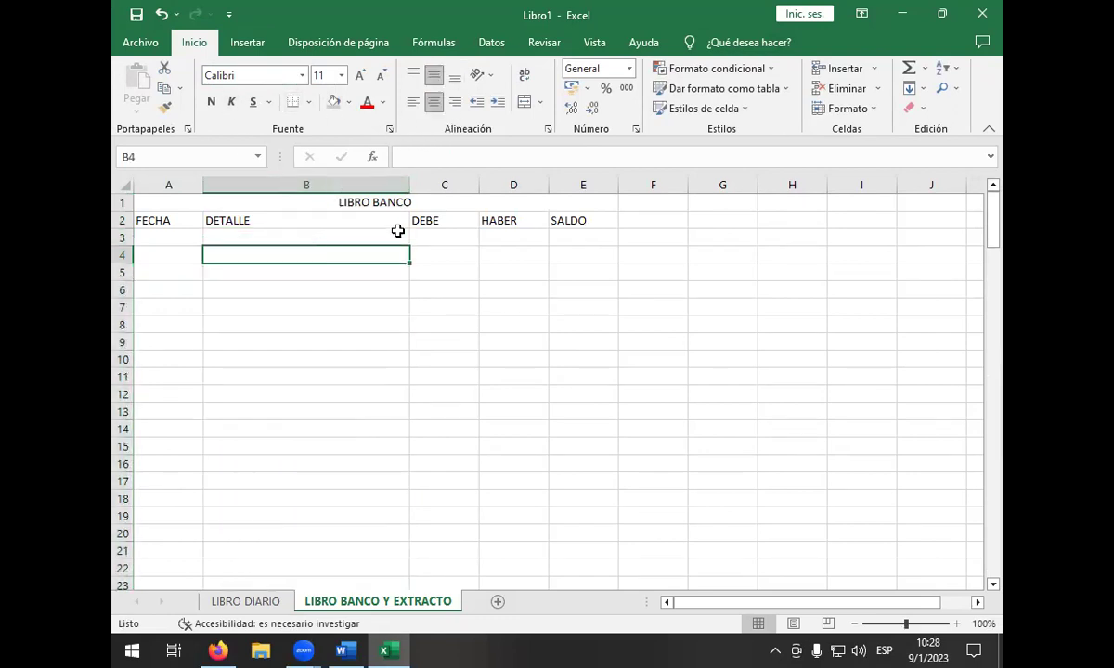
- Select A3 for the first LIBRO BANCO row and switch to the Word document to consult the transactions
{"action": "left_click", "coordinate": [176, 239]}
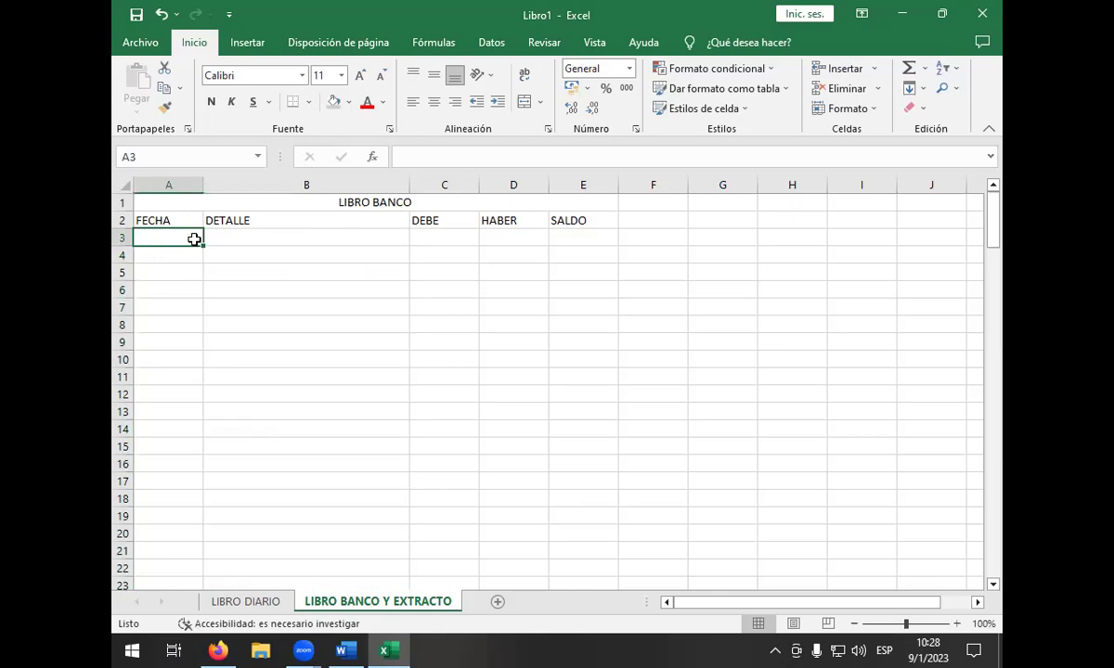
{"action": "left_click", "coordinate": [341, 651]}
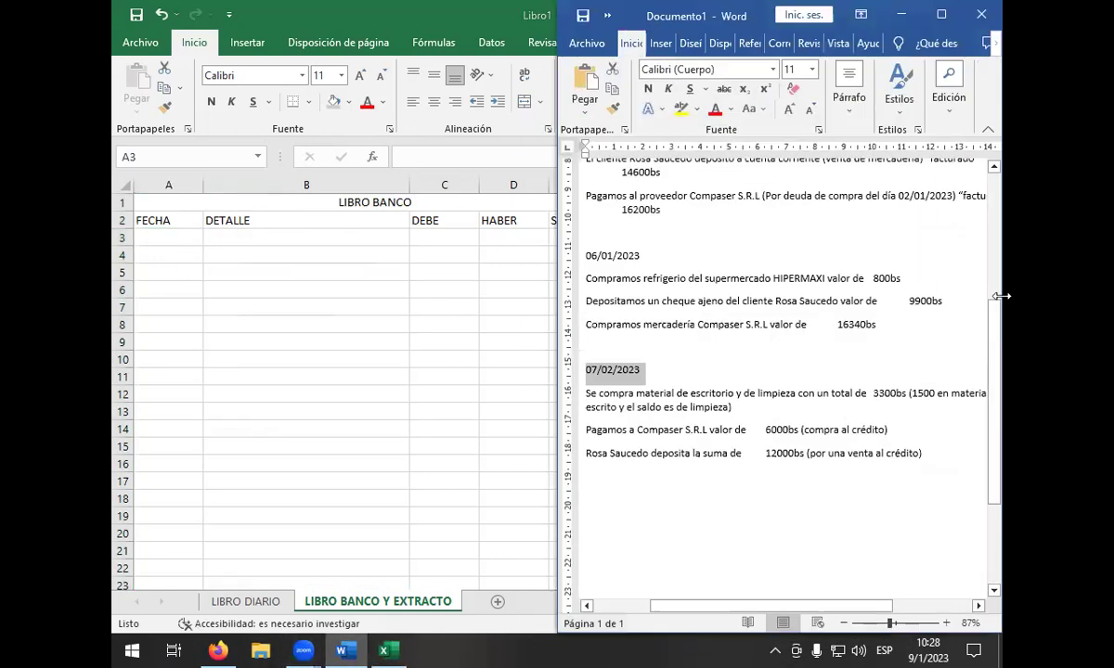
{"action": "left_click", "coordinate": [903, 15]}
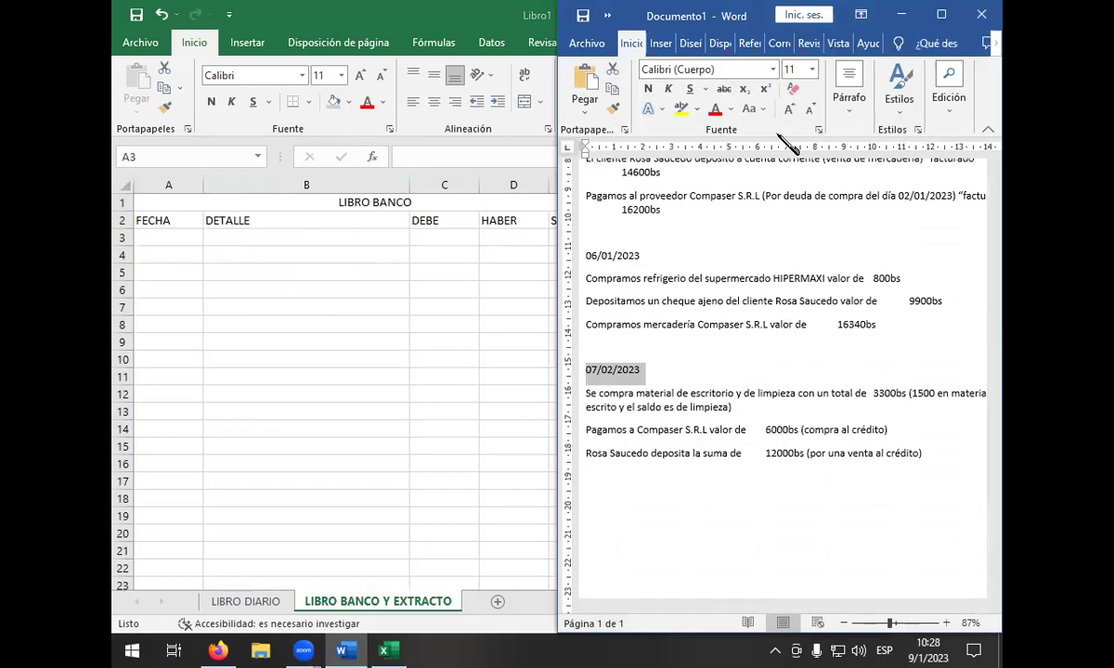
- Enter "Apertura De Cuenta Corriente" as the first DETALLE entry in B3
{"action": "left_click", "coordinate": [207, 239]}
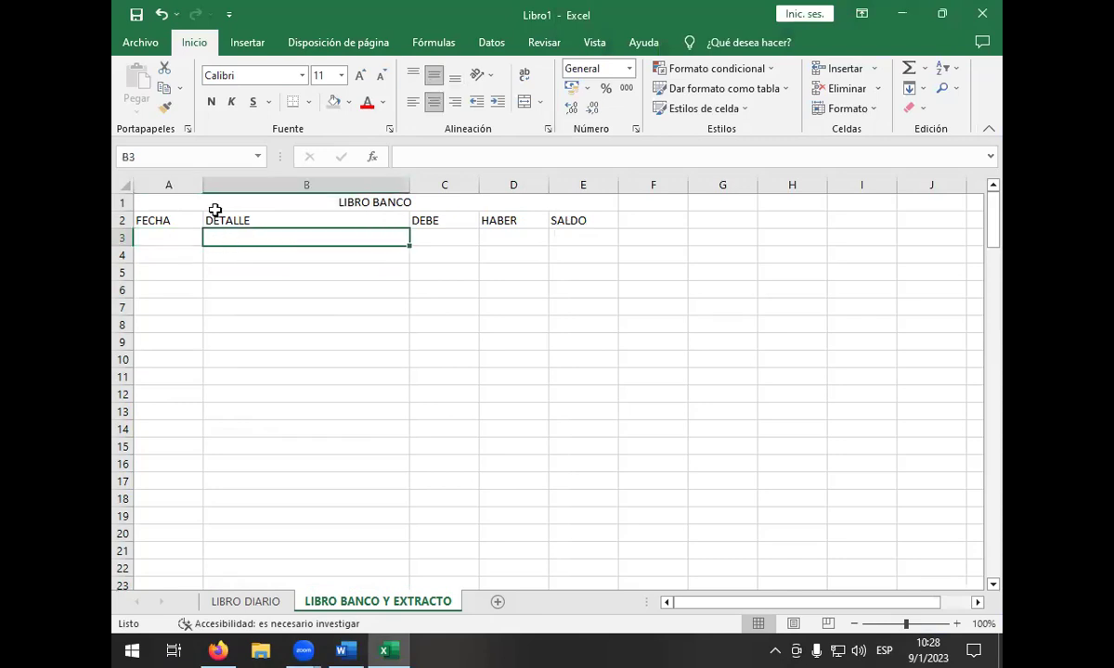
{"action": "type", "text": "Apertura"}
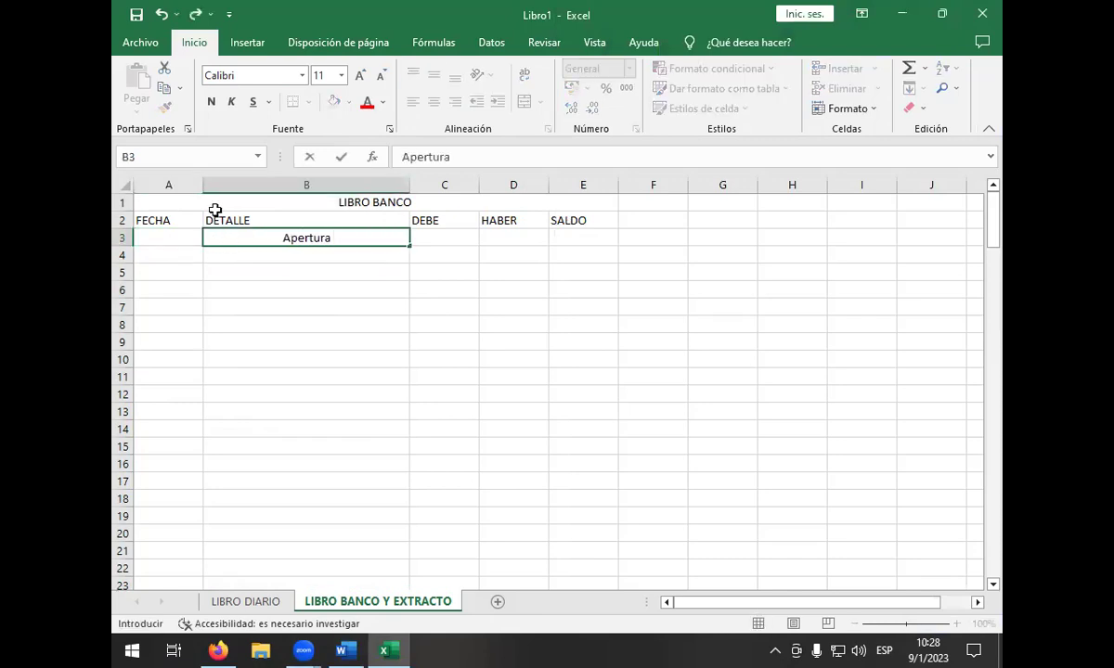
{"action": "type", "text": " De Cuenta Corriente"}
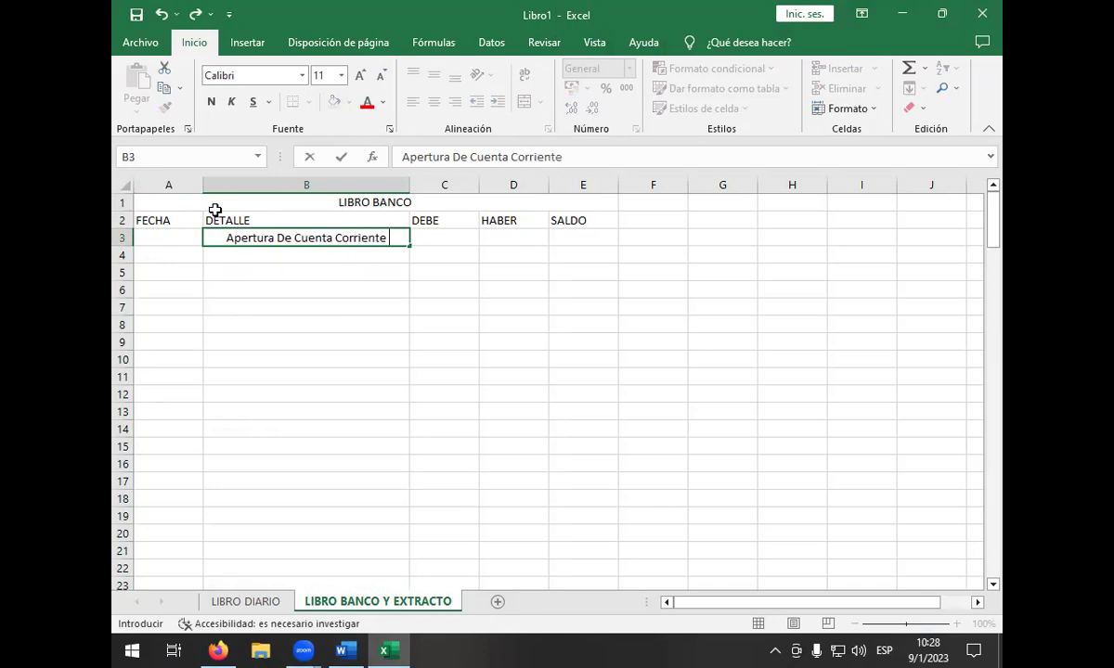
{"action": "key", "text": "Return"}
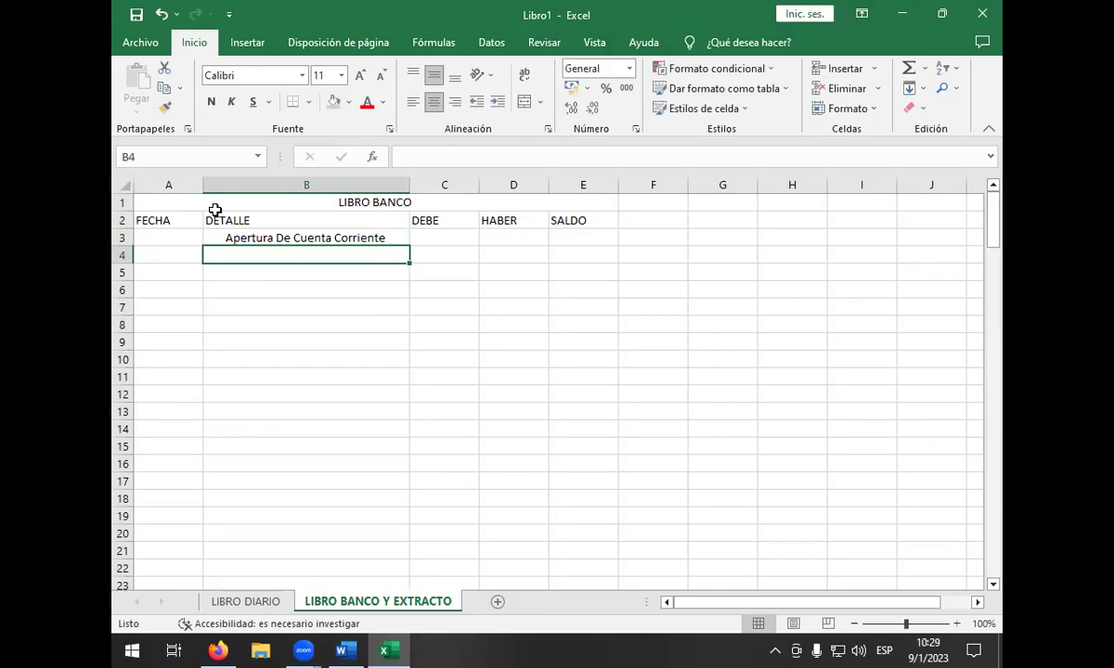
- Tile the workbook beside the Word document, bring the 02/01/2023 deposits into view, and select C3 in LIBRO BANCO
{"action": "key", "text": "Right"}
{"action": "key", "text": "super+Left"}
{"action": "left_click", "coordinate": [1001, 324]}
{"action": "scroll", "coordinate": [714, 331], "scroll_direction": "up", "scroll_amount": 6}
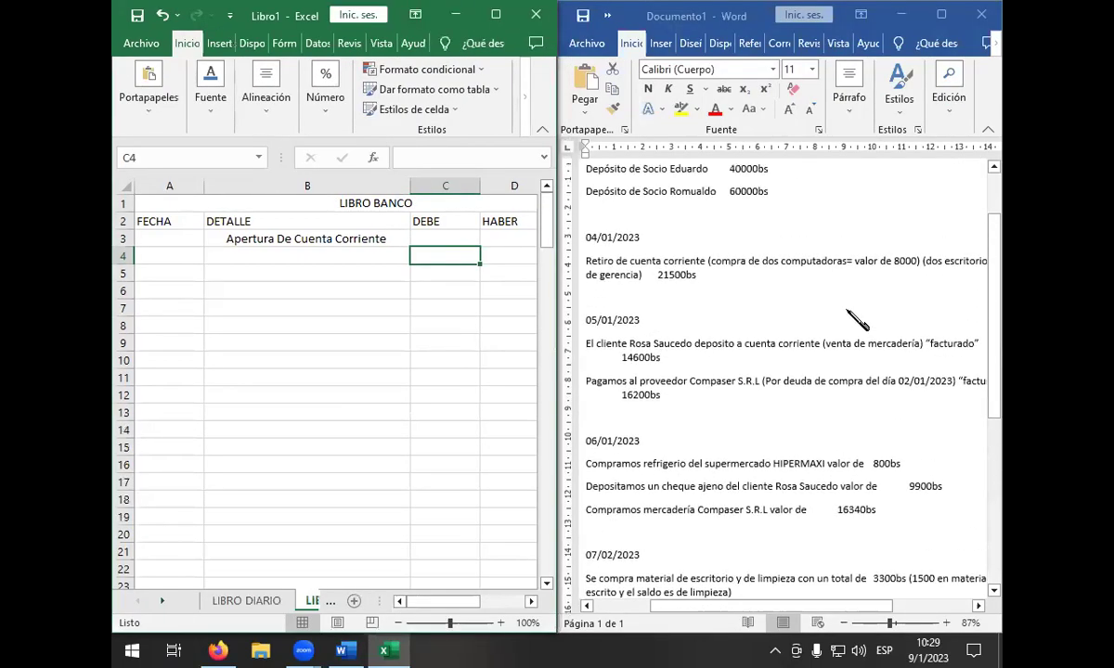
{"action": "left_click", "coordinate": [426, 240]}
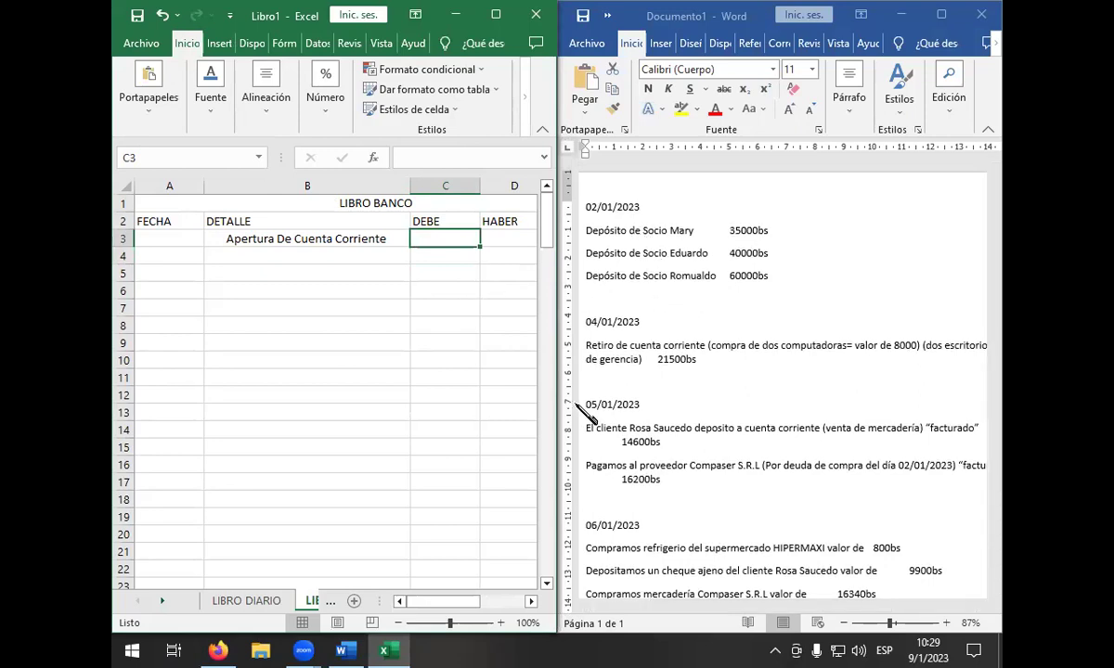
- Copy the opening bank deposit from D3 of LIBRO DIARIO into C3, the DEBE cell of the account opening row in LIBRO BANCO
{"action": "left_click", "coordinate": [247, 601]}
{"action": "scroll", "coordinate": [398, 428], "scroll_direction": "down", "scroll_amount": 6}
{"action": "scroll", "coordinate": [410, 422], "scroll_direction": "up", "scroll_amount": 6}
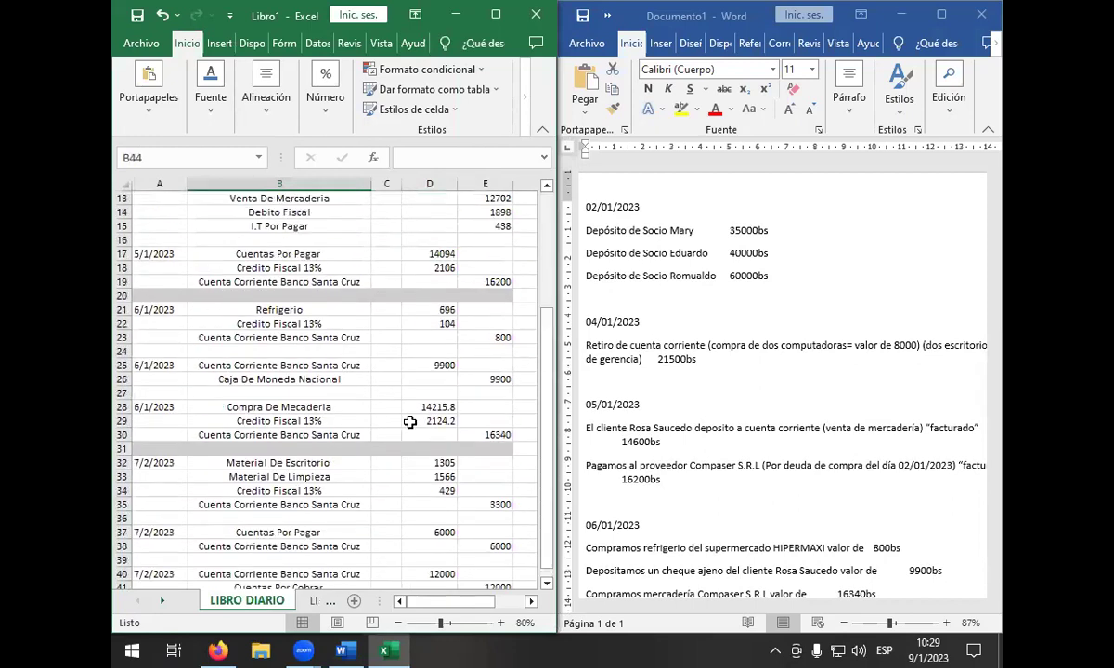
{"action": "scroll", "coordinate": [410, 422], "scroll_direction": "up", "scroll_amount": 4}
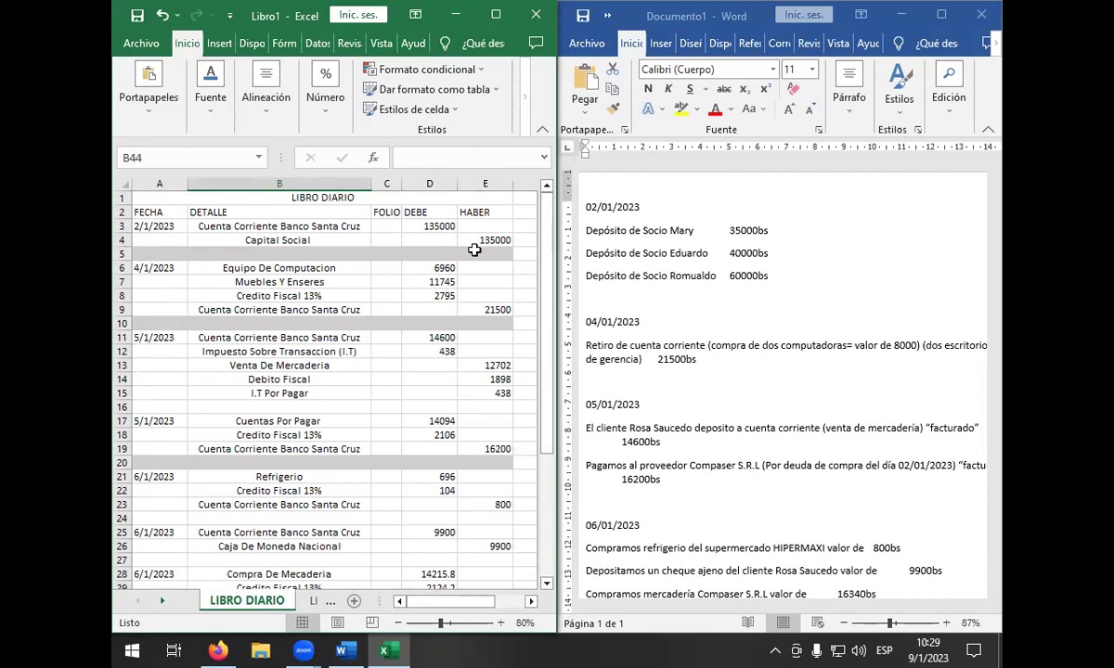
{"action": "left_click", "coordinate": [420, 226]}
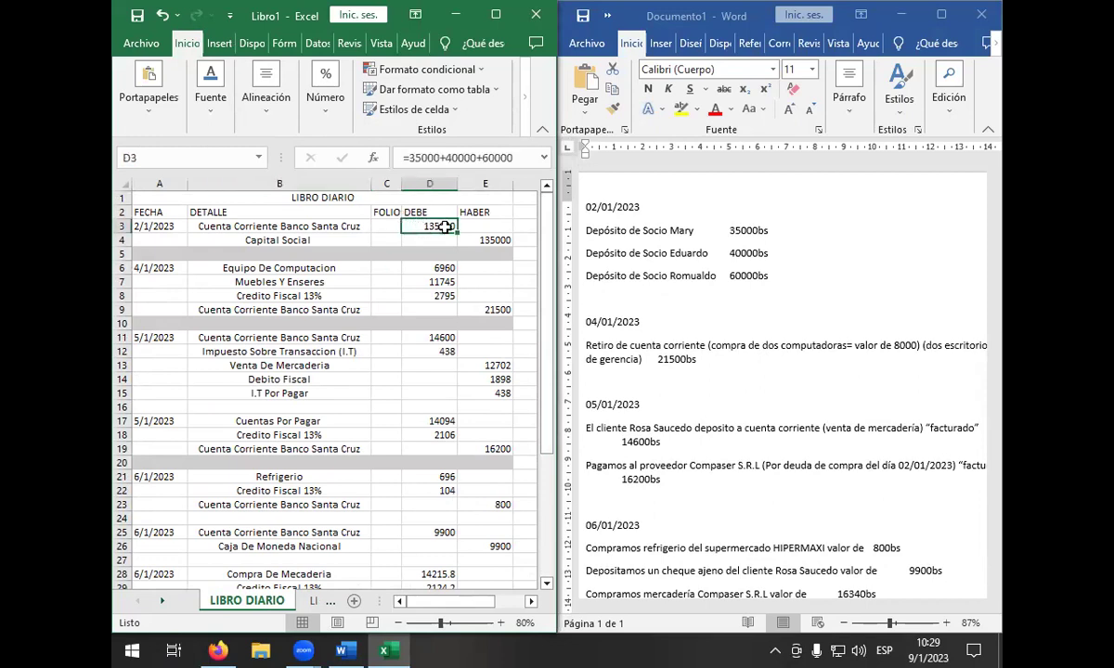
{"action": "key", "text": "ctrl+c"}
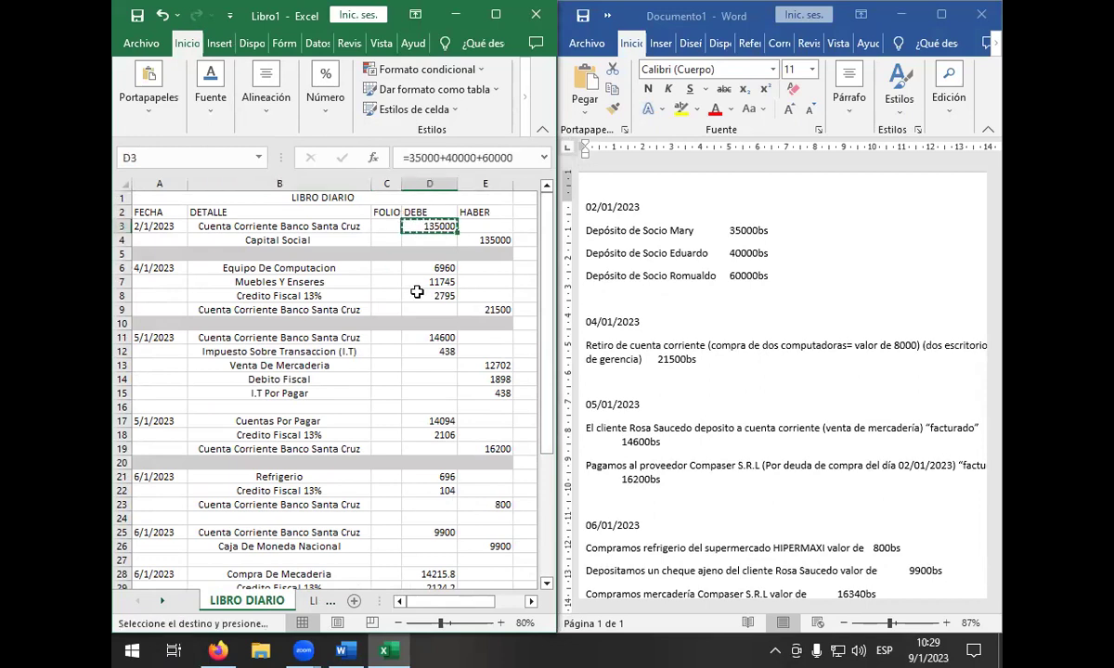
{"action": "left_click", "coordinate": [314, 602]}
{"action": "left_click", "coordinate": [314, 601]}
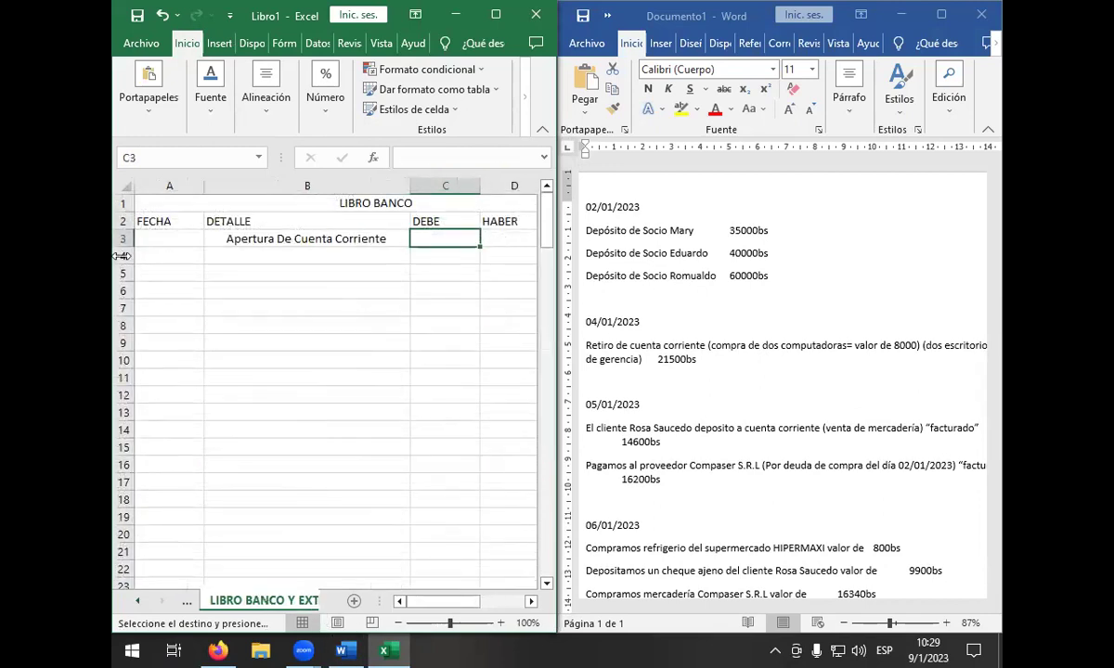
{"action": "key", "text": "Return"}
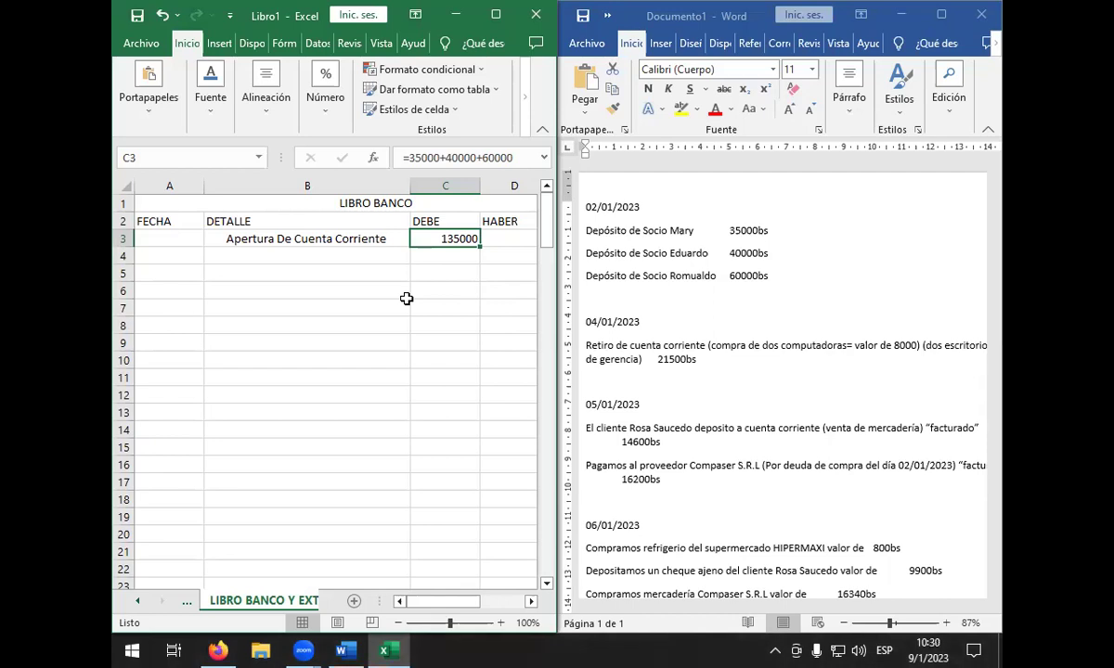
- Enter the description "Compra de Computadora Y Escritorio" in DETALLE cell B5
{"action": "left_click", "coordinate": [218, 257]}
{"action": "left_click_drag", "start_coordinate": [230, 264], "coordinate": [242, 276]}
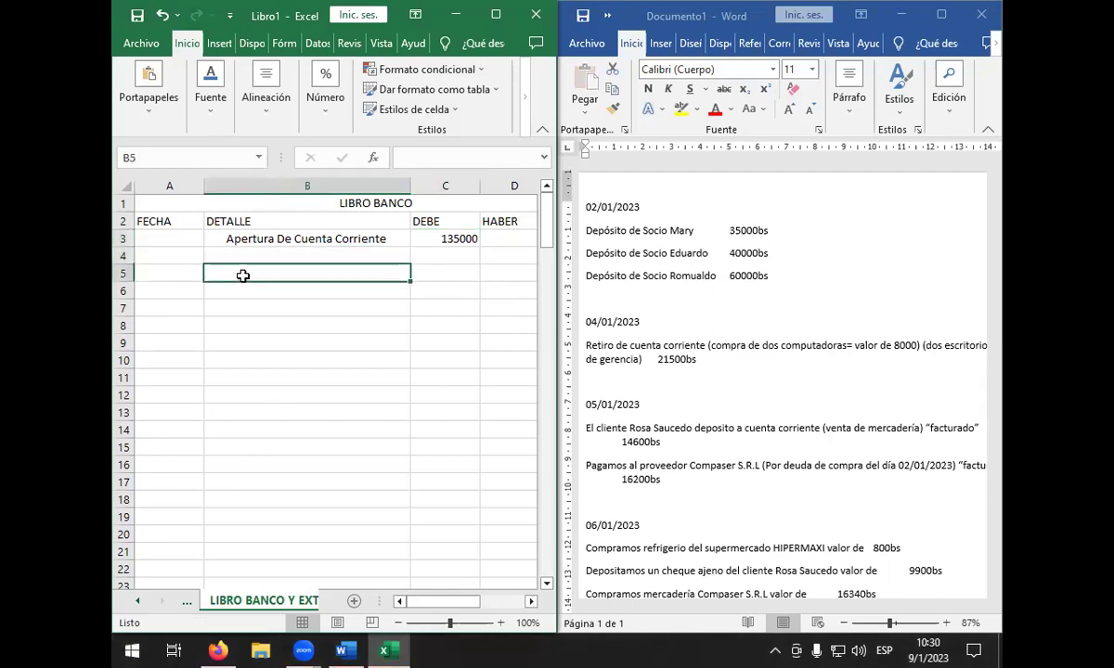
{"action": "type", "text": "cm"}
{"action": "key", "text": "BackSpace"}
{"action": "type", "text": "ompra de Computadora"}
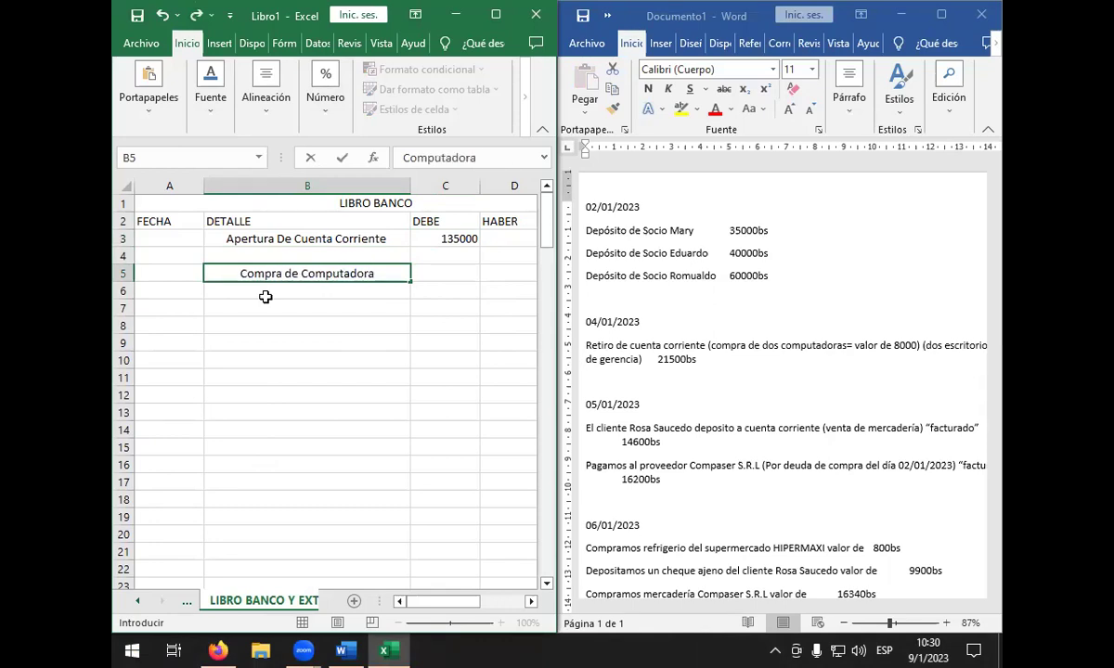
{"action": "type", "text": " Y"}
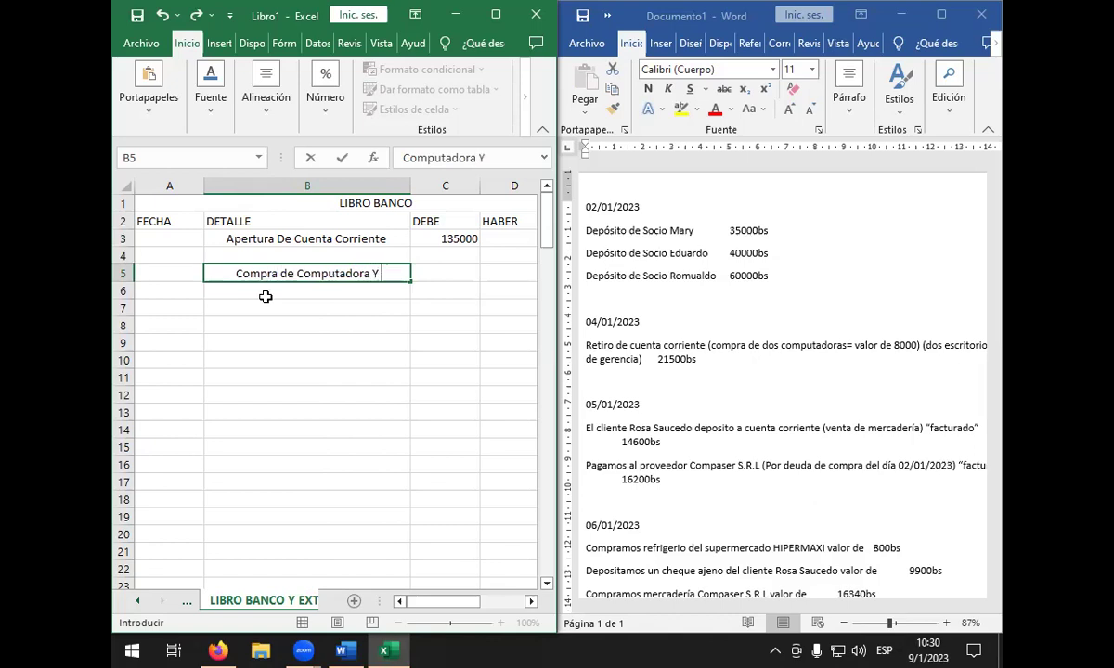
{"action": "type", "text": " Escritpor"}
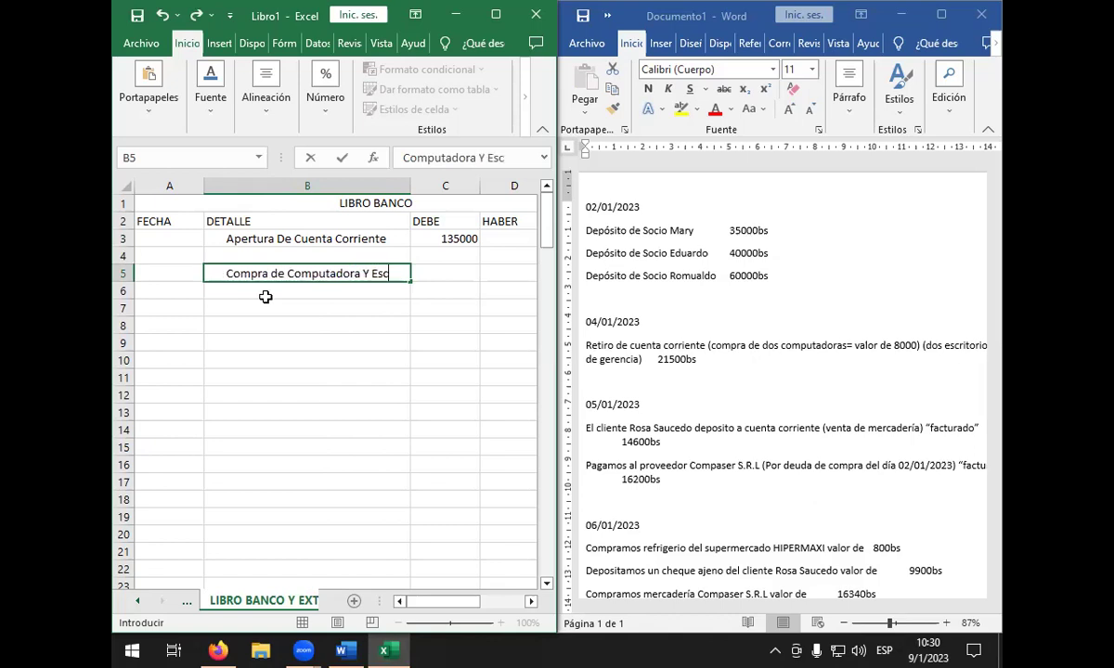
{"action": "key", "text": "BackSpace"}
{"action": "key", "text": "BackSpace"}
{"action": "key", "text": "BackSpace"}
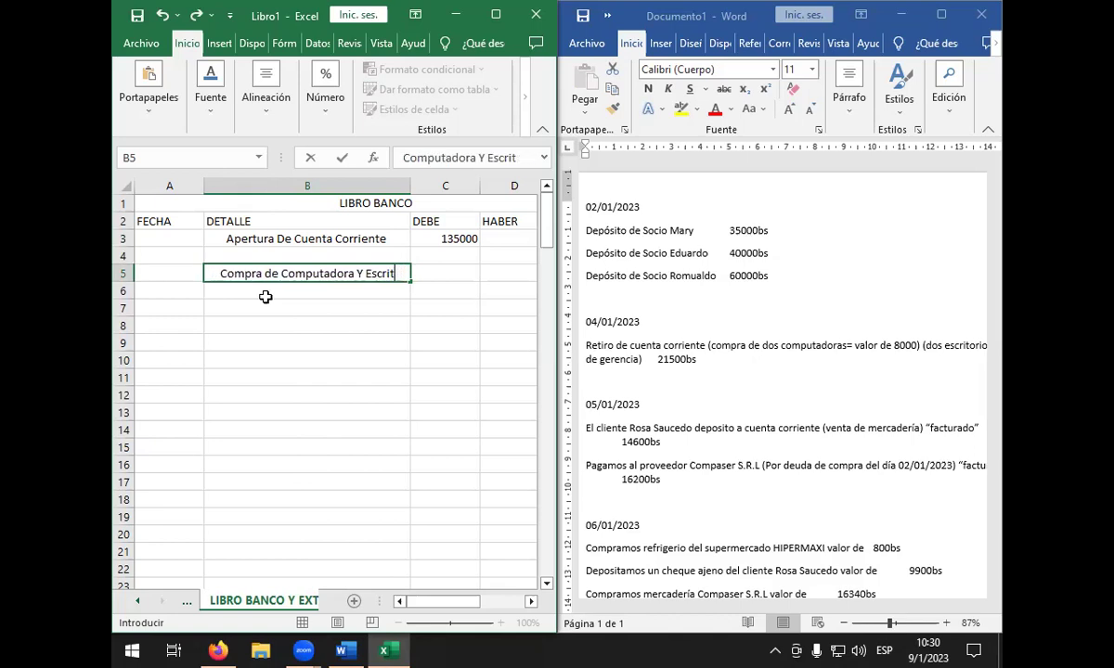
{"action": "type", "text": "orio"}
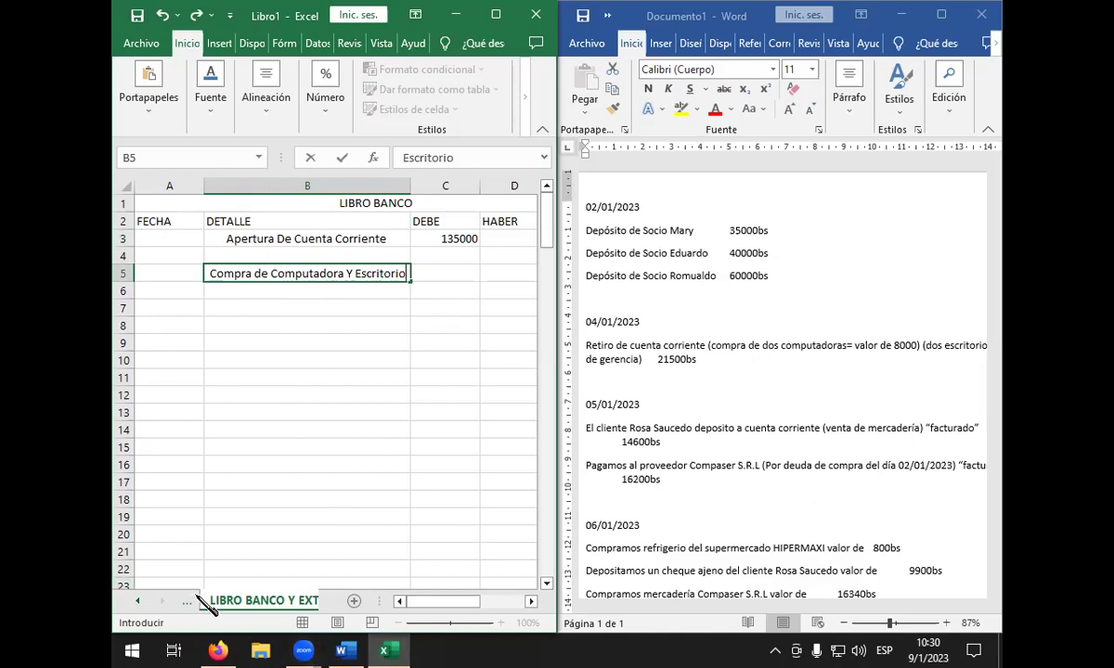
- Move the computer and desk purchase description from B5 up to B4, directly below the account opening row
{"action": "left_click", "coordinate": [313, 258]}
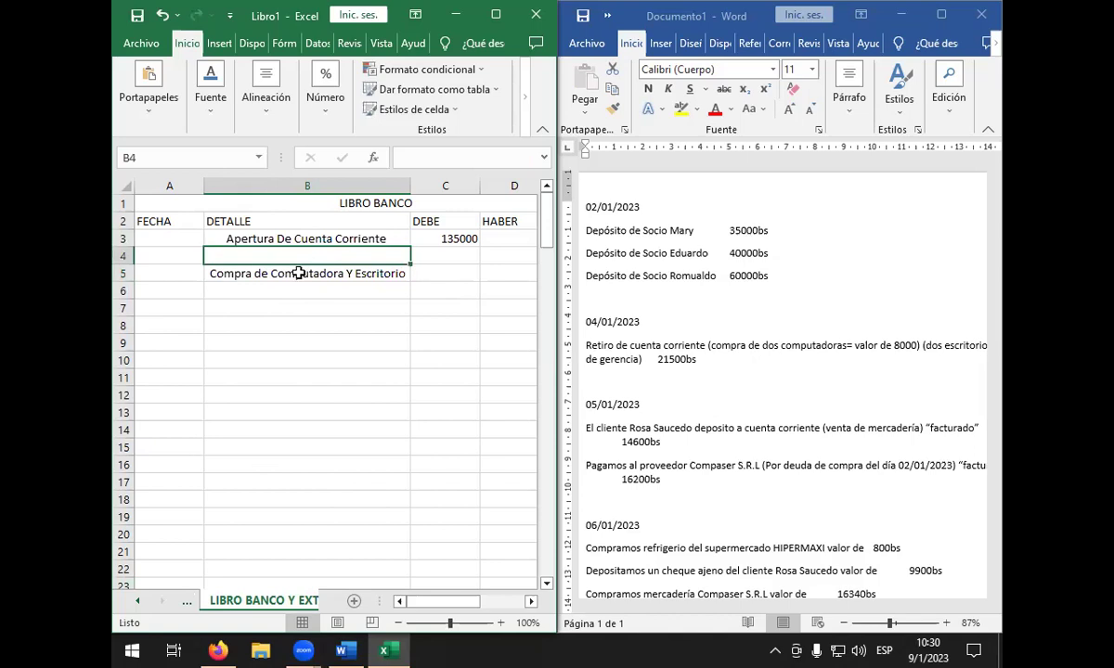
{"action": "left_click", "coordinate": [302, 274]}
{"action": "mouse_move", "coordinate": [316, 266]}
{"action": "left_mouse_down"}
{"action": "mouse_move", "coordinate": [345, 264]}
{"action": "mouse_move", "coordinate": [326, 251]}
{"action": "left_mouse_up"}
- Try to copy the 04/01/2023 bank payment from E9 of LIBRO DIARIO into C4 of LIBRO BANCO
{"action": "left_click", "coordinate": [440, 263]}
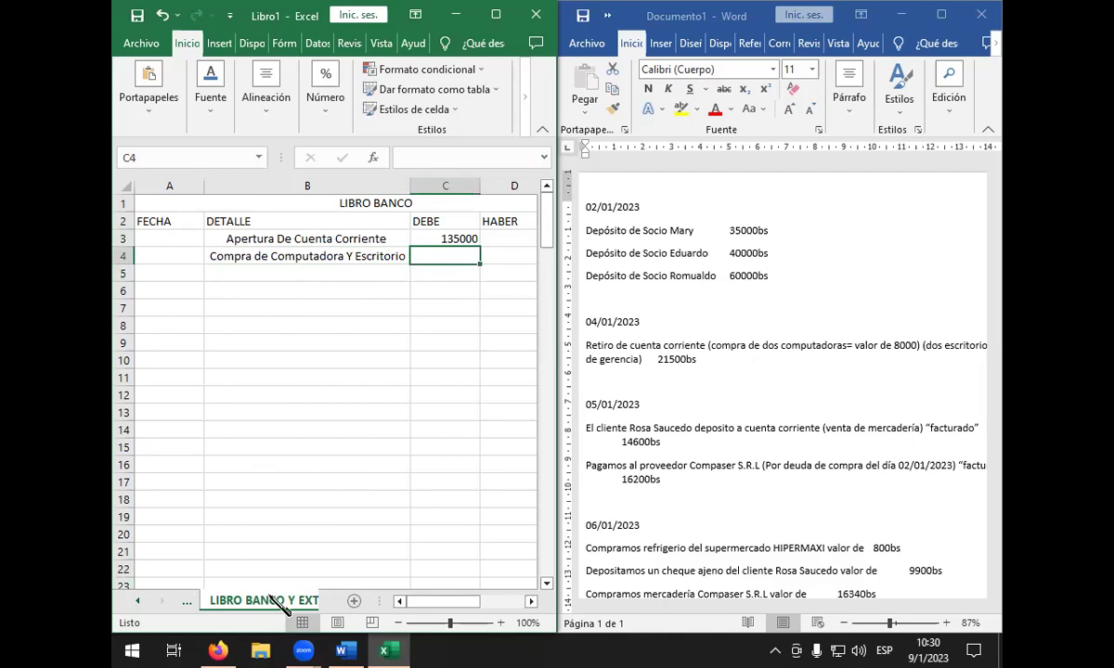
{"action": "left_click", "coordinate": [187, 602]}
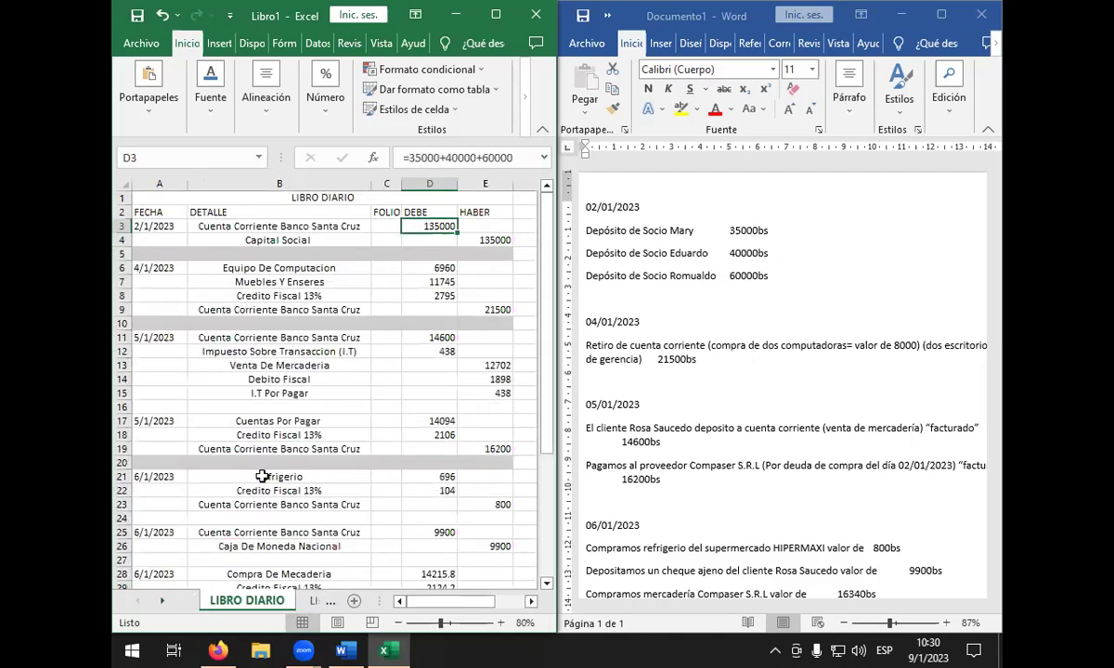
{"action": "left_click", "coordinate": [497, 321]}
{"action": "left_click", "coordinate": [495, 311]}
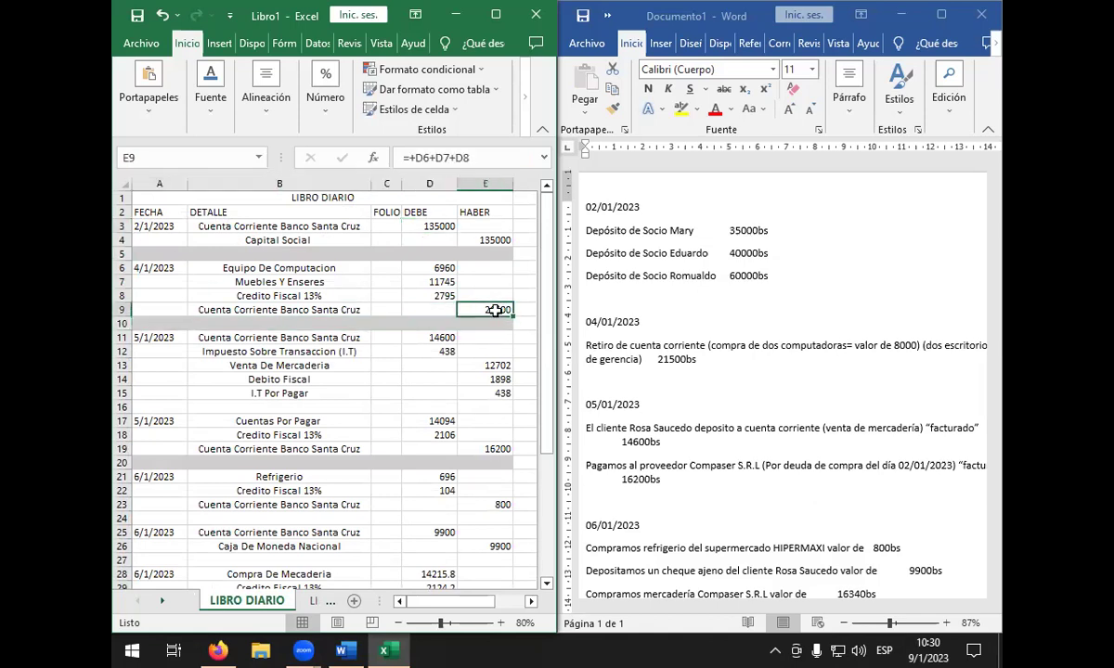
{"action": "key", "text": "ctrl+c"}
{"action": "left_click", "coordinate": [320, 601]}
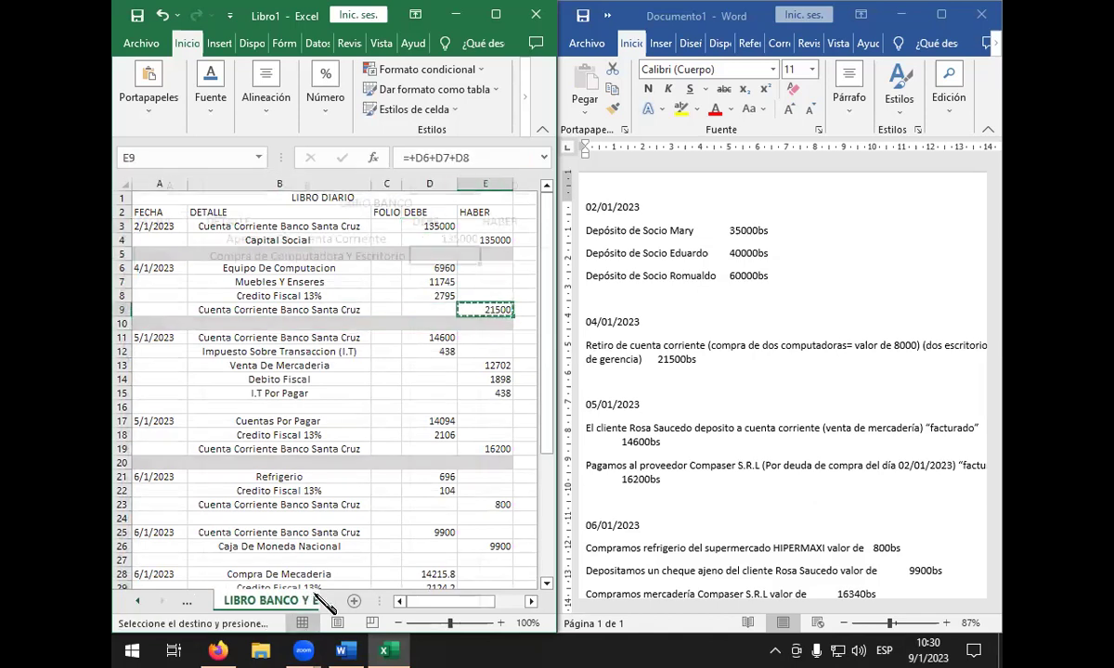
{"action": "key", "text": "Return"}
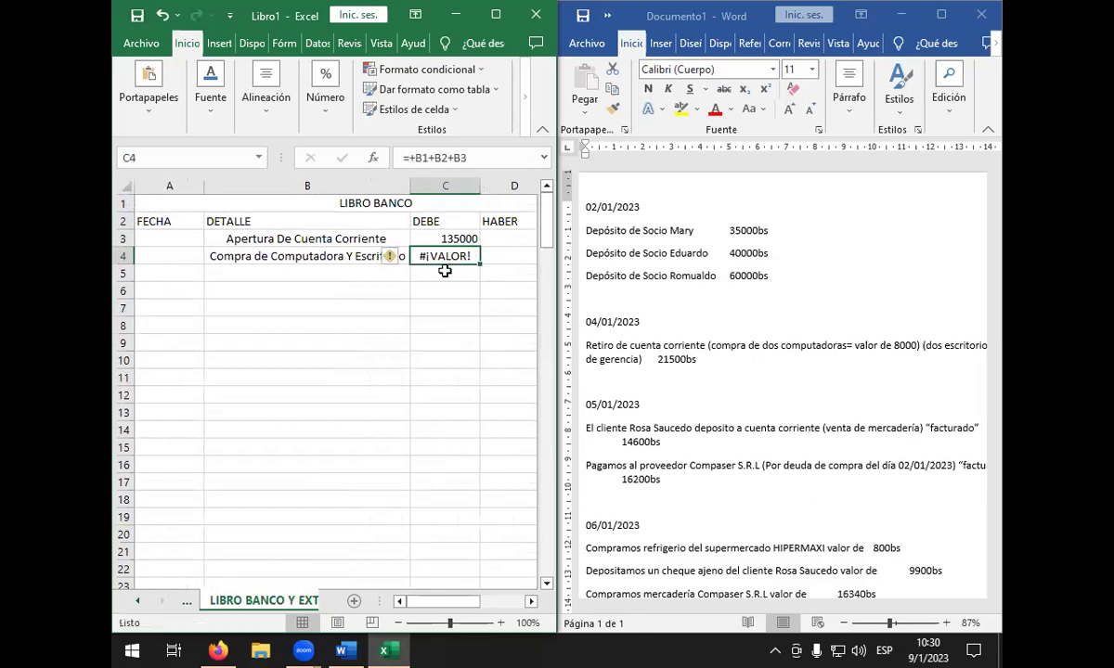
- Delete the pasted formula from DEBE cell C4, leaving the cell empty
{"action": "left_click", "coordinate": [464, 158]}
{"action": "key", "text": "BackSpace"}
{"action": "key", "text": "BackSpace"}
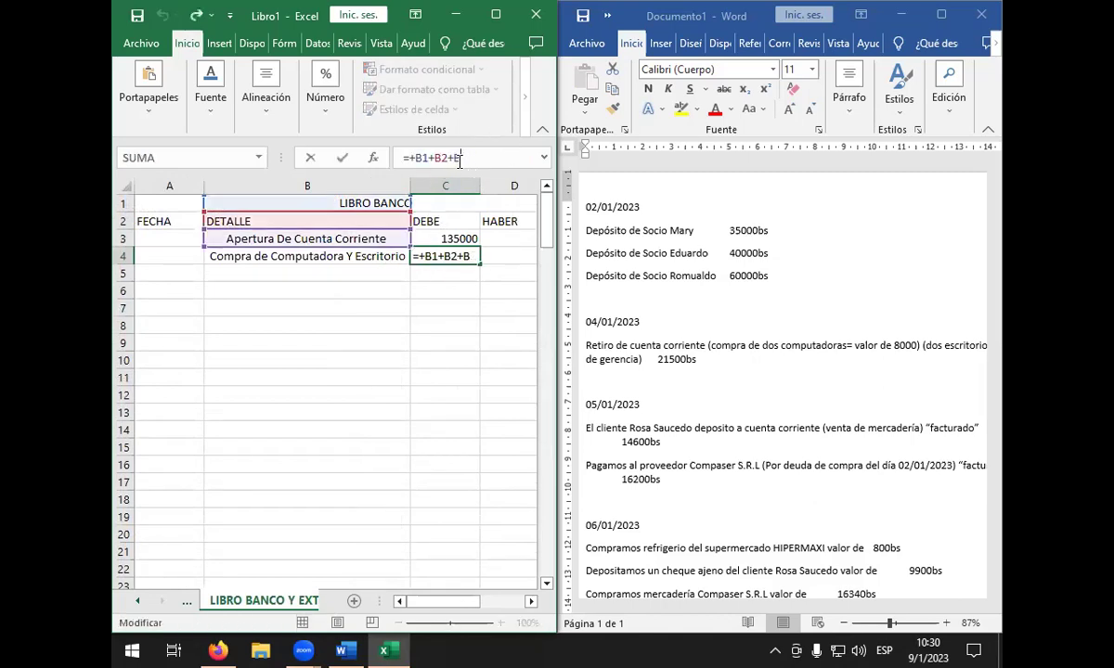
{"action": "key", "text": "BackSpace"}
{"action": "key", "text": "BackSpace"}
{"action": "key", "text": "BackSpace"}
{"action": "key", "text": "BackSpace"}
{"action": "key", "text": "BackSpace"}
{"action": "key", "text": "BackSpace"}
{"action": "key", "text": "BackSpace"}
{"action": "key", "text": "BackSpace"}
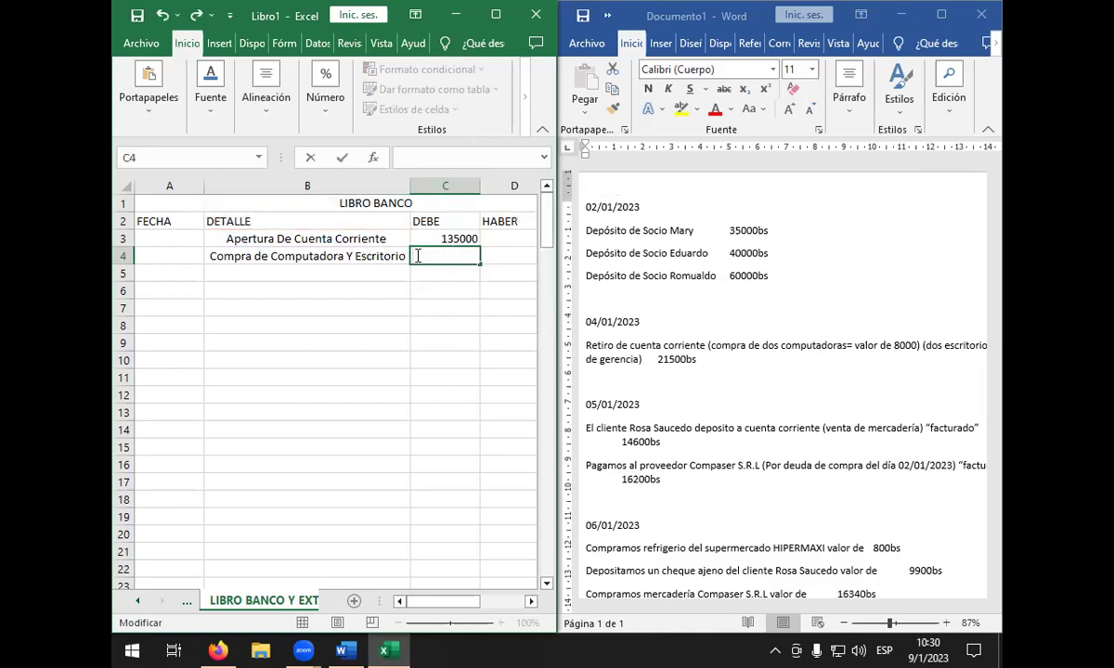
{"action": "key", "text": "BackSpace"}
{"action": "left_click", "coordinate": [499, 271]}
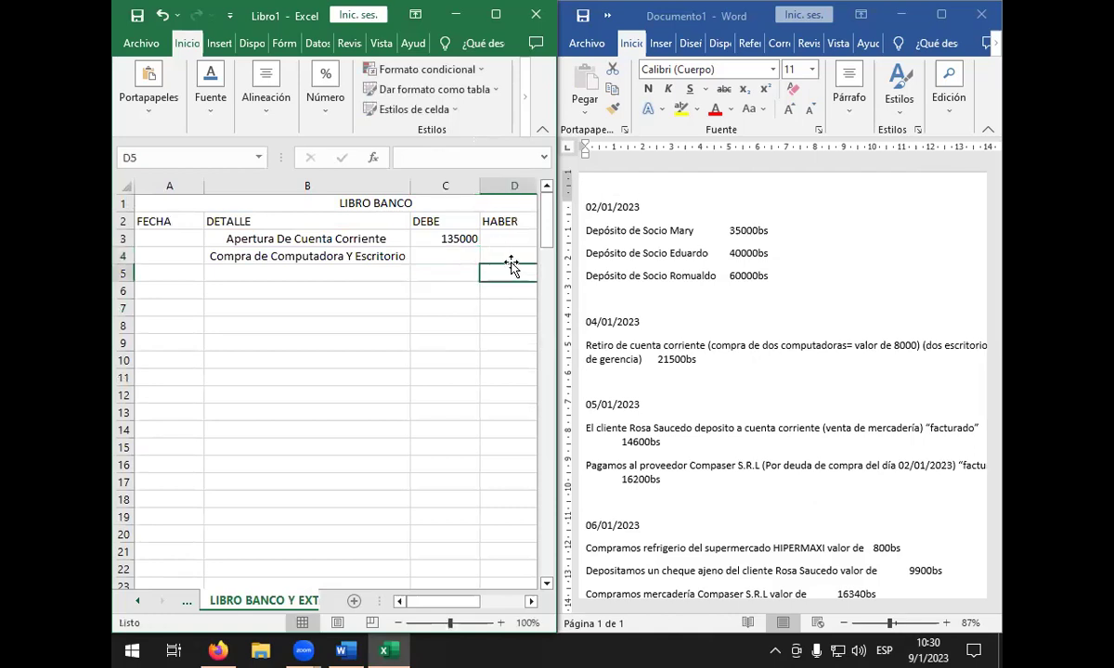
{"action": "scroll", "coordinate": [508, 251], "scroll_direction": "right", "scroll_amount": 1}
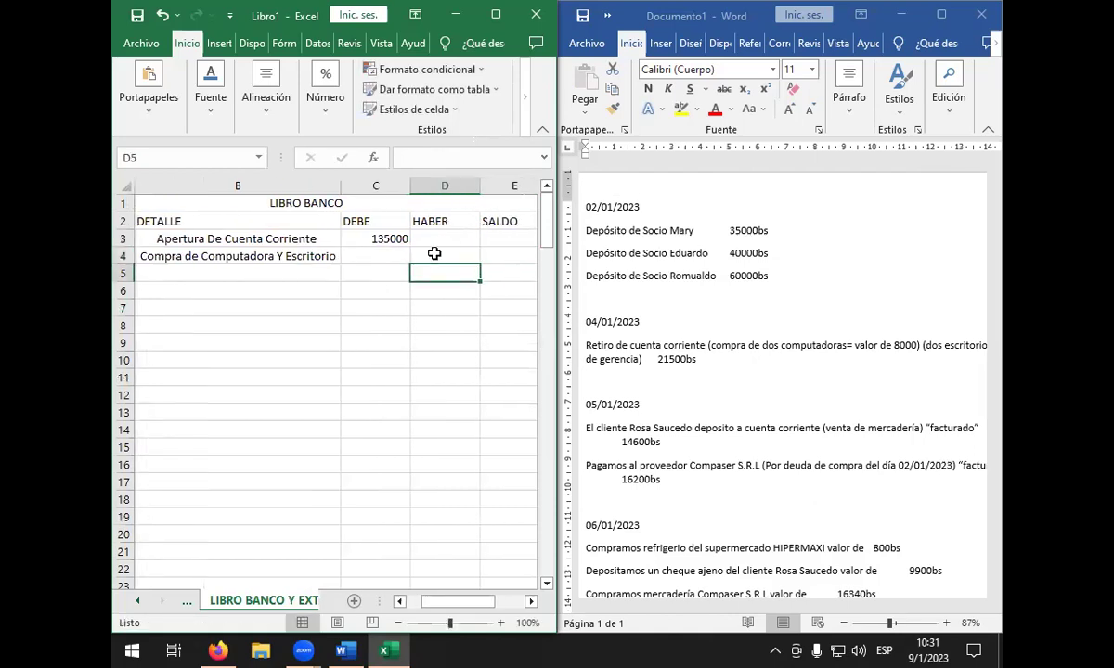
{"action": "key", "text": "ctrl+Down"}
{"action": "scroll", "coordinate": [437, 218], "scroll_direction": "up", "scroll_amount": 10}
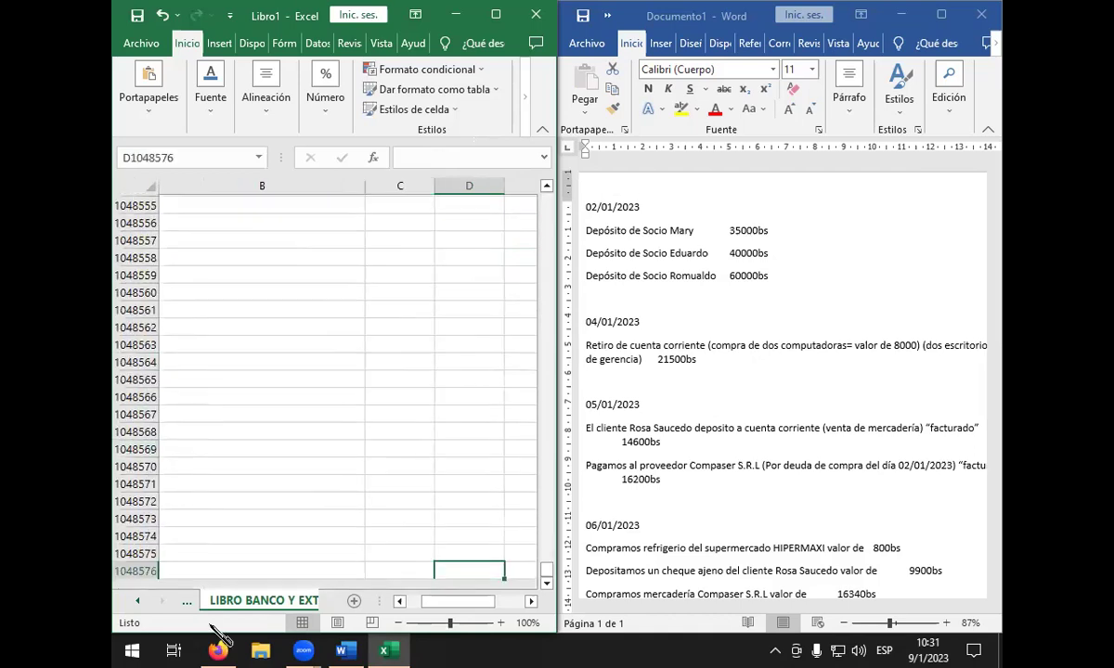
{"action": "scroll", "coordinate": [443, 351], "scroll_direction": "up", "scroll_amount": 13}
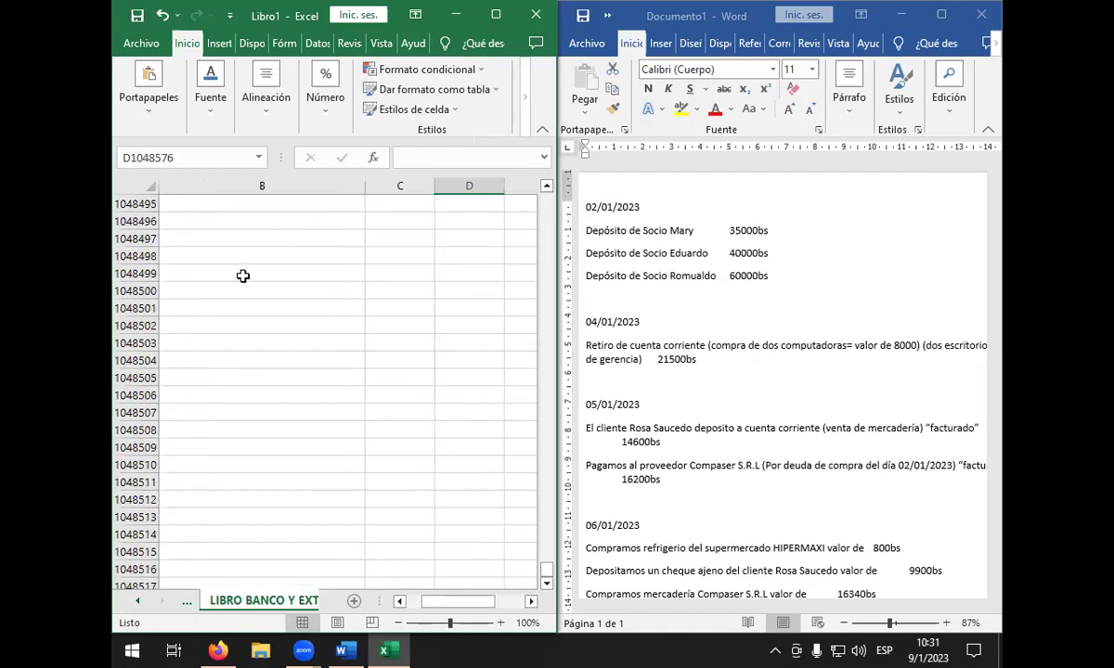
{"action": "left_click", "coordinate": [303, 260]}
{"action": "key", "text": "Up"}
{"action": "key", "text": "Up"}
{"action": "key", "text": "Up"}
{"action": "key", "text": "Up"}
{"action": "key", "text": "Up"}
{"action": "key", "text": "Up"}
{"action": "key", "text": "Up"}
{"action": "key", "text": "Up"}
{"action": "key", "text": "Up"}
{"action": "key", "text": "Up"}
{"action": "key", "text": "Up"}
{"action": "key", "text": "Up"}
{"action": "key", "text": "Up"}
{"action": "key", "text": "Up"}
{"action": "key", "text": "Up"}
{"action": "key", "text": "Up"}
{"action": "key", "text": "Up"}
{"action": "key", "text": "Up"}
{"action": "key", "text": "Up"}
{"action": "key", "text": "Up"}
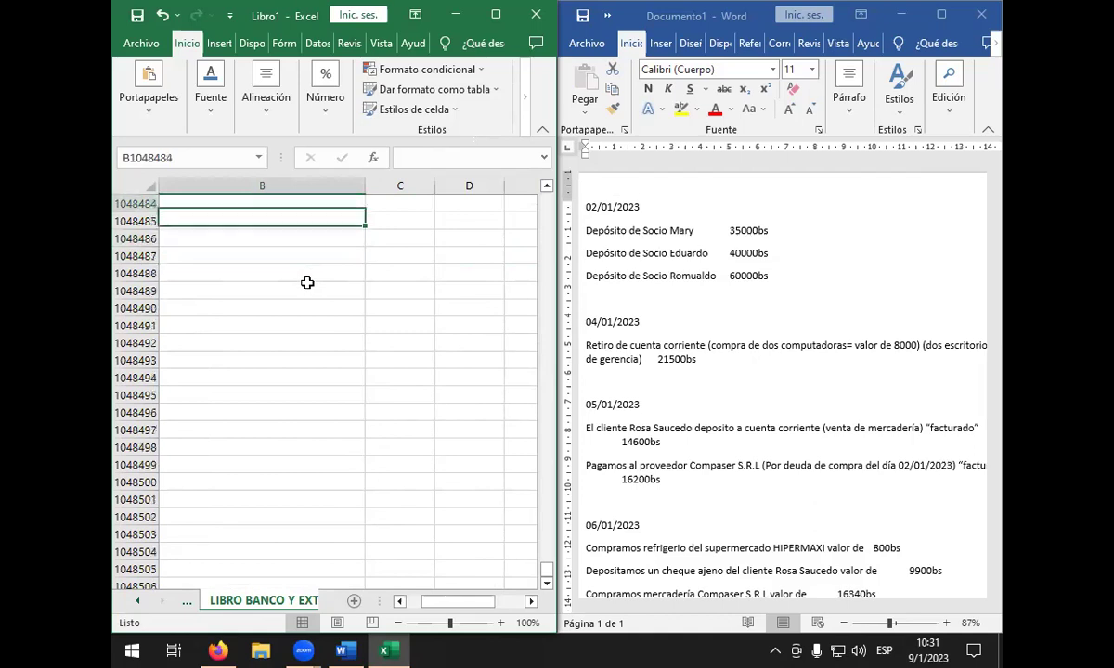
{"action": "key", "text": "Up"}
{"action": "key", "text": "Up"}
{"action": "key", "text": "Up"}
{"action": "key", "text": "Up"}
{"action": "key", "text": "Up"}
{"action": "key", "text": "Up"}
{"action": "key", "text": "Up"}
{"action": "key", "text": "Up"}
{"action": "key", "text": "Up"}
{"action": "key", "text": "Up"}
{"action": "key", "text": "Up"}
{"action": "key", "text": "Up"}
{"action": "key", "text": "Up"}
{"action": "key", "text": "Up"}
{"action": "key", "text": "Up"}
{"action": "key", "text": "Up"}
{"action": "key", "text": "Up"}
{"action": "key", "text": "Up"}
{"action": "key", "text": "Up"}
{"action": "key", "text": "Up"}
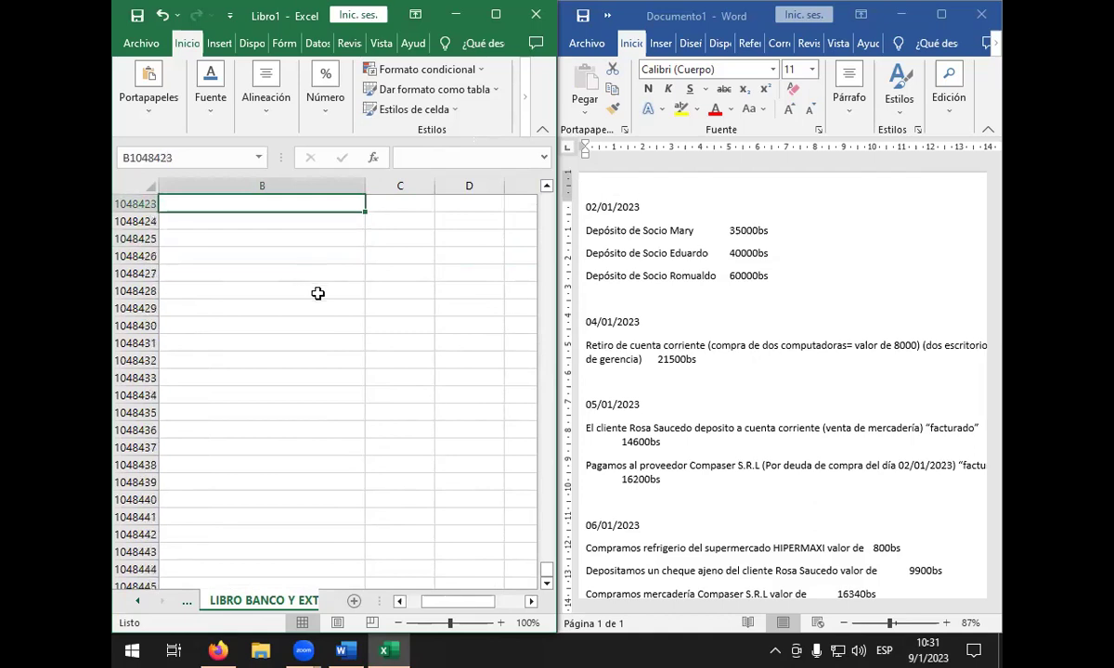
- Maximize the Excel window and return to the LIBRO BANCO table at the start of the sheet
{"action": "key", "text": "Left"}
{"action": "key", "text": "Up"}
{"action": "key", "text": "Up"}
{"action": "key", "text": "Up"}
{"action": "key", "text": "Up"}
{"action": "key", "text": "Up"}
{"action": "key", "text": "Up"}
{"action": "key", "text": "Up"}
{"action": "key", "text": "Up"}
{"action": "key", "text": "Up"}
{"action": "key", "text": "Up"}
{"action": "key", "text": "Up"}
{"action": "key", "text": "Up"}
{"action": "key", "text": "Up"}
{"action": "key", "text": "Up"}
{"action": "key", "text": "Up"}
{"action": "key", "text": "Up"}
{"action": "key", "text": "Up"}
{"action": "key", "text": "Up"}
{"action": "key", "text": "Up"}
{"action": "key", "text": "Up"}
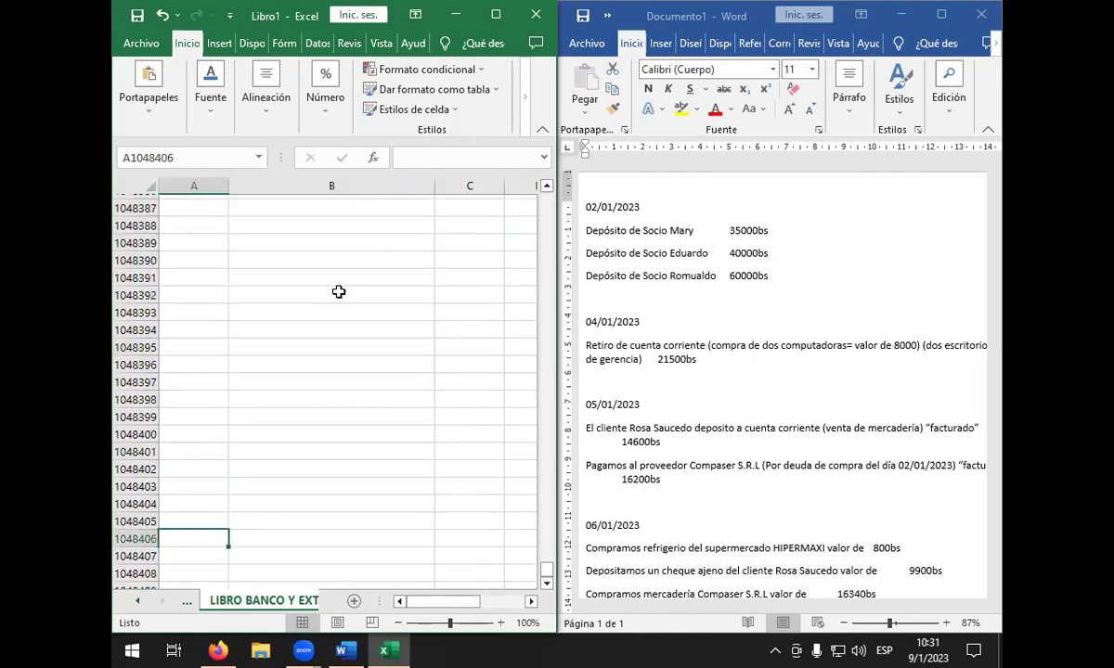
{"action": "key", "text": "Right"}
{"action": "key", "text": "Up"}
{"action": "key", "text": "Up"}
{"action": "key", "text": "Up"}
{"action": "key", "text": "Up"}
{"action": "key", "text": "Up"}
{"action": "key", "text": "Up"}
{"action": "key", "text": "Up"}
{"action": "key", "text": "Up"}
{"action": "key", "text": "Up"}
{"action": "key", "text": "Up"}
{"action": "key", "text": "Up"}
{"action": "key", "text": "Up"}
{"action": "key", "text": "Up"}
{"action": "key", "text": "Up"}
{"action": "key", "text": "Up"}
{"action": "key", "text": "Up"}
{"action": "key", "text": "Up"}
{"action": "key", "text": "Up"}
{"action": "key", "text": "Up"}
{"action": "key", "text": "Up"}
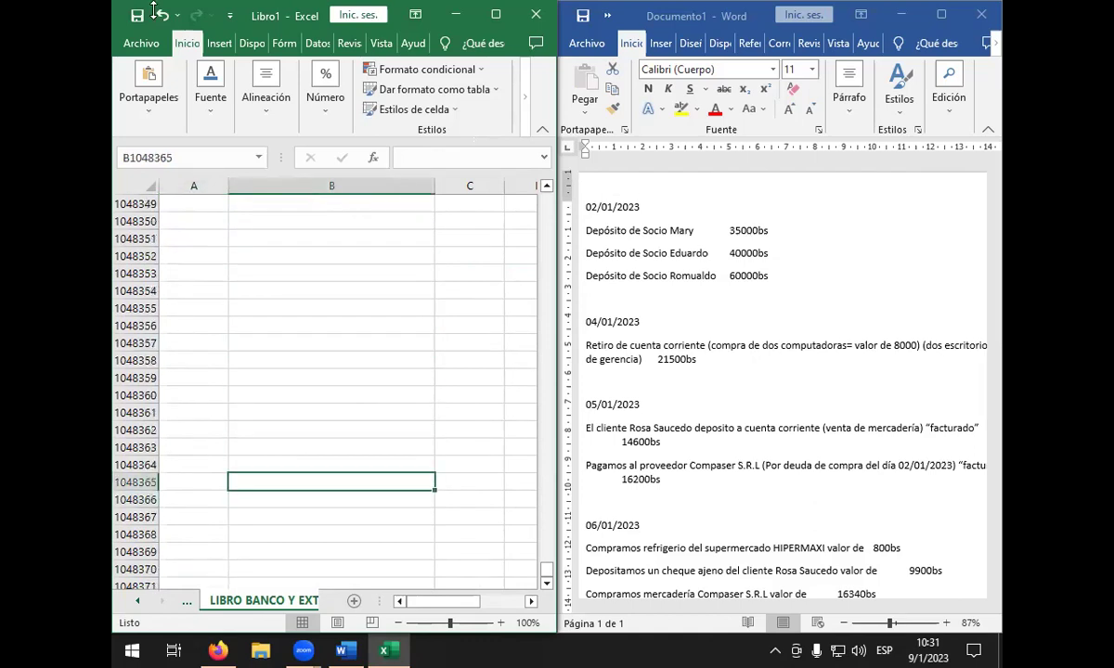
{"action": "key", "text": "Up"}
{"action": "key", "text": "Up"}
{"action": "key", "text": "Up"}
{"action": "key", "text": "Up"}
{"action": "key", "text": "Up"}
{"action": "key", "text": "Up"}
{"action": "key", "text": "Up"}
{"action": "key", "text": "Up"}
{"action": "key", "text": "Up"}
{"action": "key", "text": "Up"}
{"action": "key", "text": "Up"}
{"action": "key", "text": "Up"}
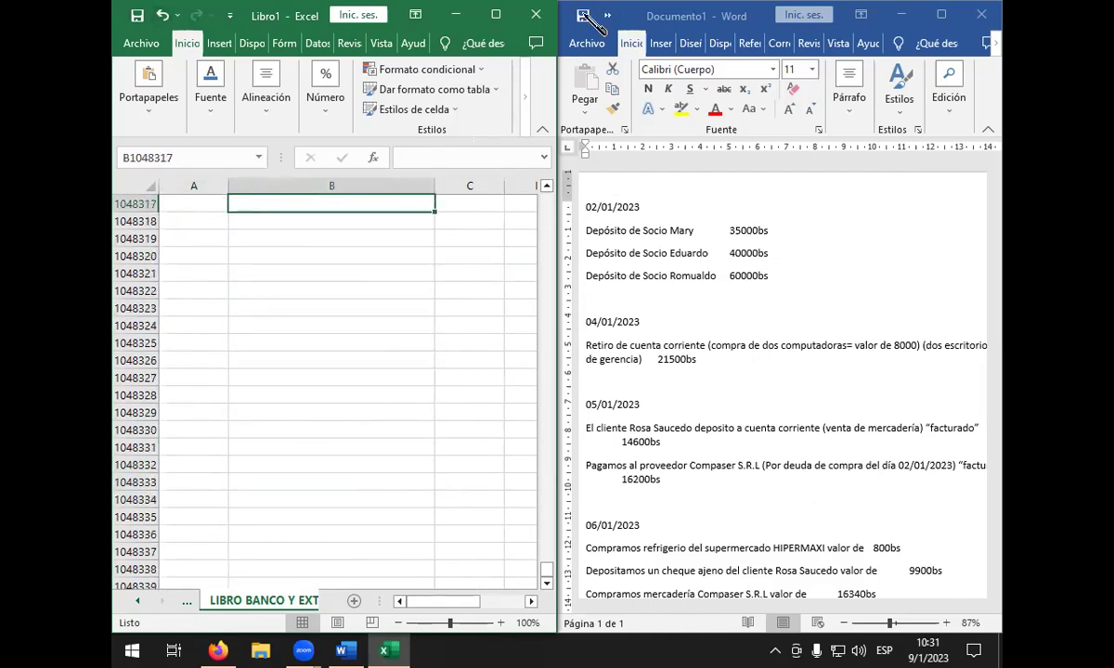
{"action": "left_click", "coordinate": [508, 12]}
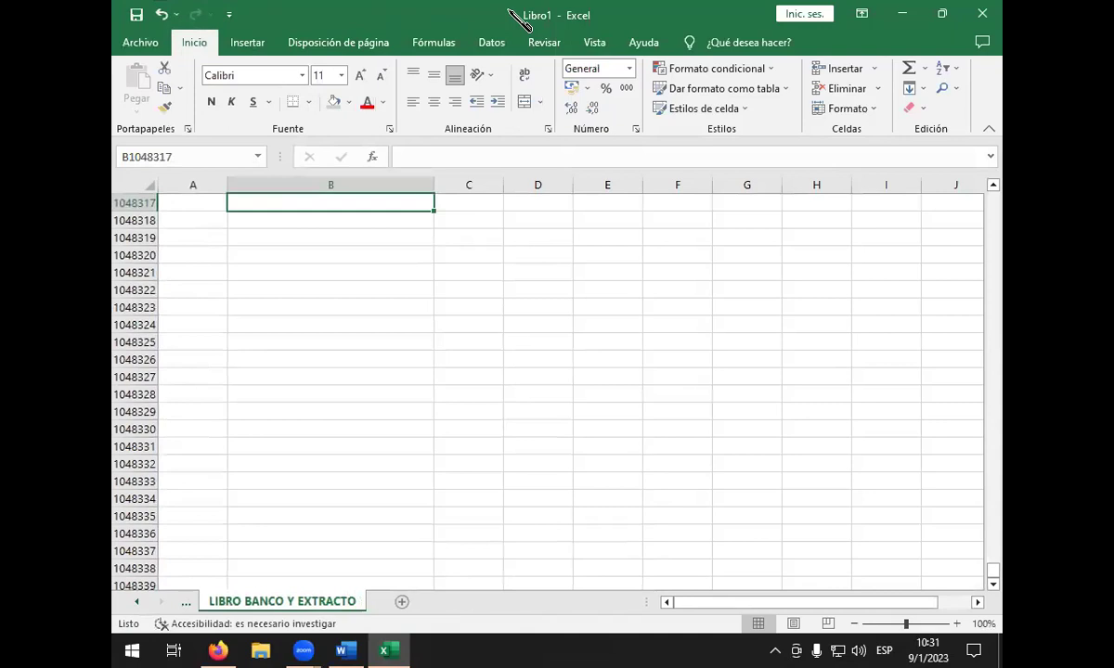
{"action": "key", "text": "ctrl+shift+Up"}
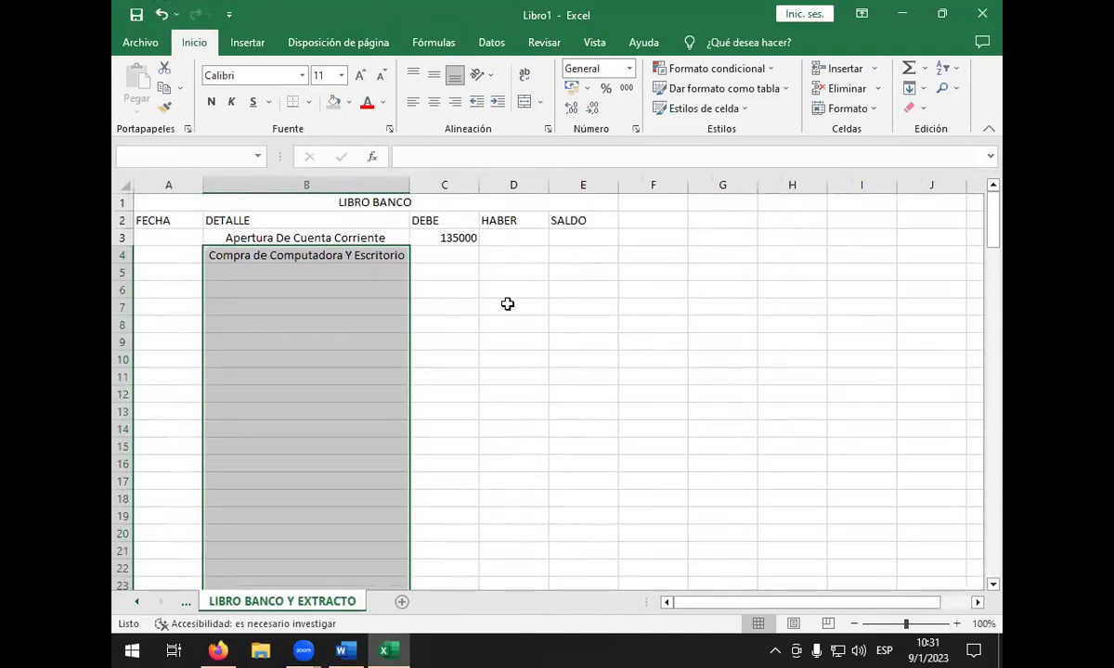
{"action": "double_click", "coordinate": [517, 258]}
{"action": "type", "text": "="}
{"action": "scroll", "coordinate": [518, 258], "scroll_direction": "down", "scroll_amount": 7}
{"action": "left_click", "coordinate": [518, 258]}
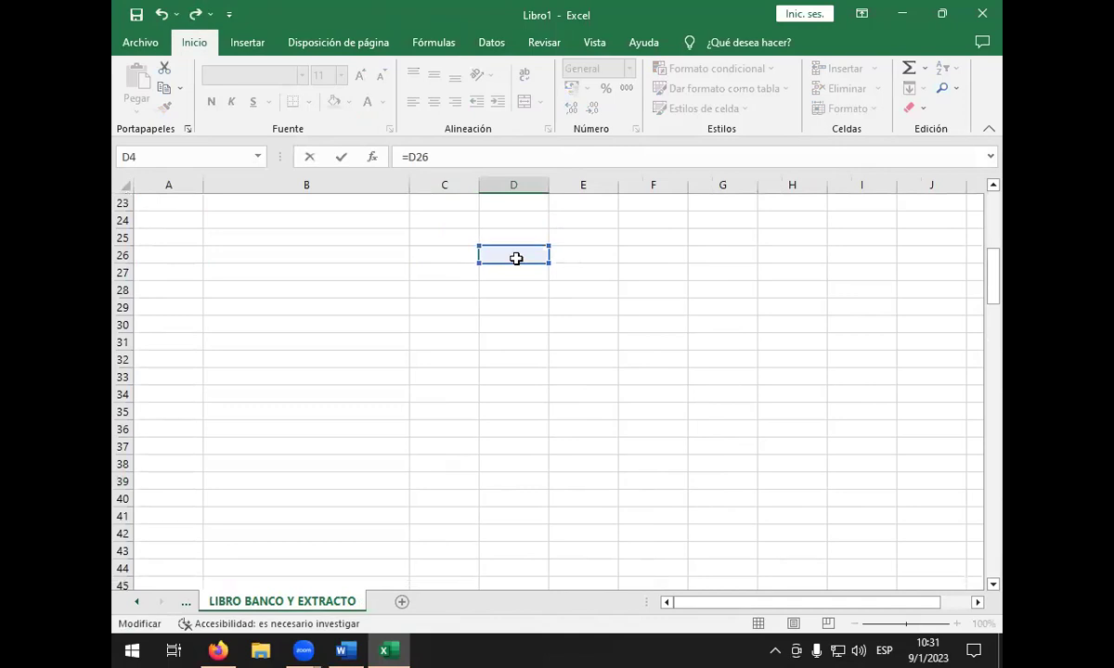
{"action": "scroll", "coordinate": [516, 258], "scroll_direction": "up", "scroll_amount": 7}
{"action": "key", "text": "BackSpace"}
{"action": "key", "text": "BackSpace"}
{"action": "key", "text": "BackSpace"}
{"action": "key", "text": "BackSpace"}
{"action": "key", "text": "Escape"}
{"action": "left_click_drag", "start_coordinate": [505, 307], "coordinate": [509, 289]}
{"action": "left_click", "coordinate": [510, 254]}
{"action": "key", "text": "Return"}
{"action": "key", "text": "End"}
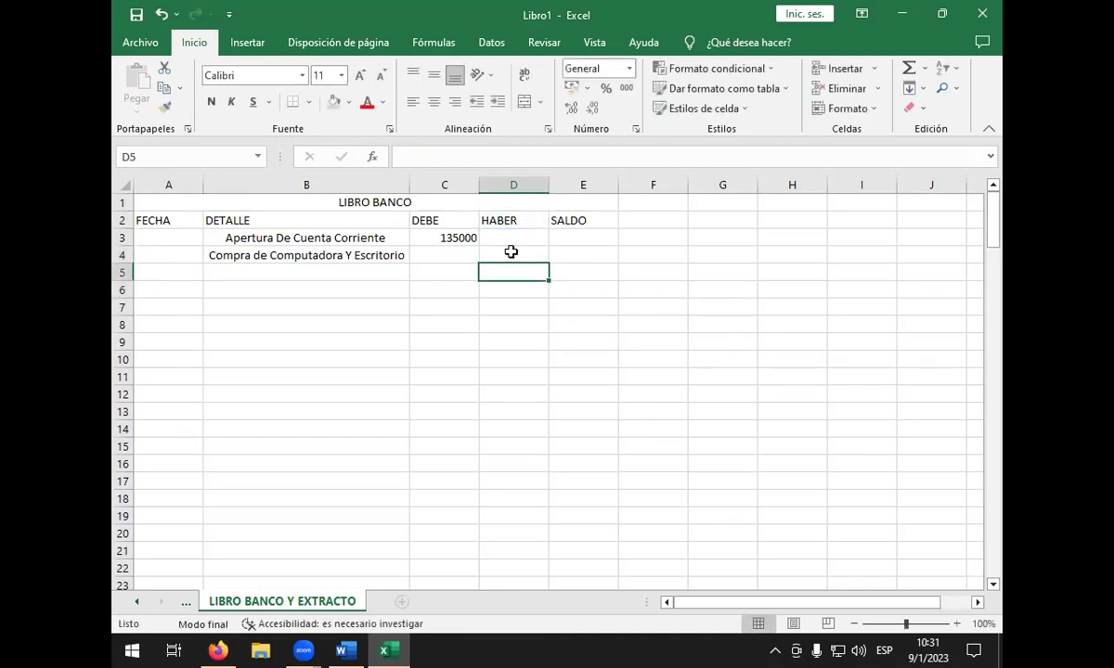
{"action": "key", "text": "Down"}
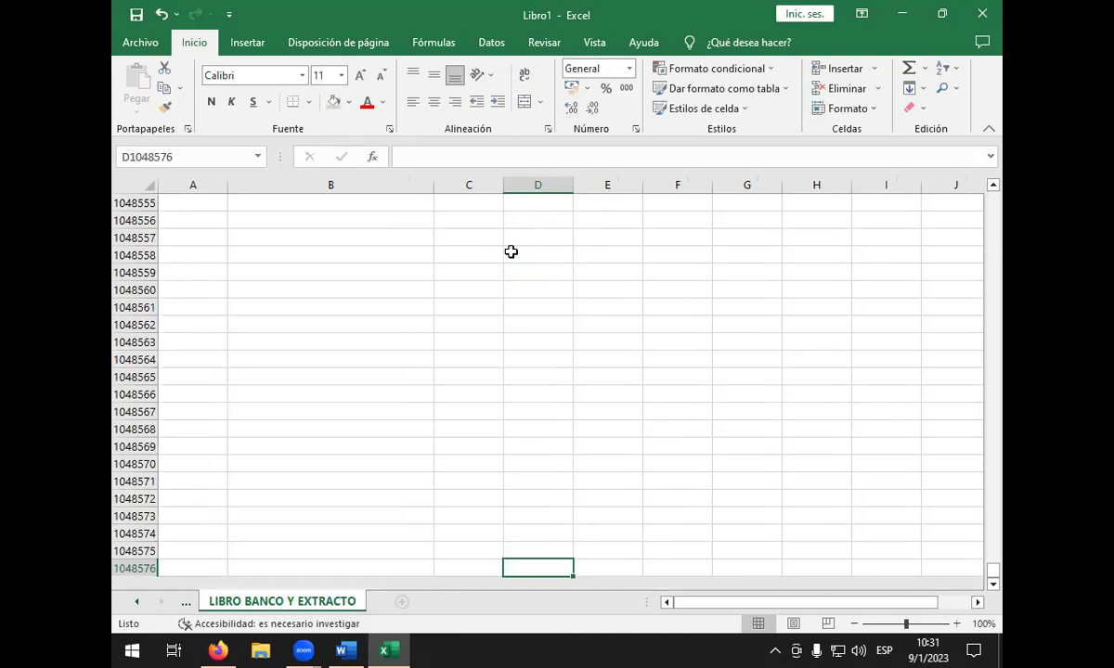
{"action": "key", "text": "Up"}
{"action": "key", "text": "Up"}
{"action": "key", "text": "Up"}
{"action": "key", "text": "Up"}
{"action": "key", "text": "Up"}
{"action": "key", "text": "Up"}
{"action": "key", "text": "Up"}
{"action": "key", "text": "Up"}
{"action": "key", "text": "Up"}
{"action": "key", "text": "Up"}
{"action": "key", "text": "Up"}
{"action": "key", "text": "Up"}
{"action": "key", "text": "Up"}
{"action": "key", "text": "Up"}
{"action": "key", "text": "Up"}
{"action": "key", "text": "Up"}
{"action": "key", "text": "Up"}
{"action": "key", "text": "Up"}
{"action": "key", "text": "Up"}
{"action": "key", "text": "Up"}
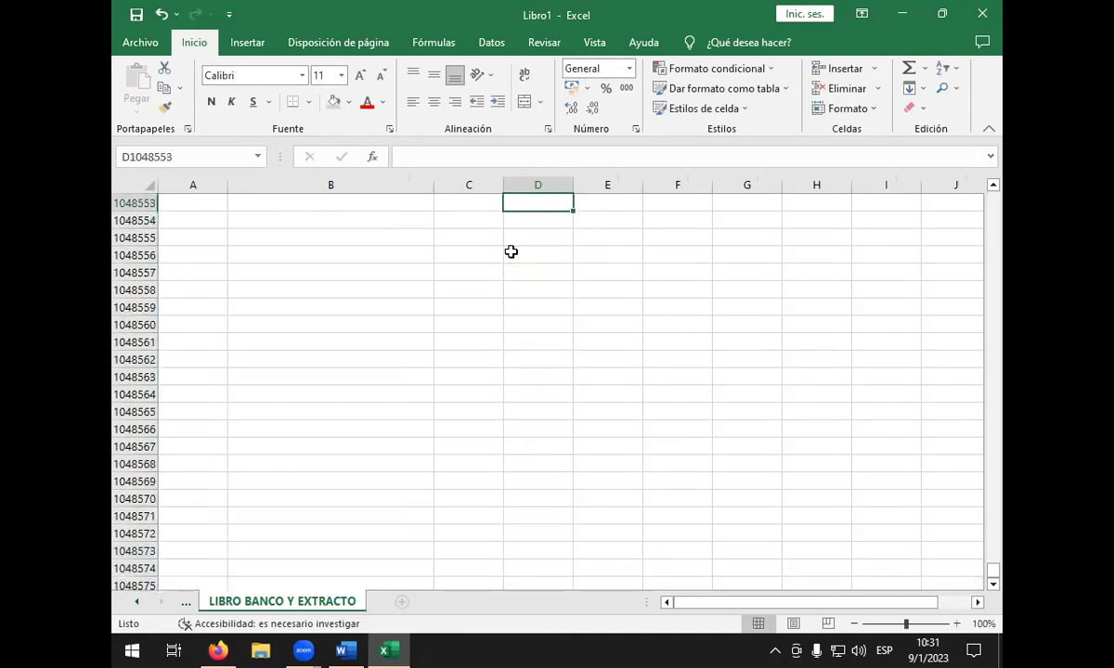
{"action": "key", "text": "ctrl+shift+Up"}
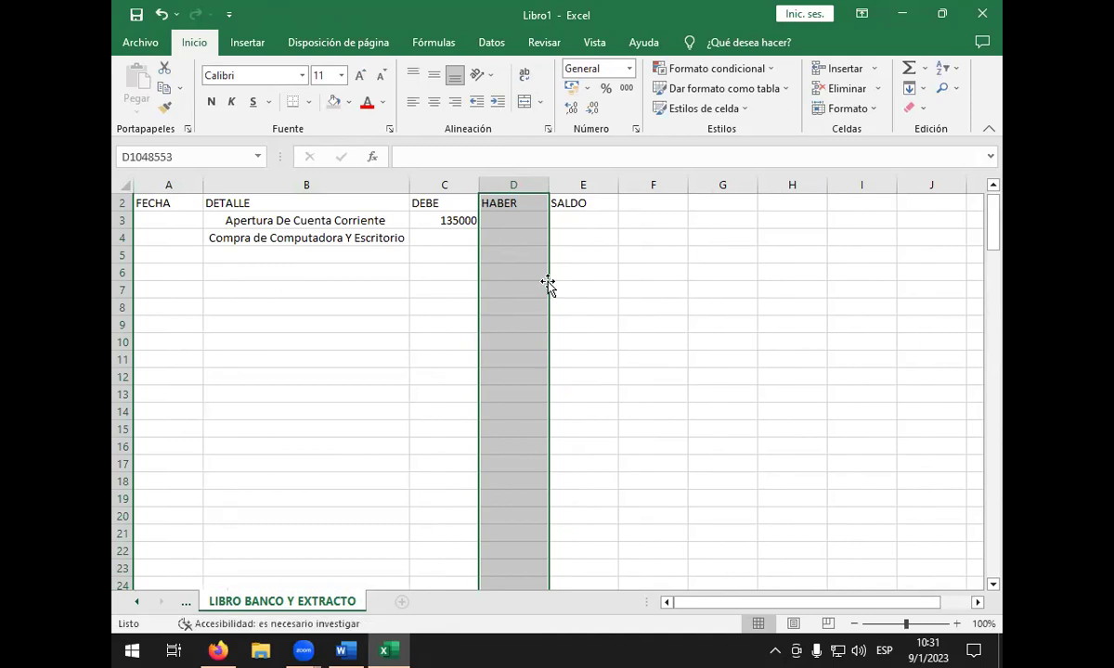
- Enter 21500 in the HABER column for the "Compra de Computadora Y Escritorio" row
{"action": "left_click", "coordinate": [543, 255]}
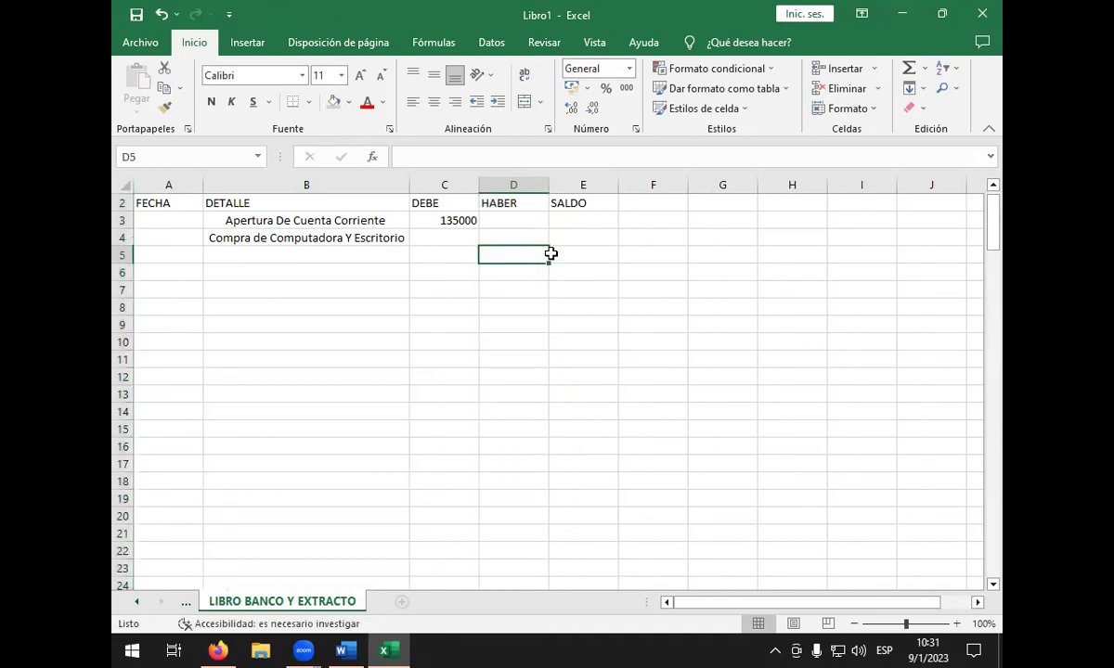
{"action": "key", "text": "Up"}
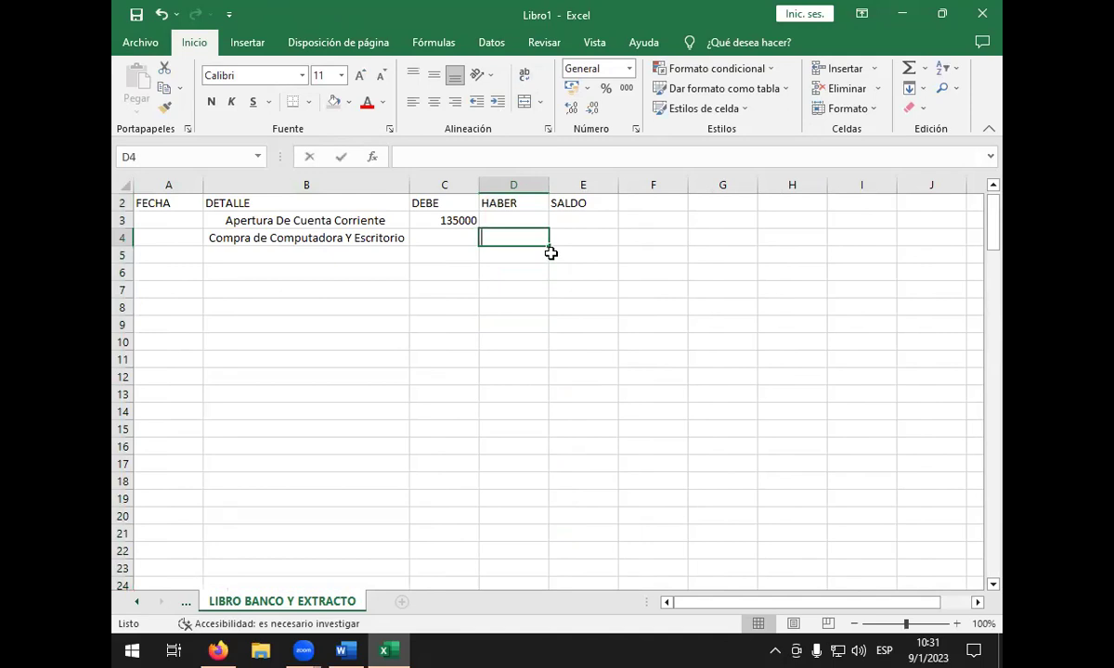
{"action": "type", "text": "2154"}
{"action": "type", "text": "00"}
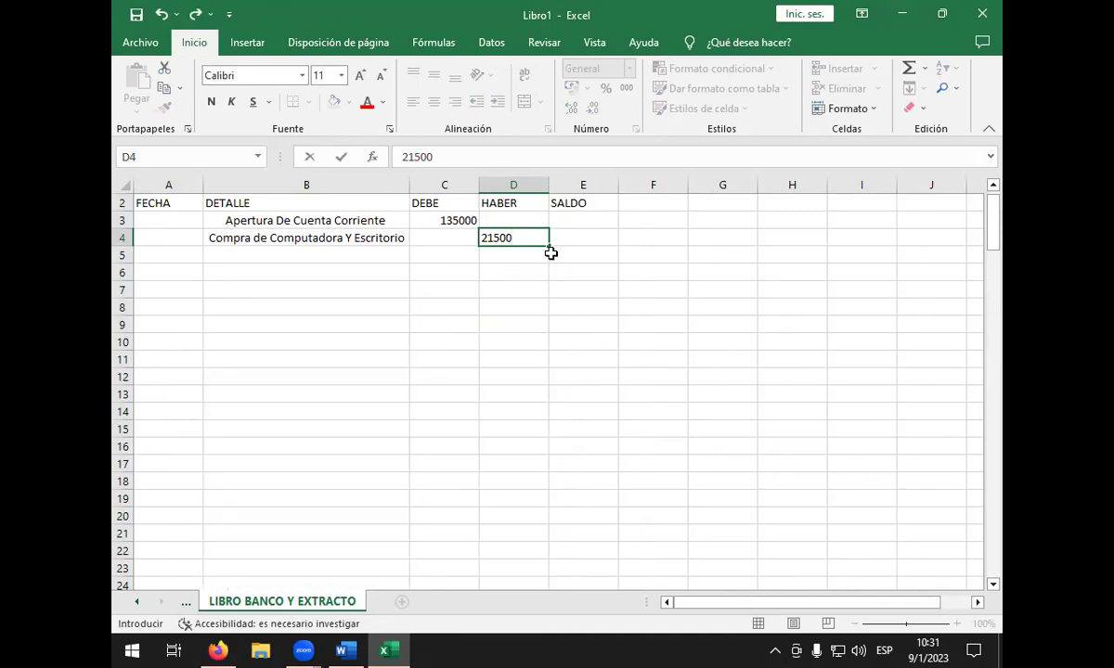
{"action": "key", "text": "Return"}
{"action": "key", "text": "Left"}
{"action": "key", "text": "Left"}
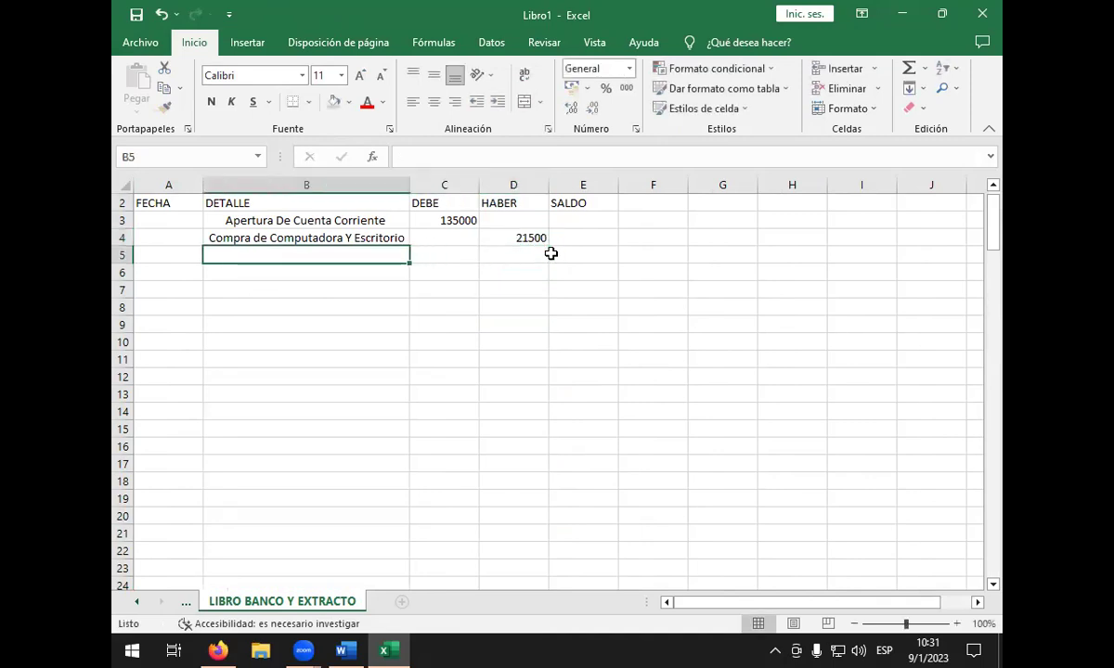
{"action": "key", "text": "Right"}
{"action": "key", "text": "Right"}
{"action": "key", "text": "Right"}
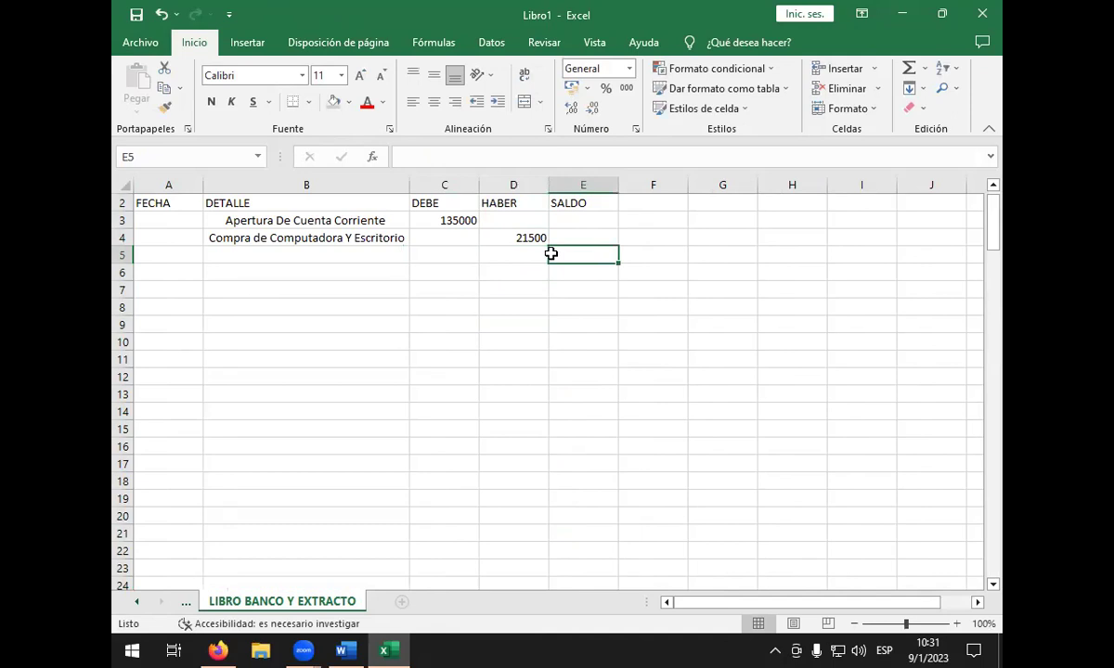
{"action": "type", "text": "+"}
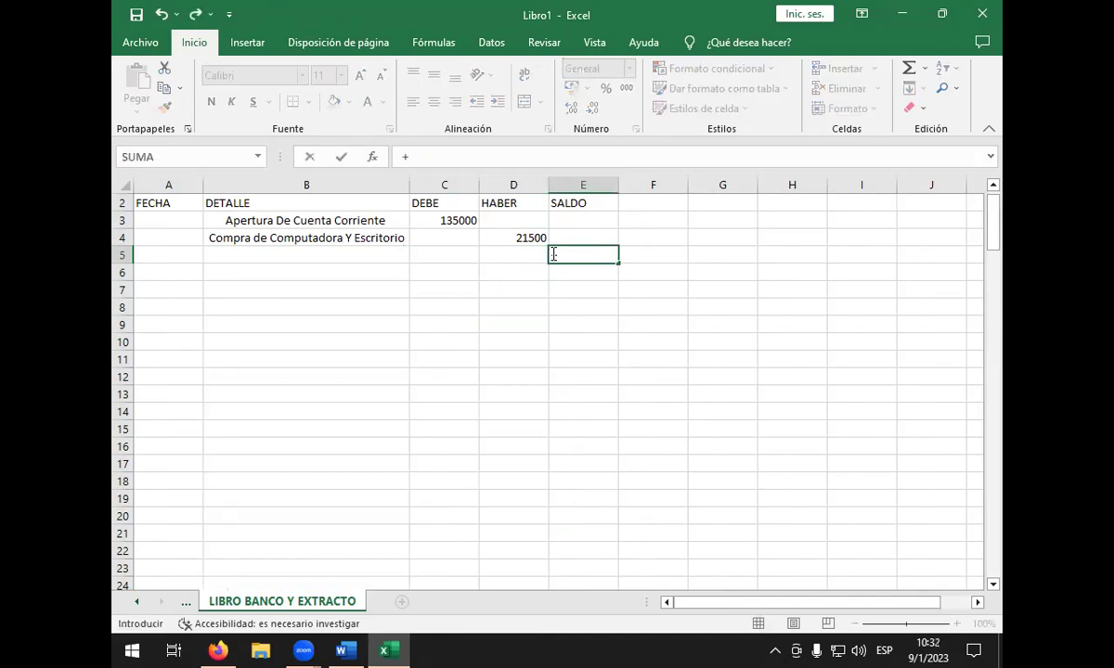
{"action": "left_click", "coordinate": [498, 240]}
{"action": "type", "text": "+"}
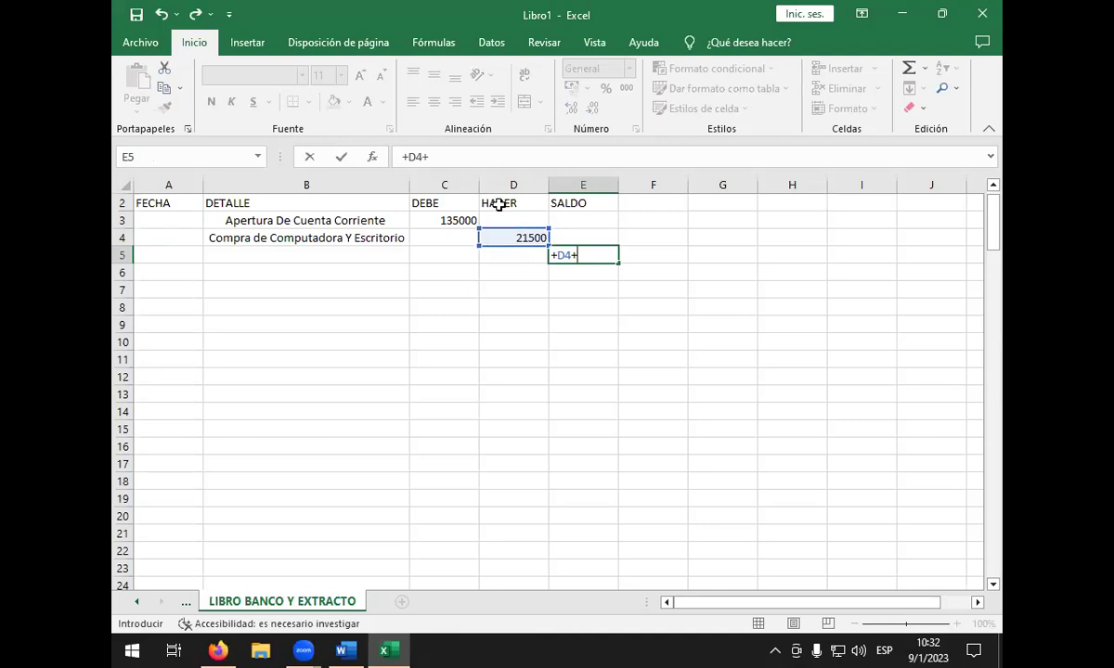
{"action": "key", "text": "BackSpace"}
{"action": "key", "text": "BackSpace"}
{"action": "key", "text": "BackSpace"}
{"action": "key", "text": "Escape"}
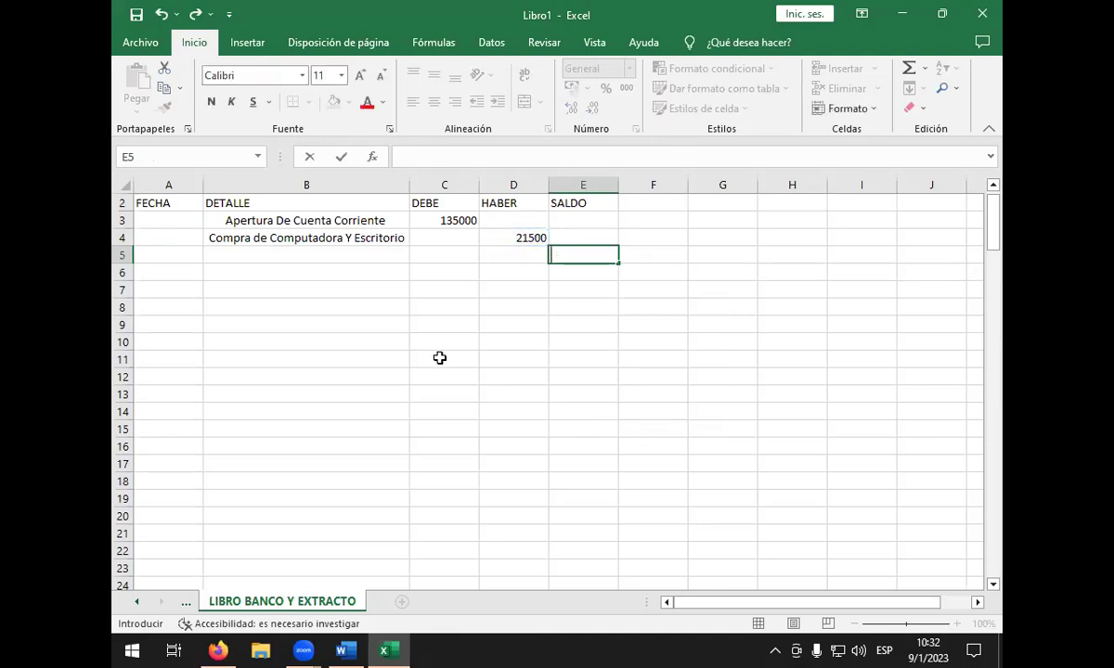
- Enter the formula +C3 in the SALDO cell E3 for the "Apertura De Cuenta Corriente" row
{"action": "left_click", "coordinate": [556, 207]}
{"action": "left_click", "coordinate": [555, 216]}
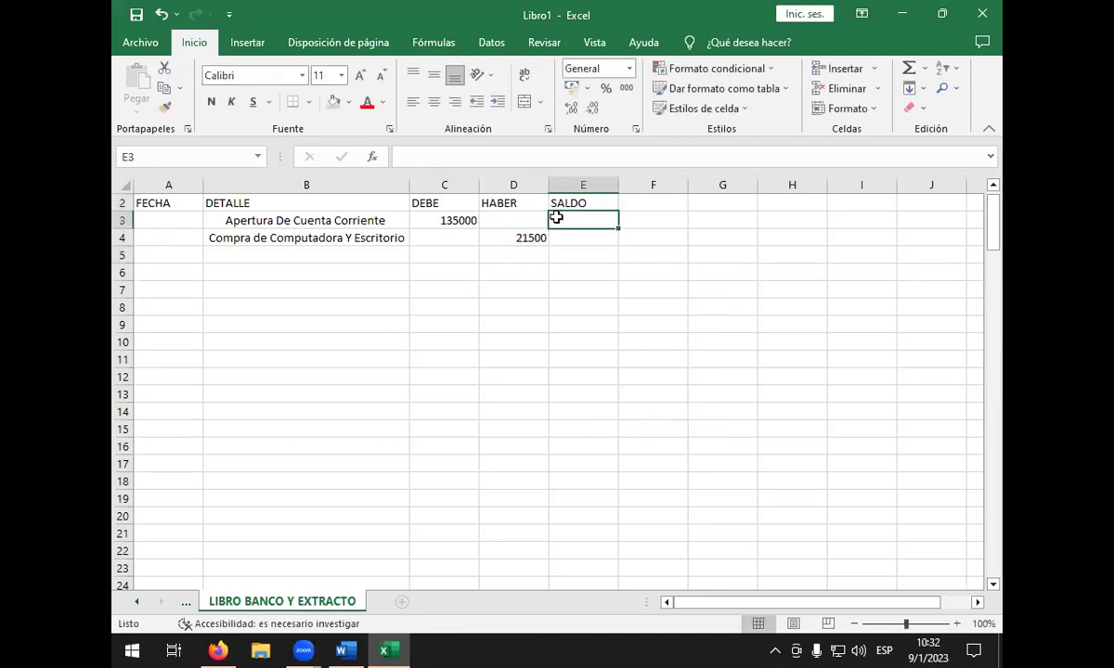
{"action": "type", "text": "+"}
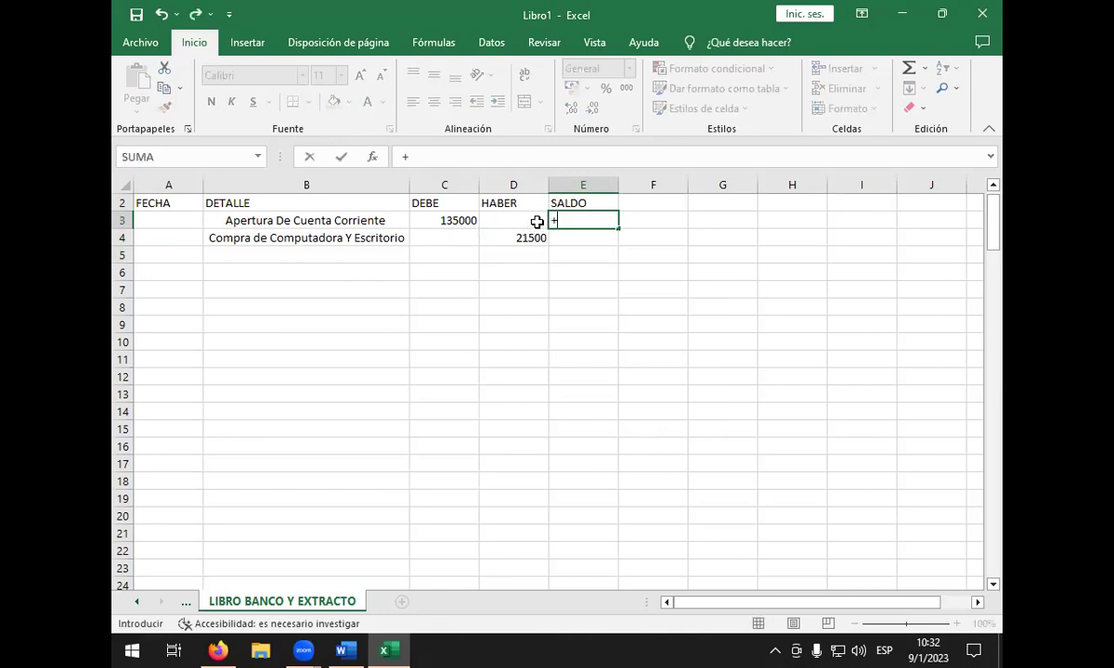
{"action": "left_click", "coordinate": [457, 224]}
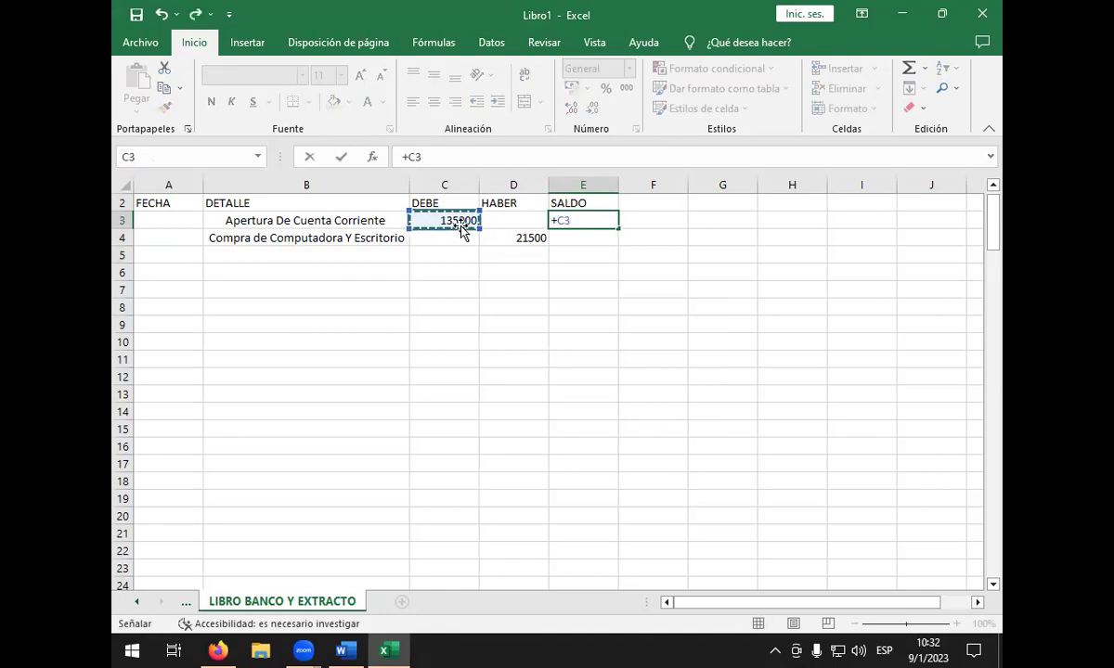
{"action": "type", "text": "-"}
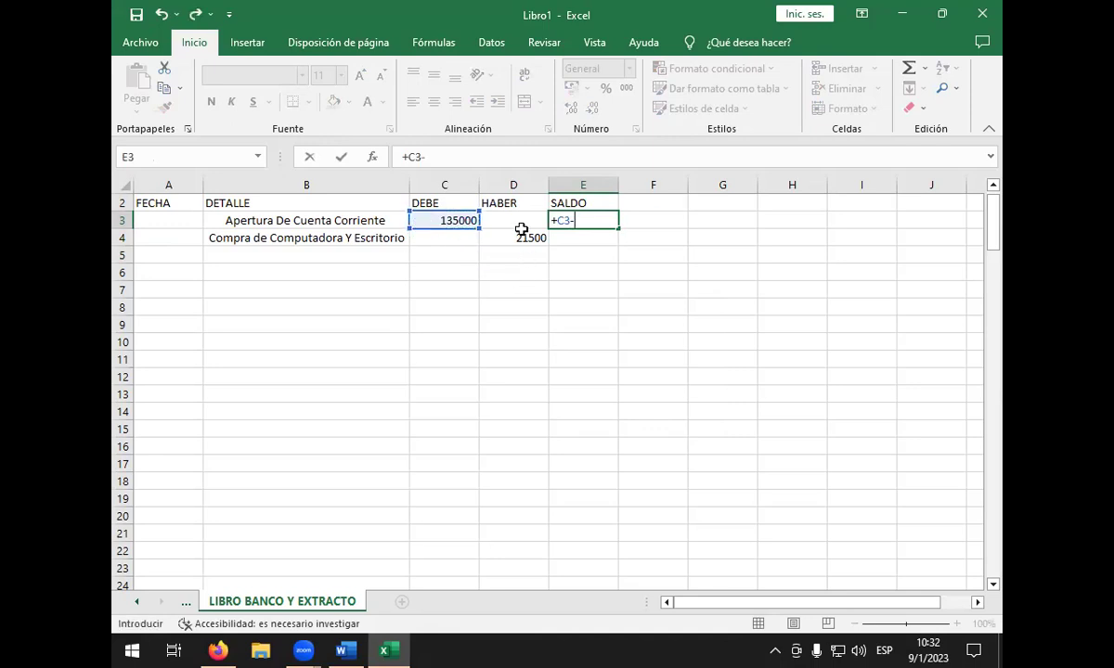
{"action": "key", "text": "BackSpace"}
{"action": "key", "text": "Return"}
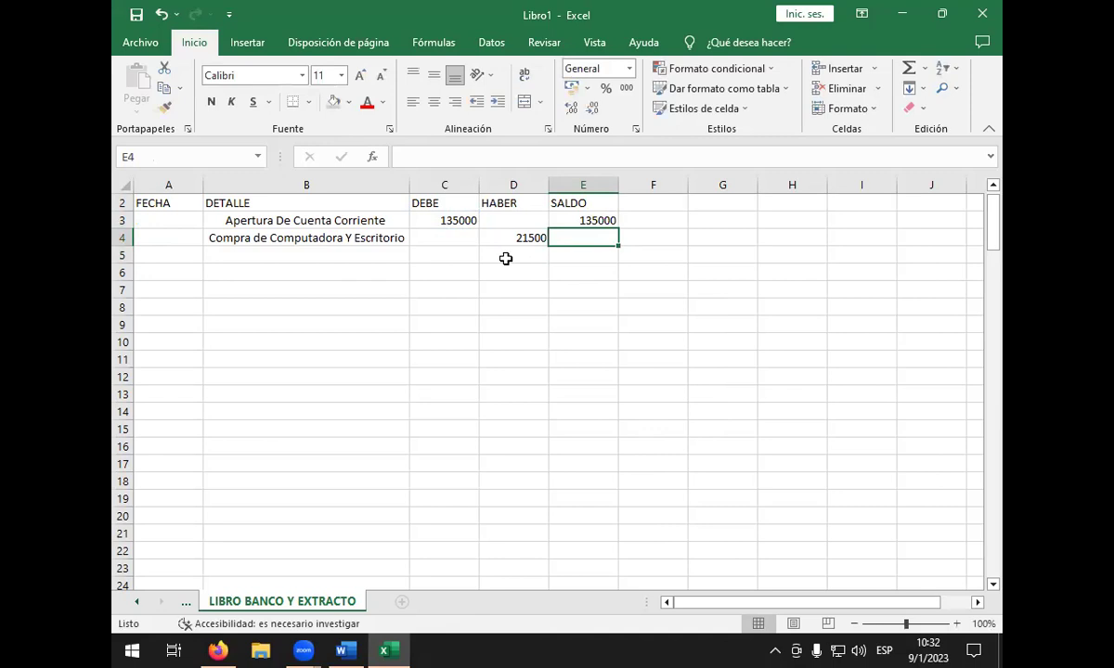
- Enter the running balance formula +E3+C4-D4 in the SALDO cell E4 for the computer and desk purchase
{"action": "type", "text": "-"}
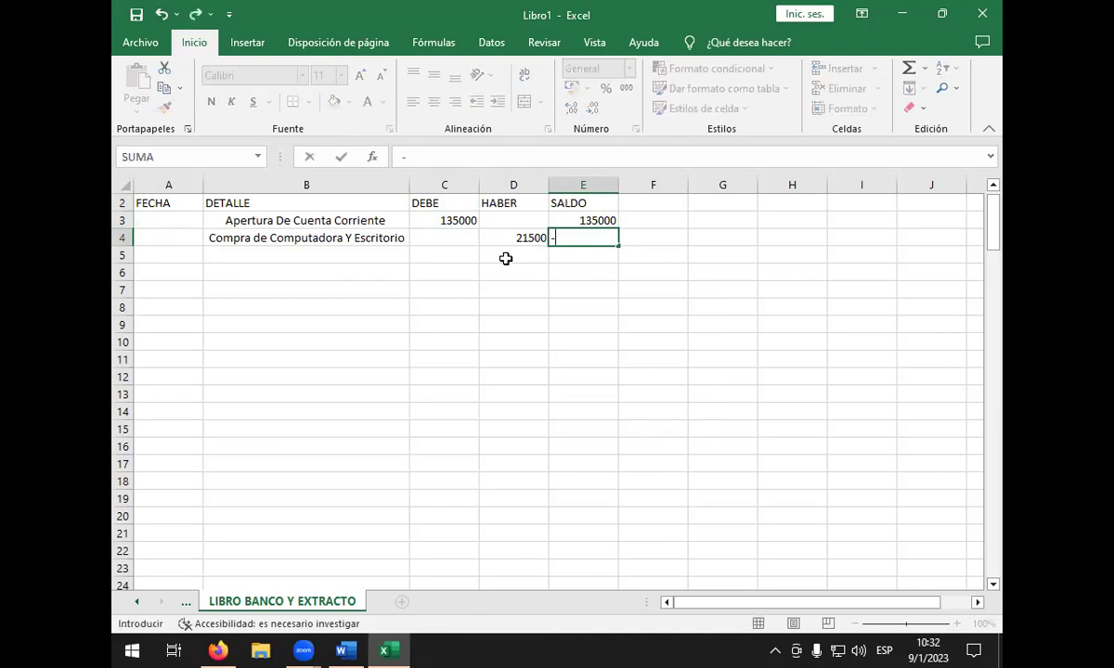
{"action": "key", "text": "BackSpace"}
{"action": "type", "text": "+"}
{"action": "left_click", "coordinate": [568, 218]}
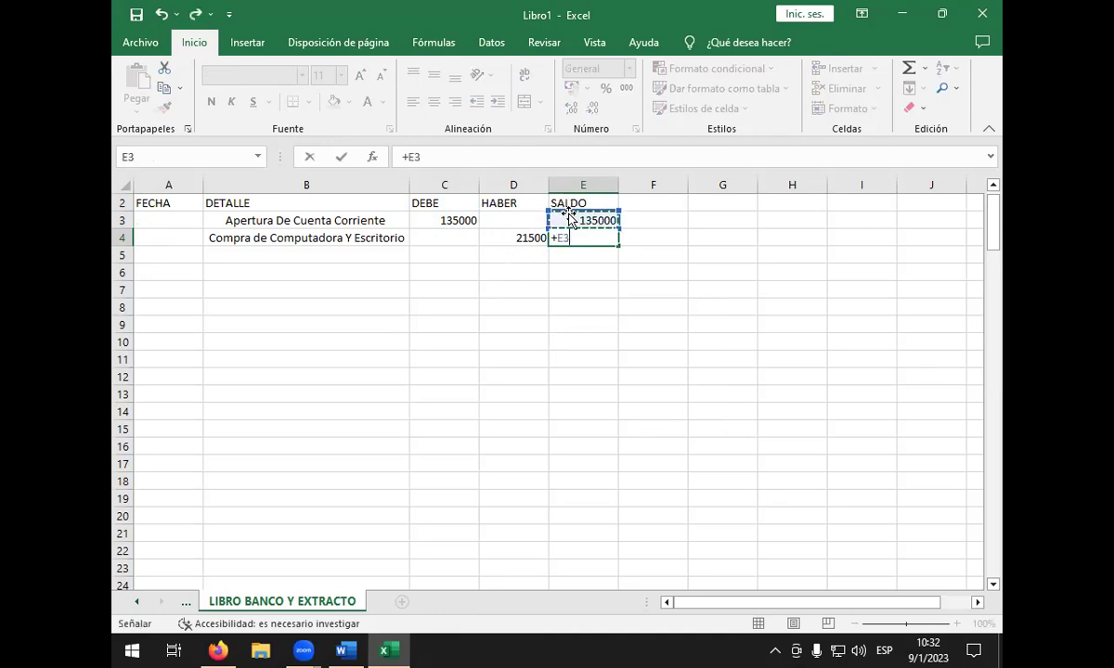
{"action": "type", "text": "-"}
{"action": "key", "text": "BackSpace"}
{"action": "type", "text": "+"}
{"action": "left_click", "coordinate": [530, 237]}
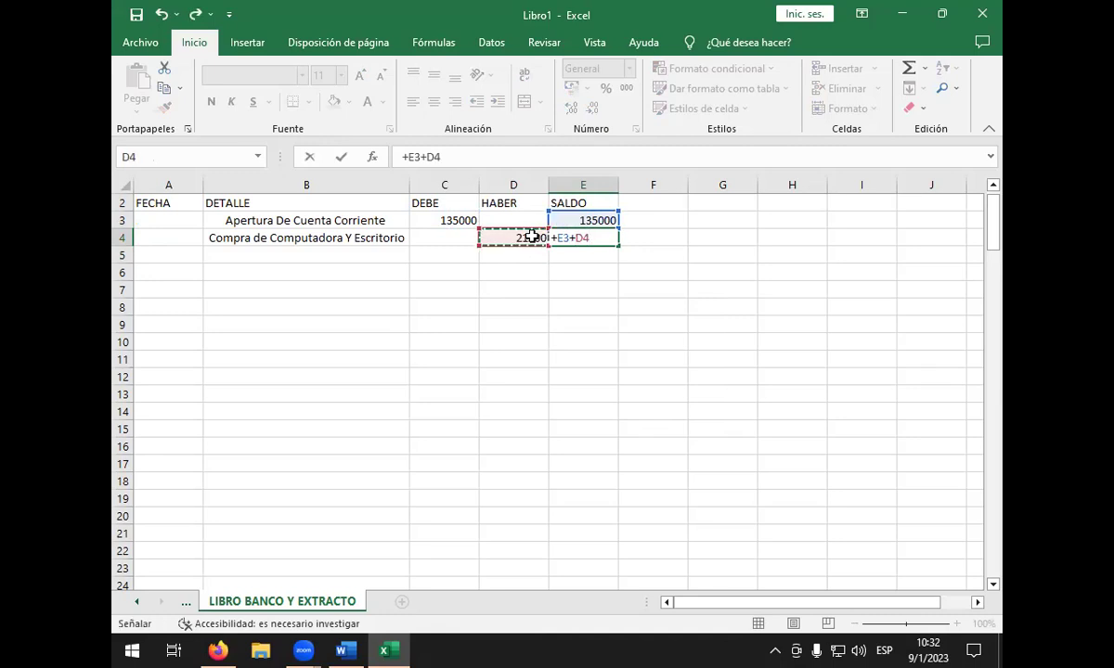
{"action": "left_click", "coordinate": [414, 237]}
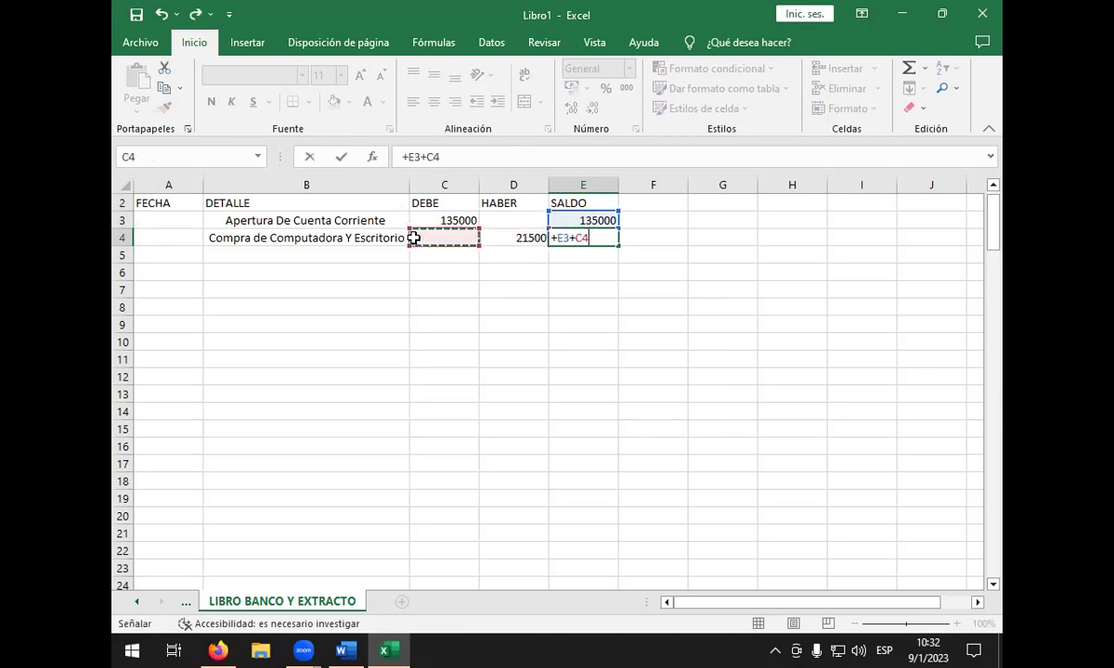
{"action": "type", "text": "-"}
{"action": "left_click", "coordinate": [535, 240]}
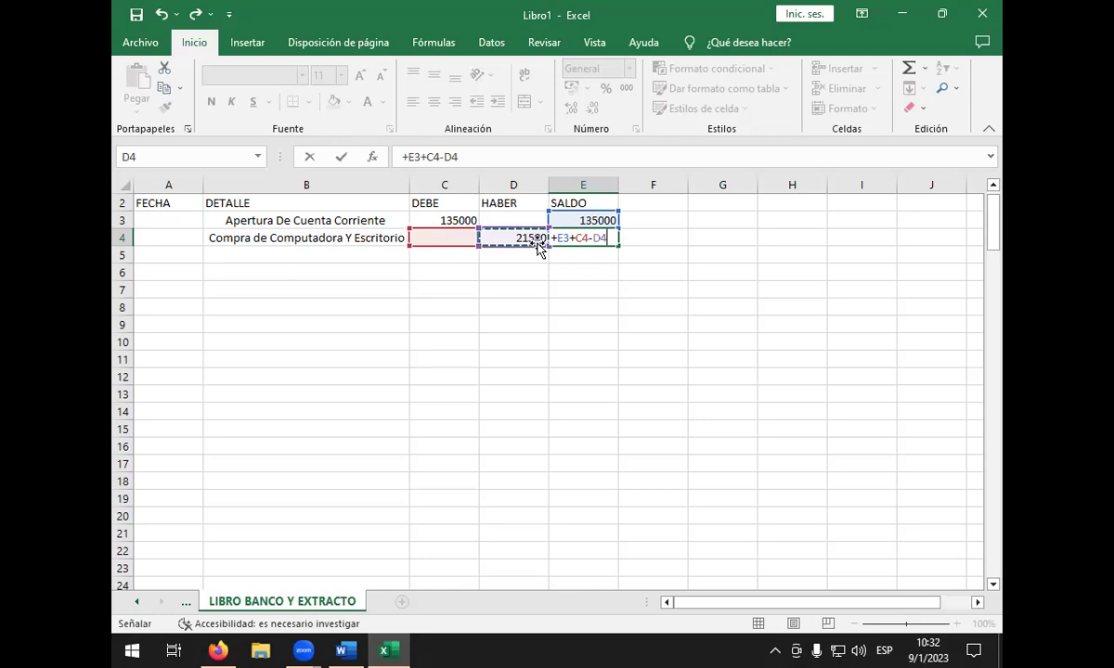
{"action": "key", "text": "Return"}
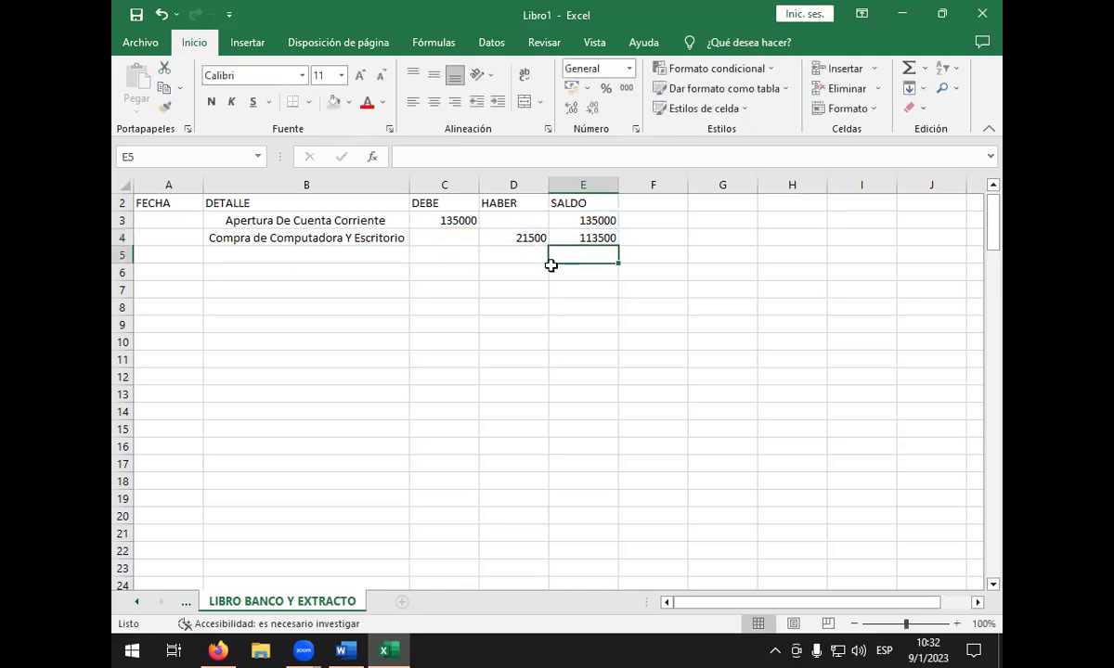
- Inspect the balance formula in cell E4 and the cells it references, leaving it unmodified
{"action": "left_click", "coordinate": [186, 219]}
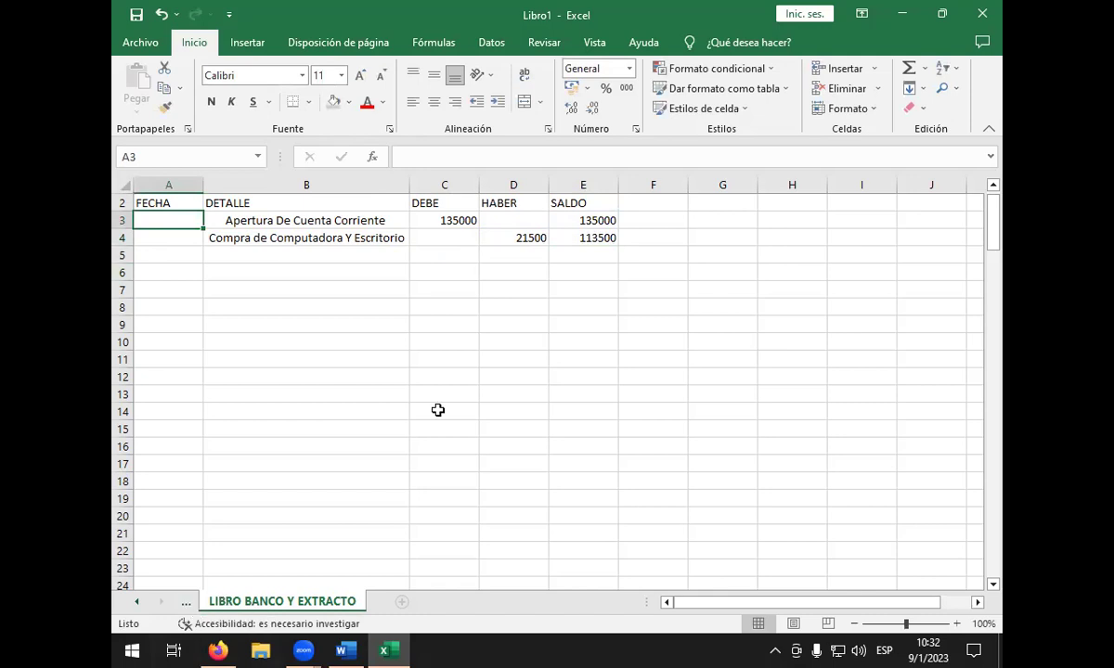
{"action": "left_click", "coordinate": [602, 241]}
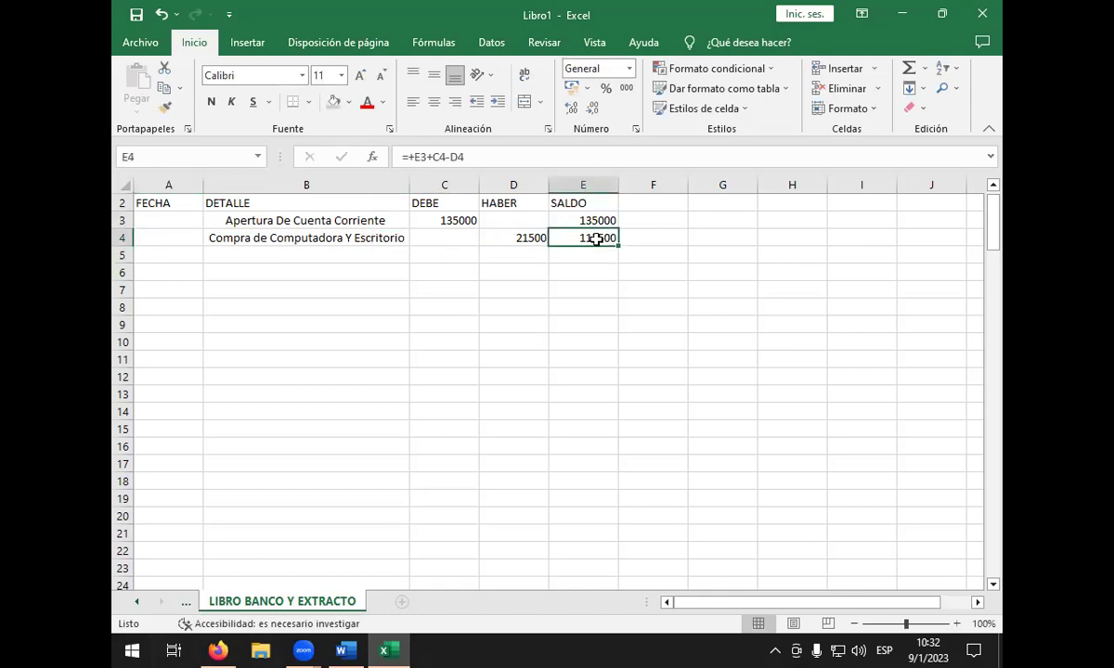
{"action": "double_click", "coordinate": [599, 240]}
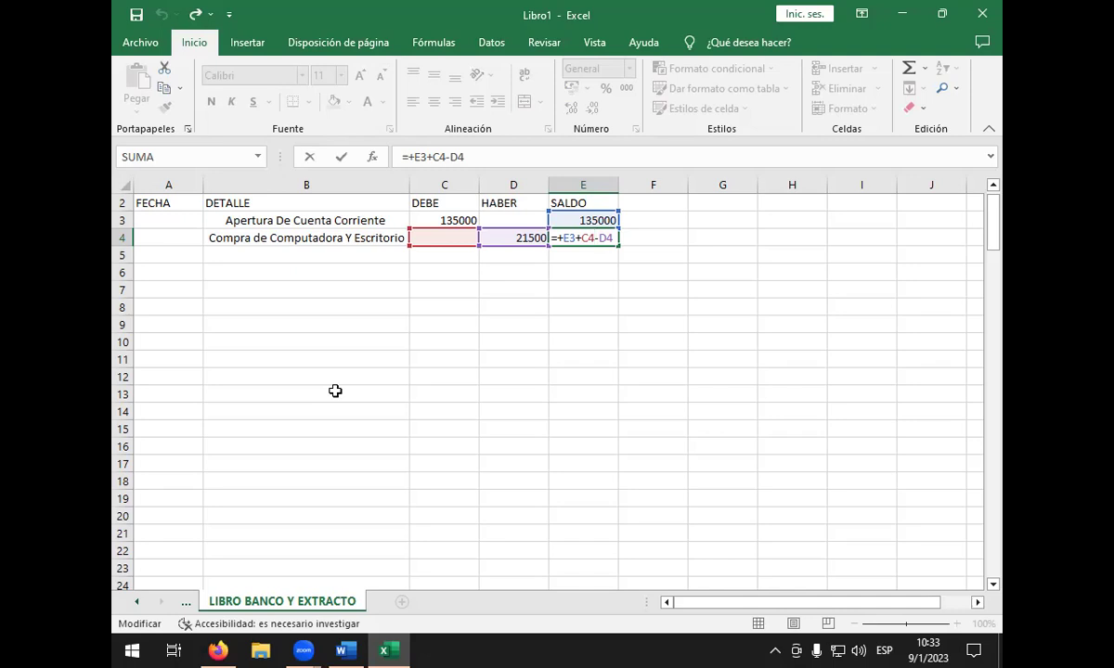
{"action": "key", "text": "Return"}
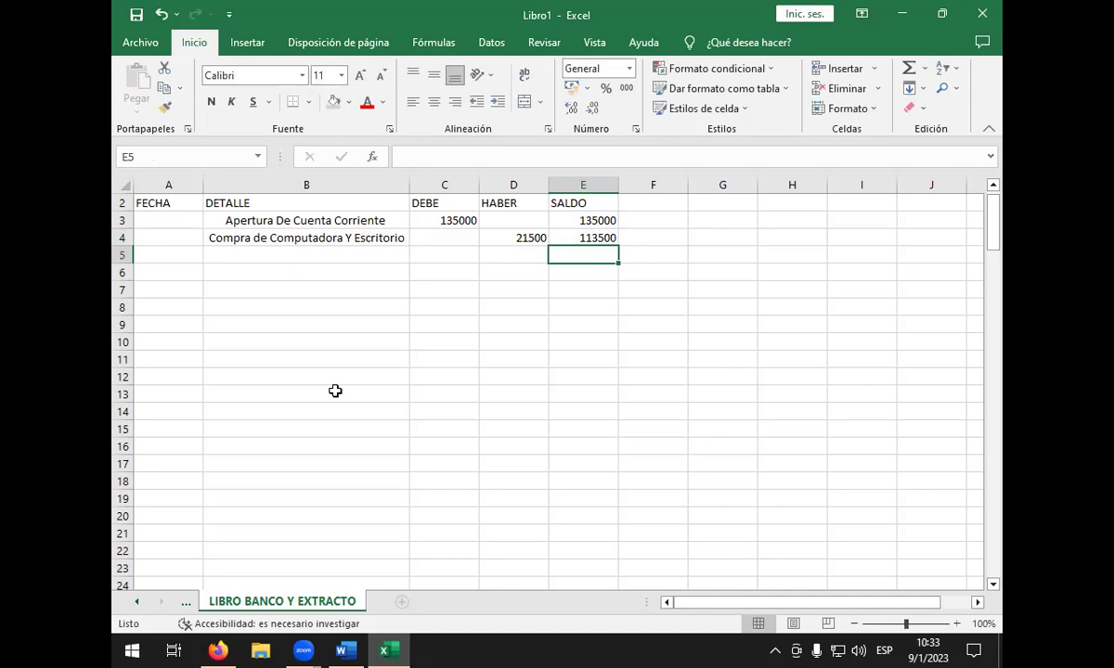
- Select DETALLE cell B5 and switch to the Word document to check the transactions listed by date
{"action": "left_click", "coordinate": [226, 255]}
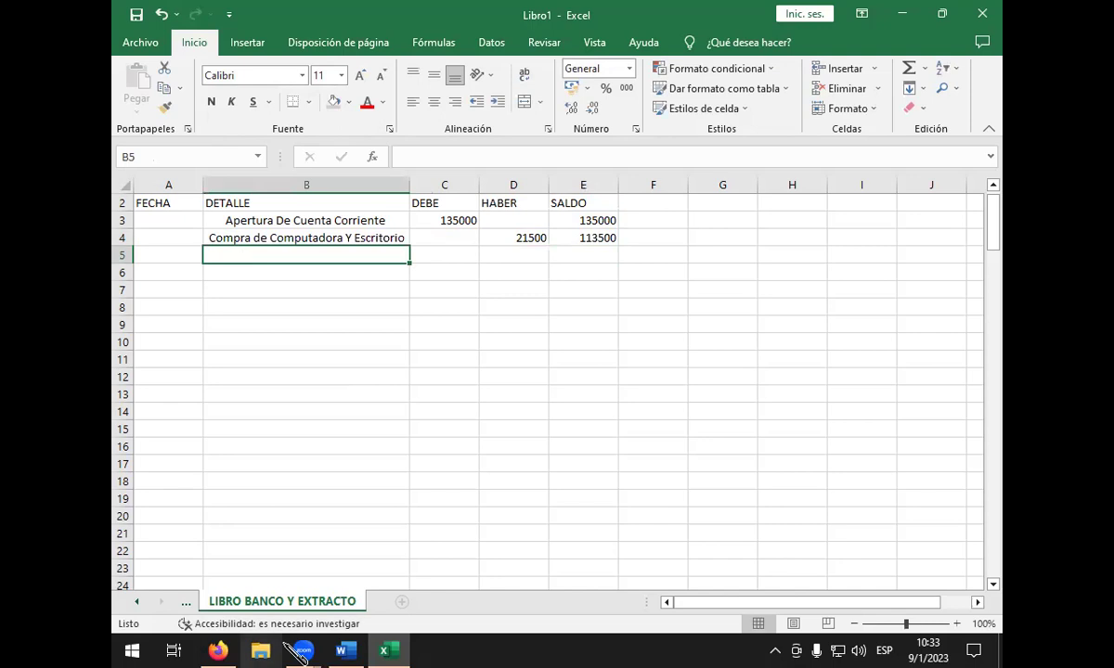
{"action": "left_click", "coordinate": [345, 651]}
{"action": "scroll", "coordinate": [629, 331], "scroll_direction": "down", "scroll_amount": 1}
{"action": "scroll", "coordinate": [629, 331], "scroll_direction": "up", "scroll_amount": 1}
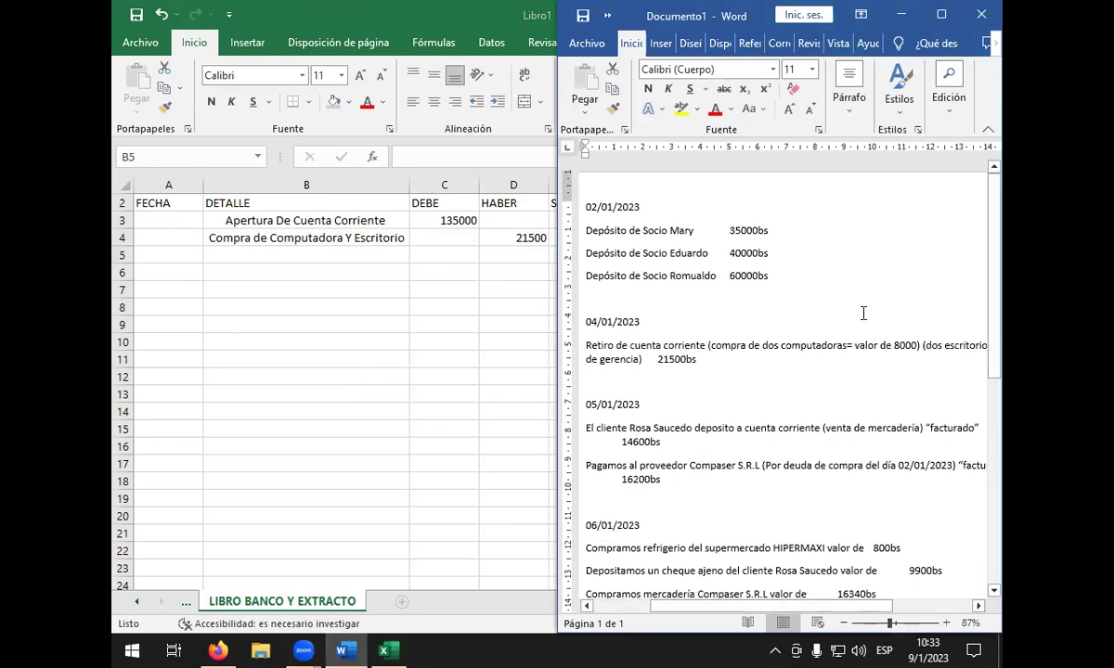
- Resize the Excel window to fit beside the Word document and bring the 05/01/2023 transactions into view
{"action": "double_click", "coordinate": [368, 13]}
{"action": "double_click", "coordinate": [362, 9]}
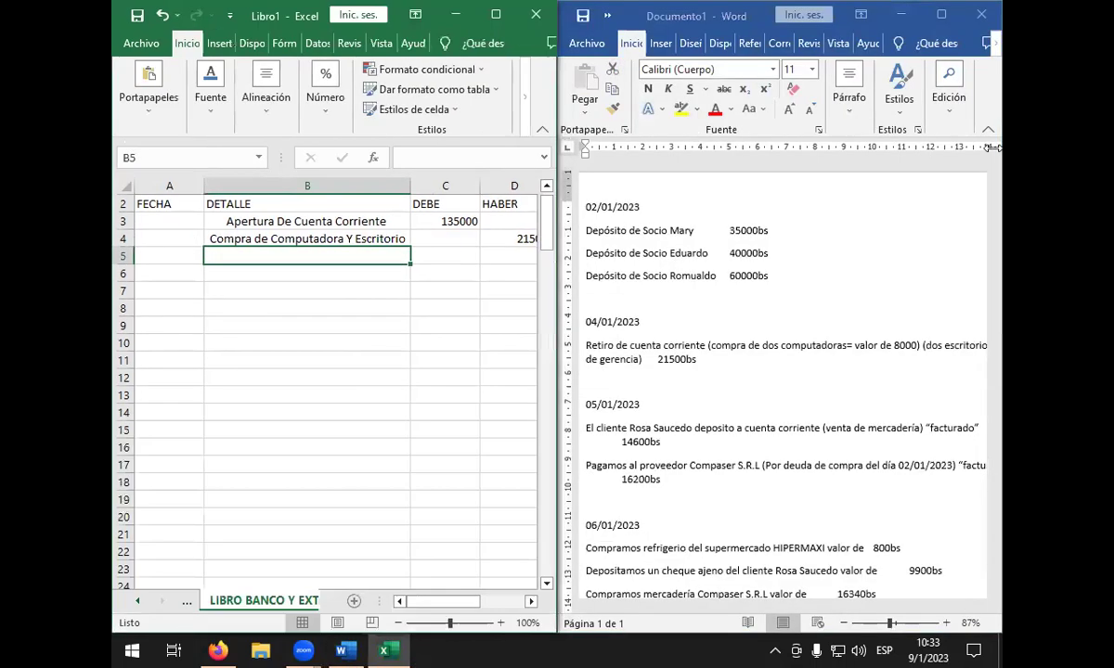
{"action": "scroll", "coordinate": [852, 248], "scroll_direction": "down", "scroll_amount": 2}
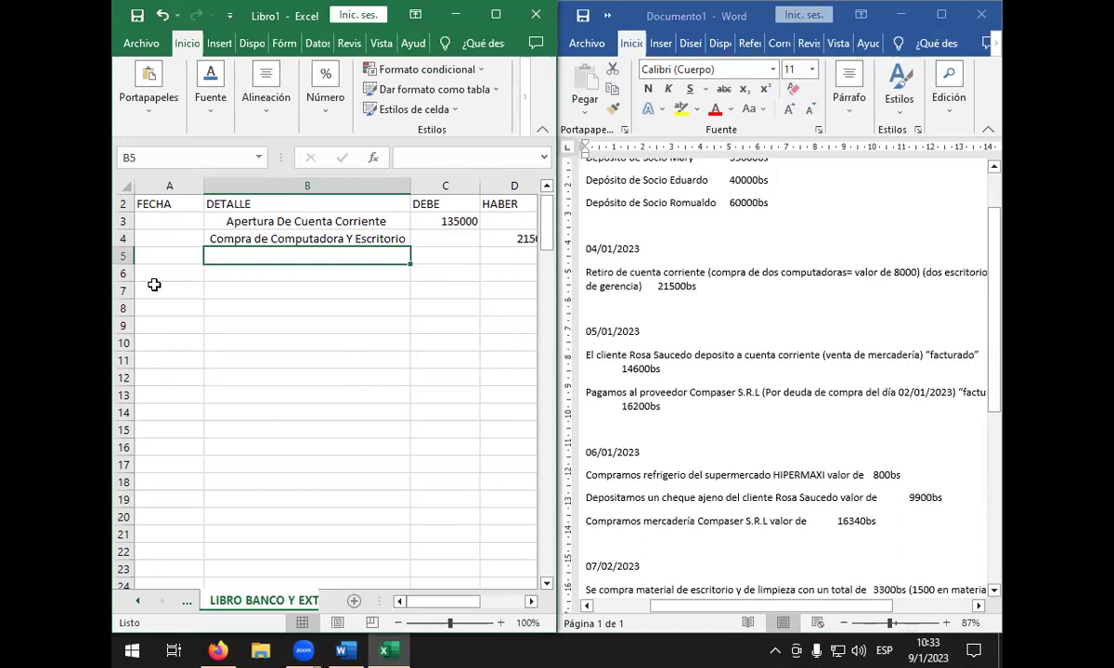
- Enter the date 04/01/2023 in FECHA cell A4 for the computer and desk purchase
{"action": "left_click", "coordinate": [160, 219]}
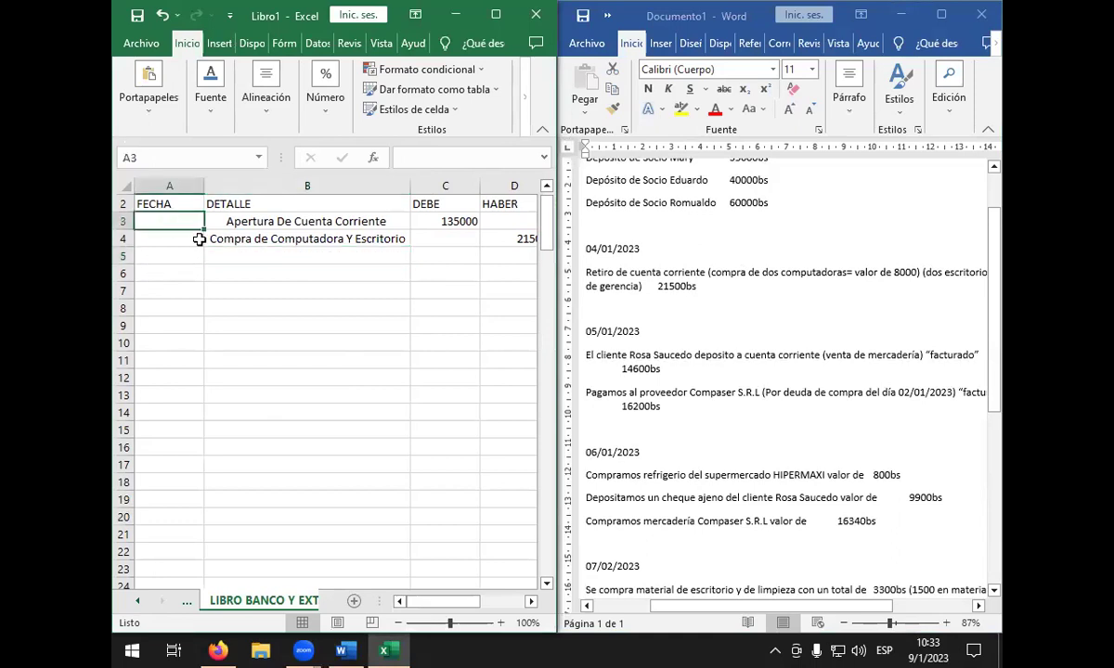
{"action": "left_click", "coordinate": [320, 270]}
{"action": "left_click", "coordinate": [341, 232]}
{"action": "left_click", "coordinate": [354, 258]}
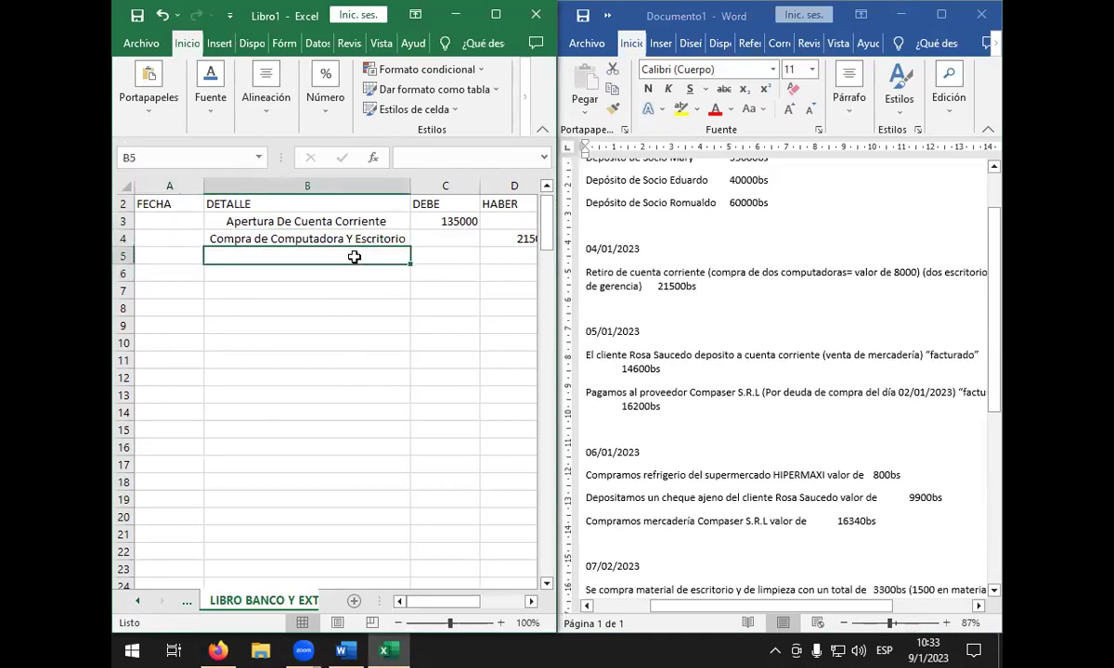
{"action": "left_click", "coordinate": [198, 241]}
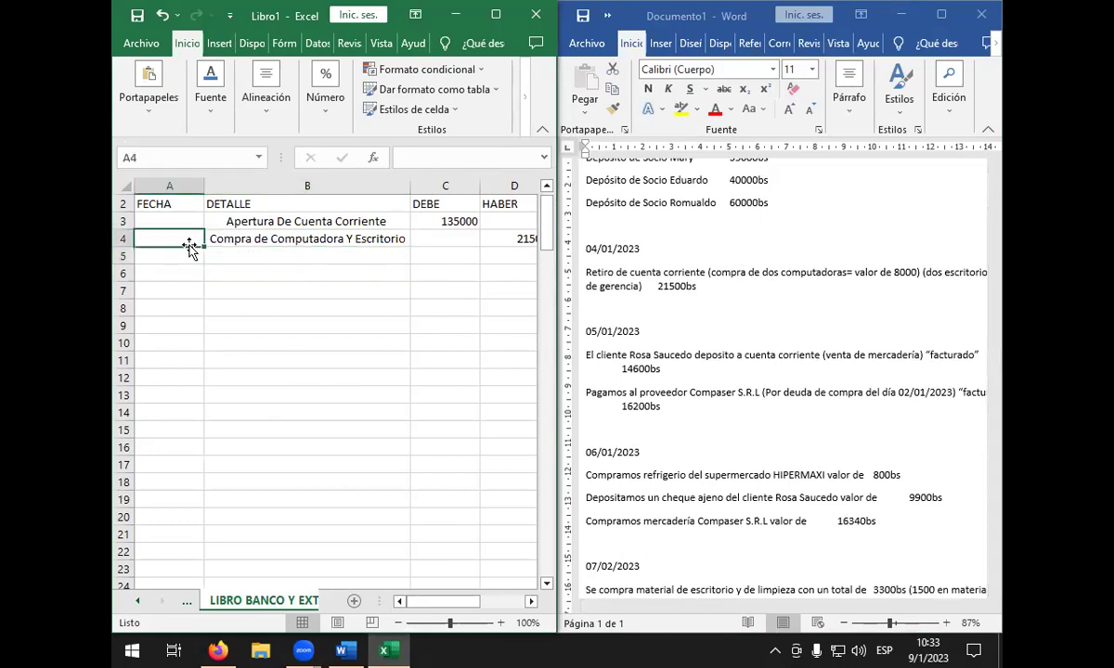
{"action": "type", "text": "04/"}
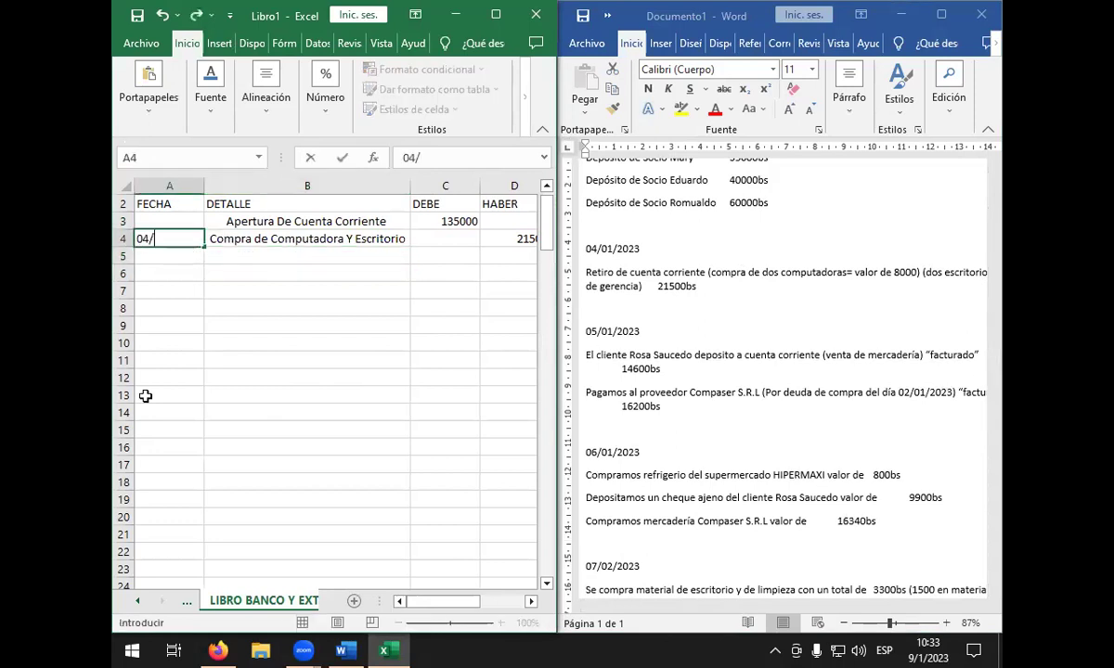
{"action": "type", "text": "01/203"}
{"action": "type", "text": "23"}
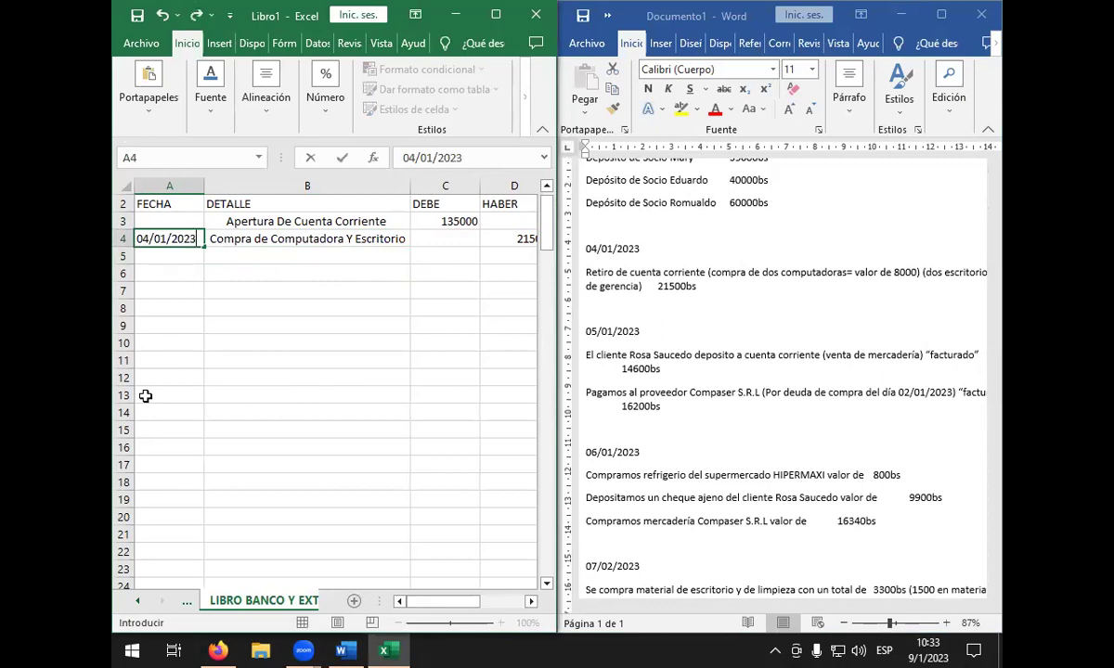
{"action": "key", "text": "Return"}
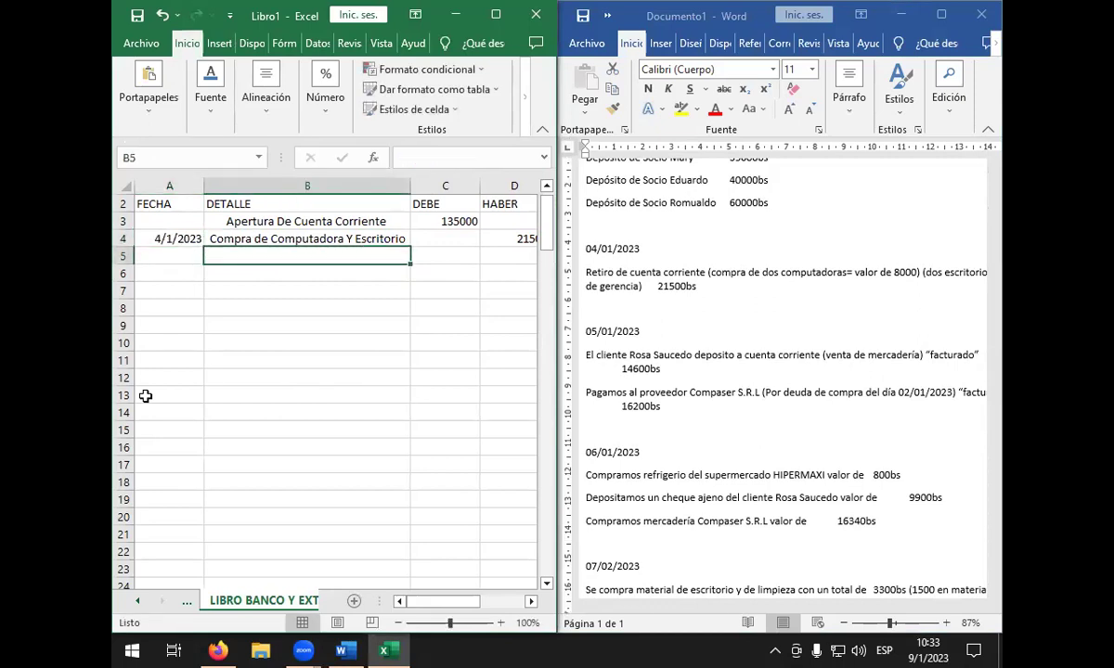
- Enter the description "Deposito Por Venta De Mercaderia" in DETALLE cell B5
{"action": "type", "text": "D"}
{"action": "type", "text": "p"}
{"action": "key", "text": "BackSpace"}
{"action": "type", "text": "eposito Por VENT"}
{"action": "key", "text": "BackSpace"}
{"action": "key", "text": "BackSpace"}
{"action": "key", "text": "BackSpace"}
{"action": "type", "text": "ebn"}
{"action": "key", "text": "BackSpace"}
{"action": "key", "text": "BackSpace"}
{"action": "type", "text": "ntade"}
{"action": "key", "text": "BackSpace"}
{"action": "key", "text": "BackSpace"}
{"action": "type", "text": "d"}
{"action": "key", "text": "BackSpace"}
{"action": "type", "text": "De MER"}
{"action": "key", "text": "BackSpace"}
{"action": "key", "text": "BackSpace"}
{"action": "type", "text": "ercas"}
{"action": "key", "text": "BackSpace"}
{"action": "key", "text": "BackSpace"}
{"action": "key", "text": "BackSpace"}
{"action": "key", "text": "BackSpace"}
{"action": "type", "text": "caderia"}
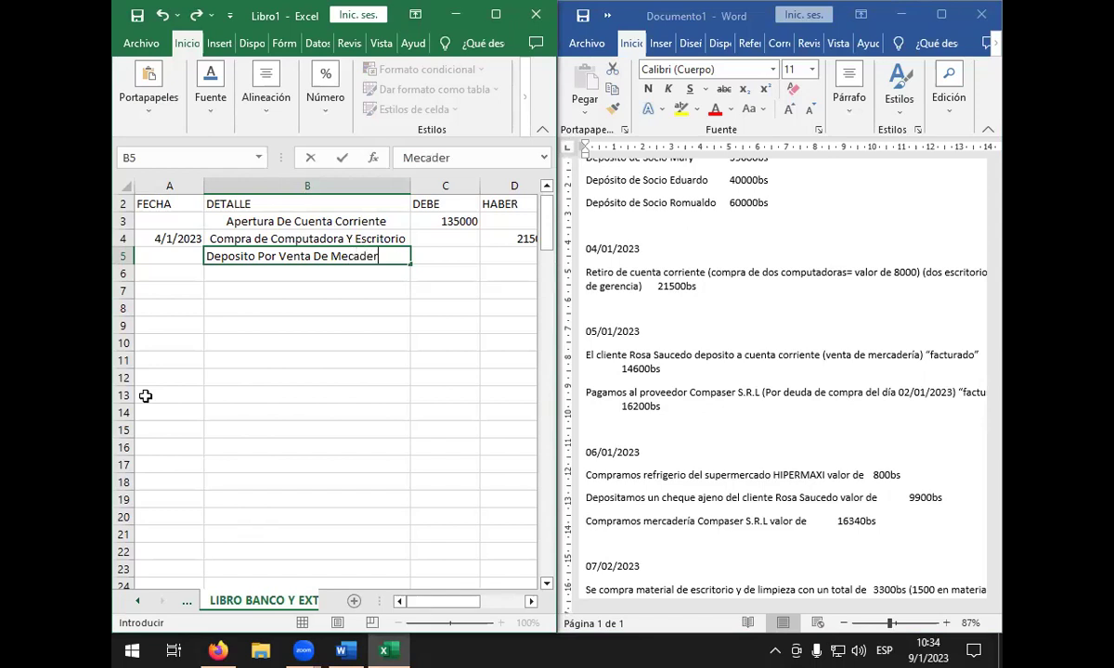
{"action": "left_click", "coordinate": [350, 258]}
{"action": "type", "text": "r"}
{"action": "left_click", "coordinate": [501, 256]}
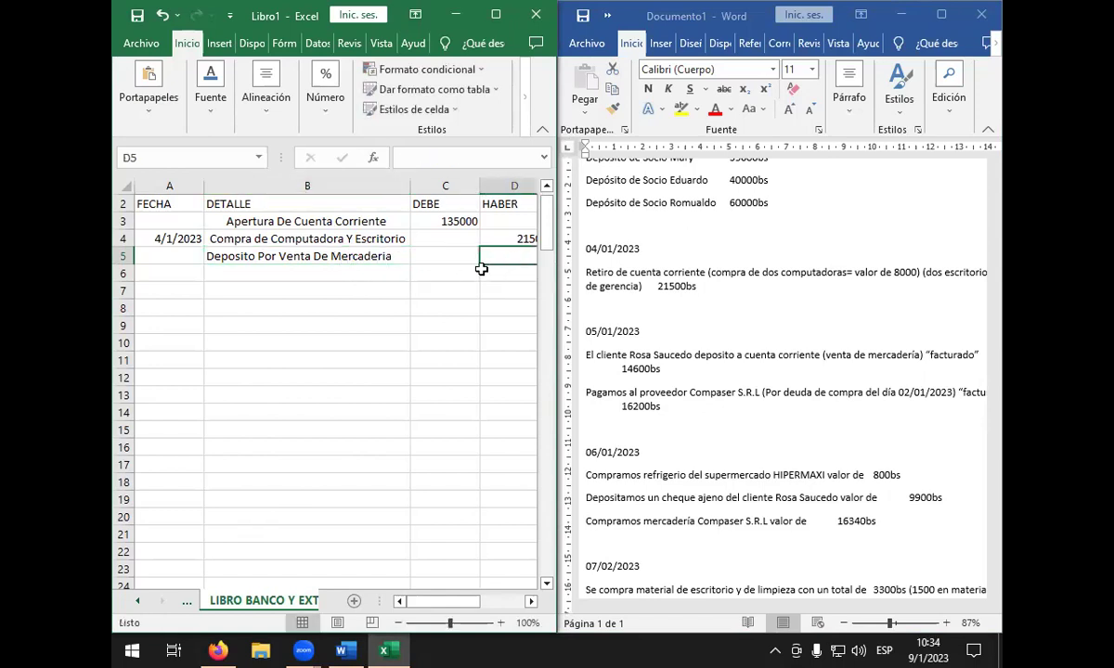
- Record the merchandise sale deposit of 14600 in DEBE cell C5
{"action": "left_click", "coordinate": [425, 262]}
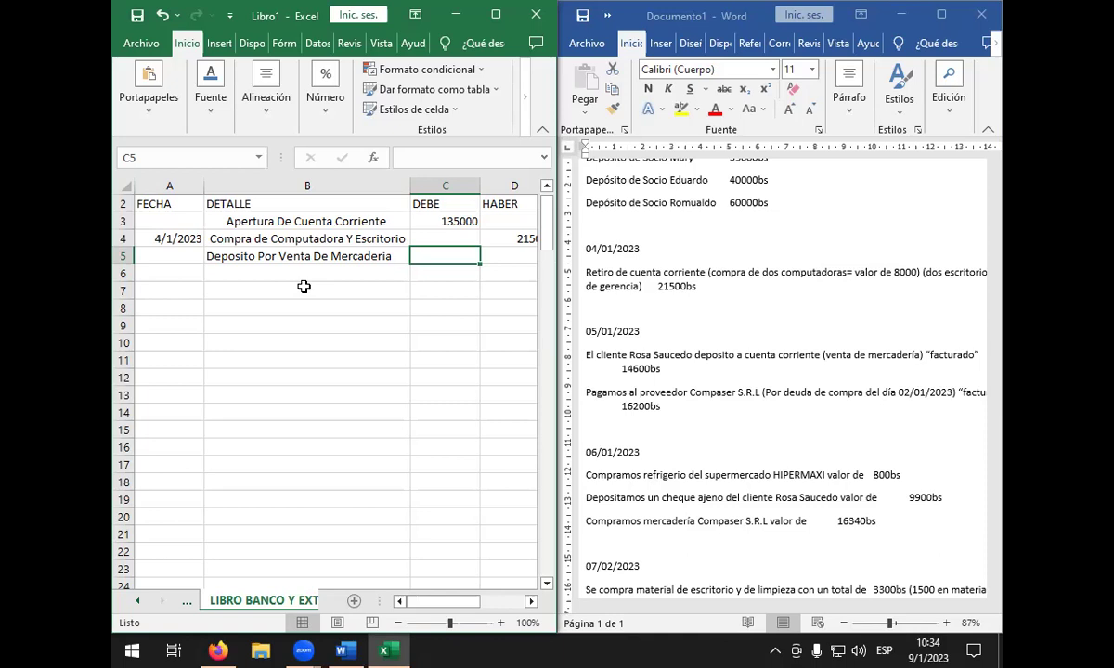
{"action": "type", "text": "14"}
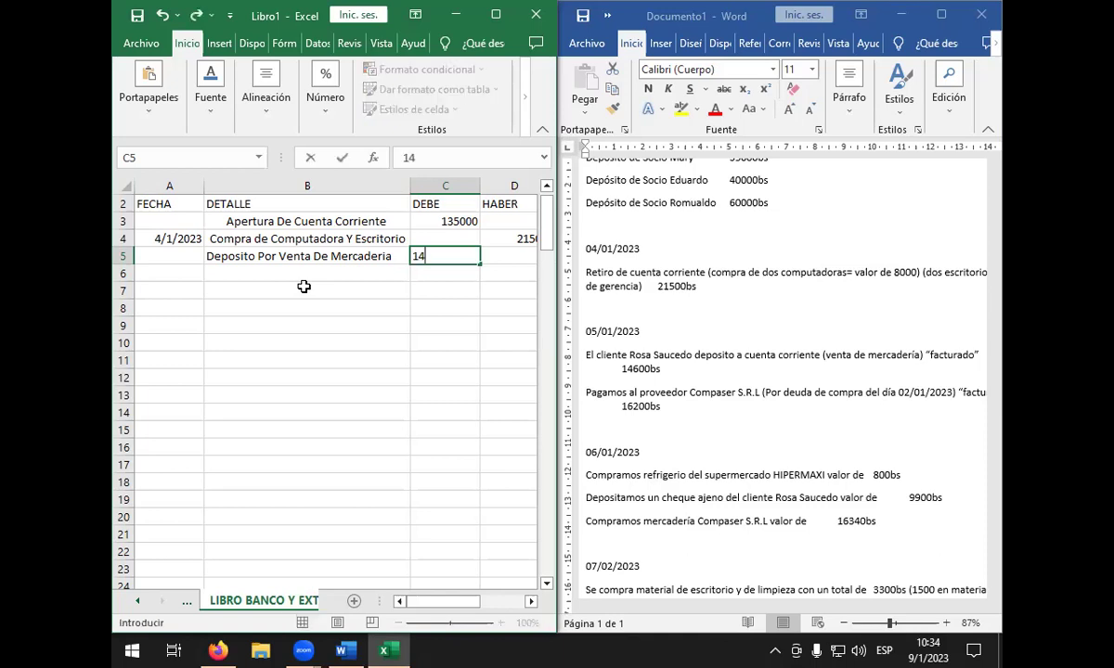
{"action": "type", "text": "600"}
- Enter the date 05/01/2023 in FECHA cell A6 and move it up to A5 for the merchandise sale deposit
{"action": "left_click", "coordinate": [177, 269]}
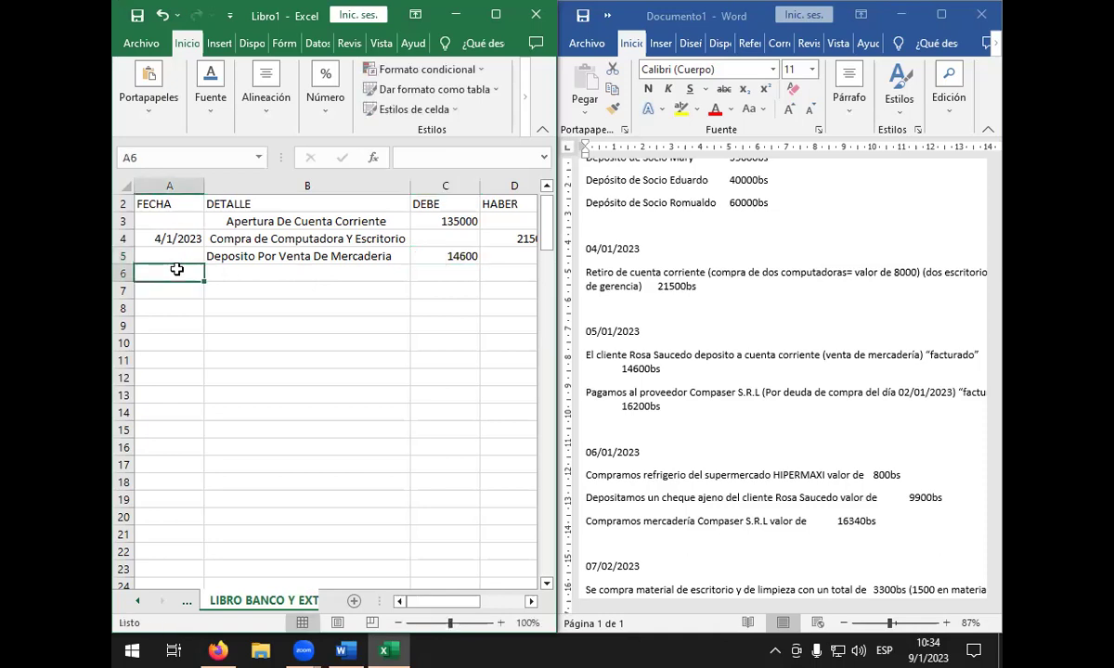
{"action": "type", "text": "0"}
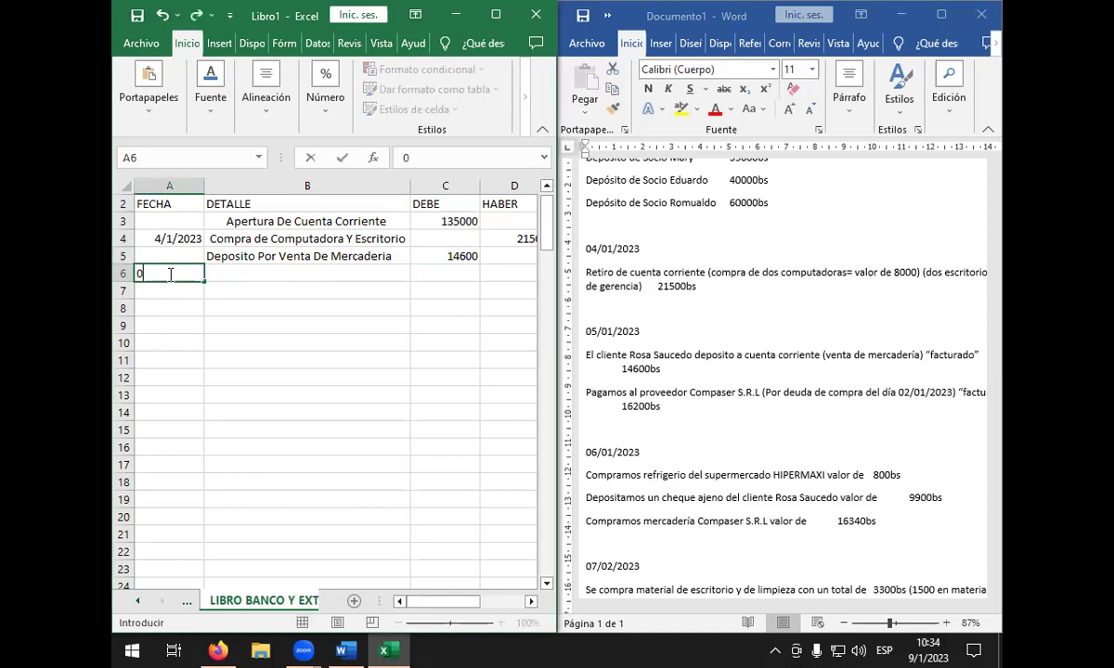
{"action": "type", "text": "5/01/2023"}
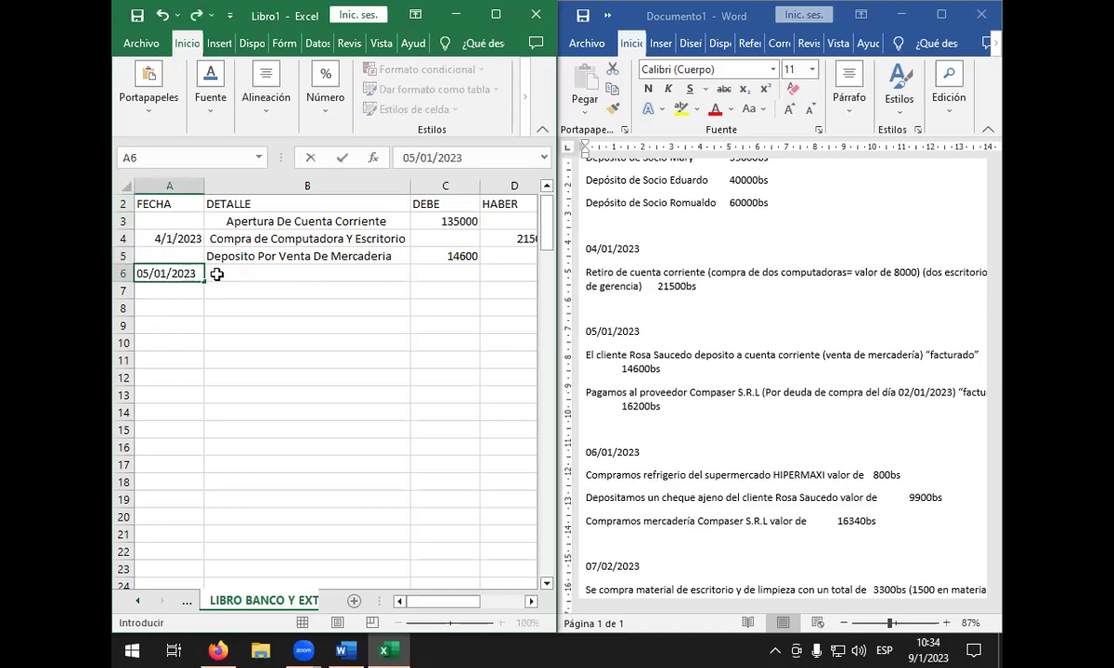
{"action": "key", "text": "Return"}
{"action": "left_click", "coordinate": [186, 271]}
{"action": "left_click_drag", "start_coordinate": [186, 271], "coordinate": [182, 255]}
- Enter the description "Pago A Proveedores" in DETALLE cell B6
{"action": "left_click", "coordinate": [219, 275]}
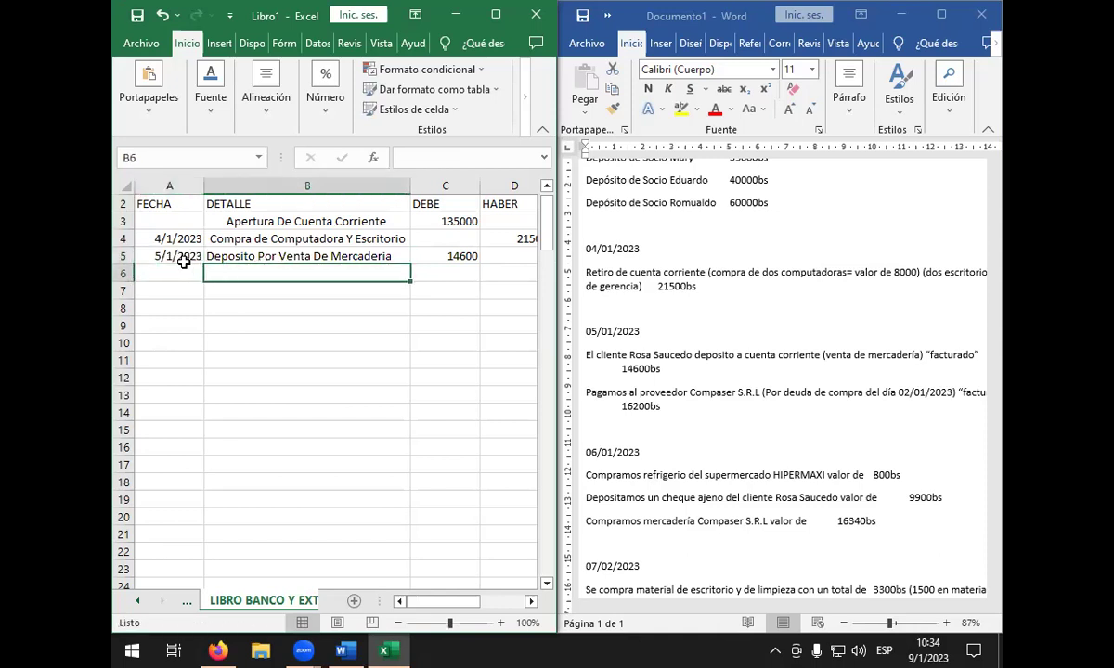
{"action": "type", "text": "Pago "}
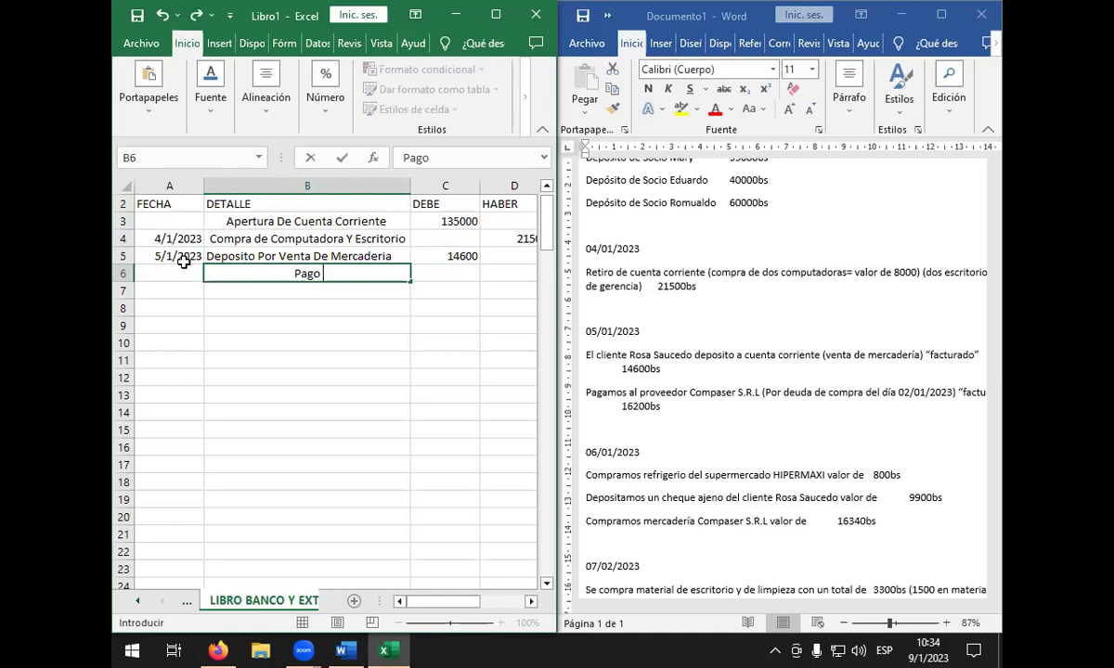
{"action": "type", "text": "a"}
{"action": "key", "text": "BackSpace"}
{"action": "type", "text": "A Proveedores"}
{"action": "key", "text": "Tab"}
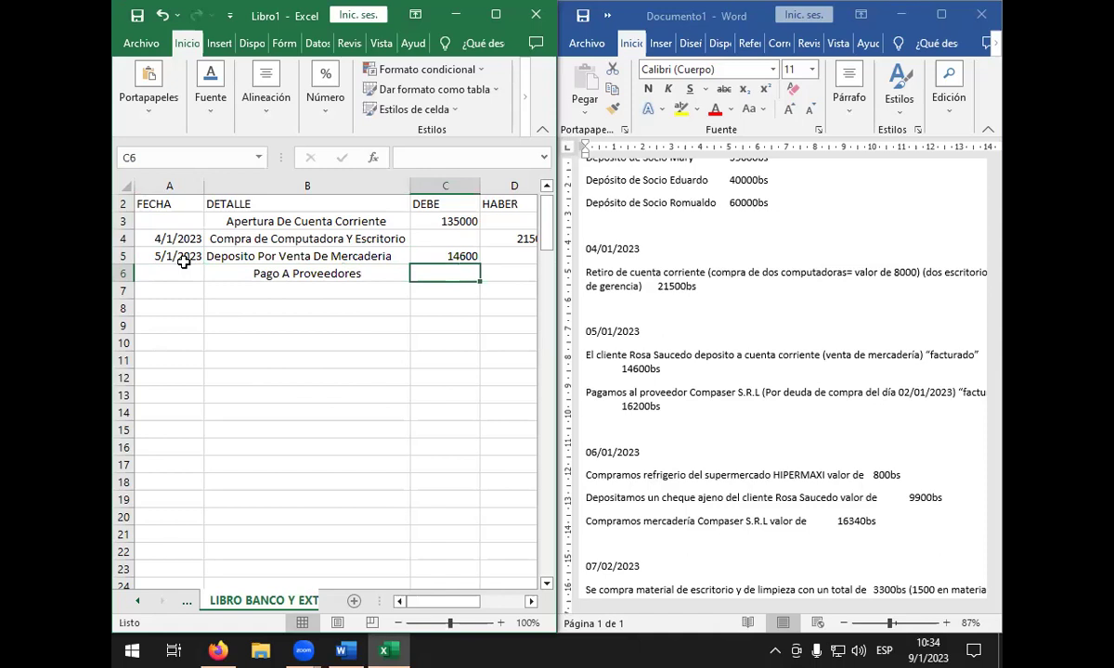
- Record the supplier payment of 16200 in HABER cell D6
{"action": "key", "text": "Tab"}
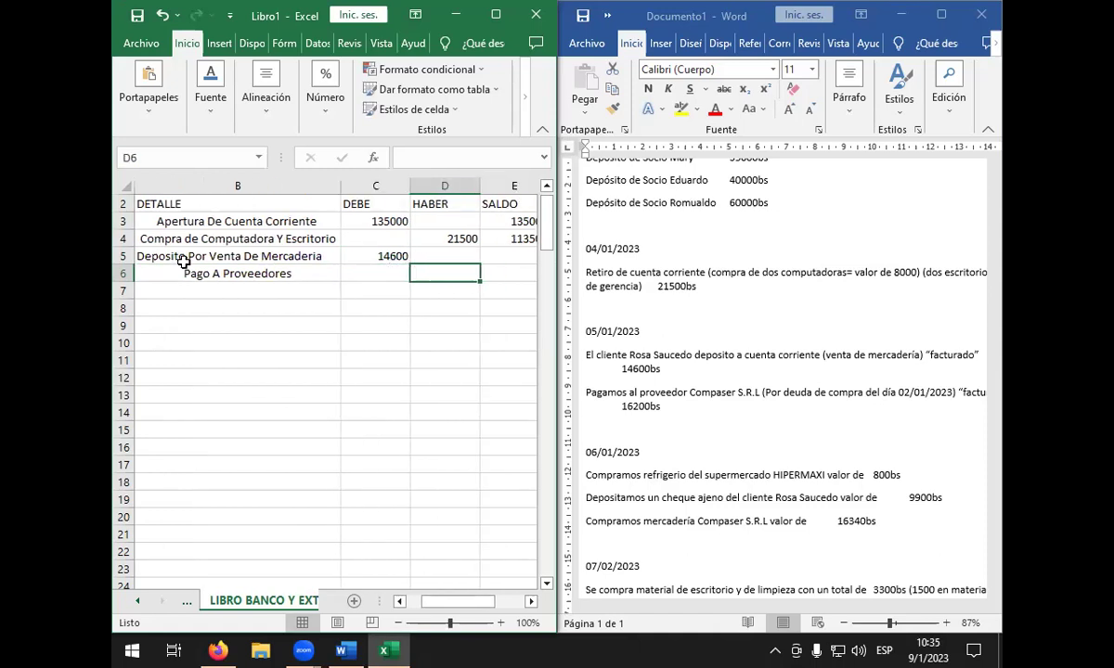
{"action": "type", "text": "16200"}
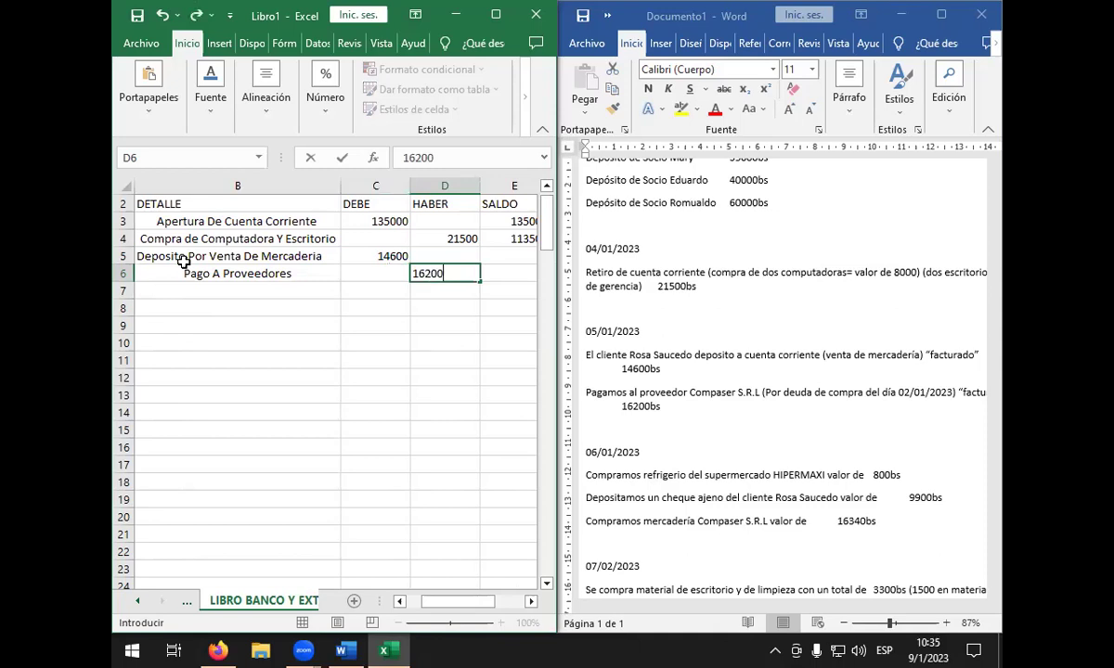
{"action": "scroll", "coordinate": [232, 274], "scroll_direction": "up", "scroll_amount": 1}
{"action": "scroll", "coordinate": [218, 287], "scroll_direction": "down", "scroll_amount": 2}
{"action": "scroll", "coordinate": [382, 380], "scroll_direction": "up", "scroll_amount": 2}
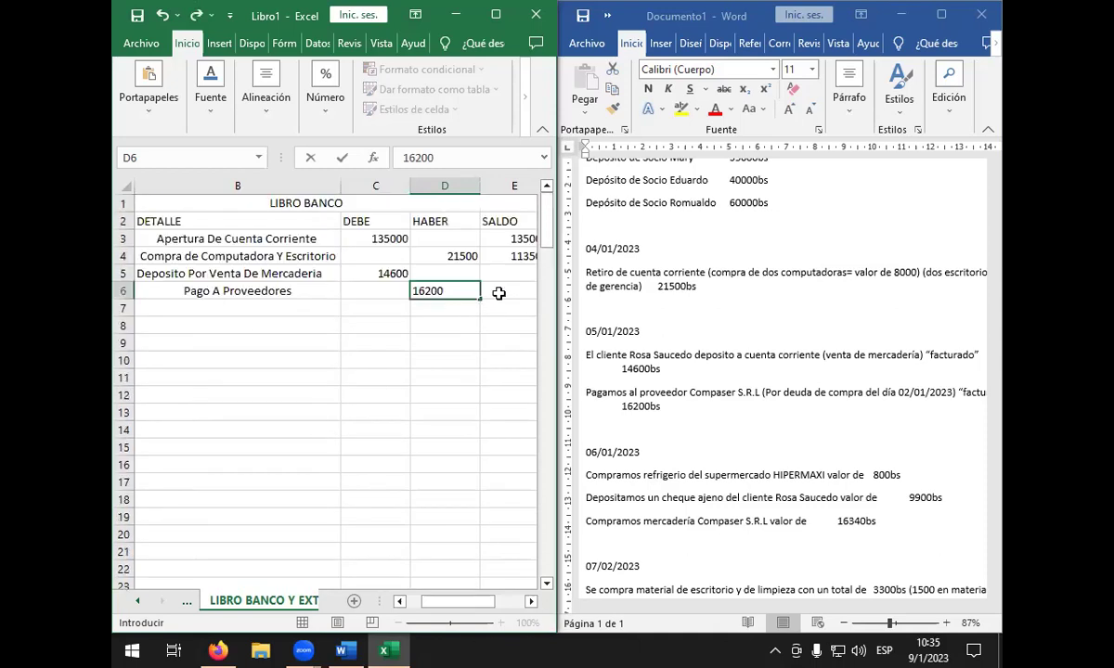
{"action": "left_click", "coordinate": [498, 292]}
- Fill the running balance formula in the SALDO column from E4 down to E14
{"action": "left_click", "coordinate": [473, 238]}
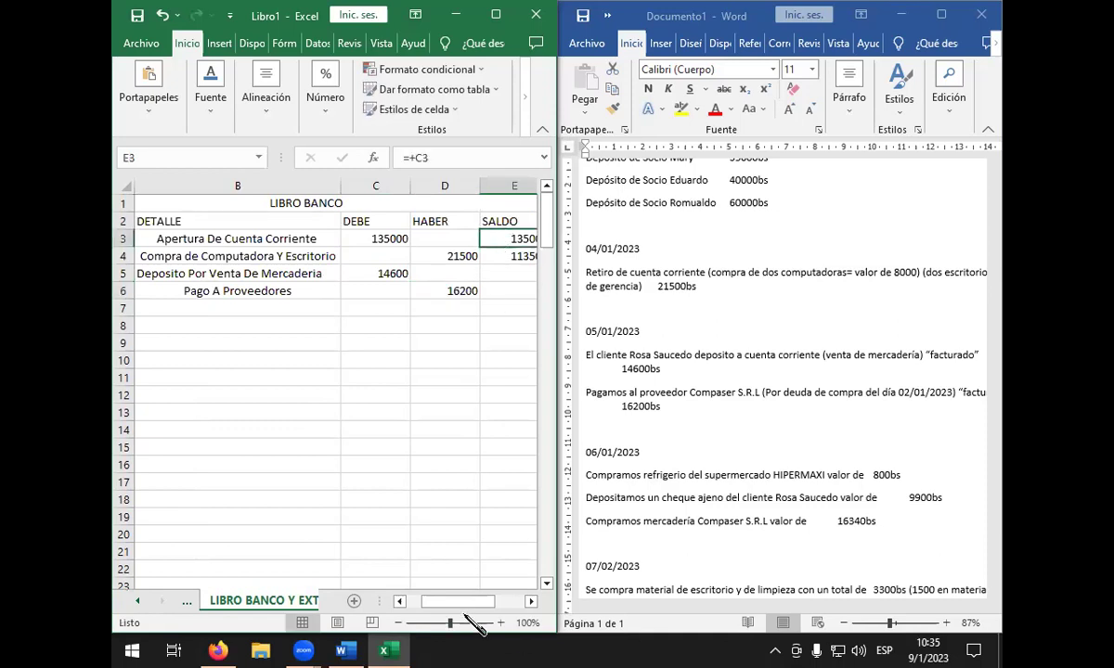
{"action": "left_click_drag", "start_coordinate": [469, 606], "coordinate": [548, 608]}
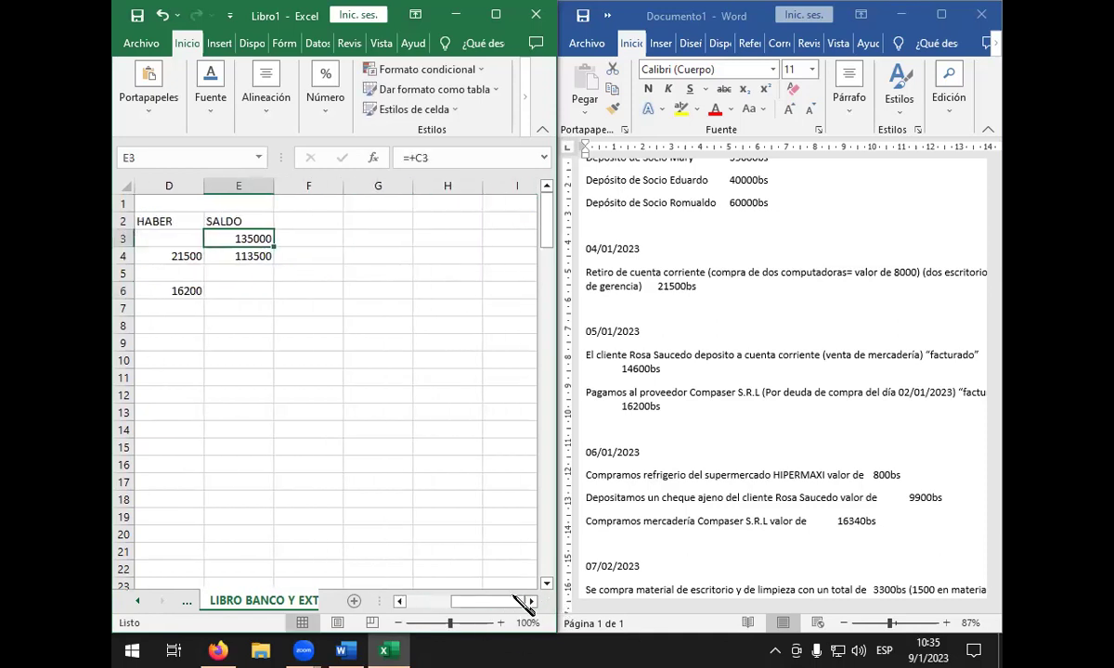
{"action": "left_click_drag", "start_coordinate": [273, 246], "coordinate": [275, 432]}
{"action": "left_click", "coordinate": [268, 258]}
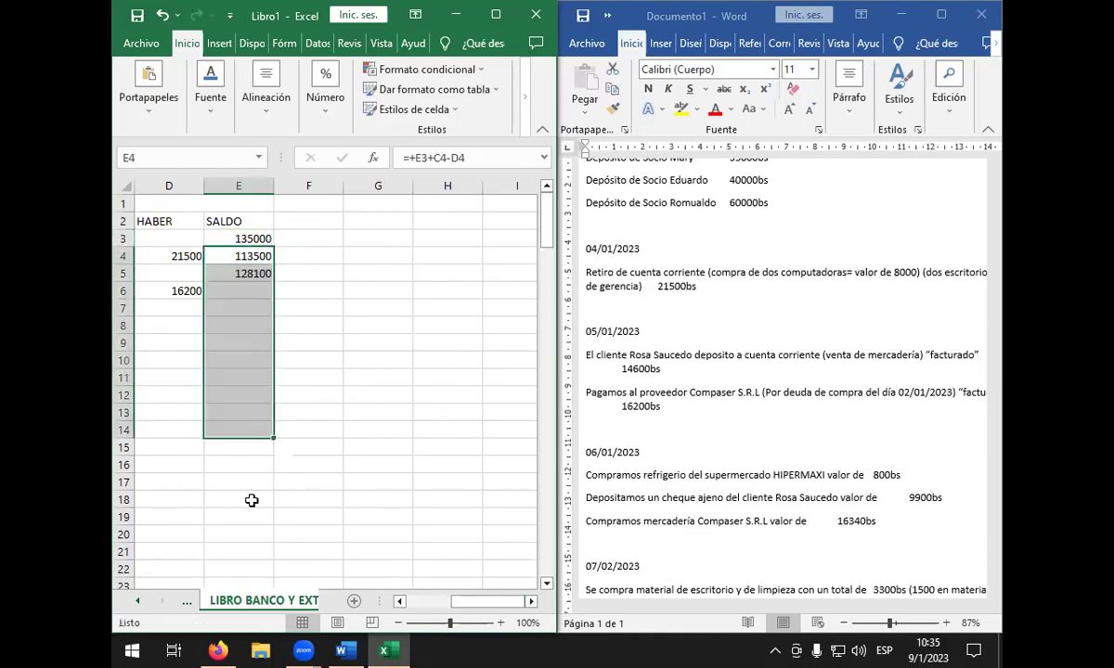
- Zoom the ledger sheet out to 73% so the columns from FECHA to SALDO fit in the window
{"action": "left_click", "coordinate": [445, 602]}
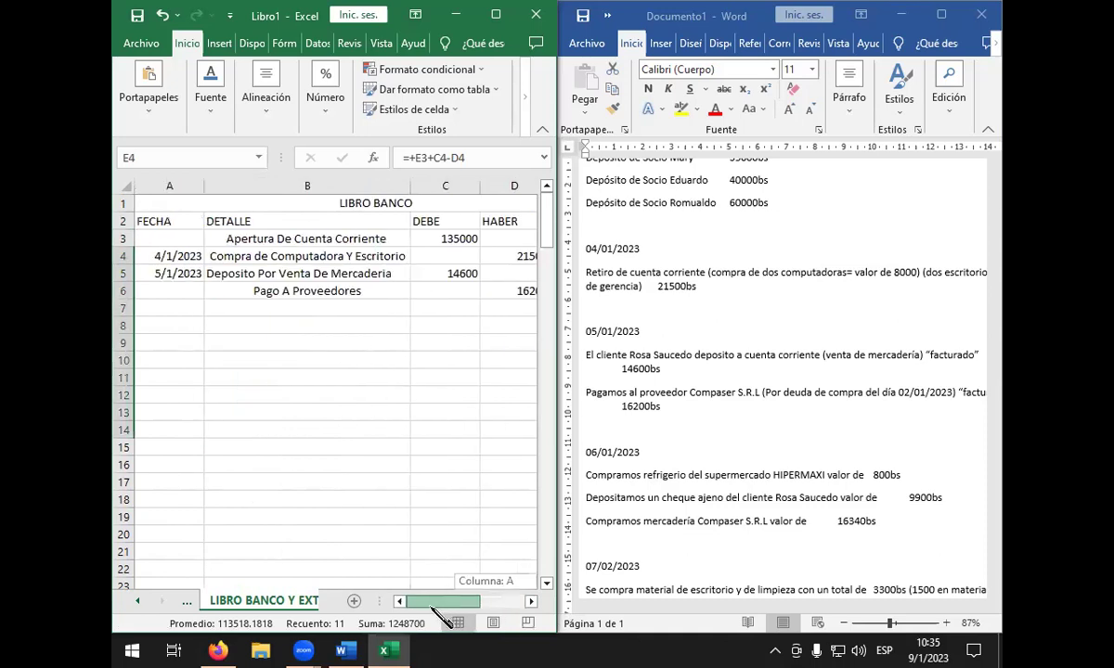
{"action": "left_click", "coordinate": [296, 553]}
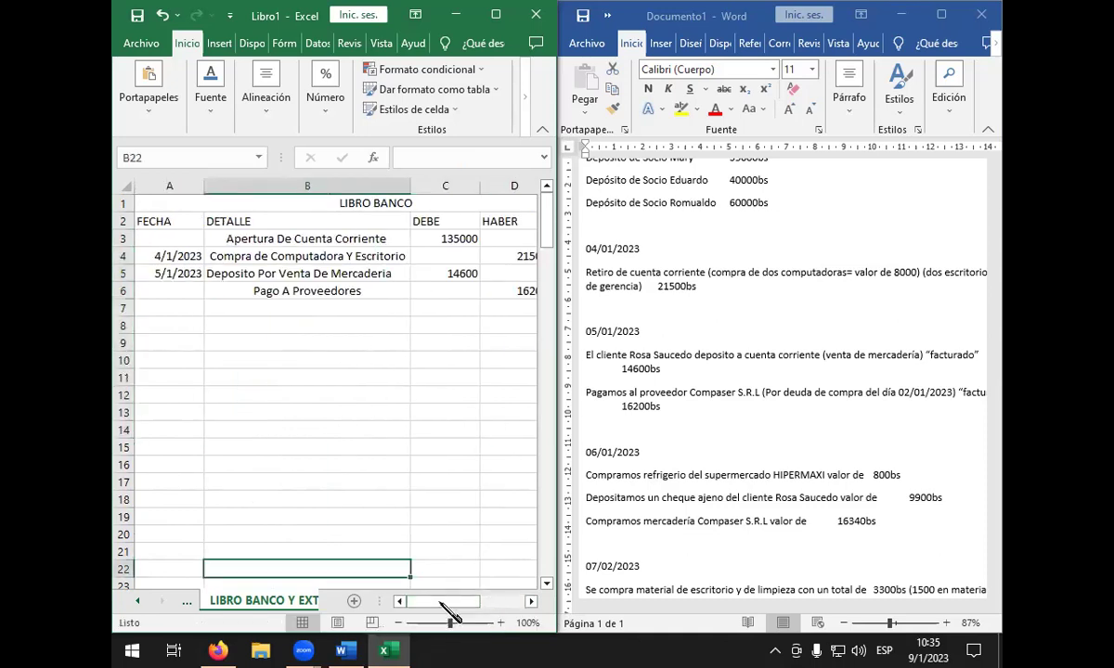
{"action": "left_click", "coordinate": [447, 623]}
{"action": "left_click_drag", "start_coordinate": [447, 622], "coordinate": [438, 622]}
- Check the next dated entries in the Word document and enter the date 06/01/2023 in FECHA cell A7
{"action": "left_click", "coordinate": [143, 262]}
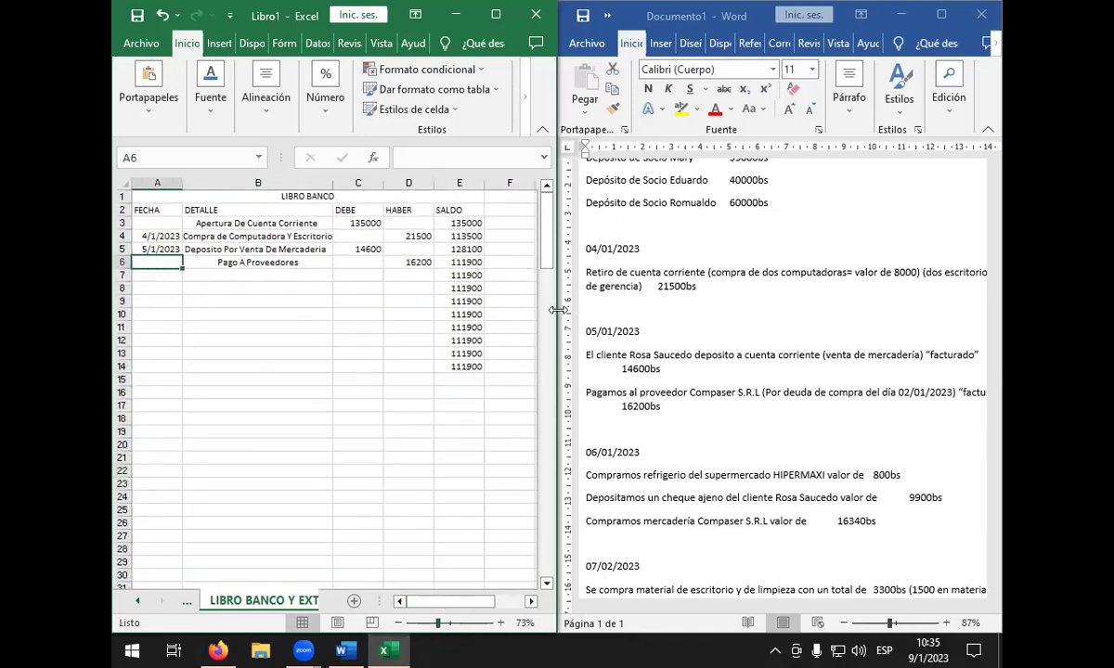
{"action": "left_click", "coordinate": [173, 250]}
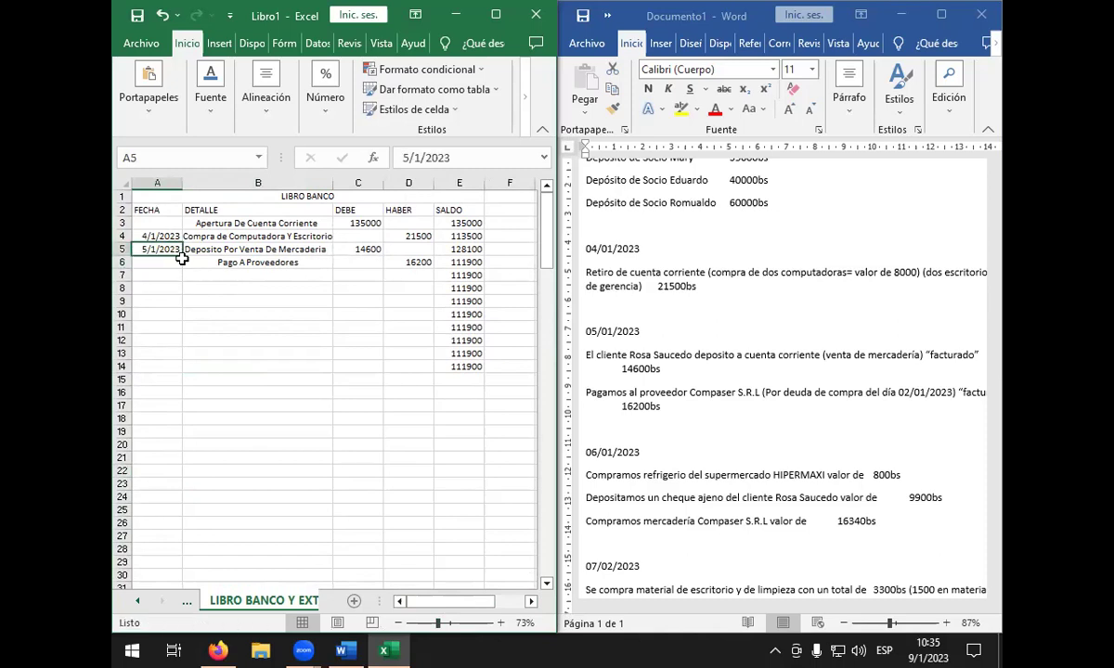
{"action": "scroll", "coordinate": [785, 385], "scroll_direction": "down", "scroll_amount": 3}
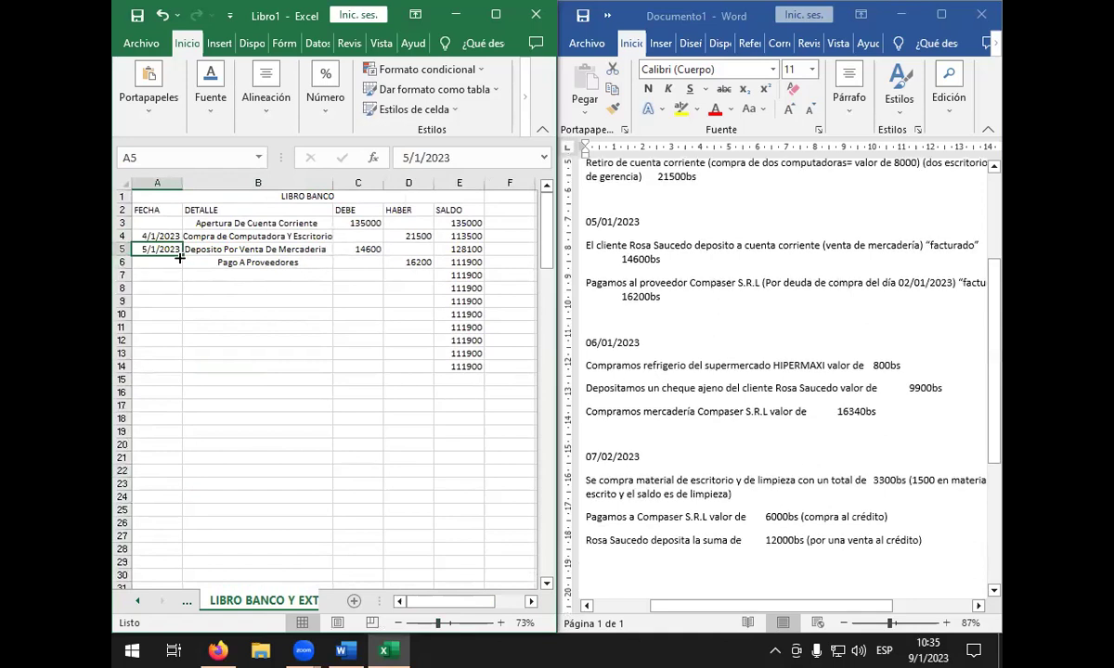
{"action": "left_click", "coordinate": [215, 276]}
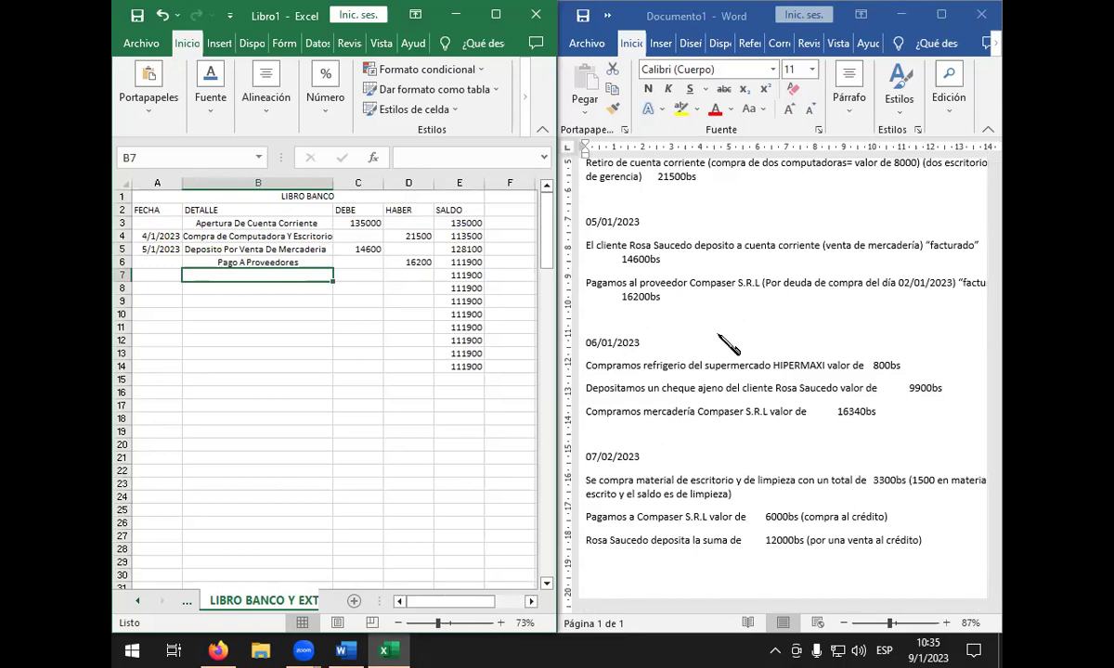
{"action": "left_click", "coordinate": [161, 278]}
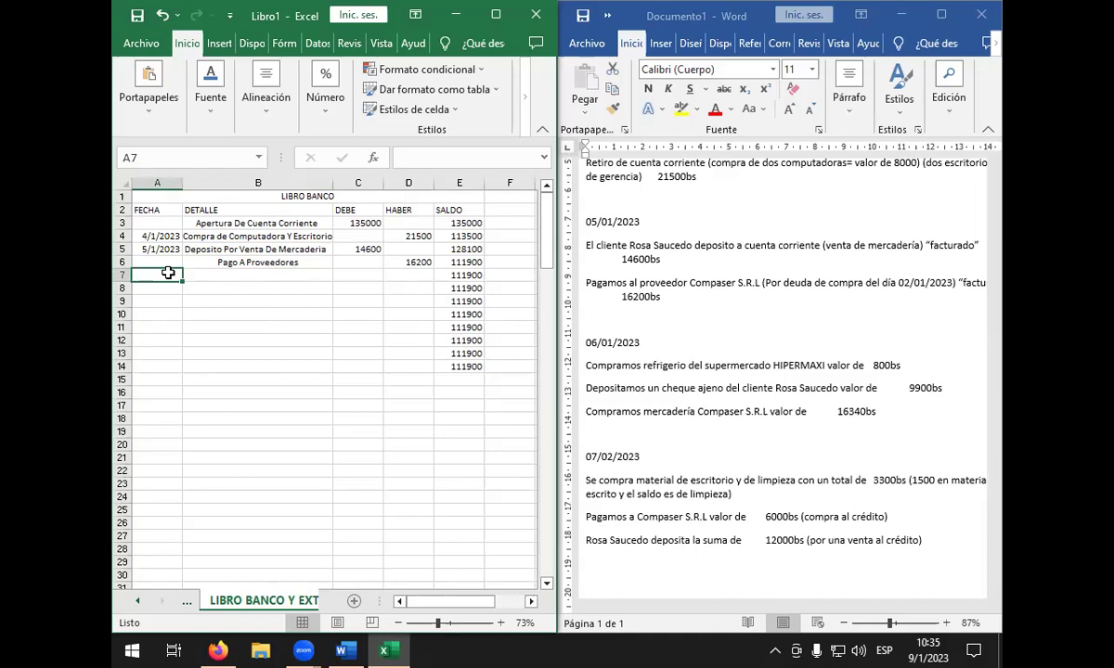
{"action": "type", "text": "06"}
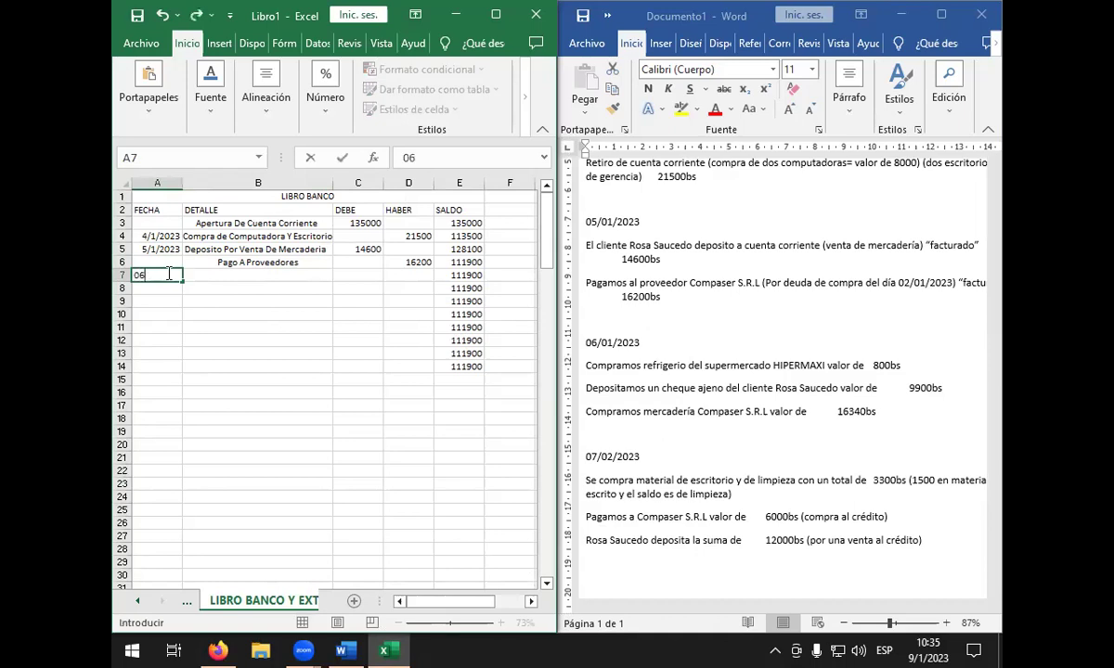
{"action": "type", "text": "/01/2023"}
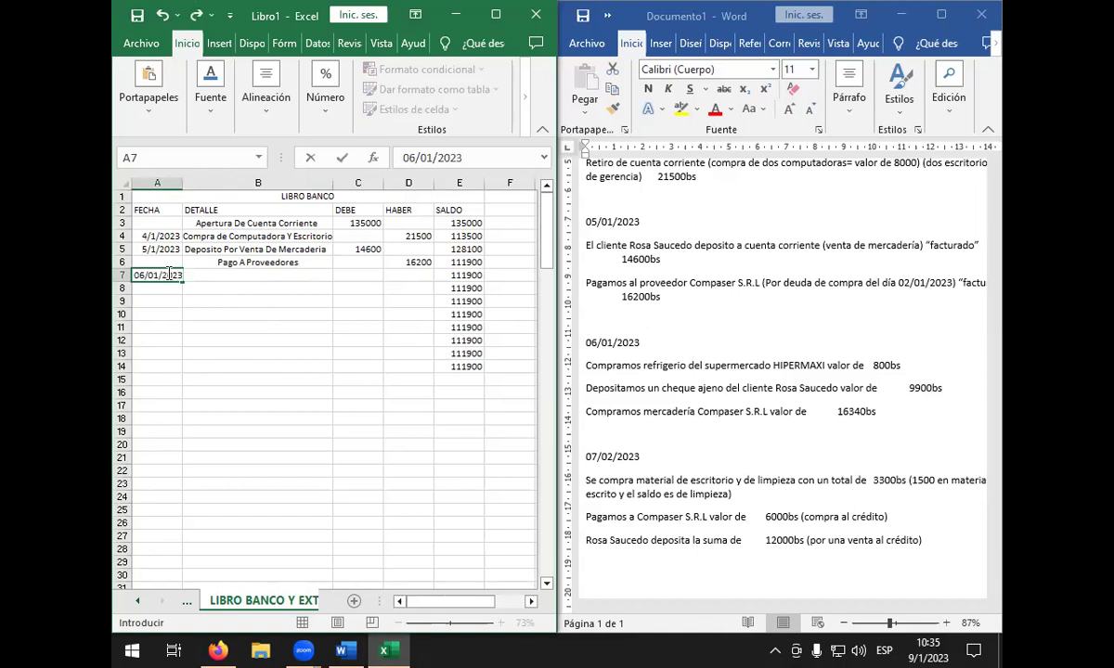
{"action": "key", "text": "Return"}
- Enter the missing date 05/01/2023 in FECHA cell A6 for the supplier payment row
{"action": "key", "text": "Up"}
{"action": "key", "text": "Up"}
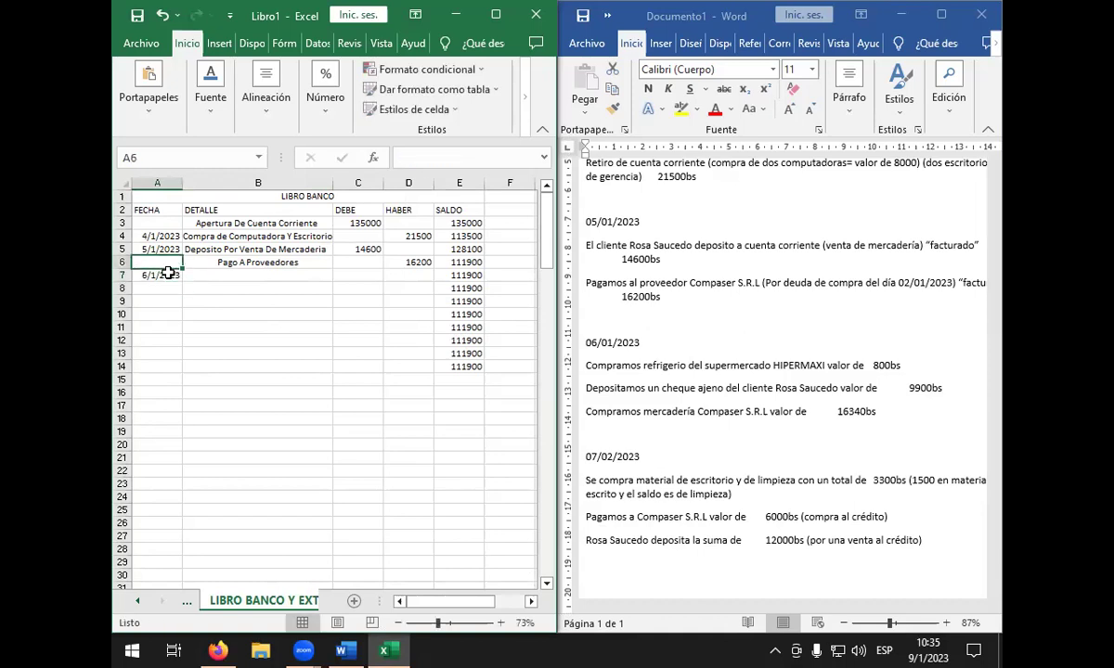
{"action": "type", "text": "05/0"}
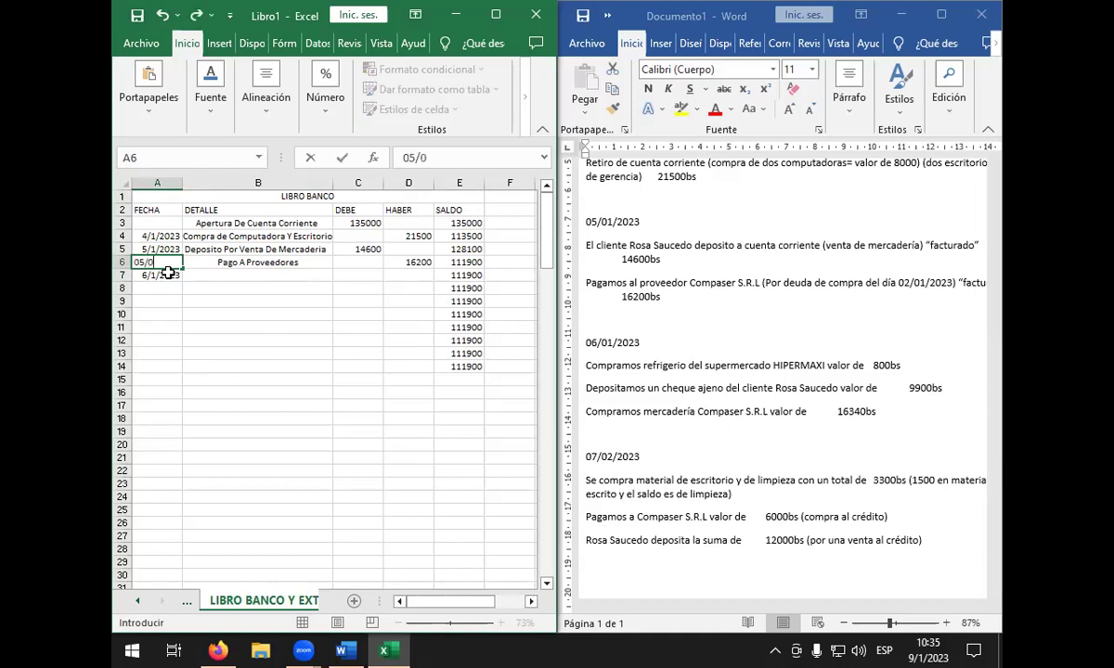
{"action": "type", "text": "1/2023."}
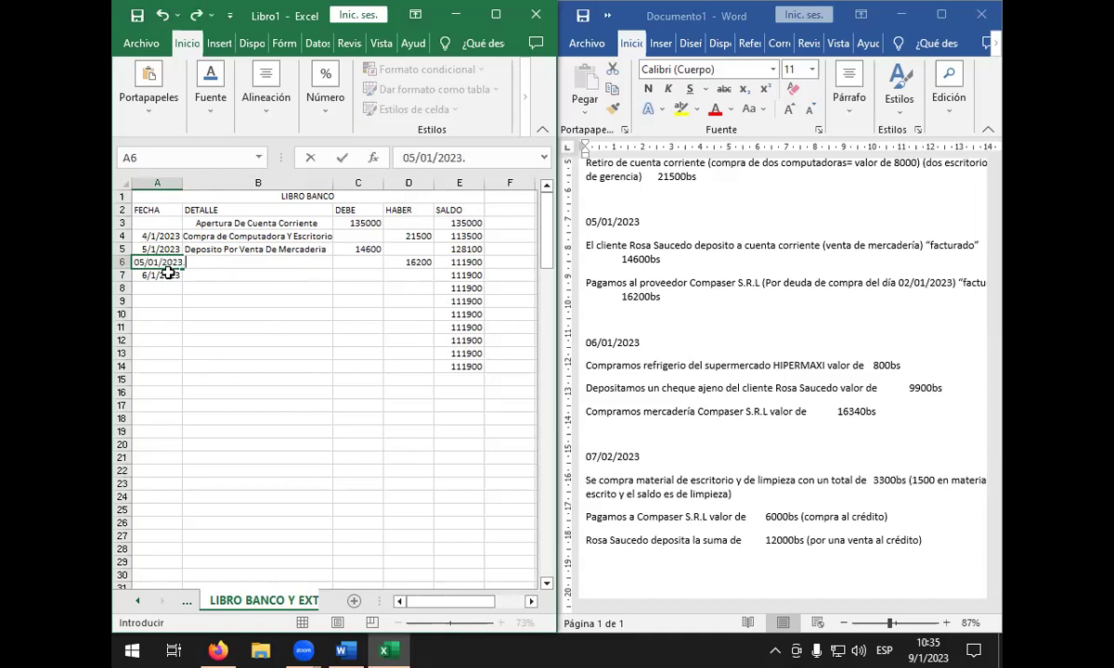
{"action": "key", "text": "Return"}
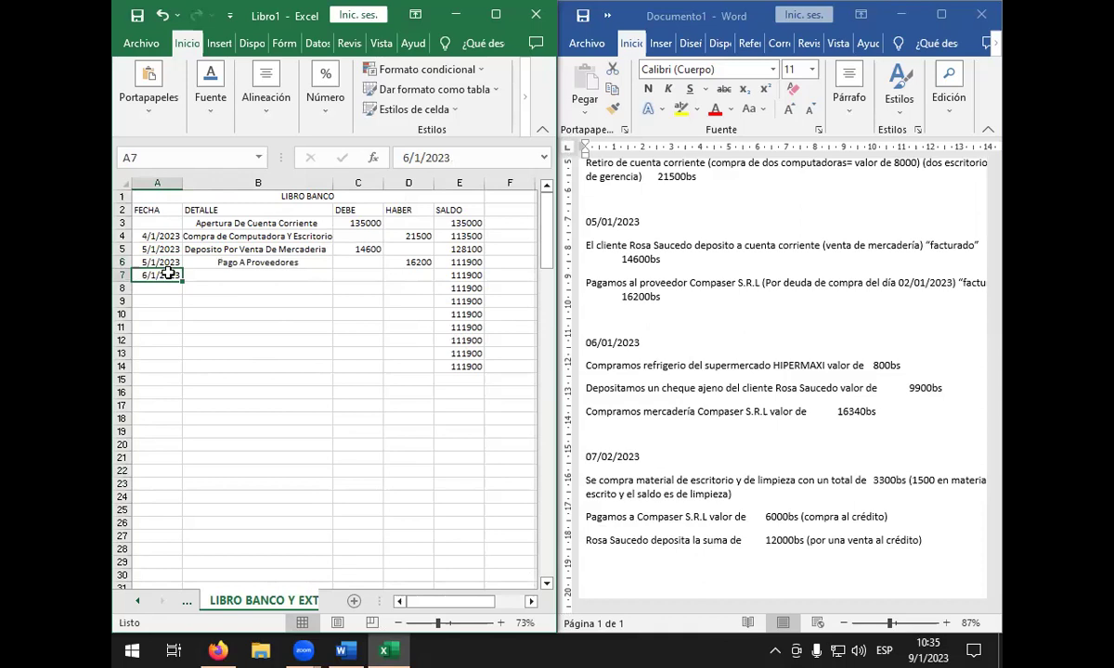
- Enter the description "Compra De Refigerio" in DETALLE cell B7
{"action": "left_click", "coordinate": [220, 278]}
{"action": "type", "text": "C"}
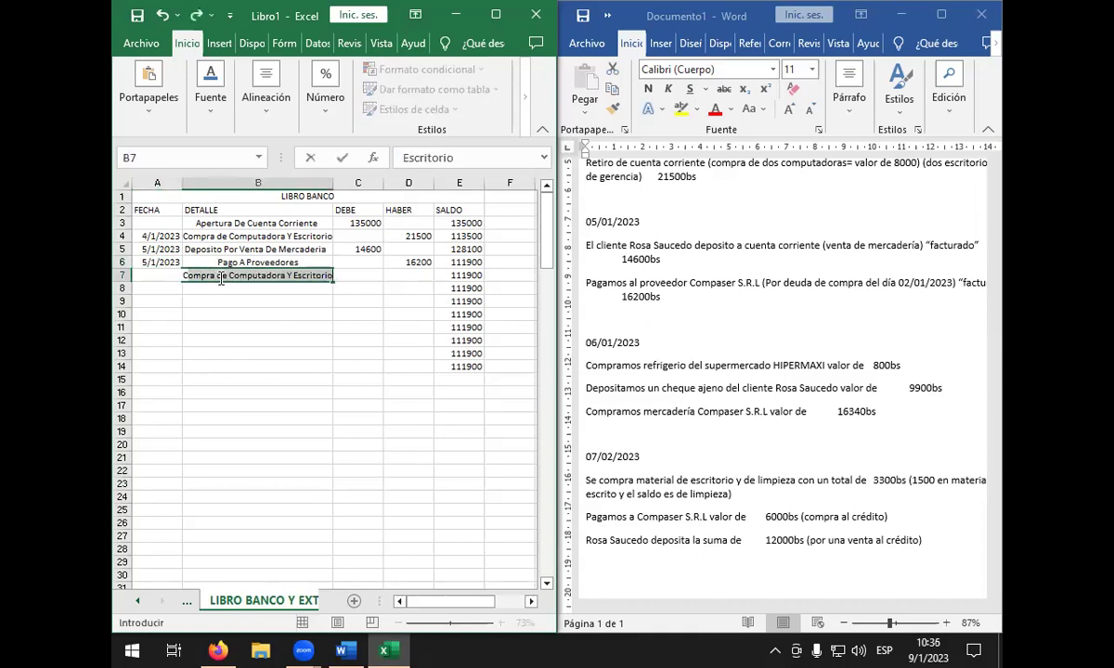
{"action": "key", "text": "BackSpace"}
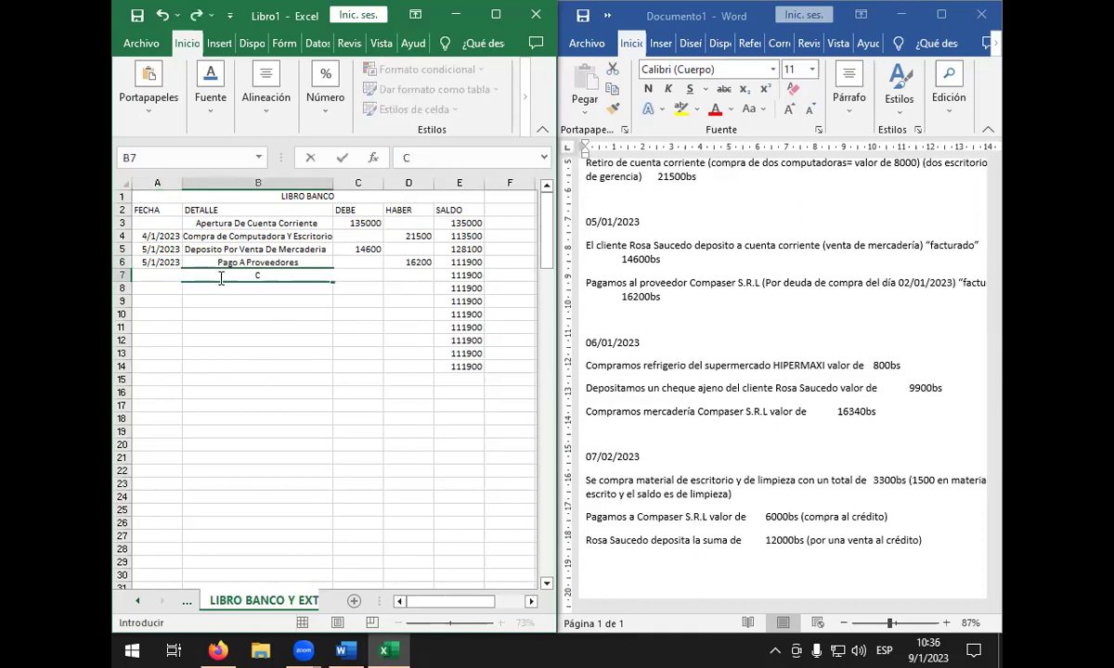
{"action": "type", "text": "ompra de"}
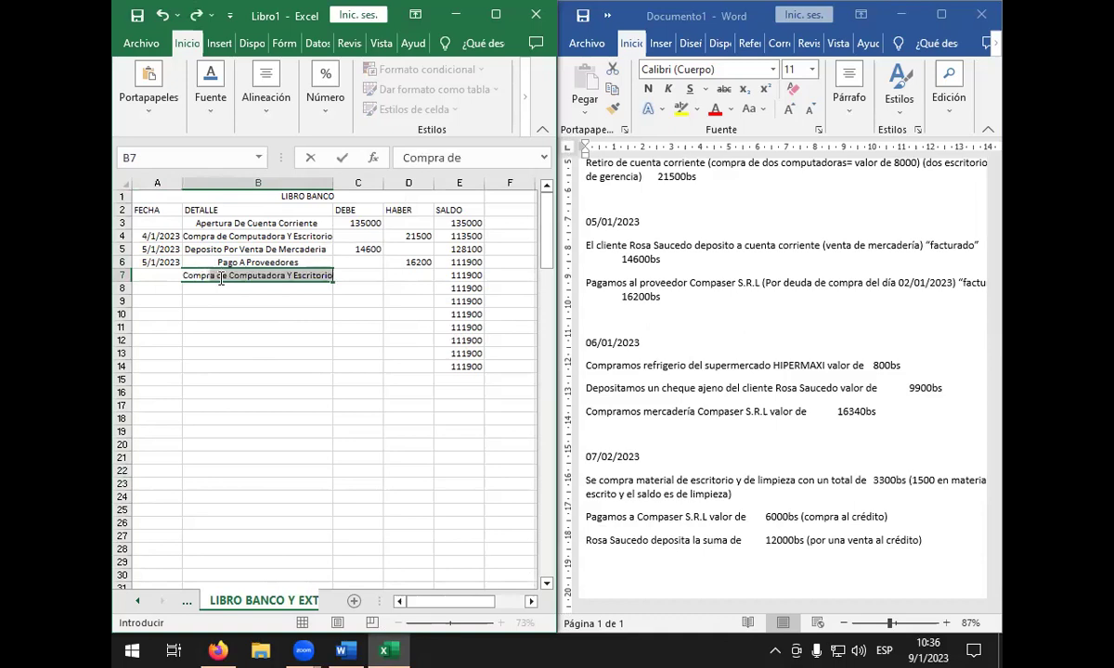
{"action": "key", "text": "BackSpace"}
{"action": "key", "text": "BackSpace"}
{"action": "key", "text": "BackSpace"}
{"action": "type", "text": "De"}
{"action": "key", "text": "BackSpace"}
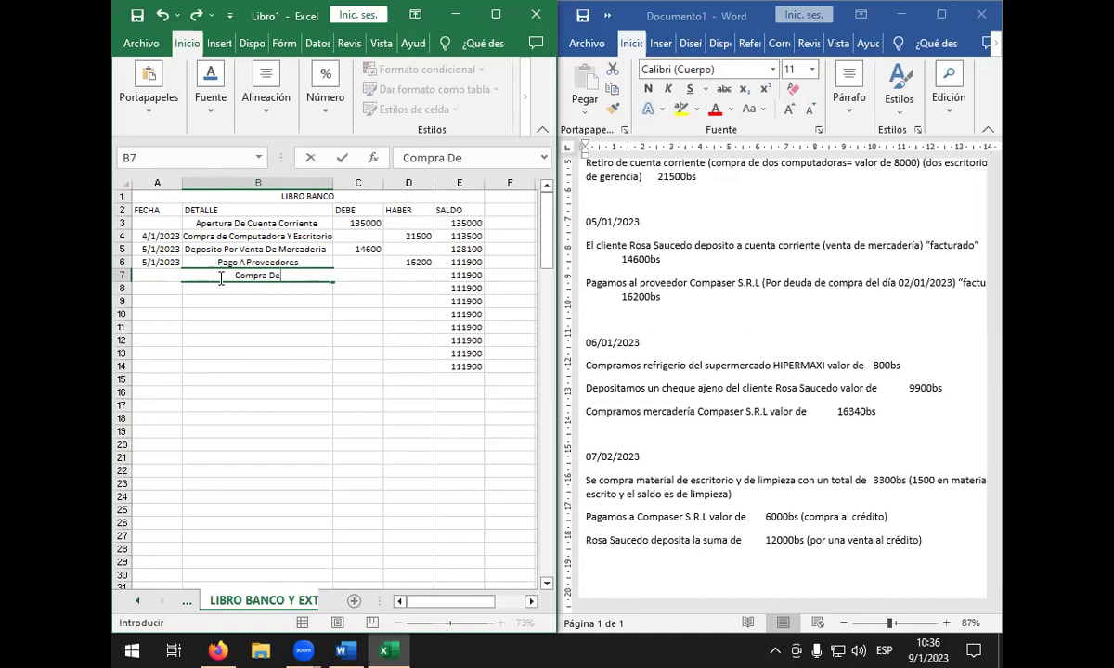
{"action": "type", "text": "Refigerio"}
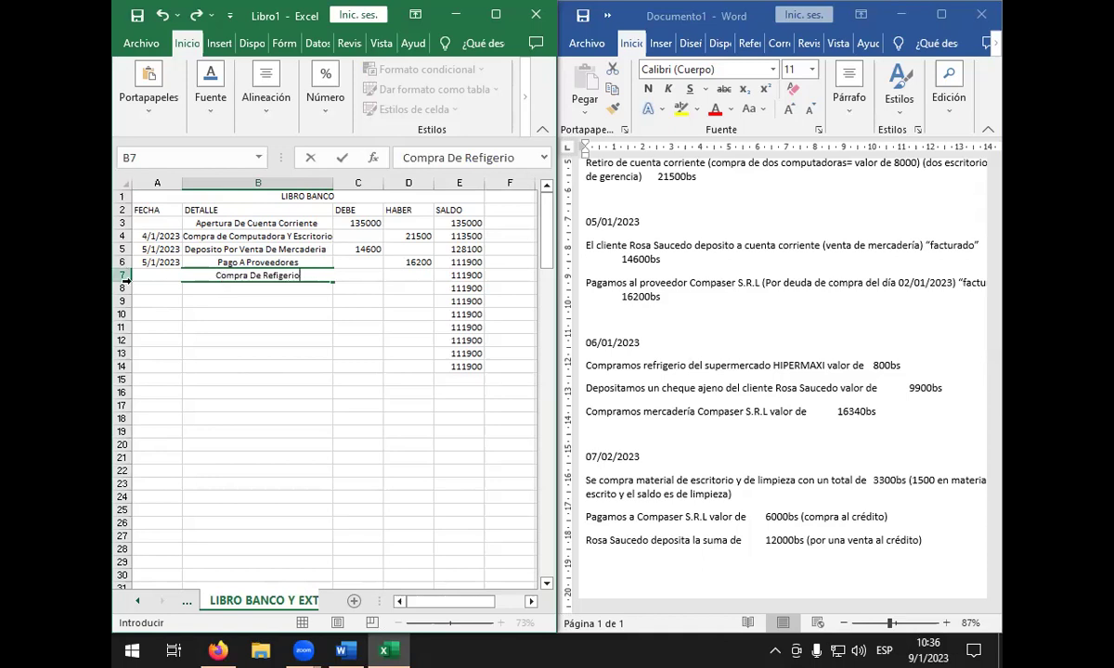
- Look up the opening deposits' date in the Word document and enter 02/01/2023 in FECHA cell A3
{"action": "left_click", "coordinate": [146, 220]}
{"action": "scroll", "coordinate": [705, 305], "scroll_direction": "up", "scroll_amount": 2}
{"action": "scroll", "coordinate": [705, 305], "scroll_direction": "up", "scroll_amount": 3}
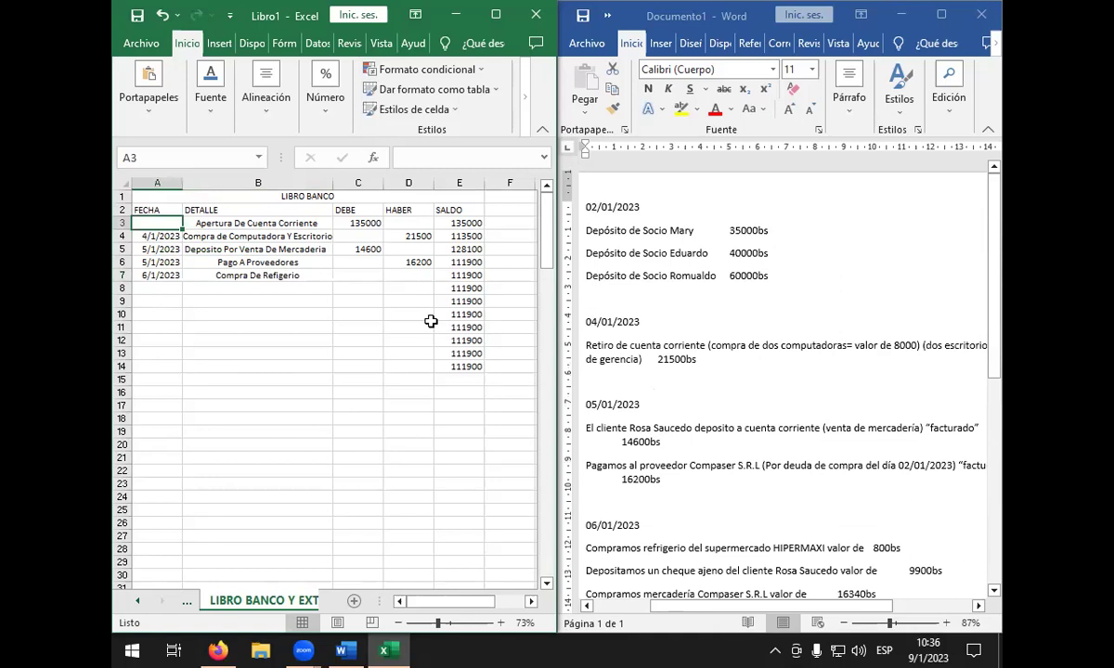
{"action": "type", "text": "02/"}
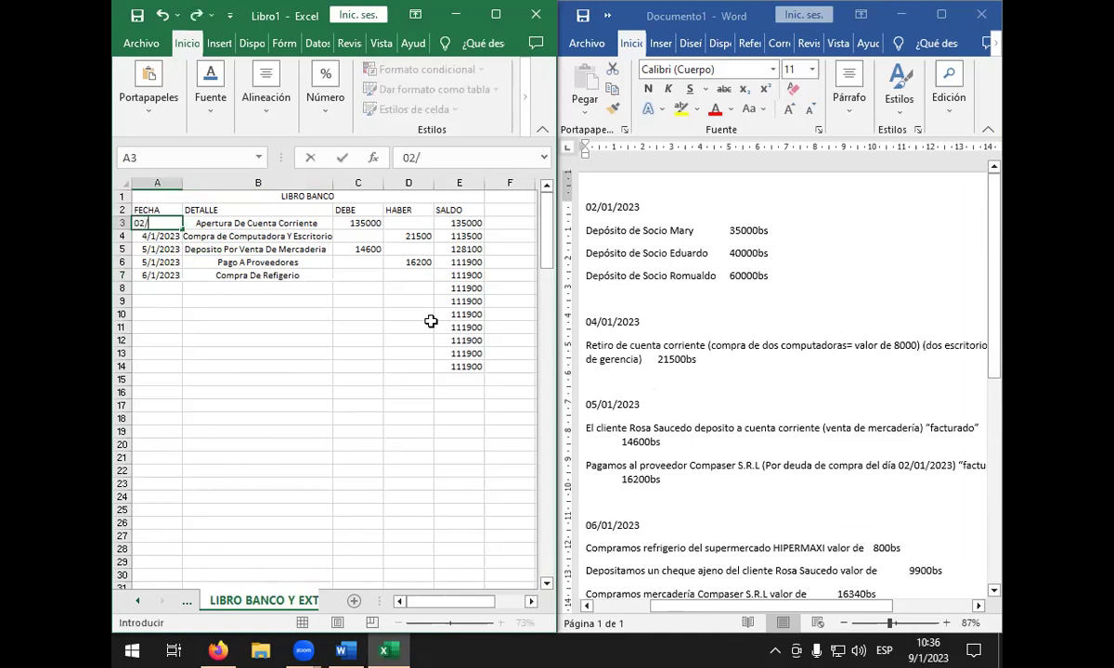
{"action": "type", "text": "01/2023"}
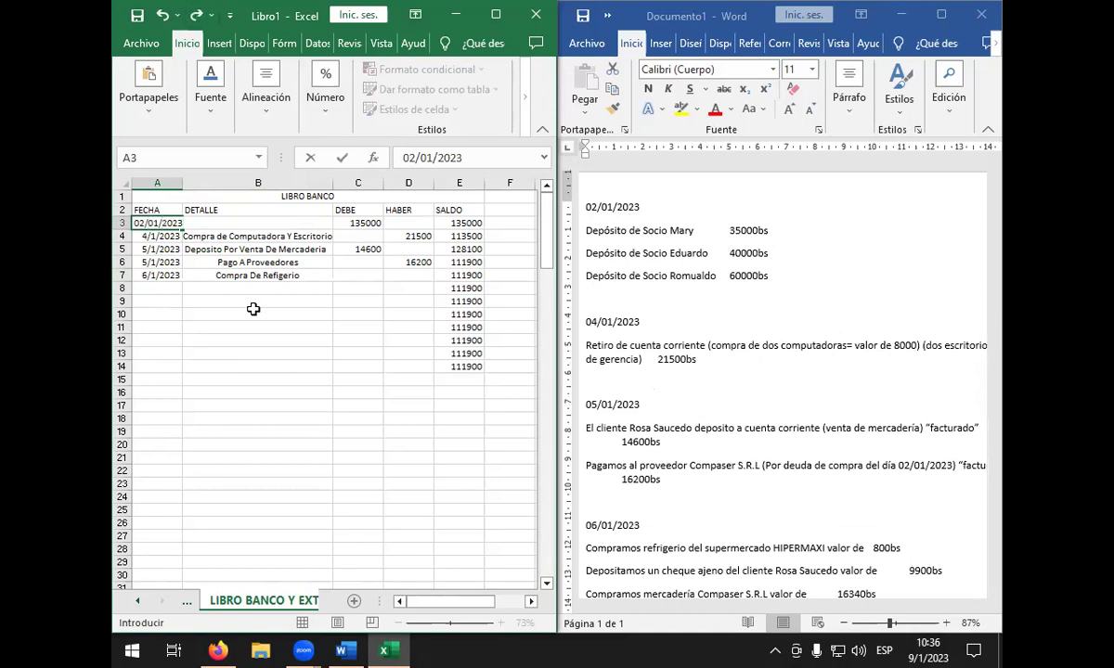
{"action": "left_click_drag", "start_coordinate": [254, 330], "coordinate": [173, 330]}
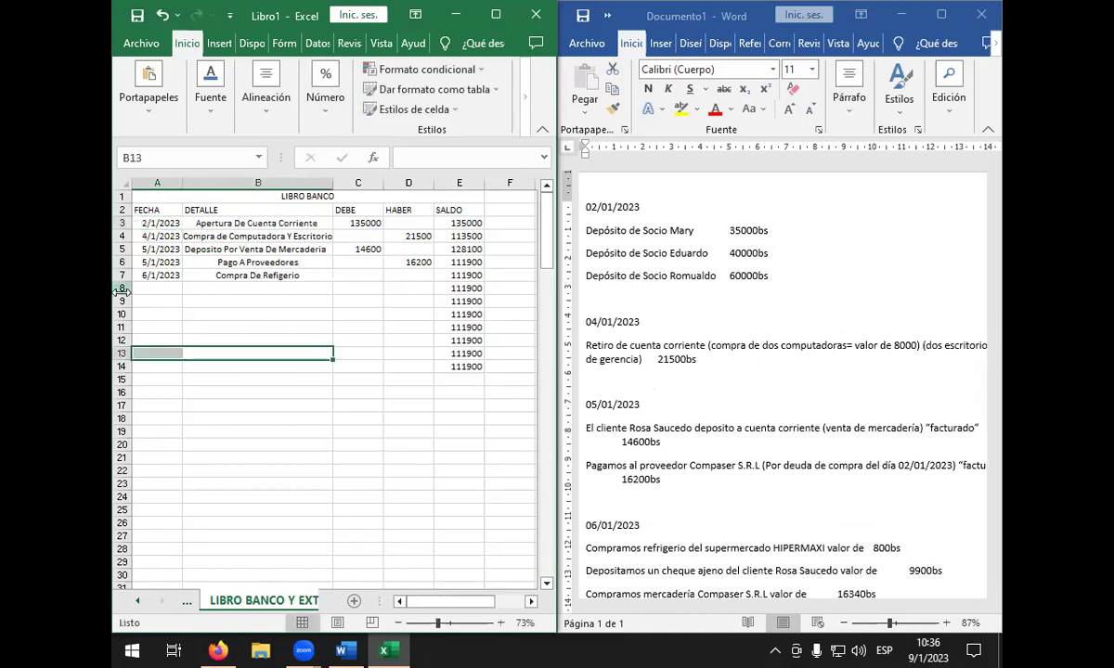
- Check the 06/01/2023 entries in the Word document against row 7 of the ledger
{"action": "left_click", "coordinate": [158, 292]}
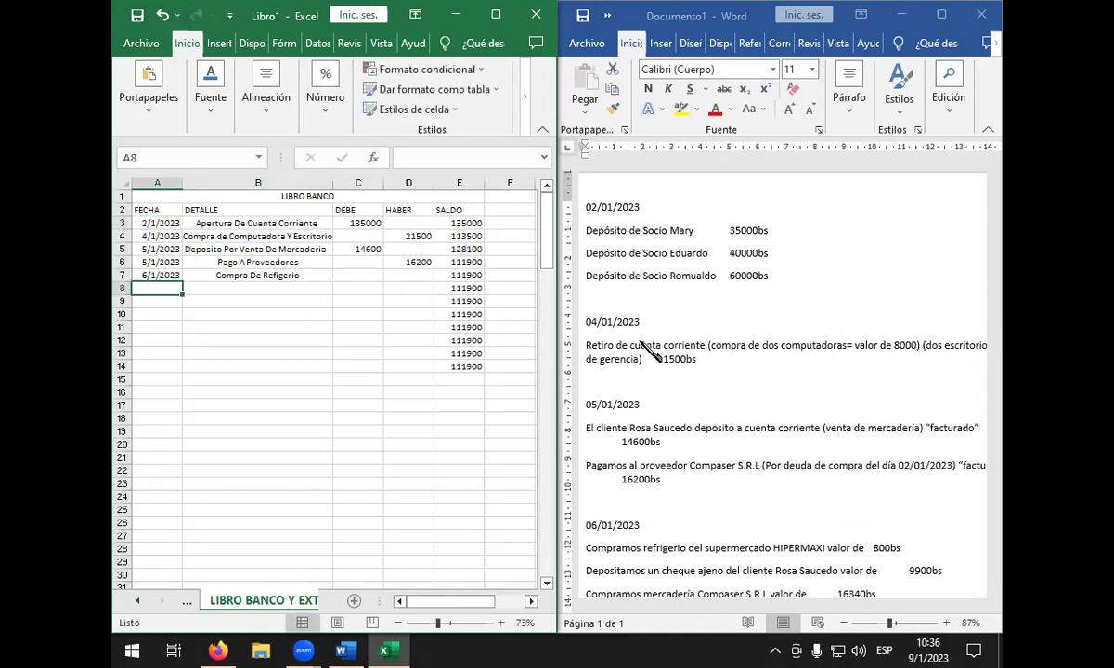
{"action": "scroll", "coordinate": [650, 348], "scroll_direction": "down", "scroll_amount": 1}
{"action": "scroll", "coordinate": [653, 353], "scroll_direction": "down", "scroll_amount": 3}
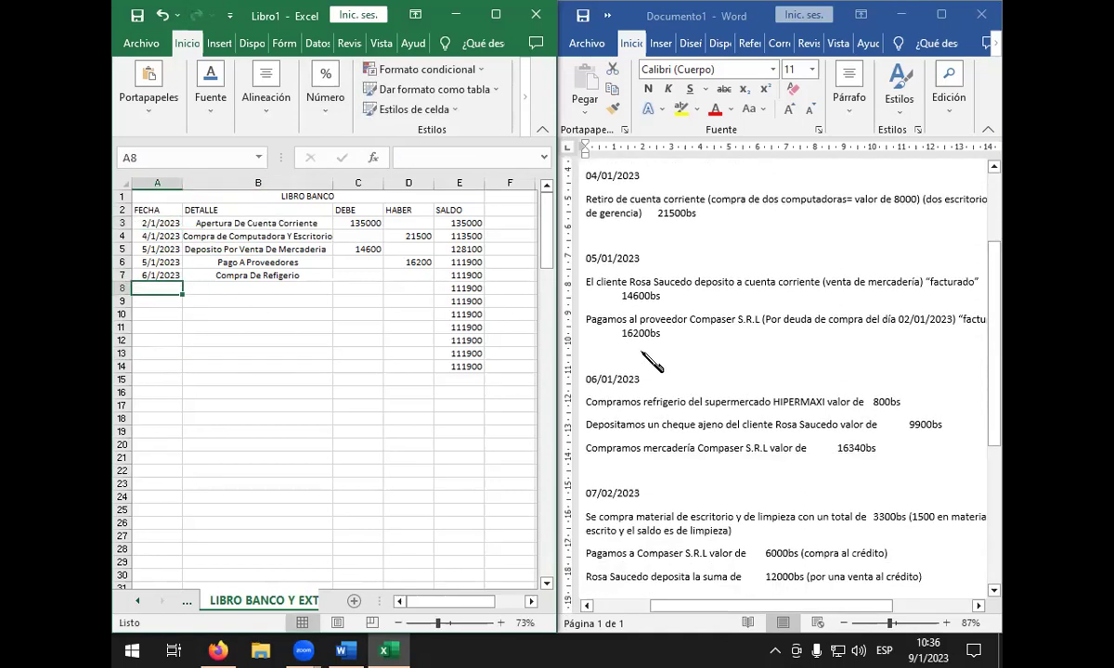
{"action": "left_click", "coordinate": [144, 277]}
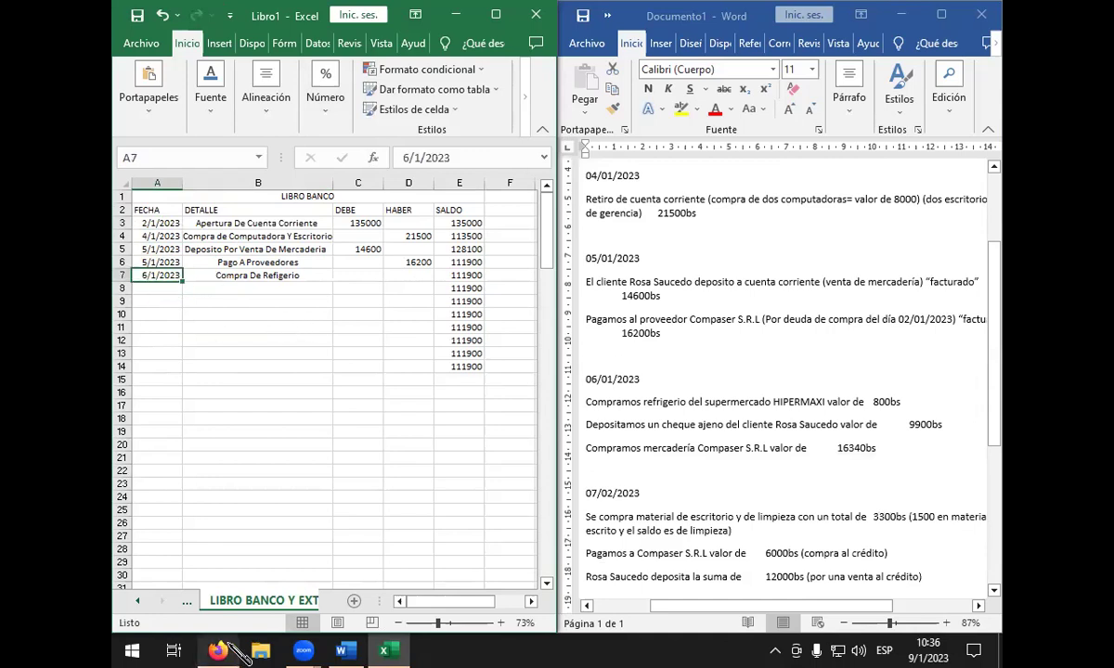
{"action": "mouse_move", "coordinate": [236, 654]}
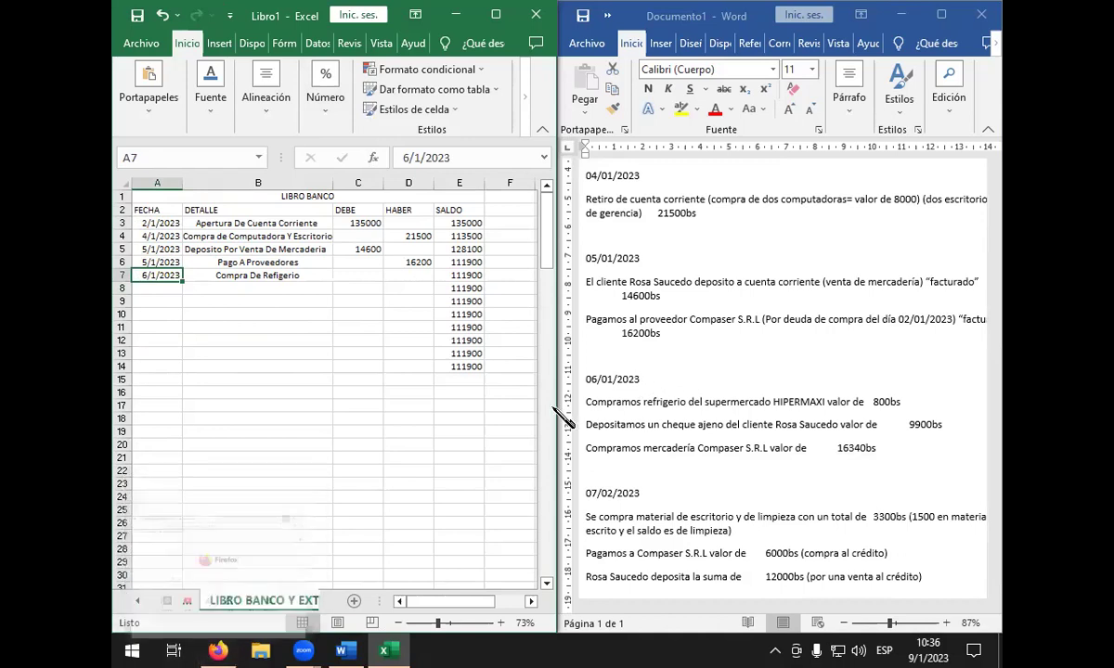
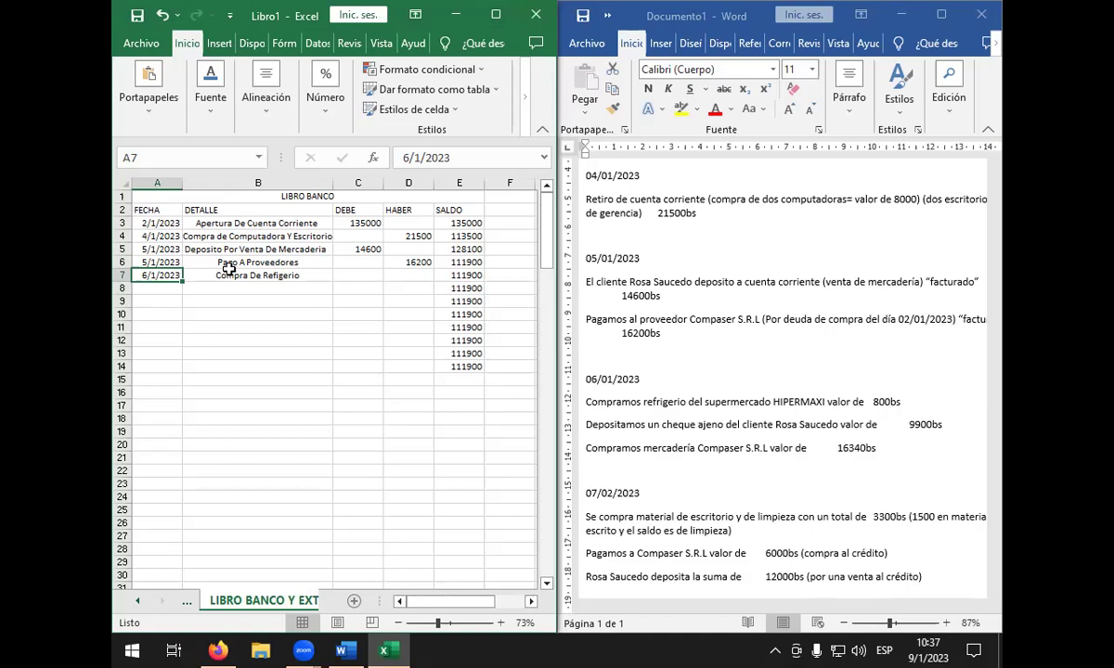
- Capitalize "De" in the DETALLE cell B4 so it reads "Compra De Computadora Y Escritorio"
{"action": "left_click", "coordinate": [191, 248]}
{"action": "left_click", "coordinate": [200, 234]}
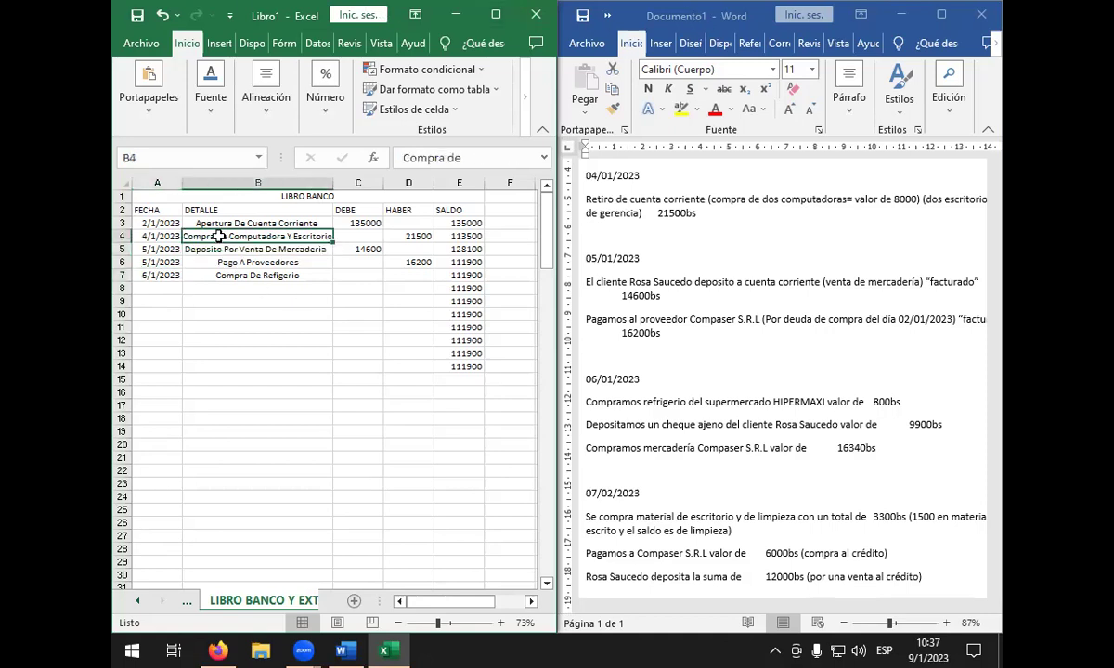
{"action": "left_click", "coordinate": [432, 157]}
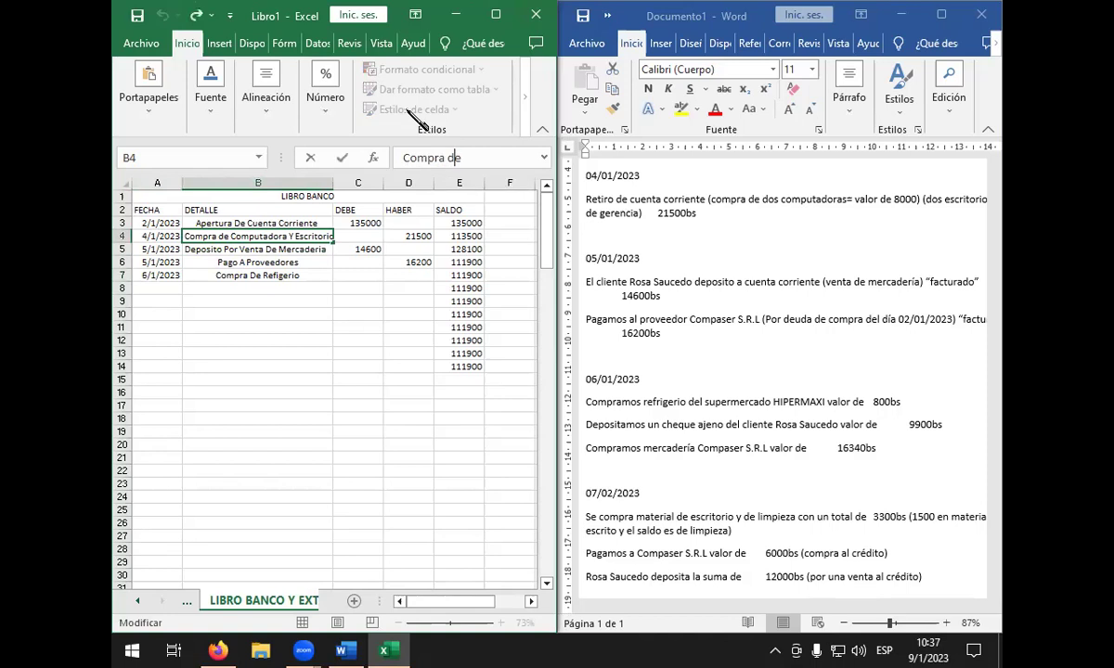
{"action": "key", "text": "BackSpace"}
{"action": "type", "text": "D"}
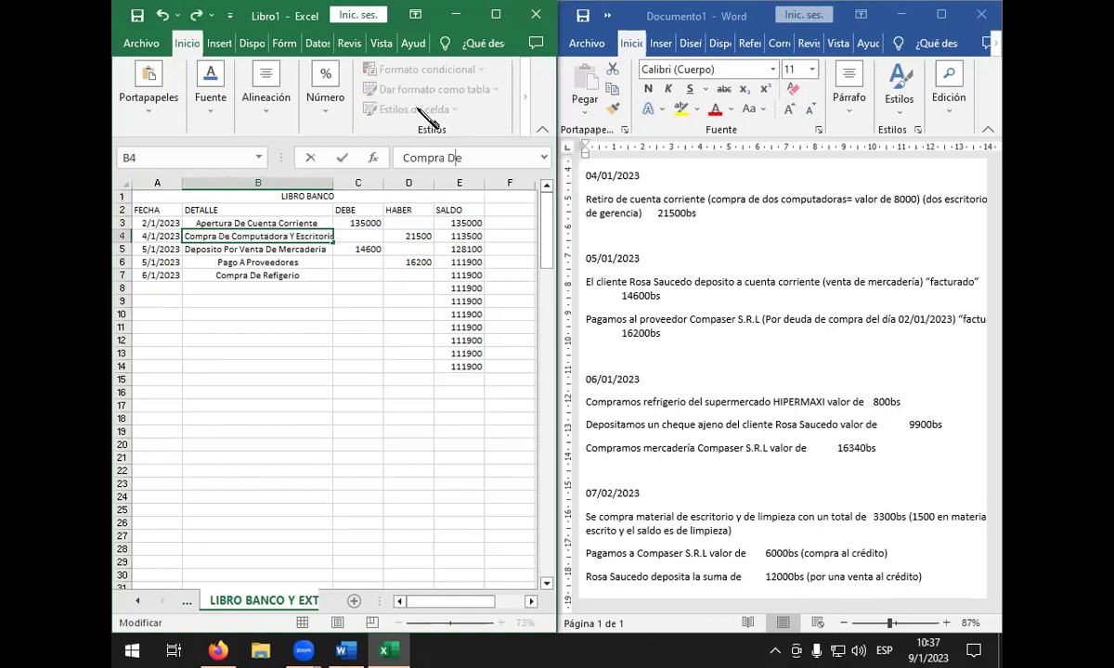
{"action": "left_click", "coordinate": [289, 288]}
- Record the refreshment purchase of 800 in HABER cell D7
{"action": "left_click", "coordinate": [339, 276]}
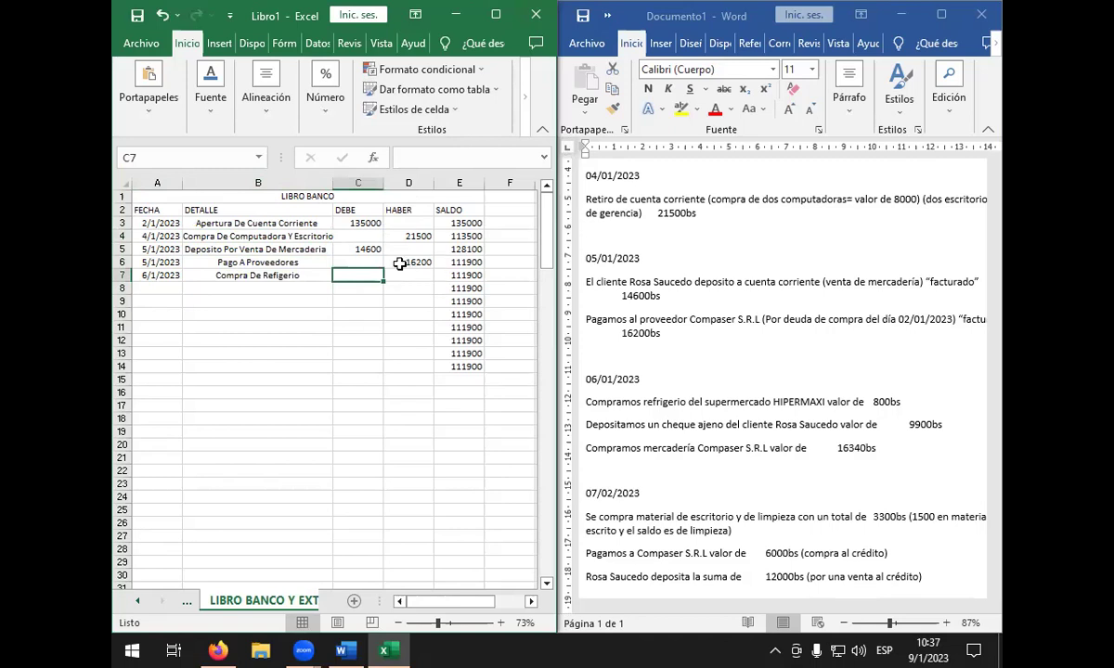
{"action": "left_click", "coordinate": [410, 275]}
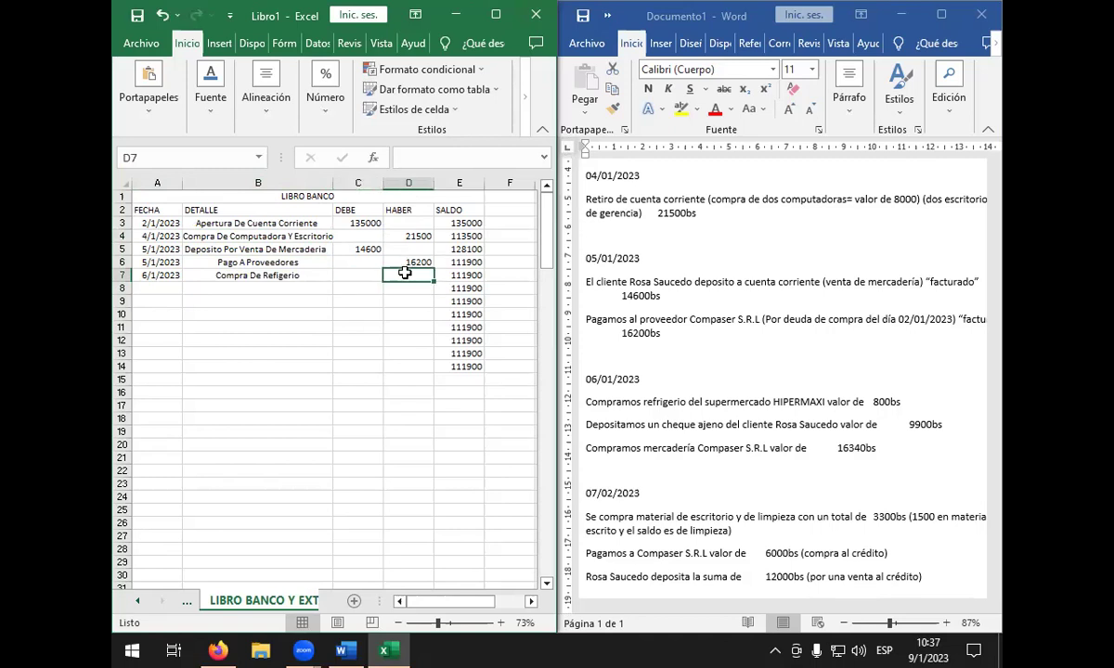
{"action": "type", "text": "800"}
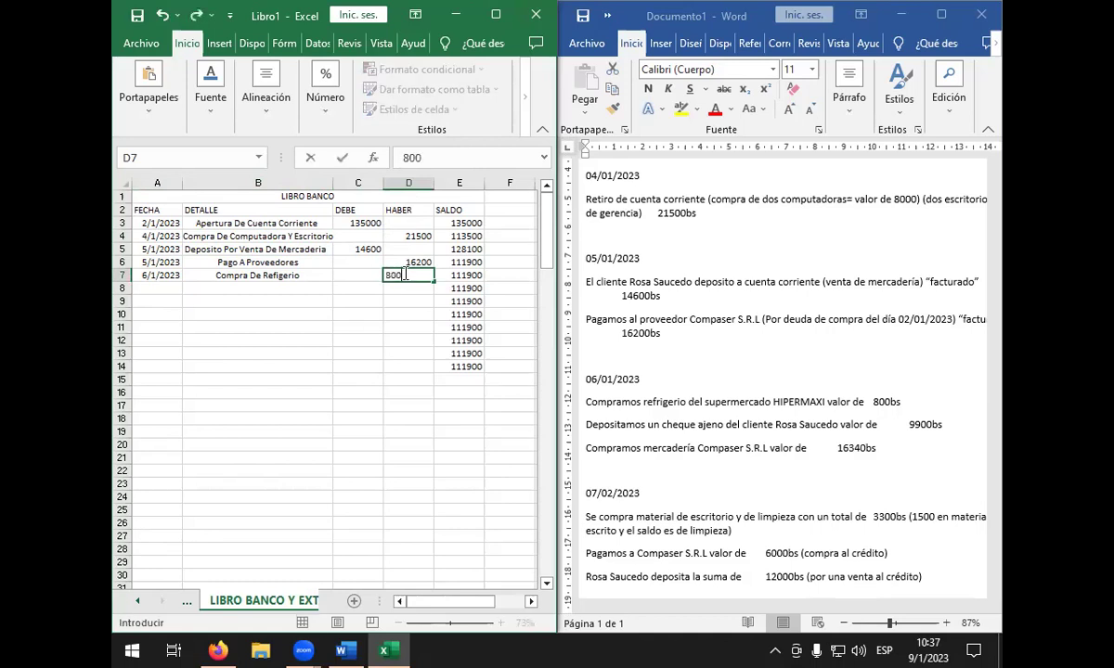
{"action": "key", "text": "Return"}
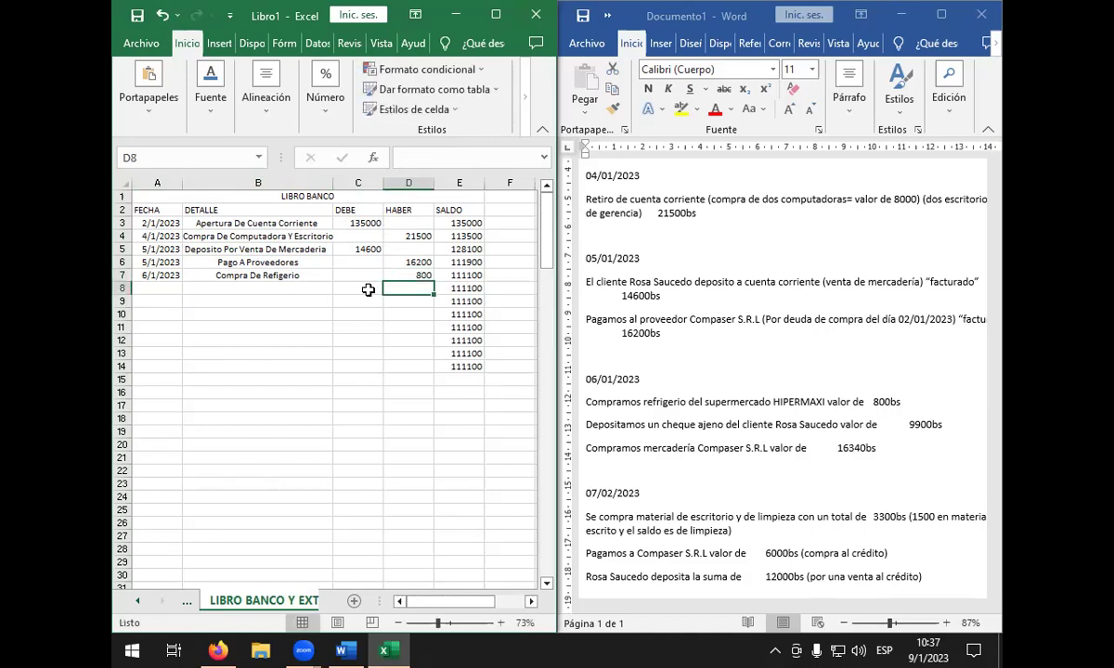
- Enter the description "Deposito De Cheque Ajeno" in DETALLE cell B8
{"action": "left_click", "coordinate": [277, 292]}
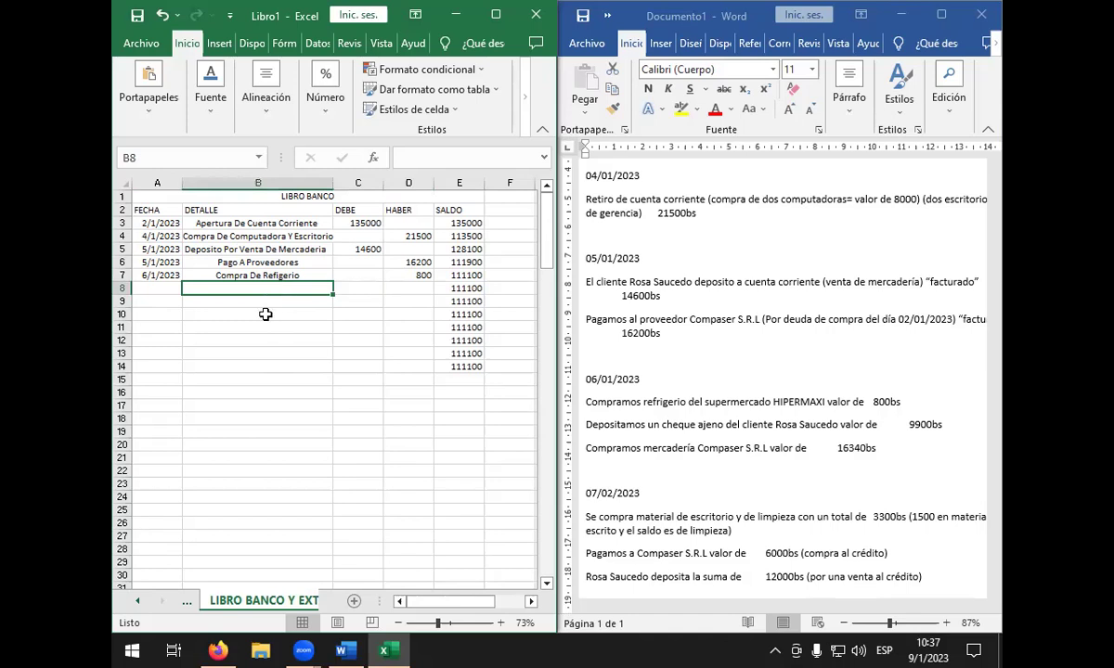
{"action": "type", "text": "dep"}
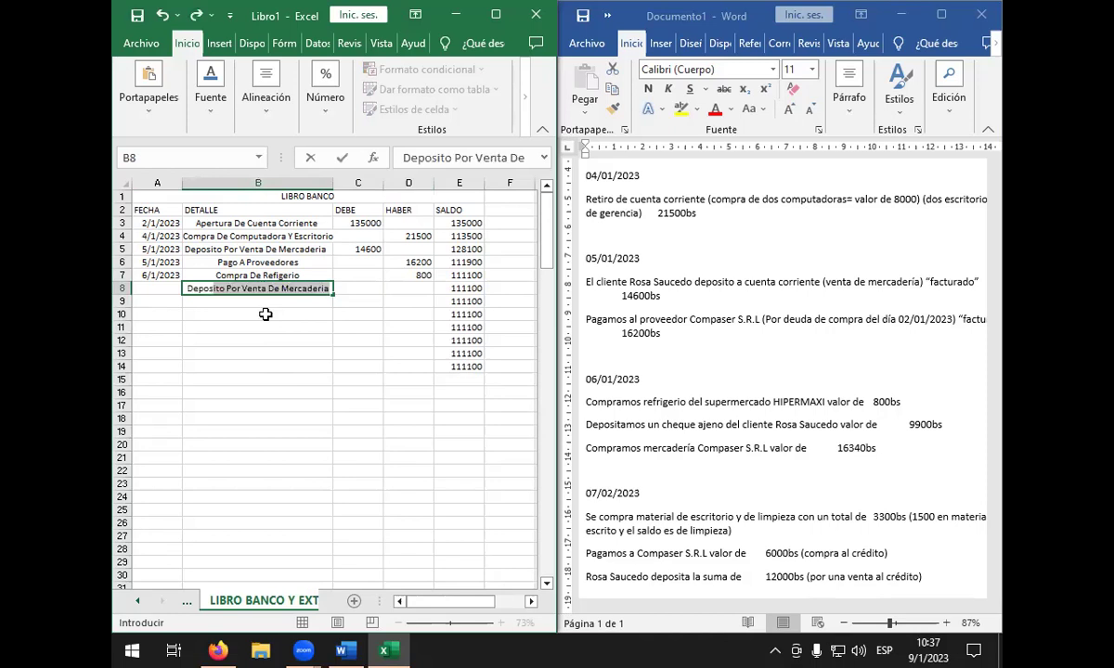
{"action": "type", "text": "osito De Chq"}
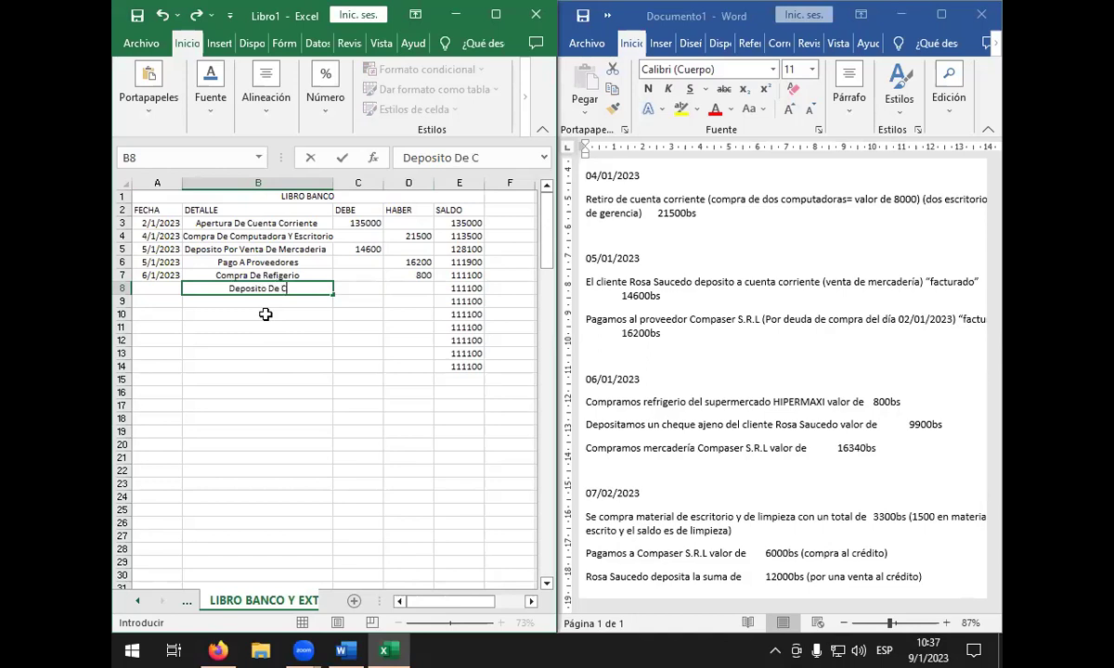
{"action": "key", "text": "BackSpace"}
{"action": "type", "text": "eq"}
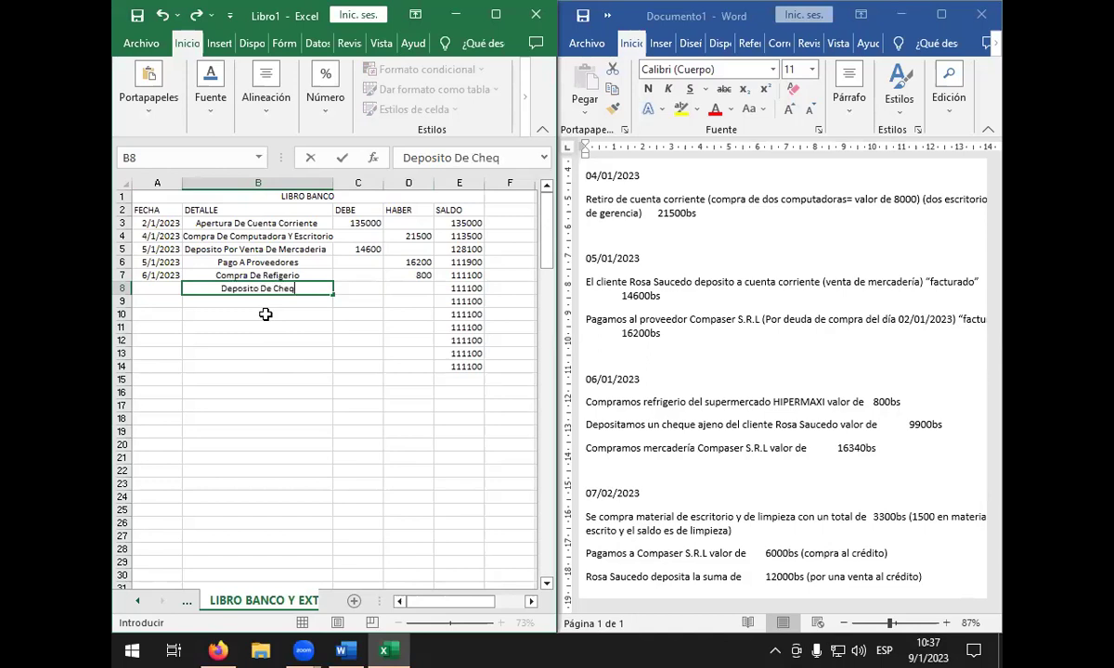
{"action": "type", "text": "ue Ajeno"}
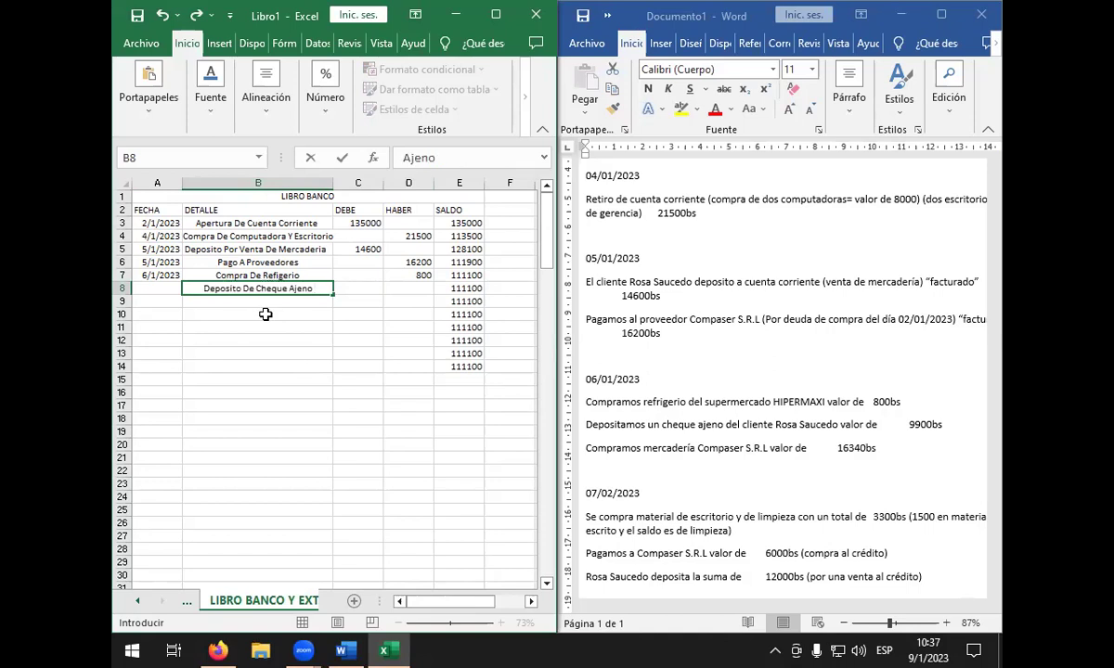
- Record the cheque deposit of 9900 in DEBE cell C8 and widen the DETALLE column slightly
{"action": "key", "text": "Tab"}
{"action": "key", "text": "Tab"}
{"action": "key", "text": "Left"}
{"action": "type", "text": "90"}
{"action": "type", "text": "900"}
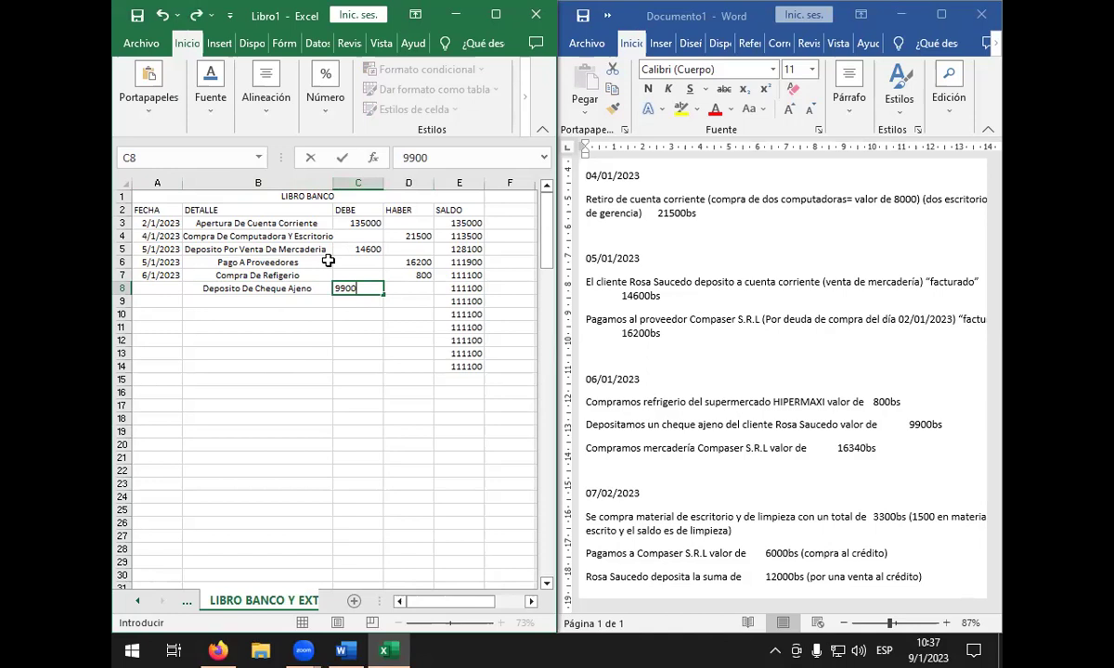
{"action": "left_click", "coordinate": [323, 314]}
{"action": "left_click", "coordinate": [358, 288]}
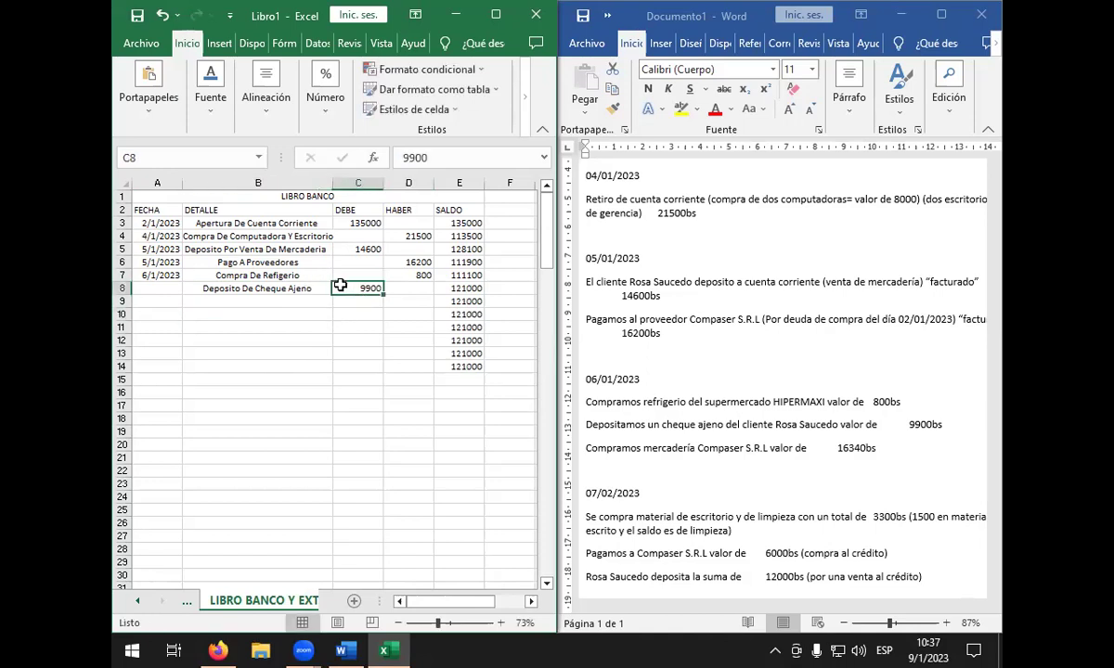
{"action": "left_click_drag", "start_coordinate": [333, 183], "coordinate": [341, 182]}
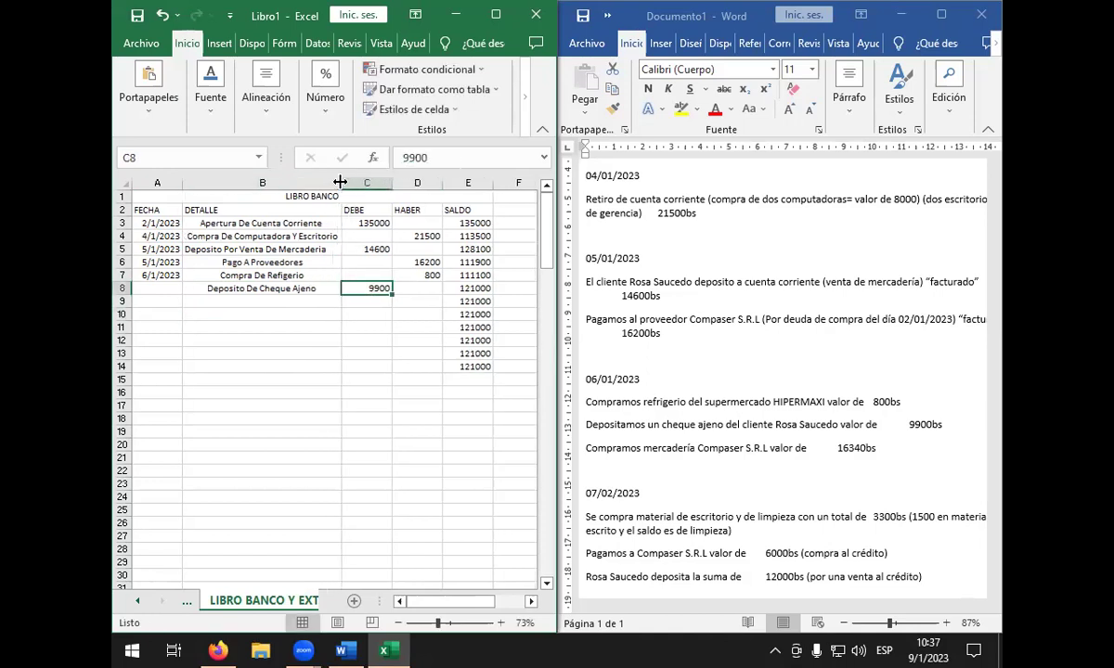
- Enter the description "Compra De Mecaderia" in DETALLE cell B9 and move to HABER cell D9
{"action": "left_click", "coordinate": [231, 299]}
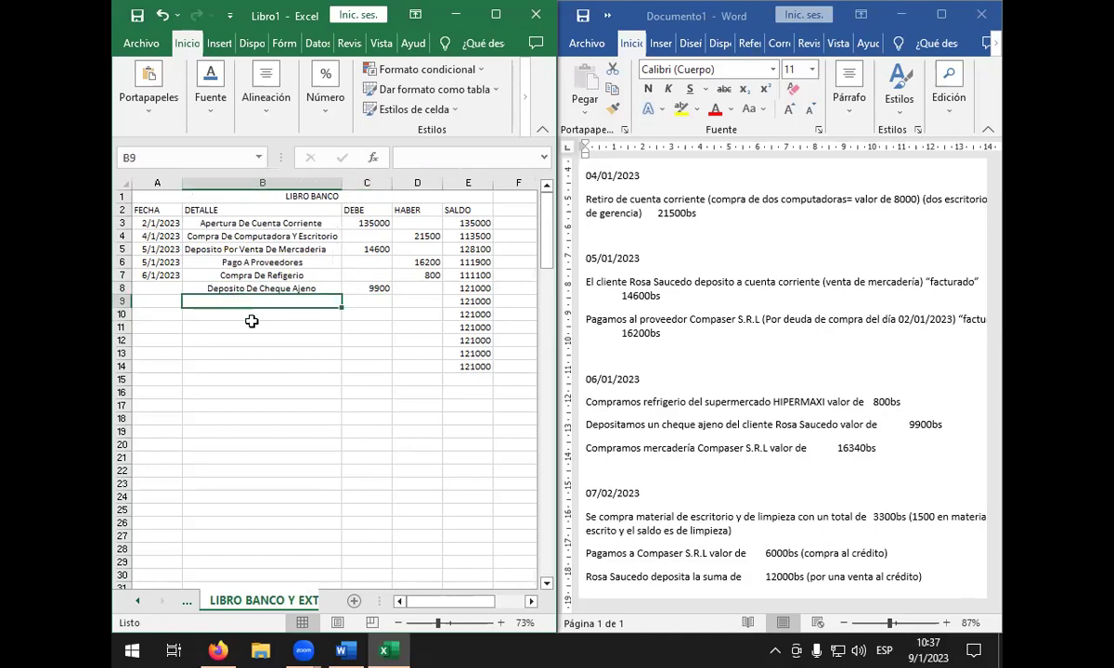
{"action": "type", "text": "Compra d"}
{"action": "key", "text": "BackSpace"}
{"action": "type", "text": "De"}
{"action": "key", "text": "BackSpace"}
{"action": "type", "text": "e ME"}
{"action": "key", "text": "BackSpace"}
{"action": "type", "text": "ecaderia"}
{"action": "key", "text": "Tab"}
{"action": "key", "text": "Tab"}
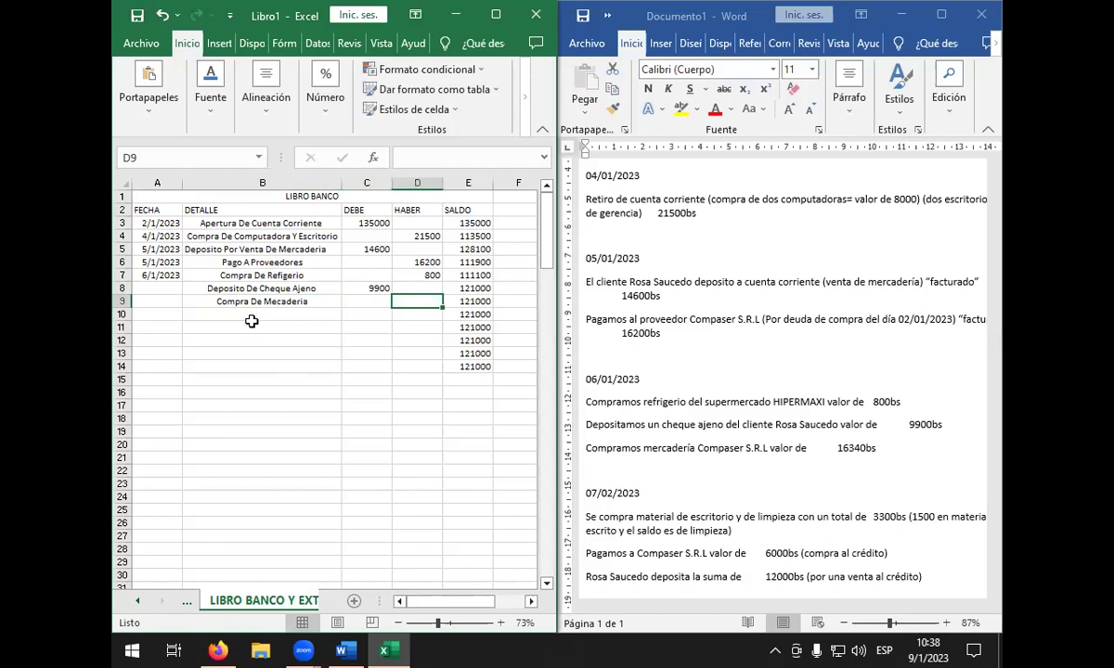
- Record the merchandise purchase of 16340 in HABER cell D9 and clear the repeated date in FECHA cell A6
{"action": "type", "text": "16340"}
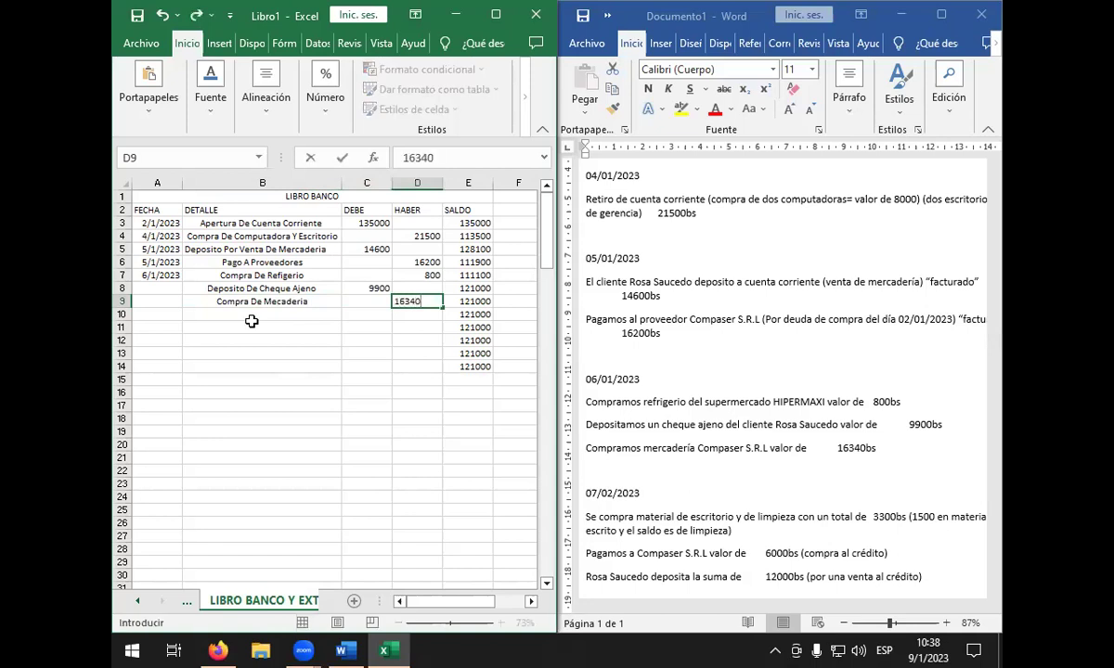
{"action": "key", "text": "Return"}
{"action": "left_click", "coordinate": [251, 321]}
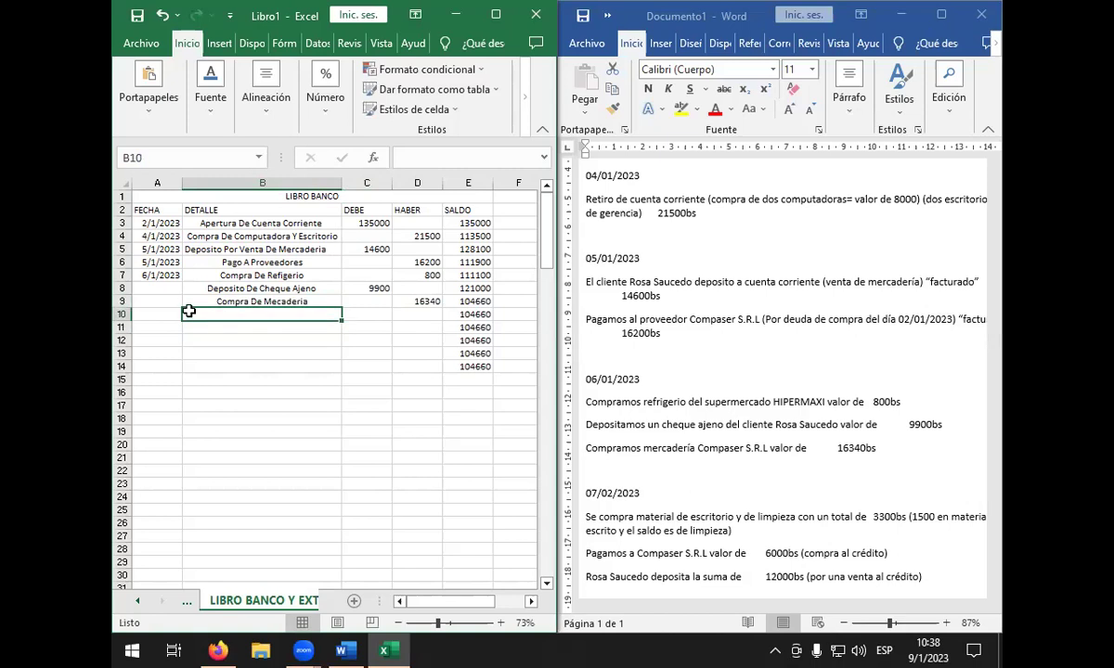
{"action": "left_click", "coordinate": [167, 262]}
{"action": "key", "text": "BackSpace"}
- Enter the date 07/02/2023 in FECHA cell A10 for the next group of transactions in the Word document
{"action": "left_click", "coordinate": [159, 315]}
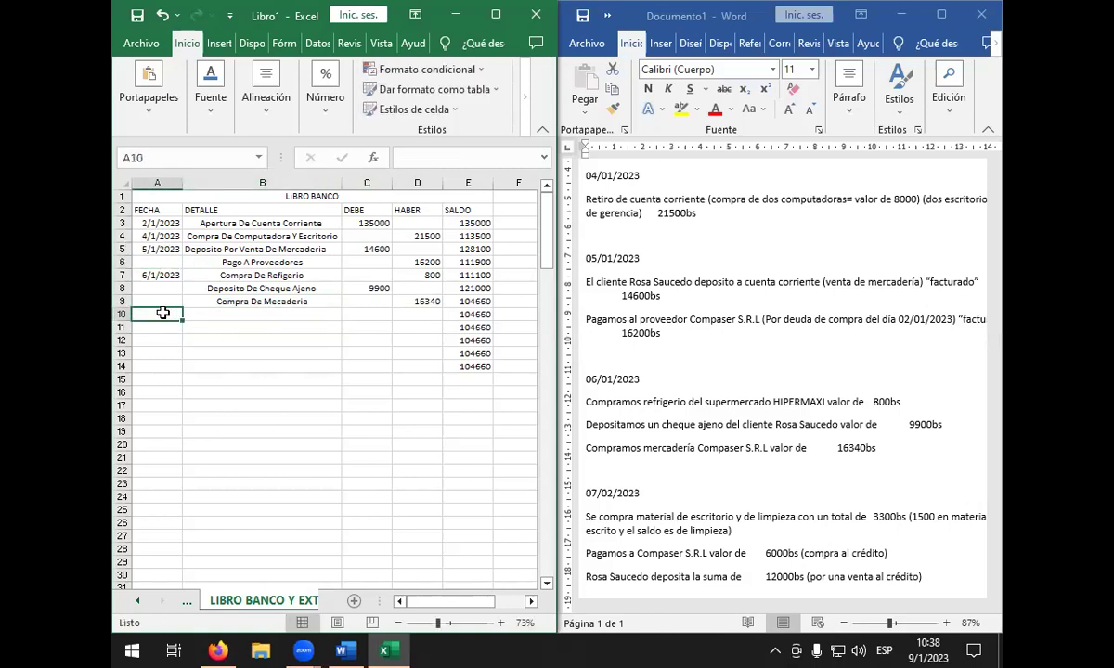
{"action": "scroll", "coordinate": [857, 323], "scroll_direction": "down", "scroll_amount": 3}
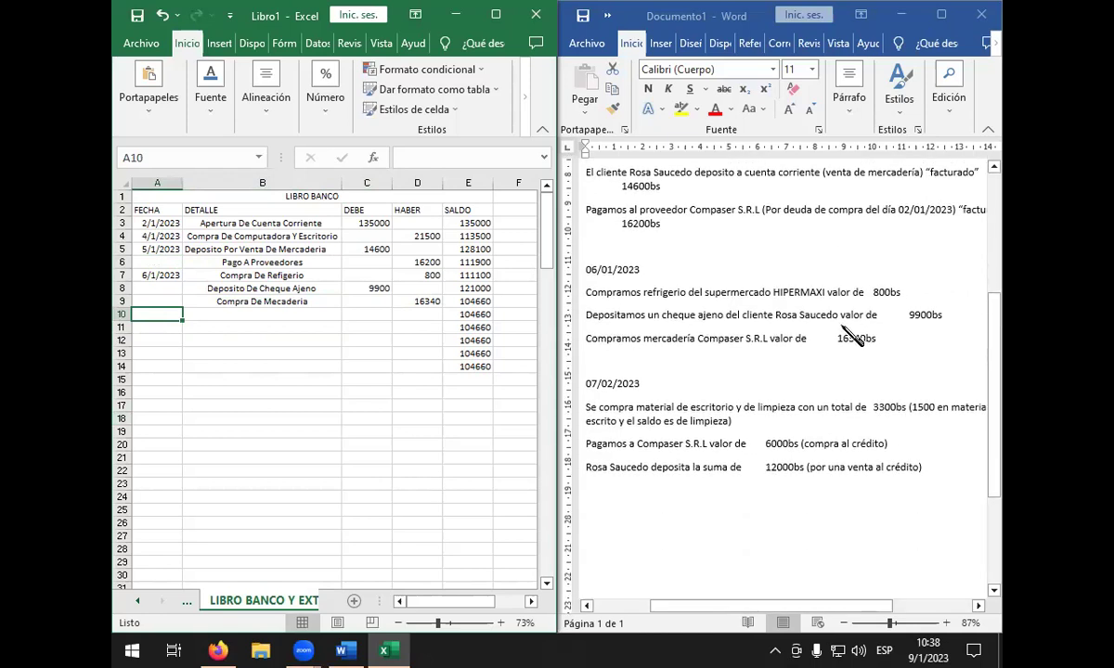
{"action": "type", "text": "07/02/2023"}
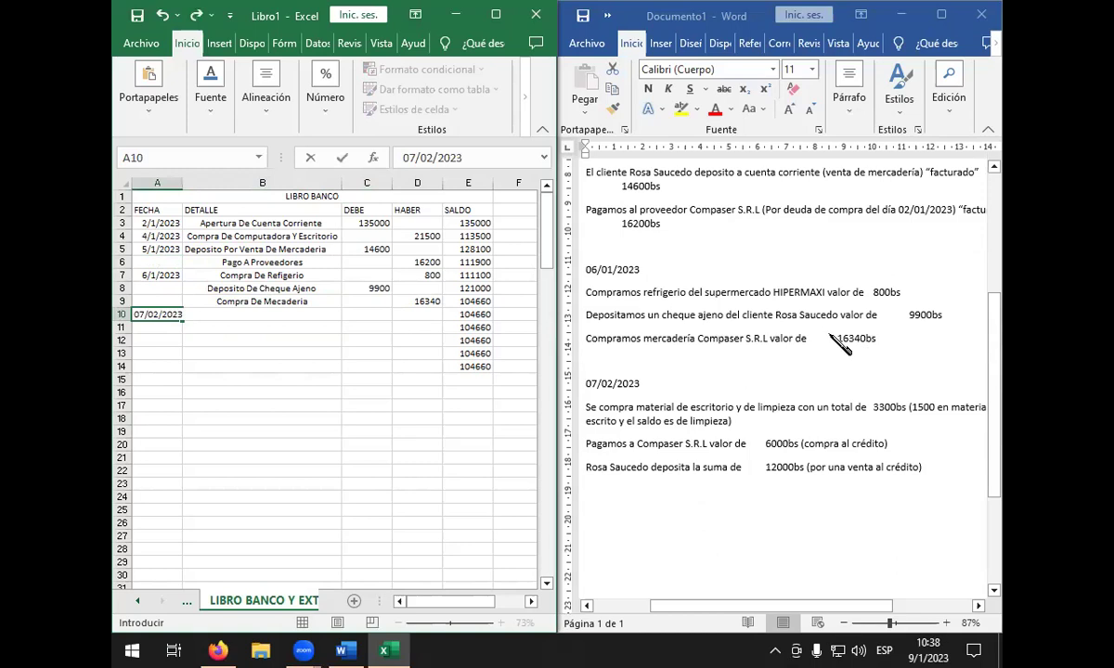
{"action": "key", "text": "Tab"}
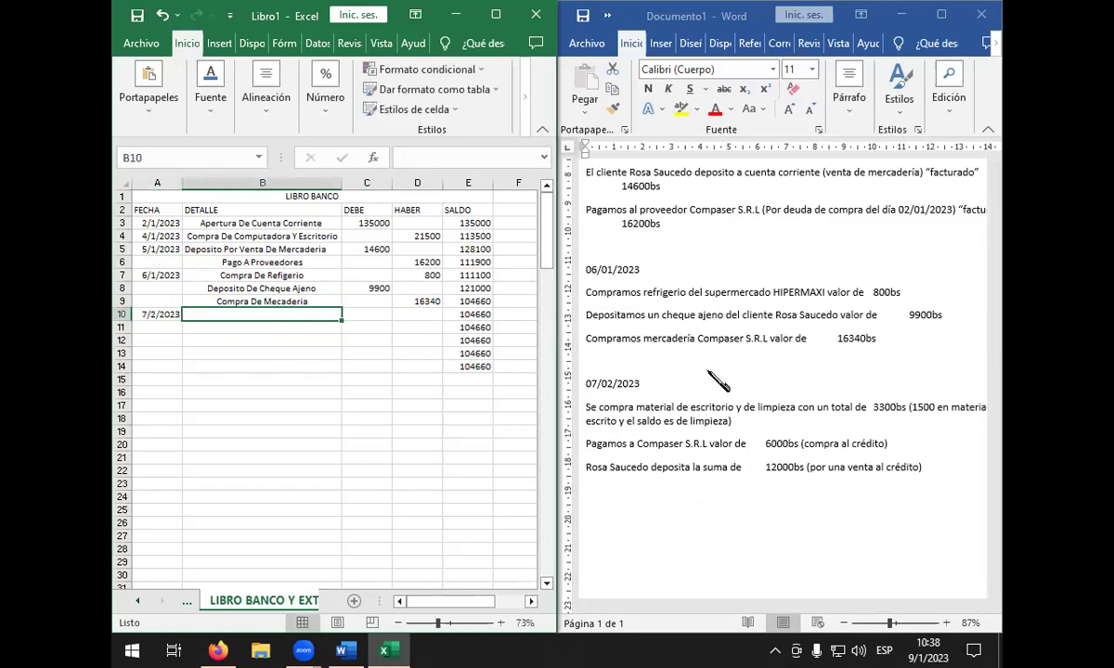
- Enter the description "Compra De Material De Escrito Y De Limpieza" in DETALLE cell B10 and maximize the Excel window
{"action": "type", "text": "Compr"}
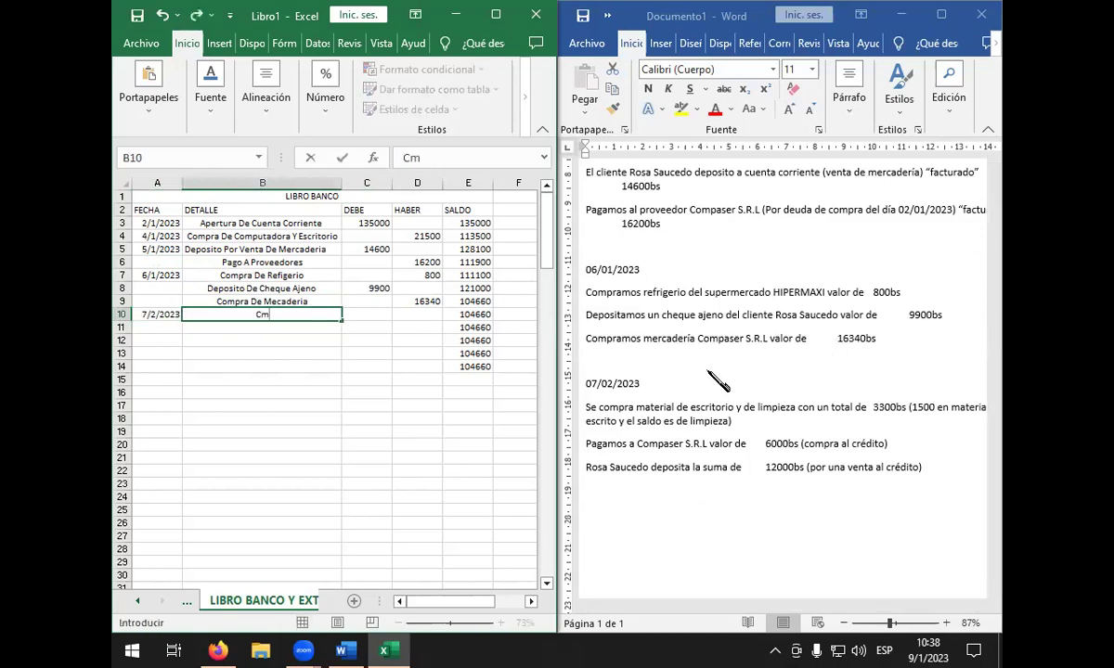
{"action": "type", "text": "a de"}
{"action": "key", "text": "BackSpace"}
{"action": "key", "text": "BackSpace"}
{"action": "type", "text": "De"}
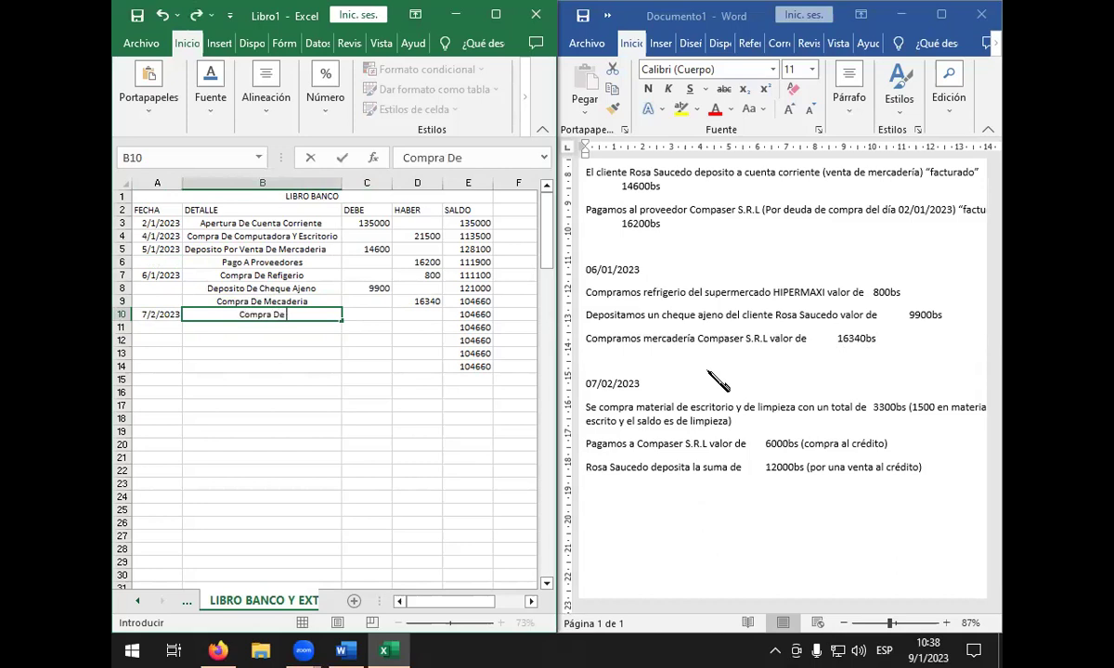
{"action": "type", "text": " m"}
{"action": "key", "text": "BackSpace"}
{"action": "key", "text": "BackSpace"}
{"action": "key", "text": "BackSpace"}
{"action": "type", "text": "M"}
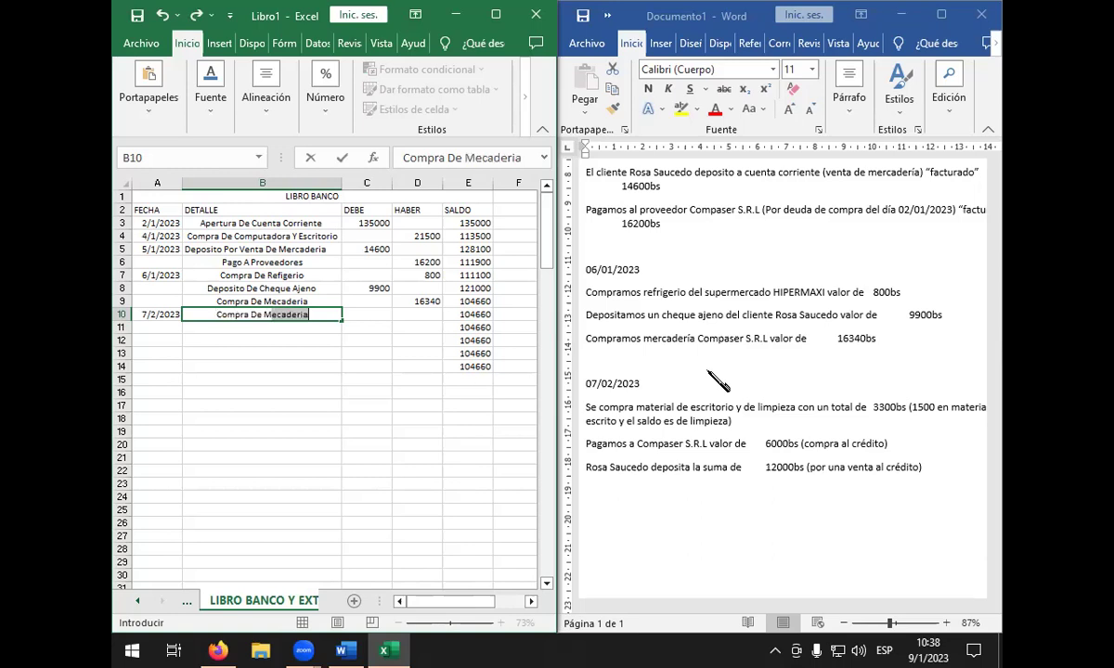
{"action": "type", "text": "aterial D"}
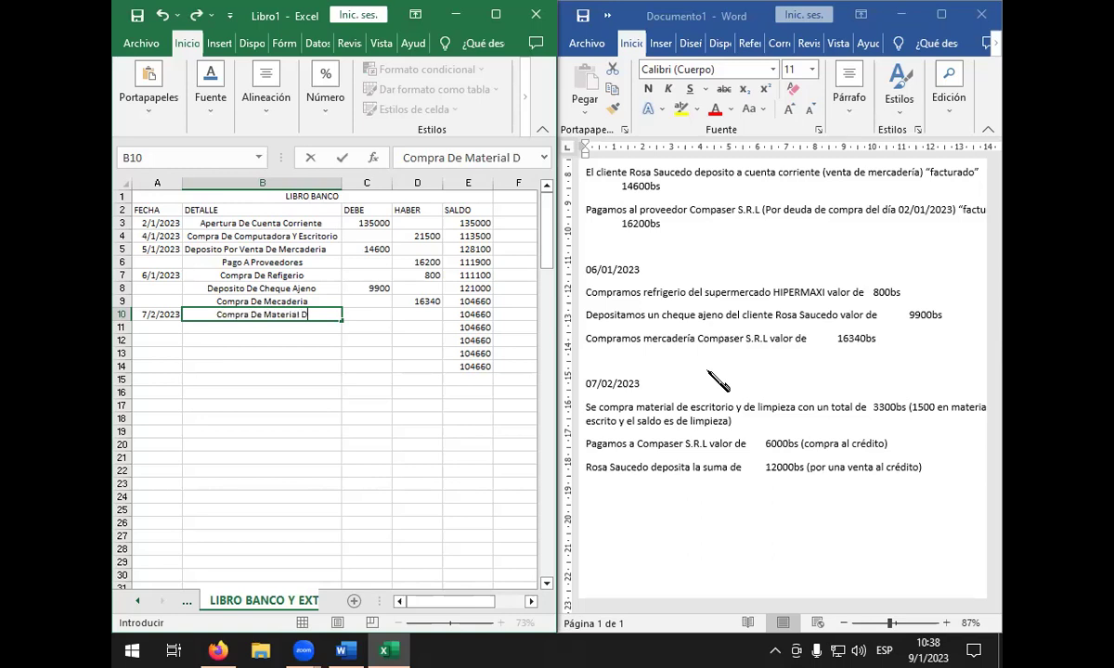
{"action": "type", "text": "e Escrito y"}
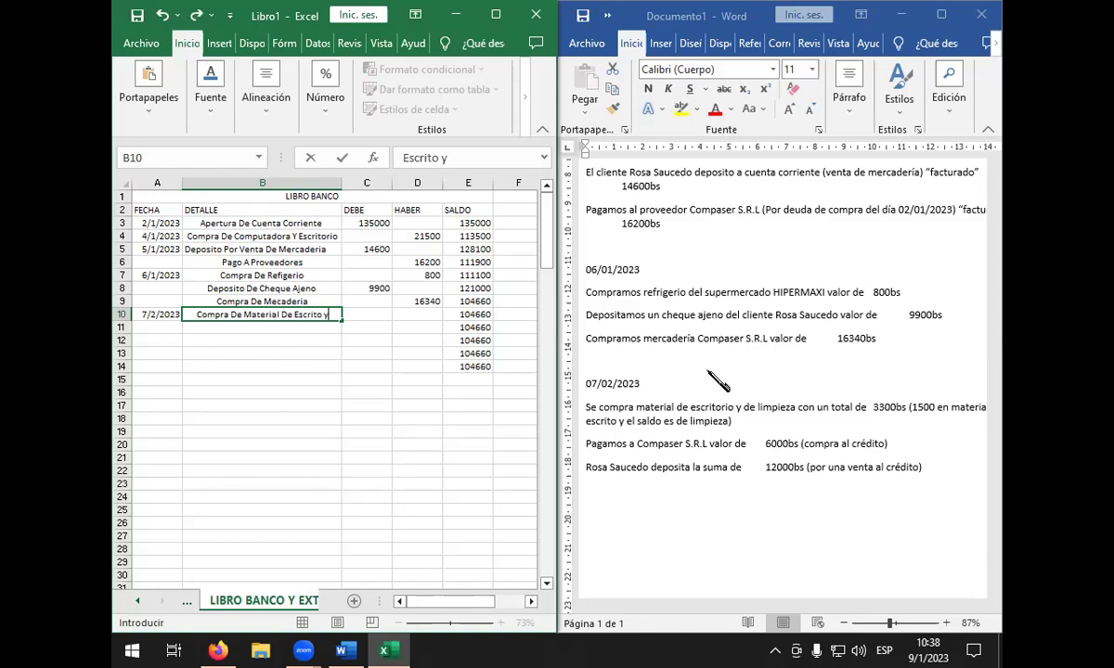
{"action": "key", "text": "BackSpace"}
{"action": "type", "text": "Y De K"}
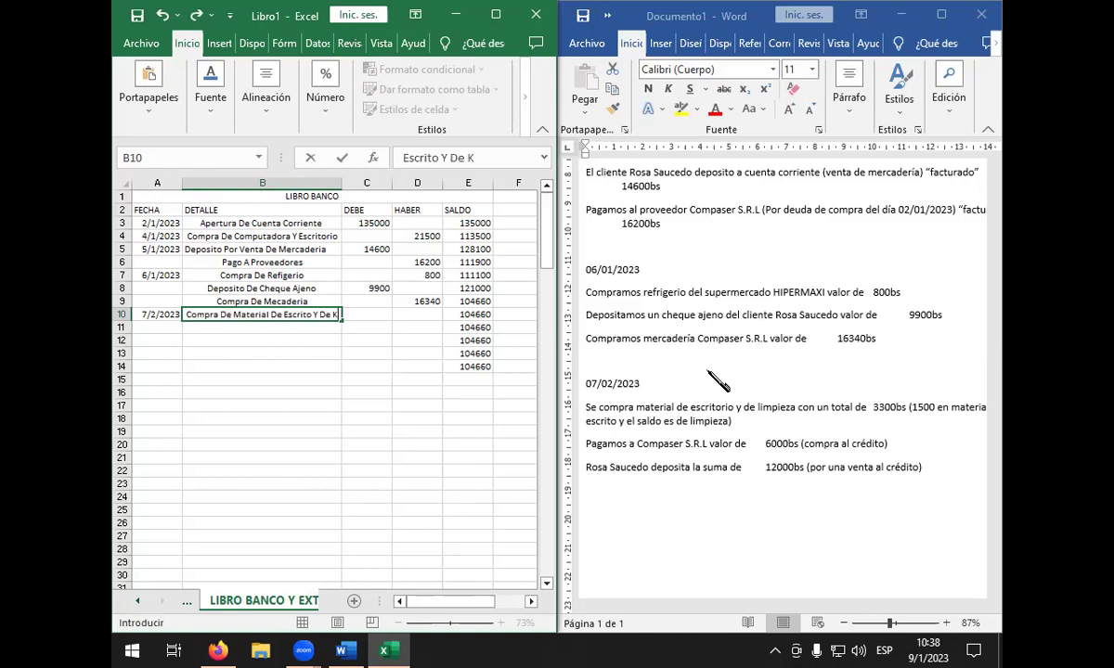
{"action": "key", "text": "BackSpace"}
{"action": "type", "text": "Lim"}
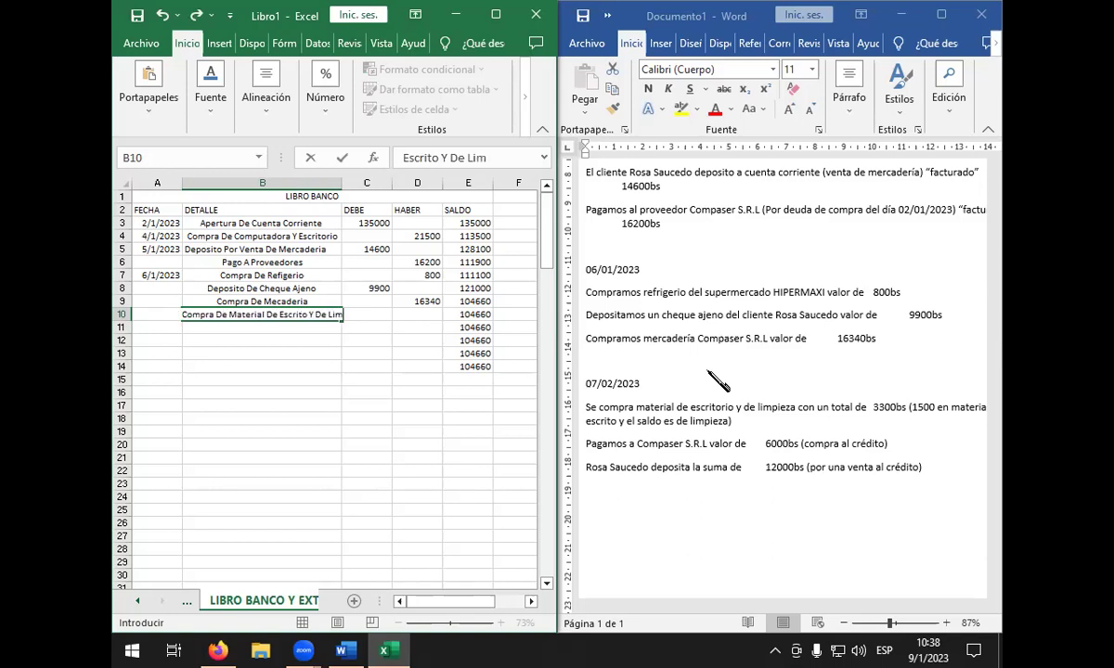
{"action": "type", "text": "pieza"}
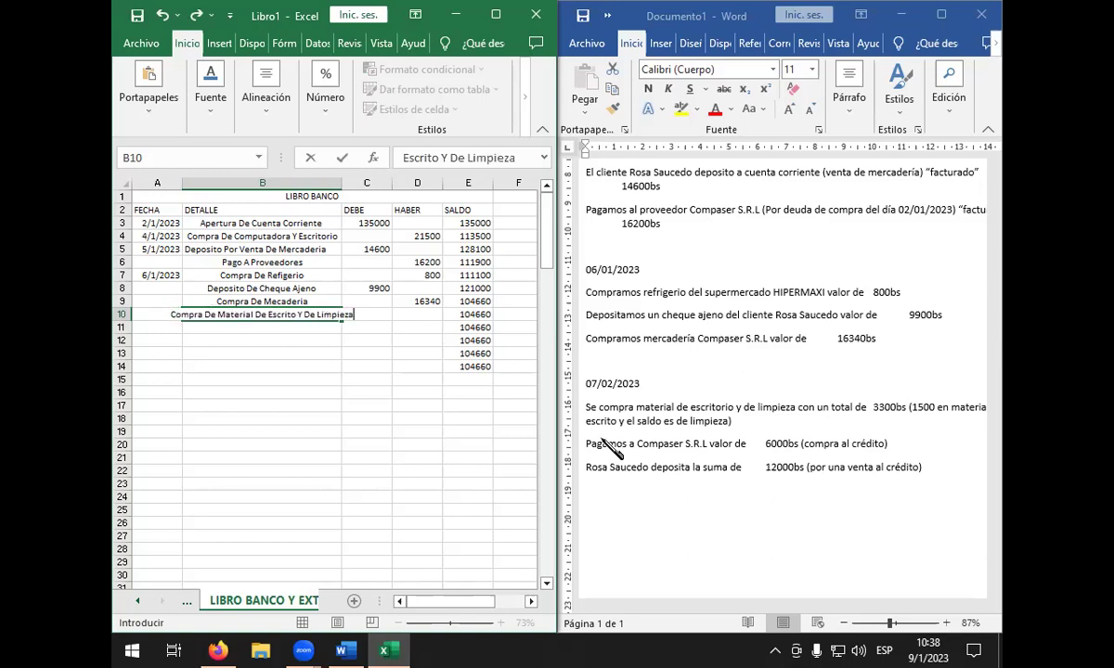
{"action": "left_click", "coordinate": [496, 14]}
{"action": "key", "text": "Return"}
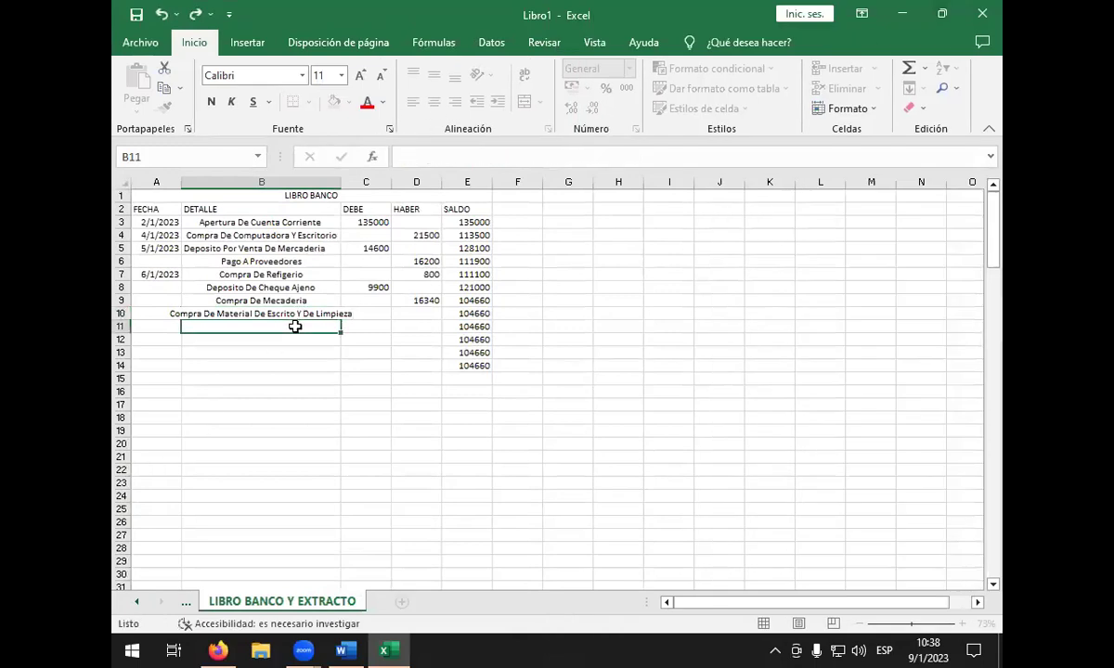
- Wrap the text of DETALLE cell B10 within its column and restore the spreadsheet window beside the Word document
{"action": "left_click", "coordinate": [294, 314]}
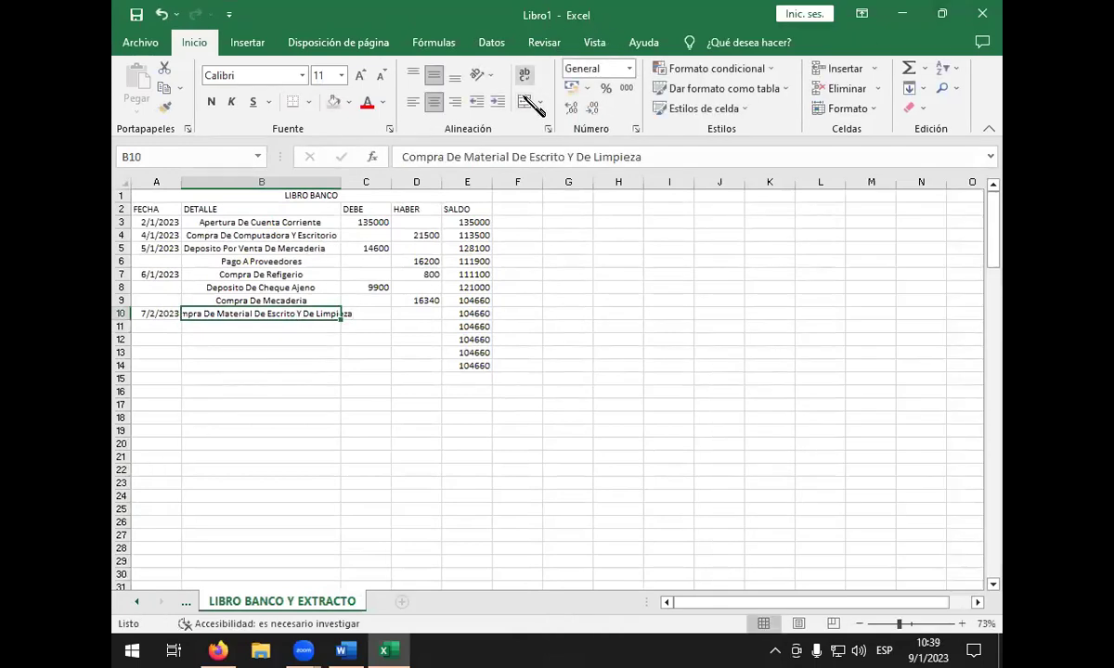
{"action": "left_click", "coordinate": [525, 75]}
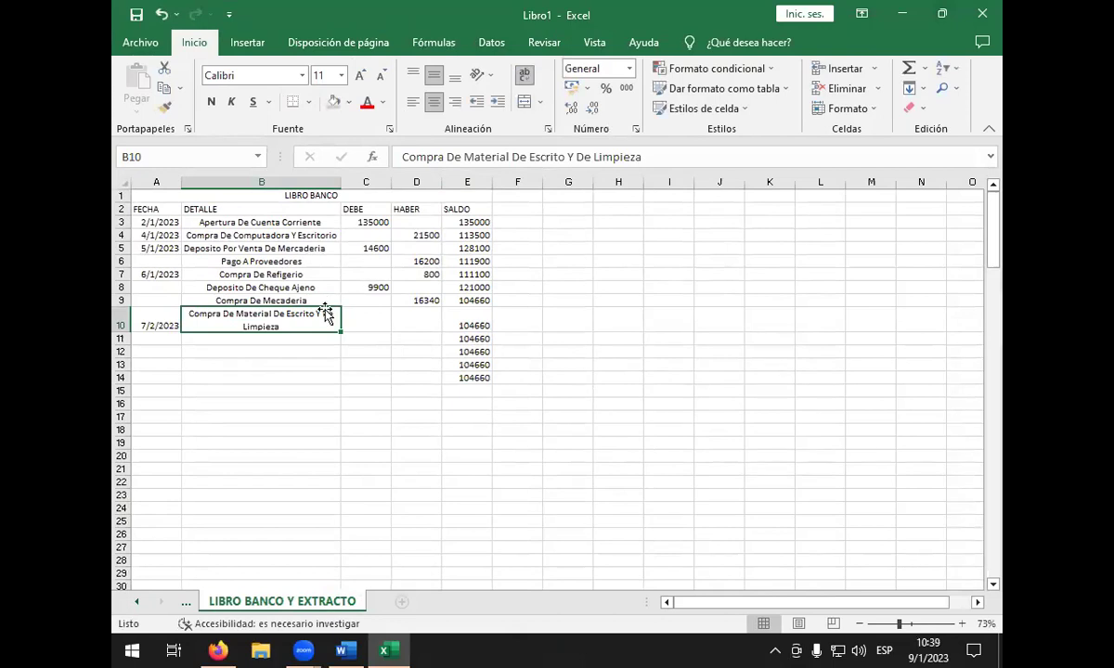
{"action": "left_click", "coordinate": [362, 318]}
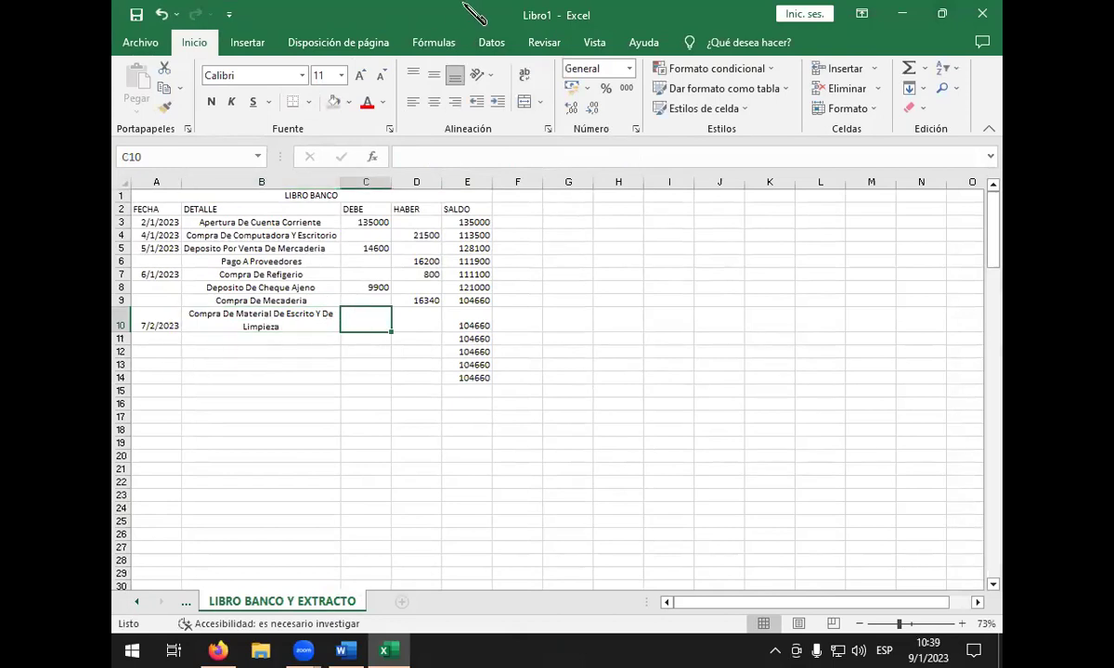
{"action": "double_click", "coordinate": [399, 13]}
- Record the office and cleaning supplies purchase of 3300 in HABER cell D10
{"action": "left_click", "coordinate": [263, 312]}
{"action": "left_click", "coordinate": [401, 321]}
{"action": "left_click", "coordinate": [355, 295]}
{"action": "left_click", "coordinate": [401, 295]}
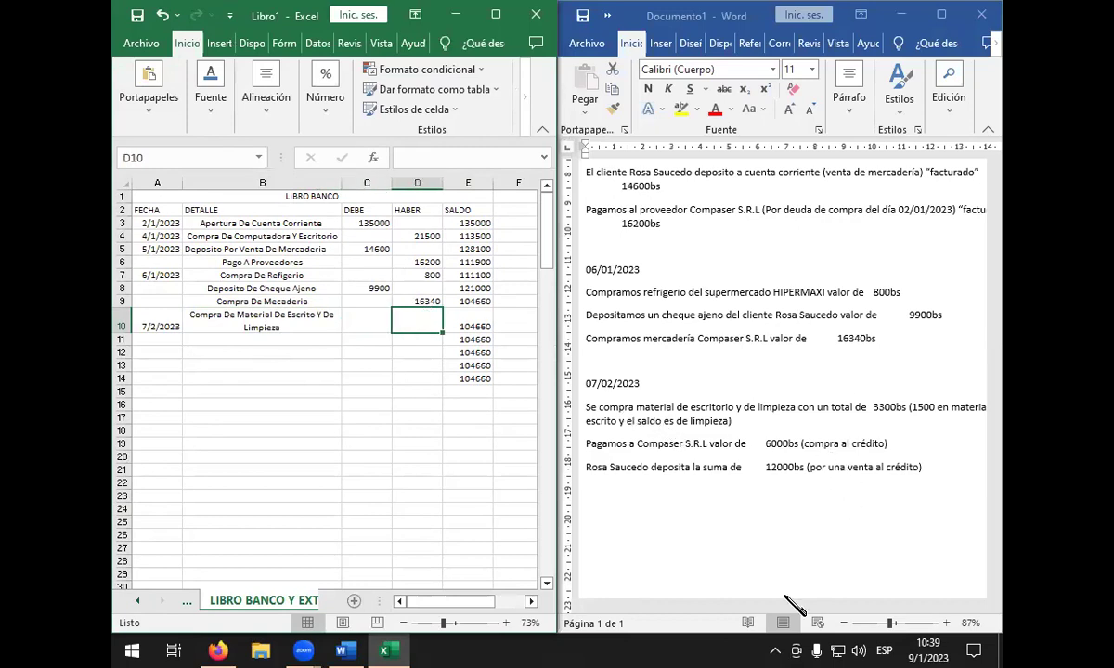
{"action": "type", "text": "3"}
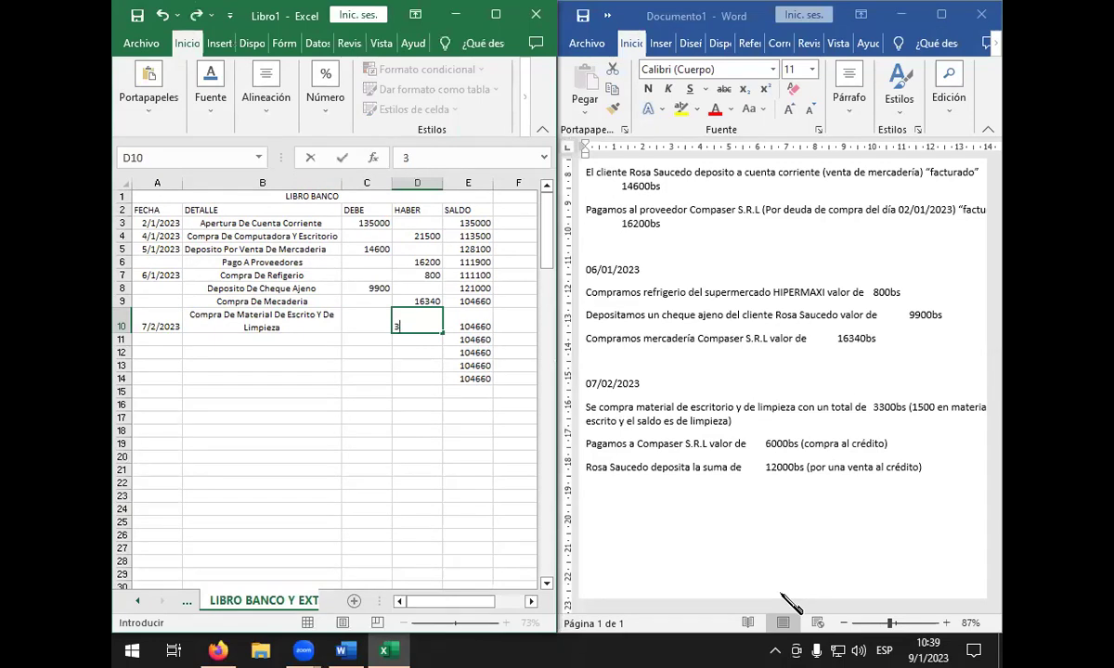
{"action": "type", "text": "300"}
{"action": "key", "text": "Return"}
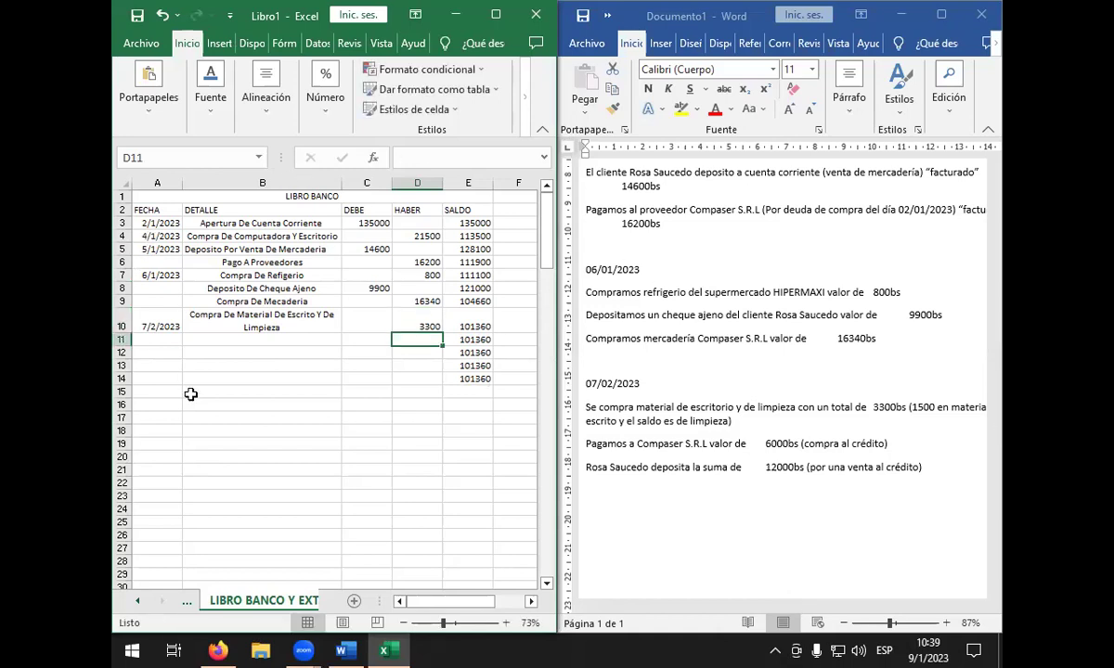
- Left-align the dates in FECHA cells A3 to A10
{"action": "left_click_drag", "start_coordinate": [154, 222], "coordinate": [173, 327]}
{"action": "left_click", "coordinate": [266, 90]}
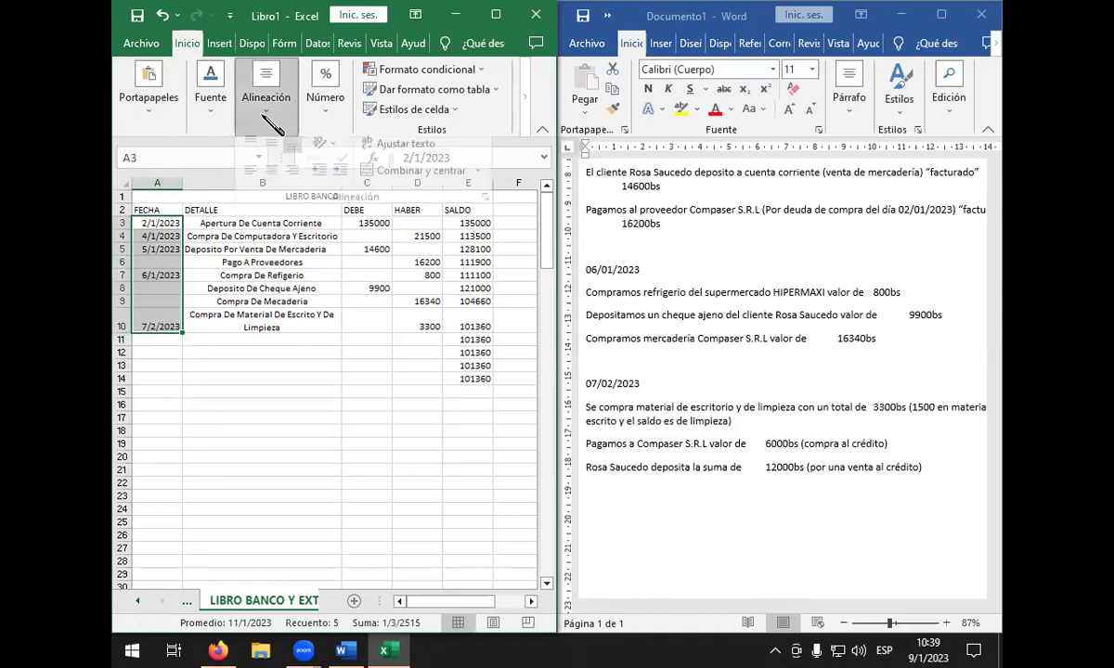
{"action": "left_click", "coordinate": [250, 181]}
{"action": "left_click", "coordinate": [216, 327]}
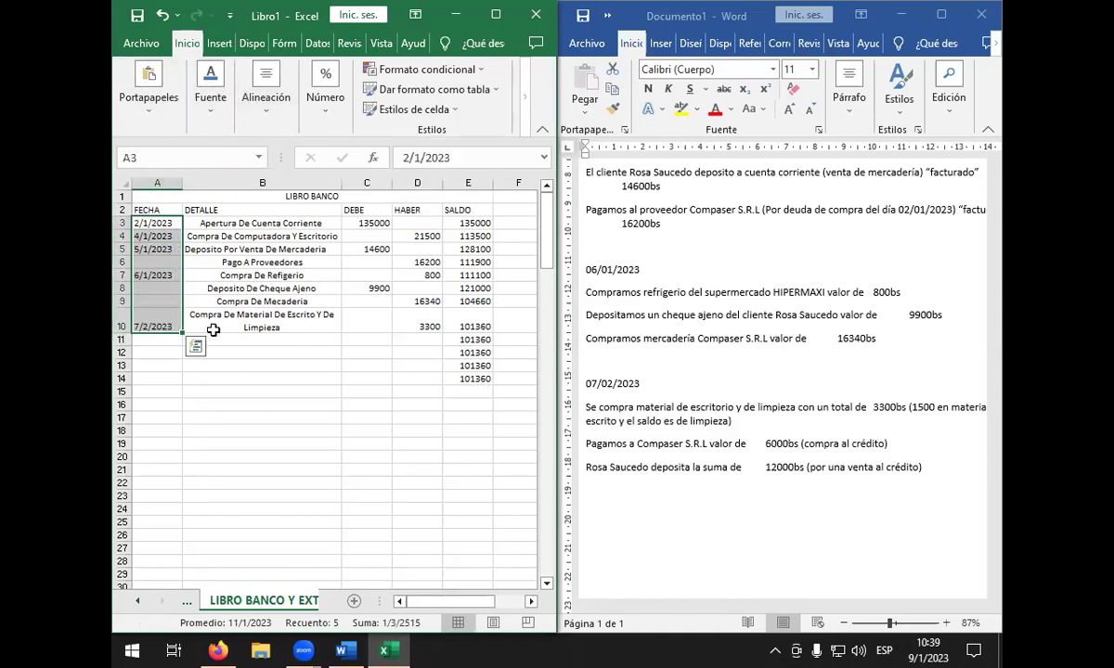
- Enter the description "Pago A Proveedores" in DETALLE cell B11
{"action": "left_click", "coordinate": [246, 338]}
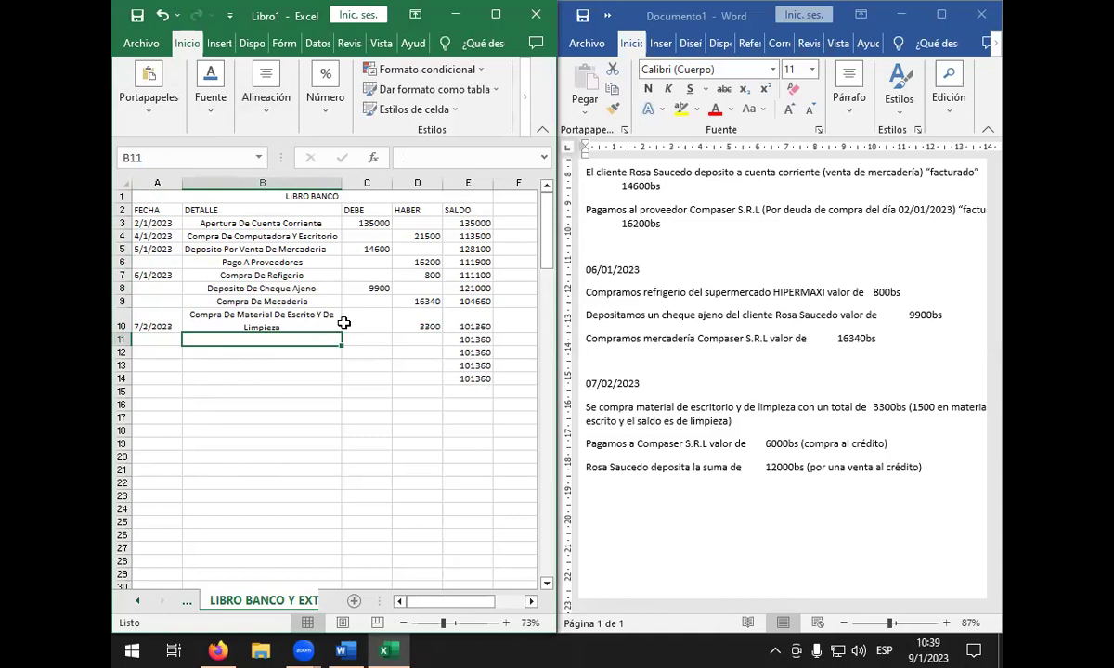
{"action": "type", "text": "OP"}
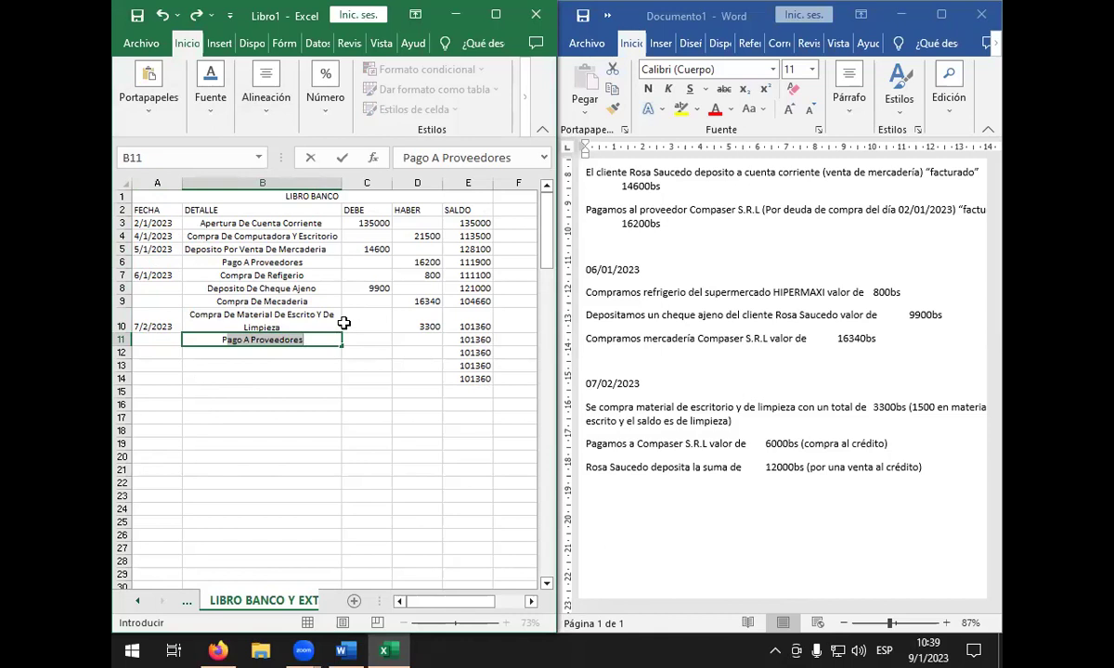
{"action": "type", "text": "A"}
{"action": "key", "text": "BackSpace"}
{"action": "type", "text": "a"}
{"action": "key", "text": "BackSpace"}
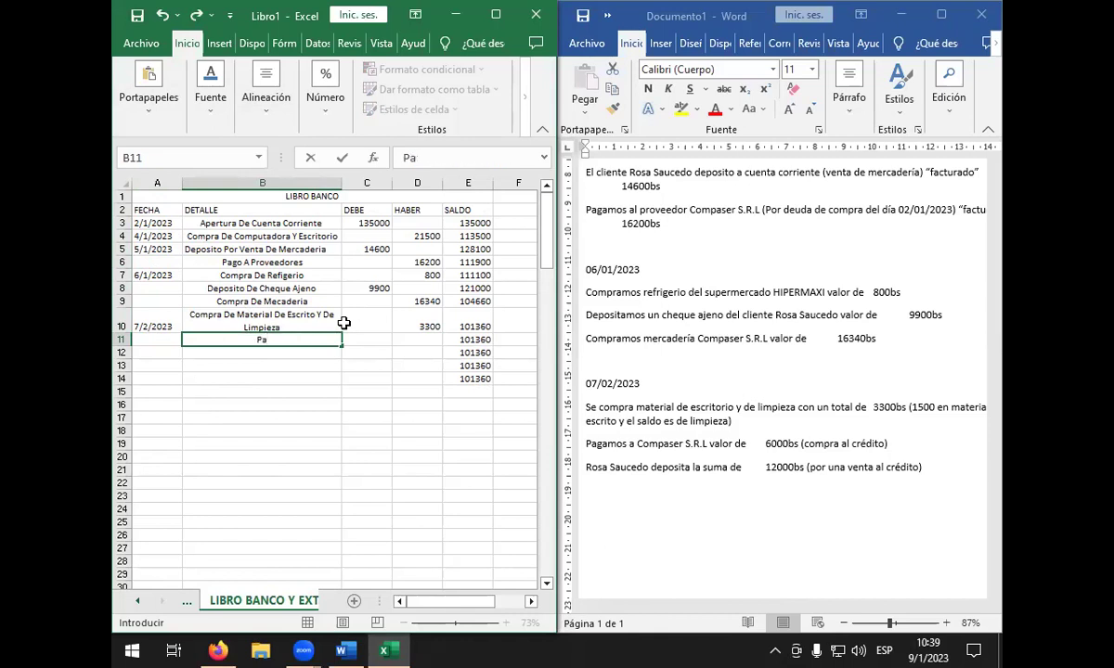
{"action": "type", "text": "go A Proveedores"}
{"action": "key", "text": "Return"}
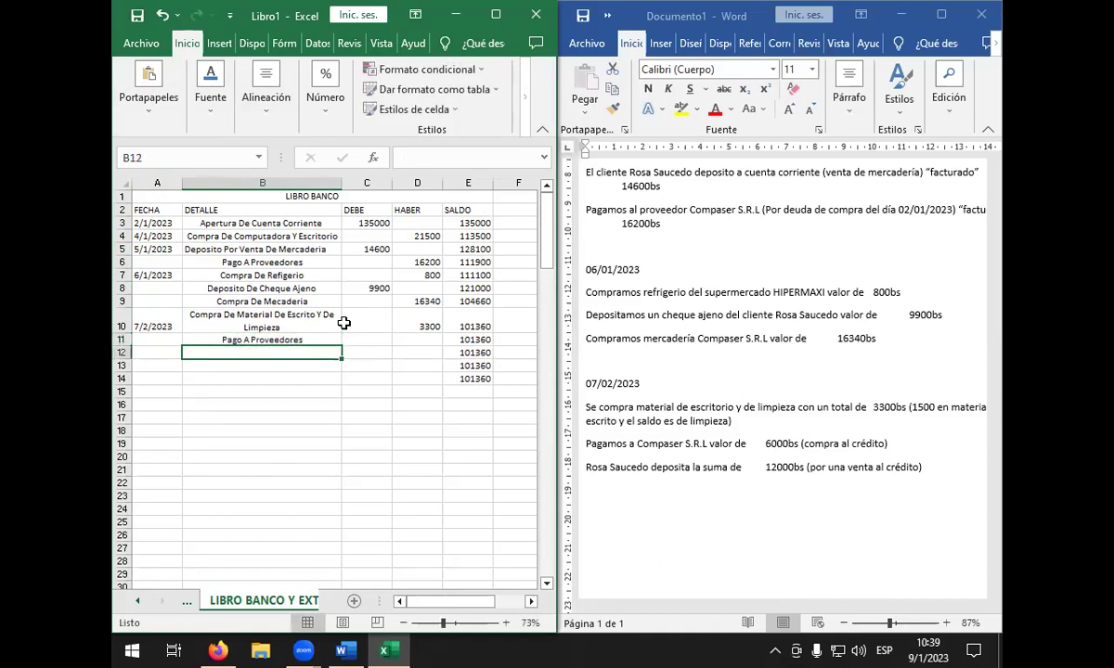
- Record the supplier payment of 6000 in HABER cell D11
{"action": "left_click", "coordinate": [372, 334]}
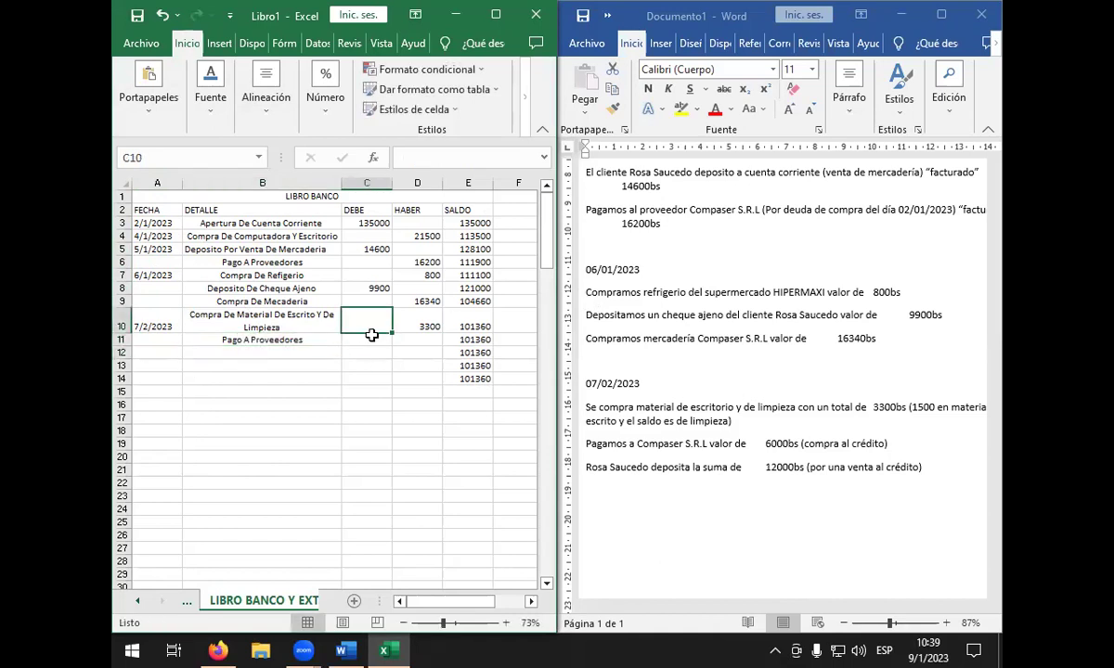
{"action": "left_click", "coordinate": [406, 339]}
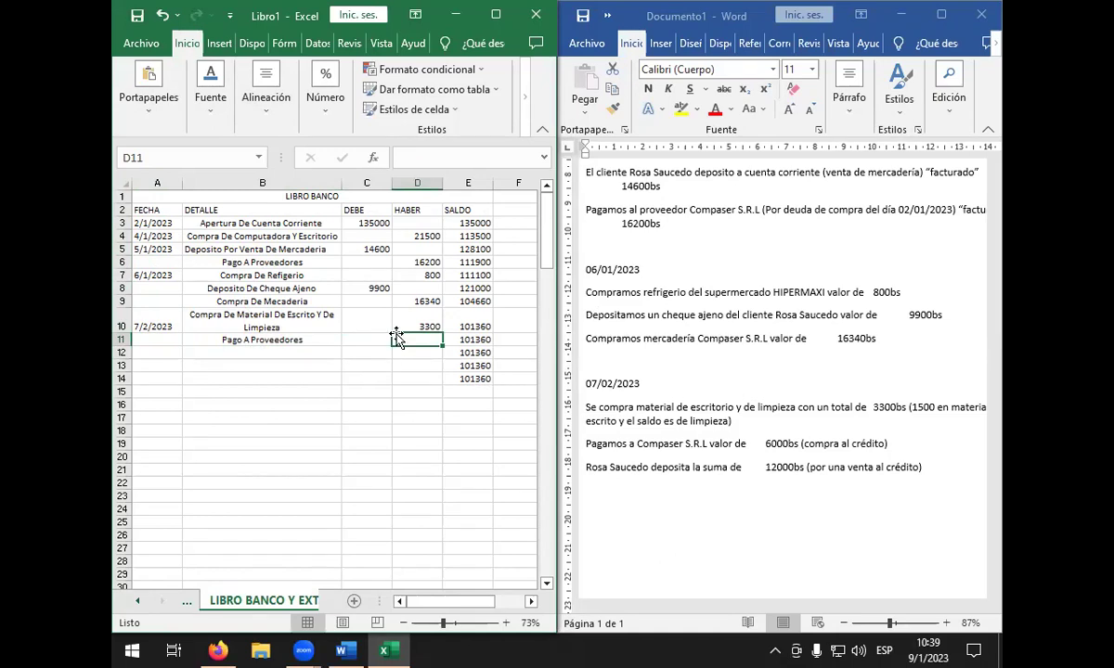
{"action": "type", "text": "6000"}
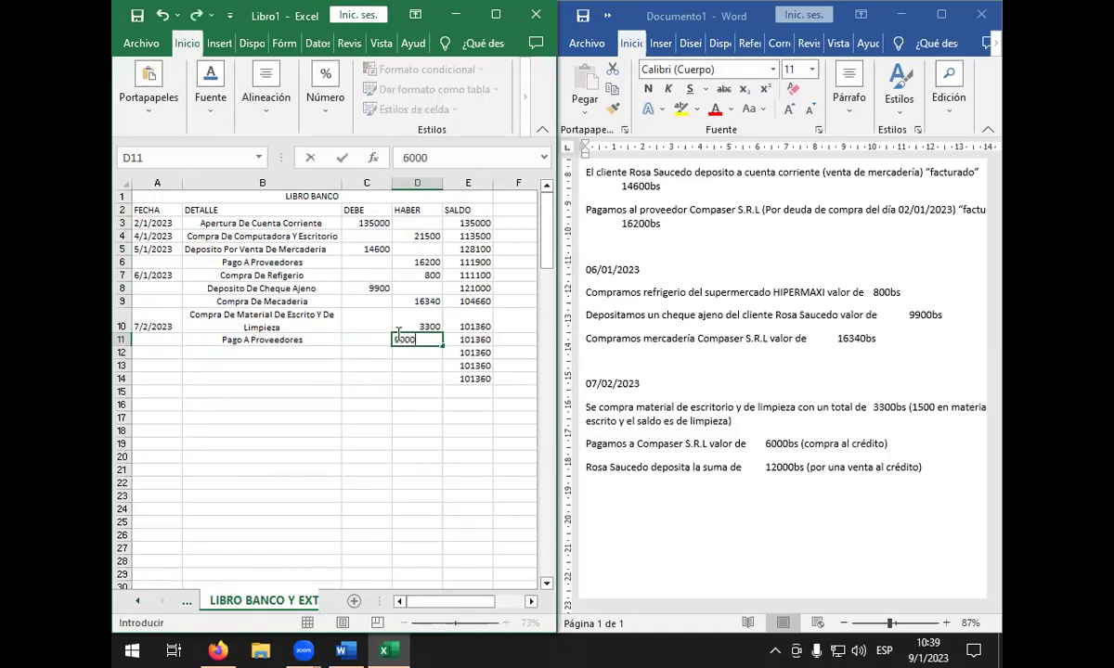
{"action": "key", "text": "Return"}
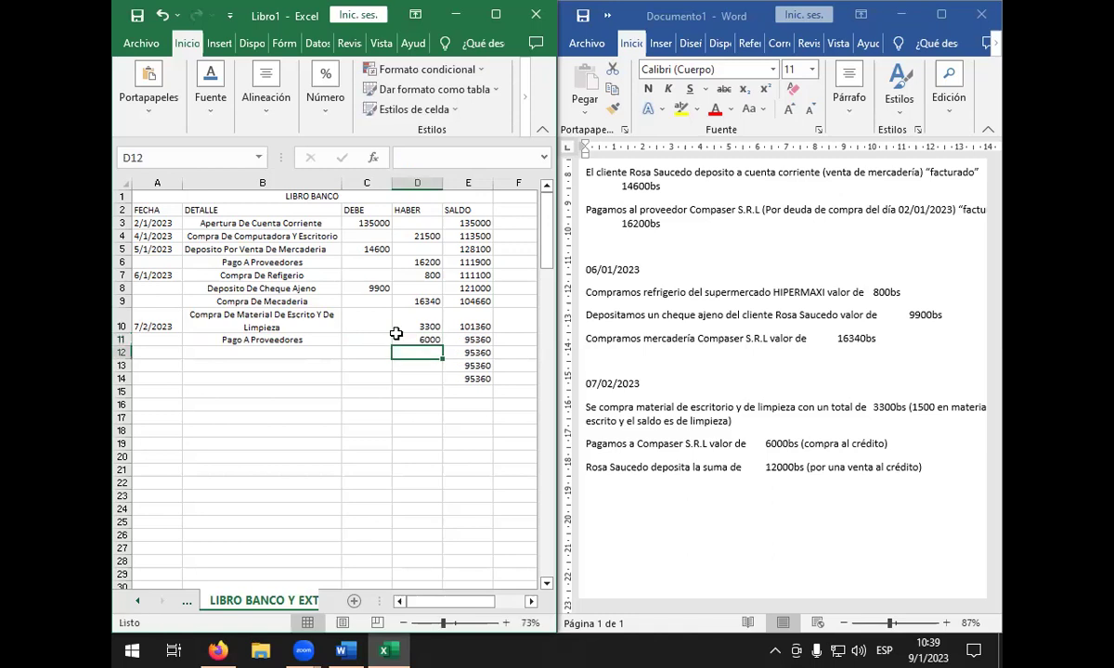
- Enter the description "Deposito De Cuenta" in DETALLE cell B12
{"action": "left_click", "coordinate": [261, 351]}
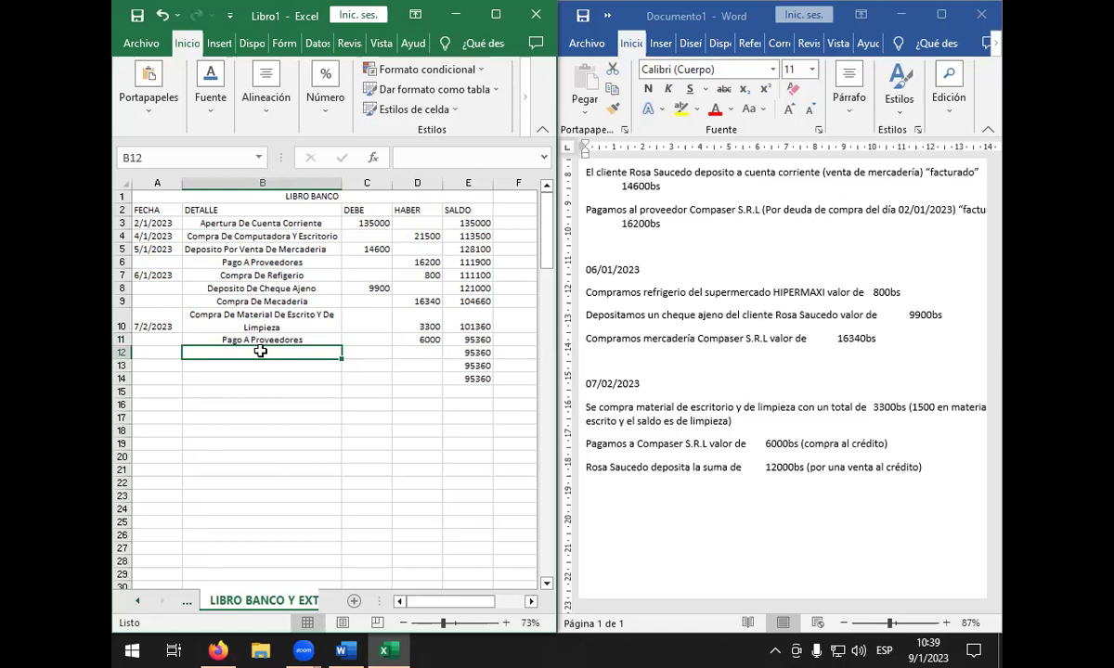
{"action": "type", "text": "Depo"}
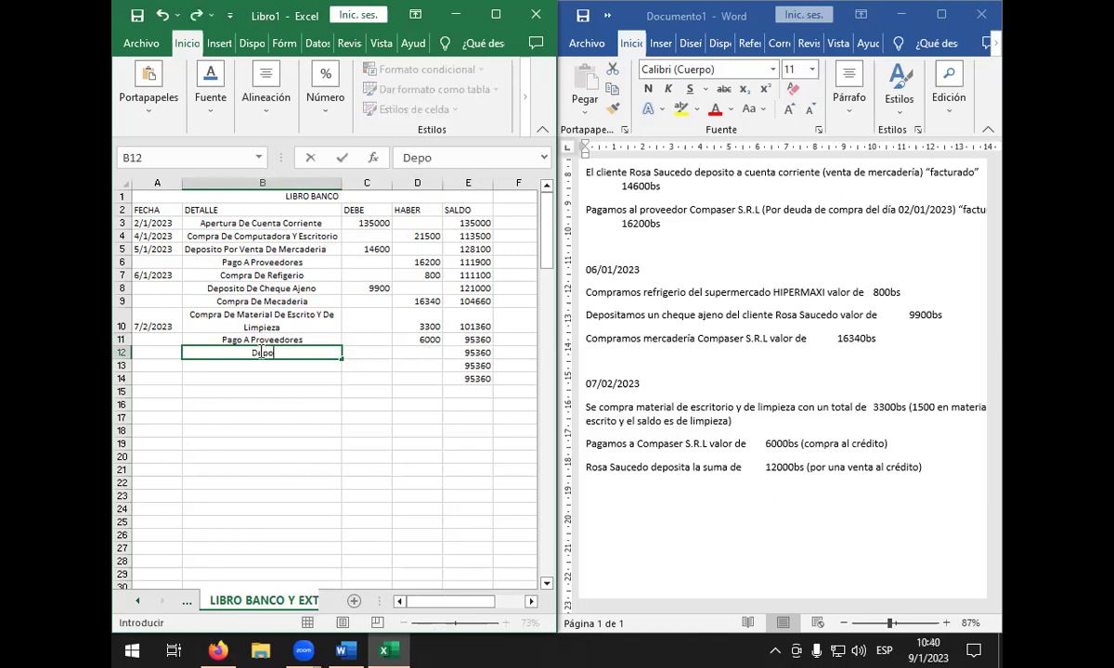
{"action": "type", "text": "sito de Cheque"}
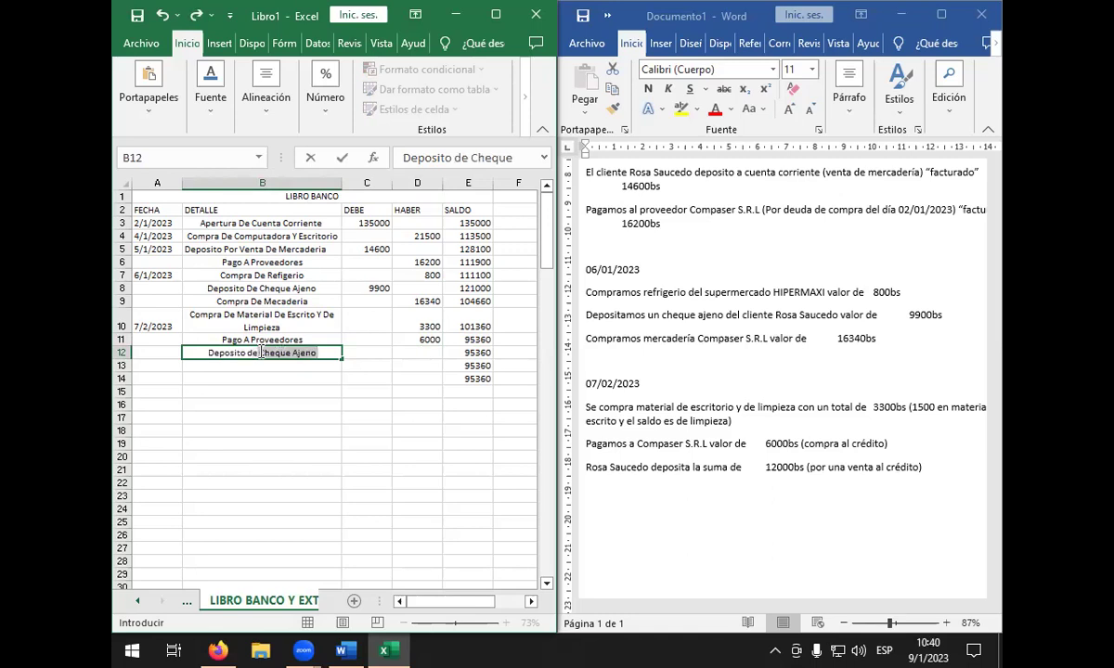
{"action": "key", "text": "BackSpace"}
{"action": "key", "text": "BackSpace"}
{"action": "key", "text": "BackSpace"}
{"action": "key", "text": "BackSpace"}
{"action": "key", "text": "BackSpace"}
{"action": "type", "text": "De"}
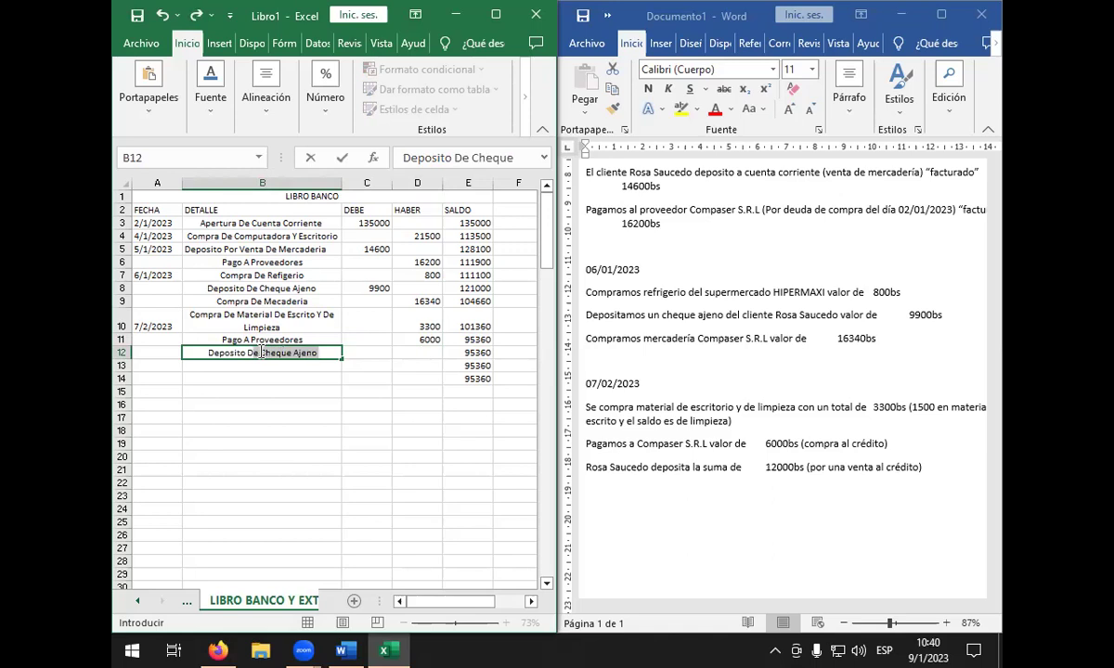
{"action": "key", "text": "BackSpace"}
{"action": "key", "text": "BackSpace"}
{"action": "key", "text": "BackSpace"}
{"action": "key", "text": "BackSpace"}
{"action": "key", "text": "BackSpace"}
{"action": "type", "text": "De c"}
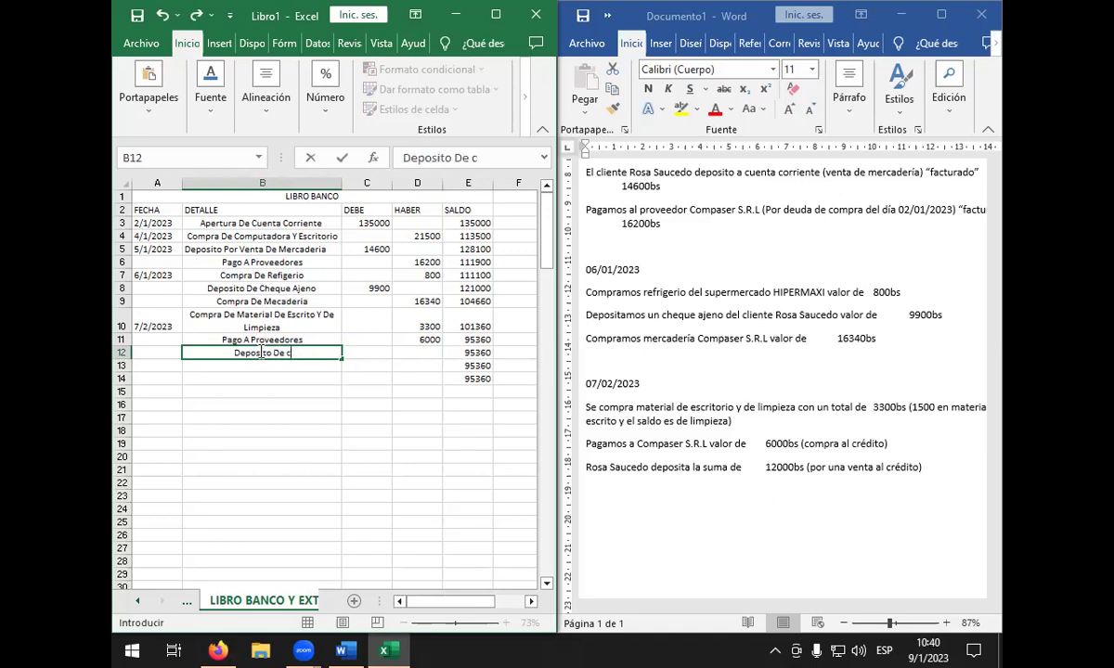
{"action": "key", "text": "BackSpace"}
{"action": "type", "text": "c"}
{"action": "key", "text": "BackSpace"}
{"action": "key", "text": "BackSpace"}
{"action": "type", "text": "C"}
{"action": "key", "text": "BackSpace"}
{"action": "type", "text": "uenta"}
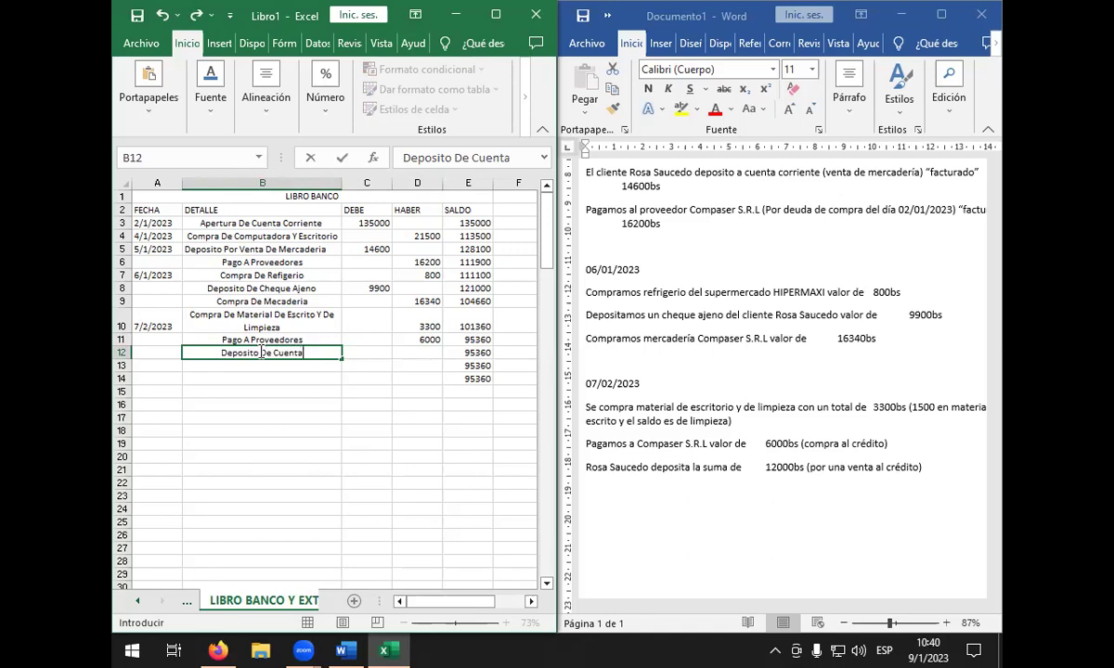
{"action": "key", "text": "Tab"}
- Record the customer's deposit of 12000 in DEBE cell C12
{"action": "key", "text": "Tab"}
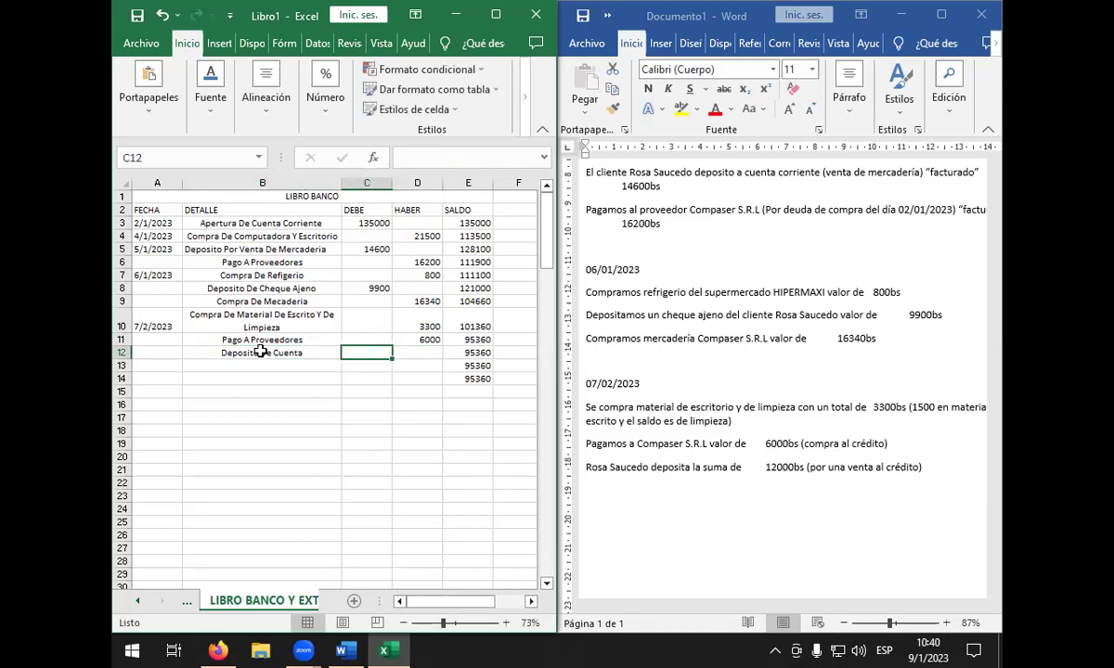
{"action": "type", "text": "12000"}
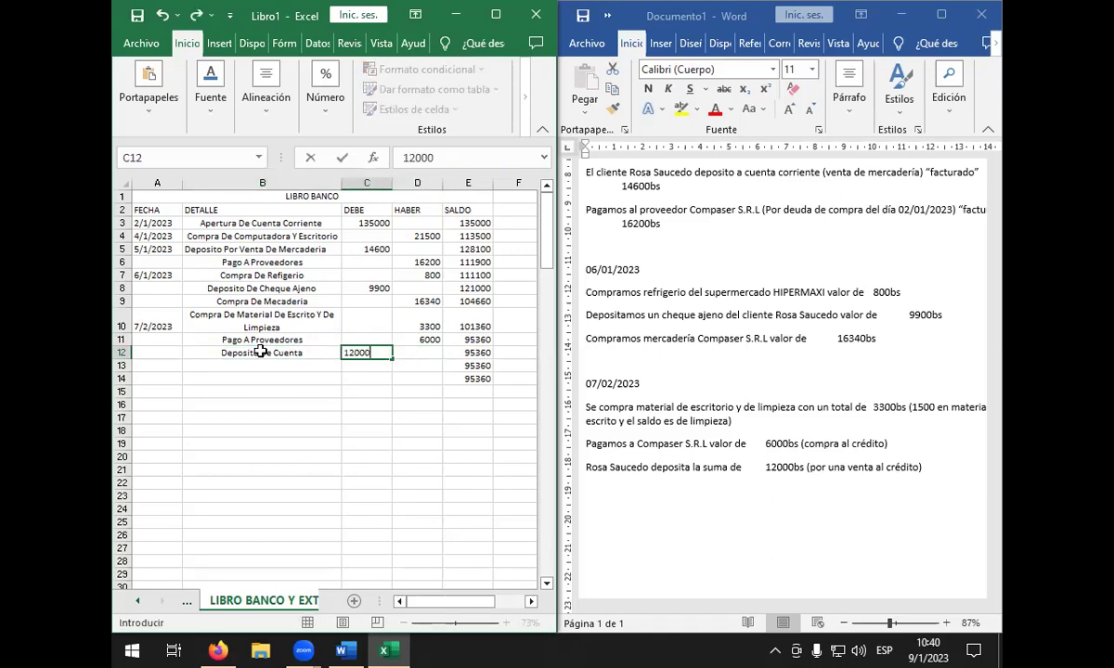
{"action": "key", "text": "Return"}
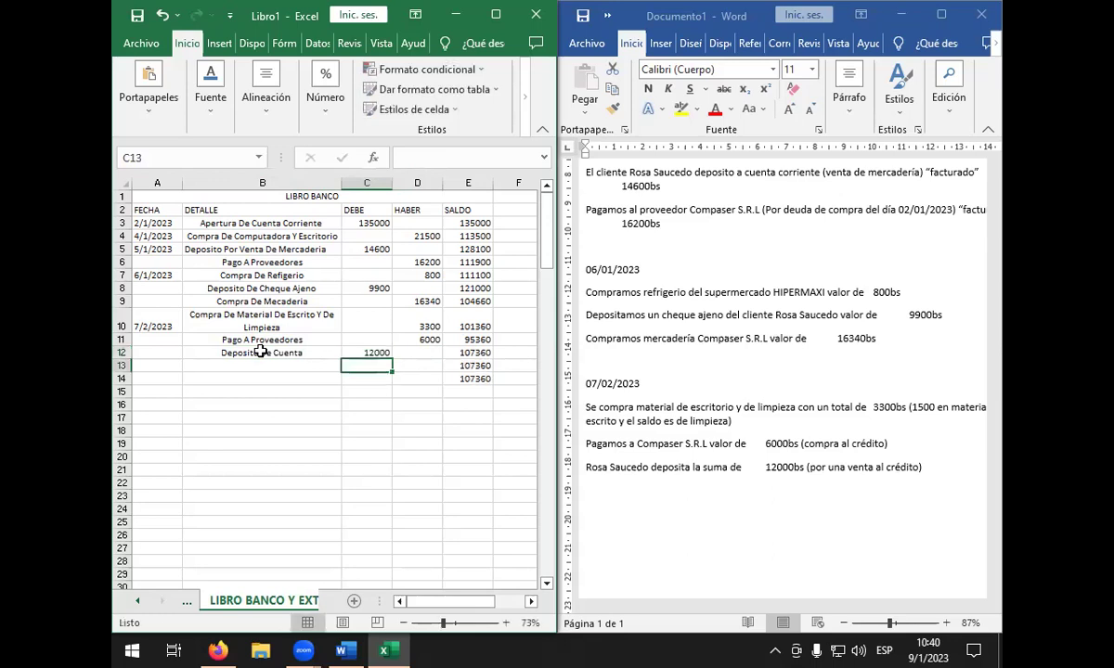
- Clear the surplus balance formulas from SALDO cells E13 and E14, below the last transaction
{"action": "left_click_drag", "start_coordinate": [476, 368], "coordinate": [477, 388]}
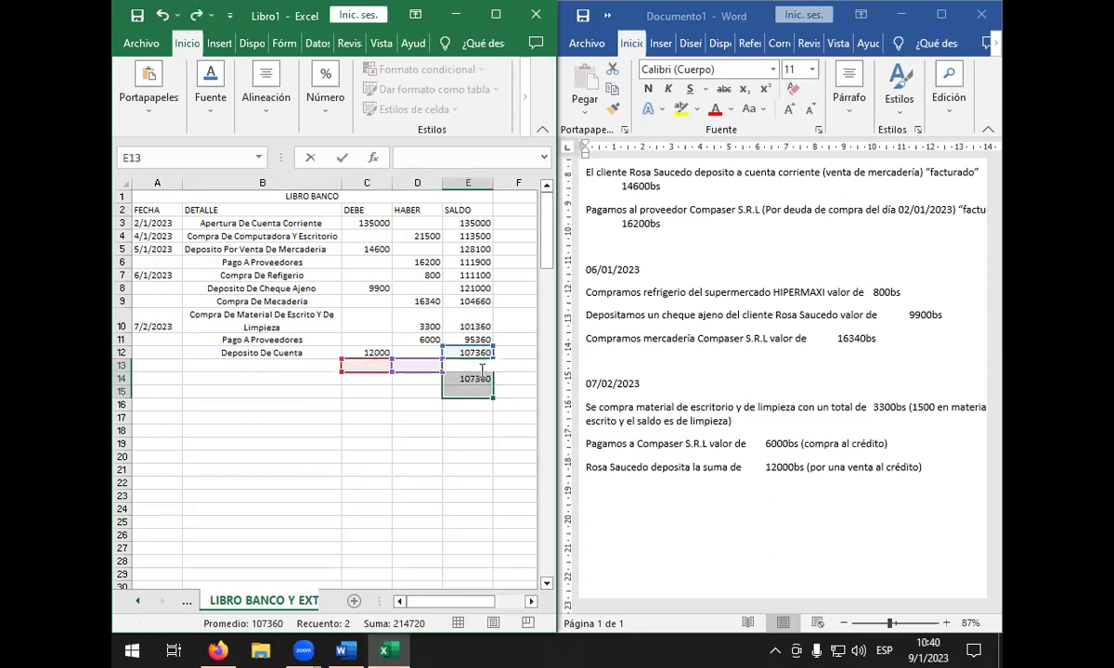
{"action": "left_click", "coordinate": [476, 386]}
{"action": "key", "text": "BackSpace"}
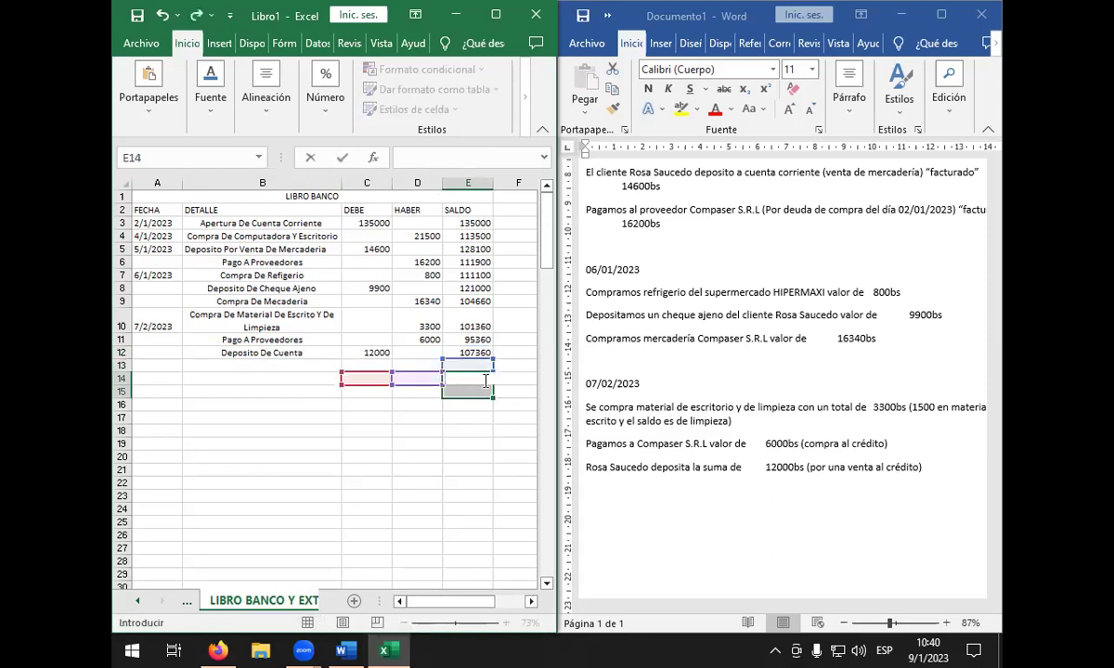
{"action": "left_click", "coordinate": [510, 366]}
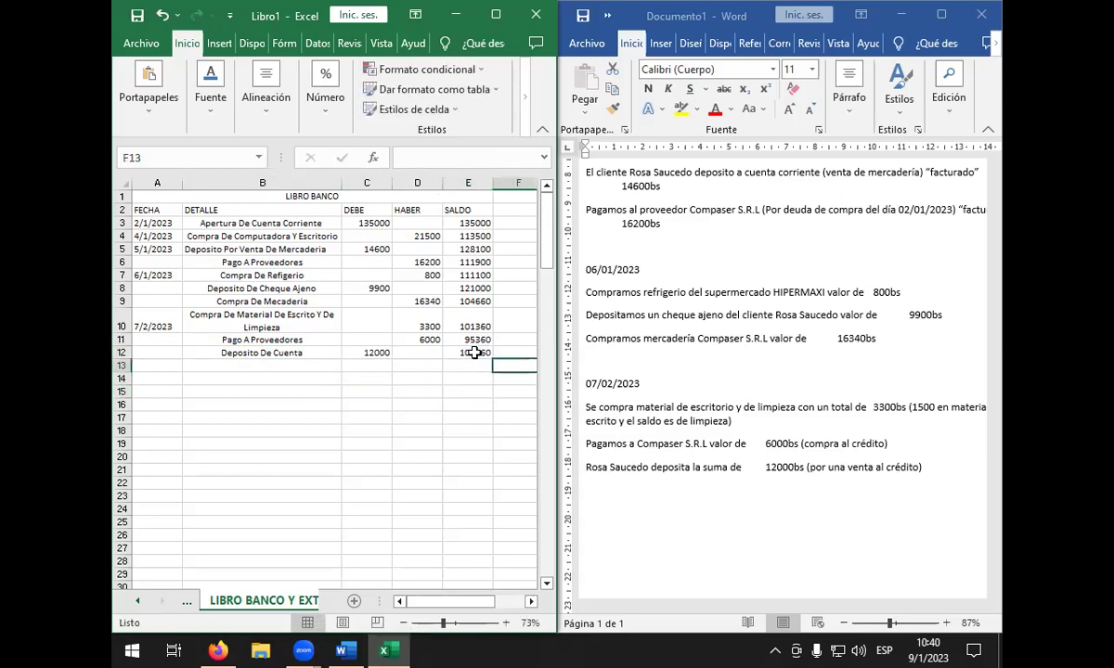
{"action": "scroll", "coordinate": [213, 330], "scroll_direction": "down", "scroll_amount": 1}
{"action": "scroll", "coordinate": [306, 287], "scroll_direction": "up", "scroll_amount": 1}
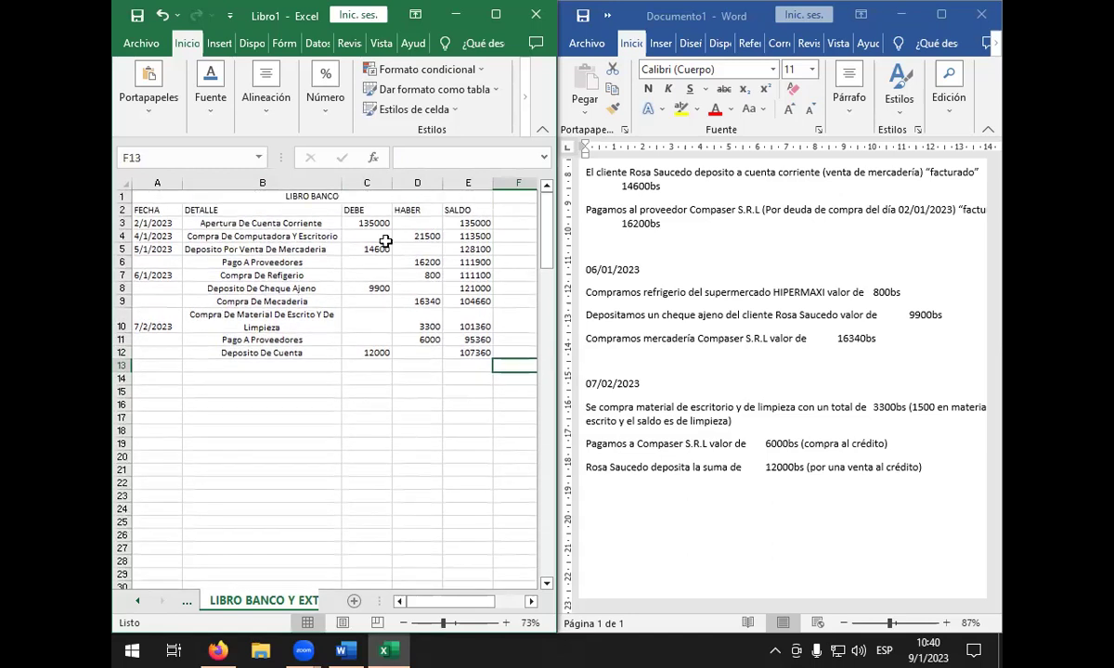
- Maximize the Excel window and enlarge the sheet view to 124%
{"action": "left_click", "coordinate": [496, 15]}
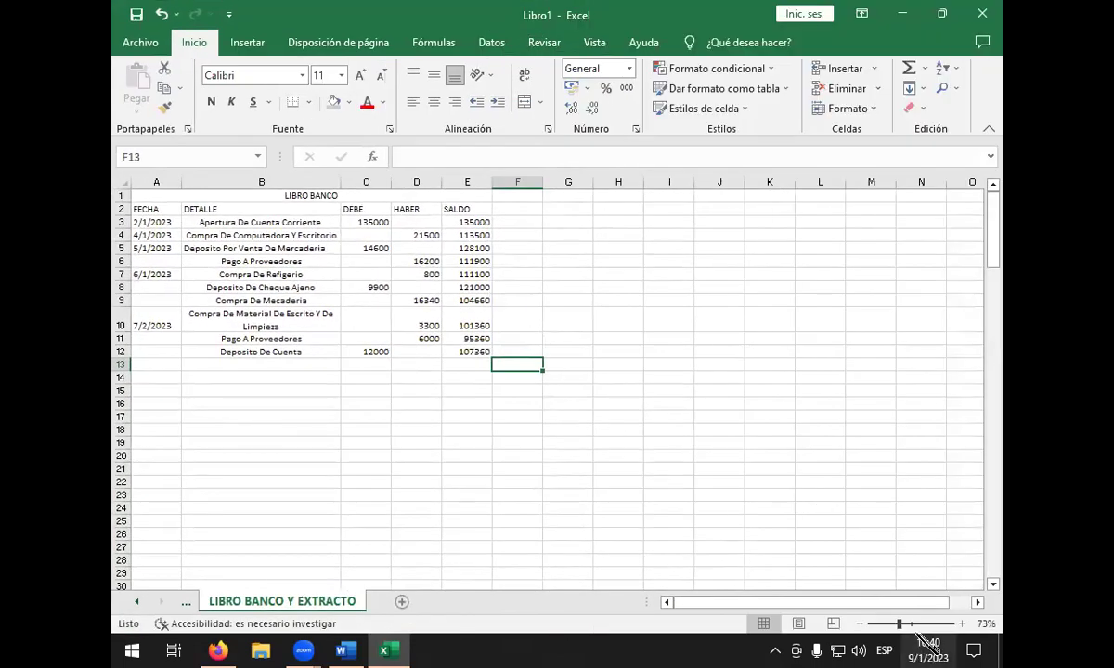
{"action": "left_click", "coordinate": [918, 632]}
{"action": "scroll", "coordinate": [556, 324], "scroll_direction": "up", "scroll_amount": 2}
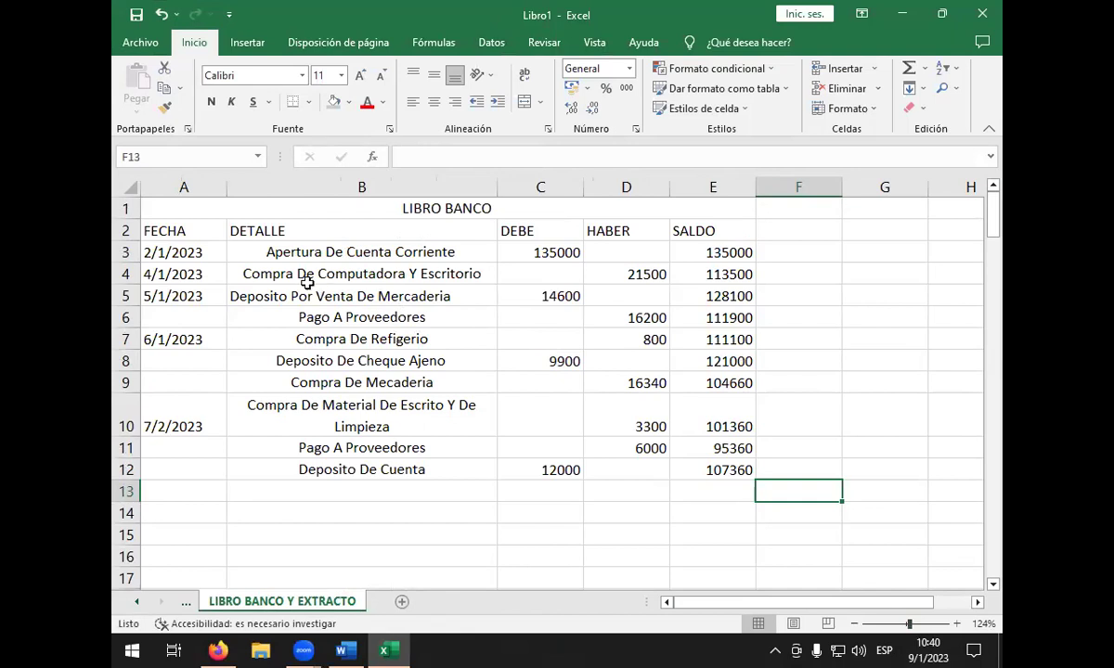
{"action": "left_click", "coordinate": [200, 319]}
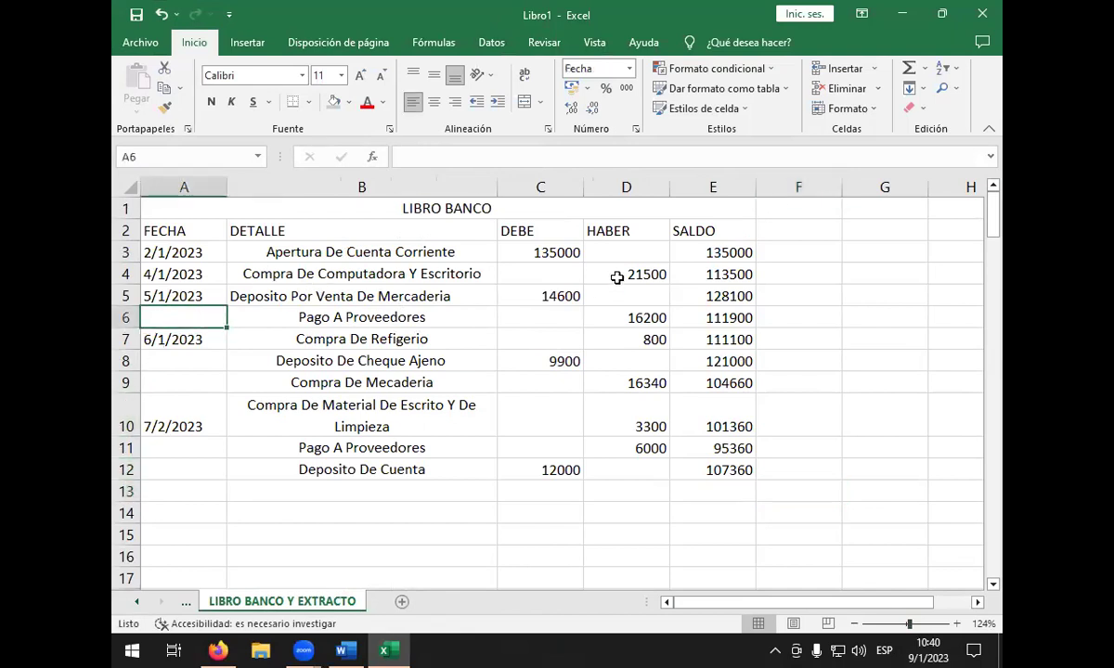
{"action": "left_click", "coordinate": [787, 271]}
{"action": "right_click", "coordinate": [785, 271]}
{"action": "key", "text": "Escape"}
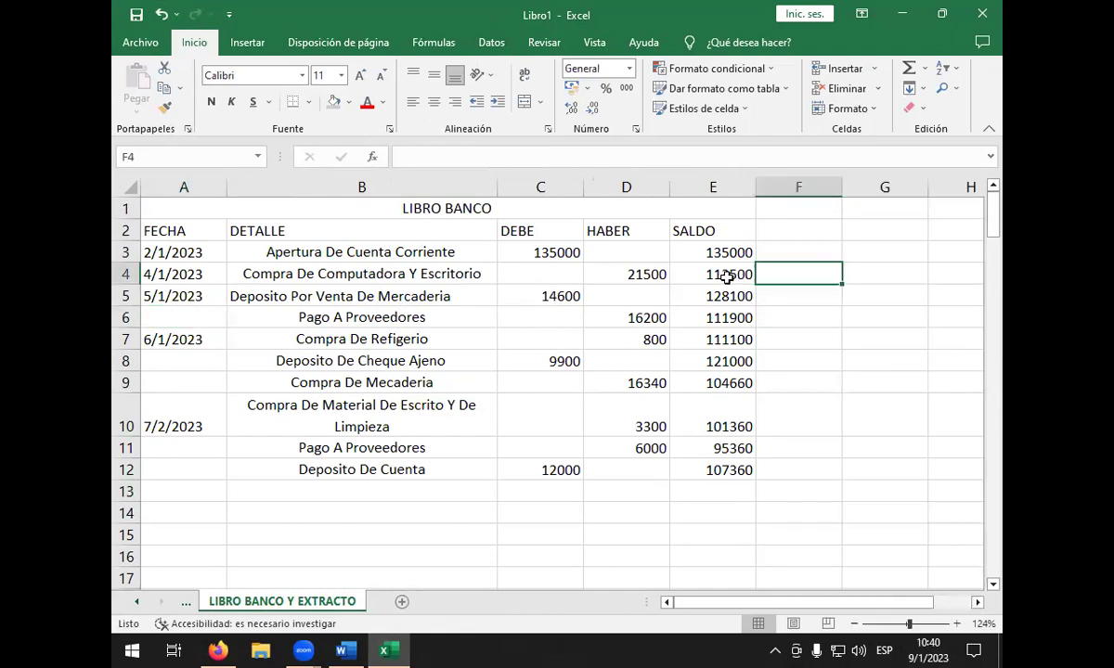
{"action": "right_click", "coordinate": [791, 274]}
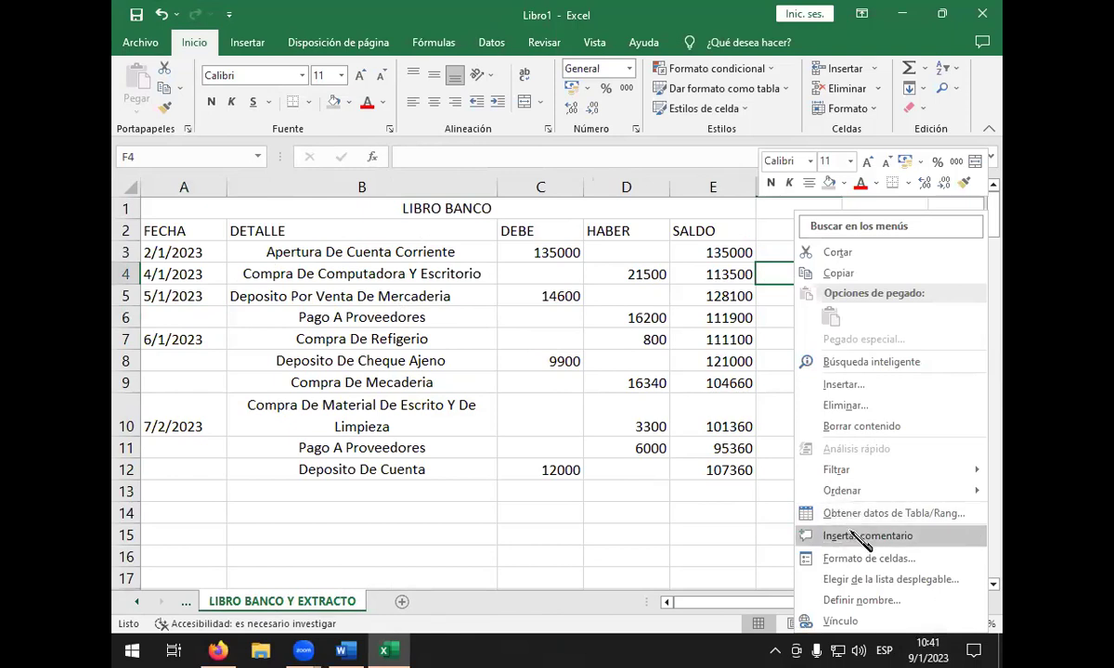
{"action": "left_click", "coordinate": [847, 384]}
{"action": "left_click", "coordinate": [755, 399]}
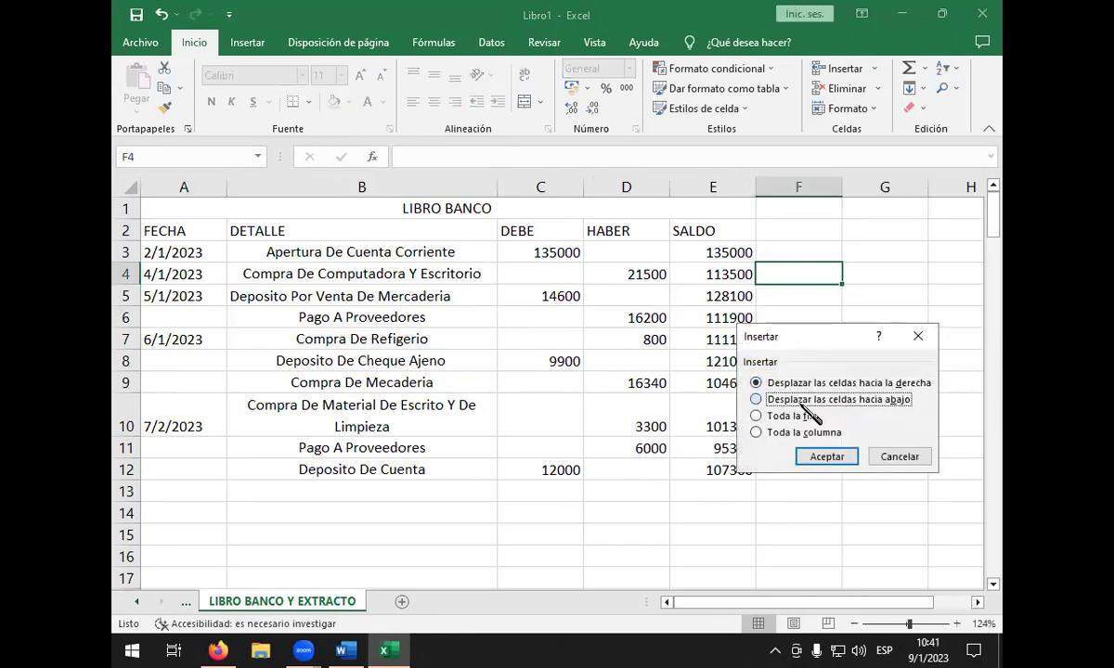
{"action": "left_click", "coordinate": [822, 457]}
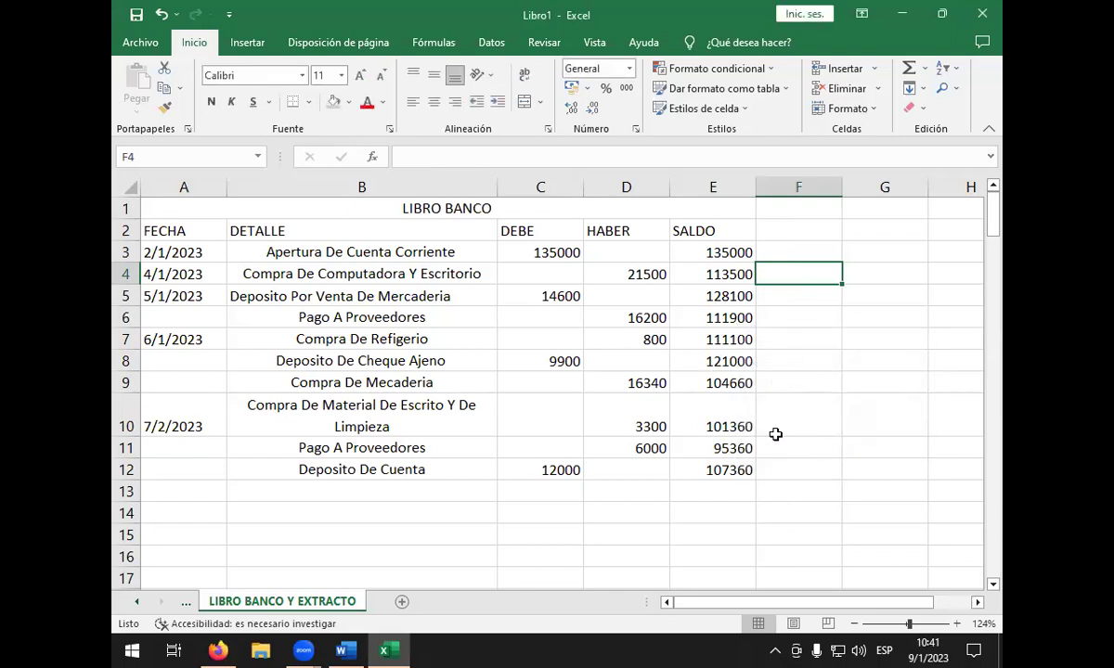
- Merge and center cells A14 to E14 below the ledger as a heading row
{"action": "scroll", "coordinate": [241, 455], "scroll_direction": "down", "scroll_amount": 1}
{"action": "left_click", "coordinate": [186, 442]}
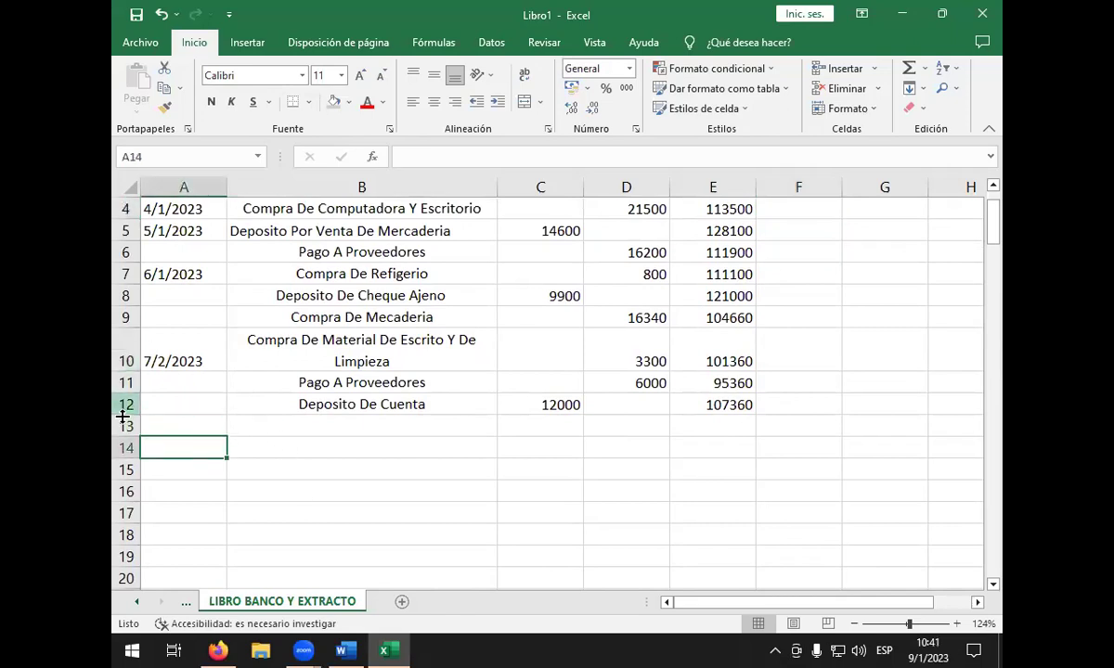
{"action": "left_click_drag", "start_coordinate": [208, 451], "coordinate": [679, 441]}
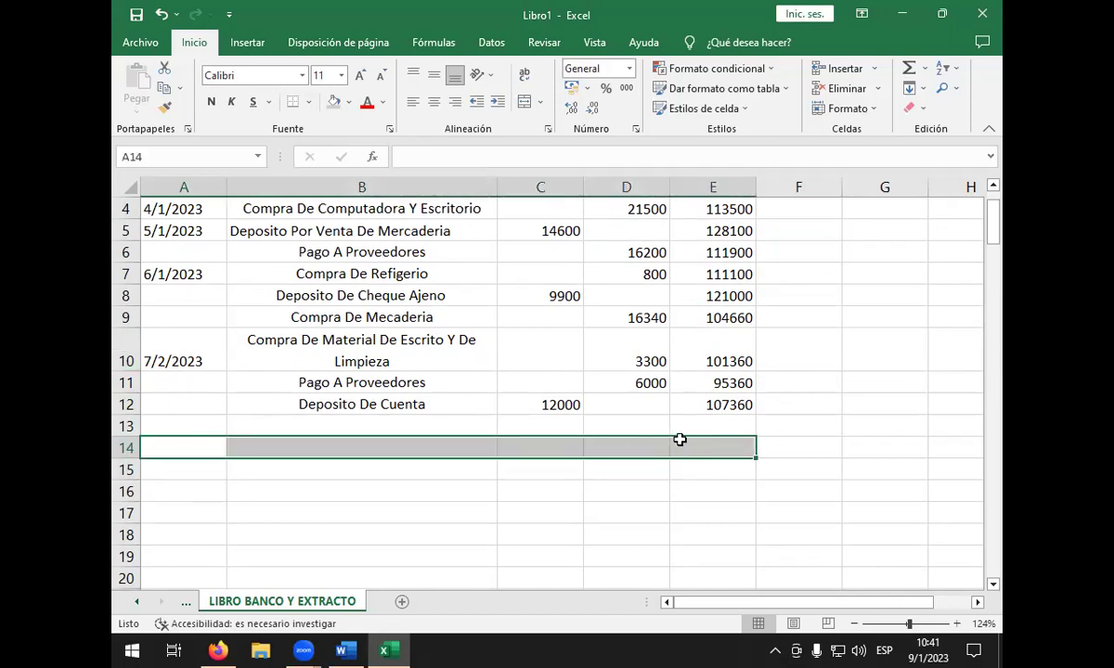
{"action": "left_click", "coordinate": [526, 103]}
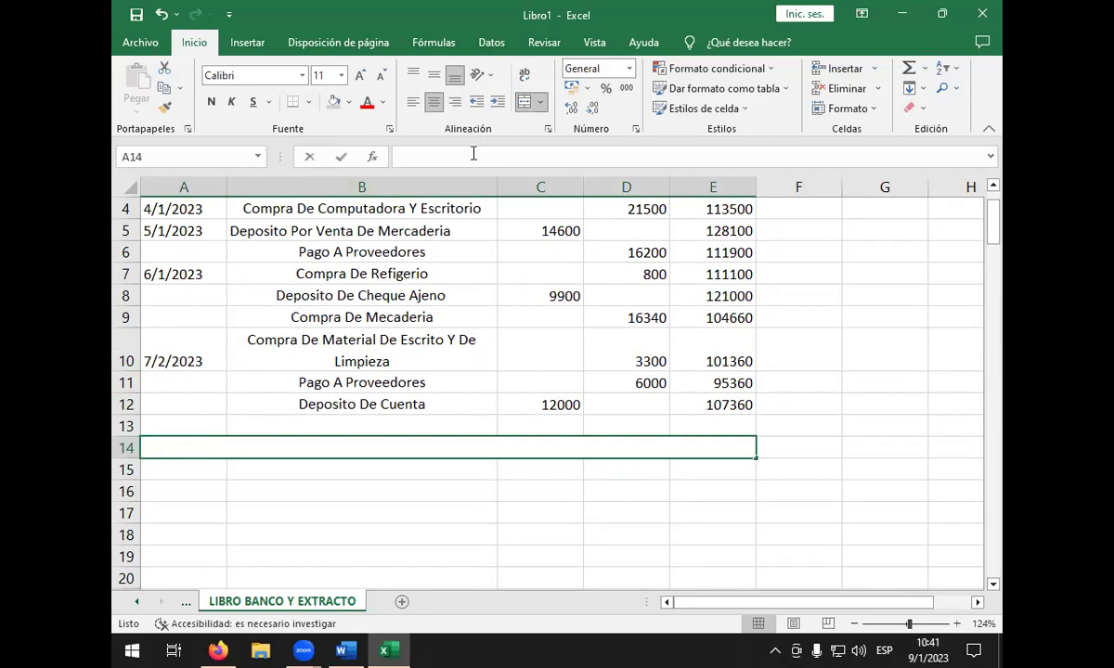
- Enter the heading "EXTRACTO BANCARIO" in merged cell A14, separating the two words with a space
{"action": "left_click", "coordinate": [457, 155]}
{"action": "type", "text": "EXTRACT"}
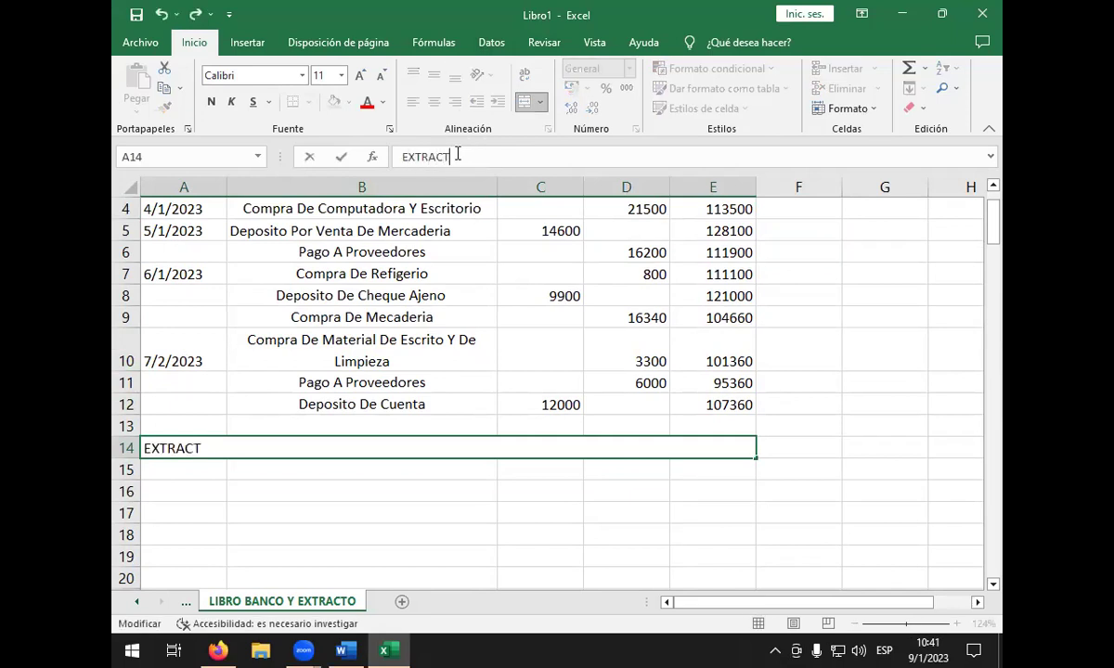
{"action": "key", "text": "BackSpace"}
{"action": "type", "text": "R"}
{"action": "key", "text": "BackSpace"}
{"action": "type", "text": "TOBANCARIO"}
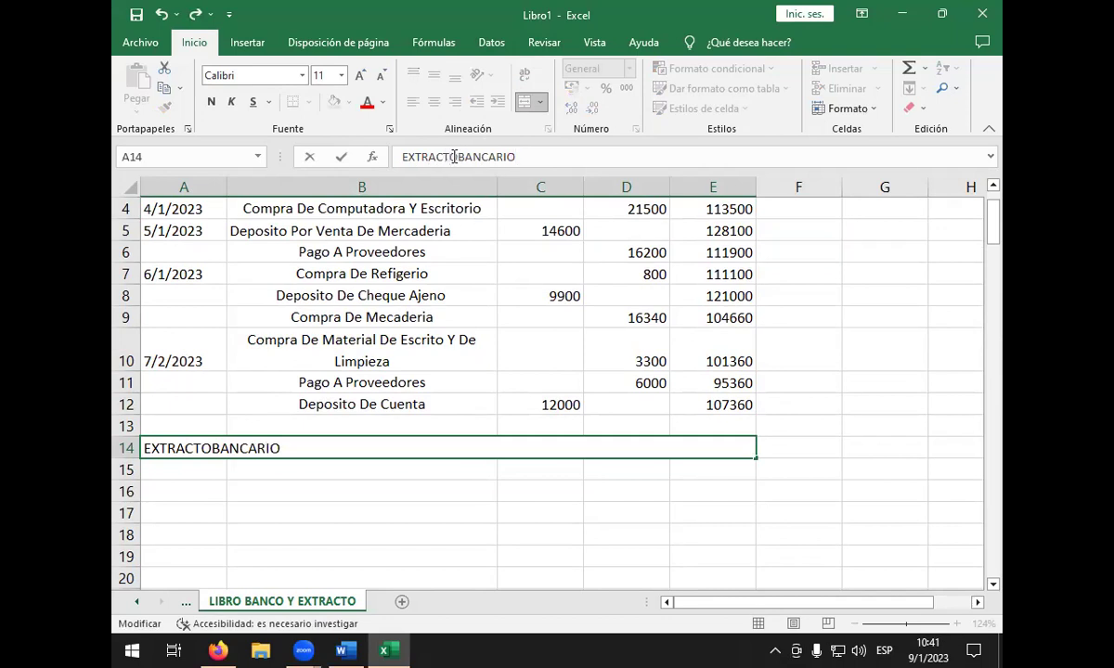
{"action": "key", "text": "Left"}
{"action": "key", "text": "Left"}
{"action": "key", "text": "Left"}
{"action": "key", "text": "Left"}
{"action": "key", "text": "Left"}
{"action": "key", "text": "Left"}
{"action": "key", "text": "Left"}
{"action": "key", "text": "BackSpace"}
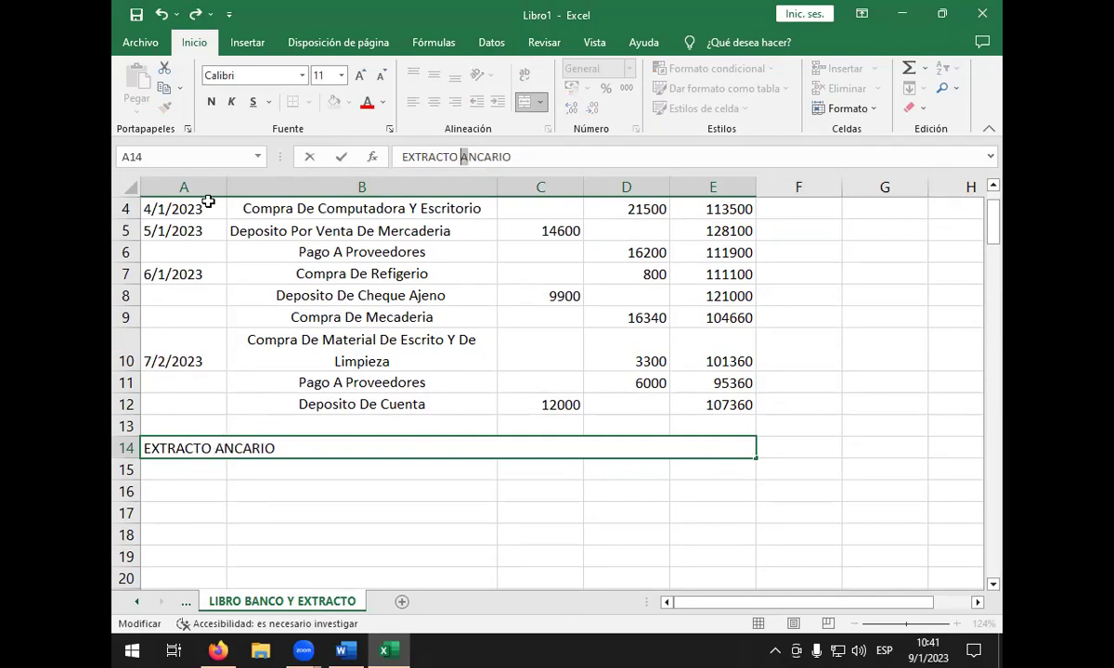
{"action": "key", "text": "Return"}
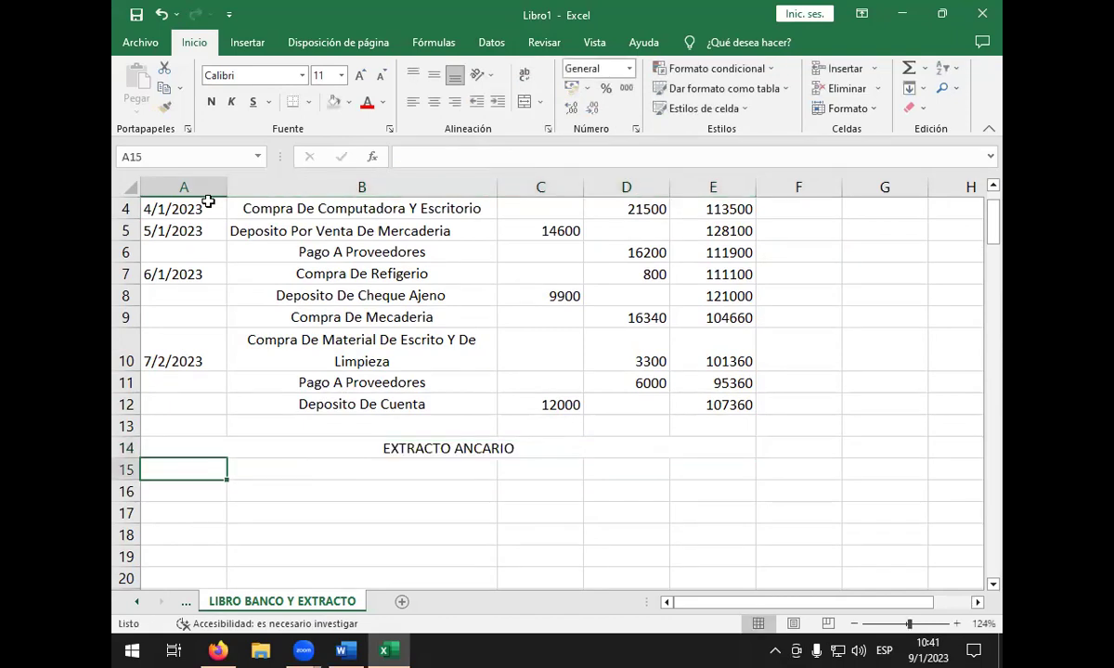
- Correct the misspelled second word of the row 14 heading to "BANCARIO"
{"action": "left_click", "coordinate": [529, 439]}
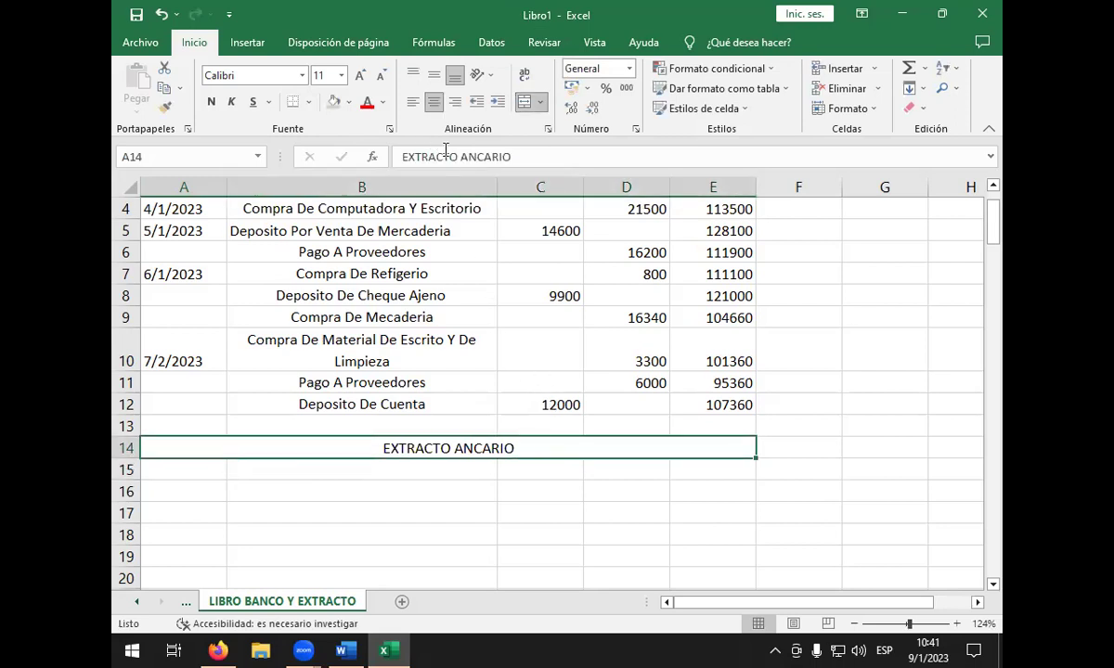
{"action": "left_click", "coordinate": [457, 157]}
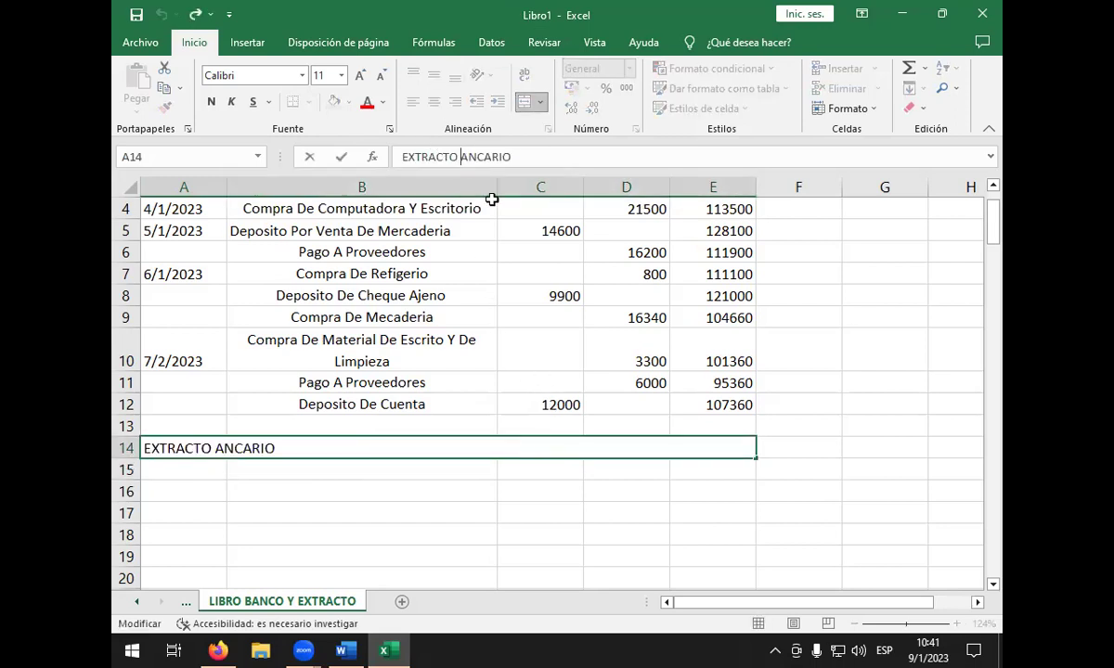
{"action": "type", "text": "B"}
{"action": "key", "text": "BackSpace"}
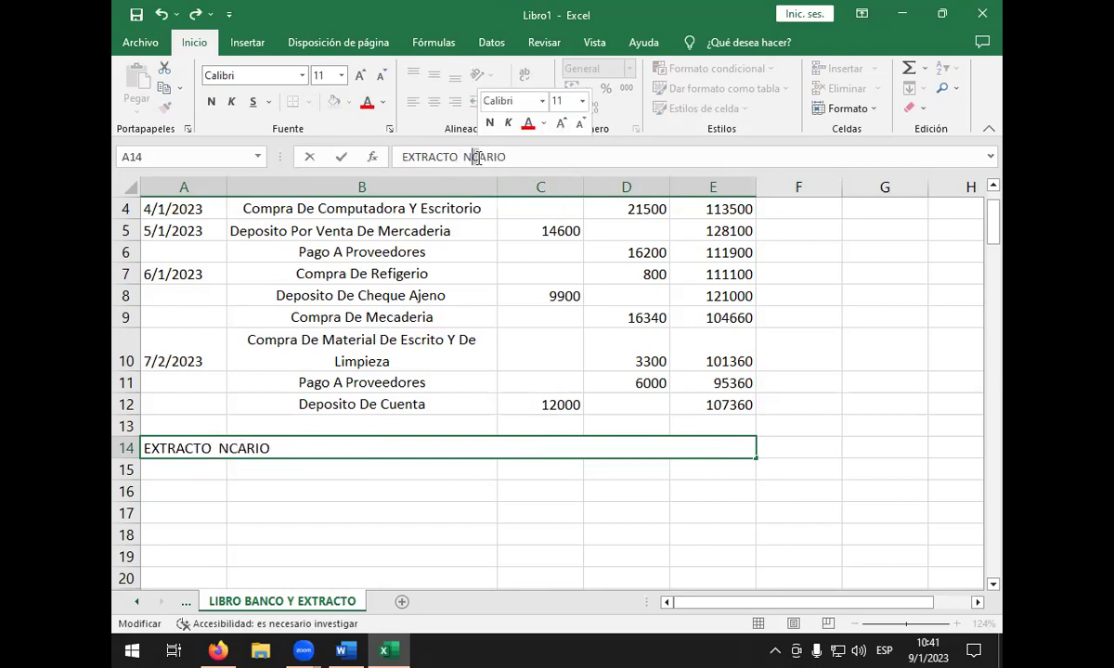
{"action": "double_click", "coordinate": [474, 160]}
{"action": "key", "text": "BackSpace"}
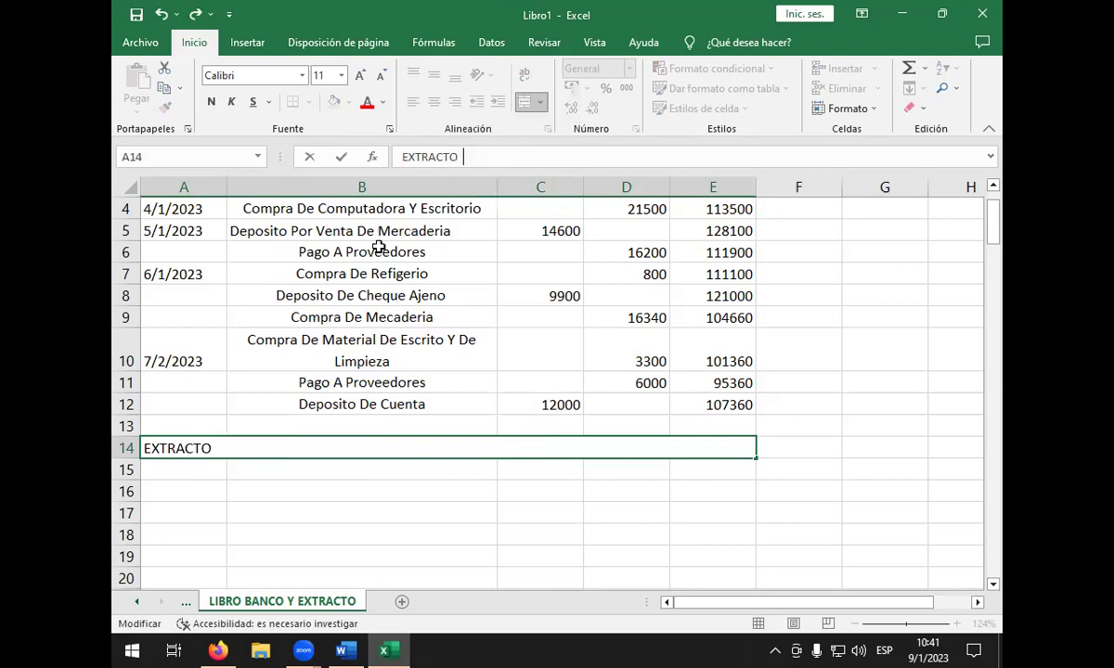
{"action": "type", "text": "B"}
{"action": "key", "text": "BackSpace"}
{"action": "type", "text": "A"}
{"action": "key", "text": "BackSpace"}
{"action": "type", "text": "BANCARIO"}
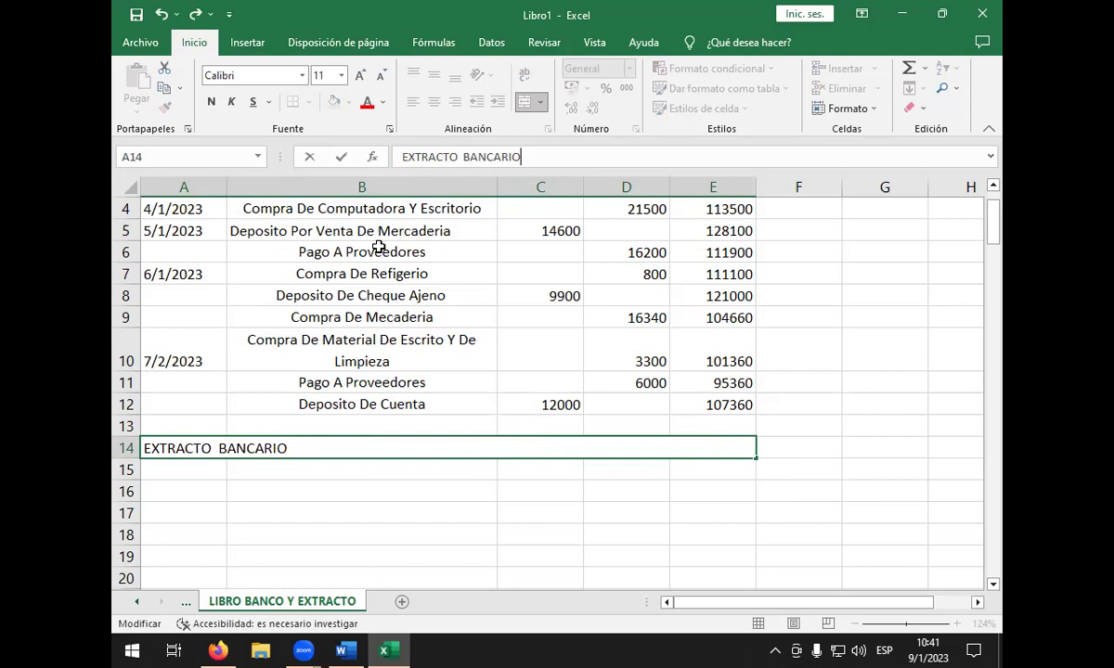
{"action": "key", "text": "Return"}
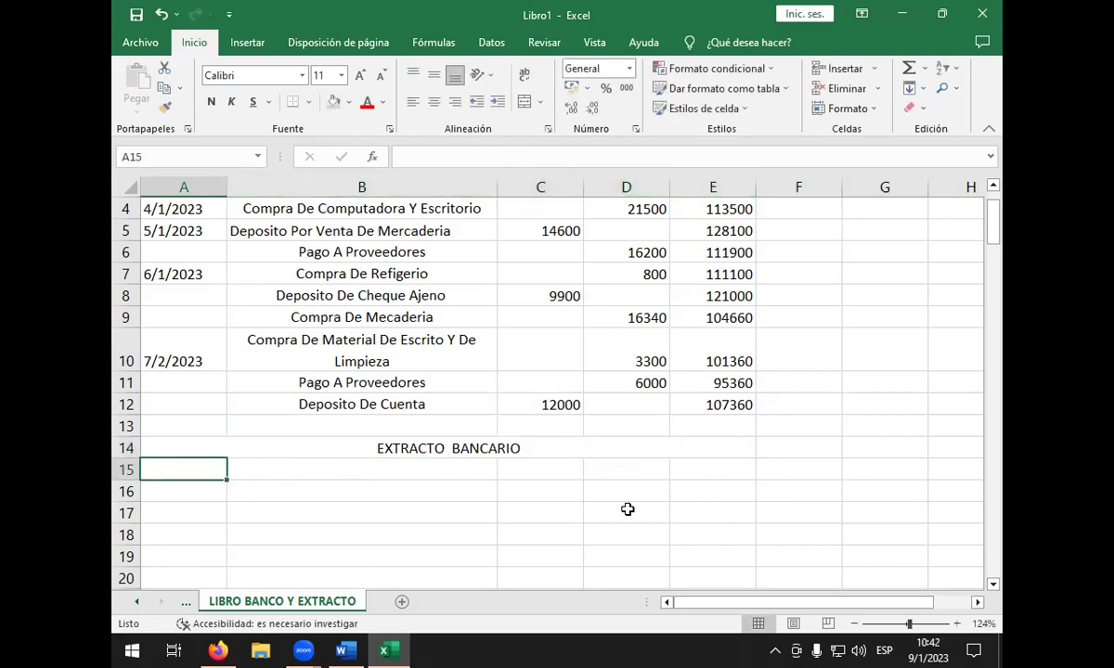
- Place the Excel window side by side with the Word document and reduce the sheet zoom to 86%
{"action": "scroll", "coordinate": [732, 295], "scroll_direction": "up", "scroll_amount": 1}
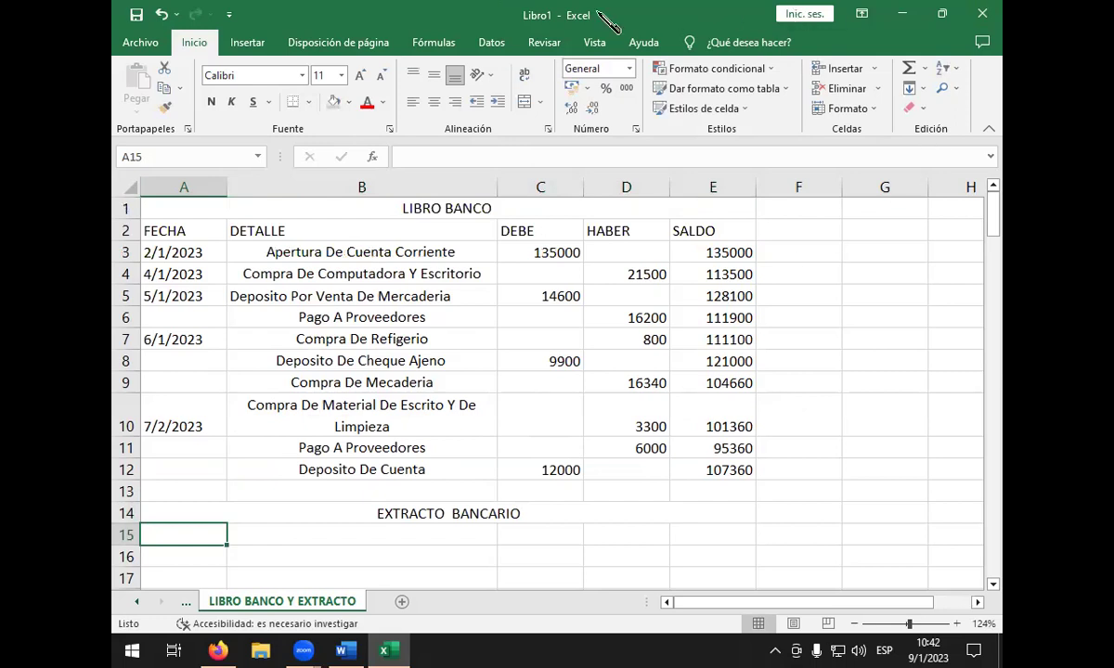
{"action": "key", "text": "super+Left"}
{"action": "left_click_drag", "start_coordinate": [453, 623], "coordinate": [446, 626]}
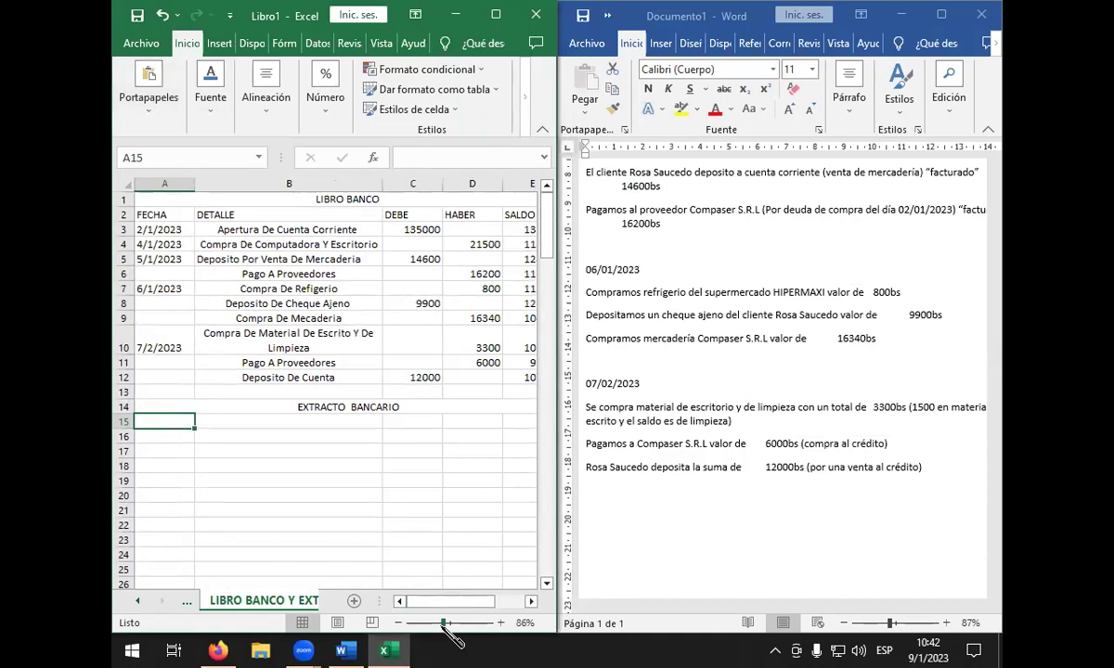
- Copy the LIBRO BANCO column headings in A2:E2 into row 15 beneath the EXTRACTO BANCARIO heading
{"action": "left_click_drag", "start_coordinate": [444, 624], "coordinate": [440, 623]}
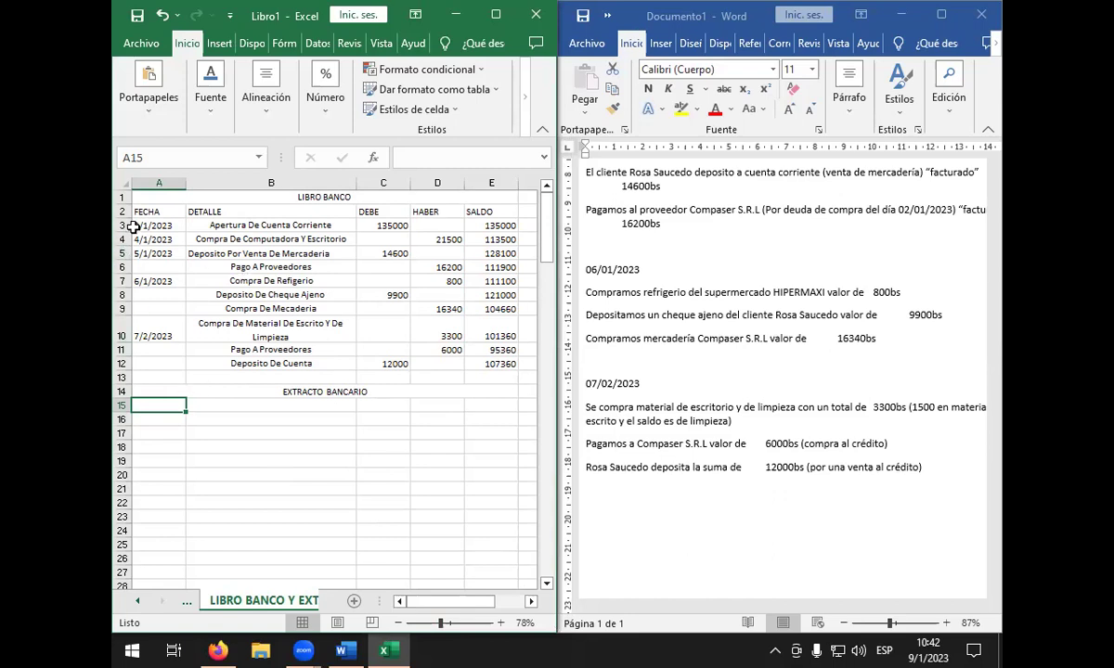
{"action": "left_click_drag", "start_coordinate": [140, 212], "coordinate": [492, 205]}
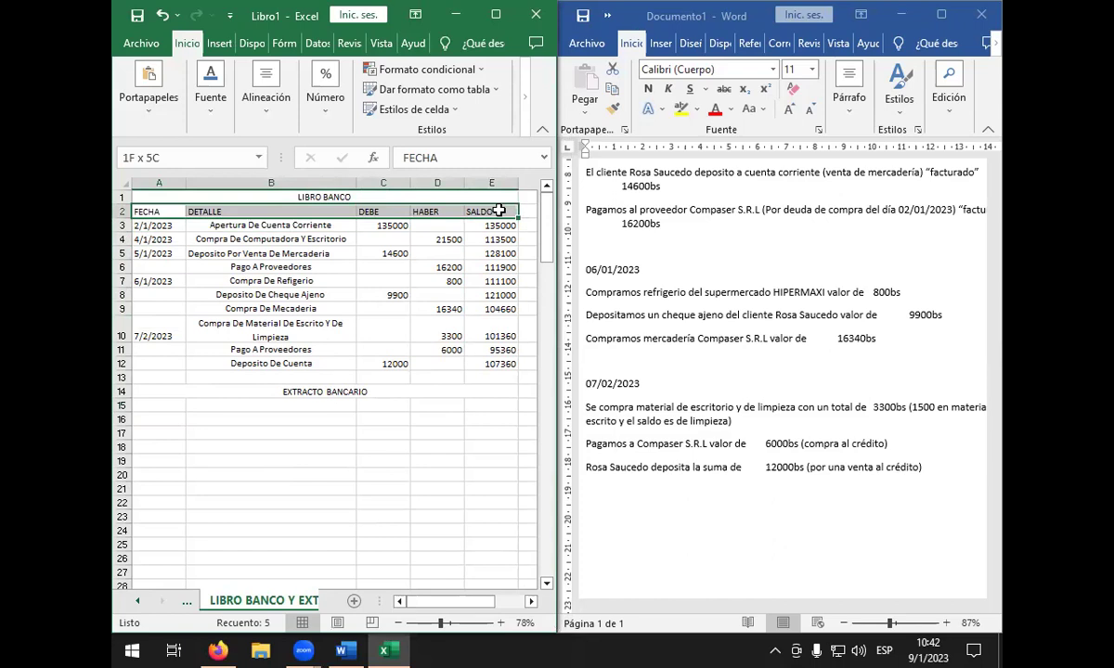
{"action": "key", "text": "ctrl+c"}
{"action": "key", "text": "ctrl+q"}
{"action": "left_click", "coordinate": [148, 406]}
{"action": "key", "text": "ctrl+v"}
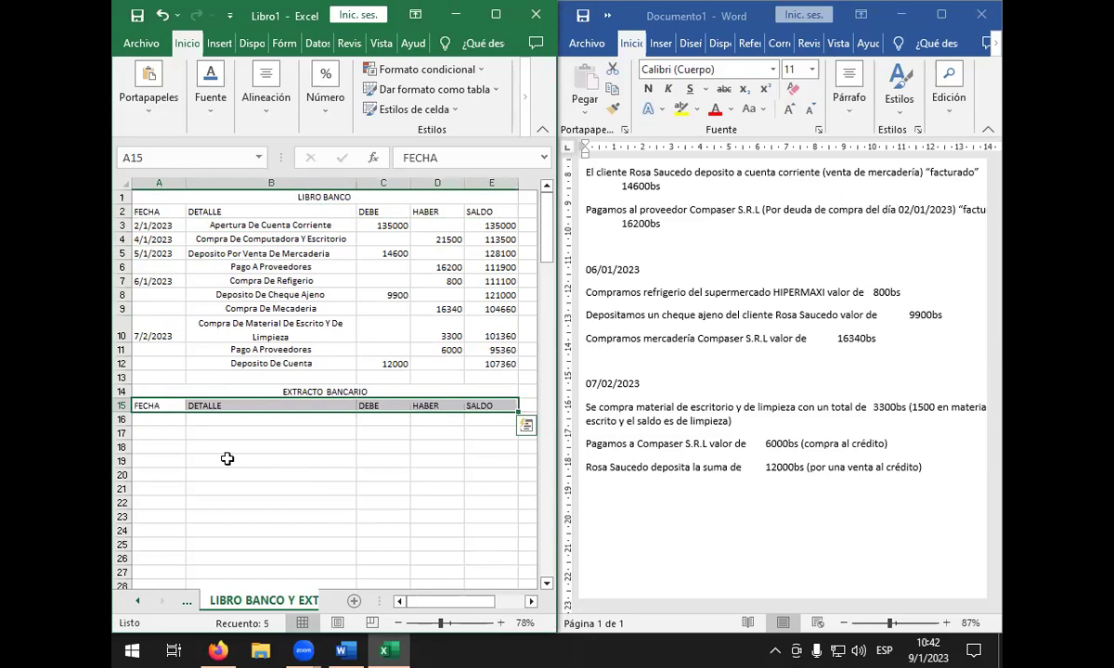
{"action": "left_click", "coordinate": [175, 418]}
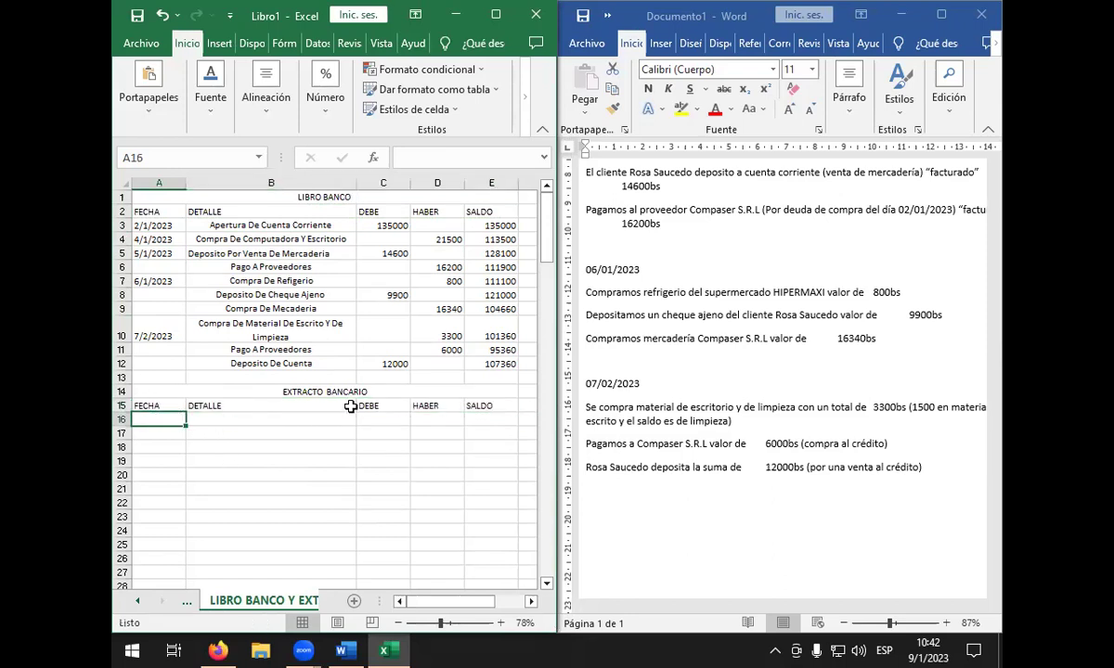
- Move the column headings in A15:E15 down one row to row 16
{"action": "left_click_drag", "start_coordinate": [150, 410], "coordinate": [409, 391]}
{"action": "left_click_drag", "start_coordinate": [472, 405], "coordinate": [130, 406]}
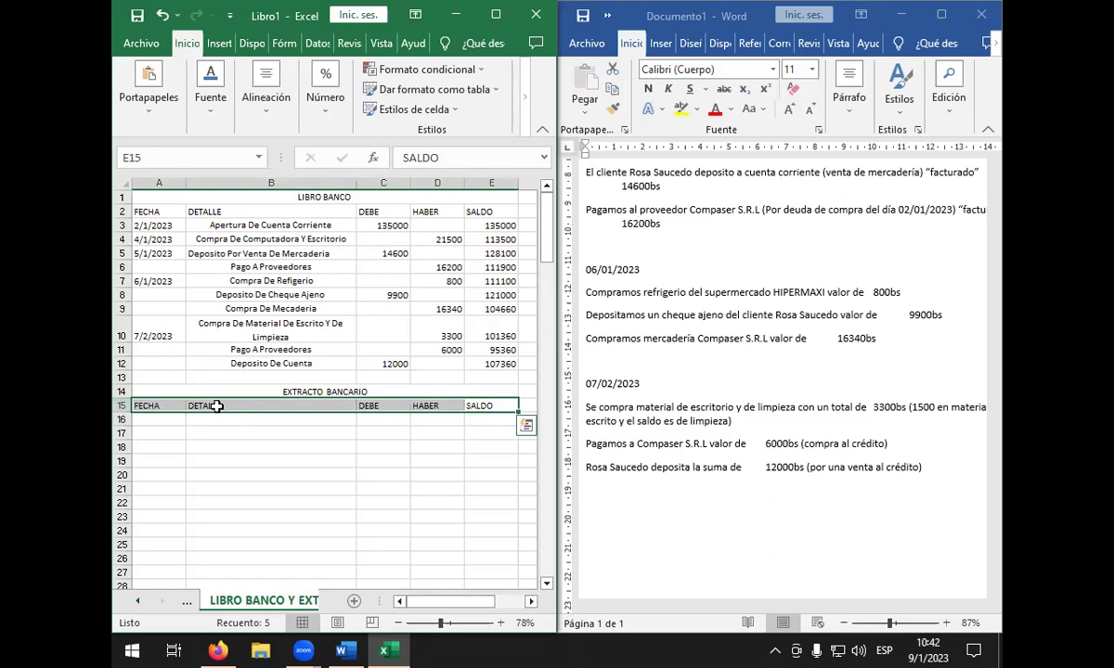
{"action": "left_click_drag", "start_coordinate": [220, 412], "coordinate": [223, 422]}
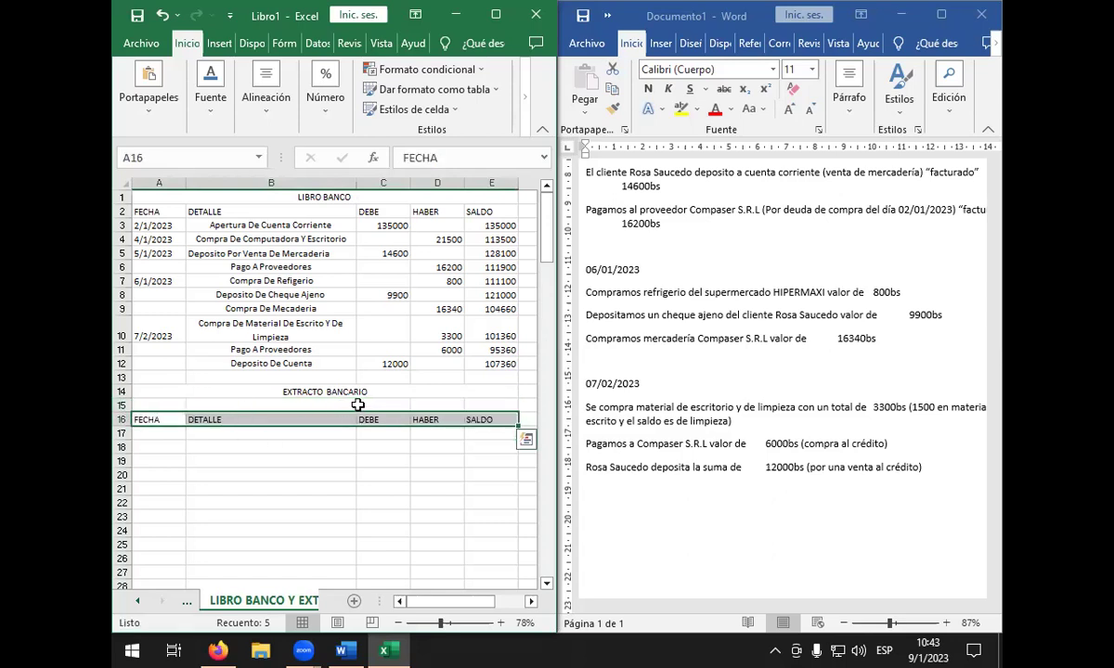
- Try the label RETIRO and its replacement DEPOSITO in cell C15 above the DEBE heading
{"action": "left_click", "coordinate": [375, 406]}
{"action": "type", "text": "r"}
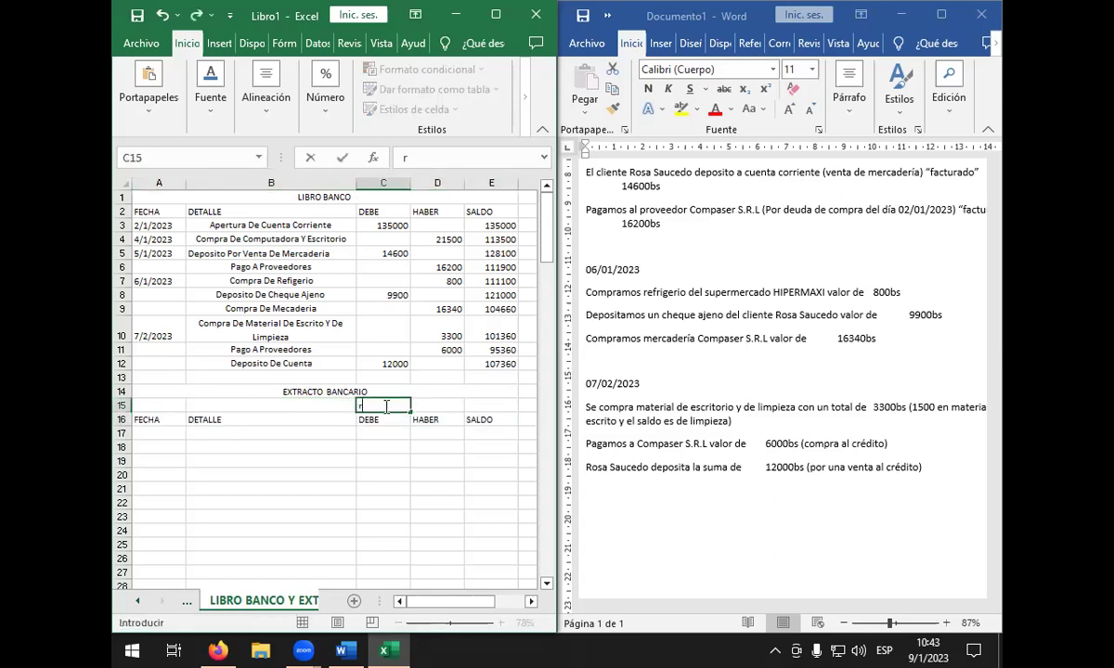
{"action": "type", "text": "RETIRO"}
{"action": "key", "text": "Tab"}
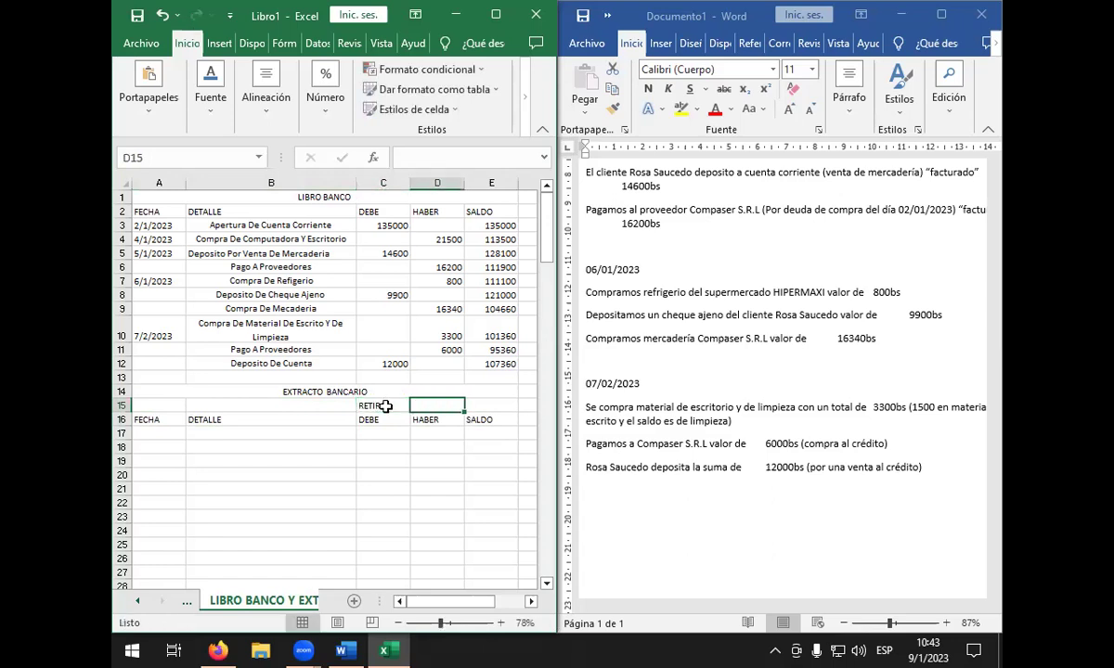
{"action": "left_click", "coordinate": [385, 406]}
{"action": "type", "text": "DEBE"}
{"action": "type", "text": "P"}
{"action": "type", "text": "OSITO"}
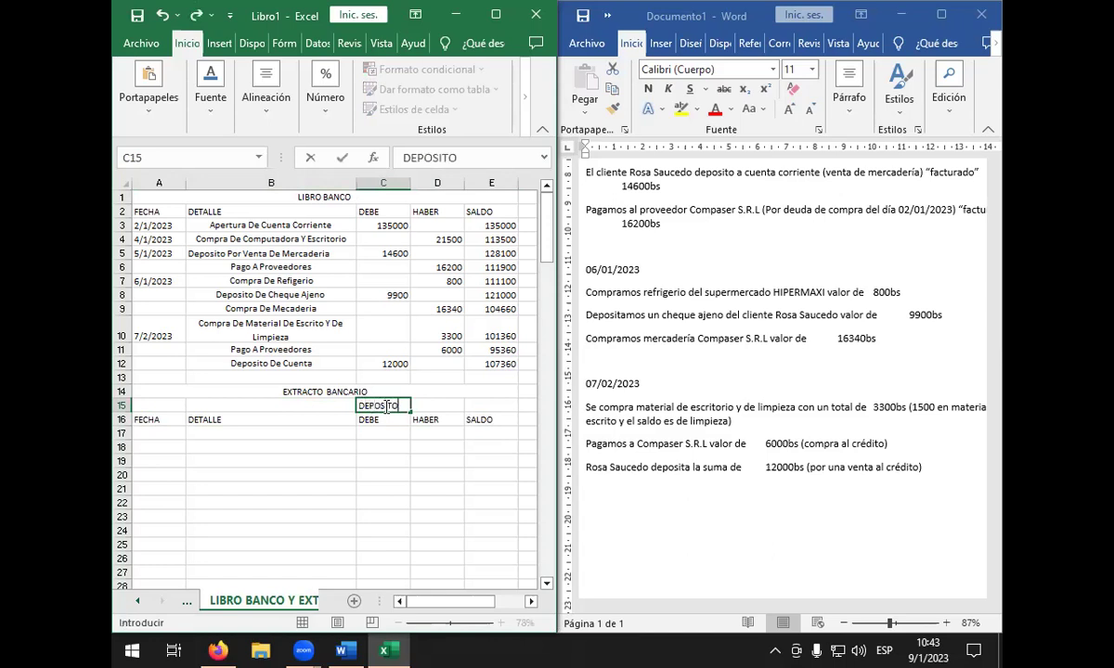
{"action": "key", "text": "Return"}
- Label cell C15 above DEBE as RETIRO and cell D15 above HABER as DEPOSITO
{"action": "left_click", "coordinate": [385, 405]}
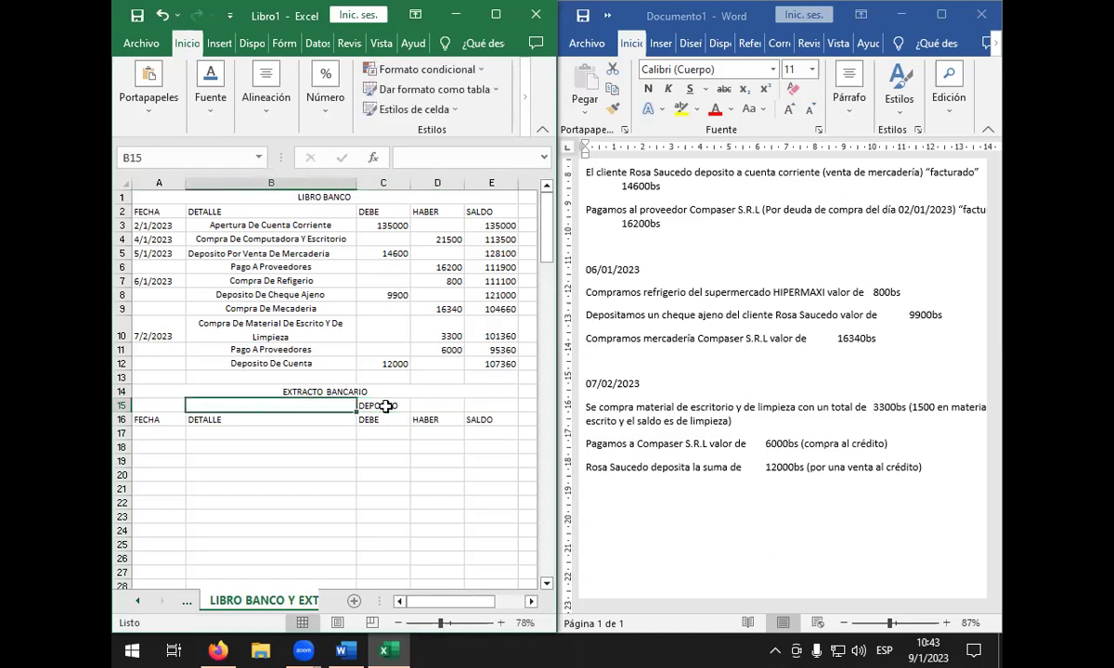
{"action": "key", "text": "BackSpace"}
{"action": "type", "text": "RETIRO"}
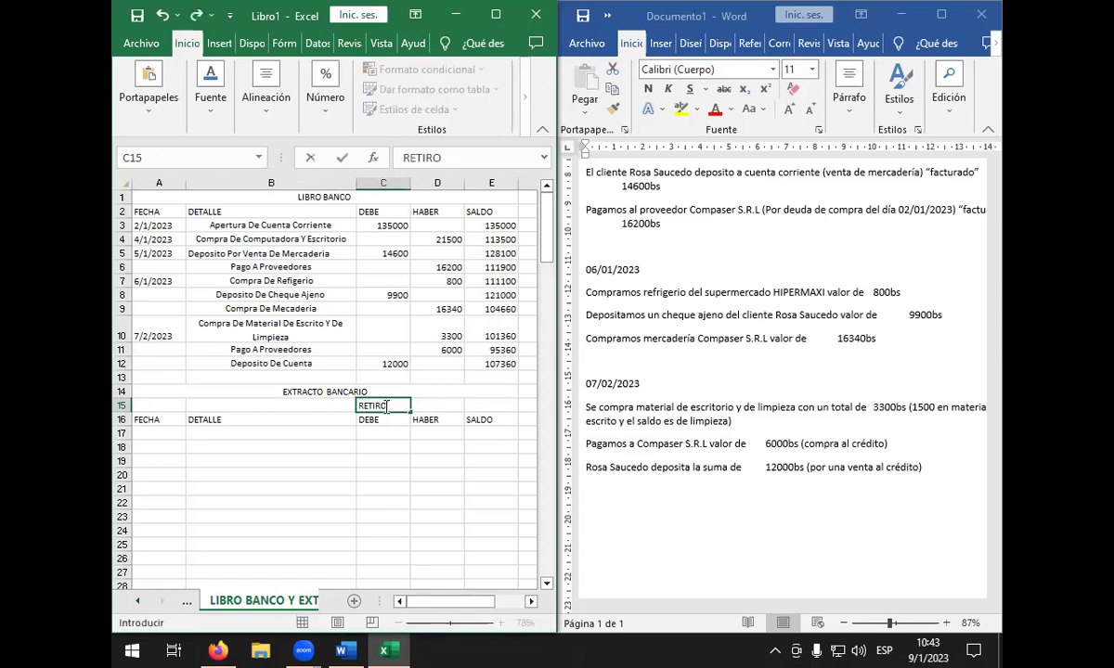
{"action": "key", "text": "Tab"}
{"action": "type", "text": "DEPOSITO"}
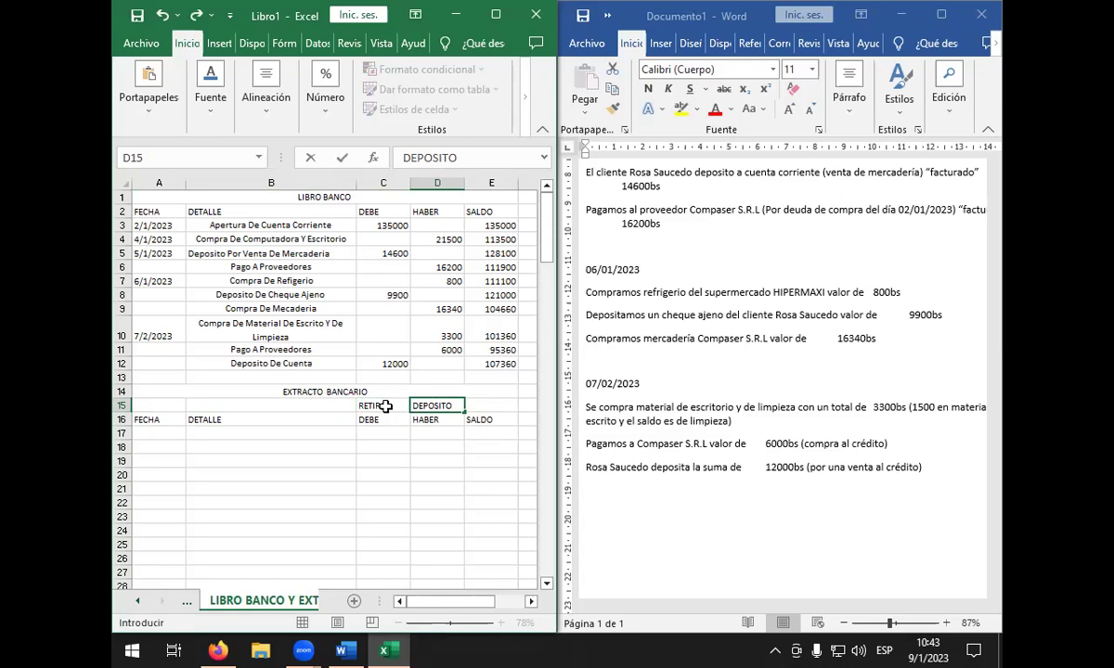
{"action": "key", "text": "Return"}
{"action": "key", "text": "Down"}
{"action": "key", "text": "Down"}
{"action": "key", "text": "Left"}
{"action": "key", "text": "Left"}
{"action": "key", "text": "Up"}
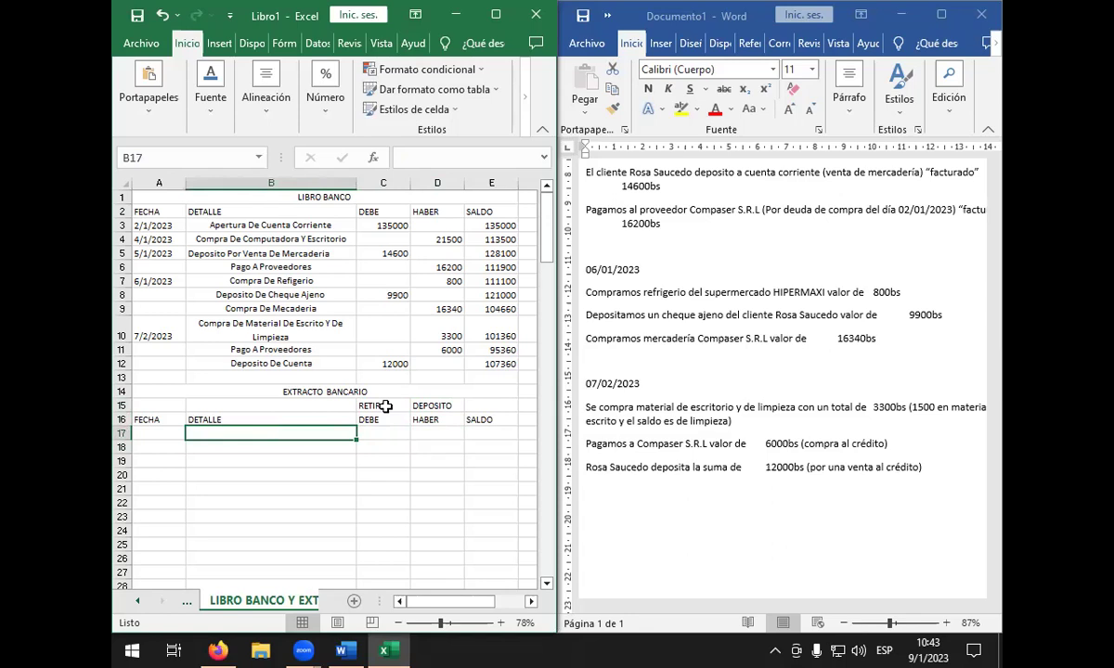
{"action": "key", "text": "Left"}
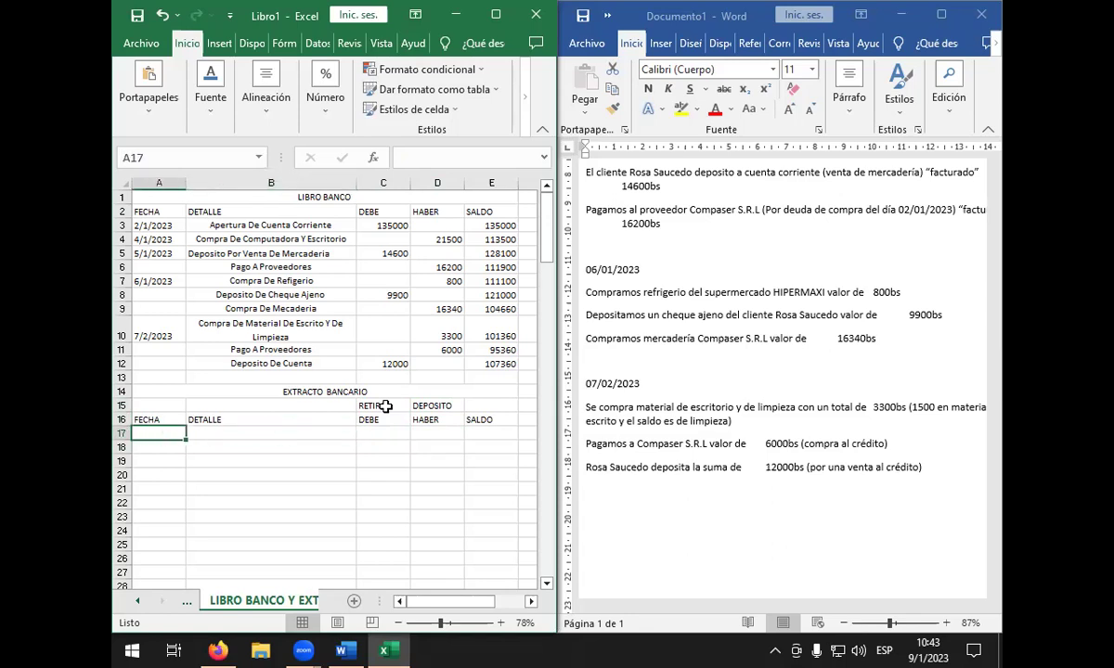
{"action": "key", "text": "Right"}
{"action": "key", "text": "Right"}
{"action": "key", "text": "Left"}
{"action": "key", "text": "Left"}
{"action": "left_click", "coordinate": [940, 13]}
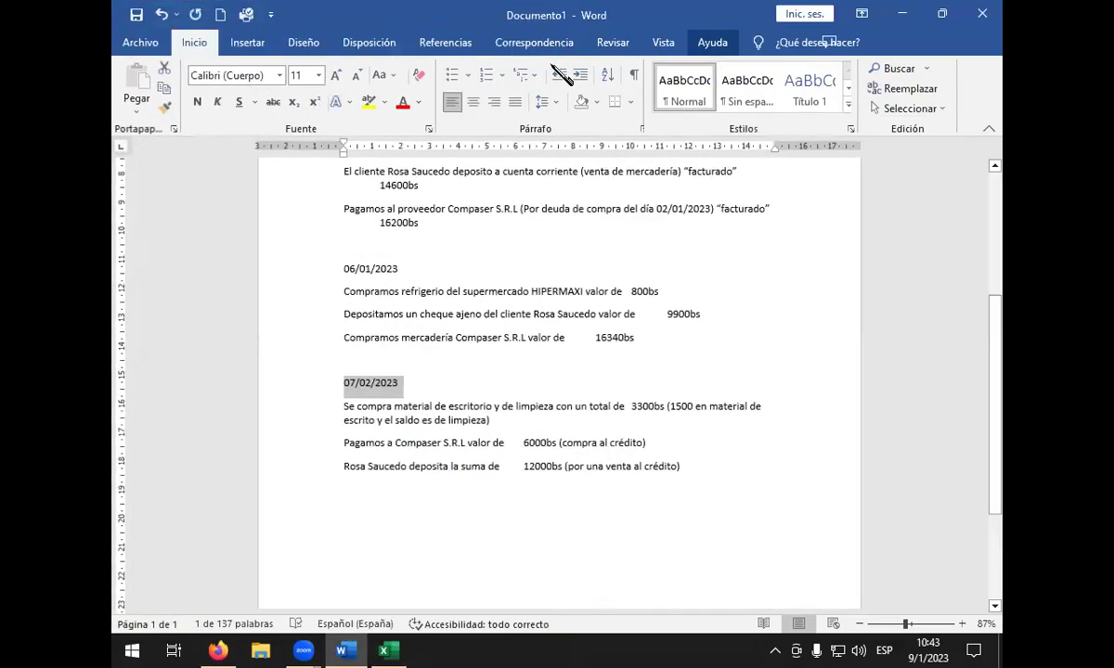
{"action": "left_click", "coordinate": [136, 14]}
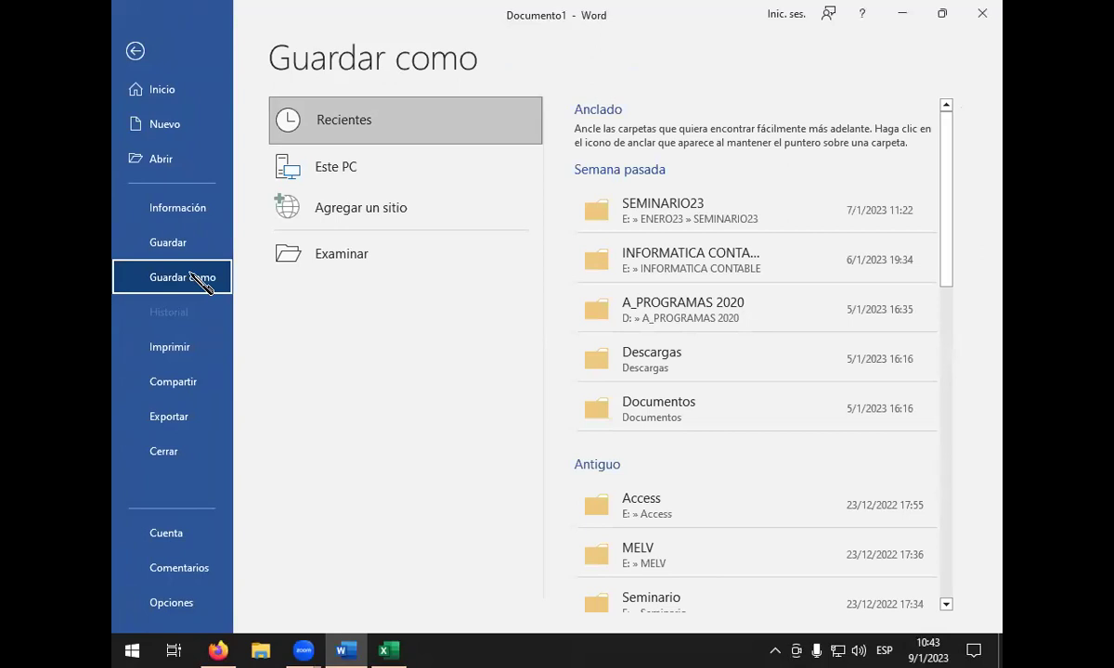
{"action": "left_click", "coordinate": [386, 174]}
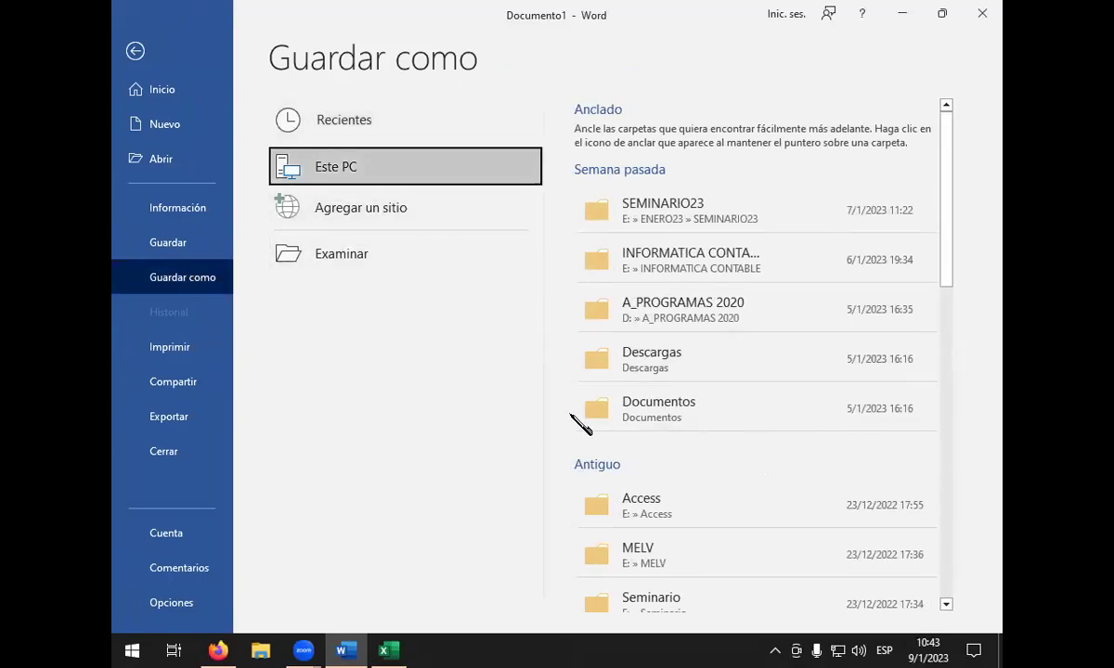
{"action": "scroll", "coordinate": [649, 278], "scroll_direction": "down", "scroll_amount": 8}
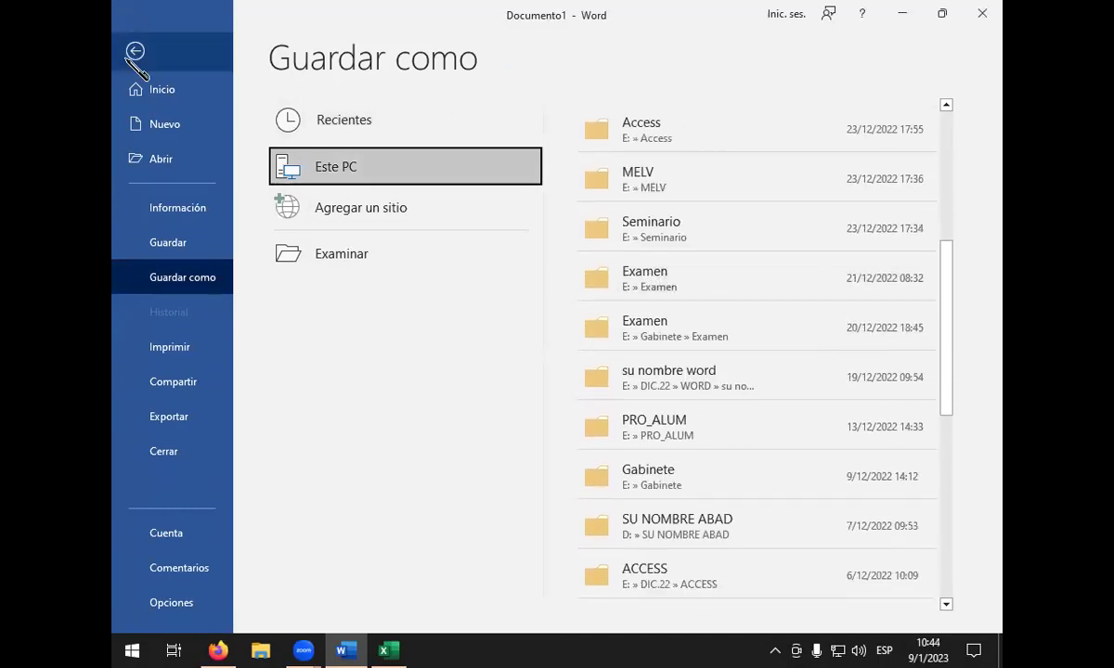
{"action": "left_click", "coordinate": [136, 51]}
- Save the Word document in the Escritorio folder as ENUNCIADO while closing it
{"action": "left_click", "coordinate": [984, 15]}
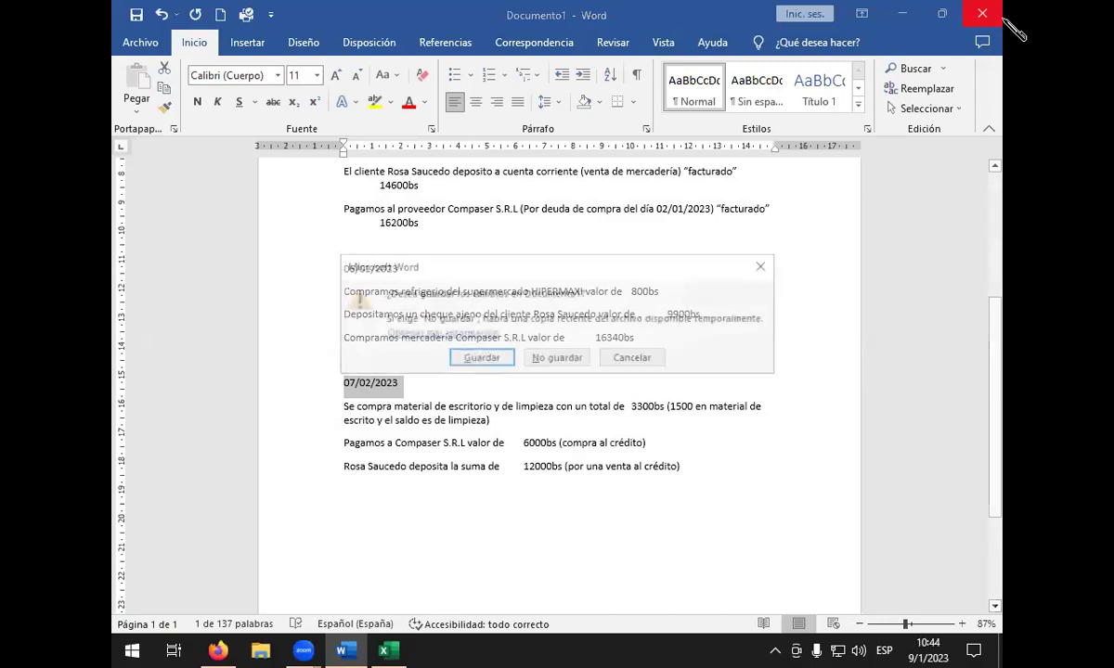
{"action": "left_click", "coordinate": [476, 425]}
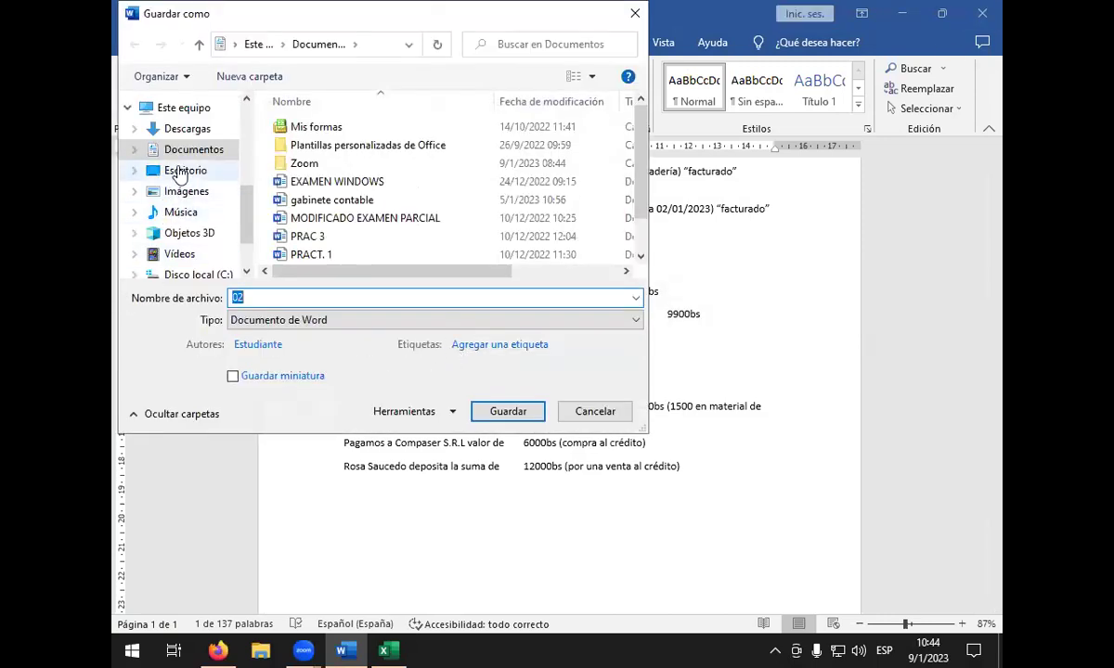
{"action": "left_click", "coordinate": [181, 170]}
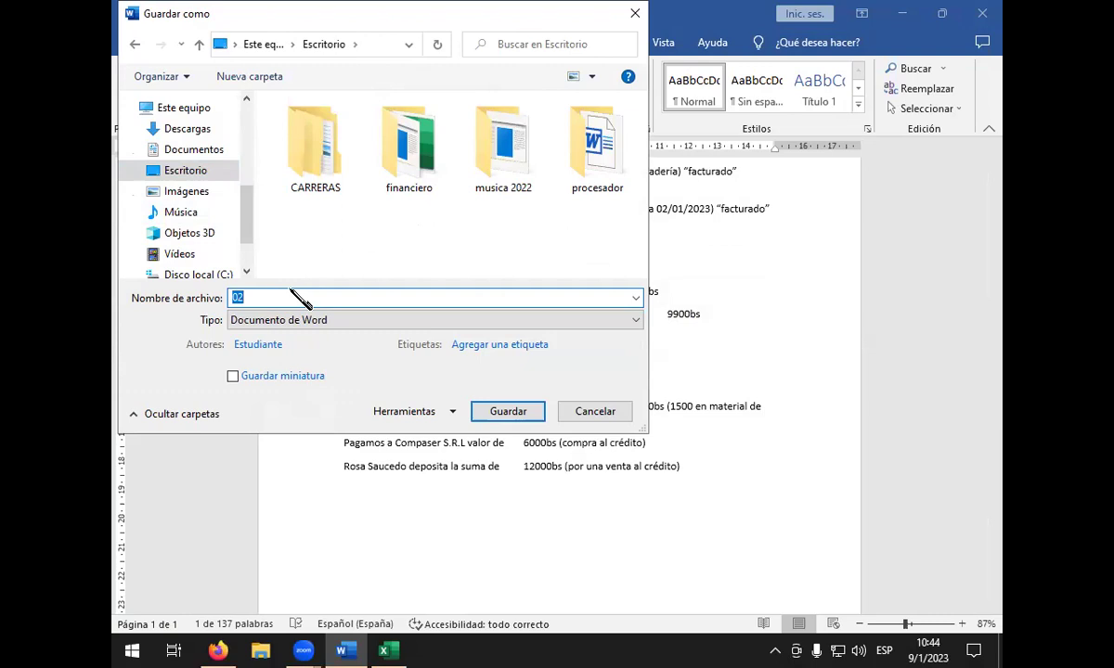
{"action": "type", "text": "e"}
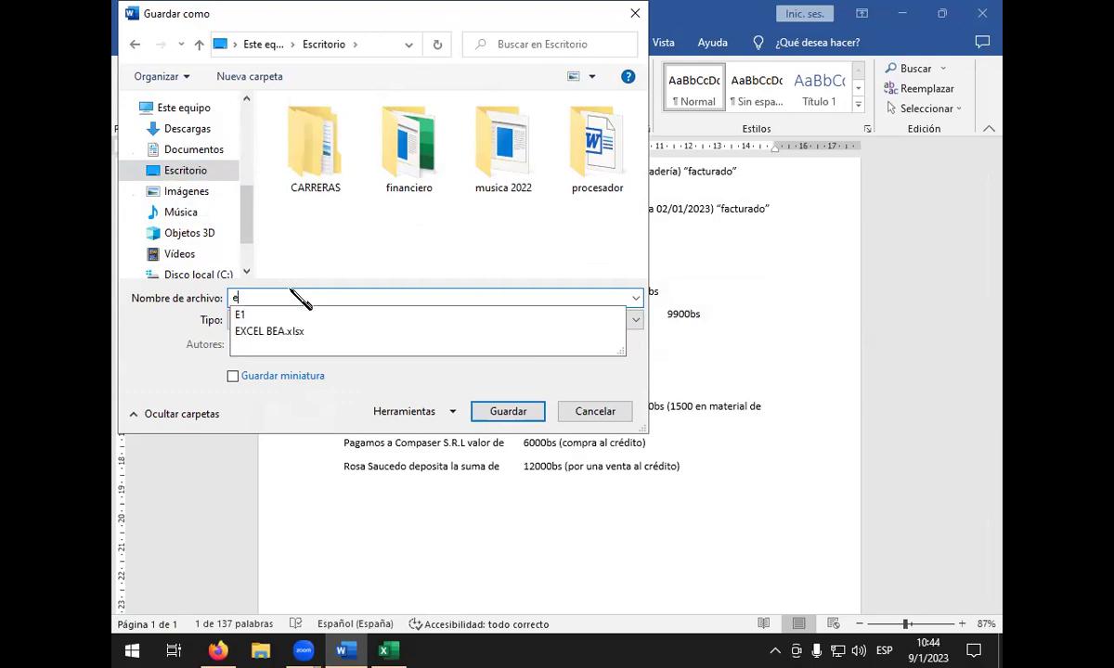
{"action": "key", "text": "BackSpace"}
{"action": "type", "text": "ENUNCIADO"}
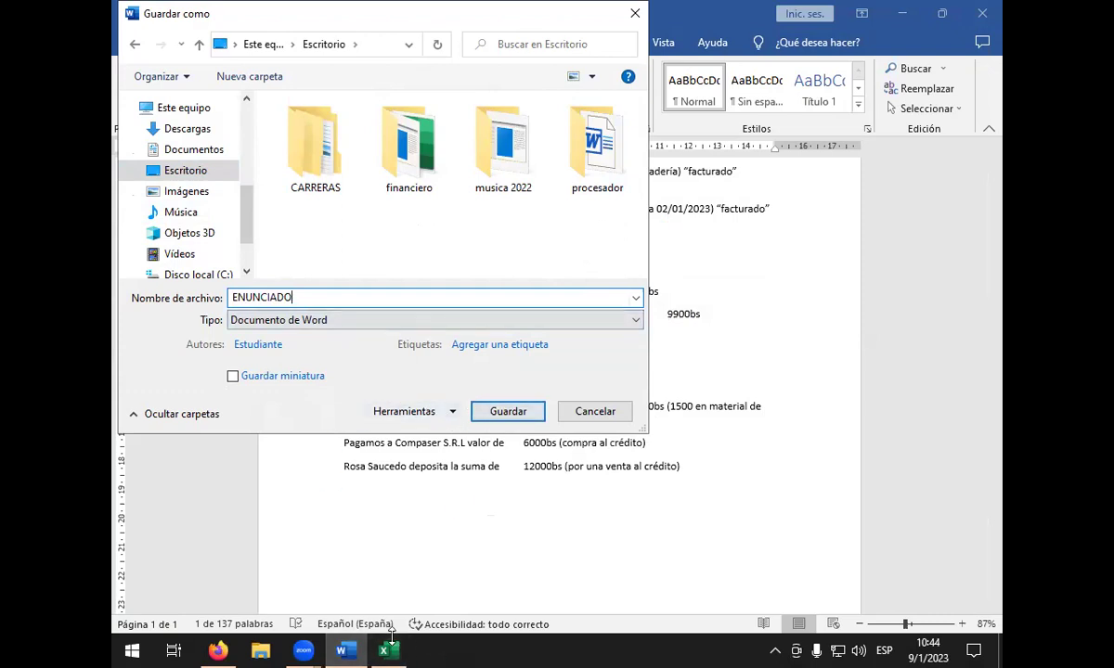
{"action": "left_click", "coordinate": [504, 420]}
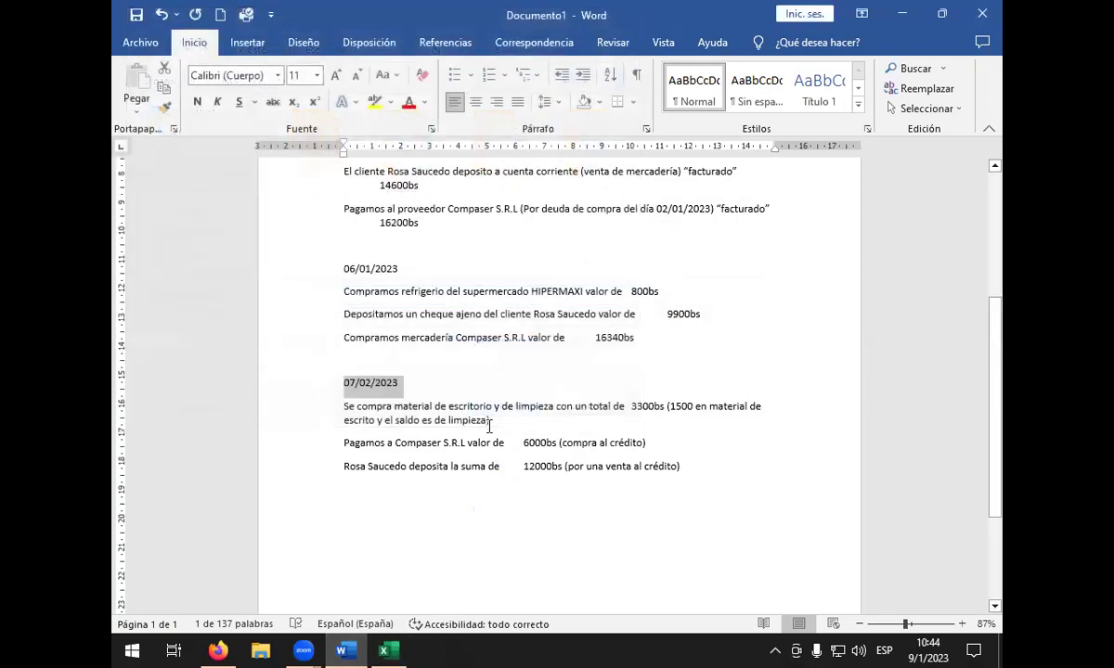
{"action": "left_click", "coordinate": [980, 15]}
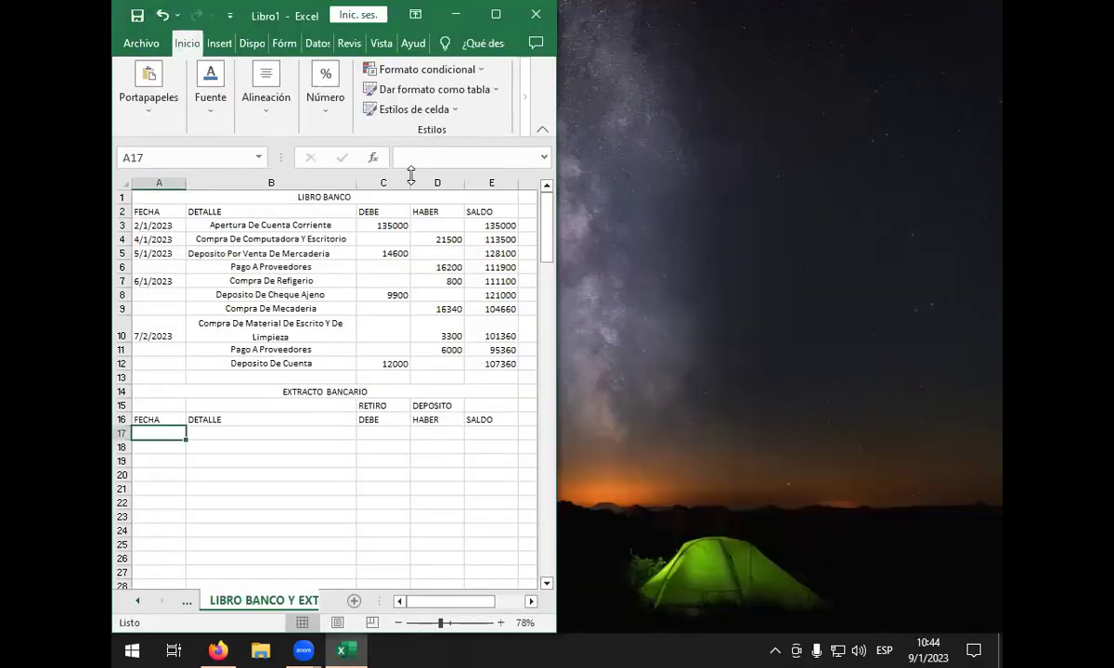
- Maximize the workbook window and fill the FECHA heading cell A2 with standard yellow
{"action": "left_click", "coordinate": [497, 15]}
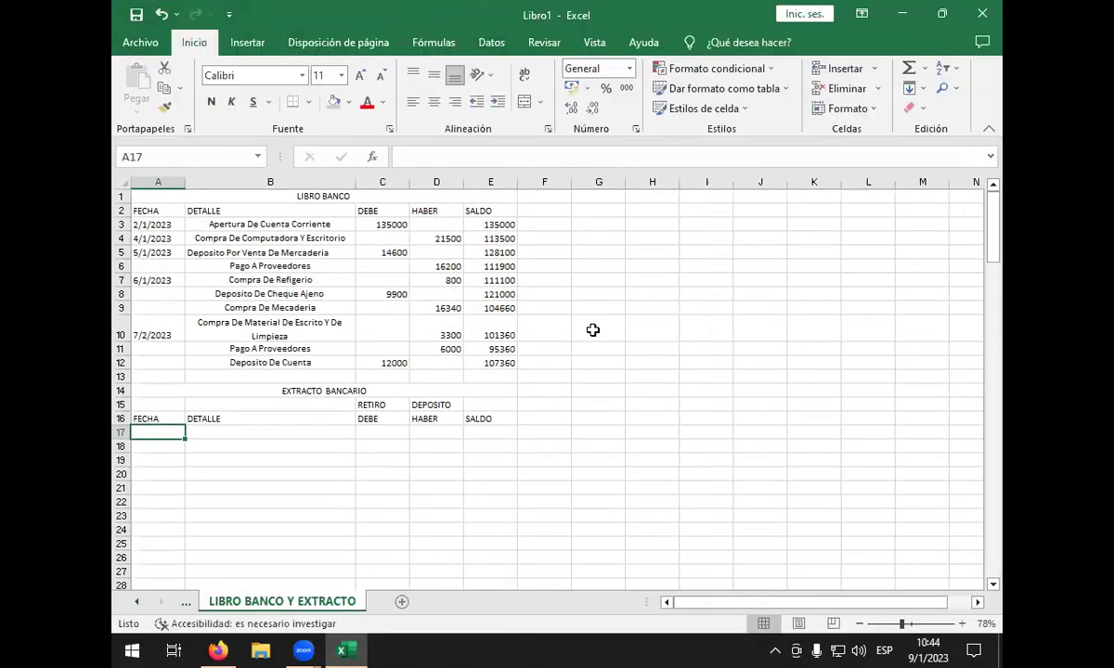
{"action": "left_click", "coordinate": [910, 624]}
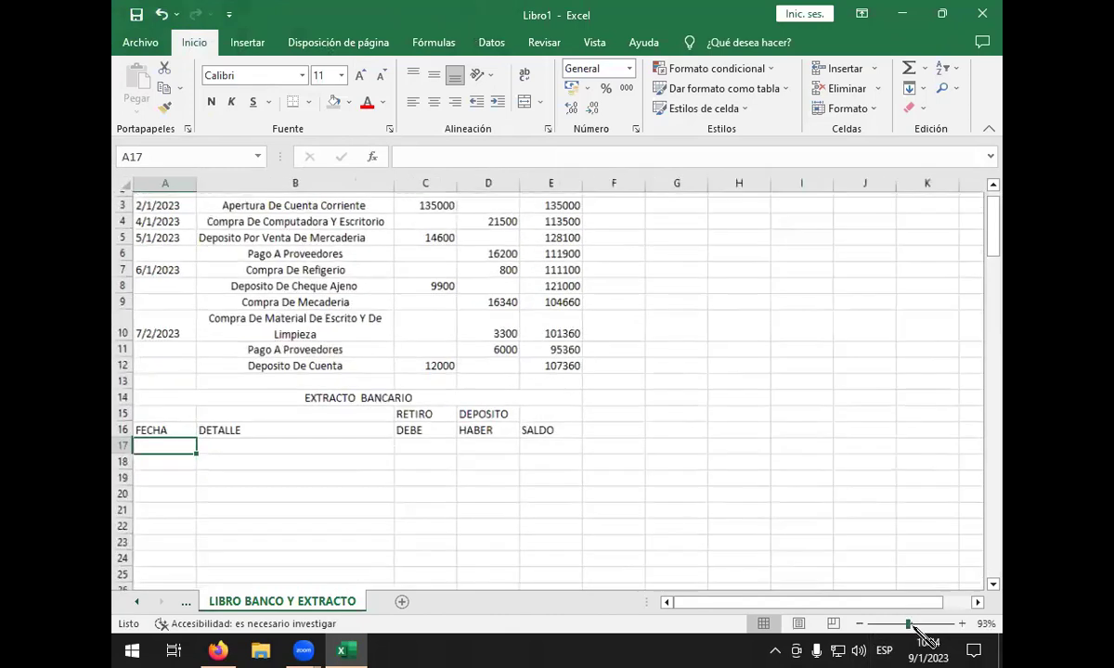
{"action": "scroll", "coordinate": [557, 557], "scroll_direction": "up", "scroll_amount": 1}
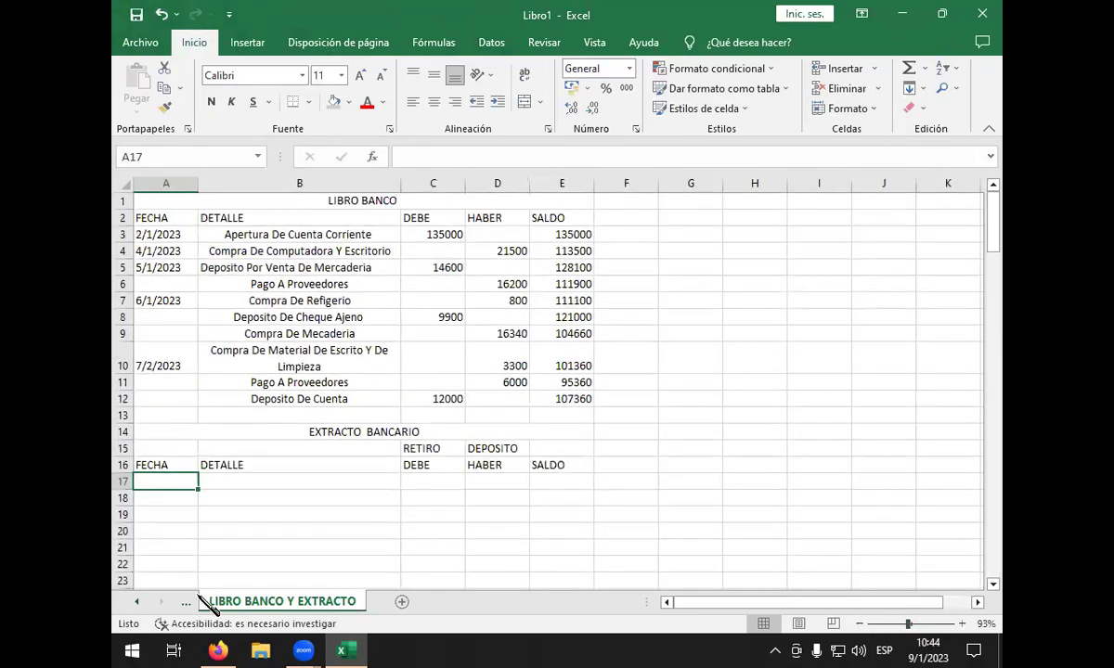
{"action": "left_click", "coordinate": [154, 220]}
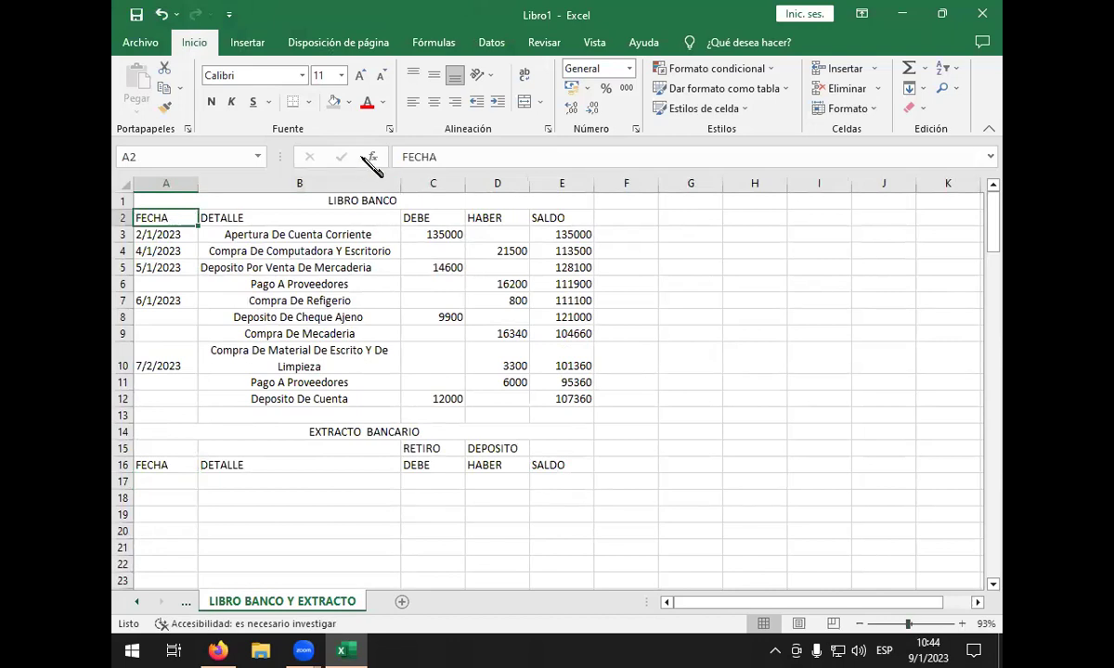
{"action": "left_click", "coordinate": [348, 102]}
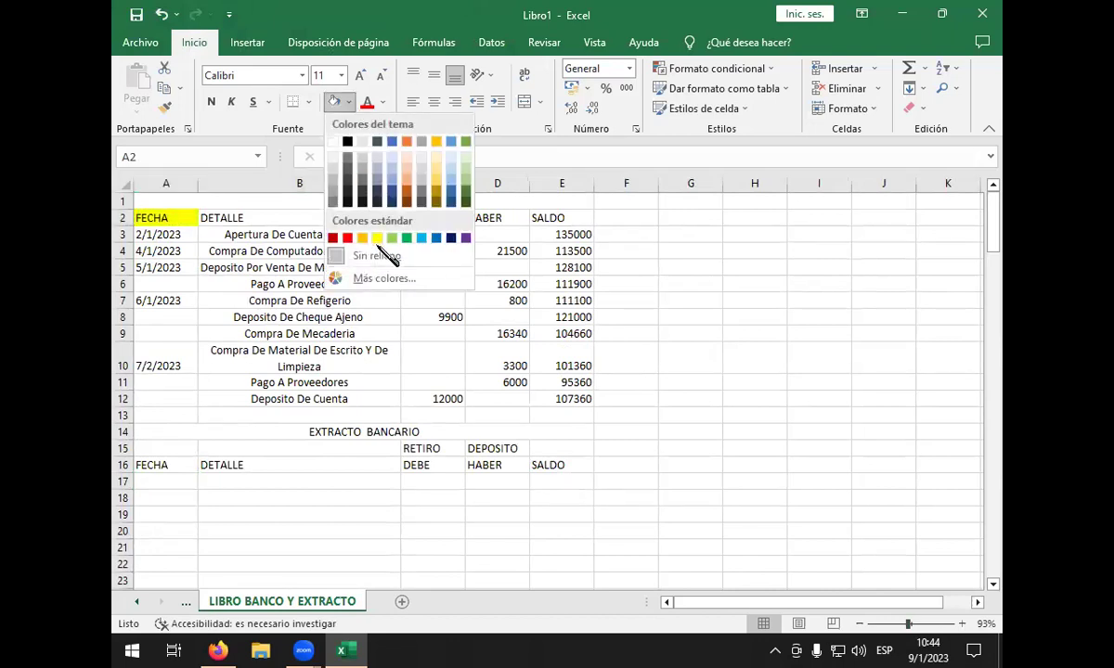
{"action": "left_click", "coordinate": [376, 239]}
- Apply a thick solid outline and solid inside borders to the LIBRO BANCO table in A1:E12
{"action": "left_click_drag", "start_coordinate": [184, 202], "coordinate": [295, 399]}
{"action": "left_click", "coordinate": [308, 102]}
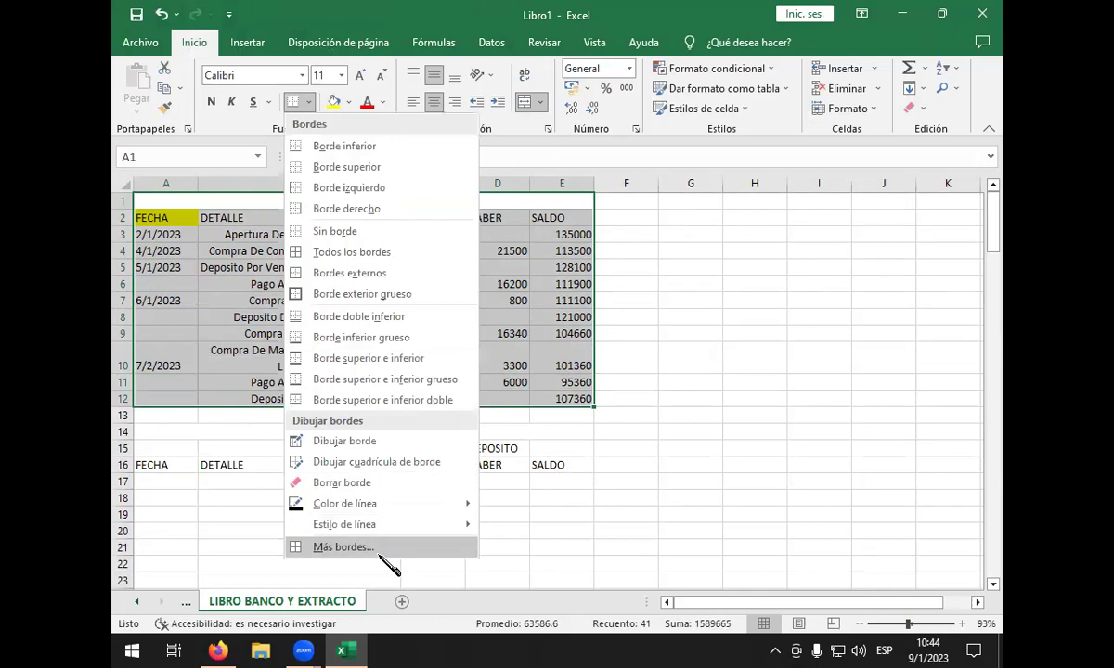
{"action": "left_click", "coordinate": [358, 548]}
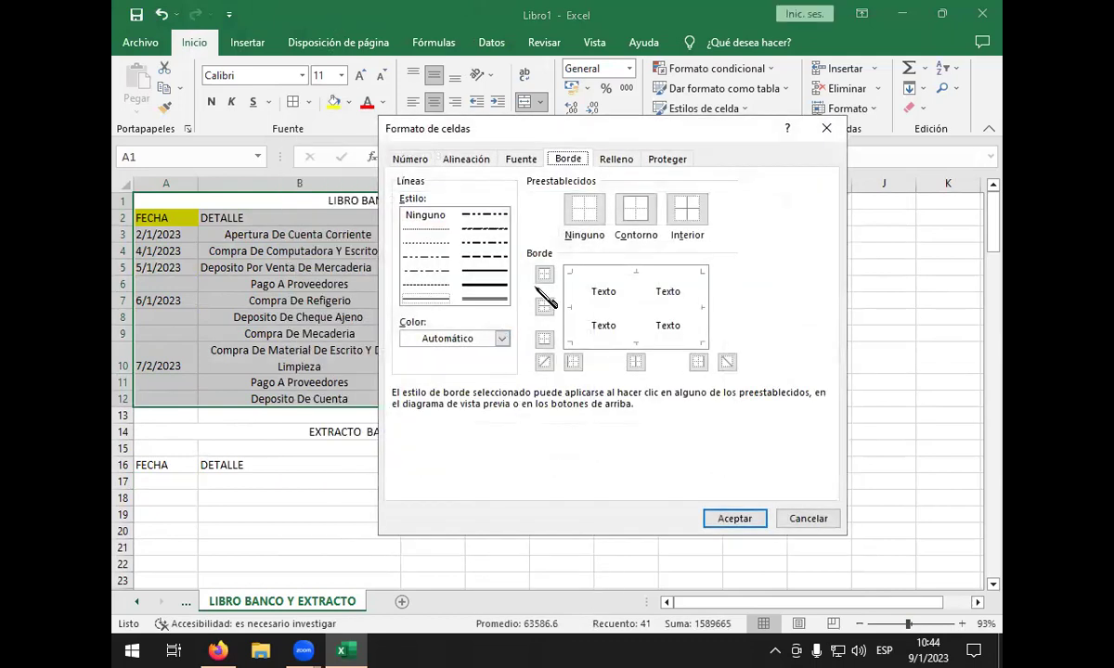
{"action": "left_click", "coordinate": [502, 286]}
{"action": "left_click", "coordinate": [631, 215]}
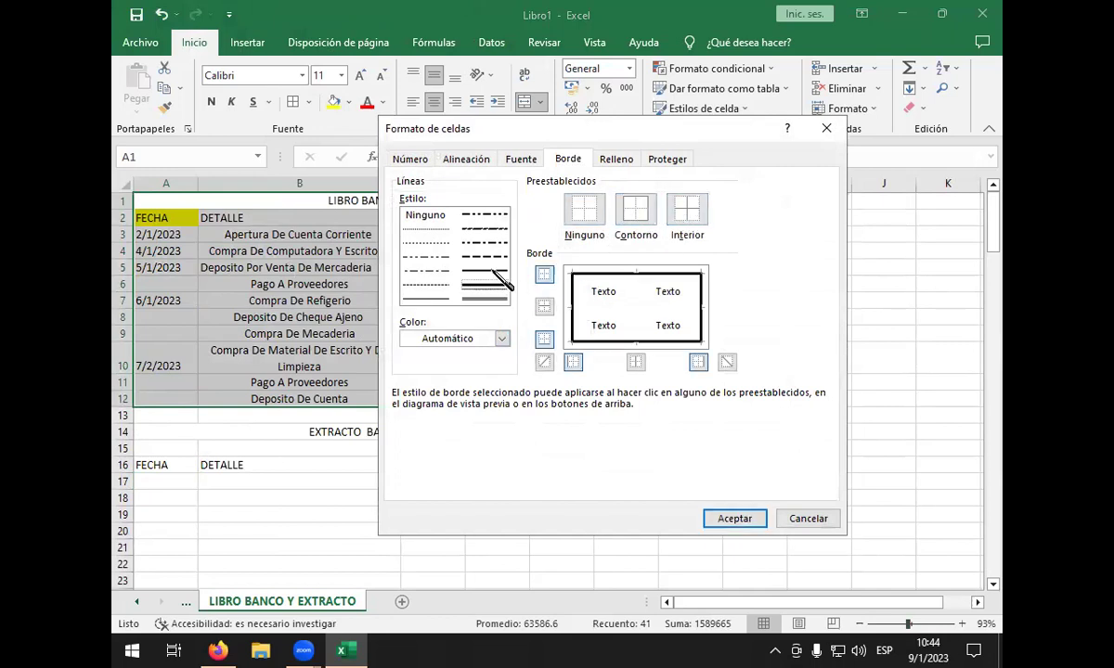
{"action": "left_click", "coordinate": [686, 212]}
{"action": "left_click", "coordinate": [734, 520]}
- Try filling the empty date cells A11:A12 with white
{"action": "left_click", "coordinate": [337, 376]}
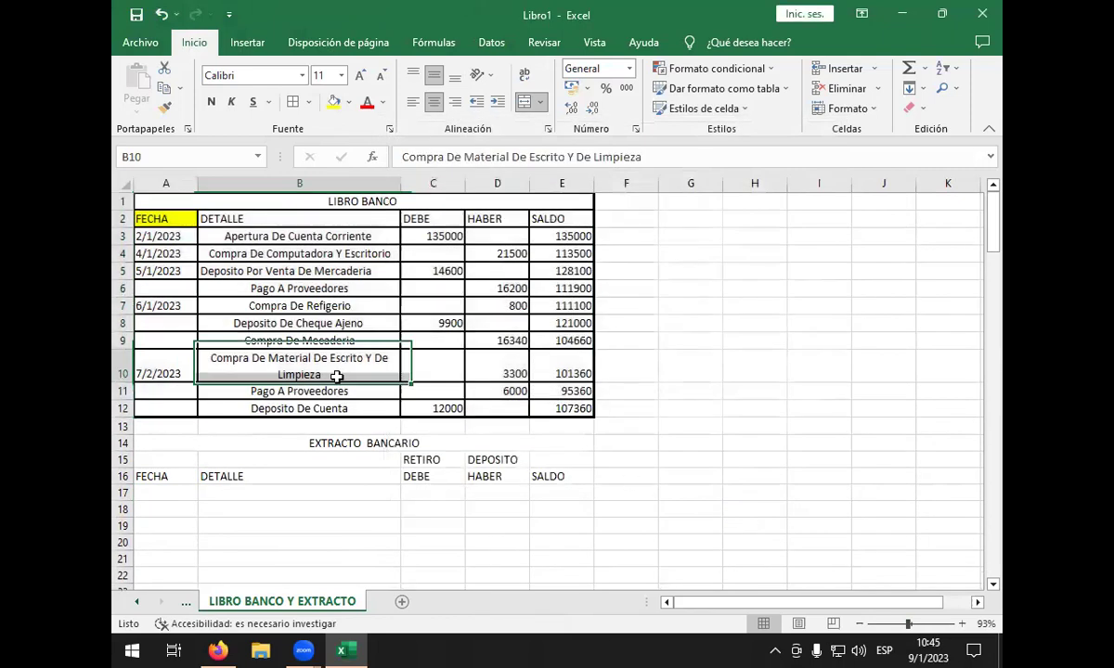
{"action": "left_click_drag", "start_coordinate": [123, 383], "coordinate": [167, 384]}
{"action": "left_click", "coordinate": [167, 401]}
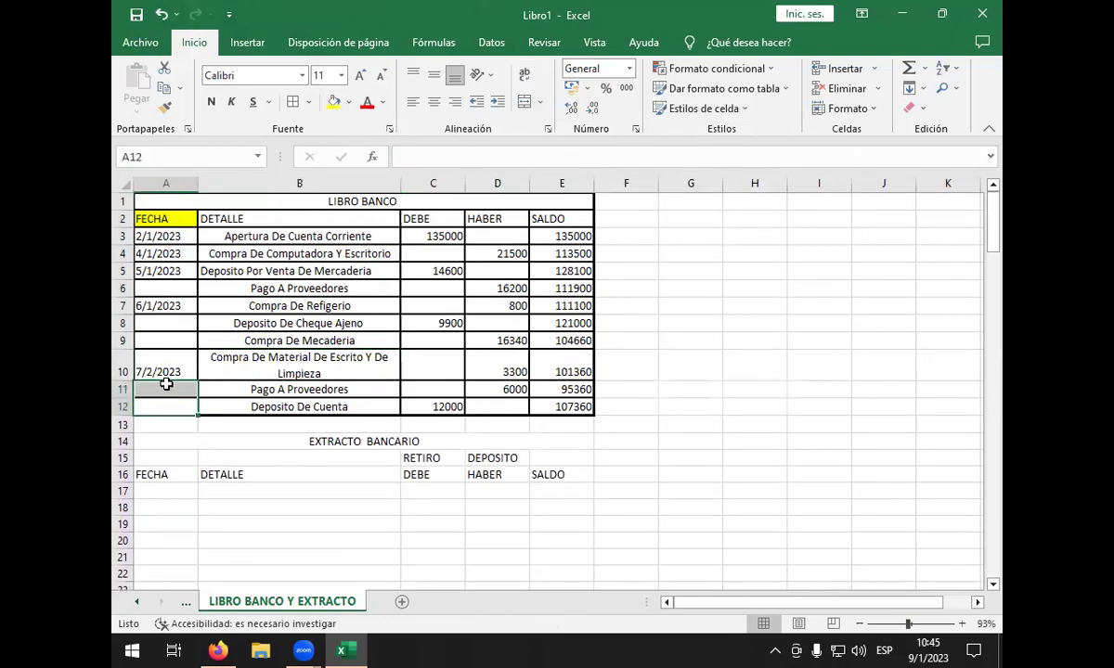
{"action": "left_click", "coordinate": [348, 102]}
{"action": "left_click", "coordinate": [336, 143]}
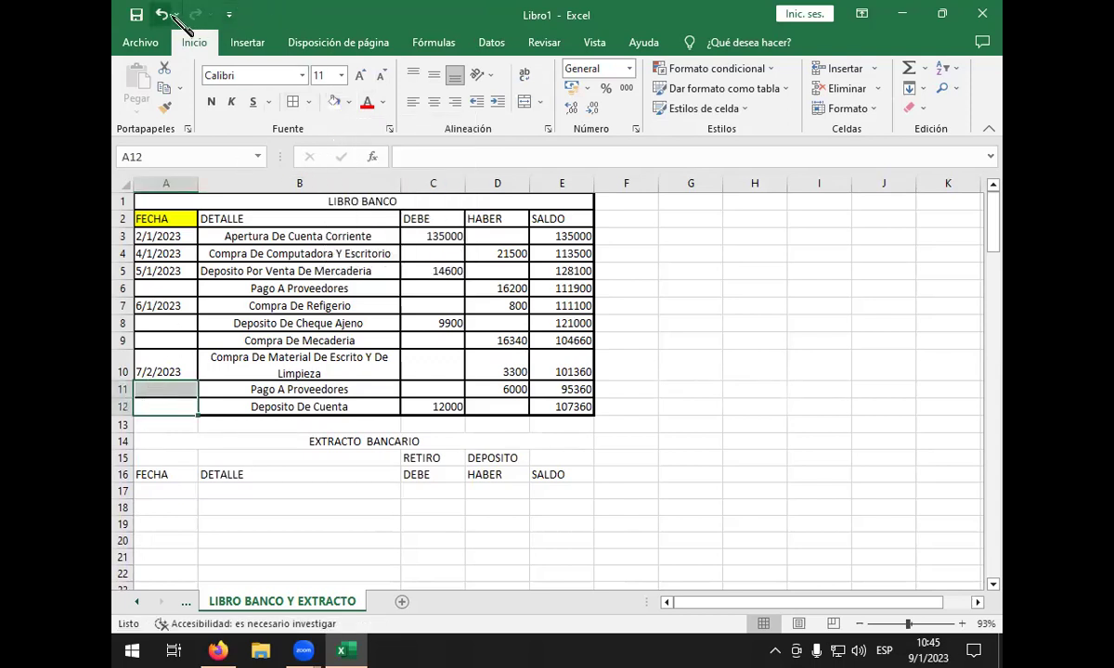
- Remove all borders from the empty date cells A11:A12
{"action": "left_click_drag", "start_coordinate": [173, 392], "coordinate": [179, 400]}
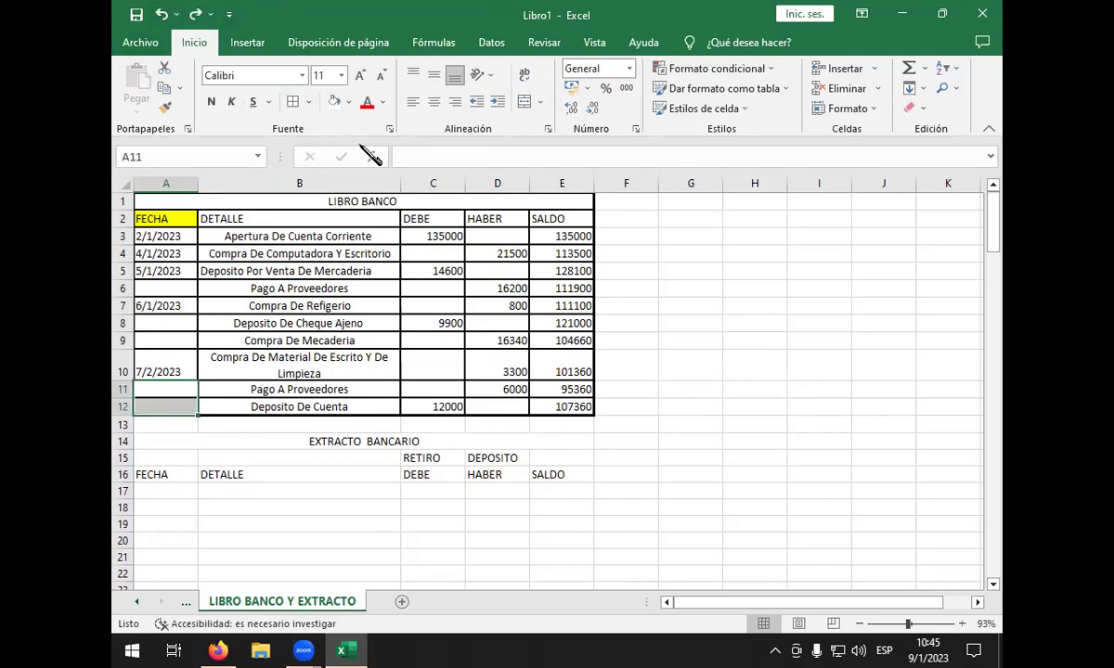
{"action": "left_click", "coordinate": [309, 102]}
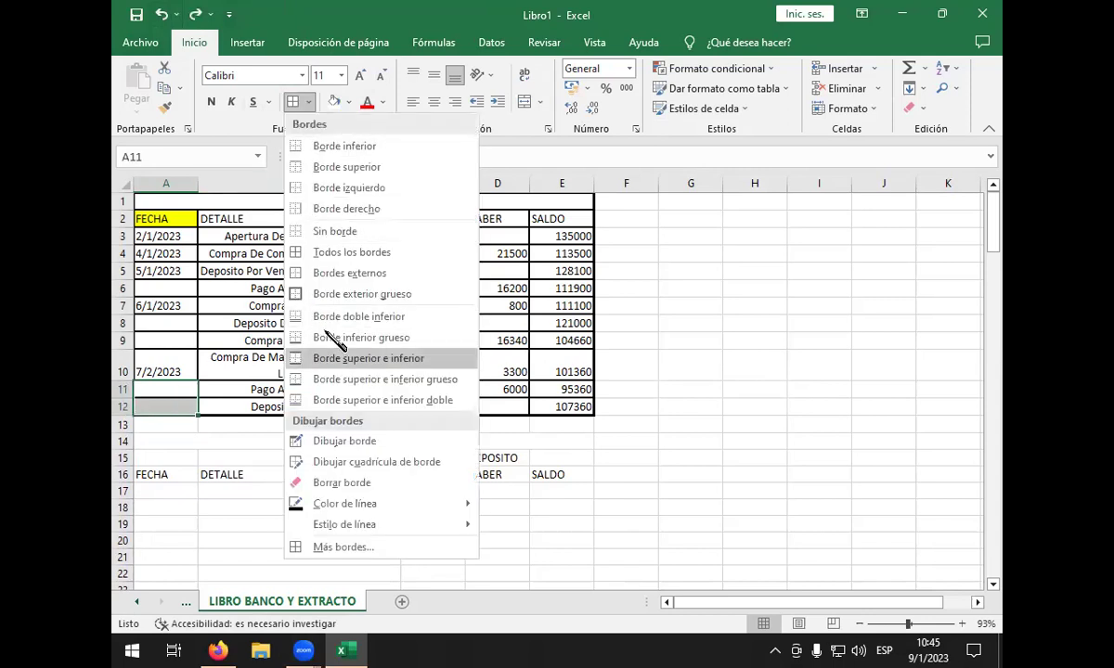
{"action": "left_click", "coordinate": [362, 232]}
{"action": "left_click", "coordinate": [181, 404]}
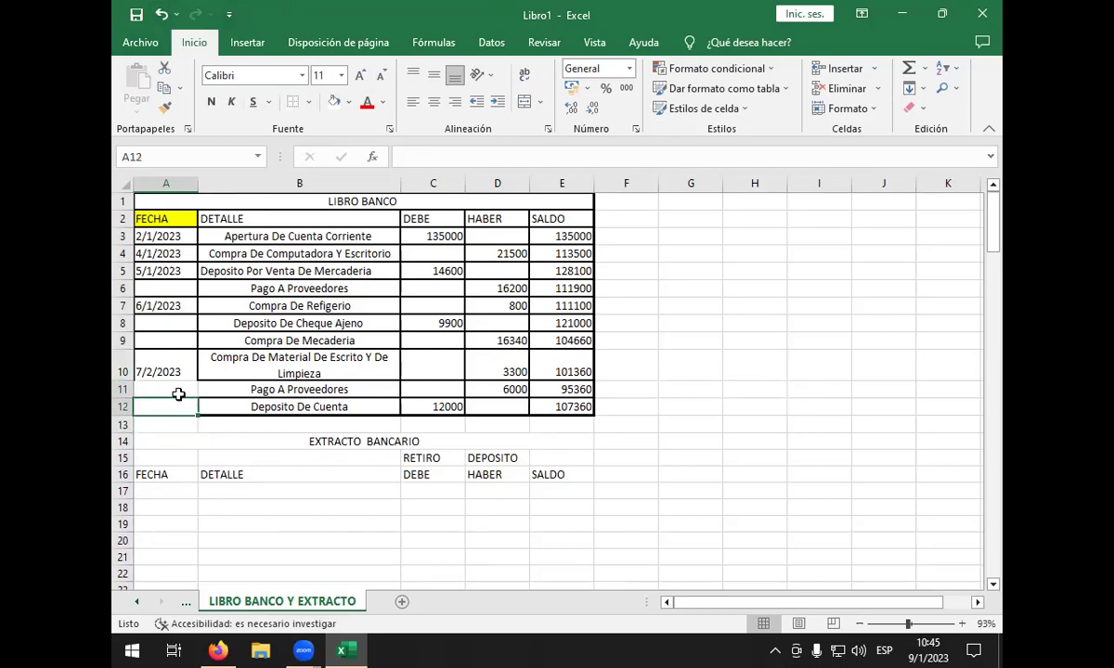
- Apply a thin outline border around cells A11:A12 in the FECHA column
{"action": "left_click_drag", "start_coordinate": [178, 394], "coordinate": [178, 389]}
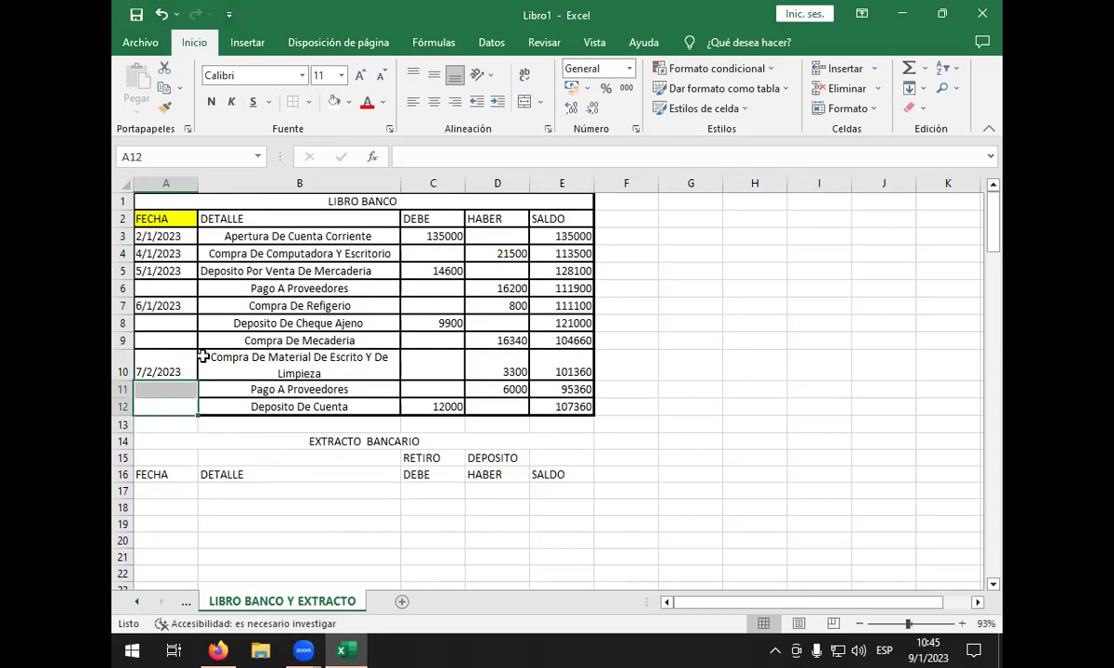
{"action": "left_click", "coordinate": [310, 102]}
{"action": "left_click", "coordinate": [334, 547]}
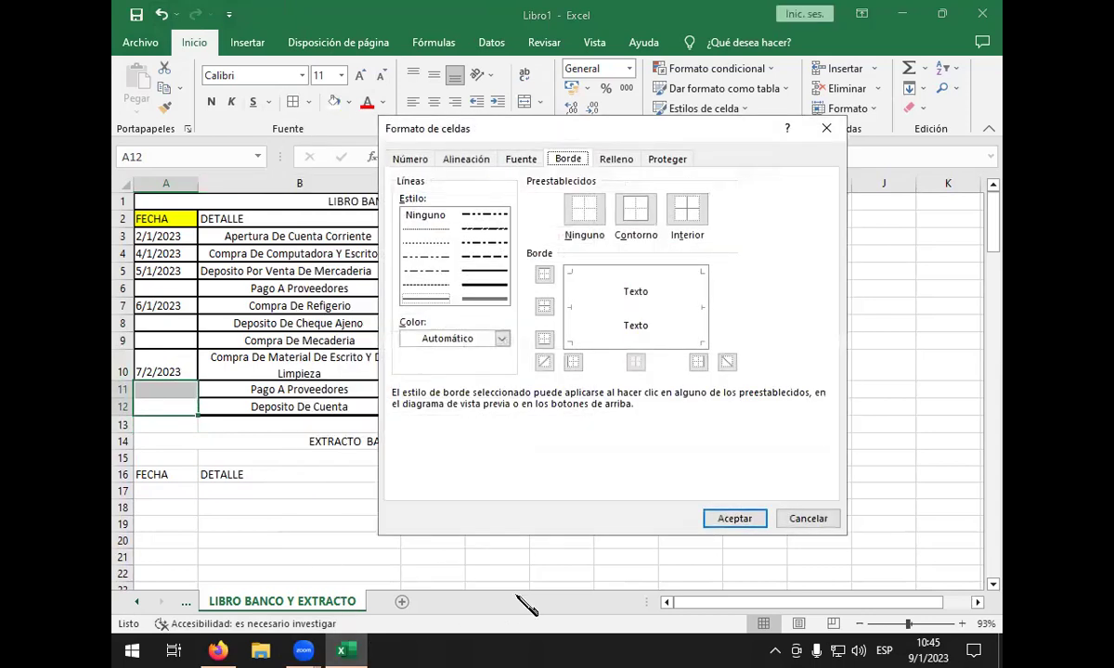
{"action": "left_click", "coordinate": [635, 211]}
{"action": "left_click", "coordinate": [502, 283]}
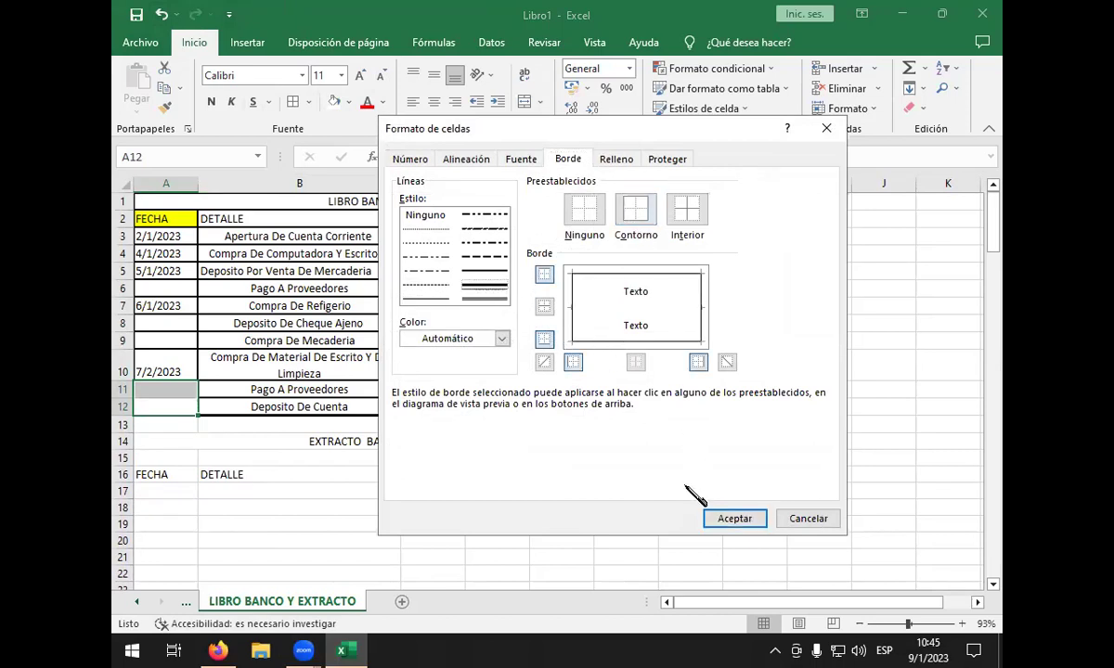
{"action": "left_click", "coordinate": [720, 518]}
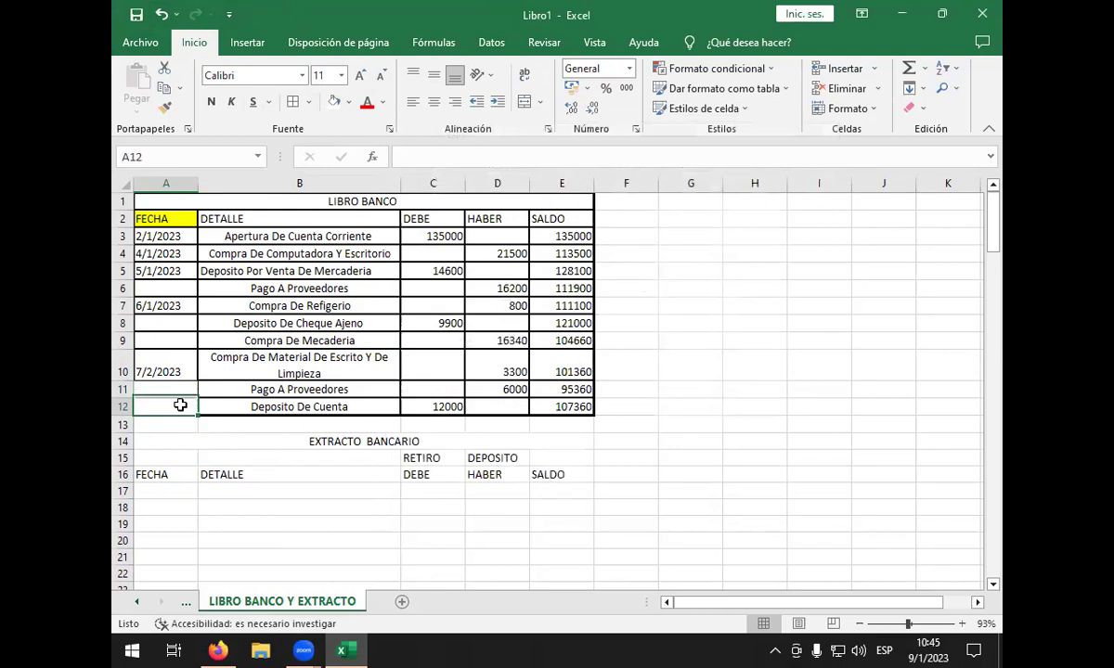
- Apply all borders to the empty date cells A11:A12
{"action": "left_click_drag", "start_coordinate": [181, 405], "coordinate": [180, 388]}
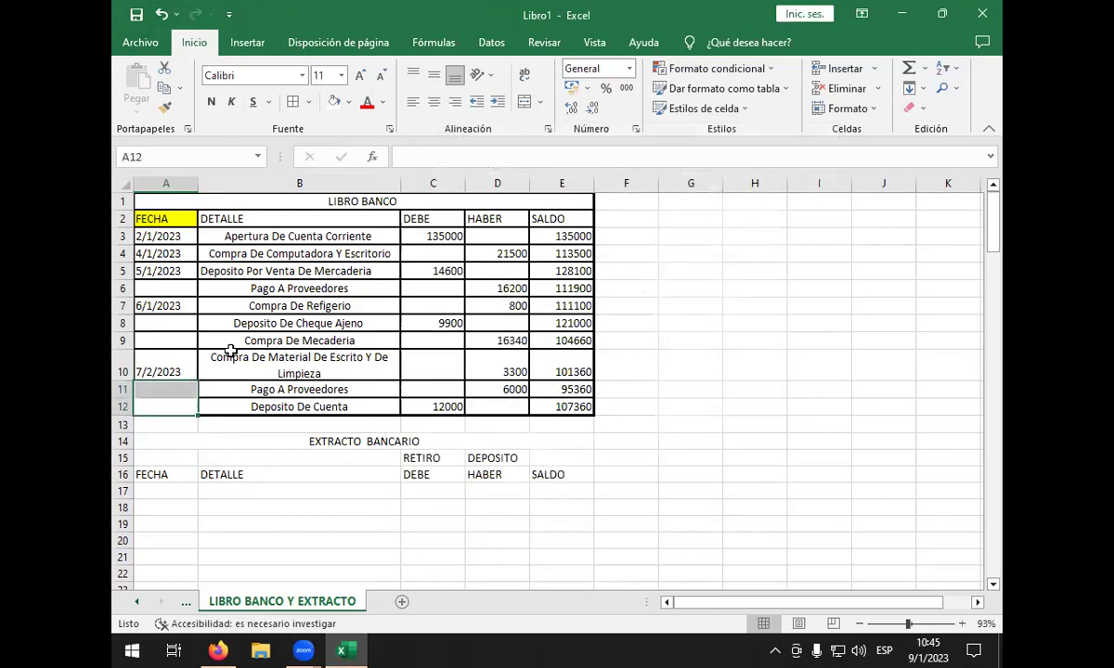
{"action": "left_click", "coordinate": [310, 102]}
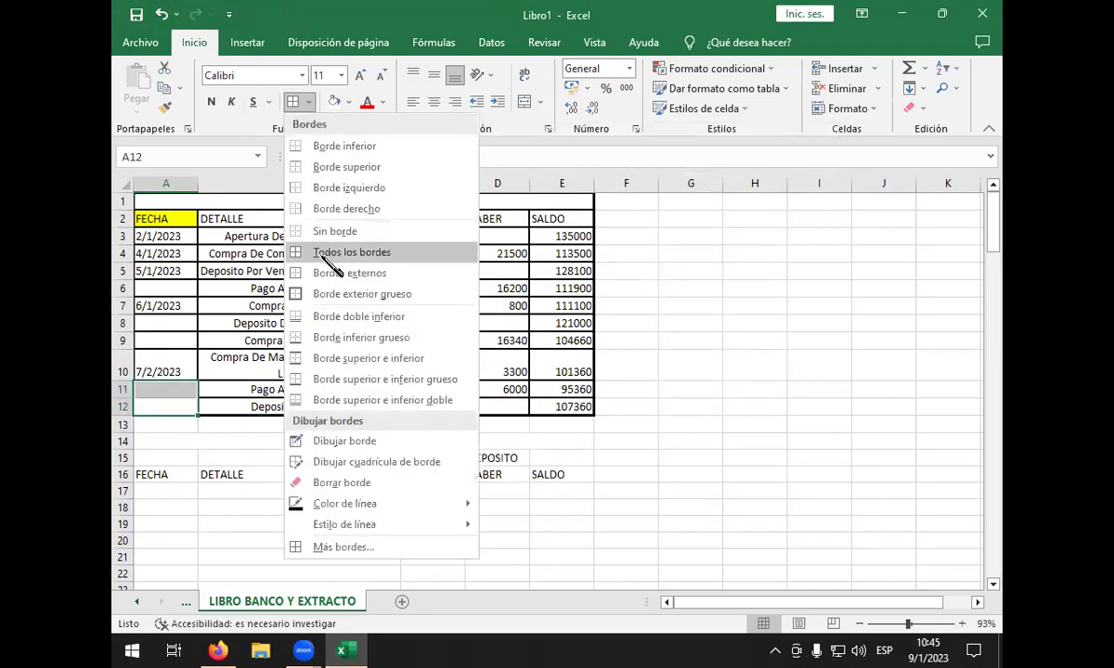
{"action": "left_click", "coordinate": [345, 259]}
{"action": "left_click", "coordinate": [207, 390]}
- Set a thick solid outline in the border settings for the empty date cells A11:A12
{"action": "left_click_drag", "start_coordinate": [176, 425], "coordinate": [174, 410]}
{"action": "left_click", "coordinate": [179, 406]}
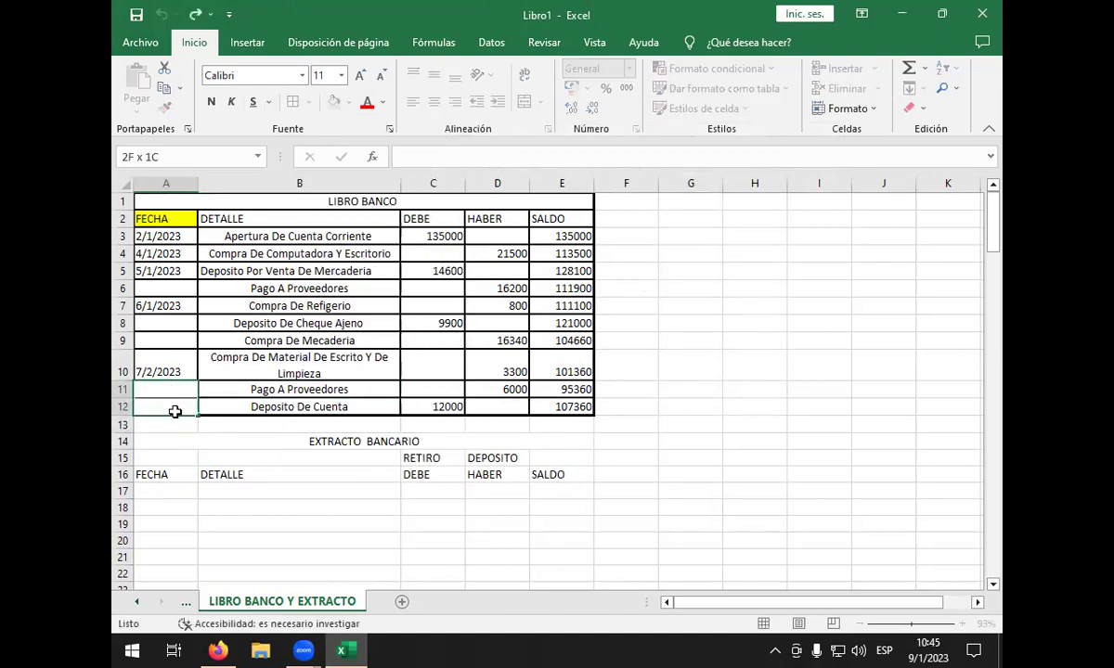
{"action": "left_click", "coordinate": [349, 102]}
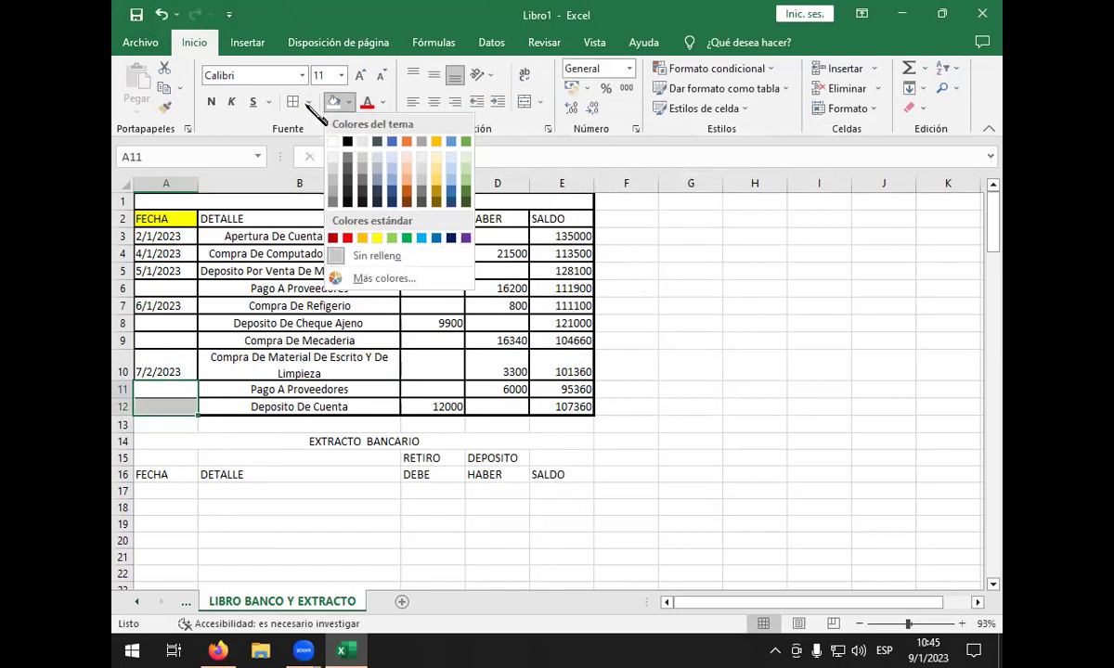
{"action": "left_click", "coordinate": [309, 102]}
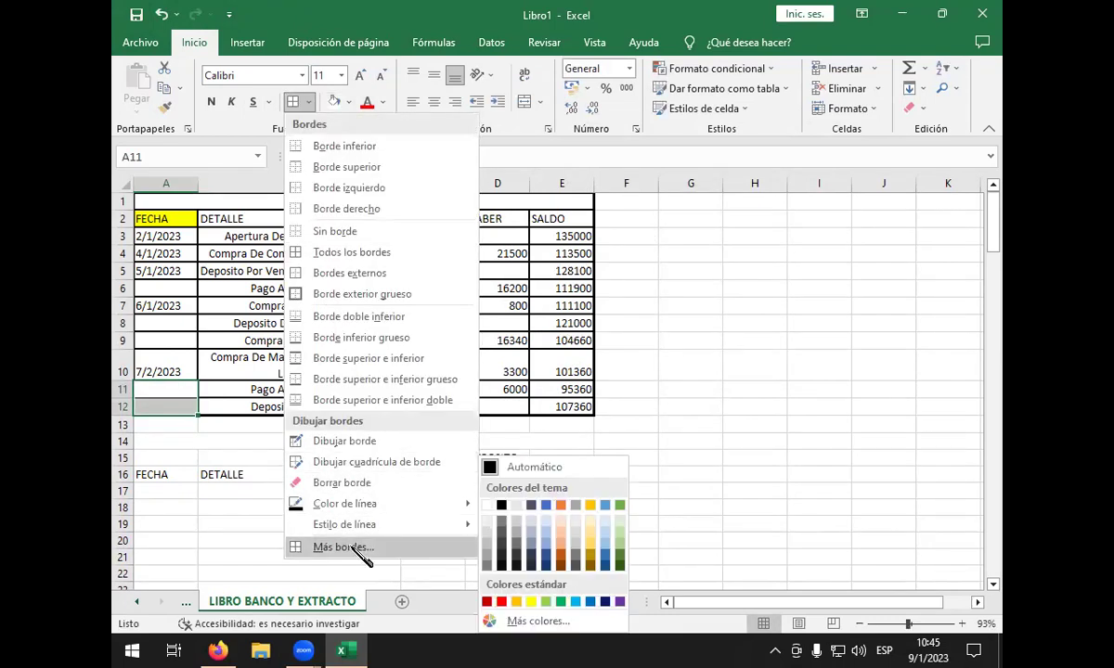
{"action": "left_click", "coordinate": [344, 547]}
{"action": "left_click", "coordinate": [482, 285]}
{"action": "left_click", "coordinate": [636, 216]}
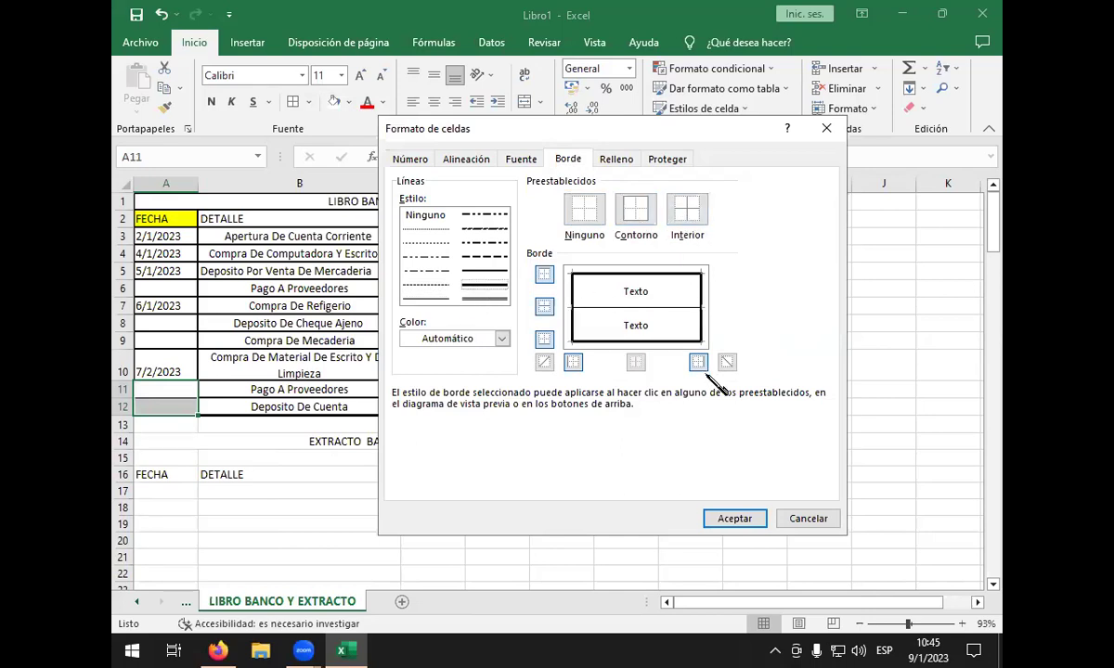
- Remove the inner horizontal border between A11 and A12 and apply the border settings
{"action": "left_click", "coordinate": [692, 215]}
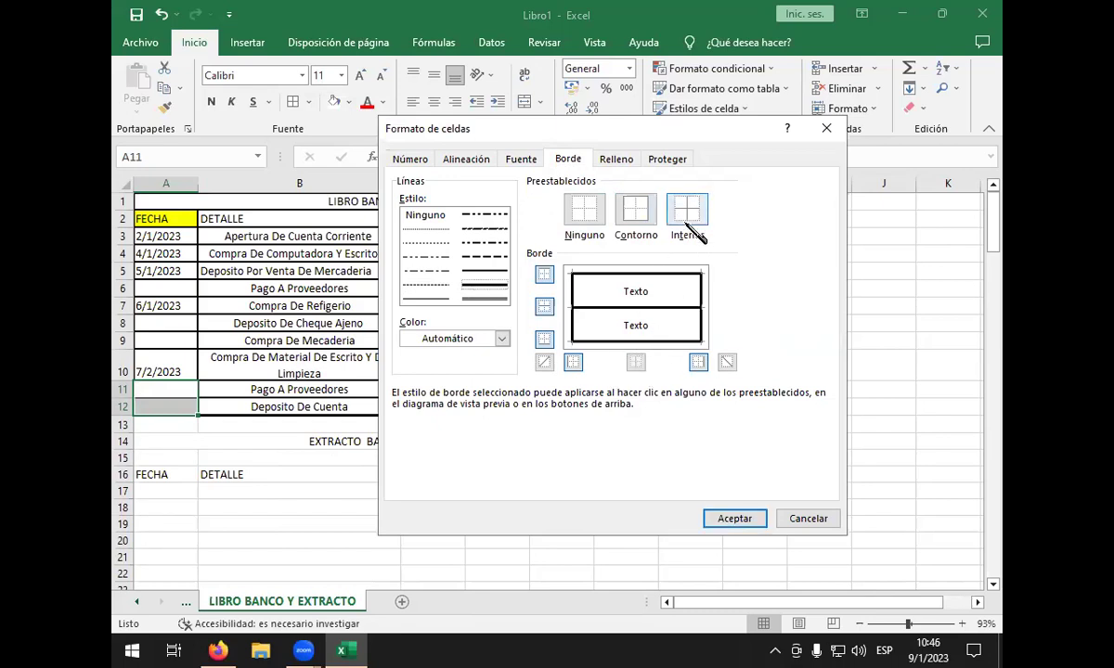
{"action": "left_click", "coordinate": [546, 363]}
{"action": "left_click", "coordinate": [546, 363]}
{"action": "left_click", "coordinate": [574, 362]}
{"action": "left_click", "coordinate": [574, 361]}
{"action": "left_click", "coordinate": [544, 307]}
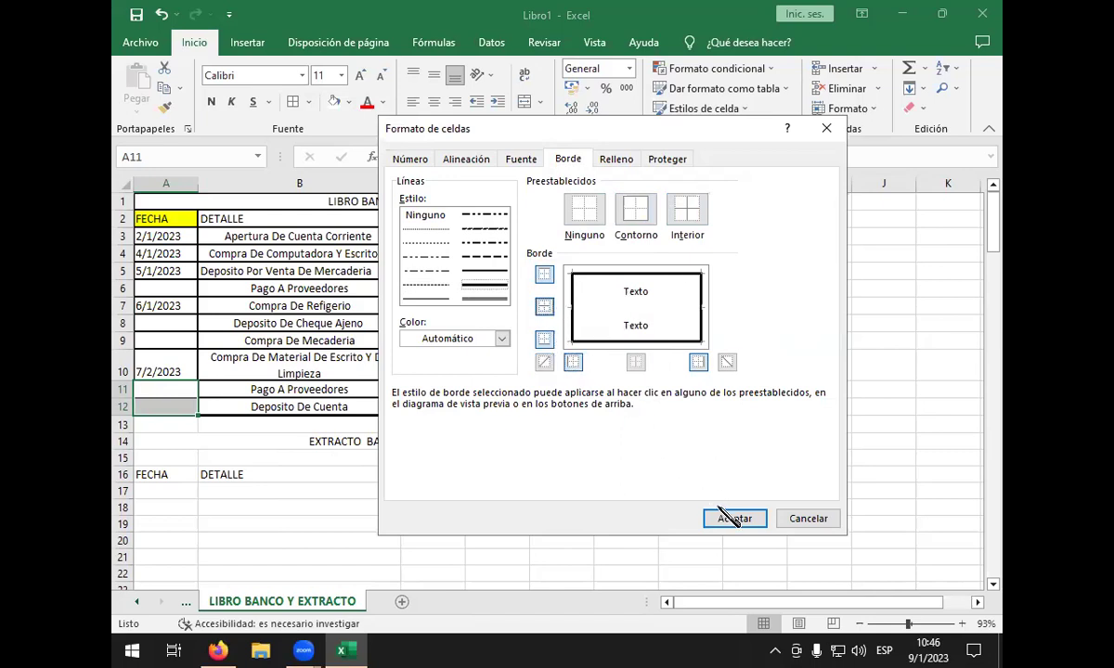
{"action": "left_click", "coordinate": [735, 520]}
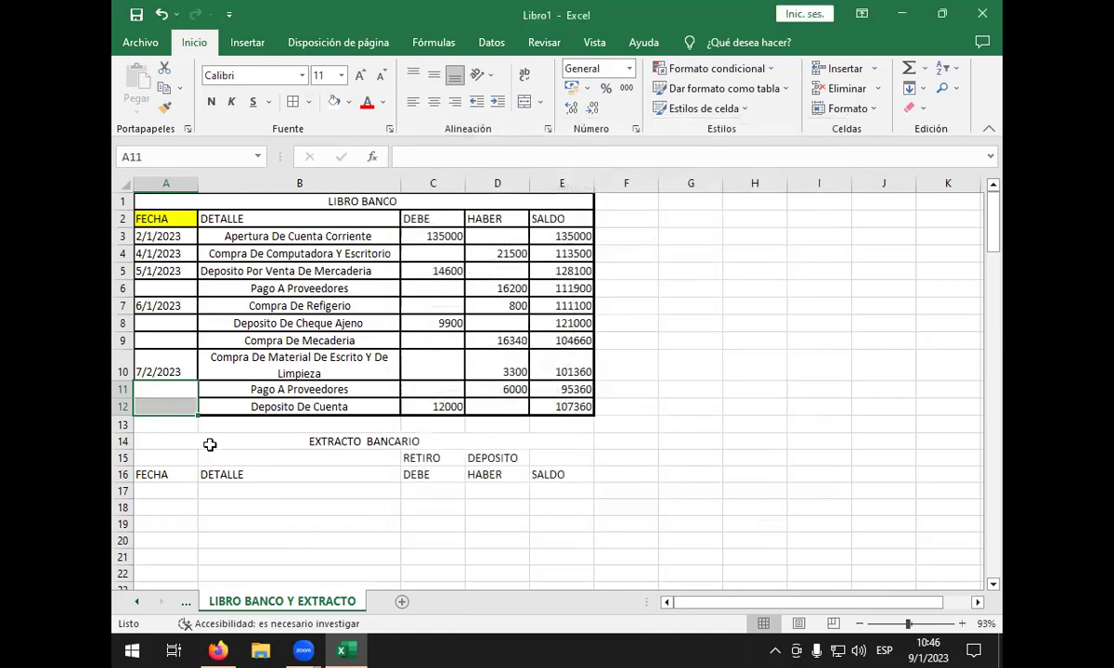
{"action": "left_click_drag", "start_coordinate": [210, 445], "coordinate": [171, 377]}
{"action": "left_click", "coordinate": [817, 406]}
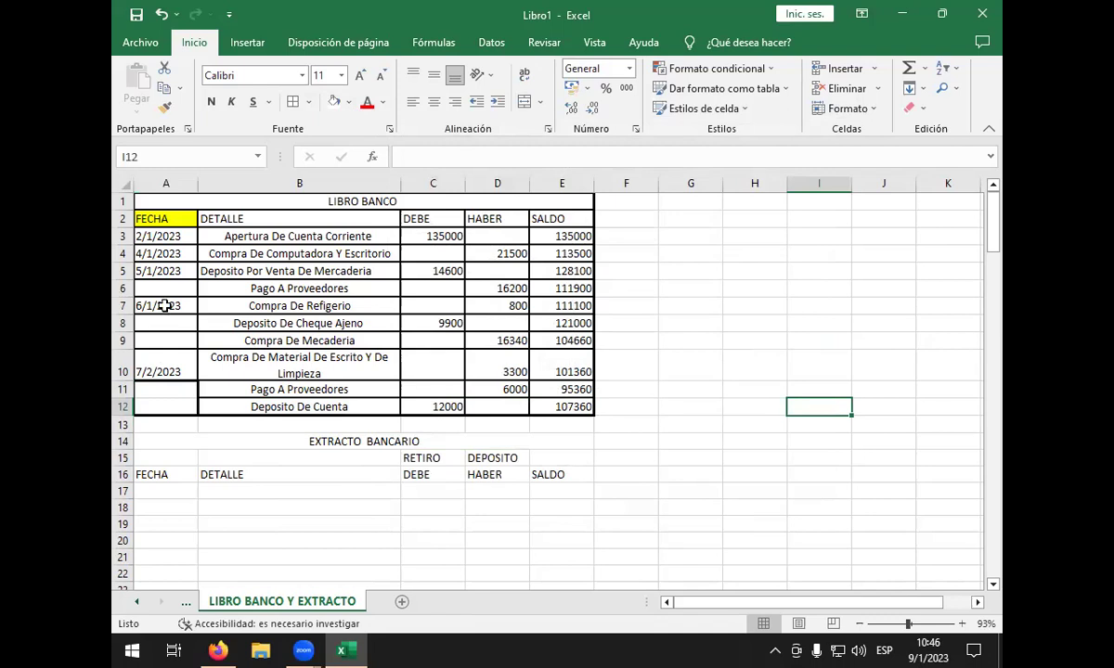
- Try to remove the inner horizontal border between the empty date cells A8 and A9
{"action": "left_click_drag", "start_coordinate": [160, 325], "coordinate": [159, 343]}
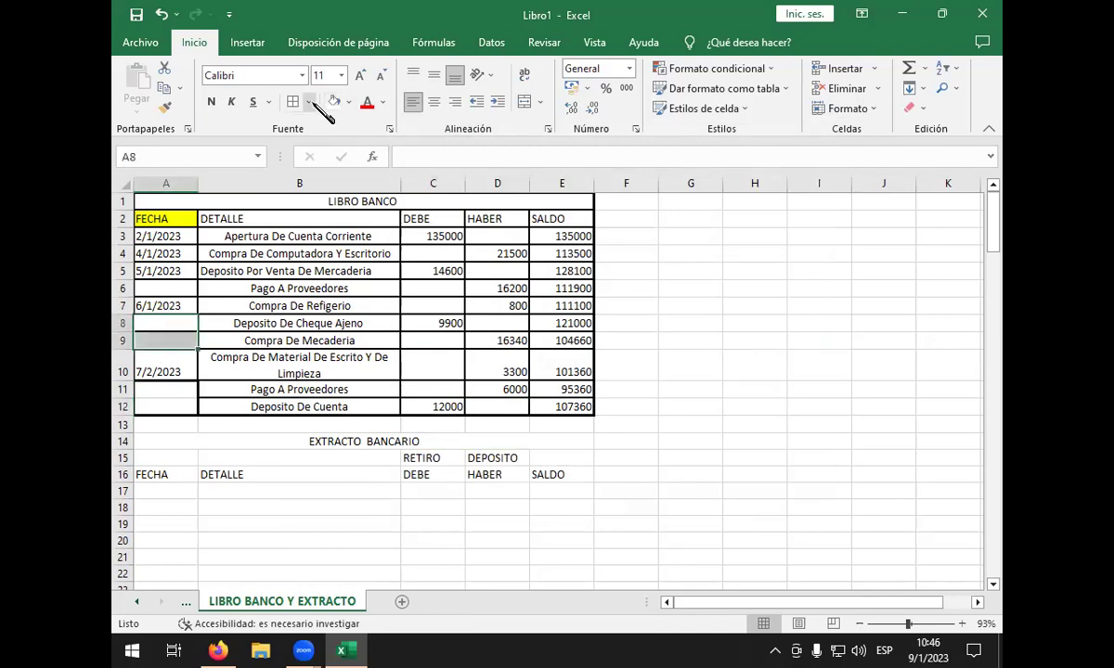
{"action": "left_click", "coordinate": [310, 101]}
{"action": "left_click", "coordinate": [357, 549]}
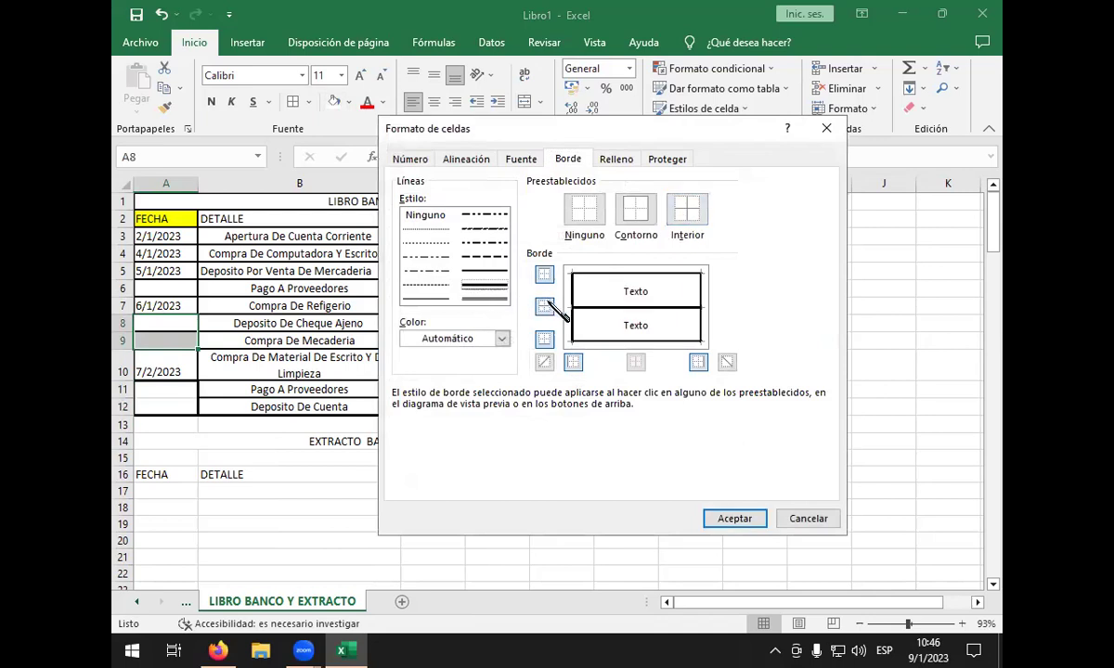
{"action": "left_click", "coordinate": [734, 519]}
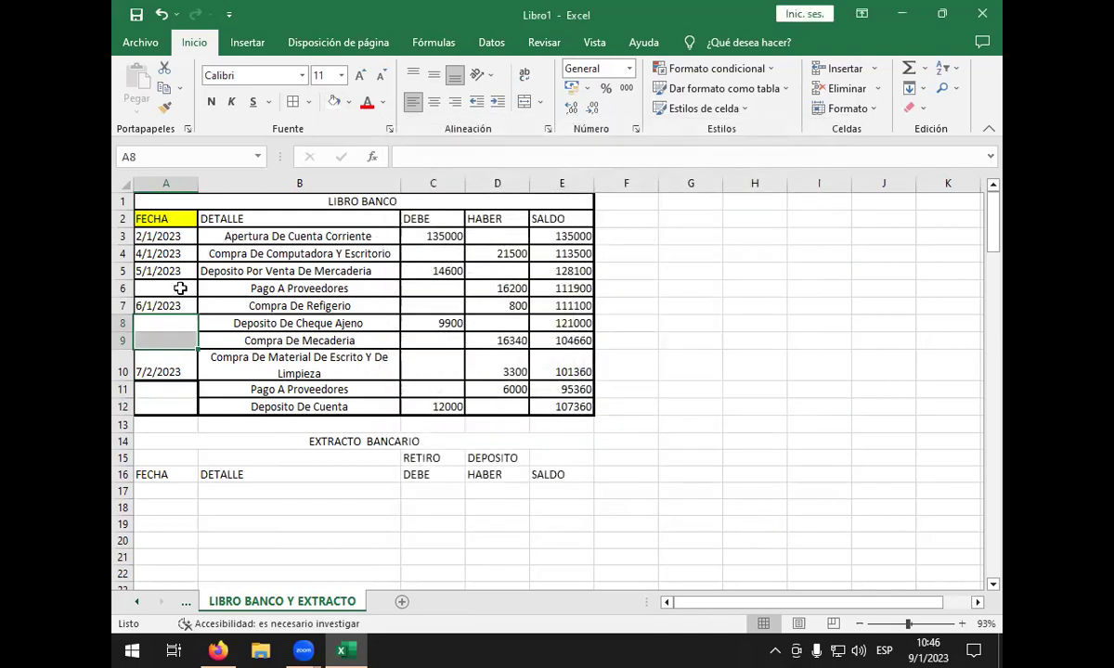
- Merge and center the empty date cells A8:A9, leaving text wrapping off
{"action": "left_click", "coordinate": [181, 288]}
{"action": "left_click", "coordinate": [190, 406]}
{"action": "left_click", "coordinate": [163, 323]}
{"action": "mouse_move", "coordinate": [186, 353]}
{"action": "left_mouse_down"}
{"action": "mouse_move", "coordinate": [184, 318]}
{"action": "mouse_move", "coordinate": [184, 341]}
{"action": "left_mouse_up"}
{"action": "left_click", "coordinate": [523, 72]}
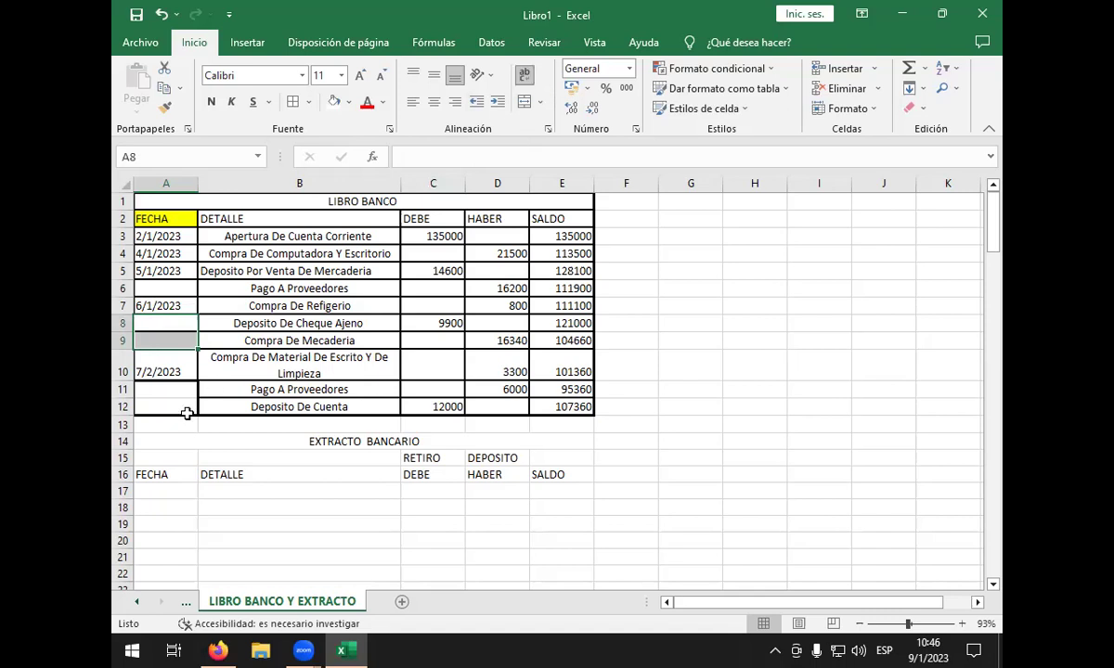
{"action": "left_click", "coordinate": [525, 78]}
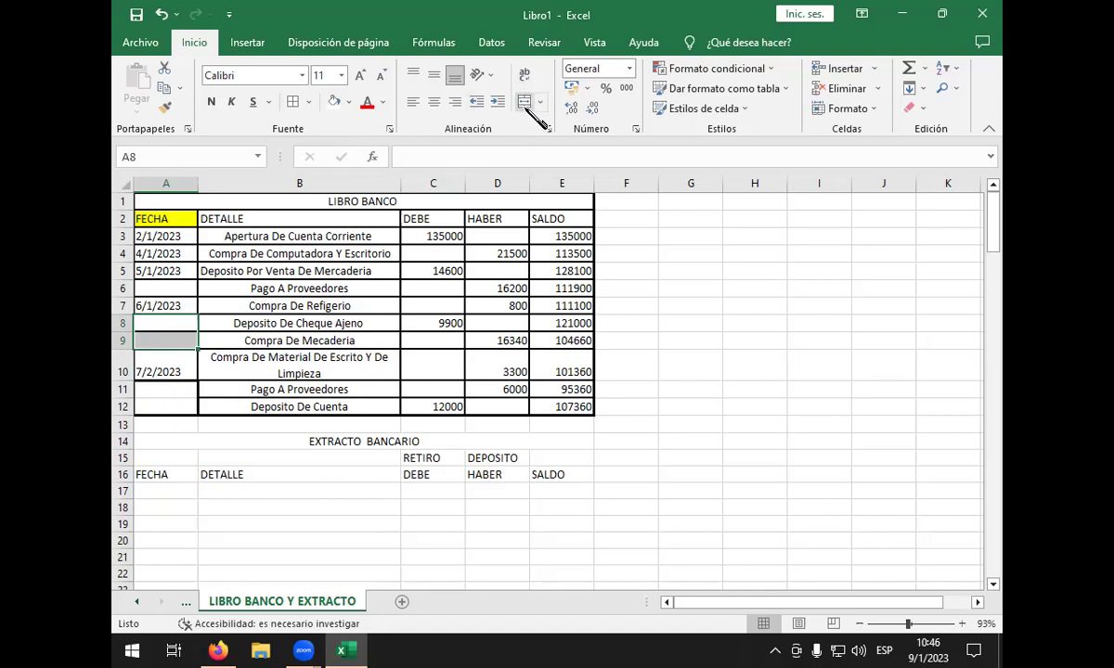
{"action": "left_click", "coordinate": [527, 108]}
- Merge and center the empty date cells A11:A12 at the end of the FECHA column
{"action": "left_click", "coordinate": [158, 398]}
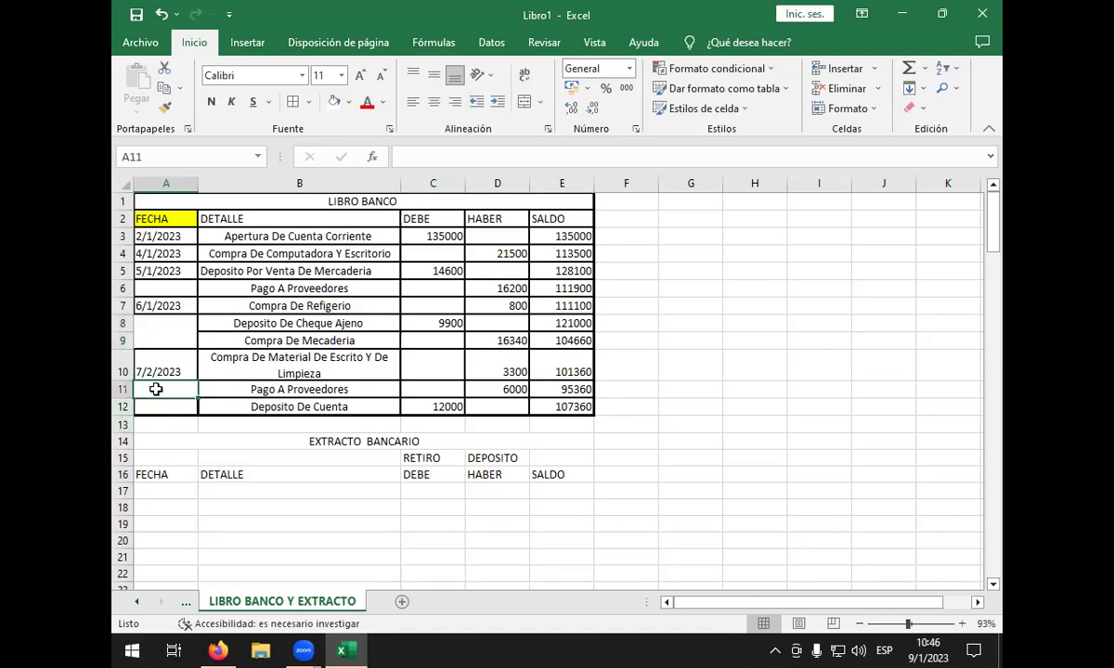
{"action": "left_click_drag", "start_coordinate": [156, 388], "coordinate": [160, 392]}
{"action": "left_click", "coordinate": [525, 102]}
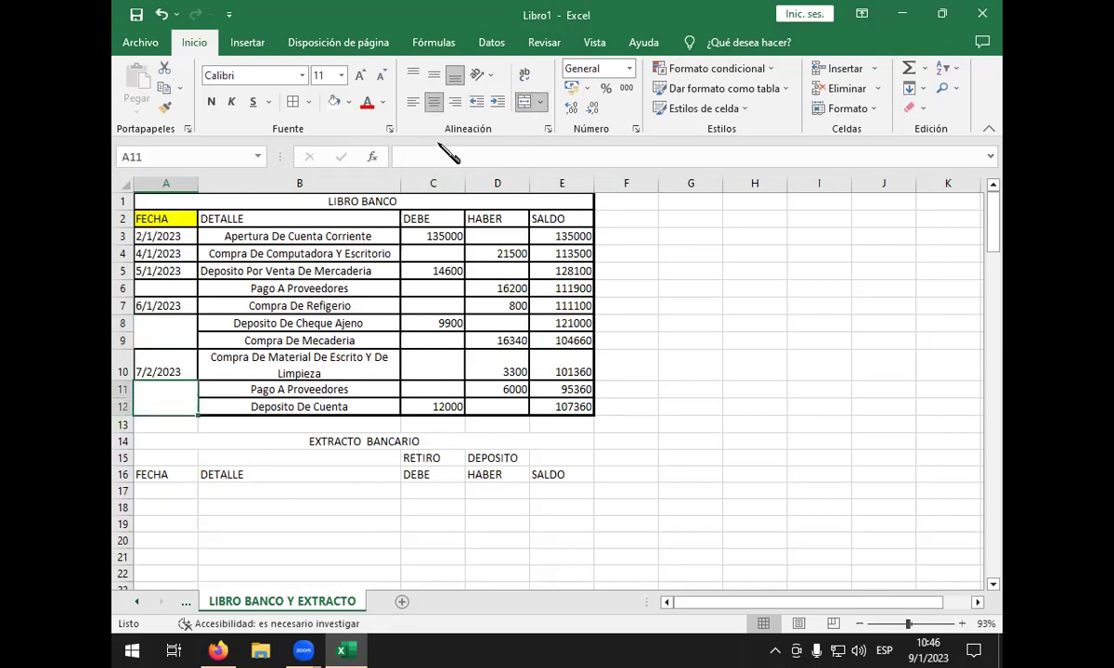
- Apply a thick solid outline on all sides of the merged date cell A8:A9
{"action": "left_click", "coordinate": [164, 327]}
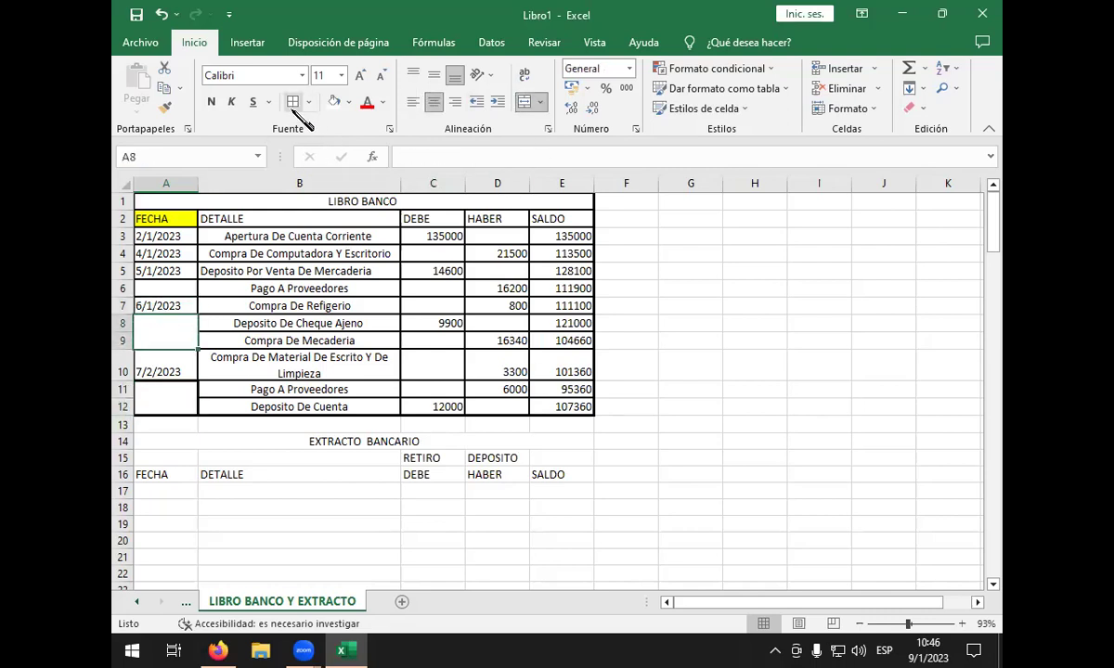
{"action": "key", "text": "ctrl+1"}
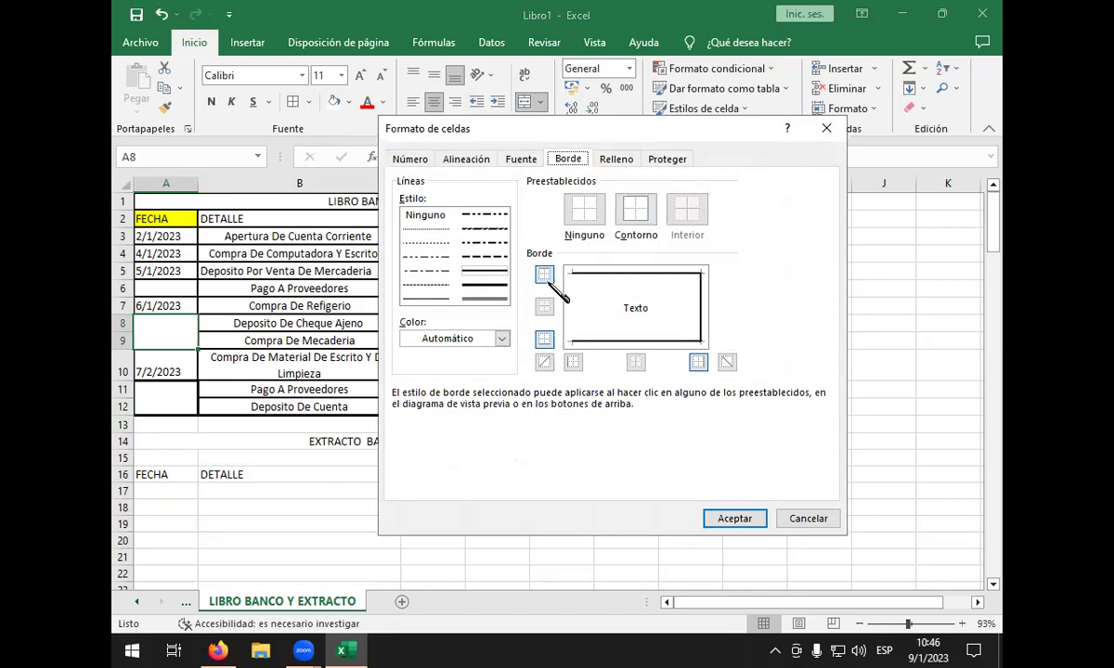
{"action": "left_click", "coordinate": [572, 362]}
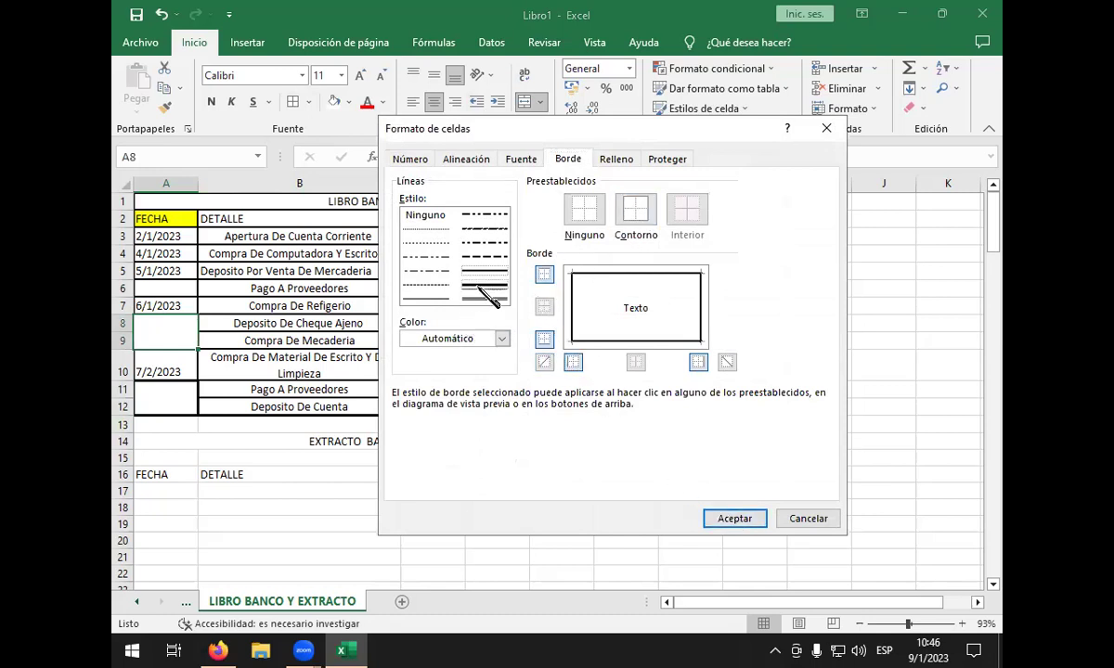
{"action": "left_click", "coordinate": [640, 227]}
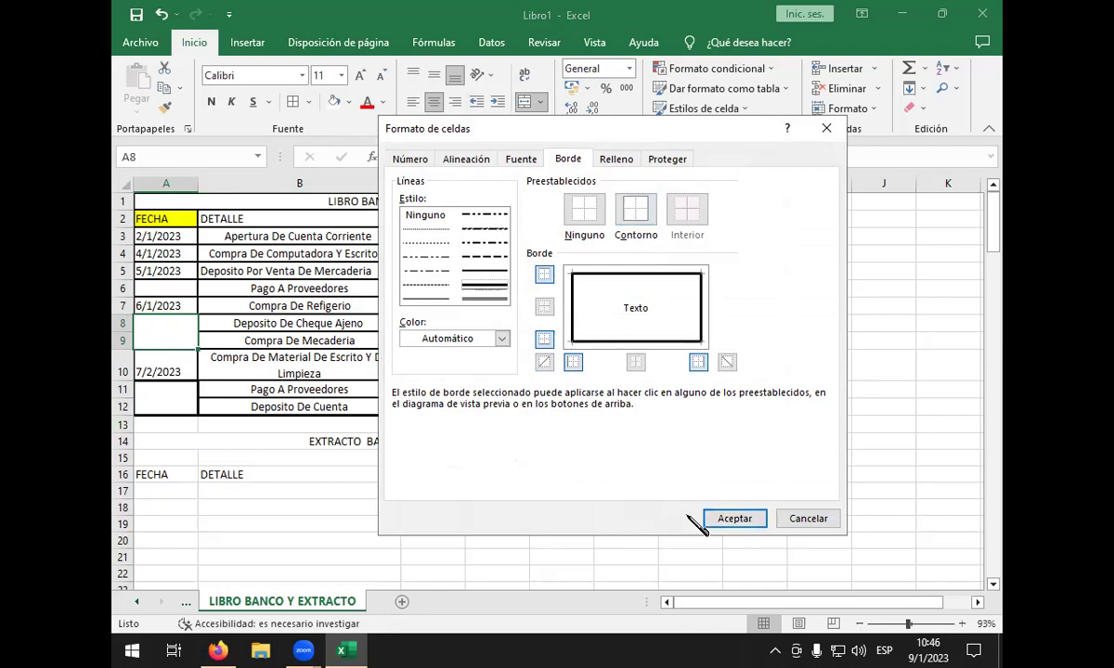
{"action": "left_click", "coordinate": [710, 518]}
{"action": "left_click", "coordinate": [220, 348]}
{"action": "left_click_drag", "start_coordinate": [199, 388], "coordinate": [194, 396]}
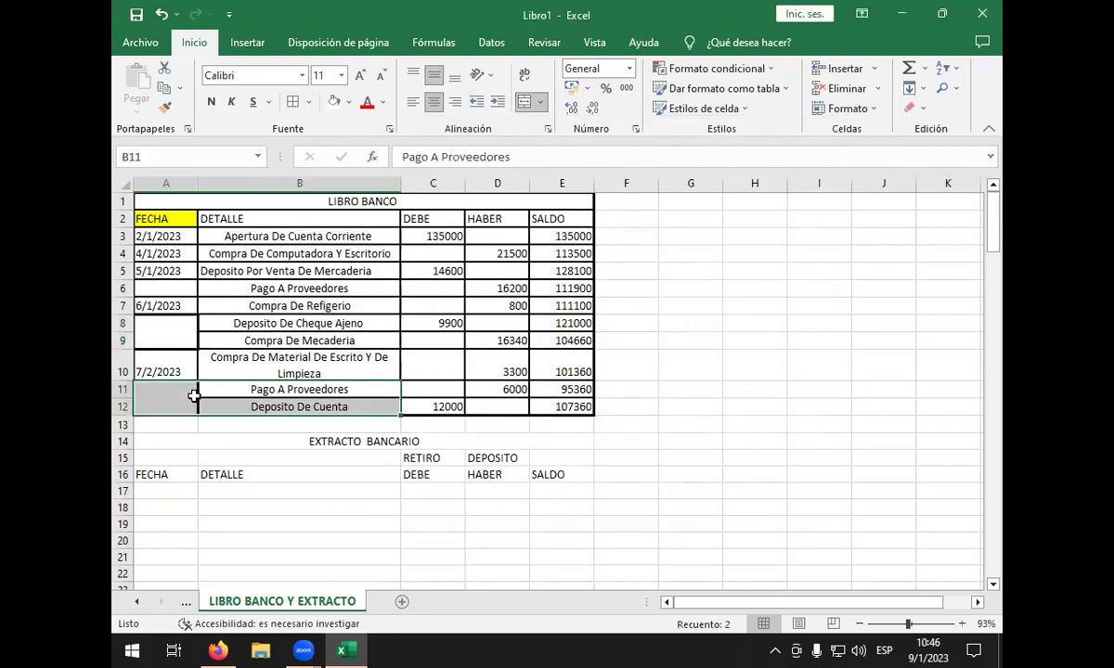
- Apply a thick outline border around the whole LIBRO BANCO table, A1:E12
{"action": "left_click_drag", "start_coordinate": [168, 202], "coordinate": [550, 399]}
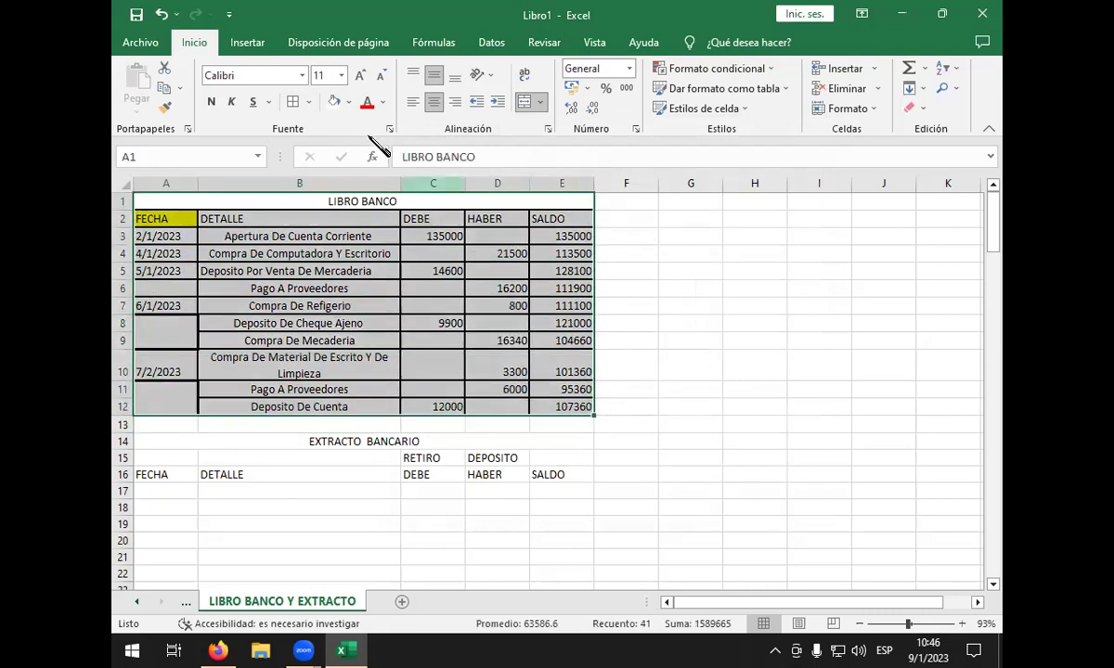
{"action": "left_click", "coordinate": [309, 102]}
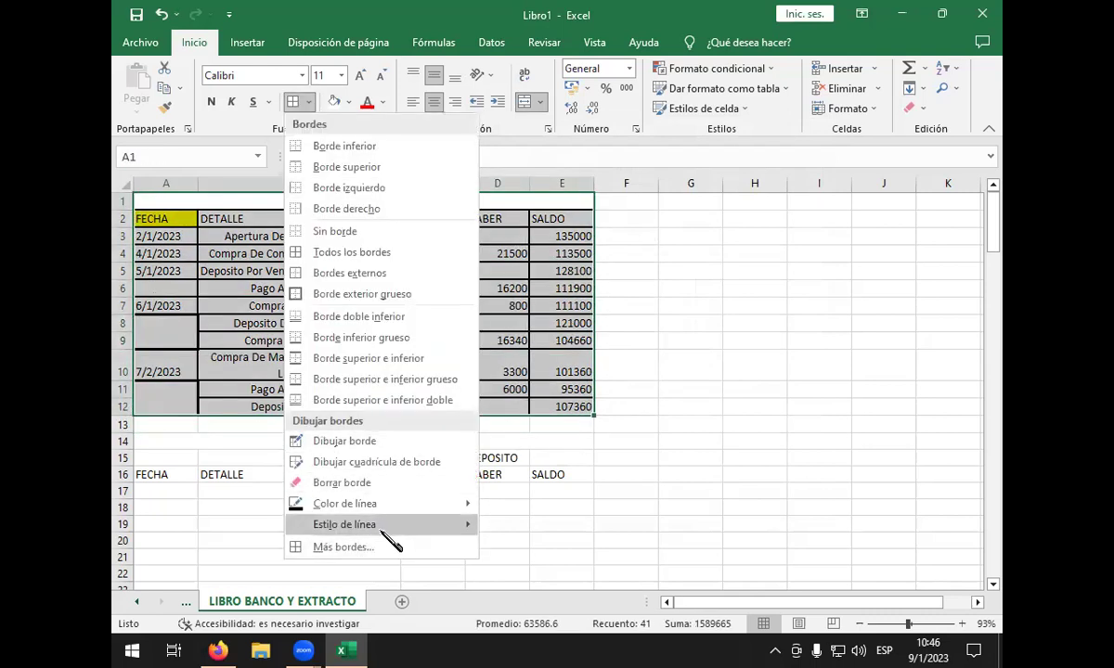
{"action": "left_click", "coordinate": [386, 550]}
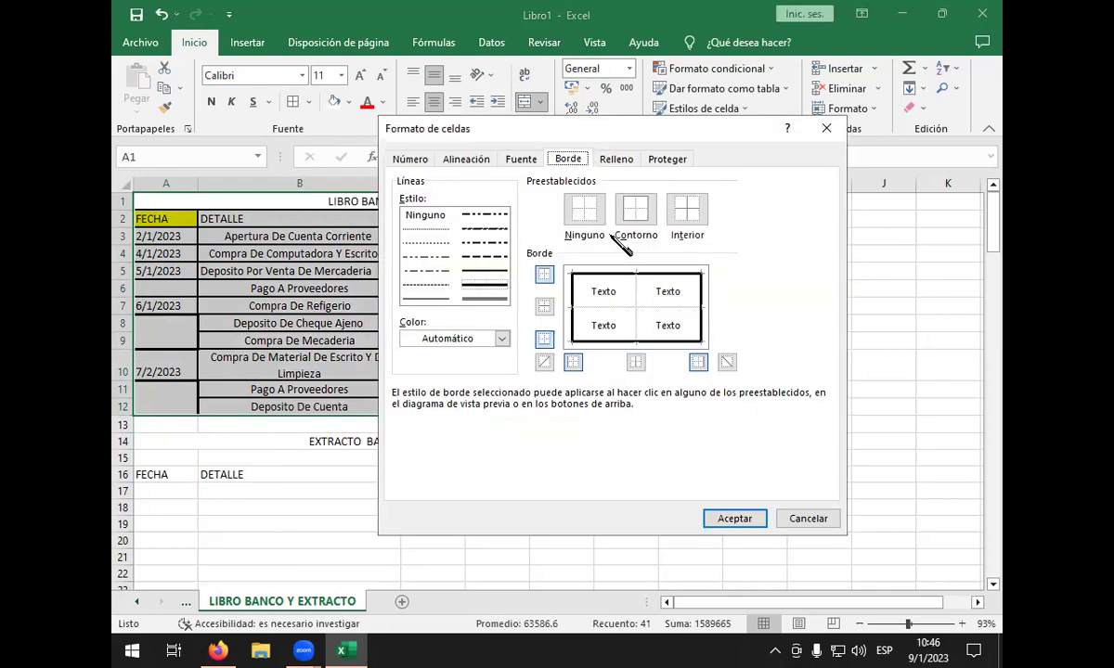
{"action": "left_click", "coordinate": [735, 518]}
{"action": "left_click", "coordinate": [422, 492]}
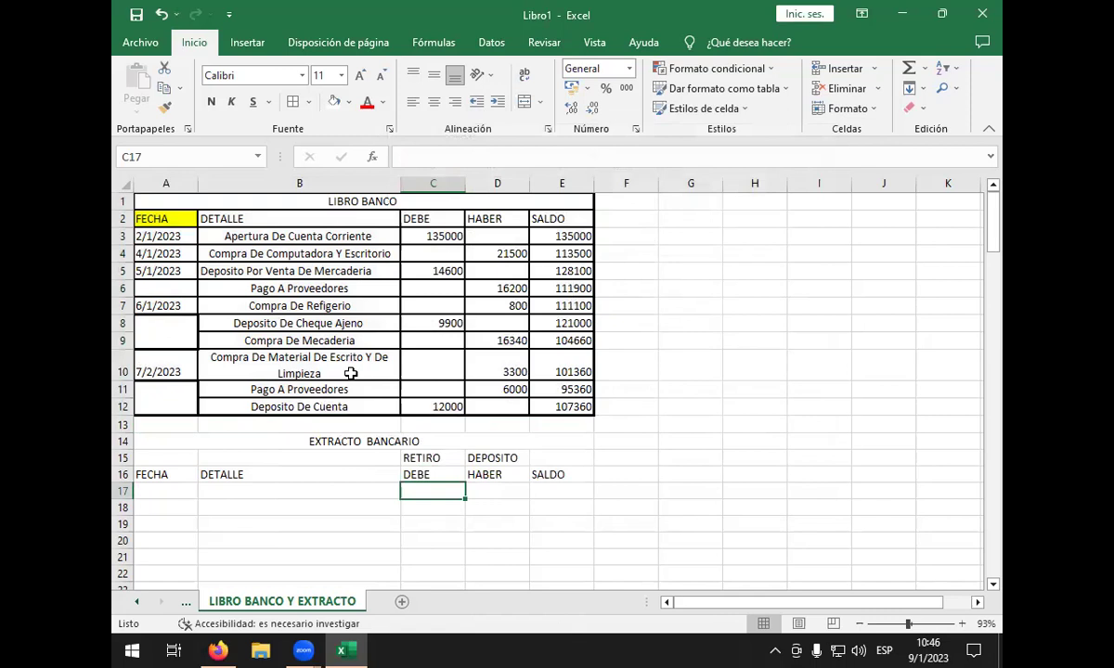
- Copy the LIBRO BANCO transaction descriptions B3:B12 into the EXTRACTO BANCARIO DETALLE column starting at B17
{"action": "scroll", "coordinate": [299, 510], "scroll_direction": "down", "scroll_amount": 2}
{"action": "scroll", "coordinate": [236, 371], "scroll_direction": "up", "scroll_amount": 2}
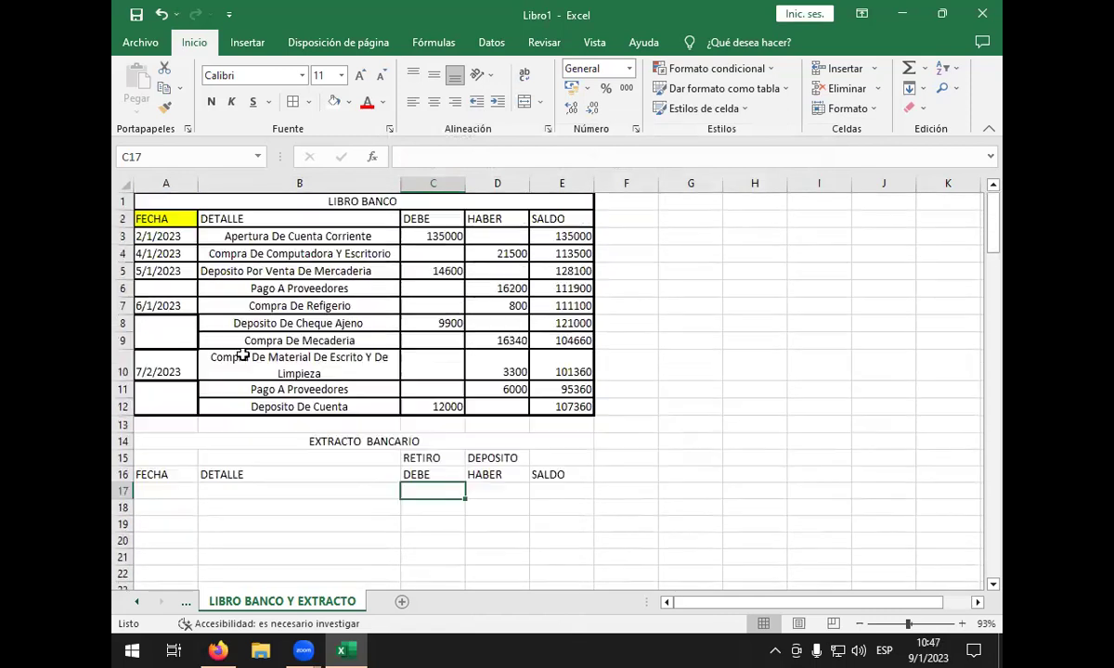
{"action": "left_click_drag", "start_coordinate": [253, 237], "coordinate": [288, 409]}
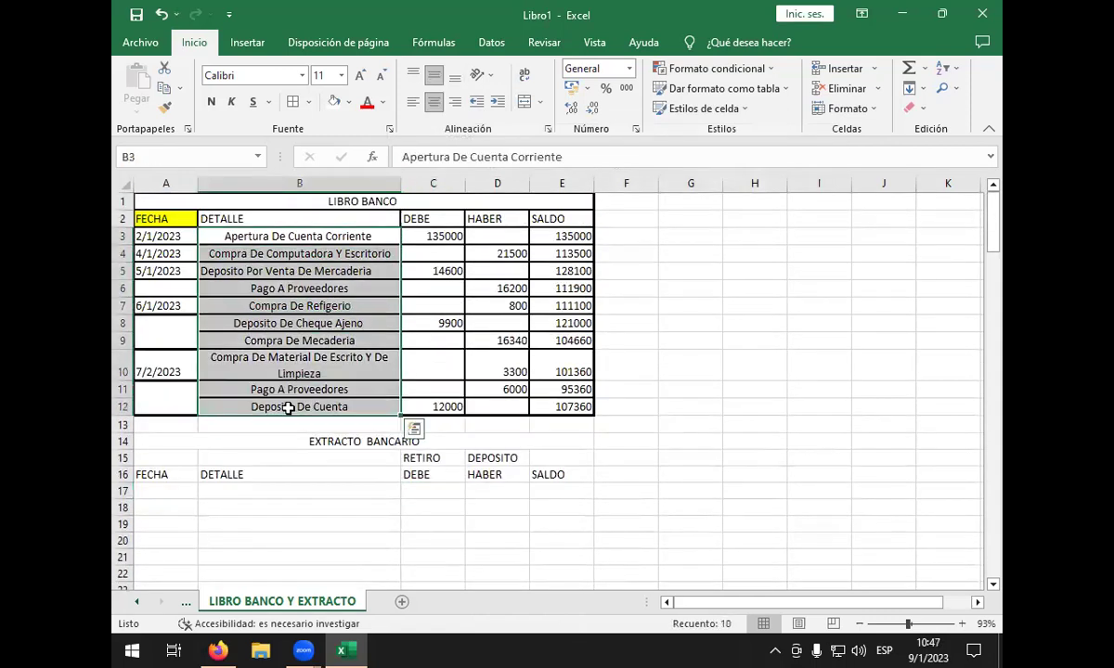
{"action": "key", "text": "ctrl+c"}
{"action": "left_click", "coordinate": [243, 490]}
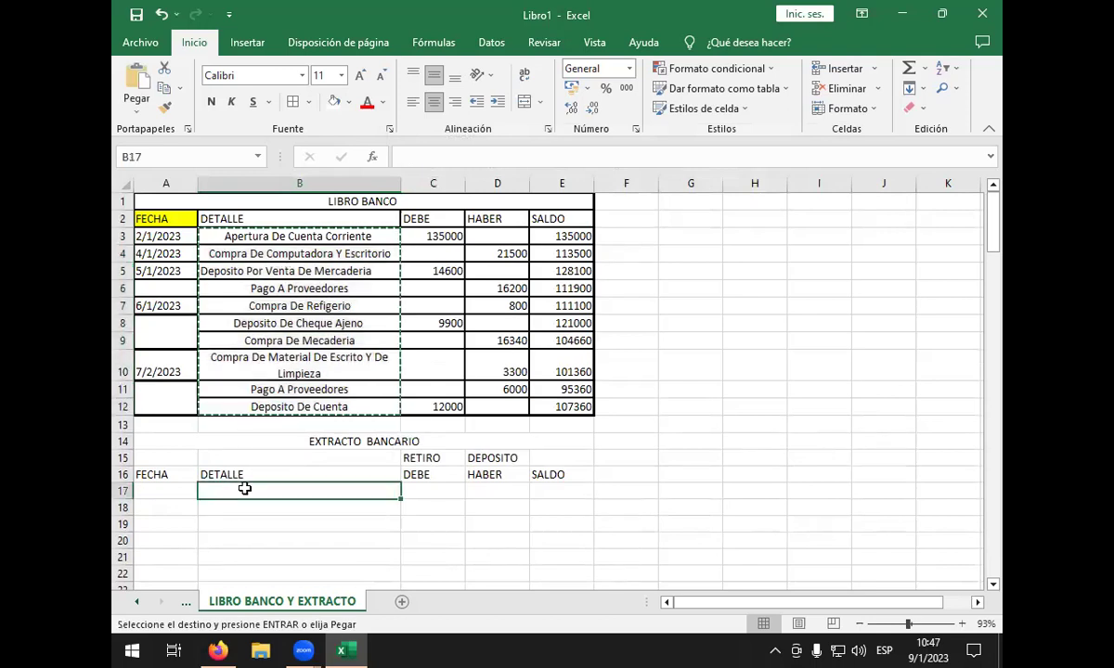
{"action": "key", "text": "Return"}
{"action": "scroll", "coordinate": [279, 480], "scroll_direction": "down", "scroll_amount": 1}
{"action": "scroll", "coordinate": [276, 471], "scroll_direction": "down", "scroll_amount": 1}
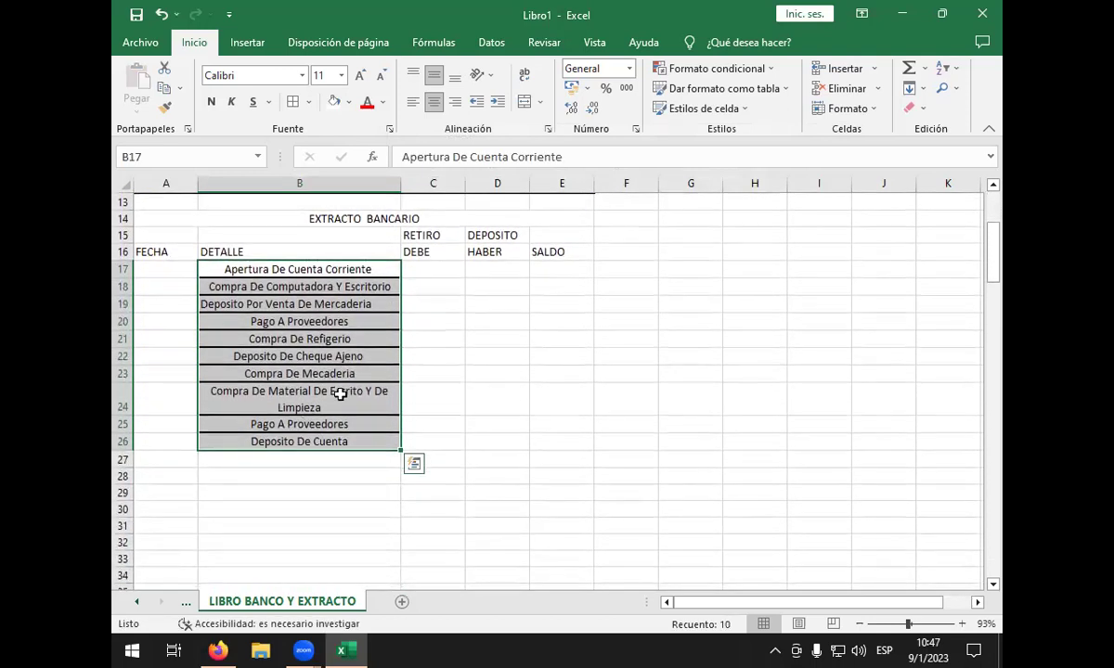
{"action": "left_click", "coordinate": [319, 371]}
{"action": "scroll", "coordinate": [455, 464], "scroll_direction": "up", "scroll_amount": 2}
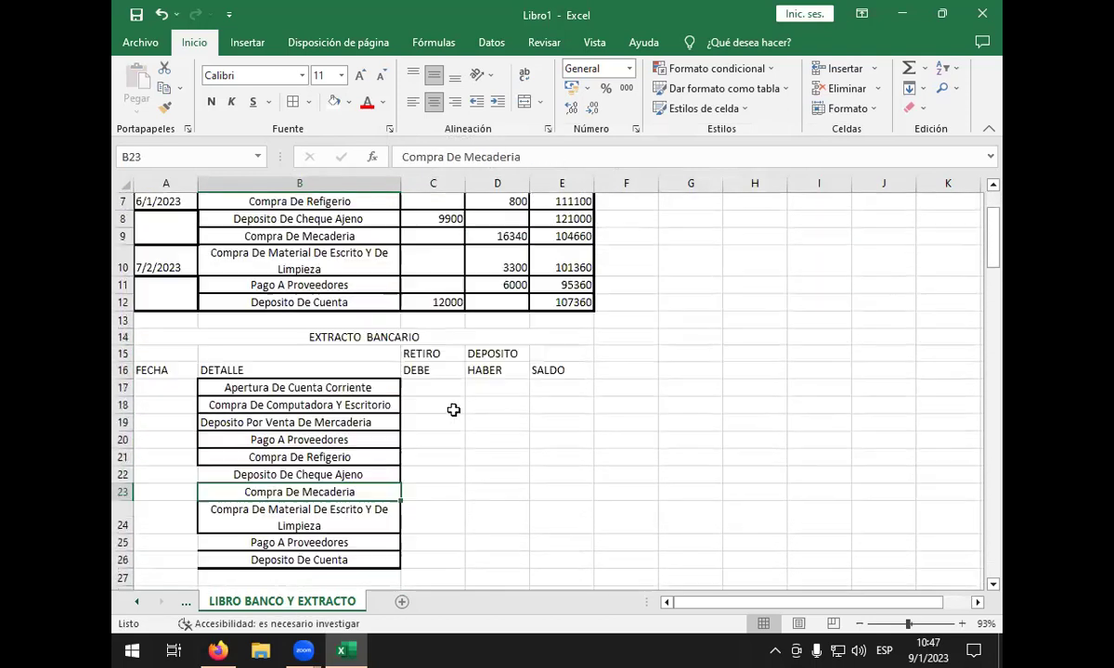
{"action": "left_click", "coordinate": [444, 400]}
{"action": "left_click", "coordinate": [436, 390]}
{"action": "scroll", "coordinate": [432, 394], "scroll_direction": "up", "scroll_amount": 2}
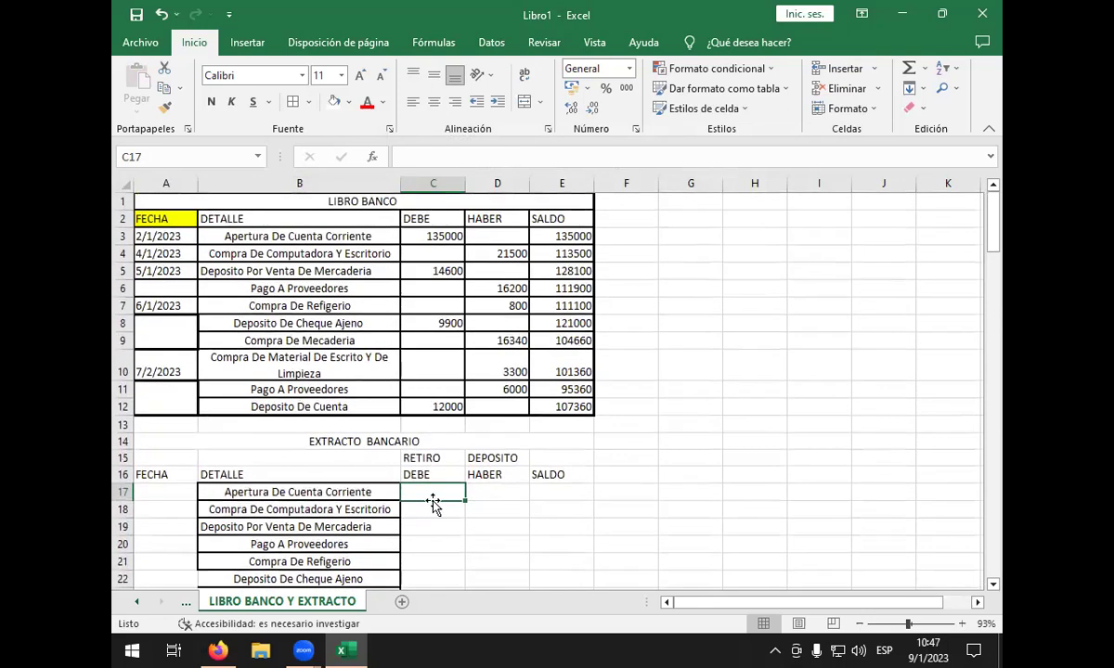
{"action": "left_click_drag", "start_coordinate": [163, 438], "coordinate": [557, 580]}
{"action": "left_click", "coordinate": [505, 402]}
{"action": "scroll", "coordinate": [533, 381], "scroll_direction": "up", "scroll_amount": 3}
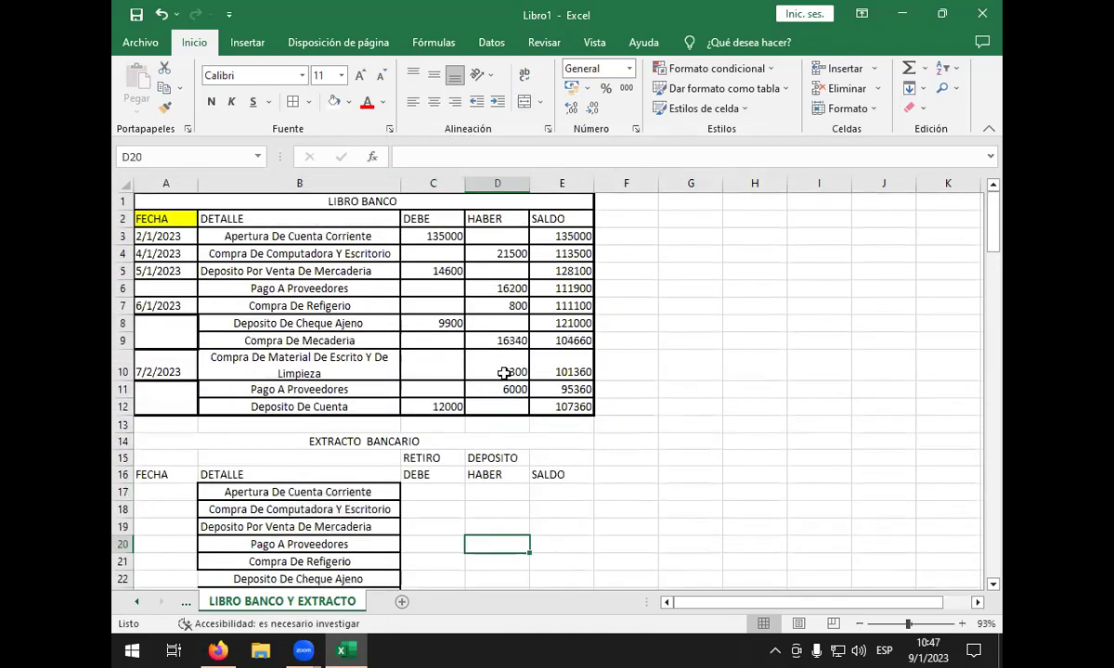
- Enter 13500 in HABER cell D17 for the Apertura De Cuenta Corriente row of the EXTRACTO BANCARIO
{"action": "left_click", "coordinate": [433, 490]}
{"action": "left_click", "coordinate": [486, 489]}
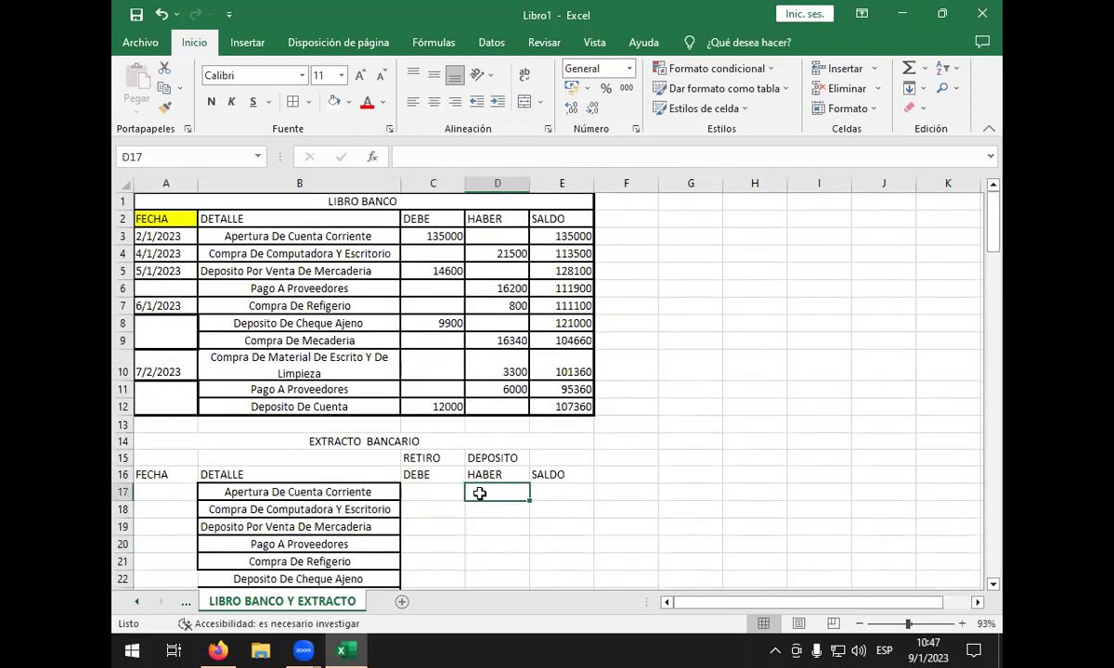
{"action": "type", "text": "13500"}
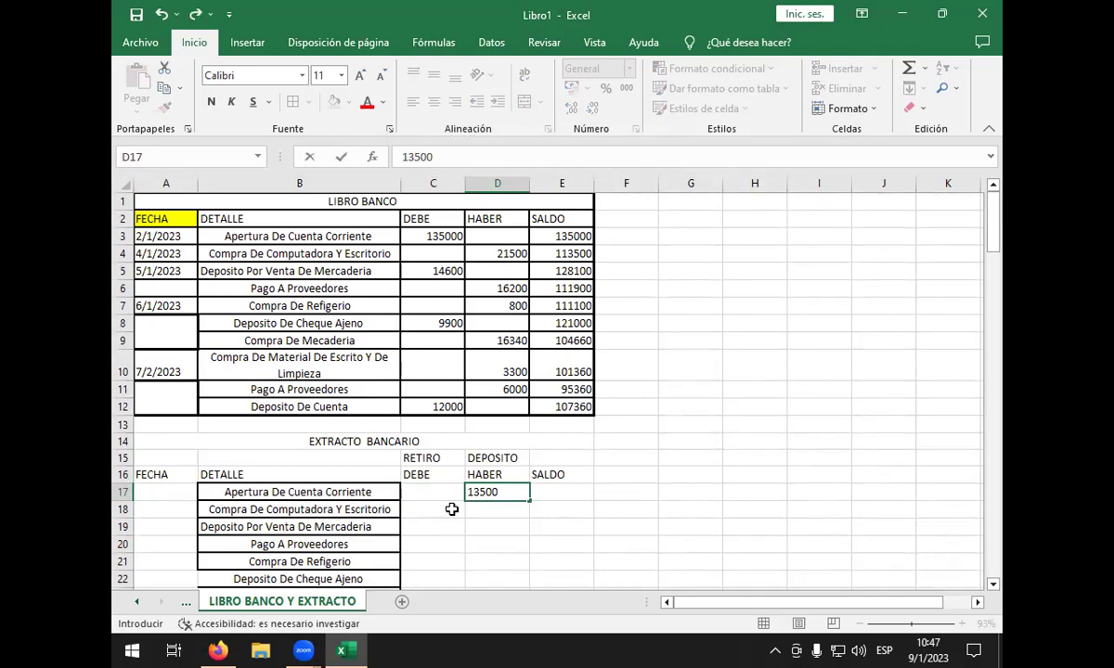
{"action": "left_click", "coordinate": [451, 509]}
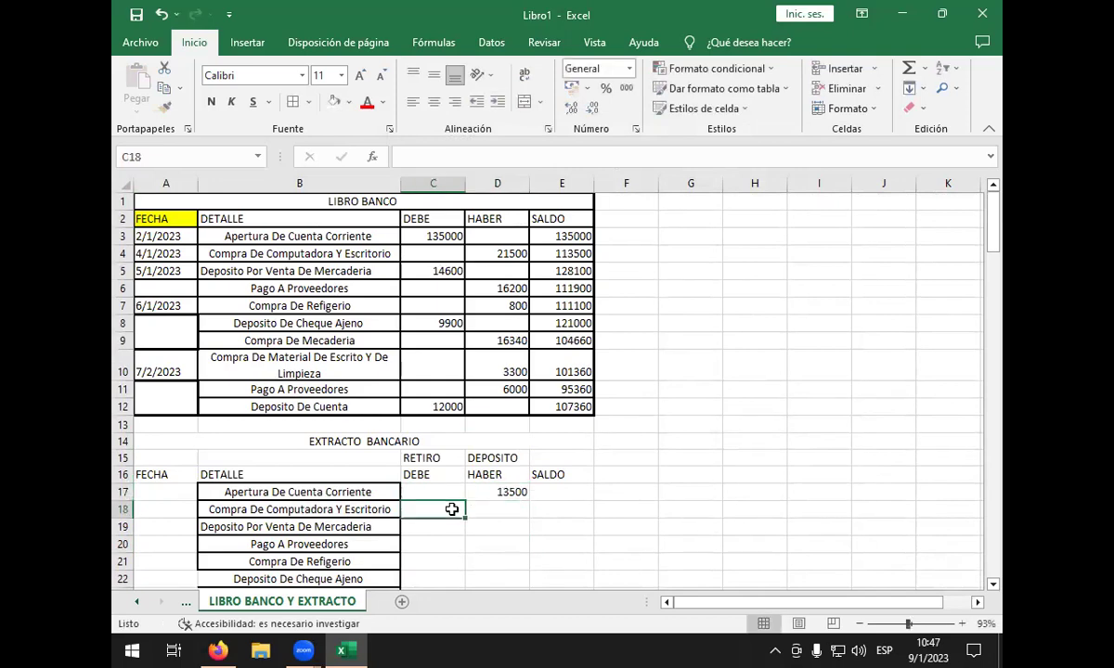
- Set HABER cell D17 to 135000 and enter the opening balance formula +D17 in SALDO cell E17
{"action": "key", "text": "Up"}
{"action": "key", "text": "Right"}
{"action": "type", "text": "135000"}
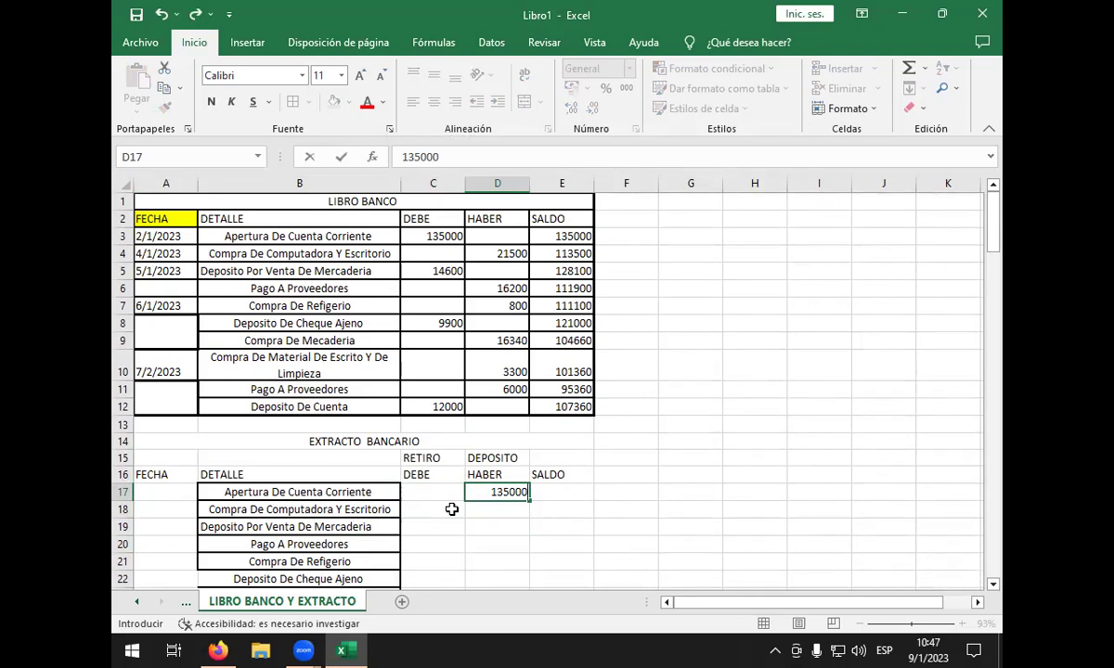
{"action": "key", "text": "Right"}
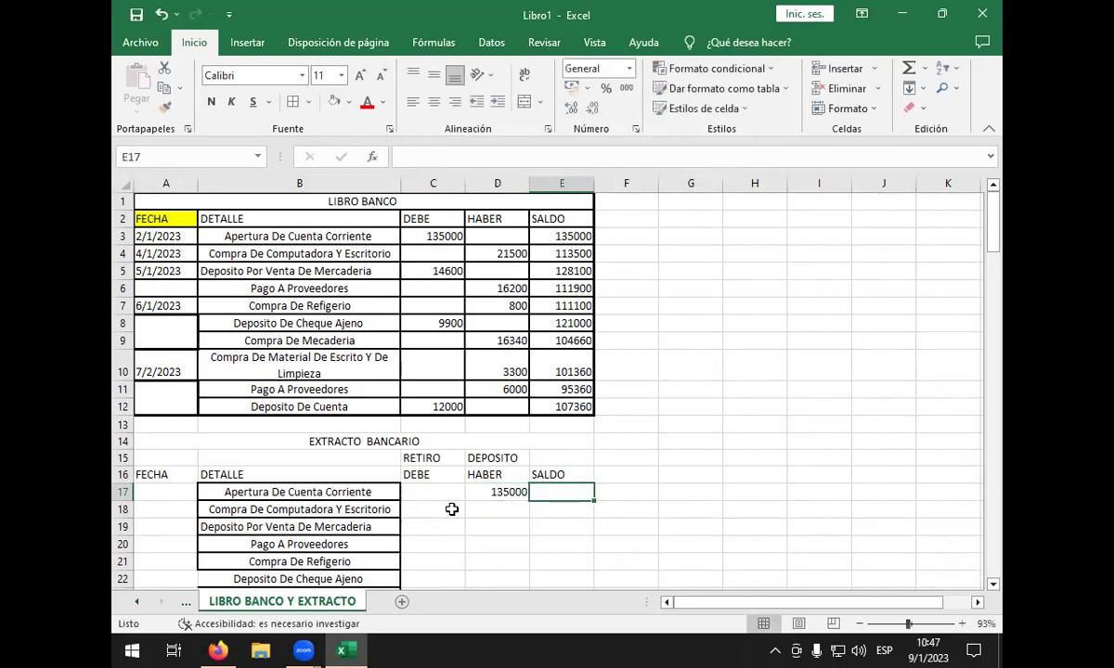
{"action": "type", "text": "+"}
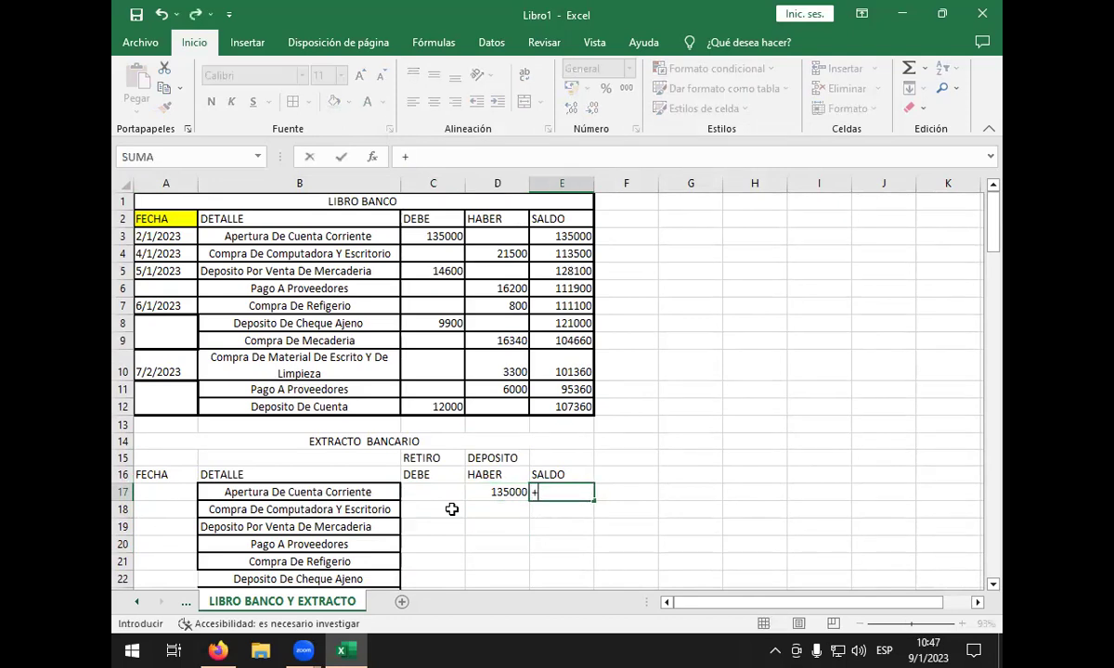
{"action": "key", "text": "Left"}
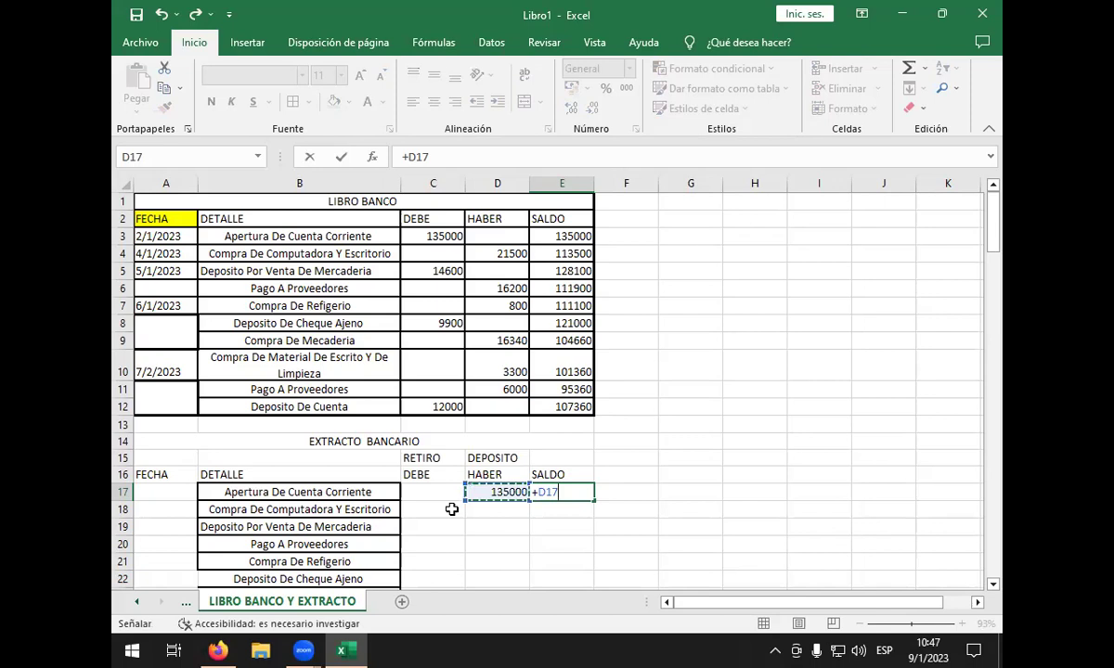
{"action": "key", "text": "Return"}
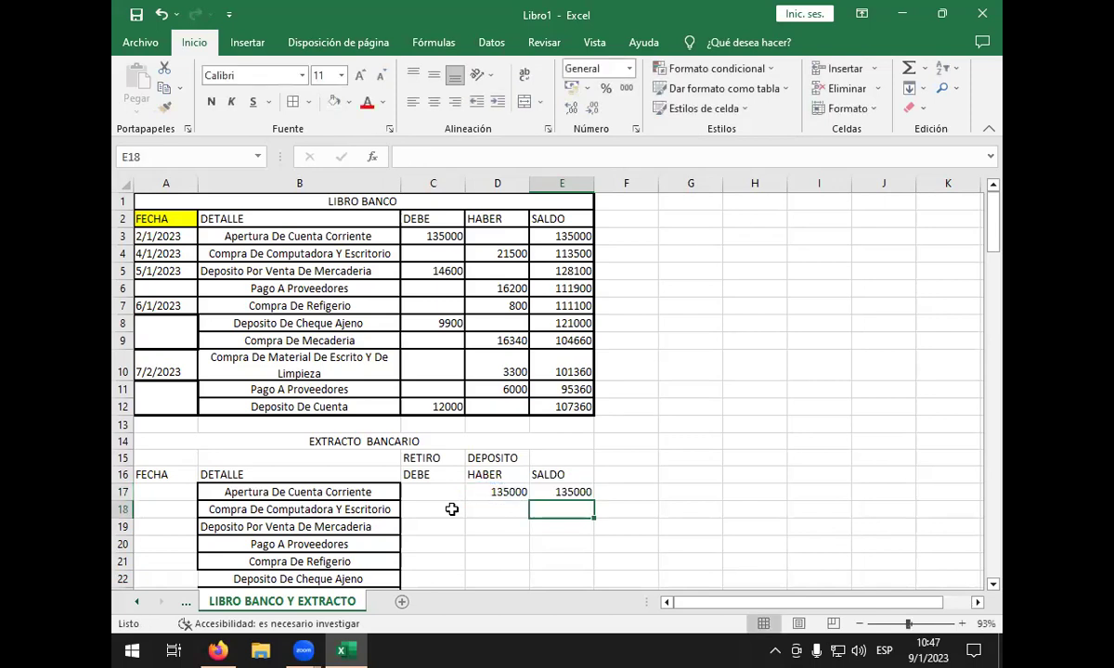
- Enter 21500 in DEBE cell C18 for the Compra De Computadora Y Escritorio row of the EXTRACTO BANCARIO
{"action": "key", "text": "Left"}
{"action": "key", "text": "Up"}
{"action": "key", "text": "Up"}
{"action": "key", "text": "Down"}
{"action": "key", "text": "Down"}
{"action": "key", "text": "Left"}
{"action": "key", "text": "Up"}
{"action": "key", "text": "Right"}
{"action": "key", "text": "Down"}
{"action": "key", "text": "Left"}
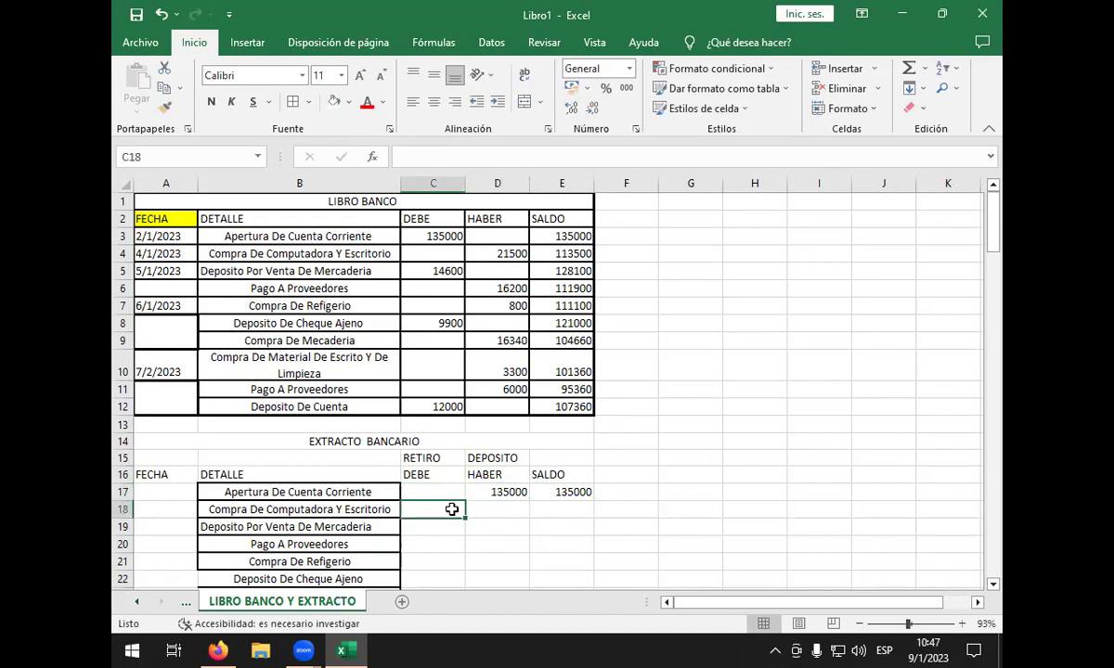
{"action": "type", "text": "21500"}
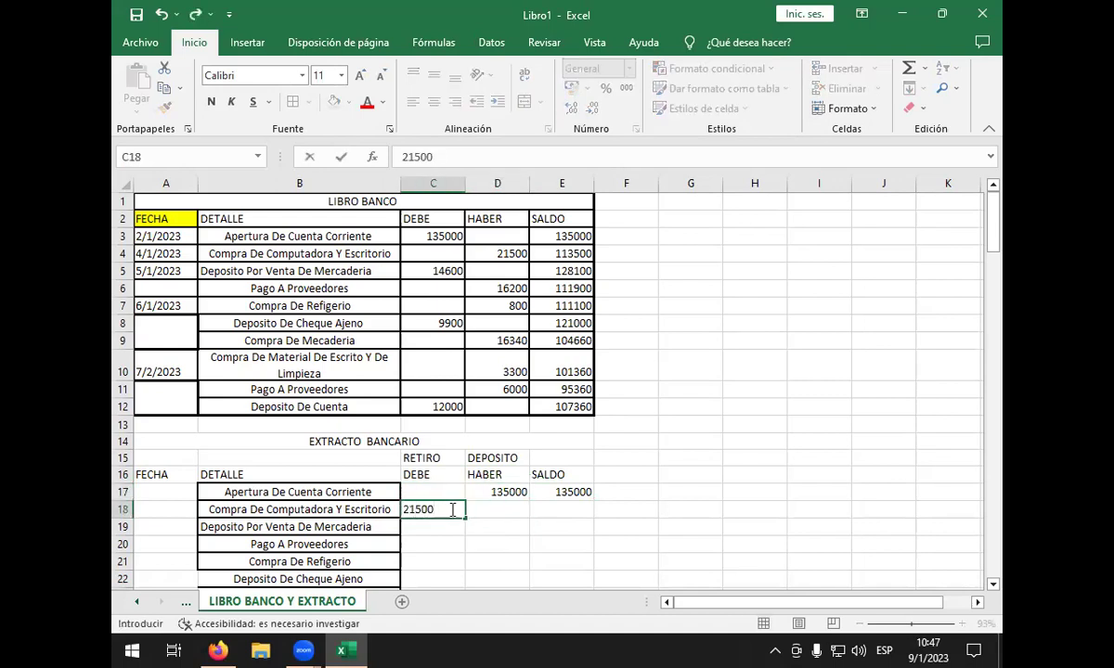
- Enter the running balance formula +E17-C18+D18 in SALDO cell E18
{"action": "key", "text": "Right"}
{"action": "key", "text": "Right"}
{"action": "key", "text": "Right"}
{"action": "key", "text": "Left"}
{"action": "key", "text": "Left"}
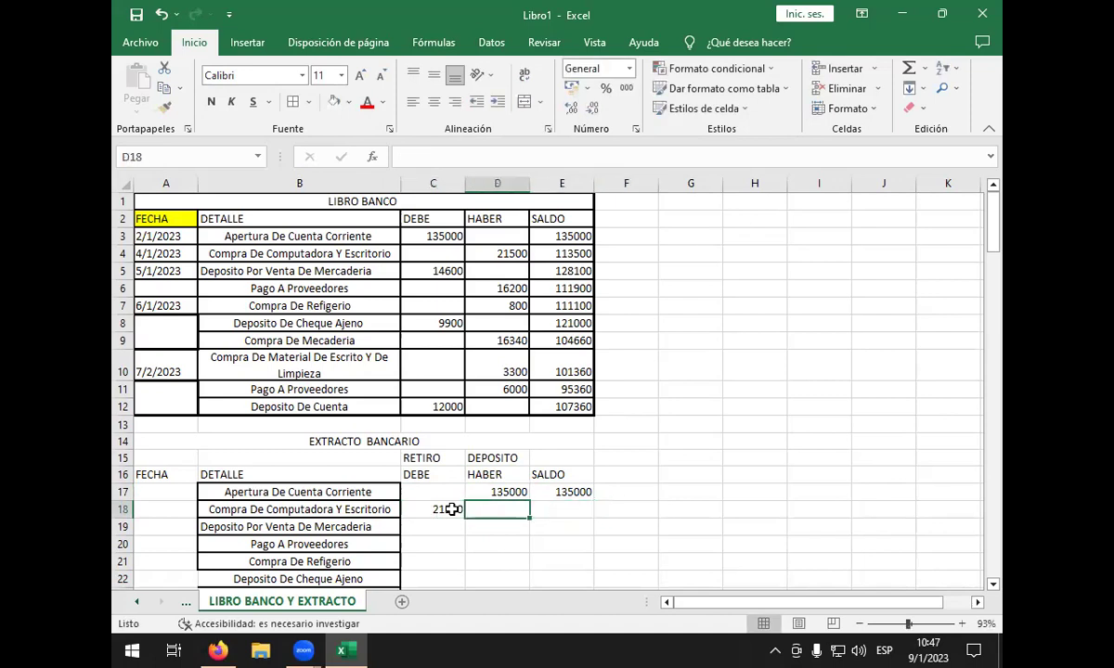
{"action": "key", "text": "Right"}
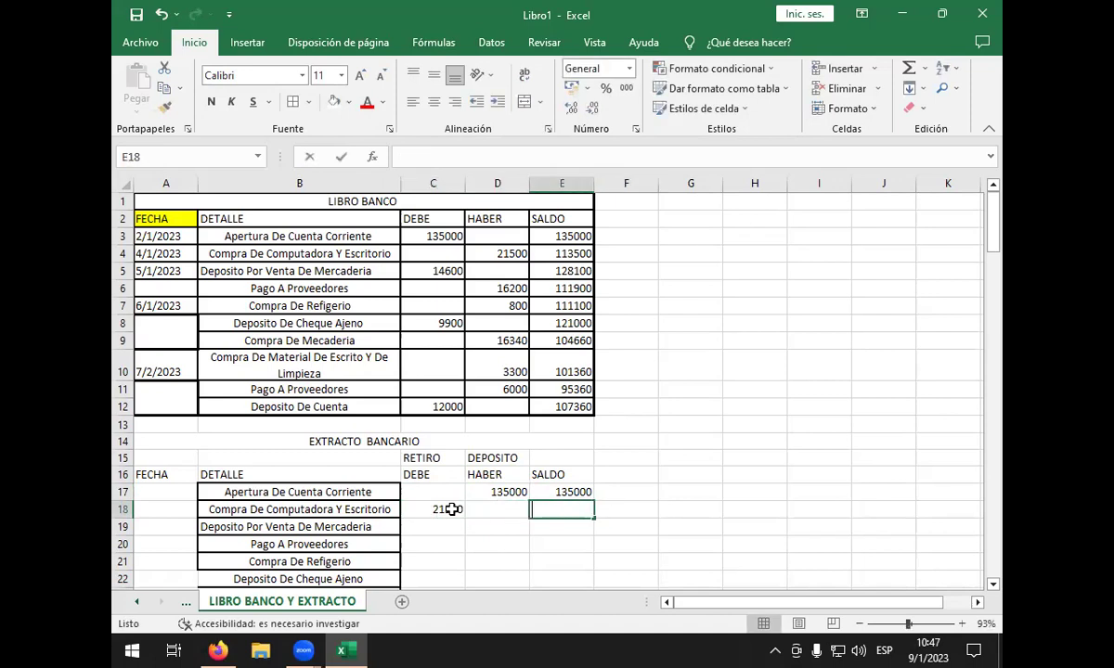
{"action": "type", "text": "+"}
{"action": "key", "text": "Up"}
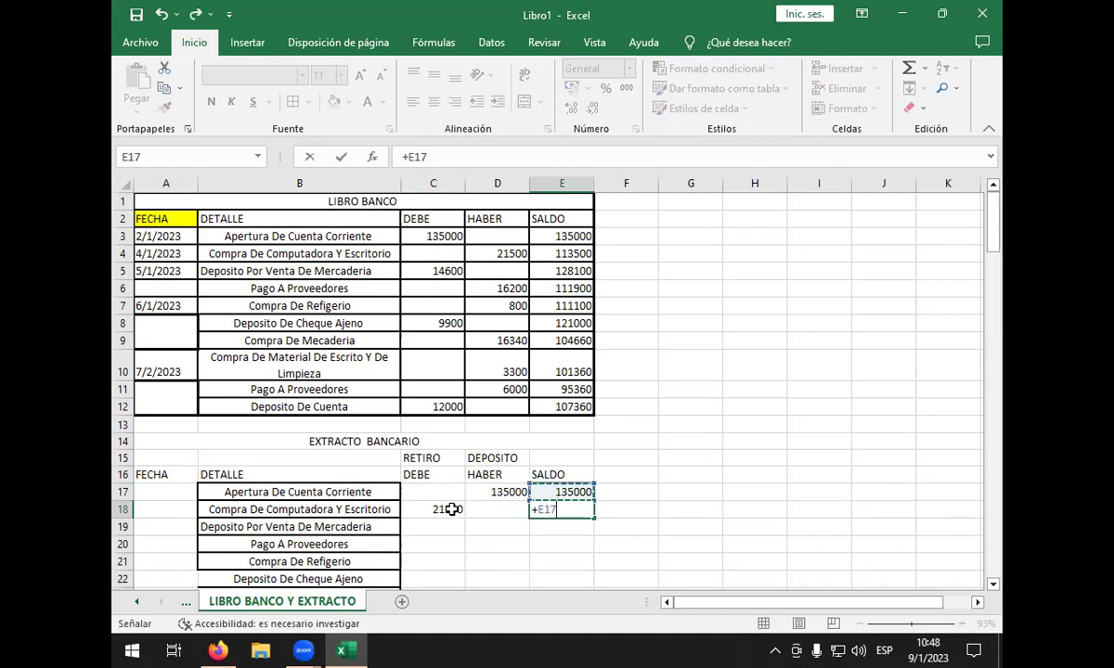
{"action": "type", "text": "-"}
{"action": "key", "text": "Left"}
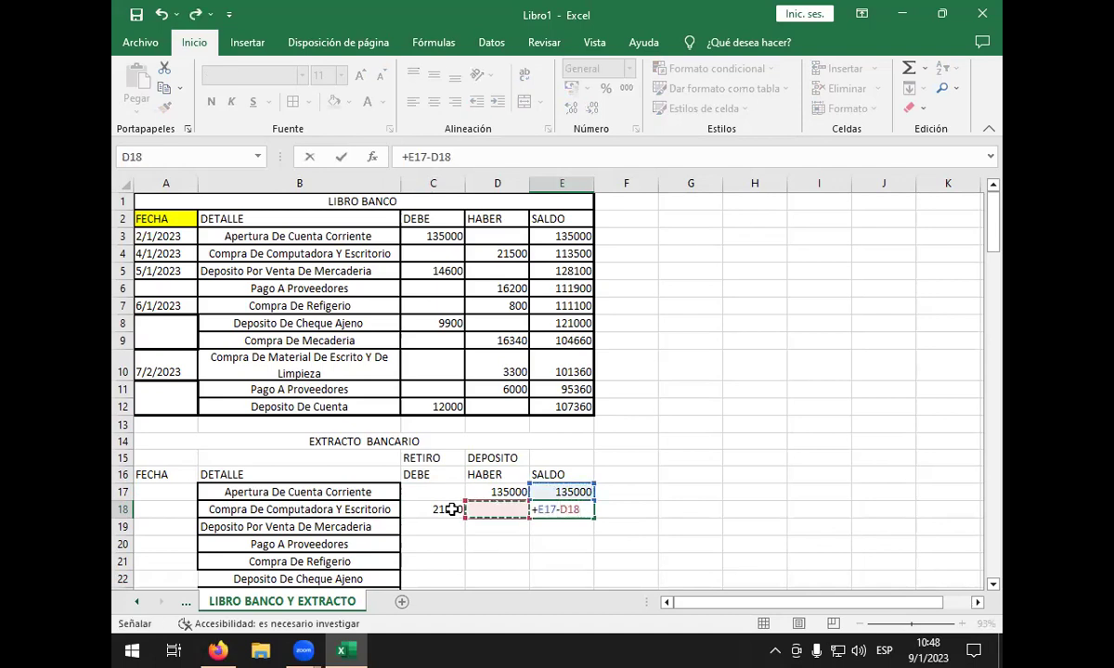
{"action": "key", "text": "Left"}
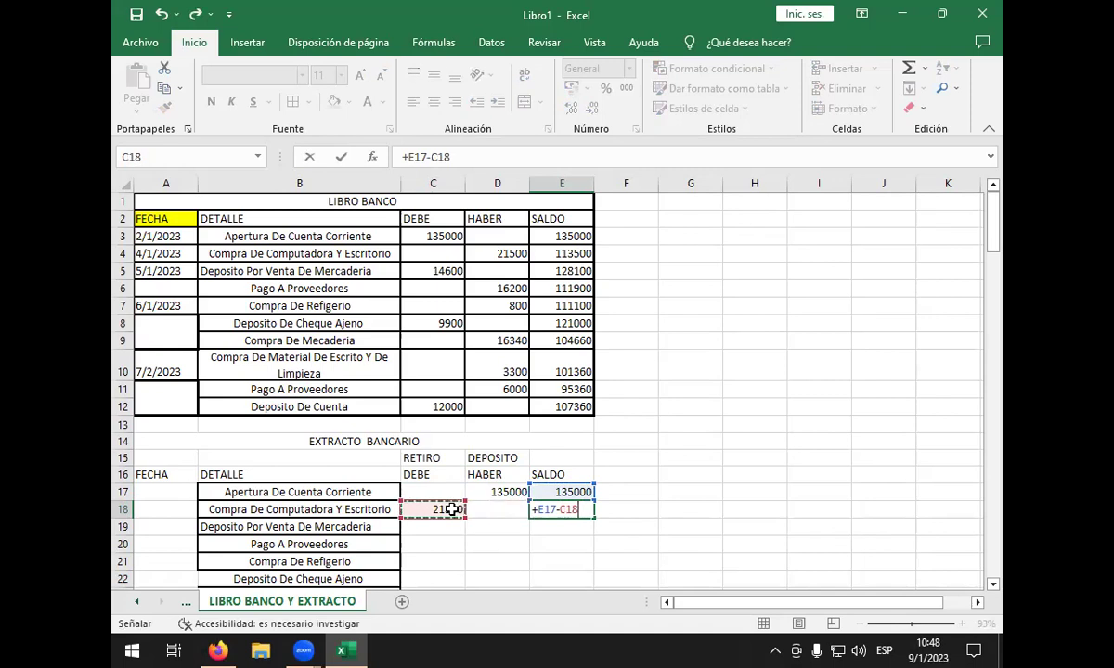
{"action": "type", "text": "+"}
{"action": "key", "text": "Right"}
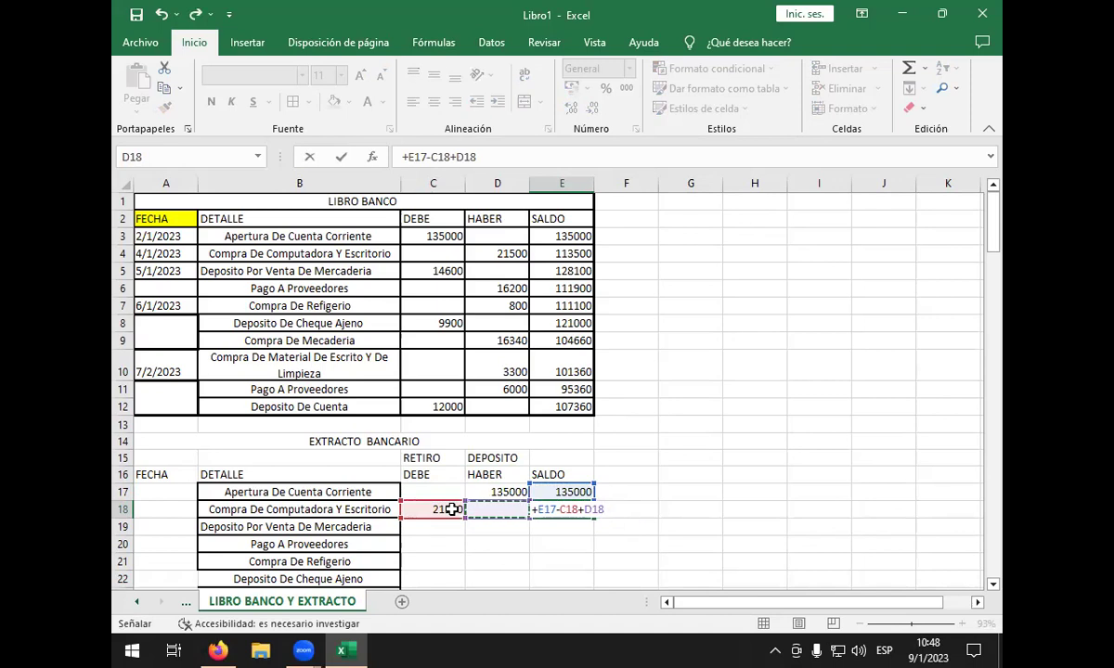
{"action": "key", "text": "Return"}
{"action": "key", "text": "Left"}
{"action": "key", "text": "Left"}
{"action": "key", "text": "Left"}
{"action": "key", "text": "Left"}
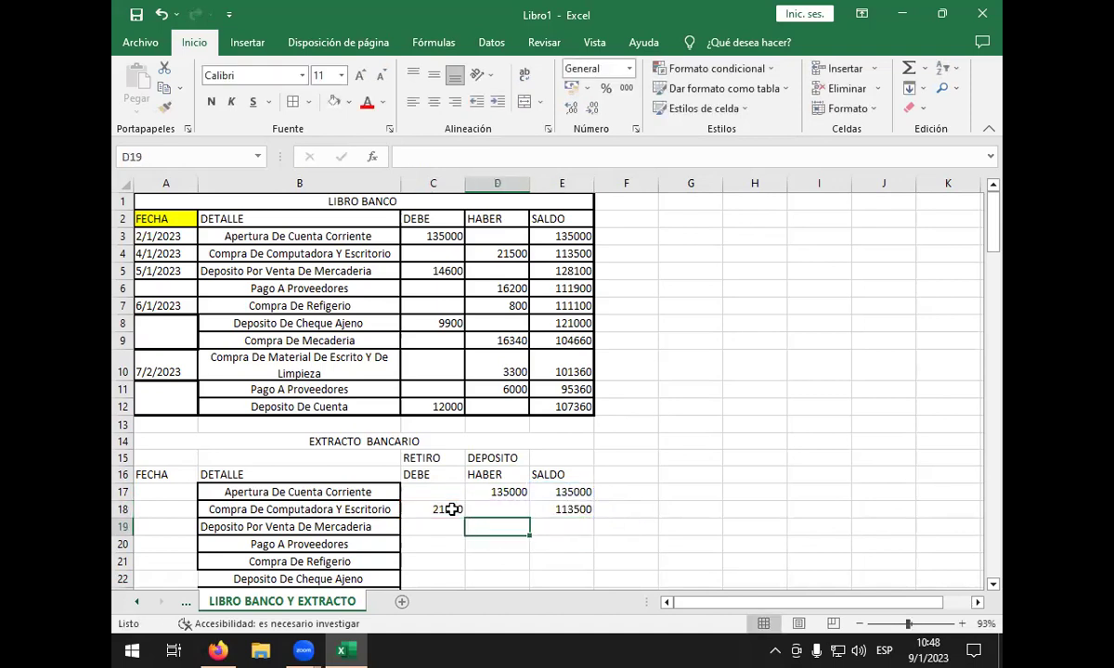
{"action": "key", "text": "Down"}
{"action": "key", "text": "Down"}
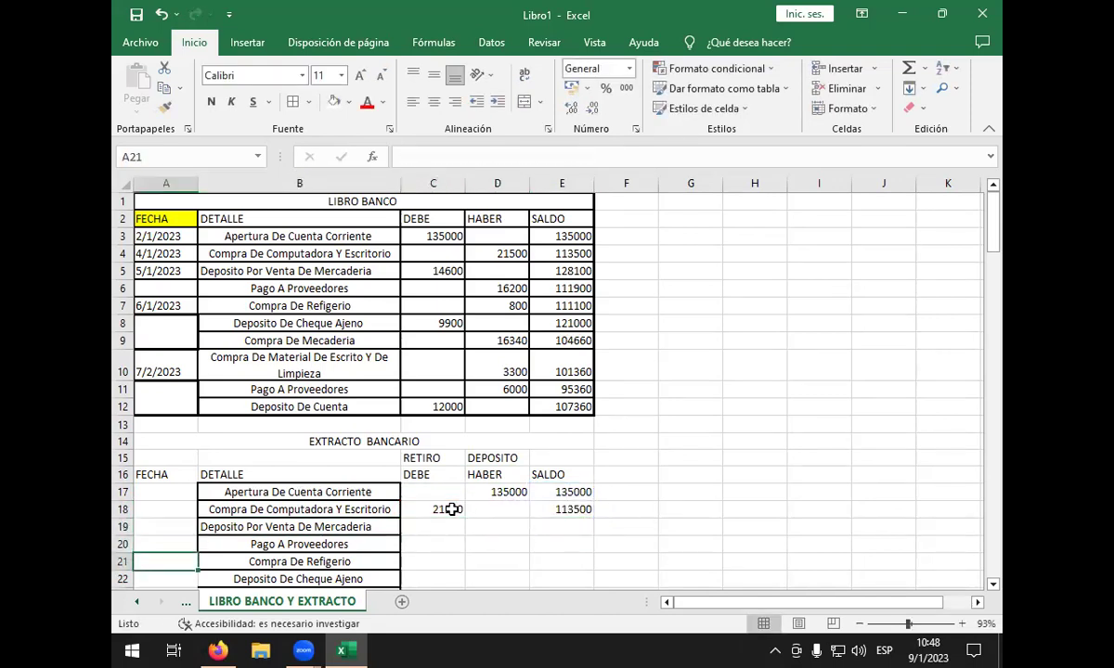
{"action": "key", "text": "Up"}
{"action": "key", "text": "Up"}
{"action": "key", "text": "Right"}
{"action": "key", "text": "Right"}
{"action": "key", "text": "Right"}
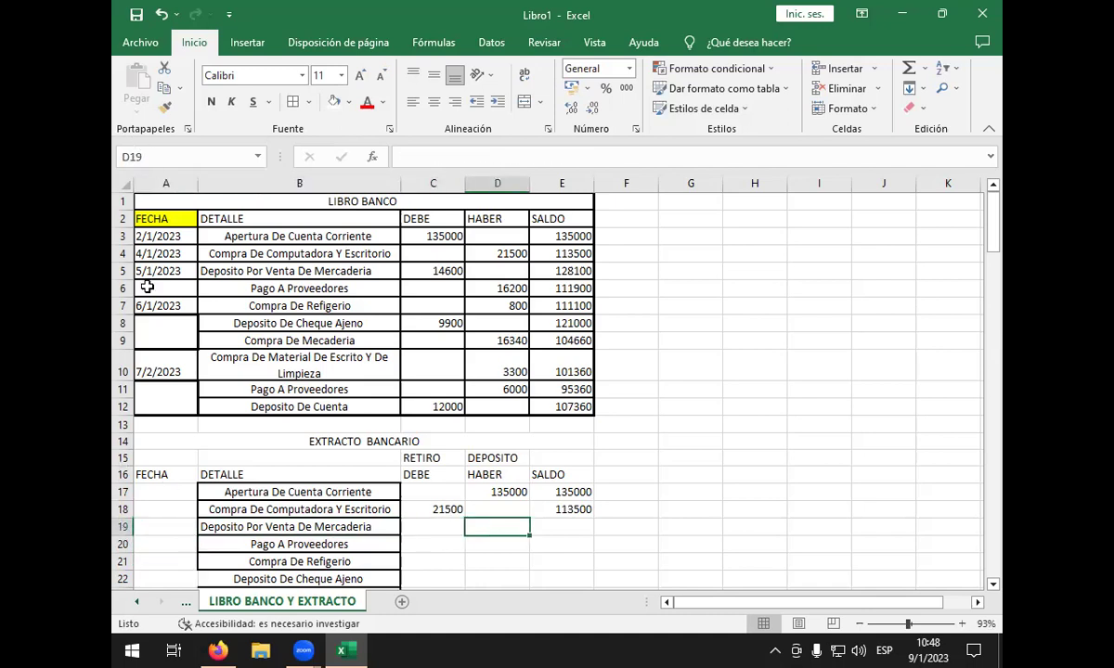
- Copy the LIBRO BANCO dates A3:A12 into the EXTRACTO BANCARIO FECHA column starting at A17
{"action": "left_click", "coordinate": [150, 238]}
{"action": "left_click_drag", "start_coordinate": [150, 239], "coordinate": [172, 383]}
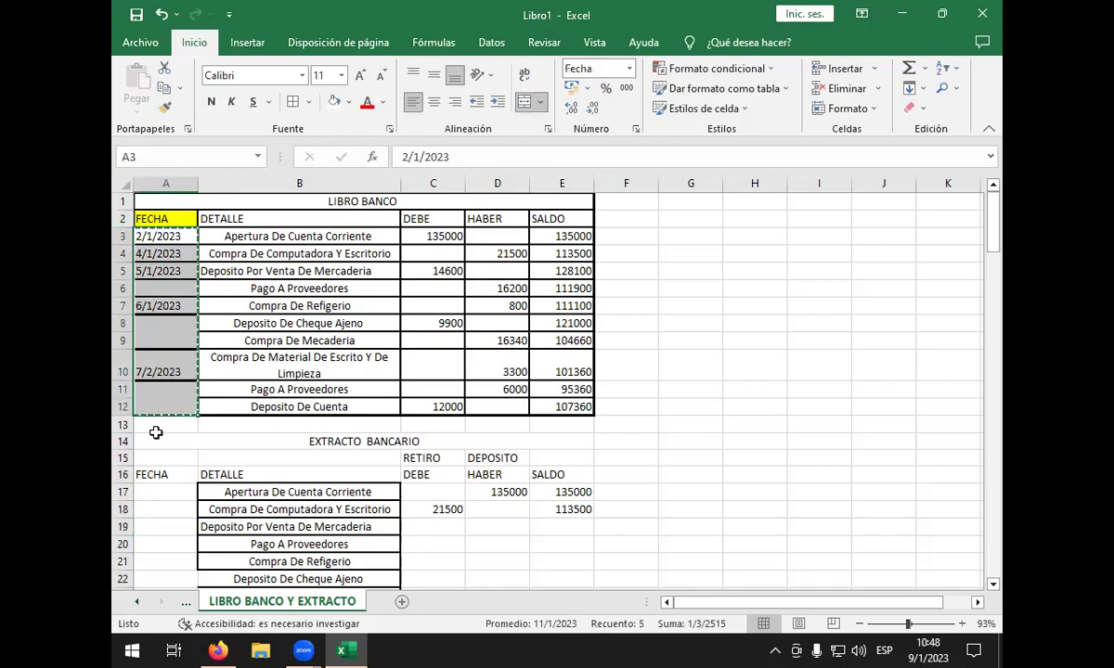
{"action": "key", "text": "ctrl+c"}
{"action": "left_click", "coordinate": [148, 494]}
{"action": "key", "text": "Return"}
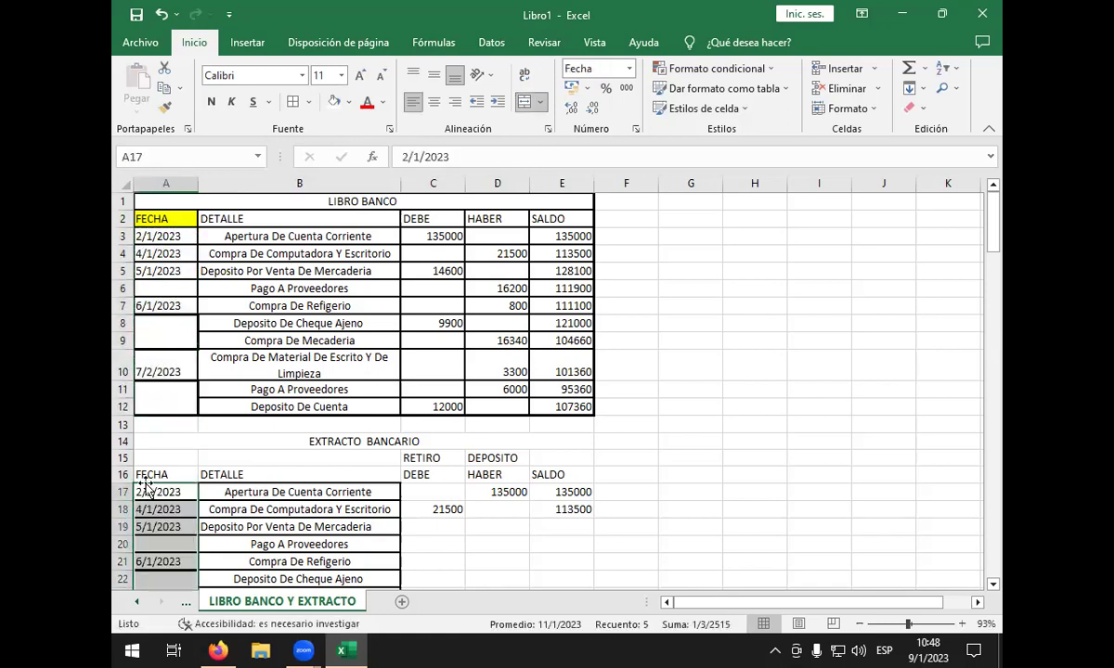
{"action": "scroll", "coordinate": [535, 509], "scroll_direction": "down", "scroll_amount": 1}
{"action": "scroll", "coordinate": [484, 442], "scroll_direction": "up", "scroll_amount": 1}
{"action": "left_click_drag", "start_coordinate": [167, 437], "coordinate": [576, 240]}
{"action": "scroll", "coordinate": [594, 399], "scroll_direction": "up", "scroll_amount": 5}
{"action": "left_click", "coordinate": [650, 388]}
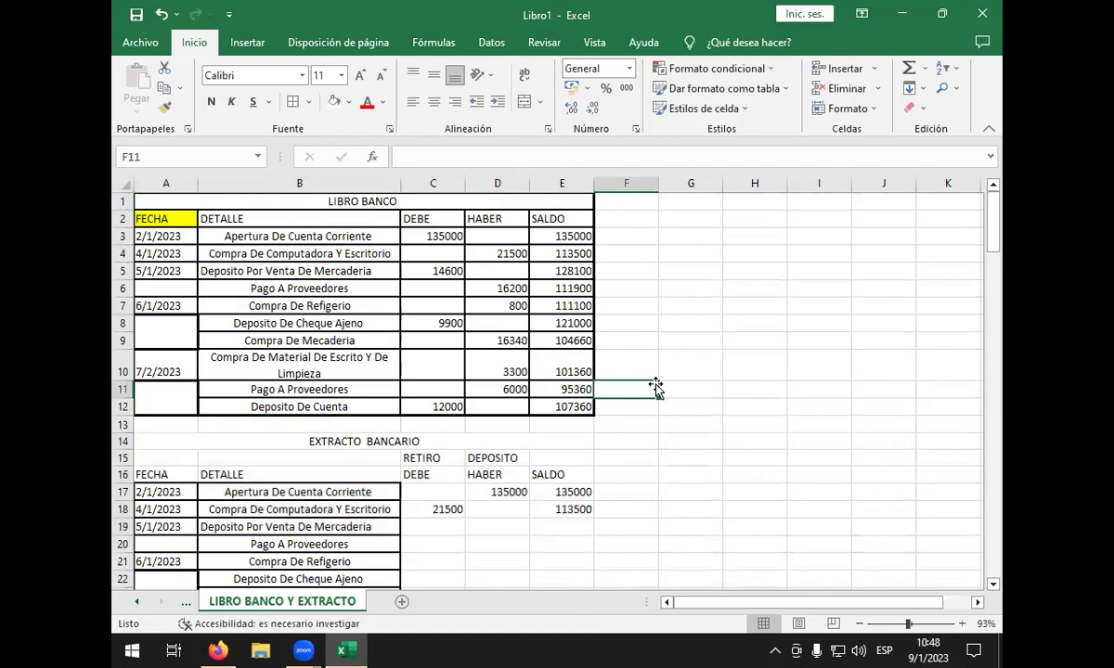
{"action": "scroll", "coordinate": [537, 510], "scroll_direction": "down", "scroll_amount": 2}
{"action": "scroll", "coordinate": [449, 461], "scroll_direction": "up", "scroll_amount": 2}
{"action": "scroll", "coordinate": [427, 465], "scroll_direction": "down", "scroll_amount": 1}
{"action": "scroll", "coordinate": [425, 460], "scroll_direction": "up", "scroll_amount": 1}
- Enter 14600 in HABER cell D19 for the Deposito Por Venta De Mercaderia row of the EXTRACTO BANCARIO
{"action": "left_click", "coordinate": [459, 510]}
{"action": "key", "text": "Return"}
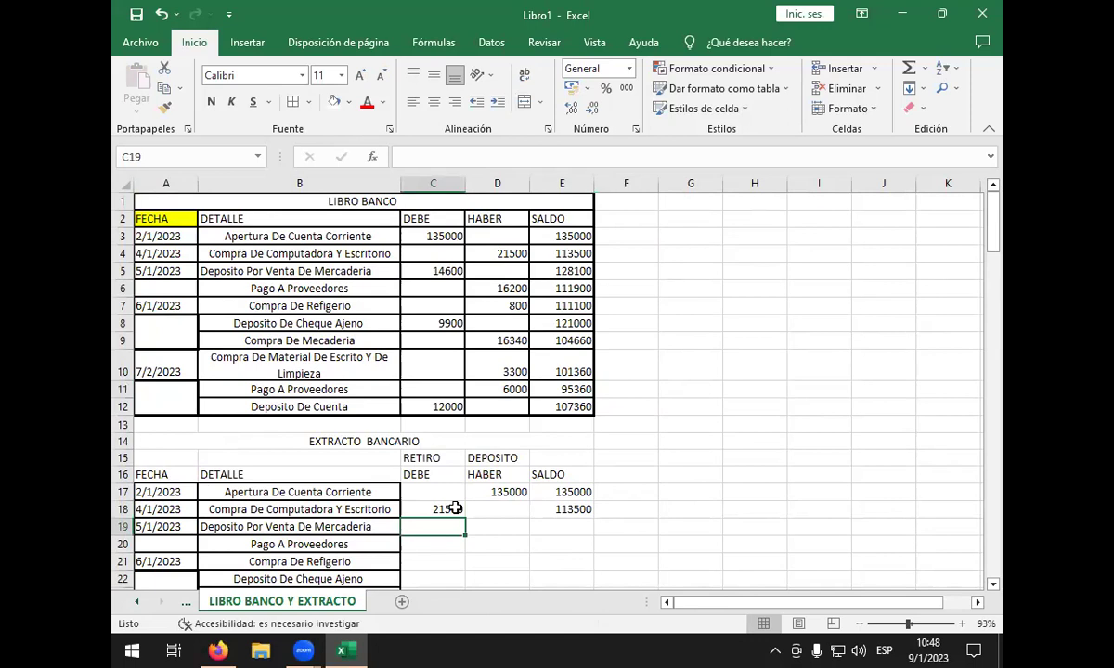
{"action": "key", "text": "Right"}
{"action": "type", "text": "14600"}
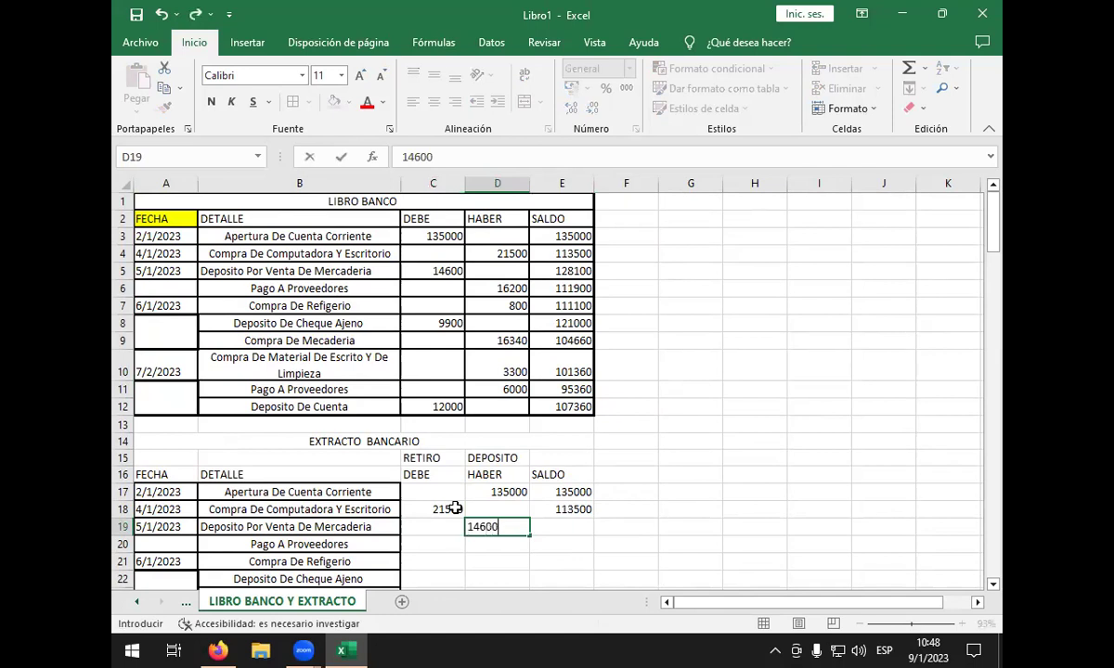
{"action": "key", "text": "Right"}
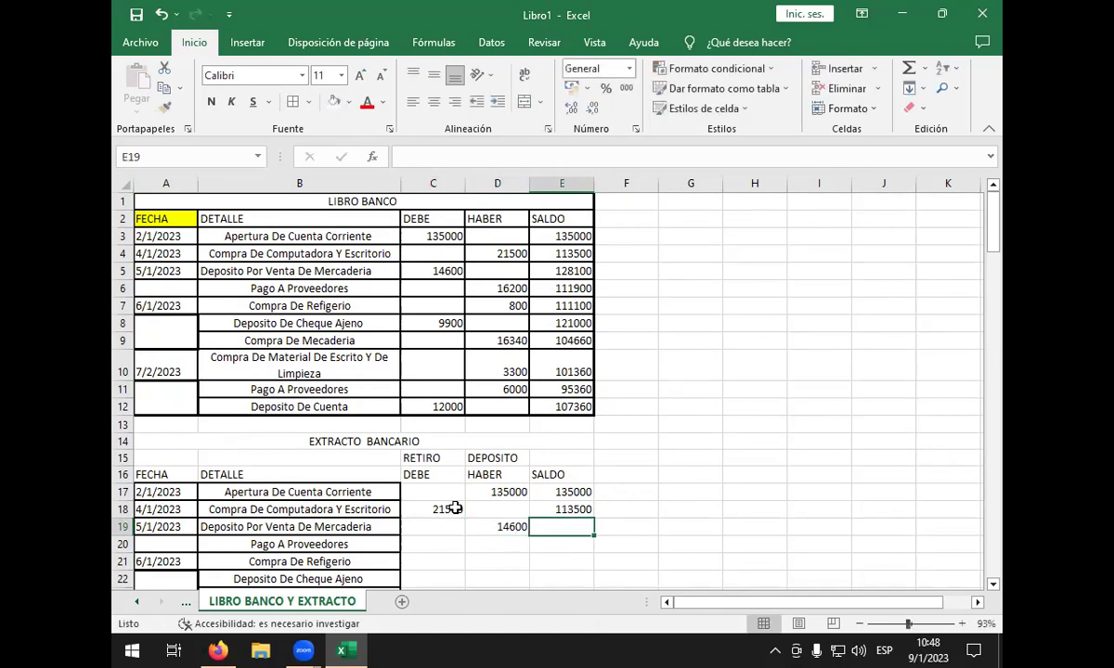
{"action": "key", "text": "Left"}
{"action": "key", "text": "Left"}
{"action": "key", "text": "Right"}
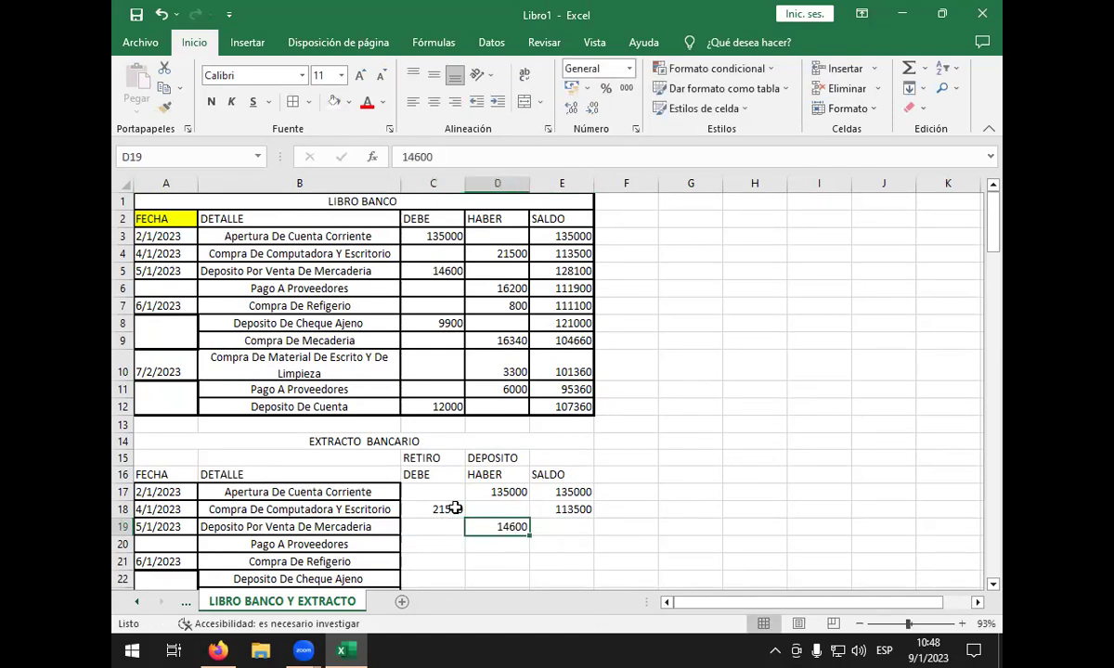
{"action": "key", "text": "Right"}
- Fill the running balance formula from SALDO cell E18 down through E26
{"action": "scroll", "coordinate": [604, 417], "scroll_direction": "down", "scroll_amount": 2}
{"action": "left_click", "coordinate": [589, 406]}
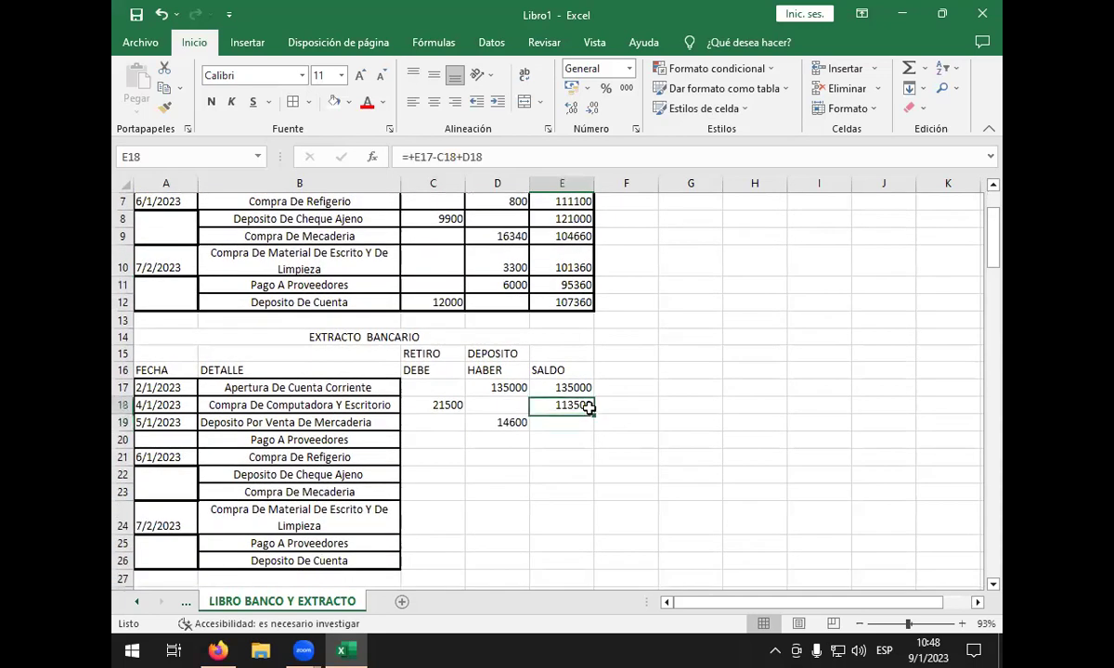
{"action": "scroll", "coordinate": [595, 349], "scroll_direction": "down", "scroll_amount": 2}
{"action": "scroll", "coordinate": [594, 349], "scroll_direction": "down", "scroll_amount": 1}
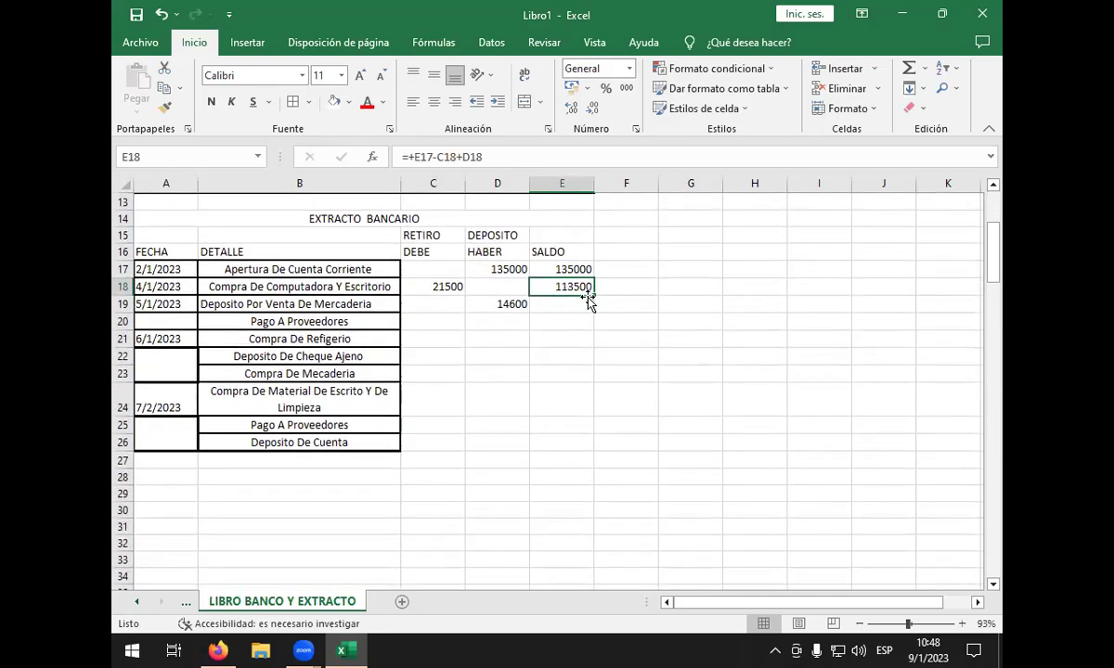
{"action": "left_click_drag", "start_coordinate": [595, 297], "coordinate": [589, 448]}
- Enter 16200 in DEBE cell C20 for Pago A Proveedores and 800 in C21 for Compra De Refigerio
{"action": "scroll", "coordinate": [413, 346], "scroll_direction": "up", "scroll_amount": 4}
{"action": "scroll", "coordinate": [454, 390], "scroll_direction": "down", "scroll_amount": 1}
{"action": "left_click", "coordinate": [435, 494]}
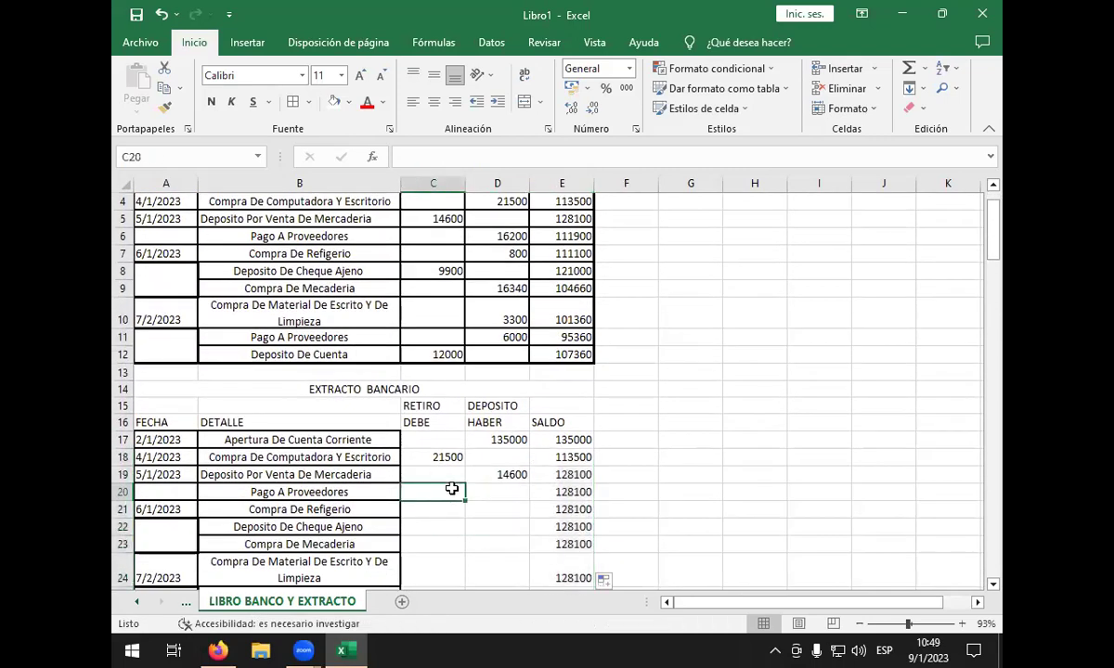
{"action": "type", "text": "16"}
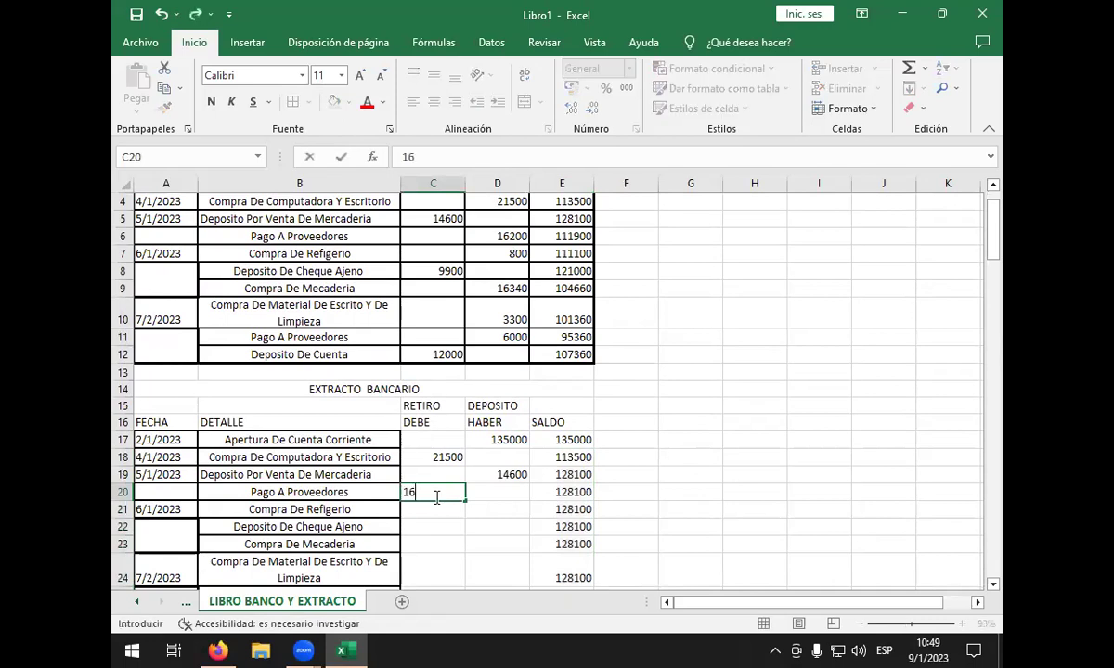
{"action": "type", "text": "200"}
{"action": "key", "text": "Return"}
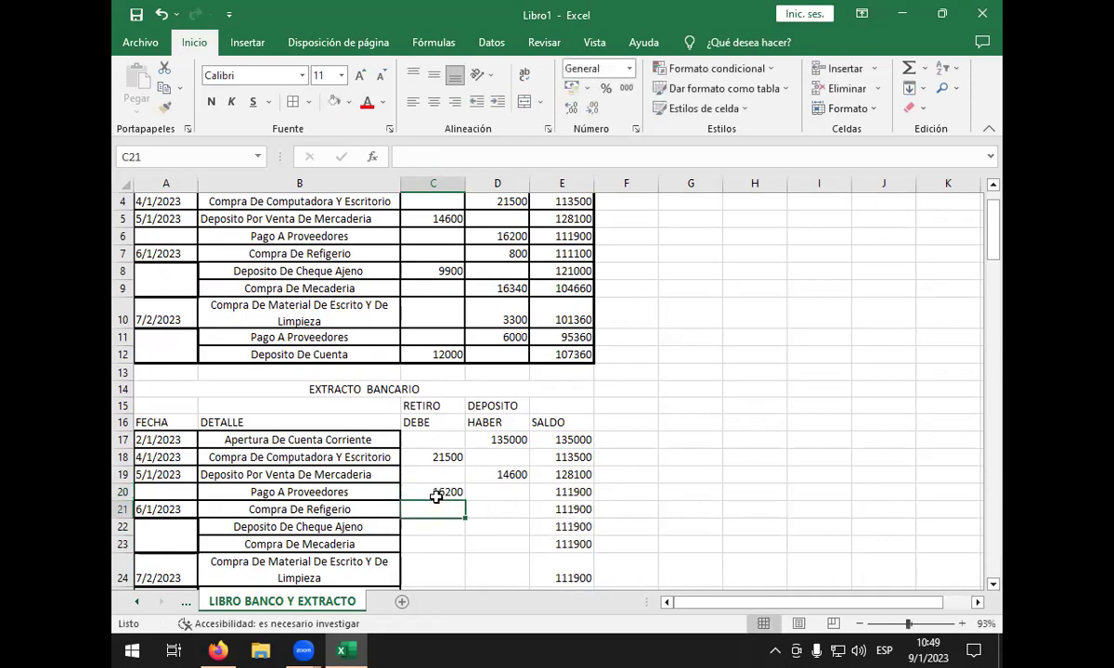
{"action": "type", "text": "80"}
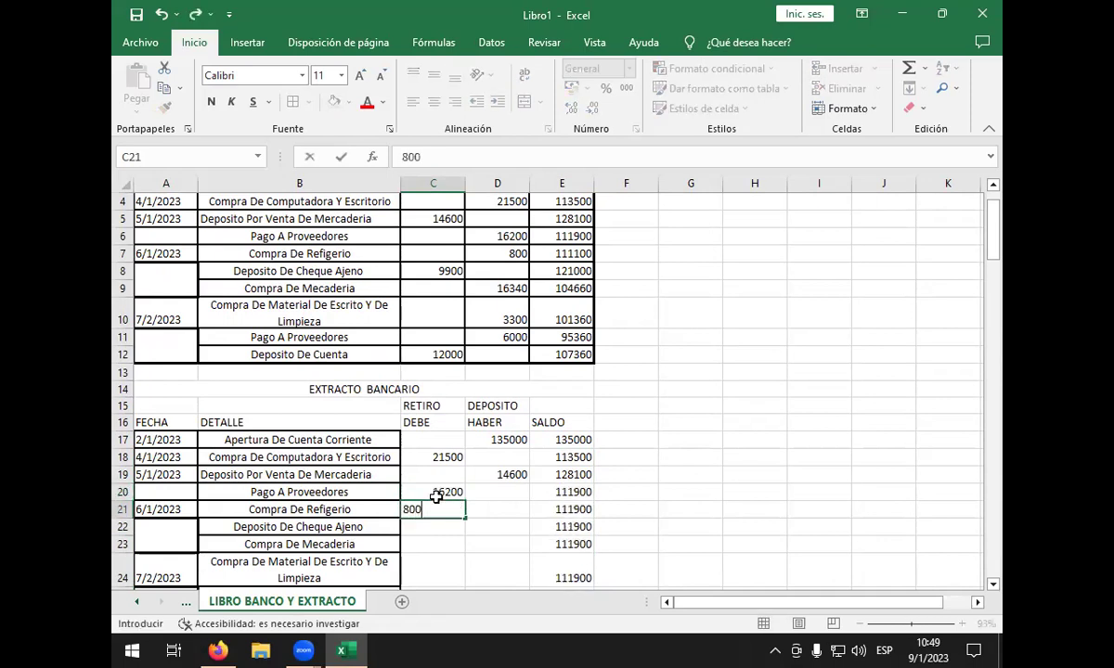
{"action": "type", "text": "0"}
{"action": "key", "text": "Return"}
- Enter 9900 in HABER cell D22 for Deposito De Cheque Ajeno and 16340 in DEBE cell C23 for Compra De Mecaderia
{"action": "key", "text": "Right"}
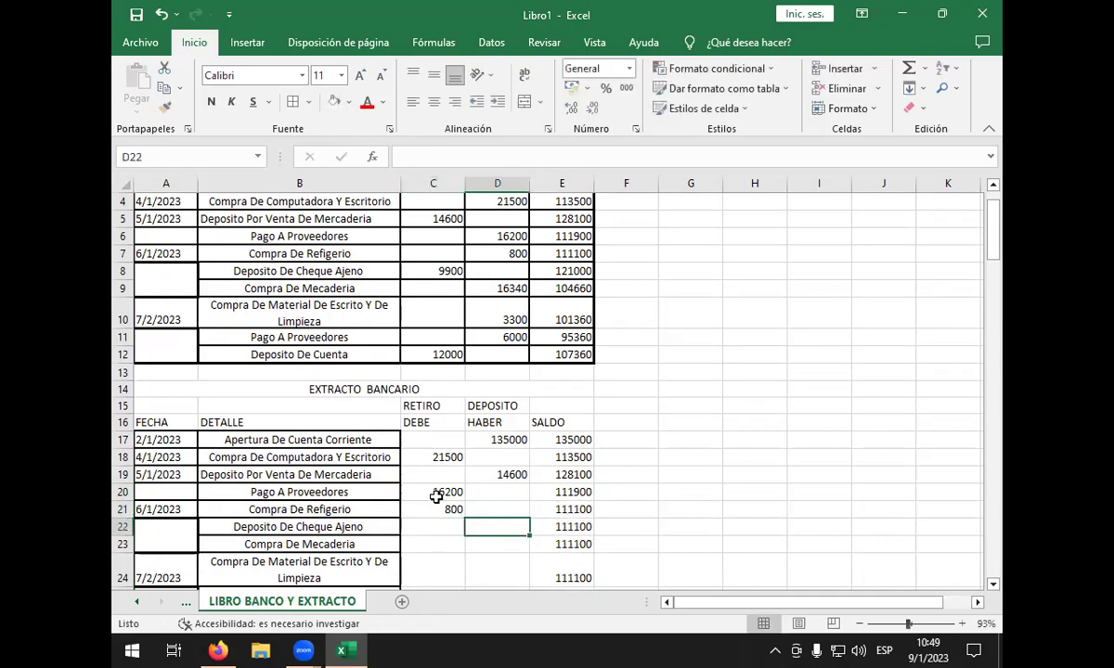
{"action": "type", "text": "9900"}
{"action": "key", "text": "Return"}
{"action": "key", "text": "Left"}
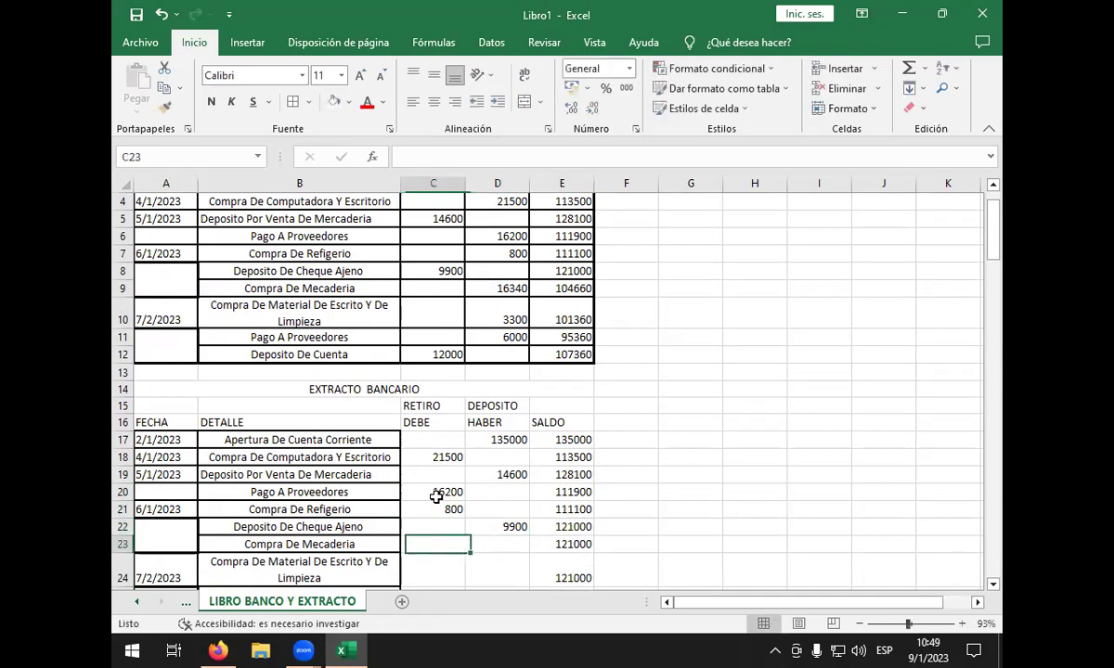
{"action": "type", "text": "1634"}
{"action": "key", "text": "Return"}
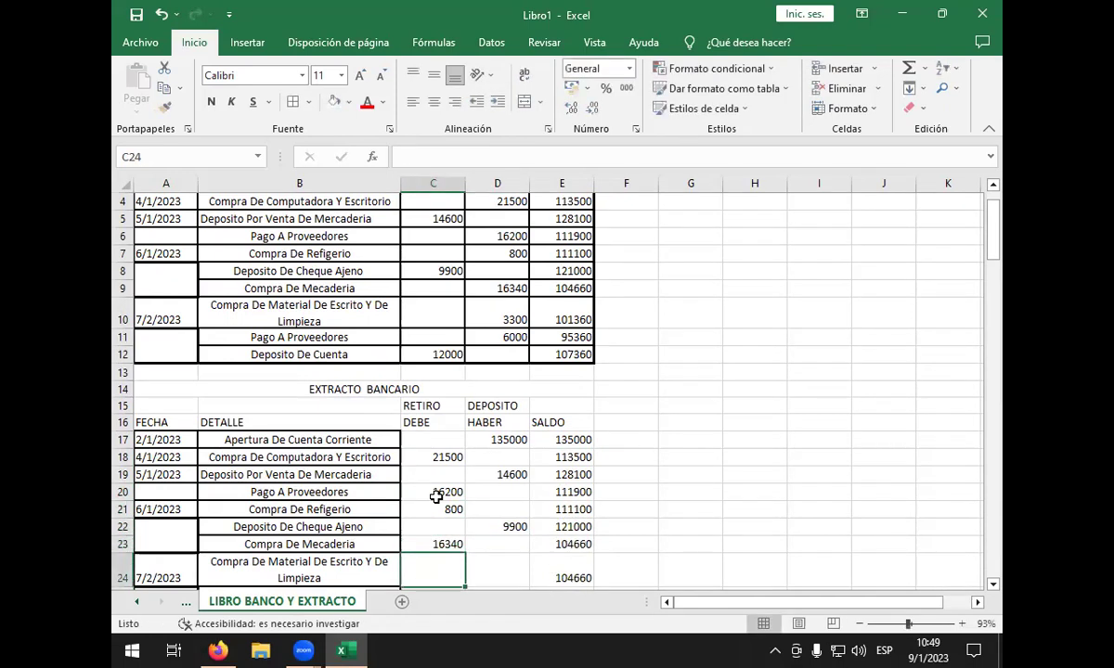
{"action": "key", "text": "Right"}
{"action": "key", "text": "Down"}
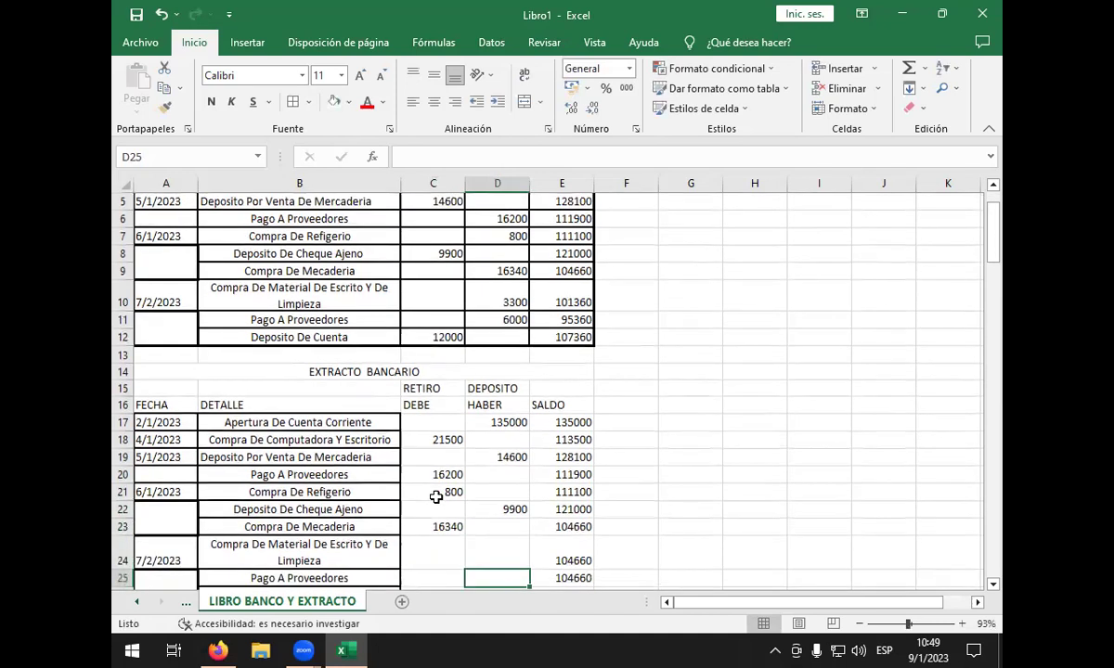
{"action": "key", "text": "Up"}
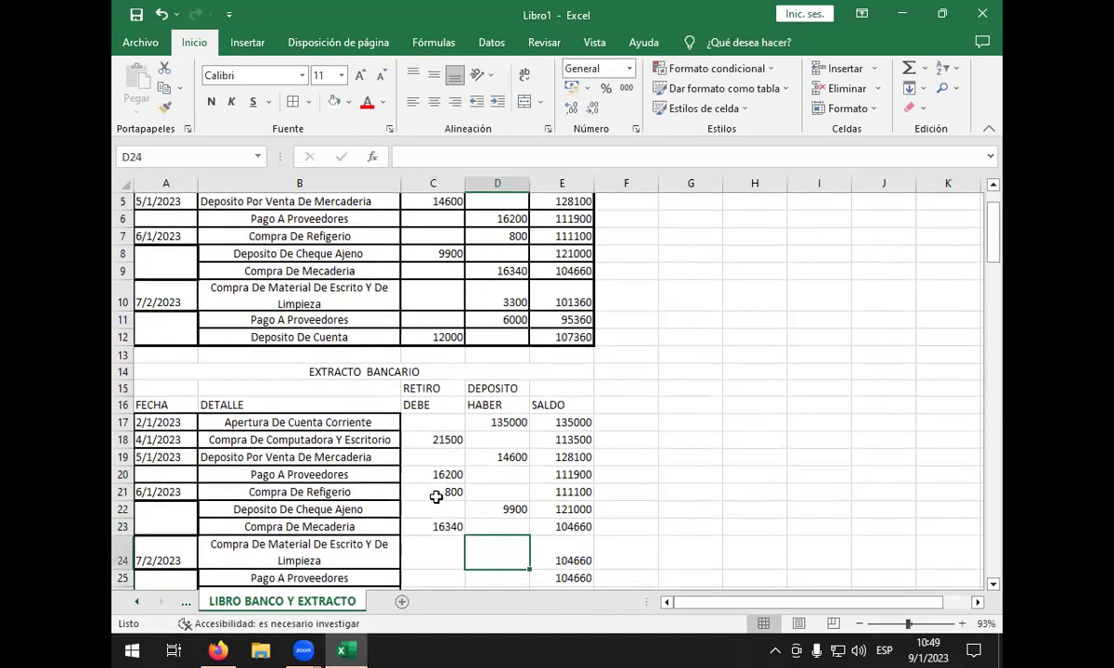
{"action": "scroll", "coordinate": [457, 409], "scroll_direction": "down", "scroll_amount": 1}
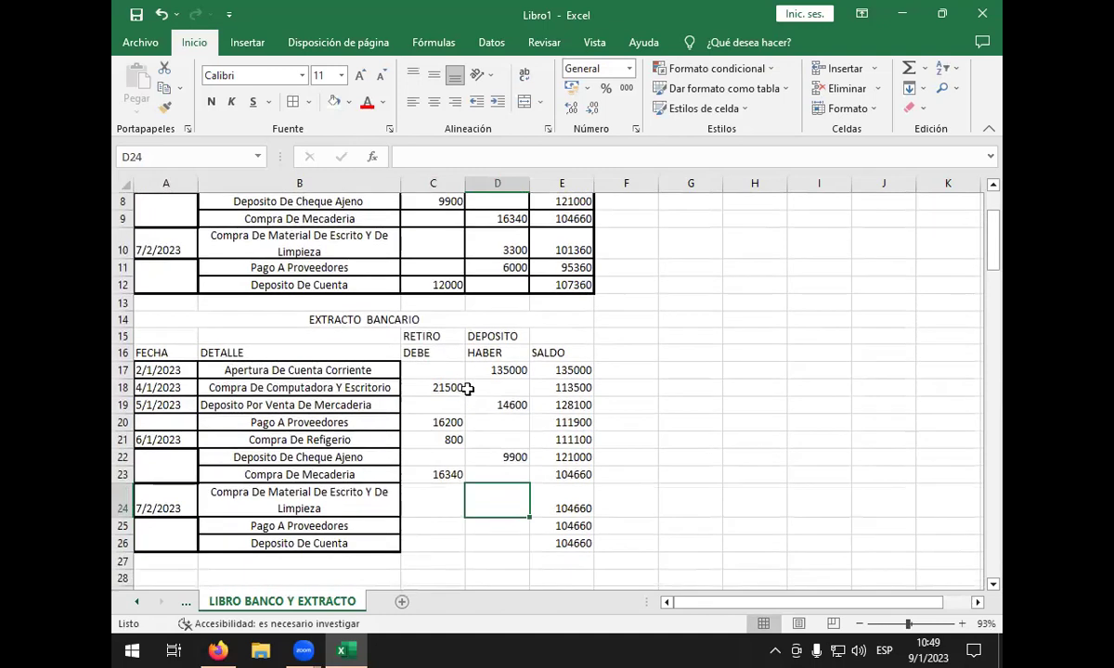
{"action": "type", "text": "3300"}
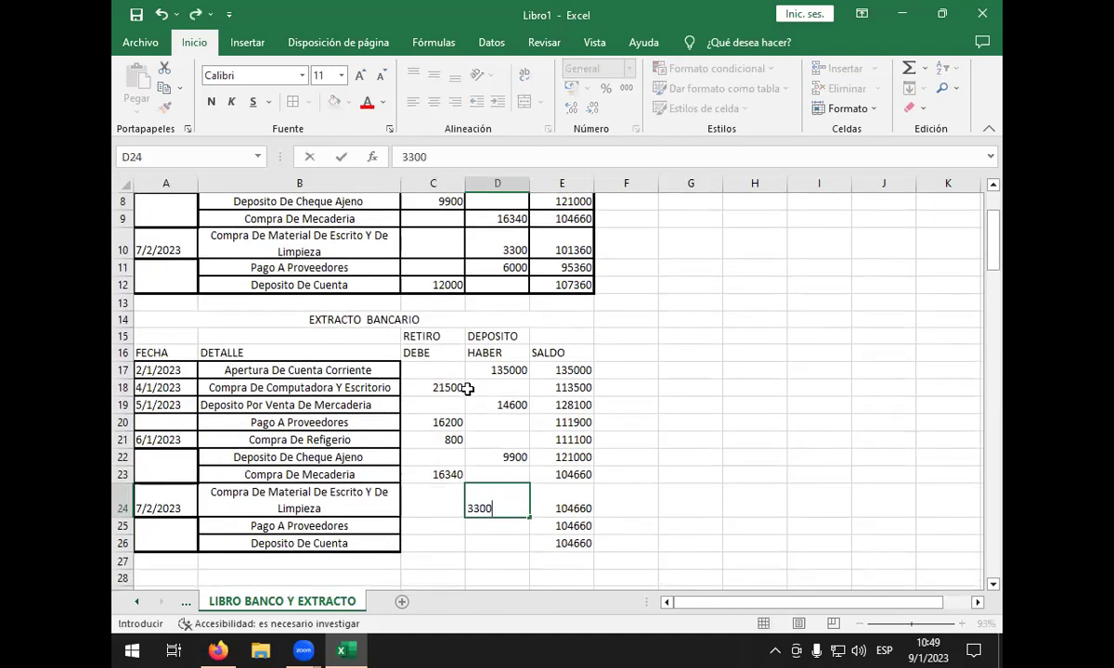
{"action": "key", "text": "BackSpace"}
{"action": "key", "text": "BackSpace"}
{"action": "key", "text": "Escape"}
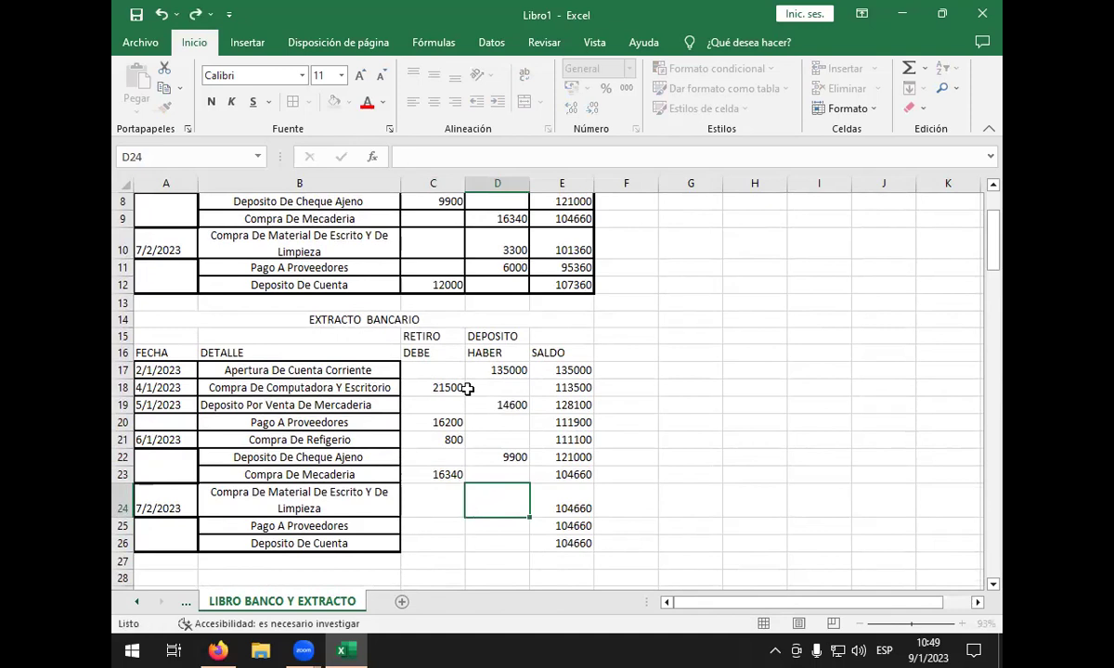
- Enter 3300 in DEBE cell C24 for the writing and cleaning materials purchase and 6000 in C25 for Pago A Proveedores
{"action": "key", "text": "Left"}
{"action": "type", "text": "3300"}
{"action": "key", "text": "Return"}
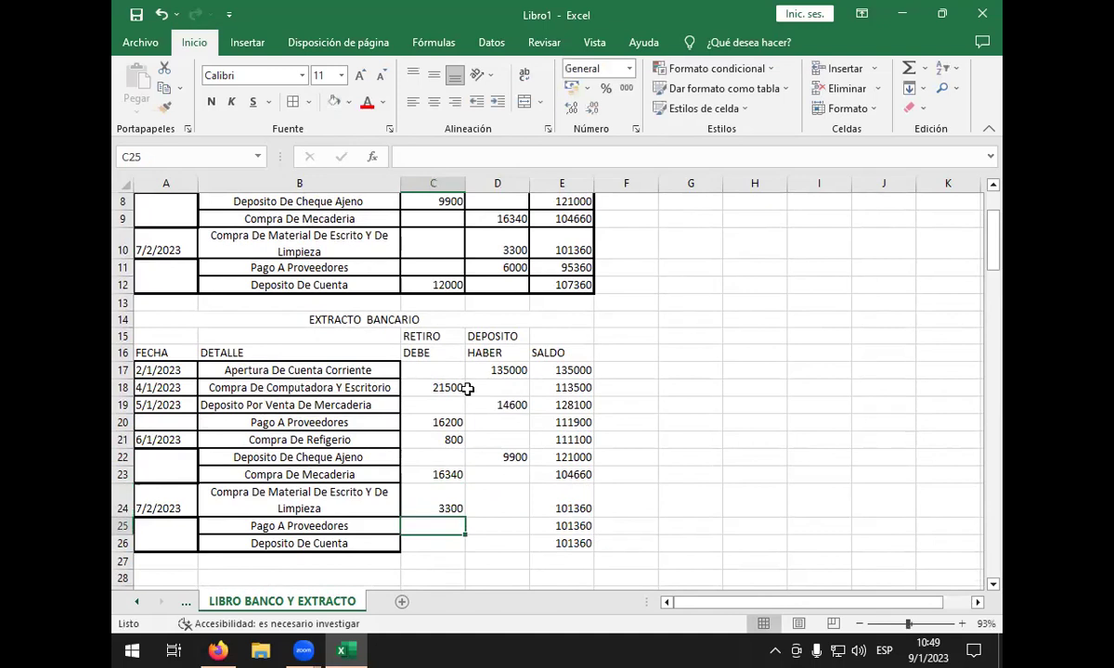
{"action": "type", "text": "6000"}
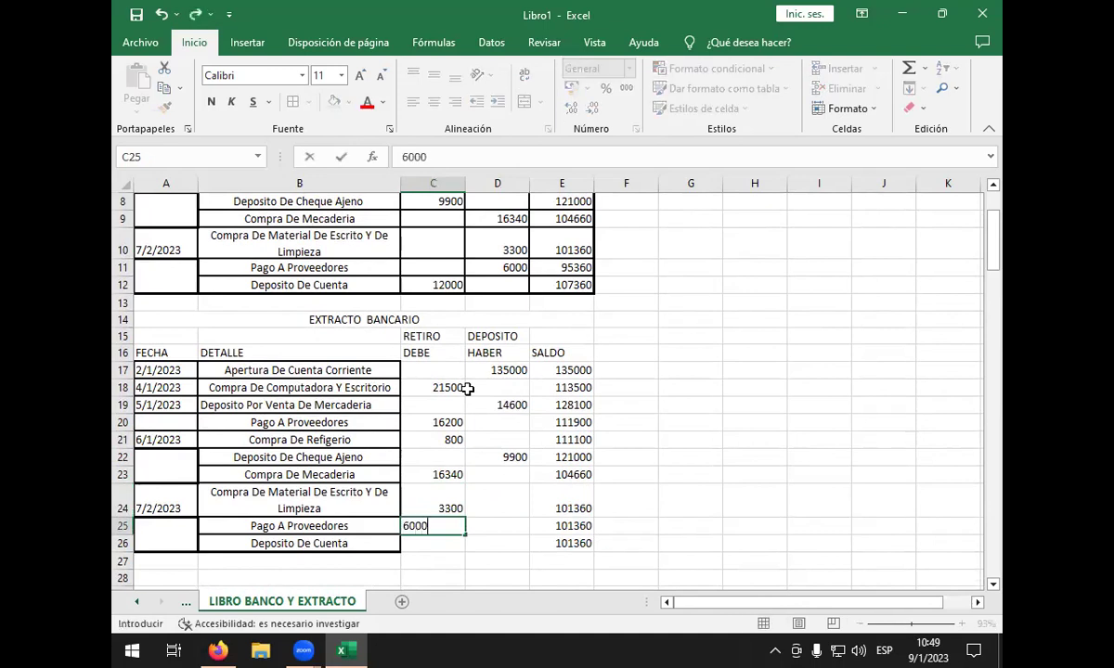
{"action": "key", "text": "Tab"}
- Enter 12000 in HABER cell D26 for the Deposito De Cuenta row
{"action": "key", "text": "Down"}
{"action": "type", "text": "1200"}
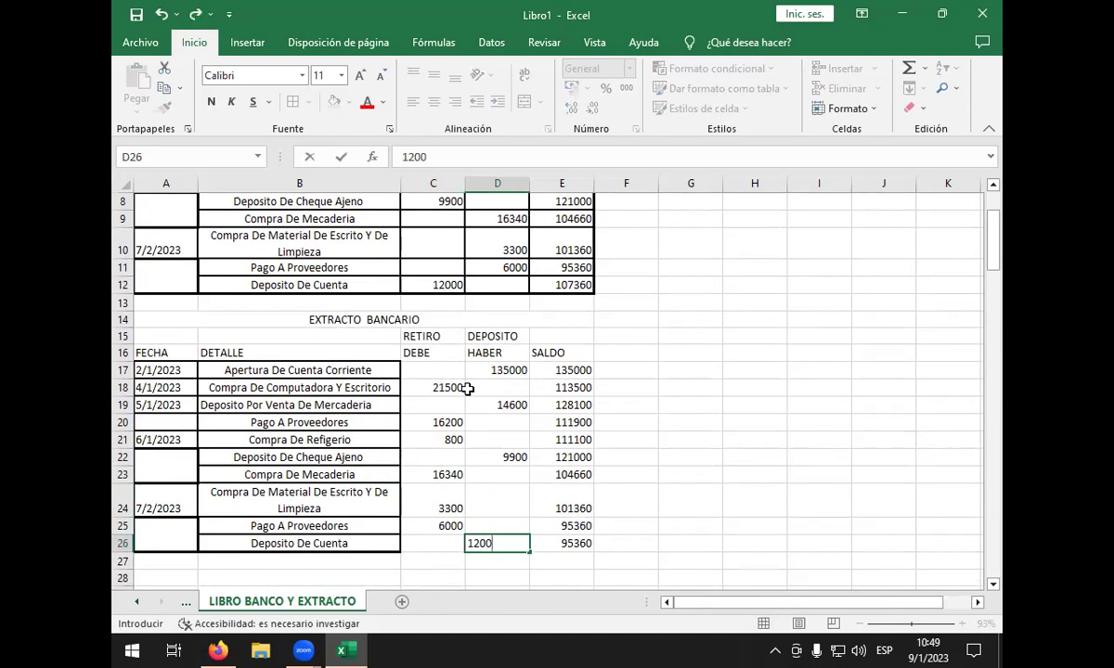
{"action": "type", "text": "0"}
{"action": "key", "text": "Return"}
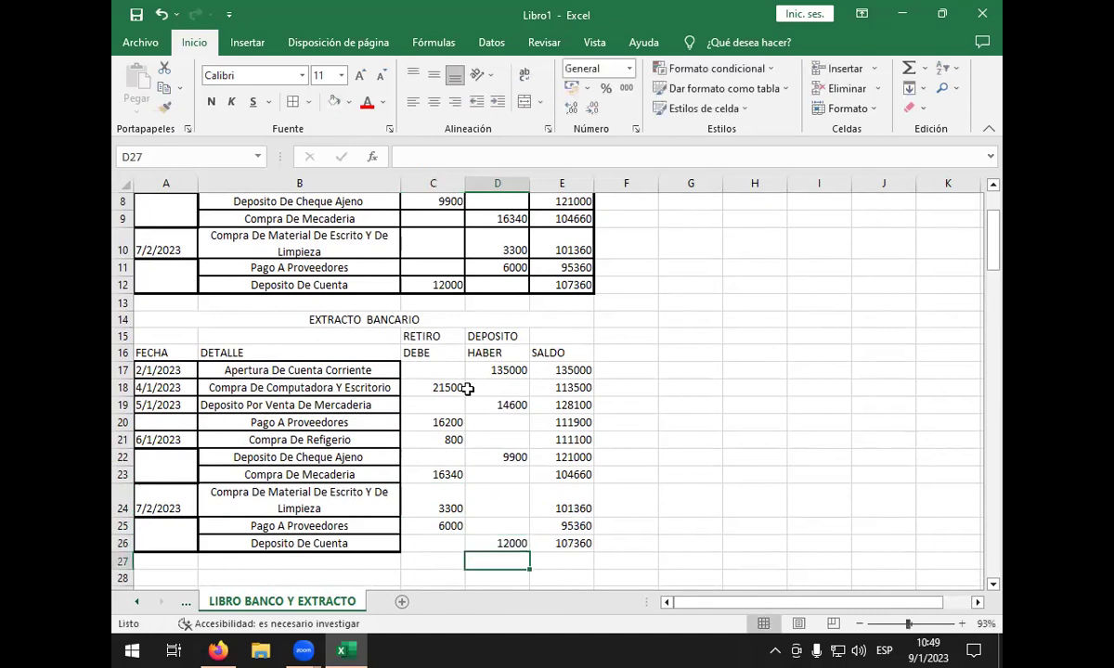
- Copy the whole EXTRACTO BANCARIO table A14:E26 beside the LIBRO BANCO, starting at cell G1
{"action": "scroll", "coordinate": [455, 326], "scroll_direction": "up", "scroll_amount": 1}
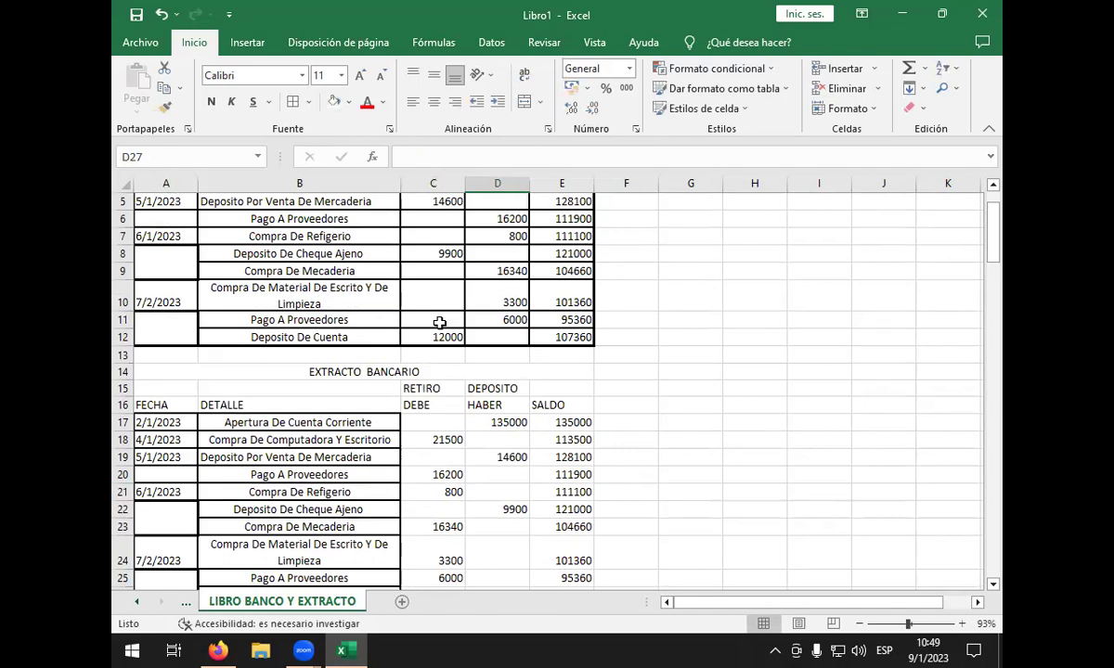
{"action": "scroll", "coordinate": [443, 326], "scroll_direction": "down", "scroll_amount": 1}
{"action": "left_click_drag", "start_coordinate": [160, 319], "coordinate": [259, 510]}
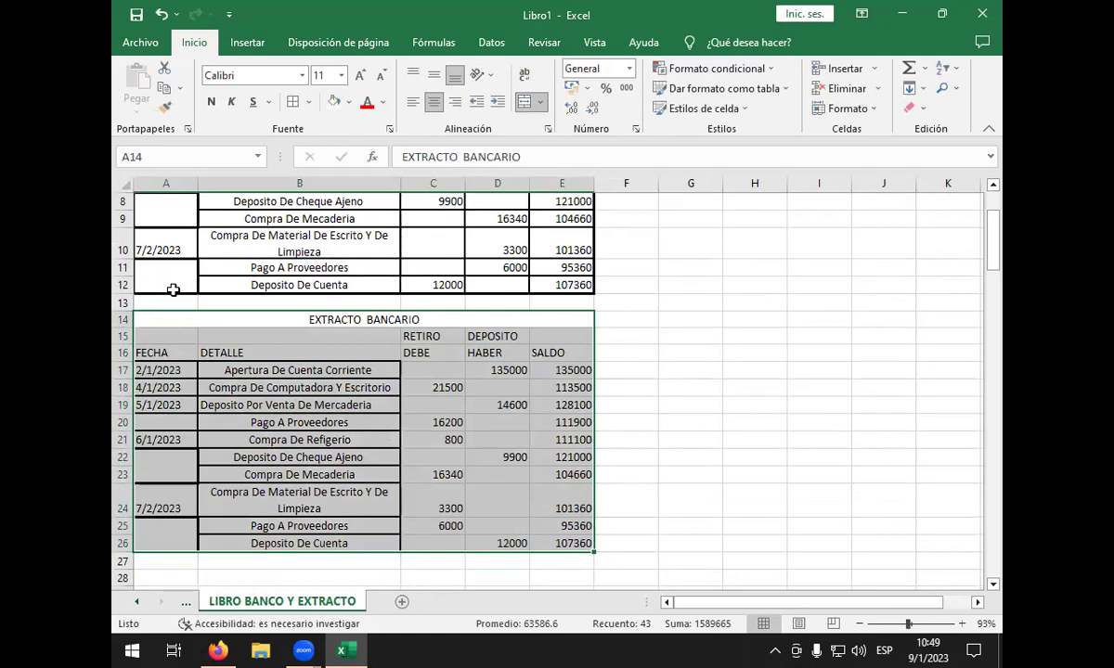
{"action": "key", "text": "ctrl+c"}
{"action": "scroll", "coordinate": [763, 309], "scroll_direction": "up", "scroll_amount": 3}
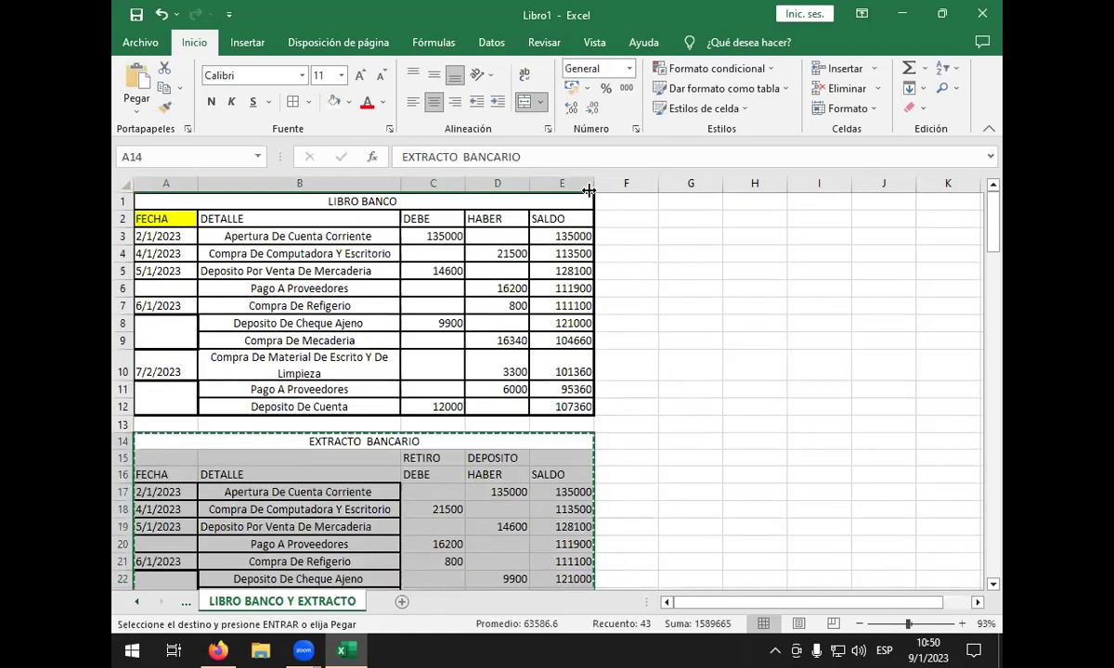
{"action": "left_click", "coordinate": [671, 202]}
{"action": "key", "text": "Return"}
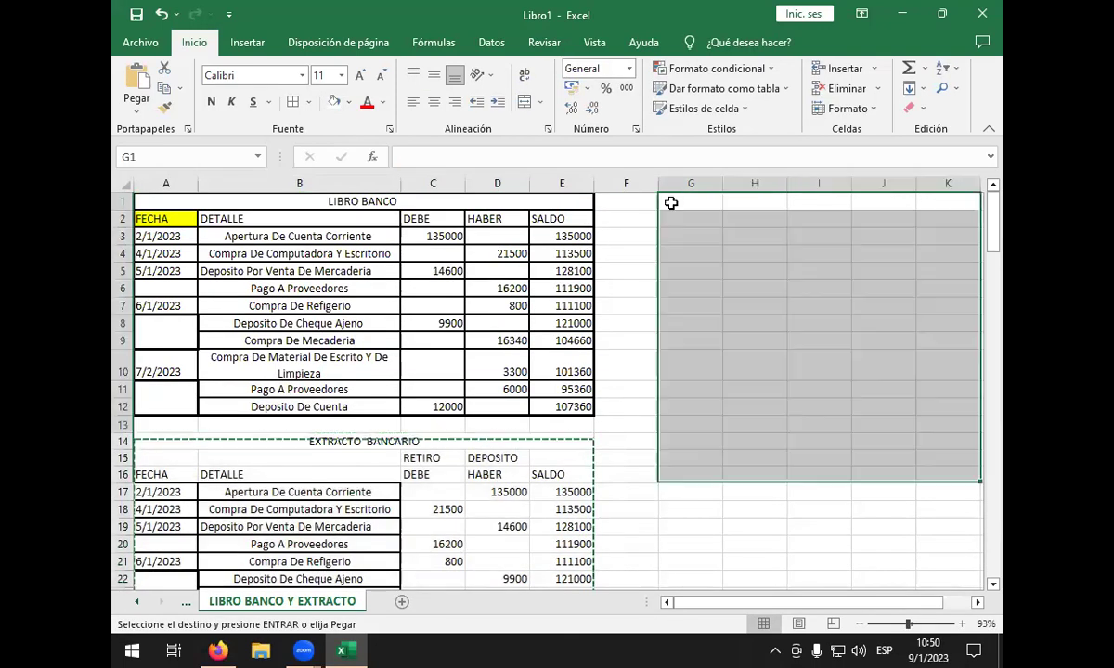
- Inspect the running balance formula in SALDO cell E18 and select the original EXTRACTO BANCARIO table starting at A14
{"action": "scroll", "coordinate": [557, 407], "scroll_direction": "down", "scroll_amount": 4}
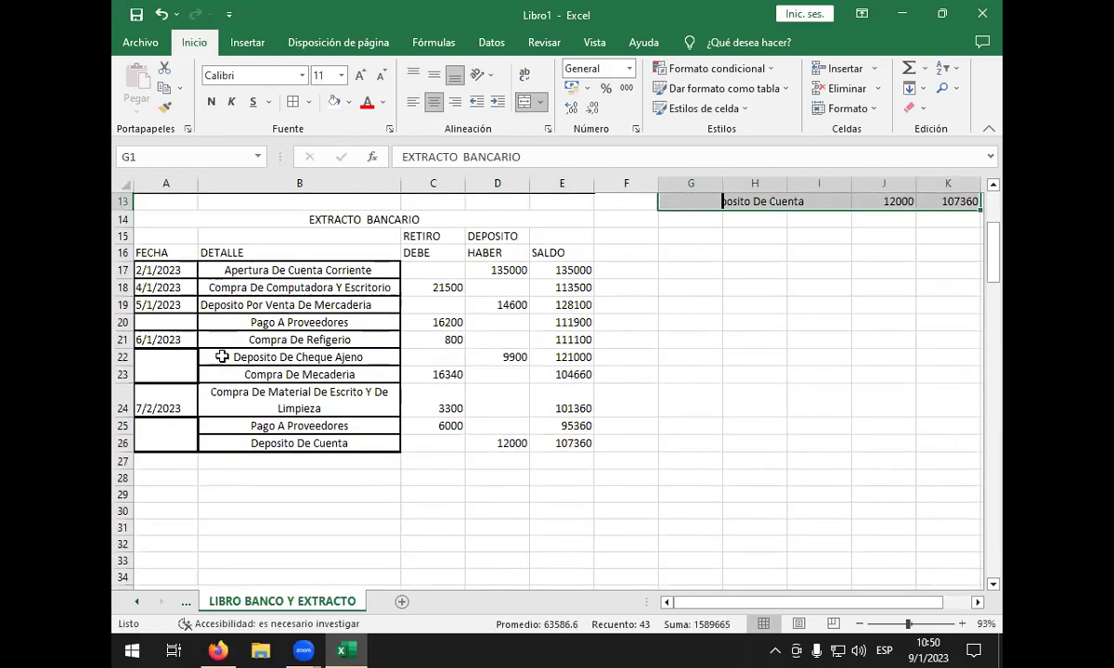
{"action": "left_click", "coordinate": [567, 323]}
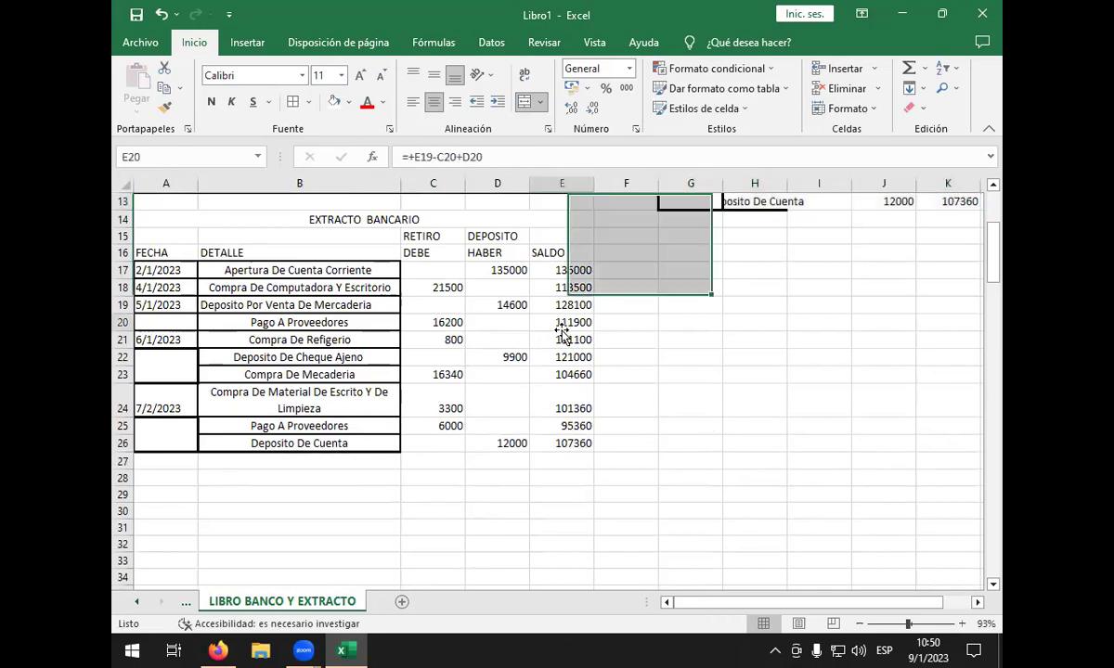
{"action": "left_click", "coordinate": [559, 287]}
{"action": "double_click", "coordinate": [560, 287]}
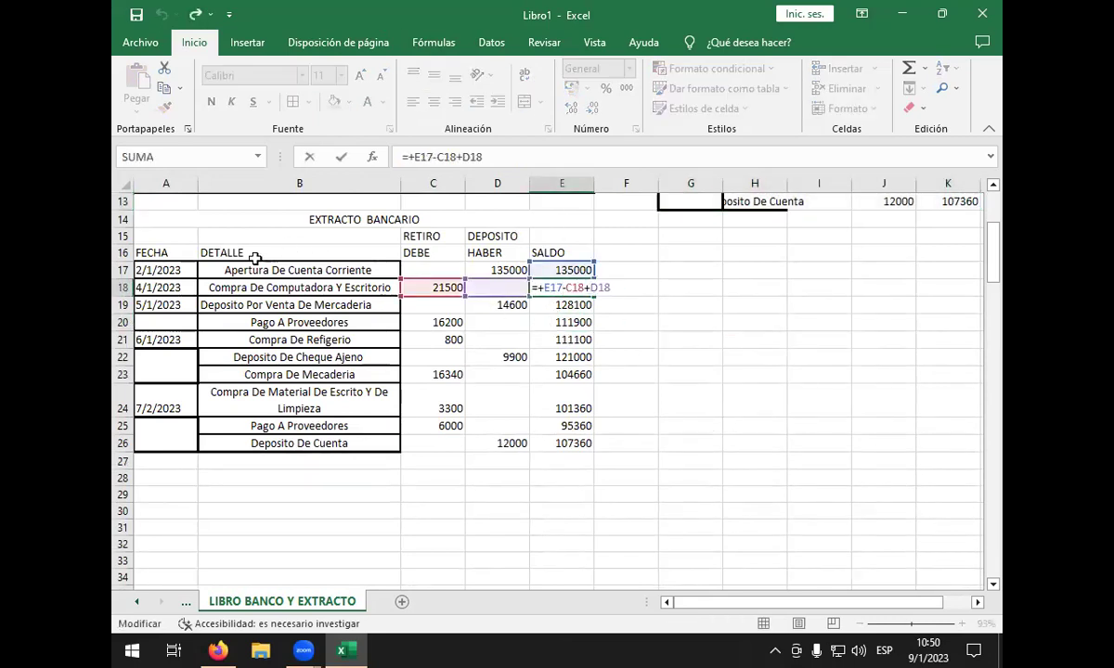
{"action": "left_click_drag", "start_coordinate": [243, 221], "coordinate": [391, 386]}
{"action": "scroll", "coordinate": [905, 344], "scroll_direction": "up", "scroll_amount": 4}
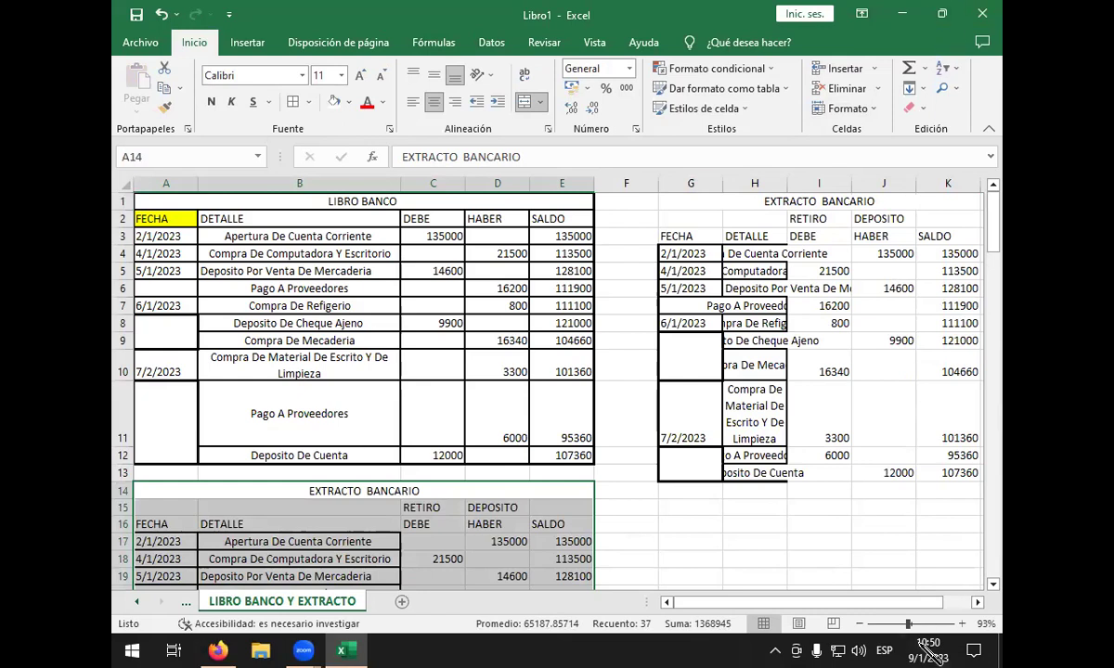
{"action": "left_click_drag", "start_coordinate": [907, 623], "coordinate": [875, 624]}
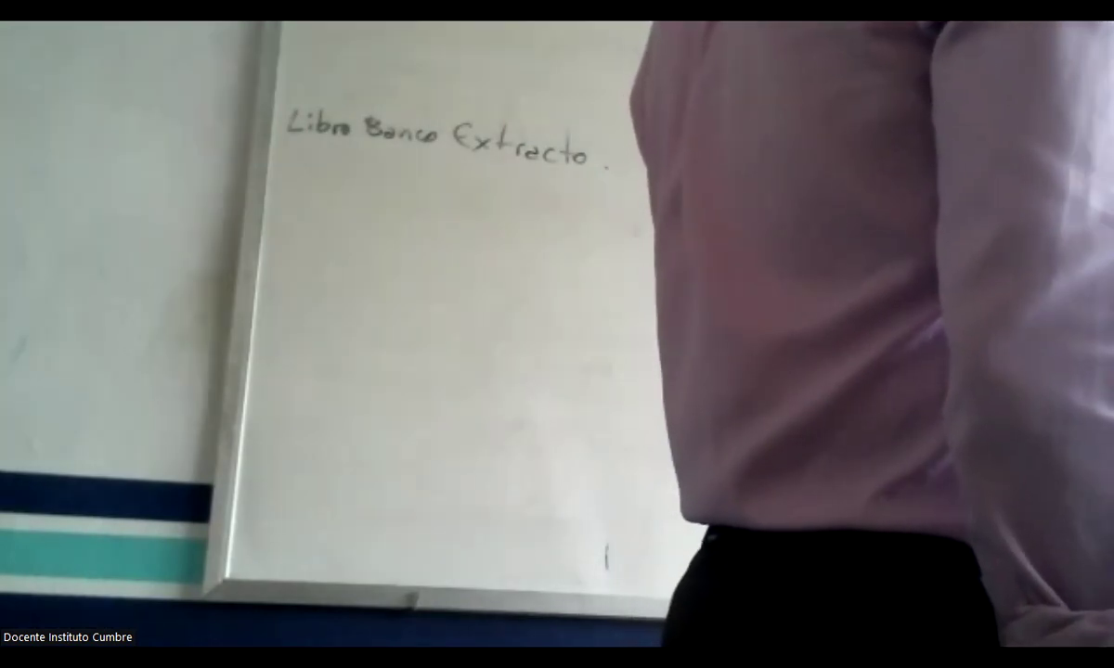
{"action": "key", "text": "alt+F2"}
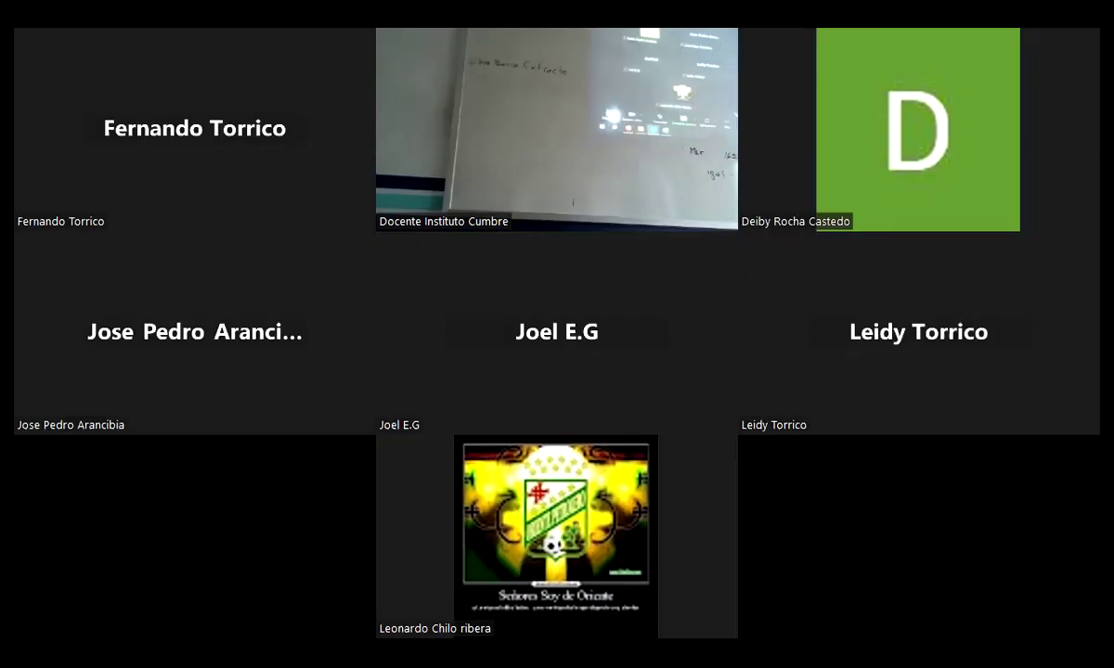